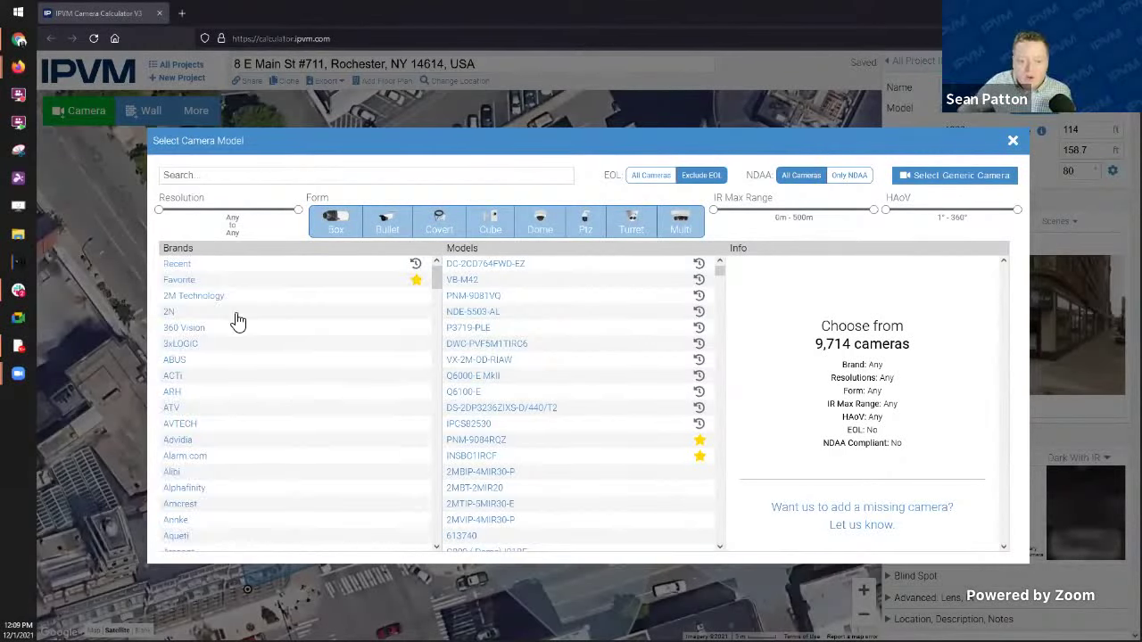
Step: Search 'bosch' and limit the camera list to the Bosch brand
{"action": "scroll", "coordinate": [240, 321], "scroll_direction": "down", "scroll_amount": 5}
{"action": "scroll", "coordinate": [237, 285], "scroll_direction": "up", "scroll_amount": 5}
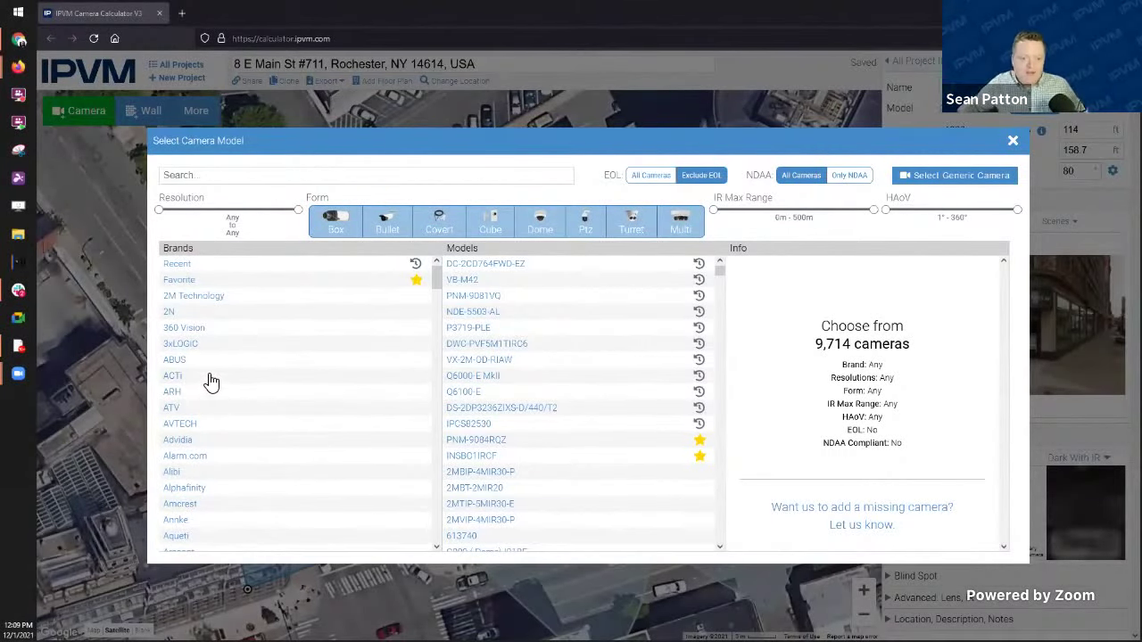
{"action": "scroll", "coordinate": [205, 370], "scroll_direction": "down", "scroll_amount": 5}
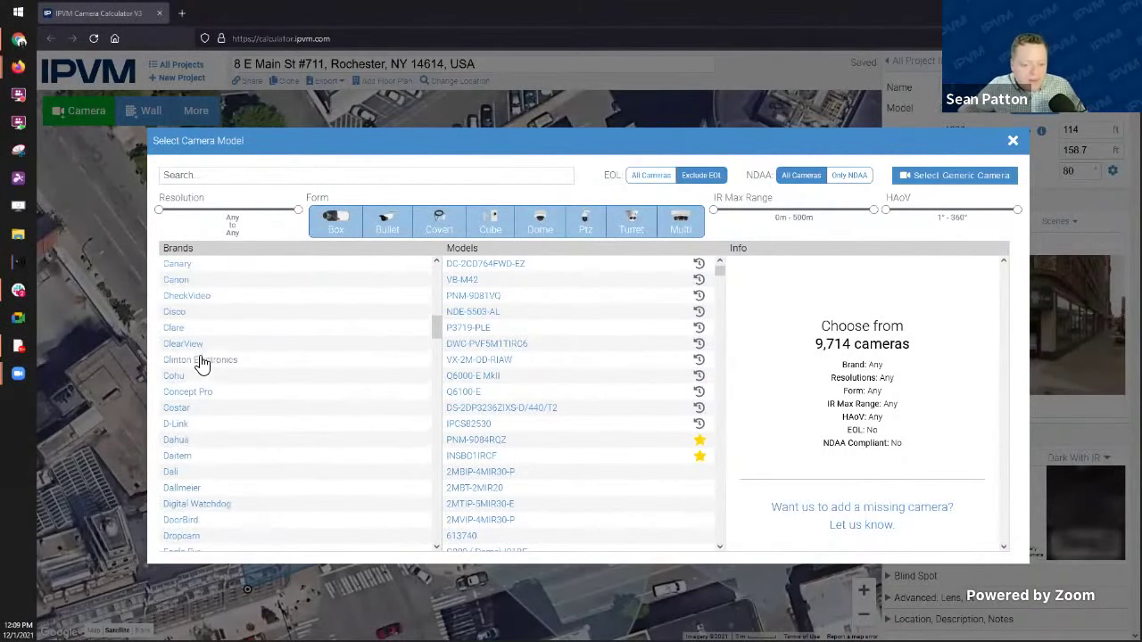
{"action": "left_click", "coordinate": [206, 172]}
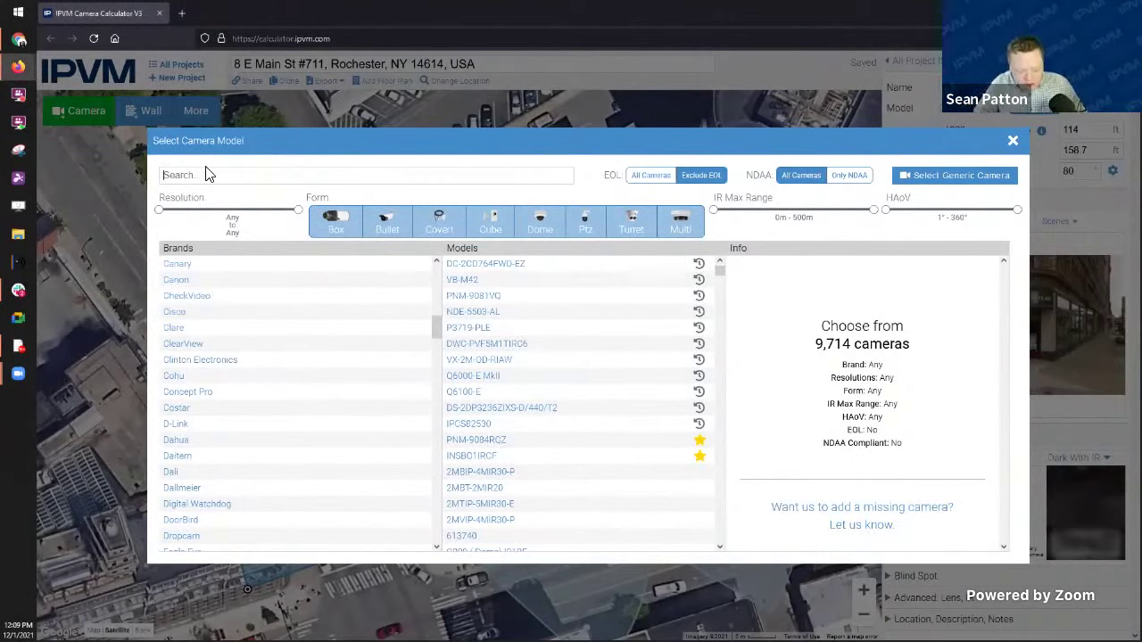
{"action": "type", "text": "bosch"}
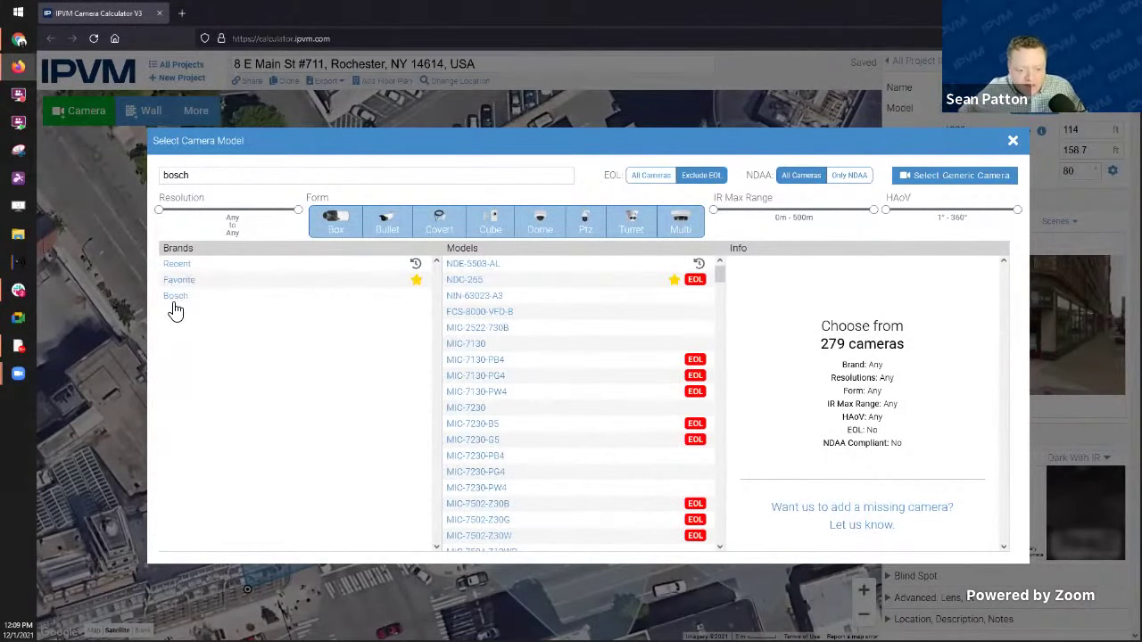
{"action": "left_click", "coordinate": [176, 298]}
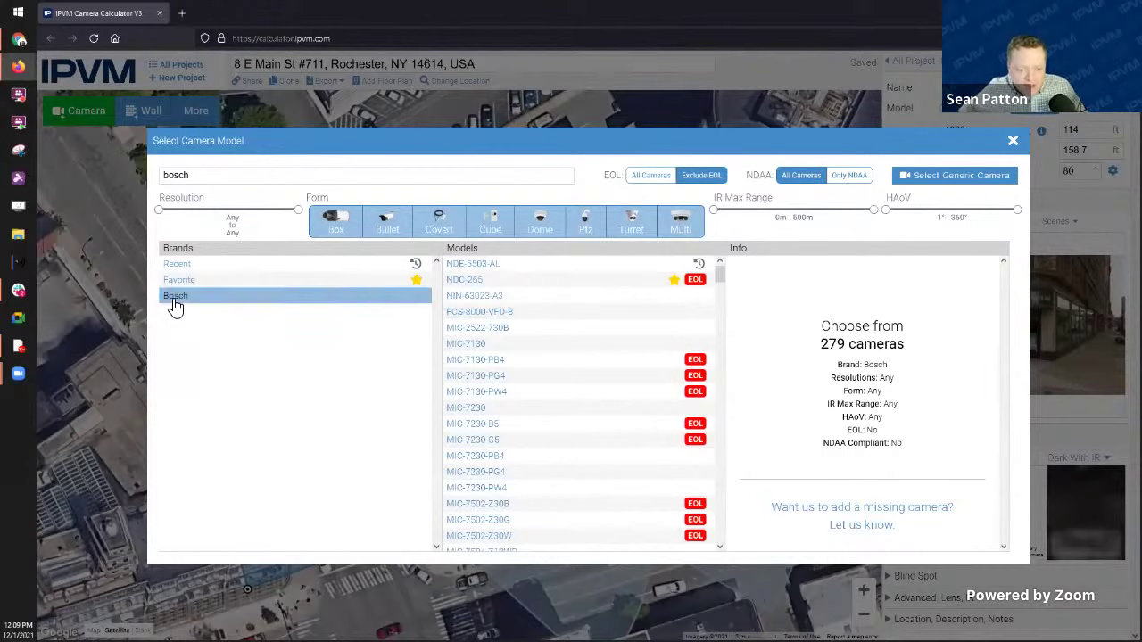
Step: Try searching for model 'mic-9502', then clear the search box
{"action": "double_click", "coordinate": [176, 179]}
{"action": "key", "text": "BackSpace"}
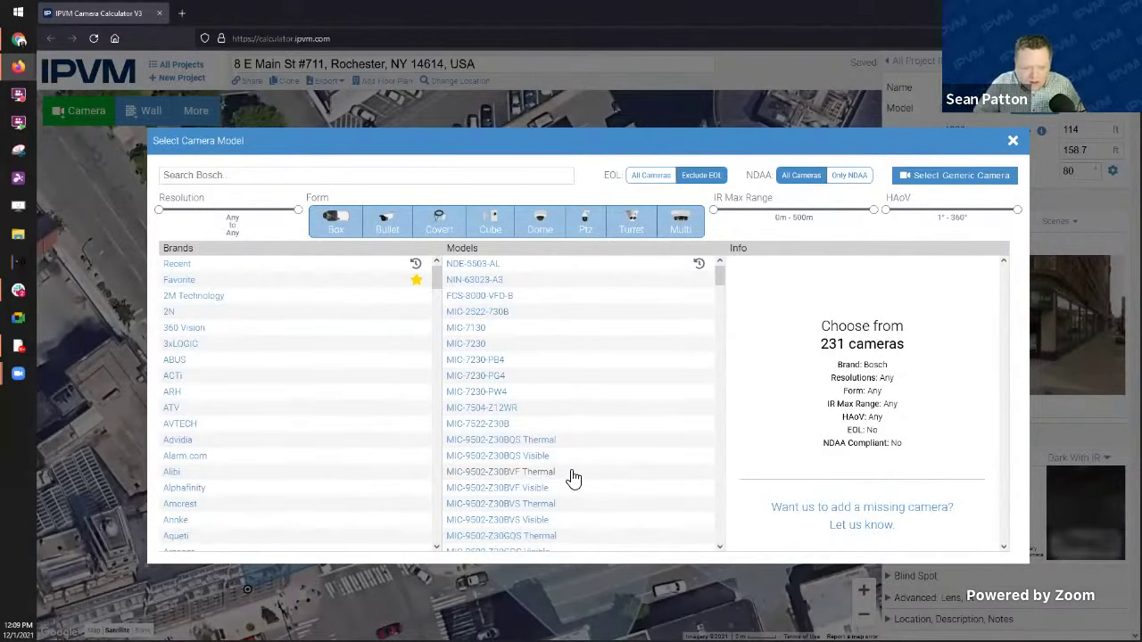
{"action": "type", "text": "mic"}
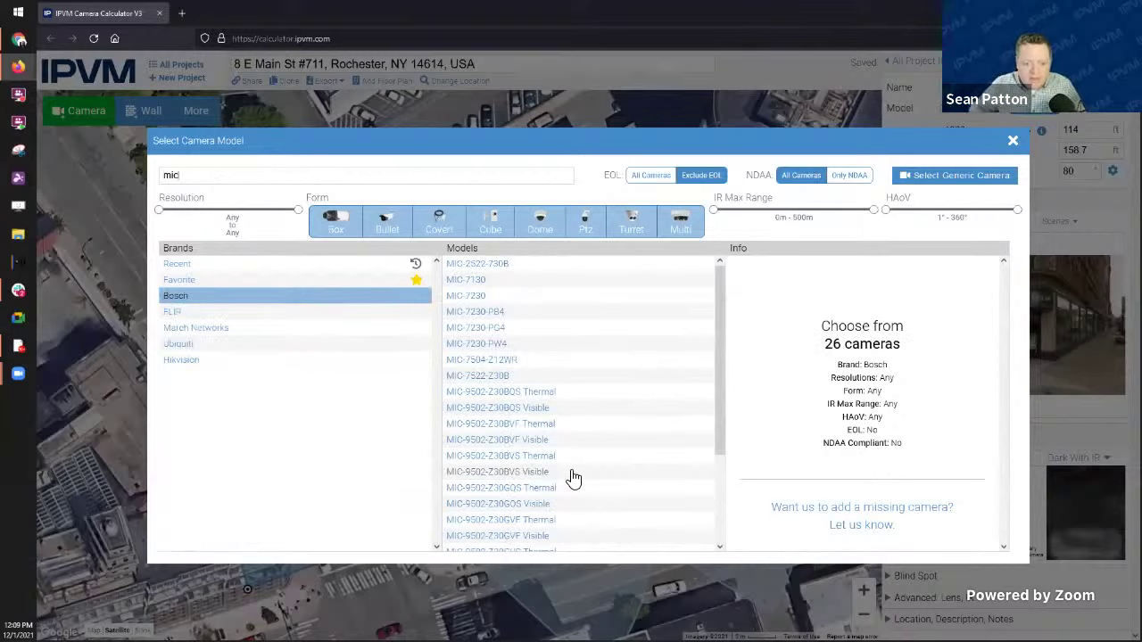
{"action": "scroll", "coordinate": [504, 469], "scroll_direction": "down", "scroll_amount": 2}
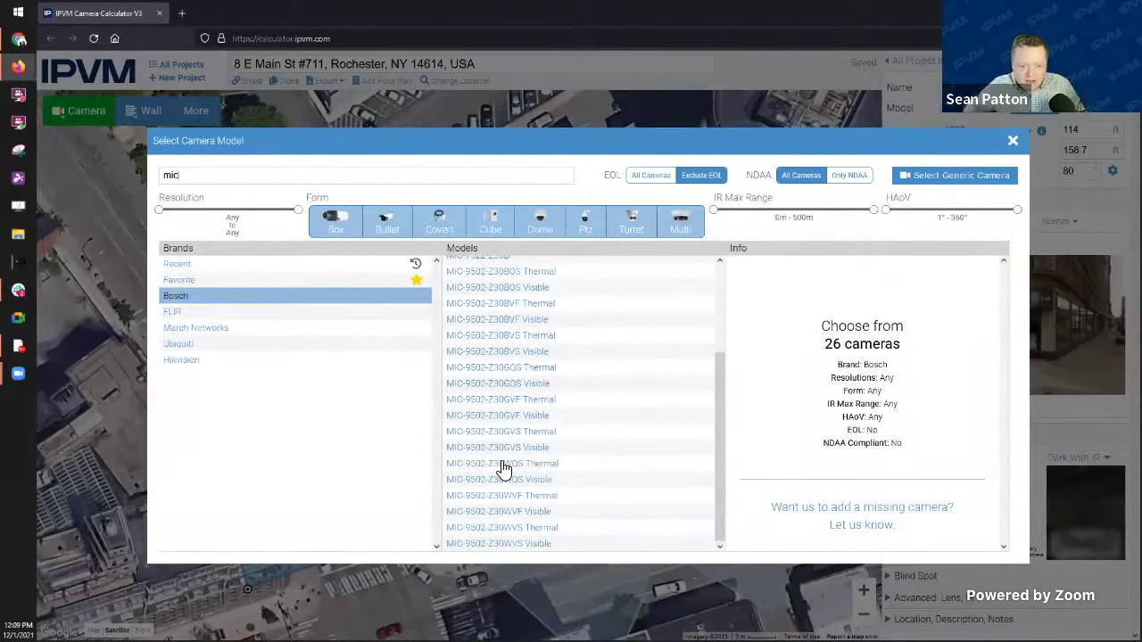
{"action": "type", "text": "-"}
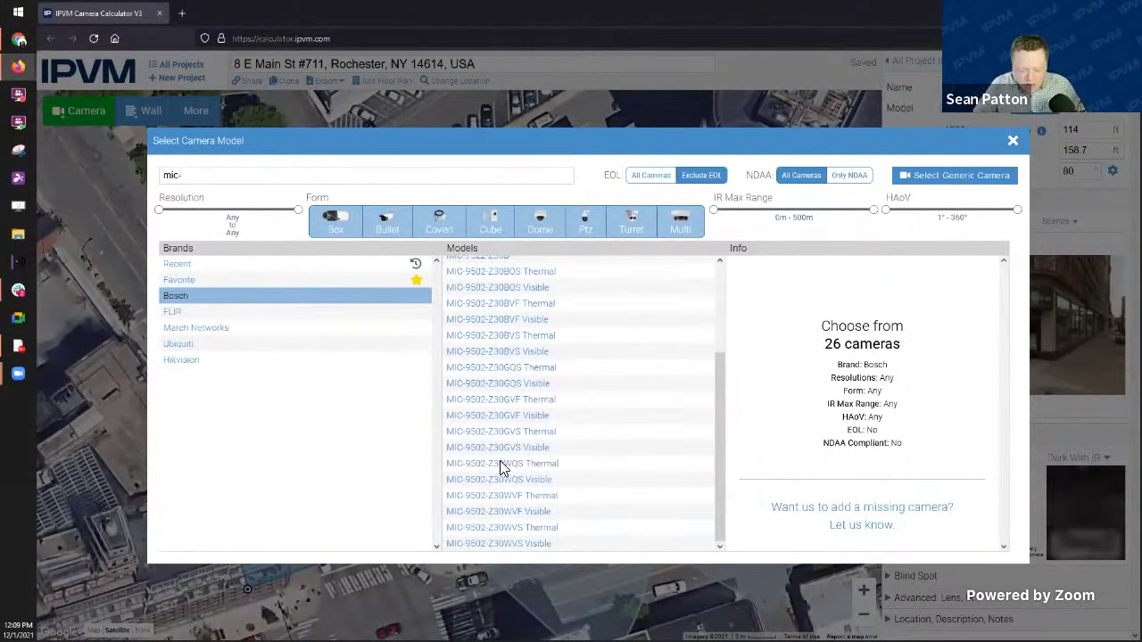
{"action": "type", "text": "95"}
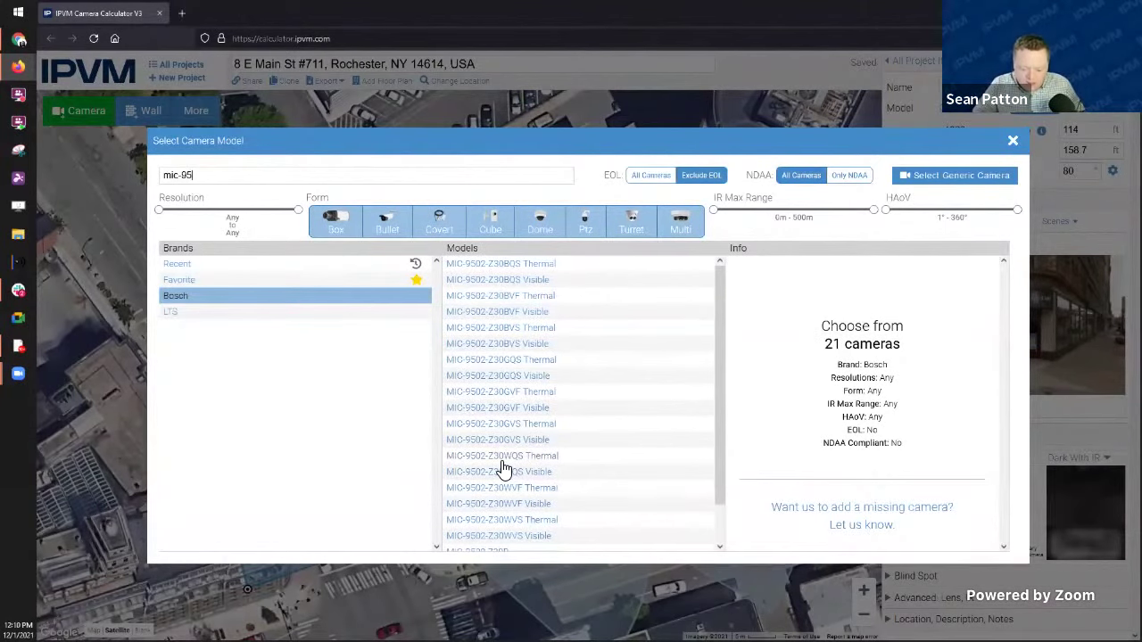
{"action": "type", "text": "02"}
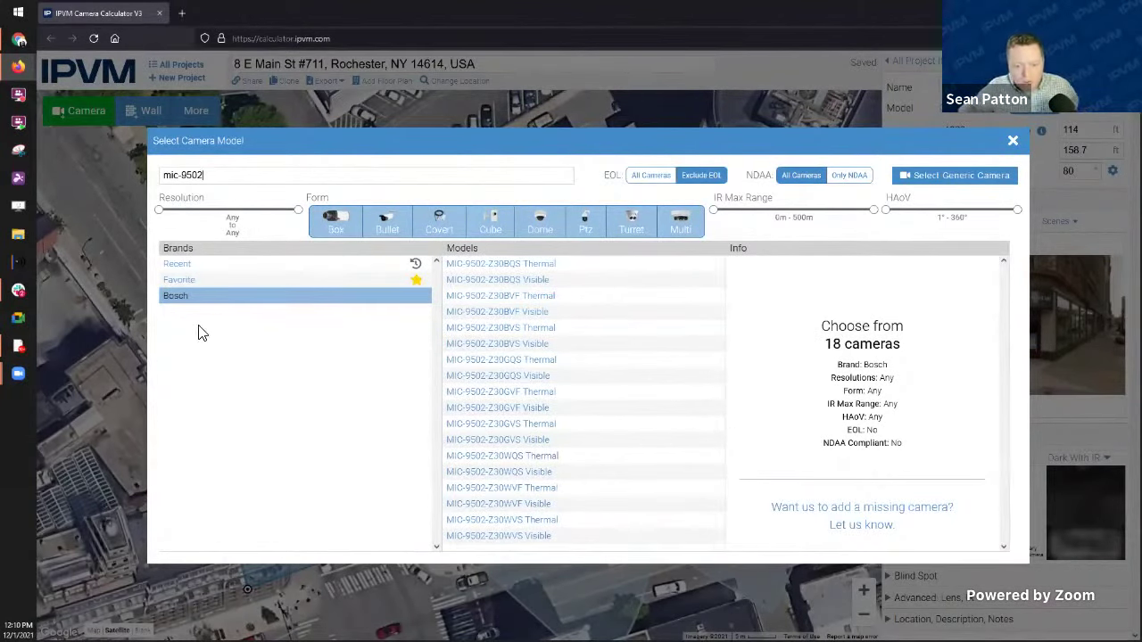
{"action": "key", "text": "BackSpace"}
{"action": "key", "text": "BackSpace"}
{"action": "key", "text": "BackSpace"}
{"action": "key", "text": "BackSpace"}
{"action": "key", "text": "BackSpace"}
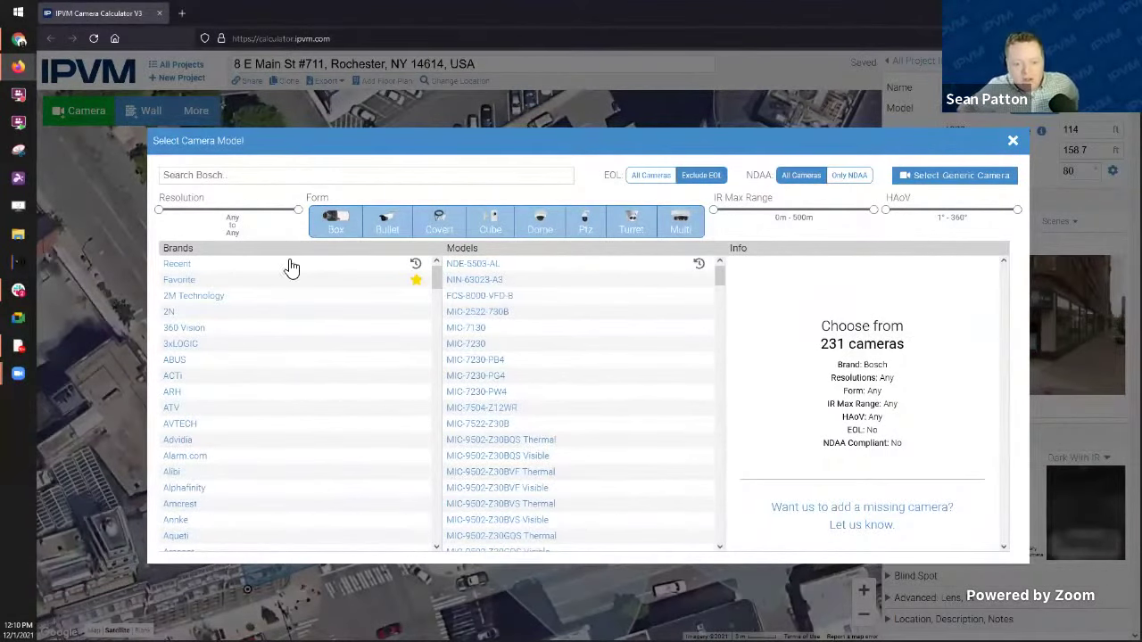
Step: Filter to Avigilon dome cameras with at least 8MP resolution and 12m IR range
{"action": "scroll", "coordinate": [231, 510], "scroll_direction": "down", "scroll_amount": 3}
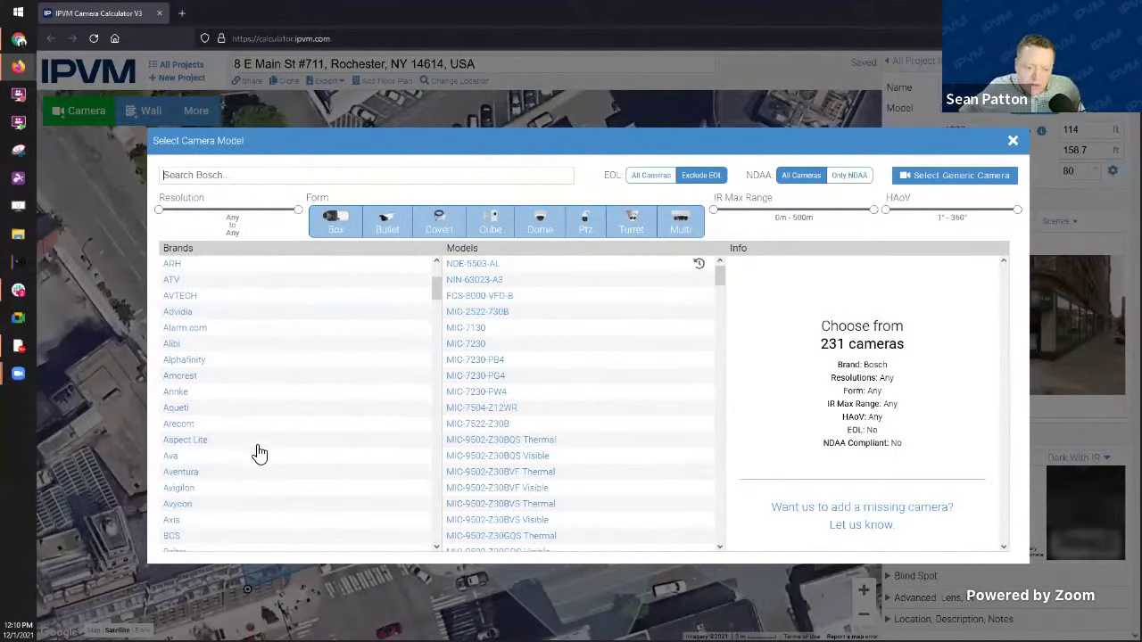
{"action": "left_click", "coordinate": [202, 489]}
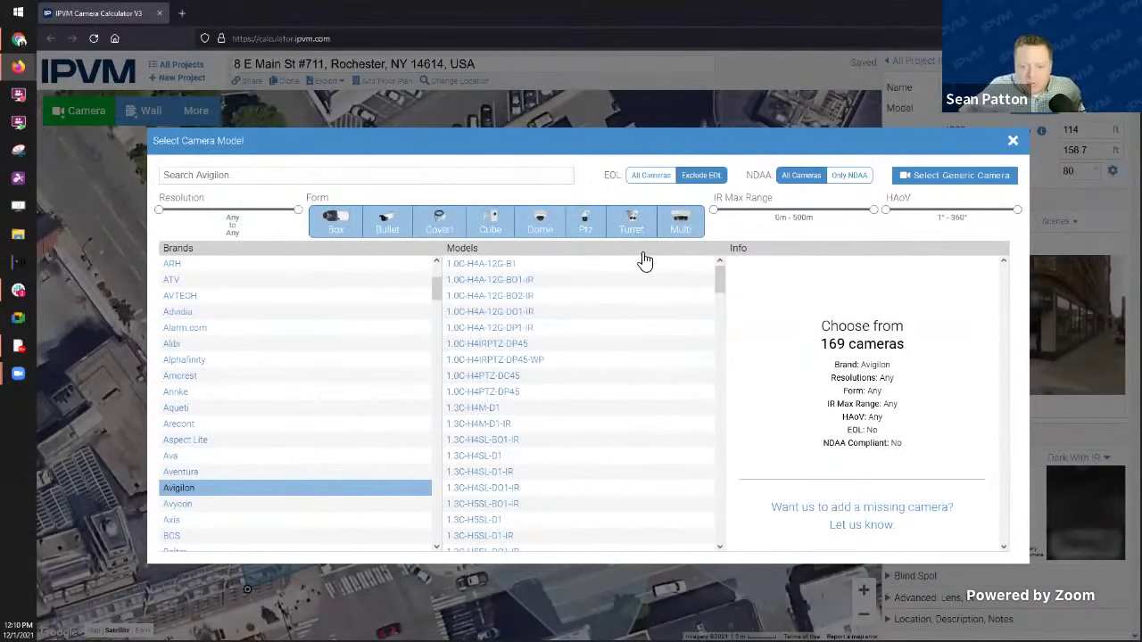
{"action": "left_click", "coordinate": [544, 221]}
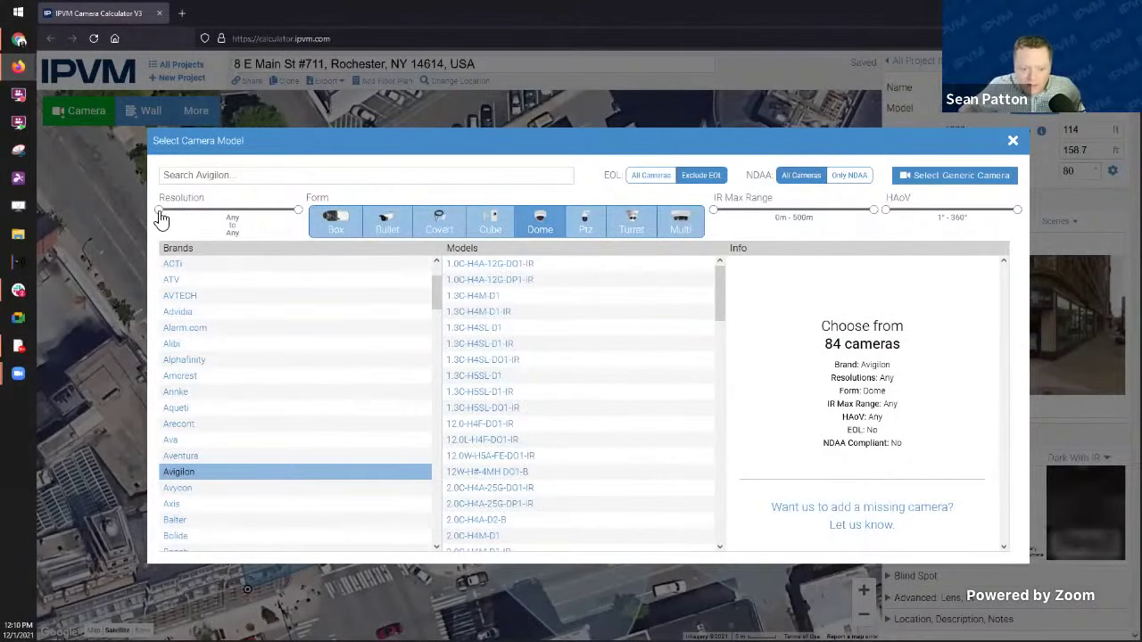
{"action": "left_click_drag", "start_coordinate": [158, 213], "coordinate": [235, 217]}
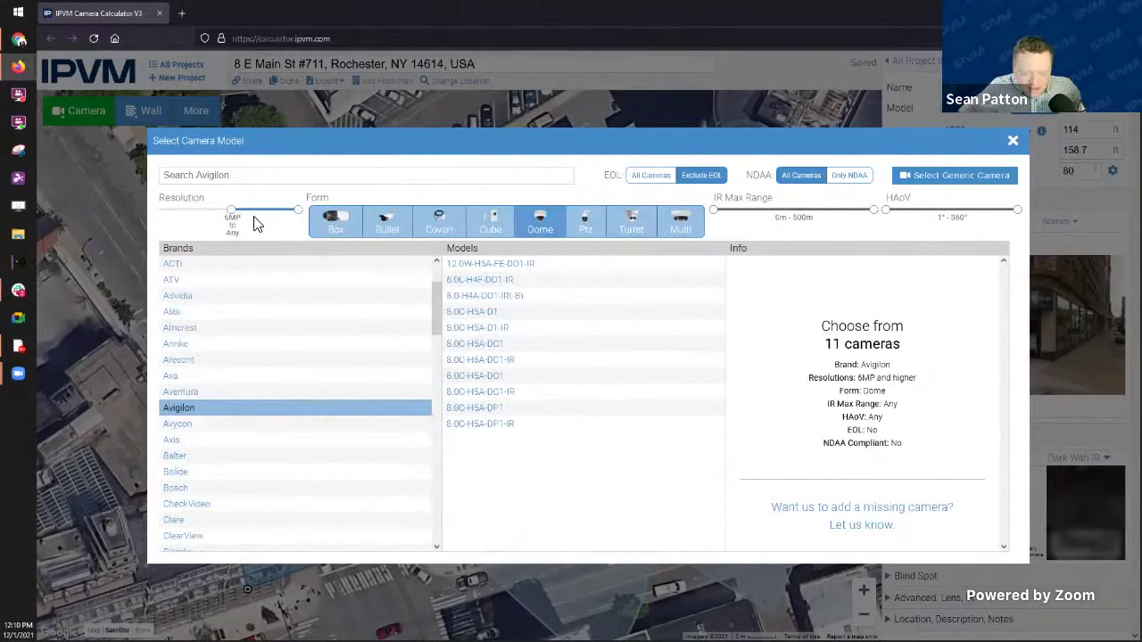
{"action": "left_click_drag", "start_coordinate": [234, 217], "coordinate": [244, 217]}
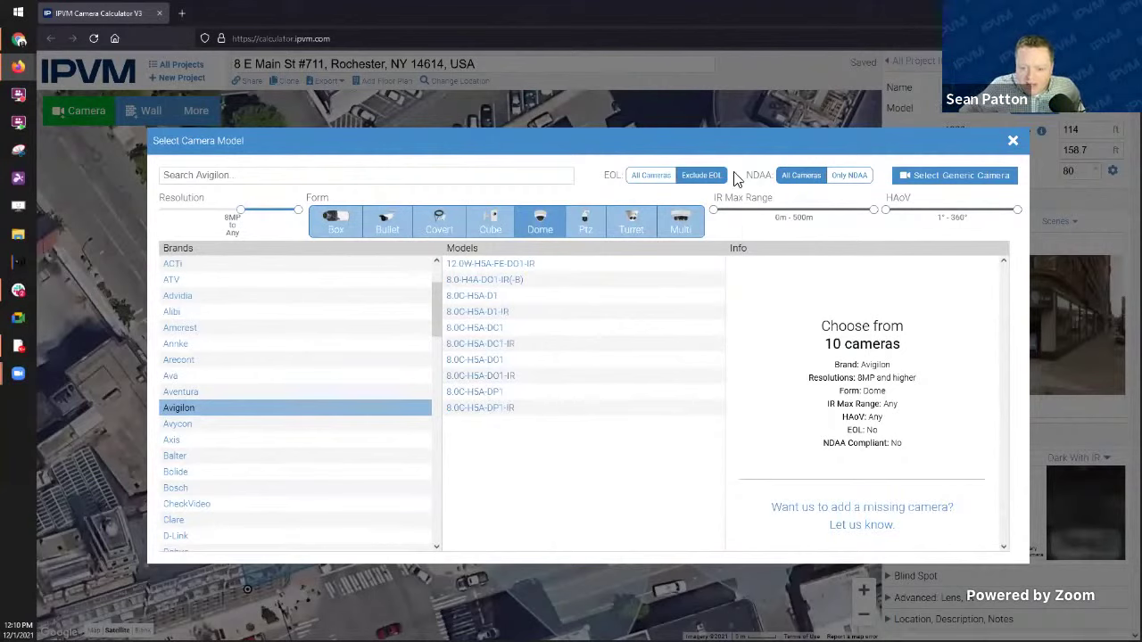
{"action": "left_click_drag", "start_coordinate": [718, 217], "coordinate": [730, 217]}
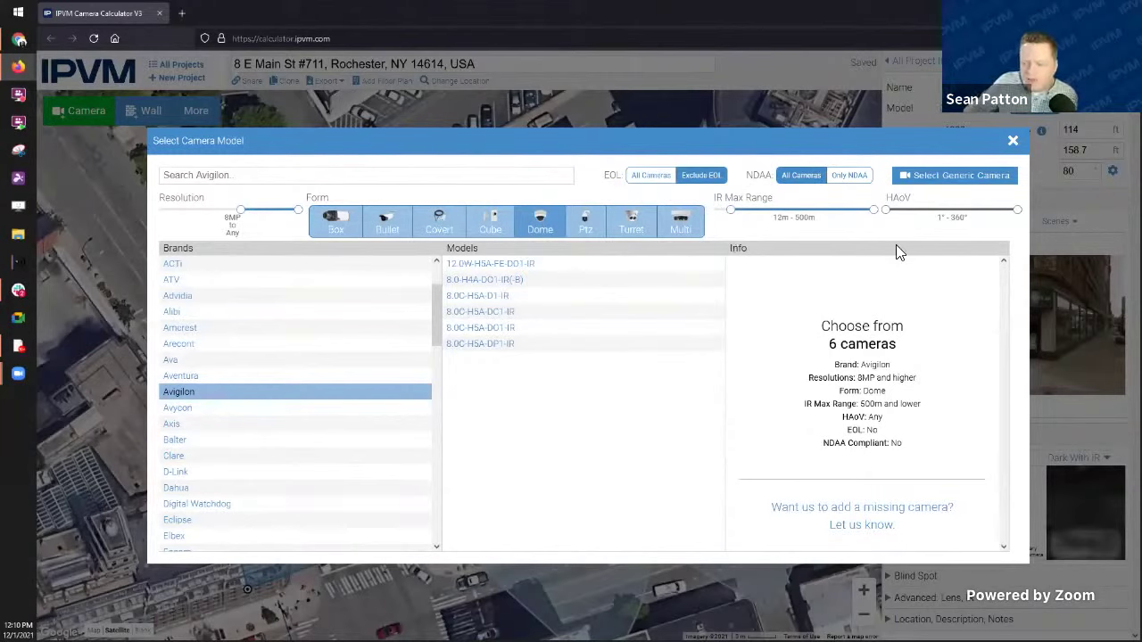
Step: Compare specs across the six Avigilon dome models, including 8.0C-H5A-DC1-IR and DP1-IR
{"action": "left_click", "coordinate": [483, 344]}
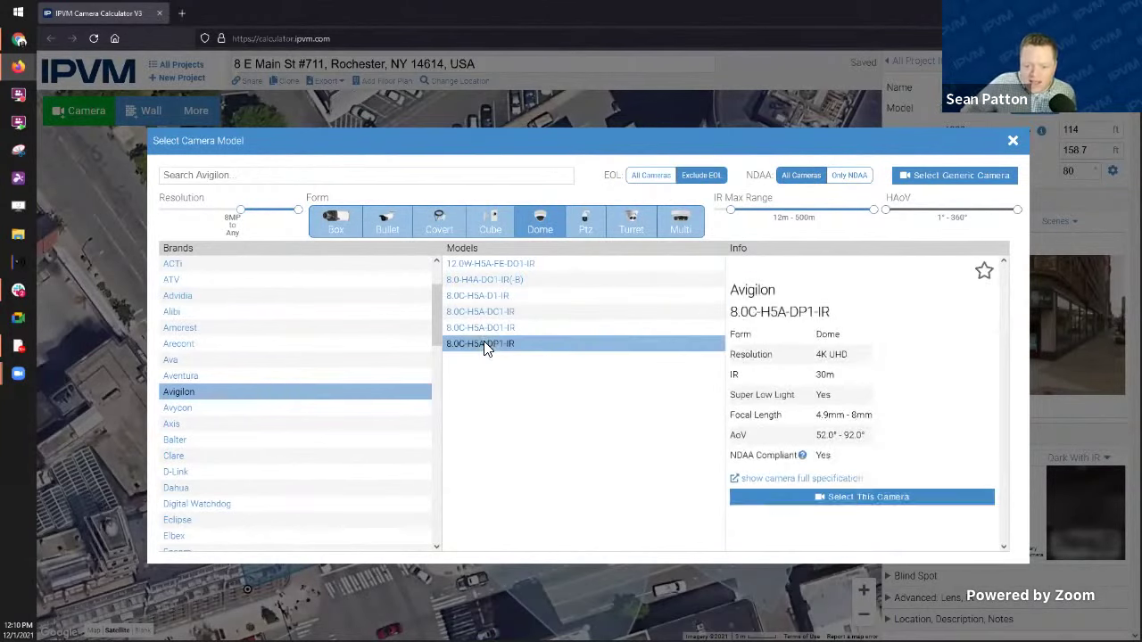
{"action": "left_click", "coordinate": [493, 327]}
{"action": "left_click", "coordinate": [494, 312]}
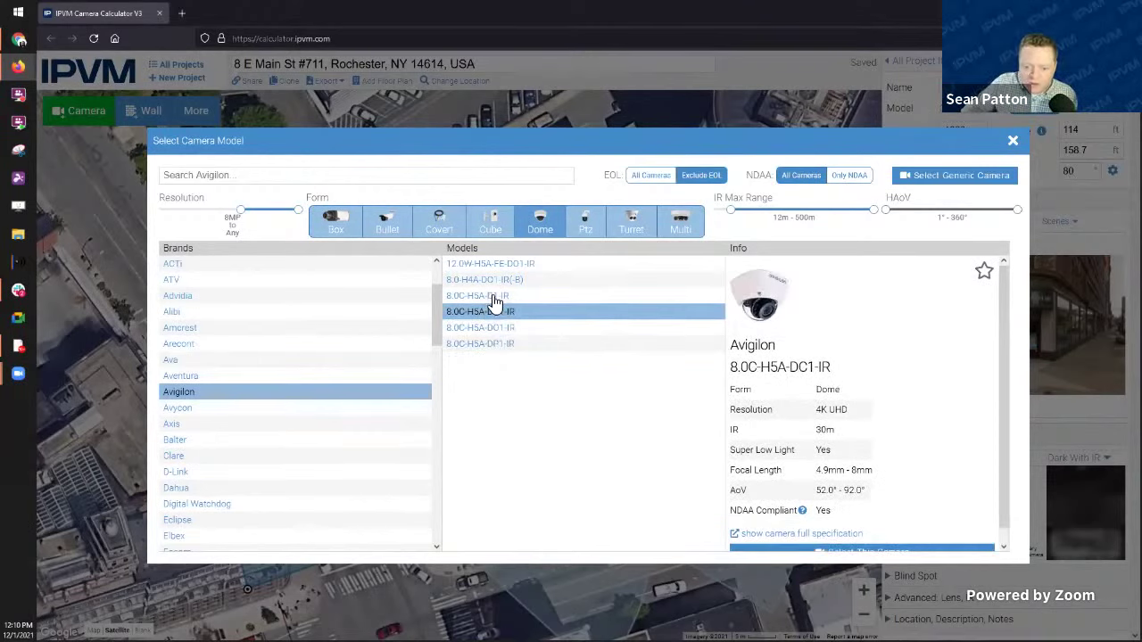
{"action": "left_click", "coordinate": [494, 298]}
{"action": "left_click", "coordinate": [500, 279]}
{"action": "left_click", "coordinate": [510, 264]}
{"action": "left_click", "coordinate": [480, 344]}
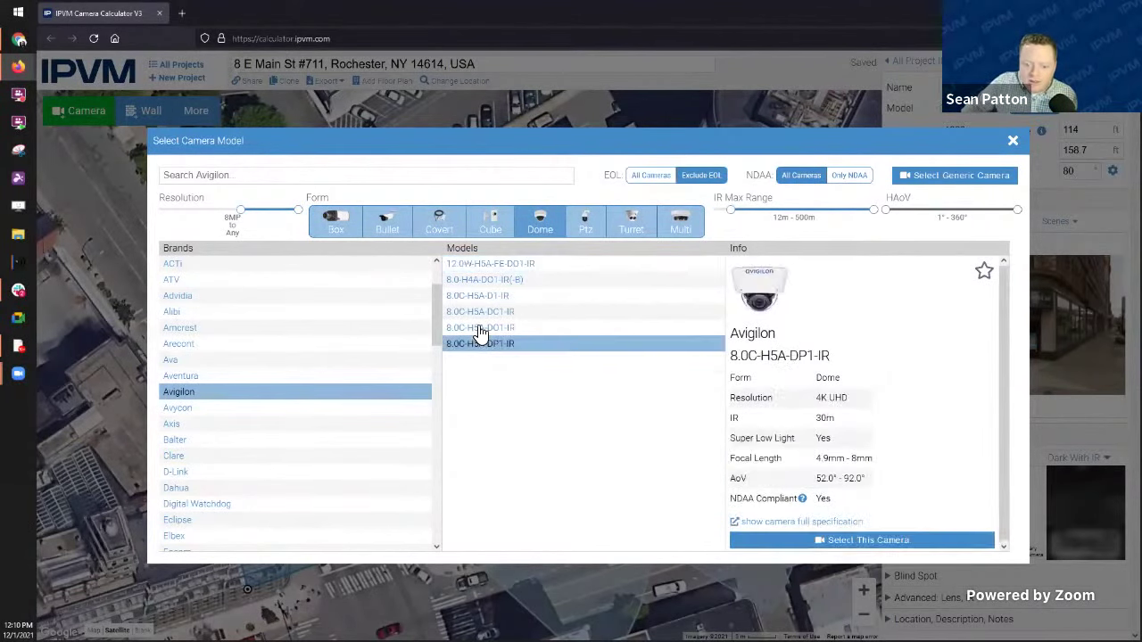
{"action": "left_click", "coordinate": [473, 328]}
{"action": "left_click", "coordinate": [482, 311]}
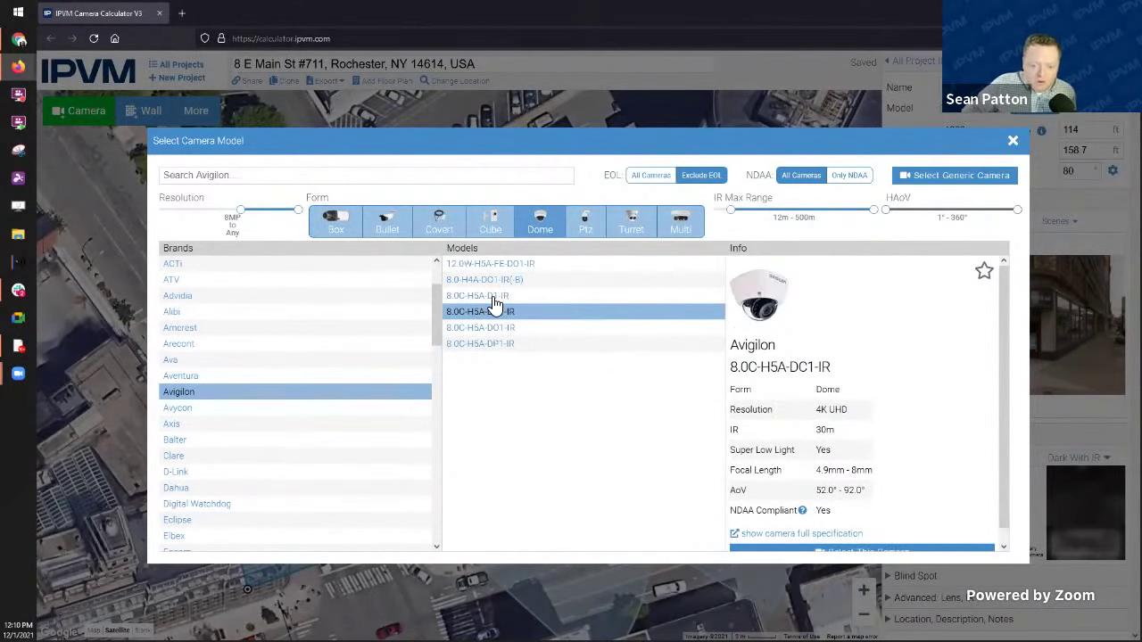
Step: Review D1-IR and DO1-IR, then select the 8.0C-H5A-DP1-IR for the camera
{"action": "left_click", "coordinate": [491, 295]}
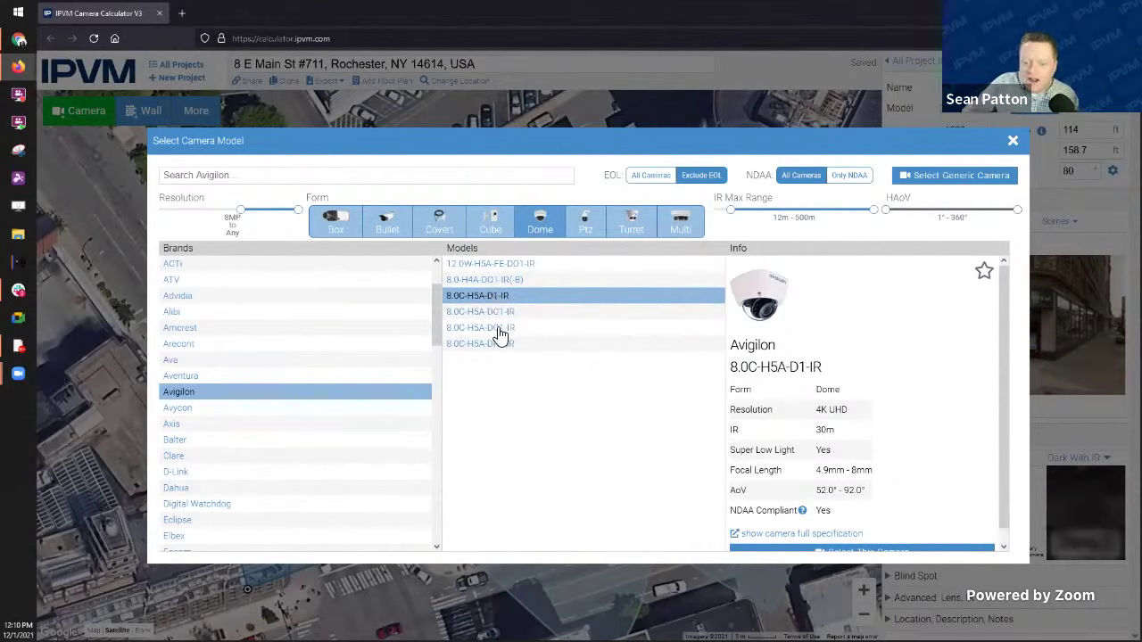
{"action": "left_click", "coordinate": [497, 328]}
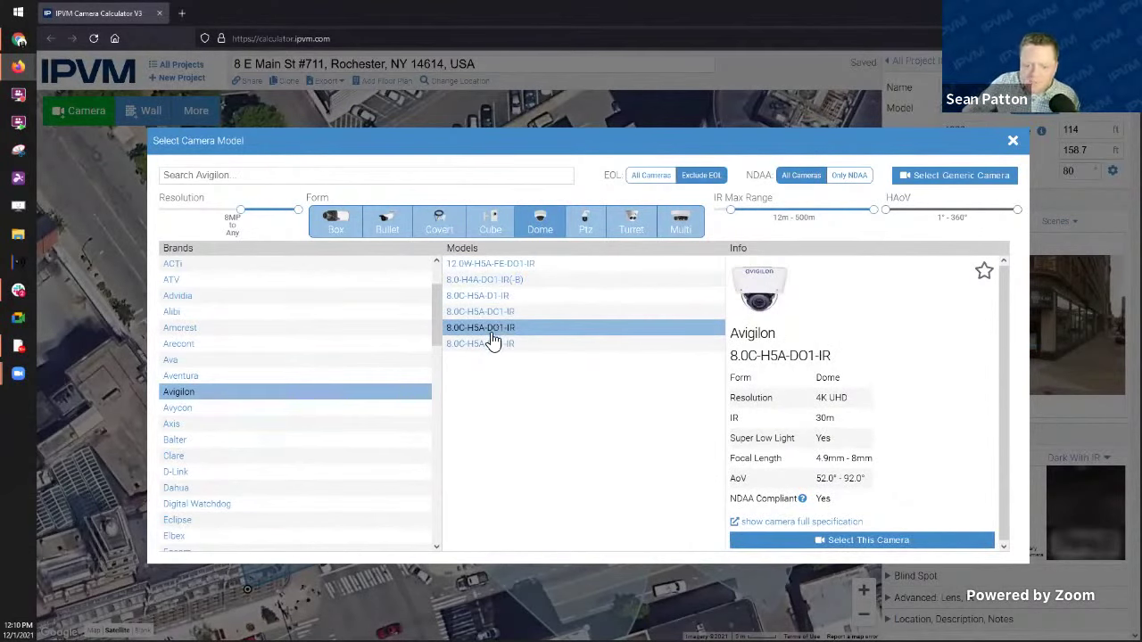
{"action": "left_click", "coordinate": [493, 345]}
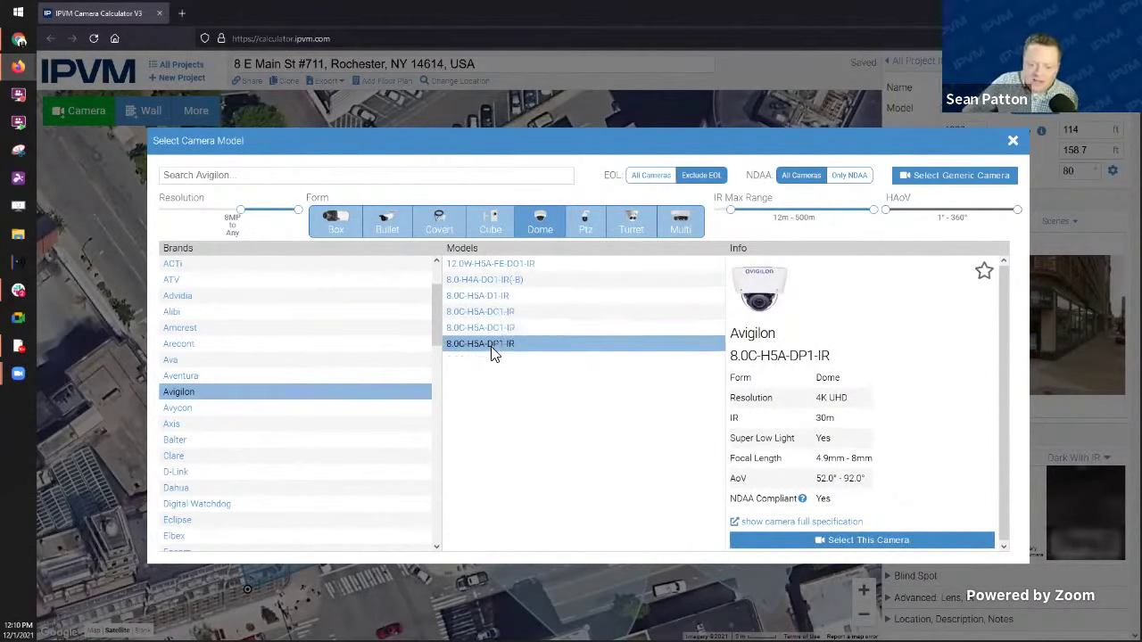
{"action": "left_click", "coordinate": [894, 539]}
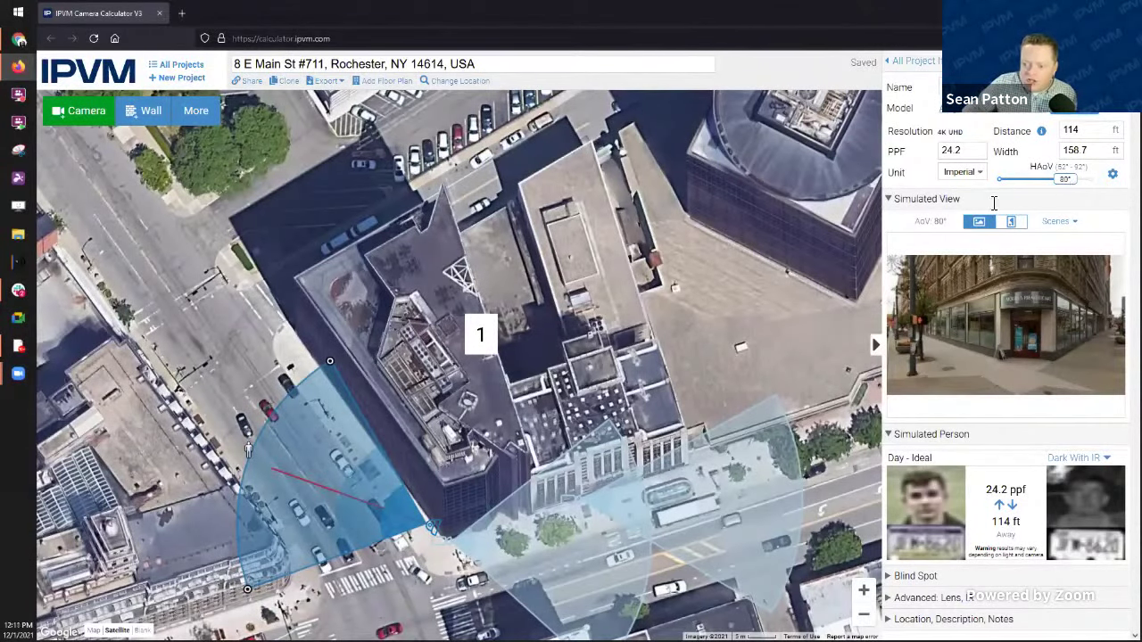
Step: Reshape the second camera's field of view to a 41° angle
{"action": "left_click", "coordinate": [772, 402]}
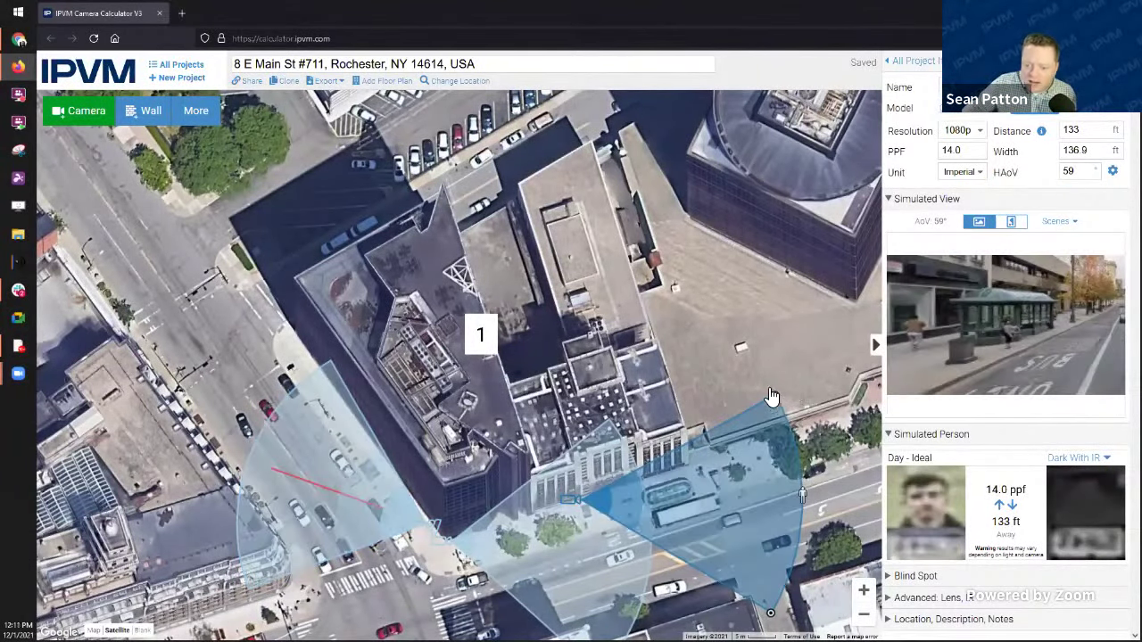
{"action": "left_click_drag", "start_coordinate": [775, 403], "coordinate": [628, 285]}
{"action": "left_click_drag", "start_coordinate": [725, 336], "coordinate": [641, 216]}
{"action": "left_click_drag", "start_coordinate": [638, 177], "coordinate": [808, 381]}
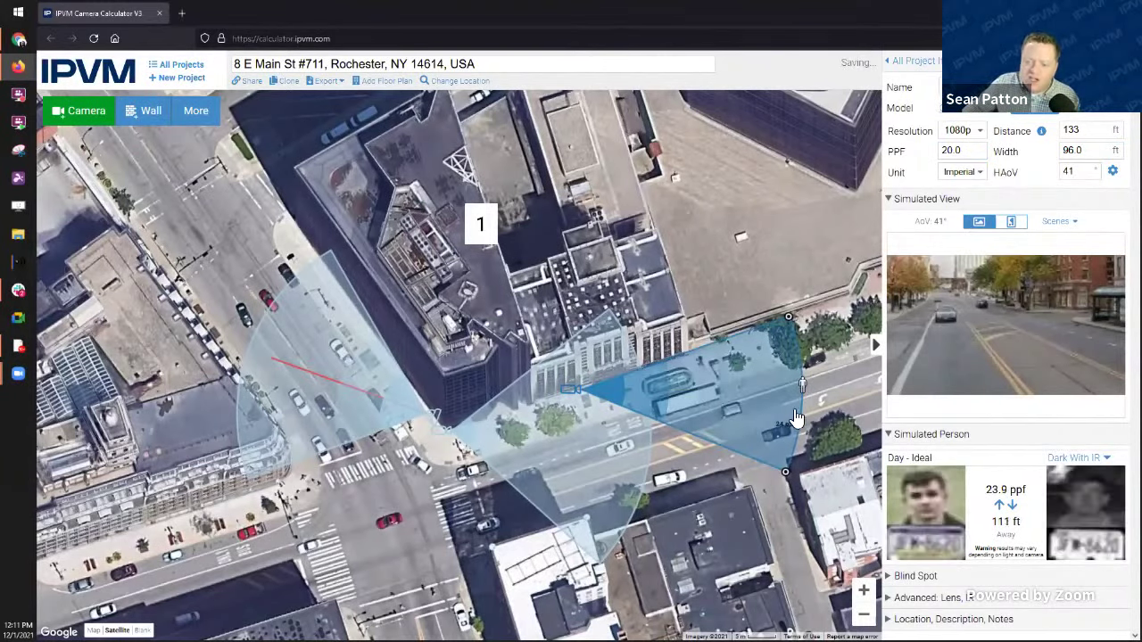
Step: Set its resolution to 4K and shorten the range to 111 ft for 47.9 ppf
{"action": "left_click", "coordinate": [979, 130]}
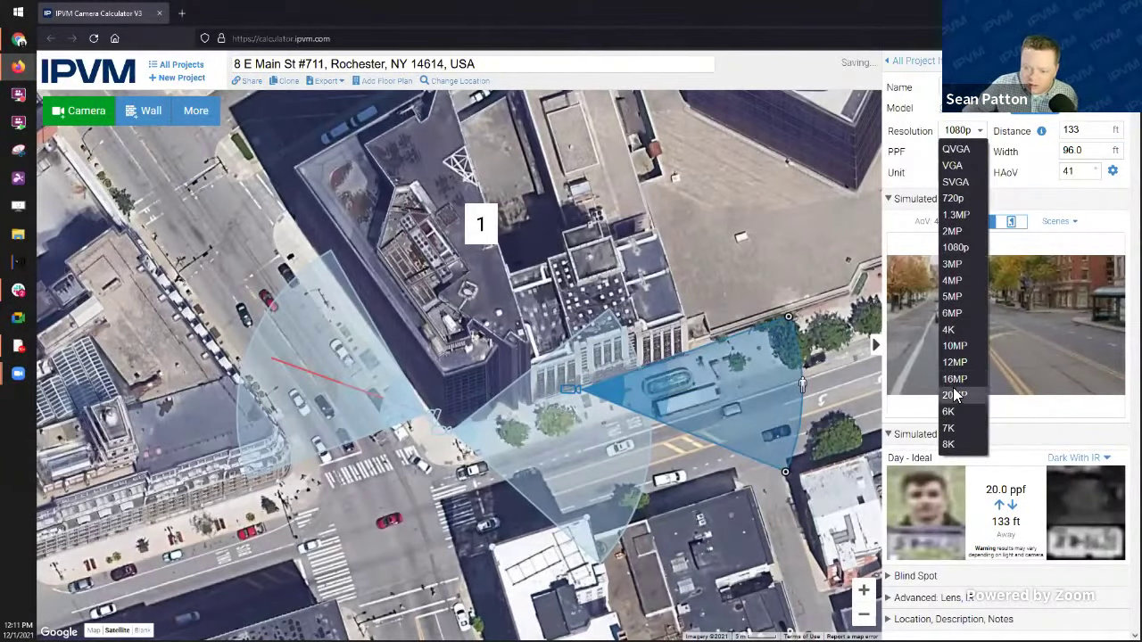
{"action": "left_click", "coordinate": [953, 330]}
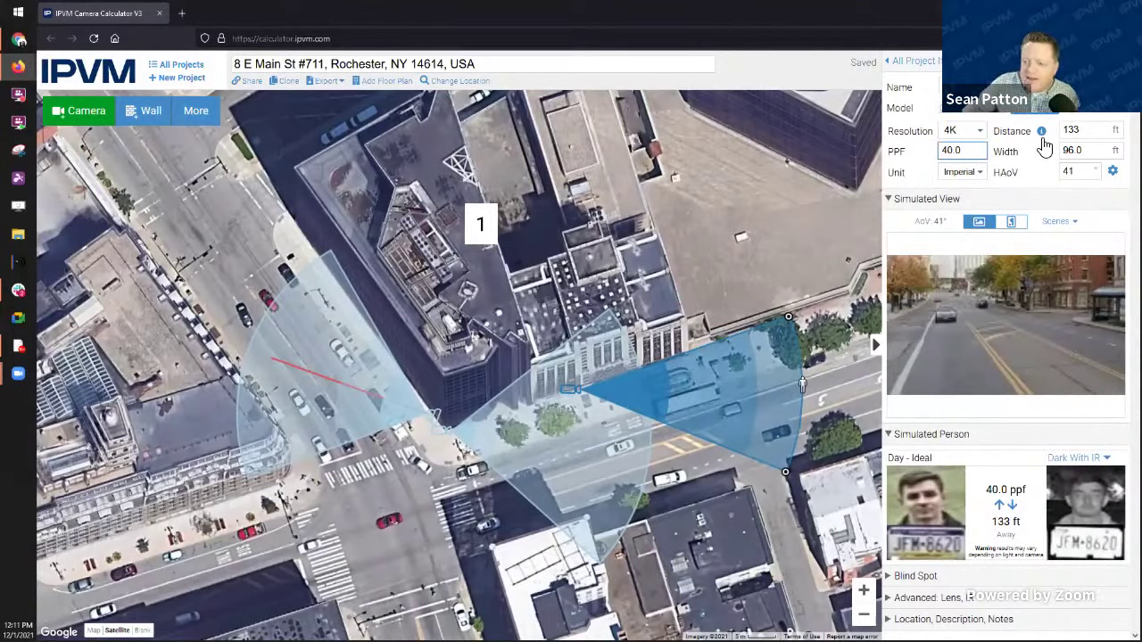
{"action": "left_click_drag", "start_coordinate": [803, 385], "coordinate": [745, 356]}
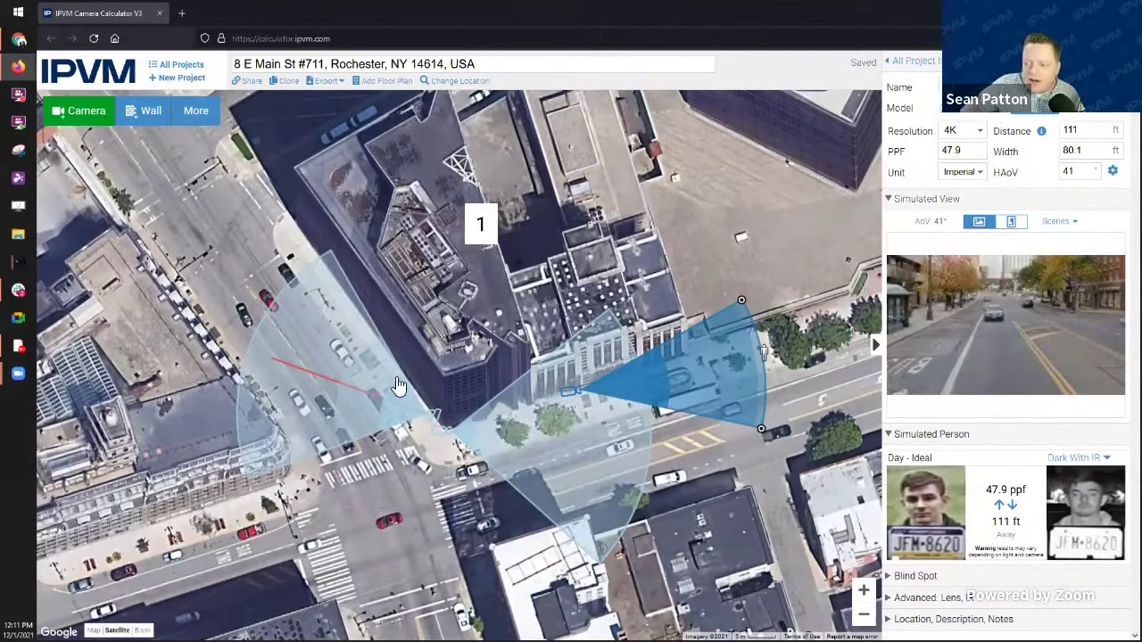
Step: Widen the left camera's view to 78.9° and place the test person at 113 ft (24.8 ppf)
{"action": "left_click", "coordinate": [295, 337]}
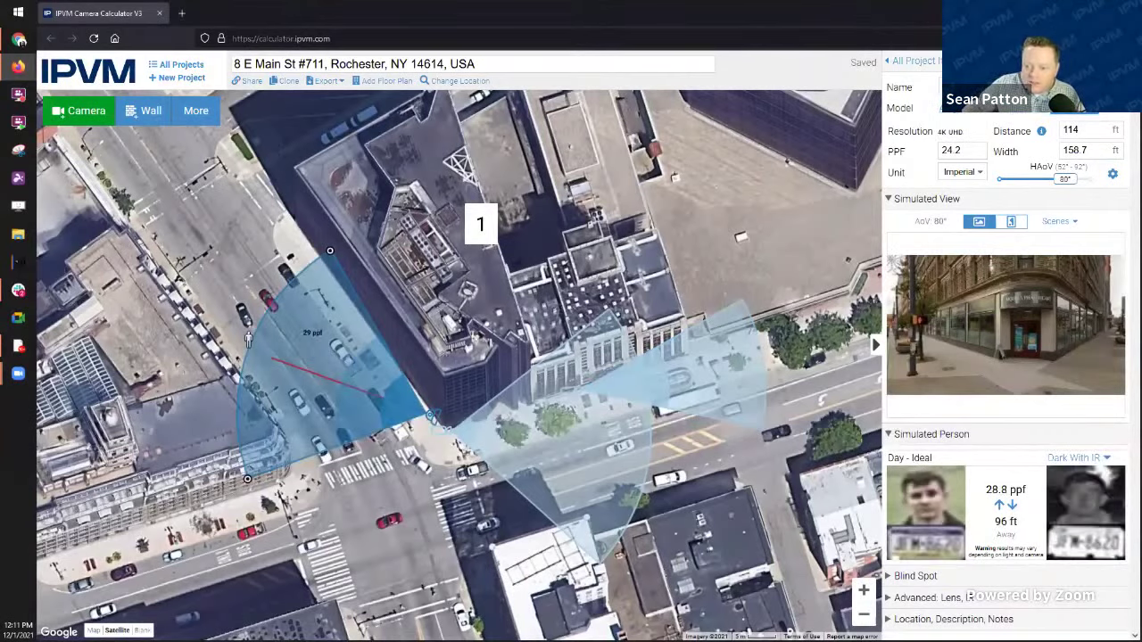
{"action": "left_click_drag", "start_coordinate": [1069, 179], "coordinate": [1104, 188]}
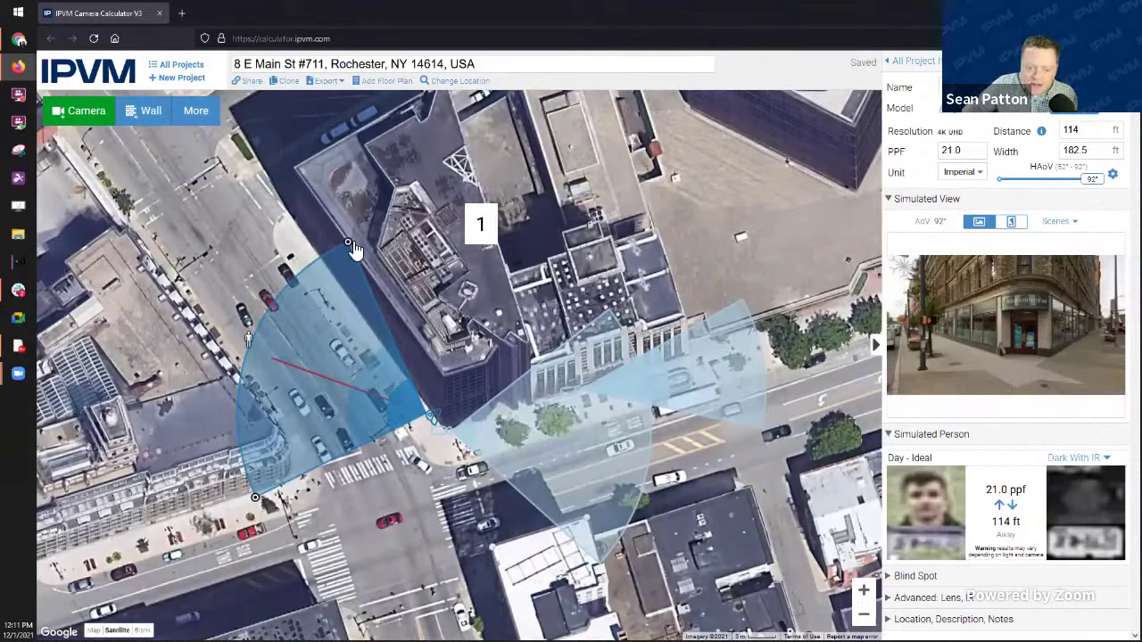
{"action": "left_click", "coordinate": [400, 237]}
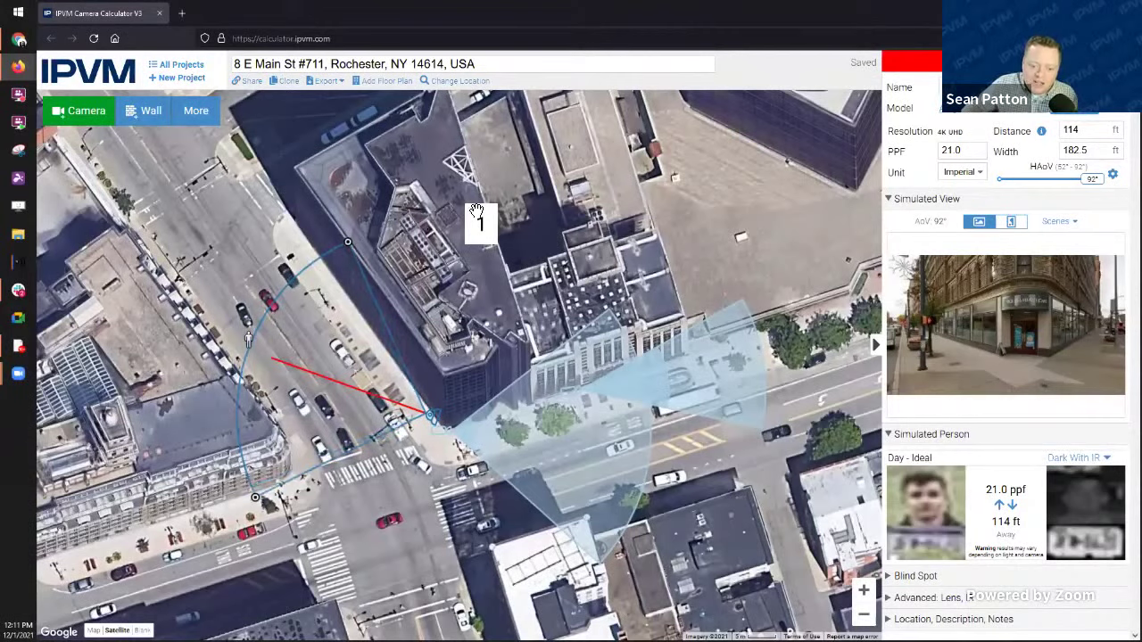
{"action": "left_click", "coordinate": [348, 251]}
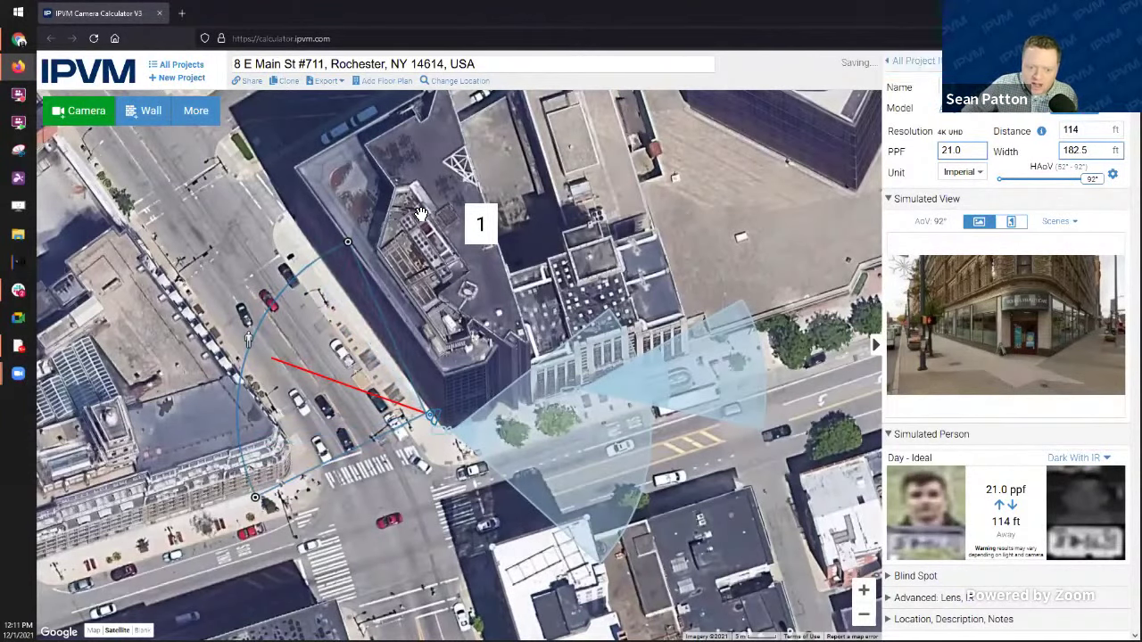
{"action": "left_click_drag", "start_coordinate": [348, 242], "coordinate": [255, 369]}
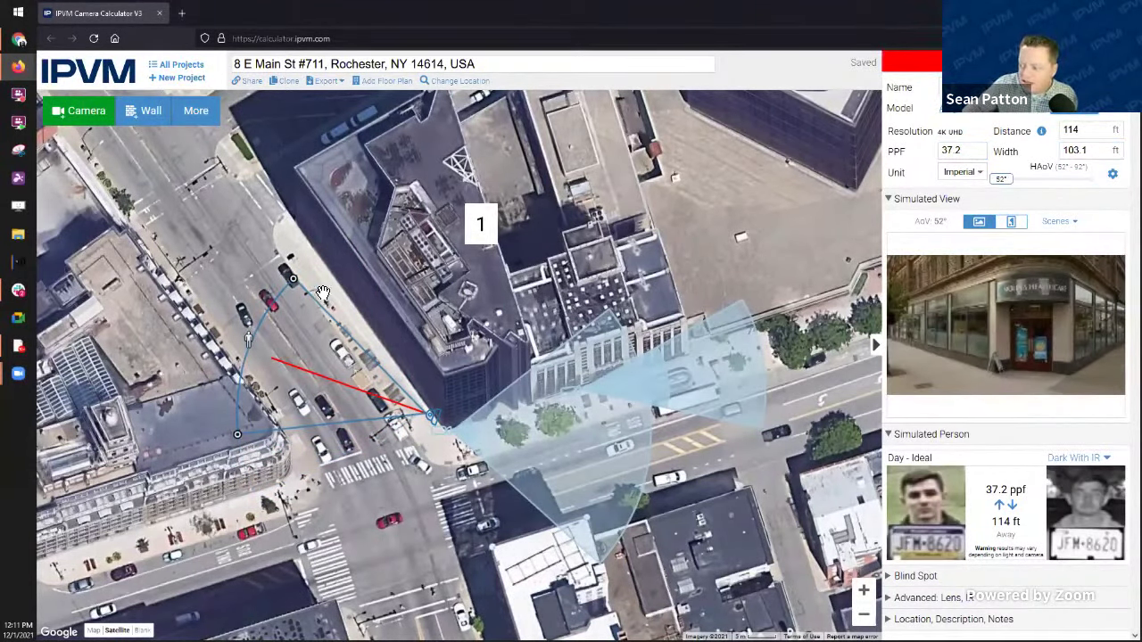
{"action": "left_click_drag", "start_coordinate": [323, 292], "coordinate": [329, 253]}
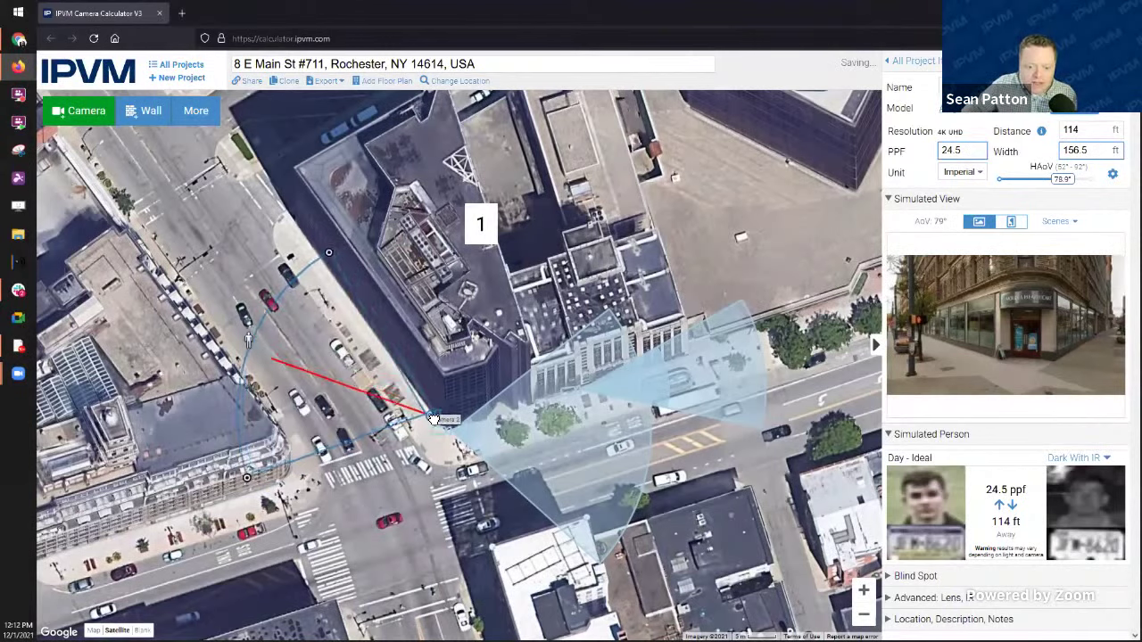
{"action": "left_click_drag", "start_coordinate": [433, 419], "coordinate": [452, 432]}
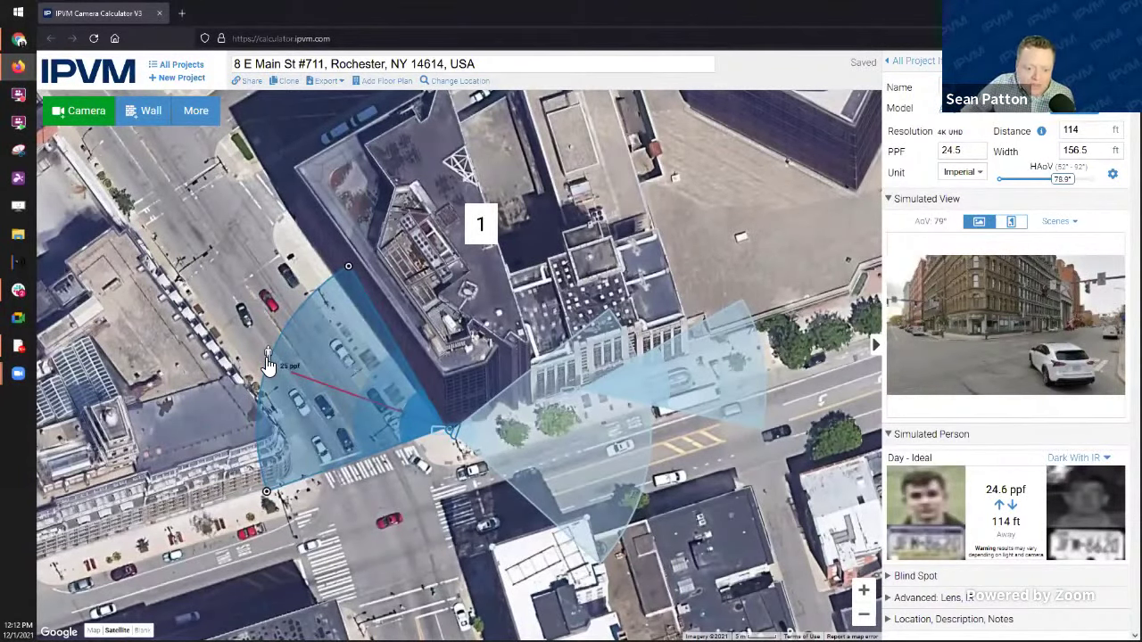
{"action": "left_click_drag", "start_coordinate": [268, 361], "coordinate": [273, 366]}
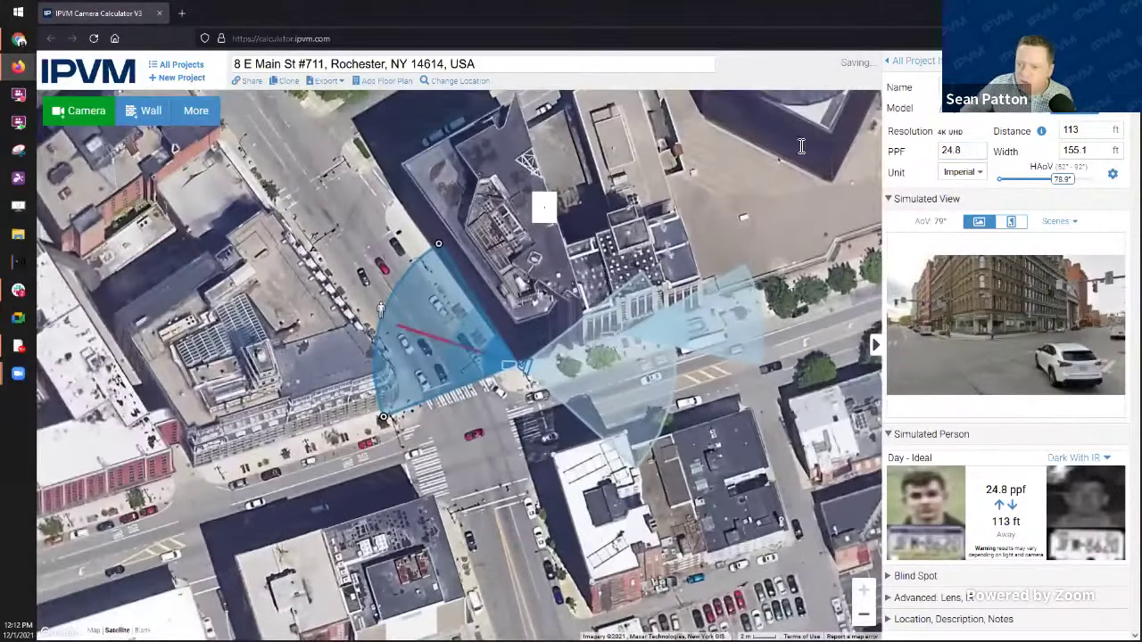
Step: Zoom in and switch the right camera's cone colour to red, then back to blue
{"action": "scroll", "coordinate": [458, 362], "scroll_direction": "up", "scroll_amount": 2}
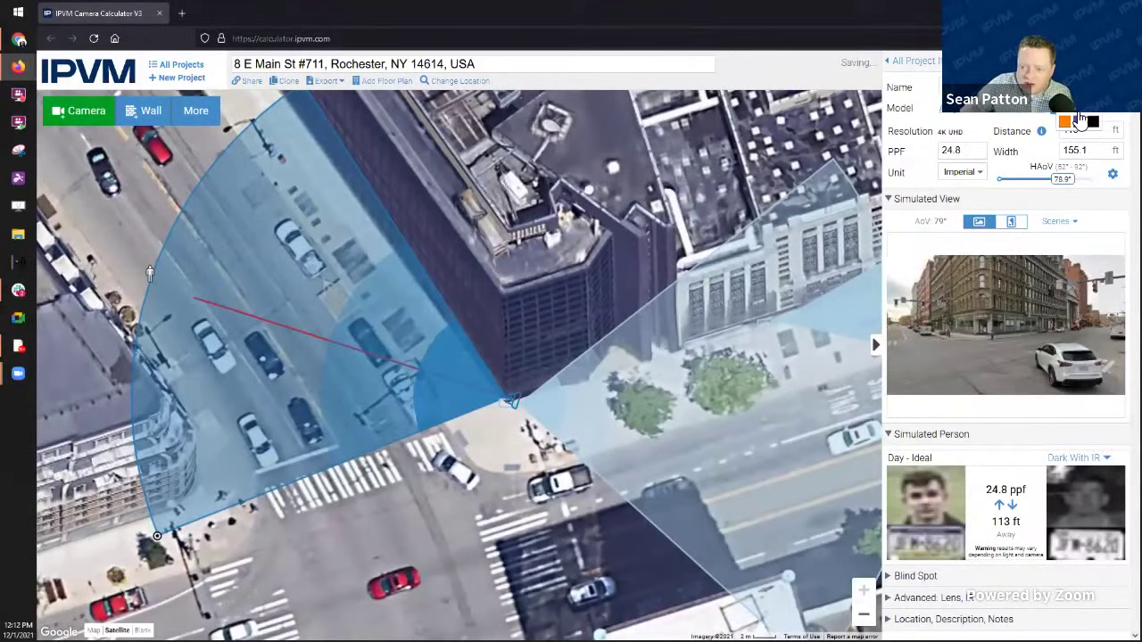
{"action": "left_click", "coordinate": [630, 423]}
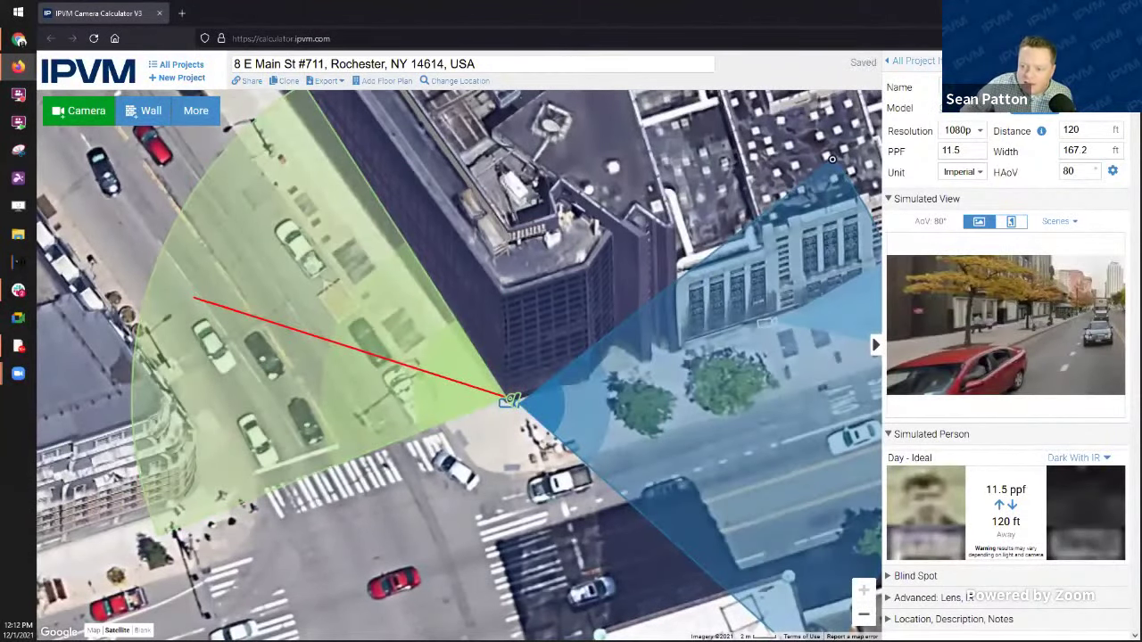
{"action": "left_click", "coordinate": [1100, 116]}
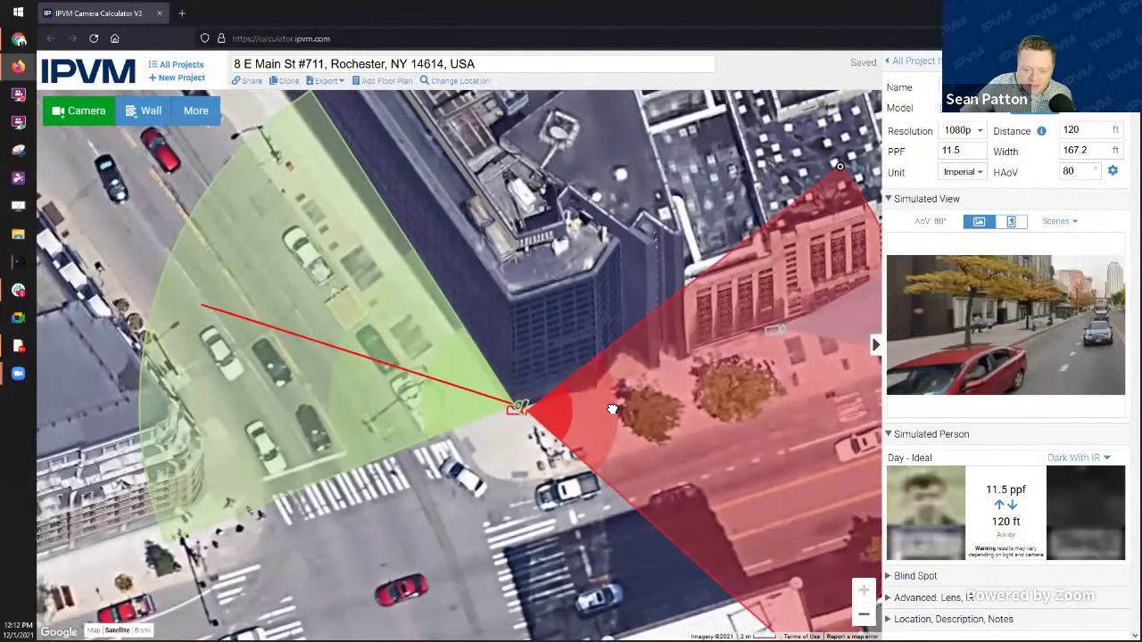
{"action": "left_click_drag", "start_coordinate": [520, 469], "coordinate": [462, 468]}
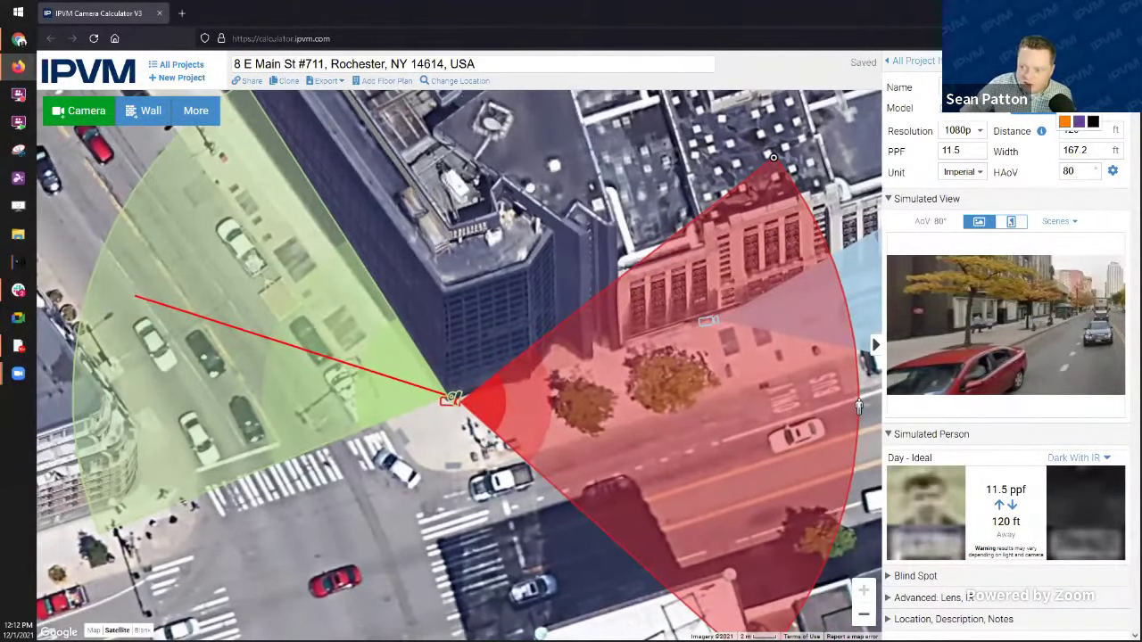
{"action": "left_click", "coordinate": [1065, 118]}
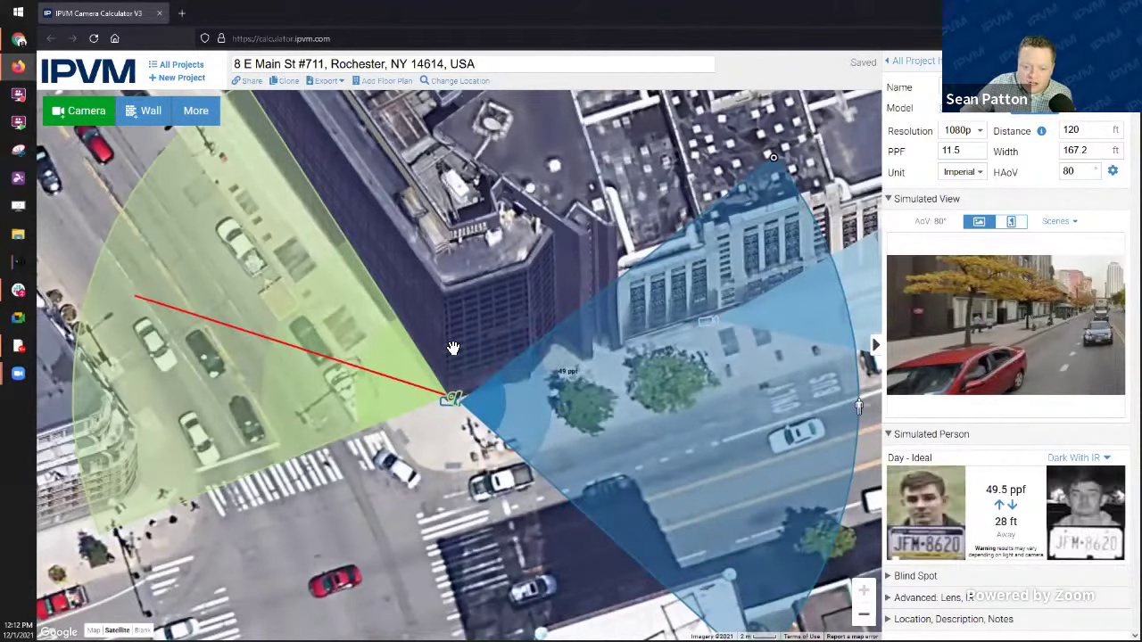
Step: Nudge the green camera at the corner and extend its range to 159 ft (17.5 ppf)
{"action": "left_click", "coordinate": [370, 400]}
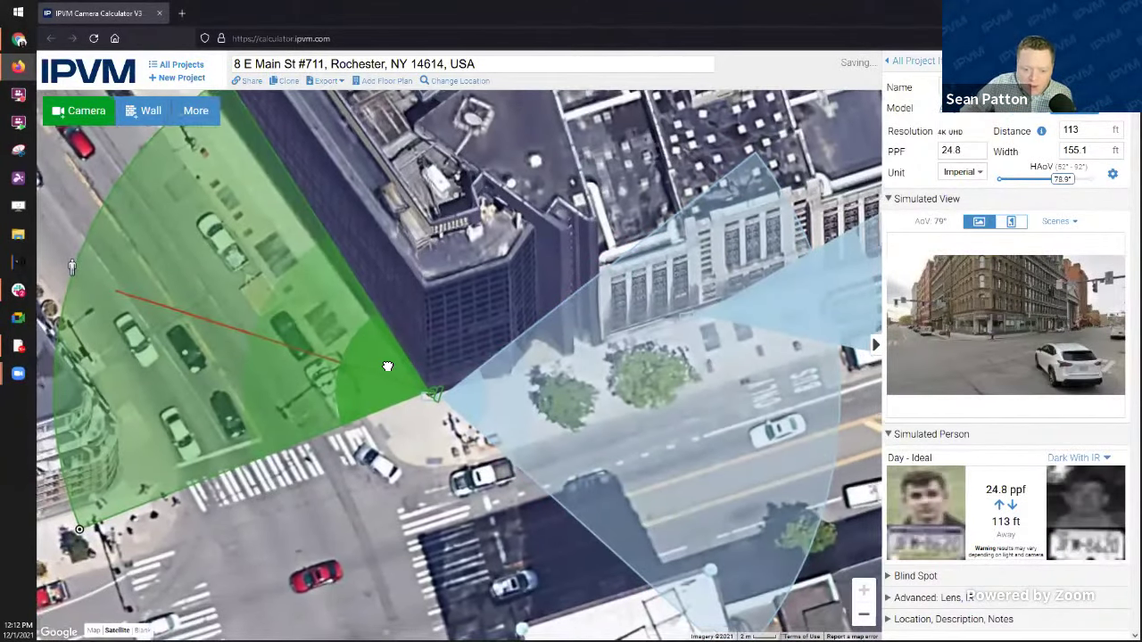
{"action": "left_click_drag", "start_coordinate": [432, 401], "coordinate": [431, 404]}
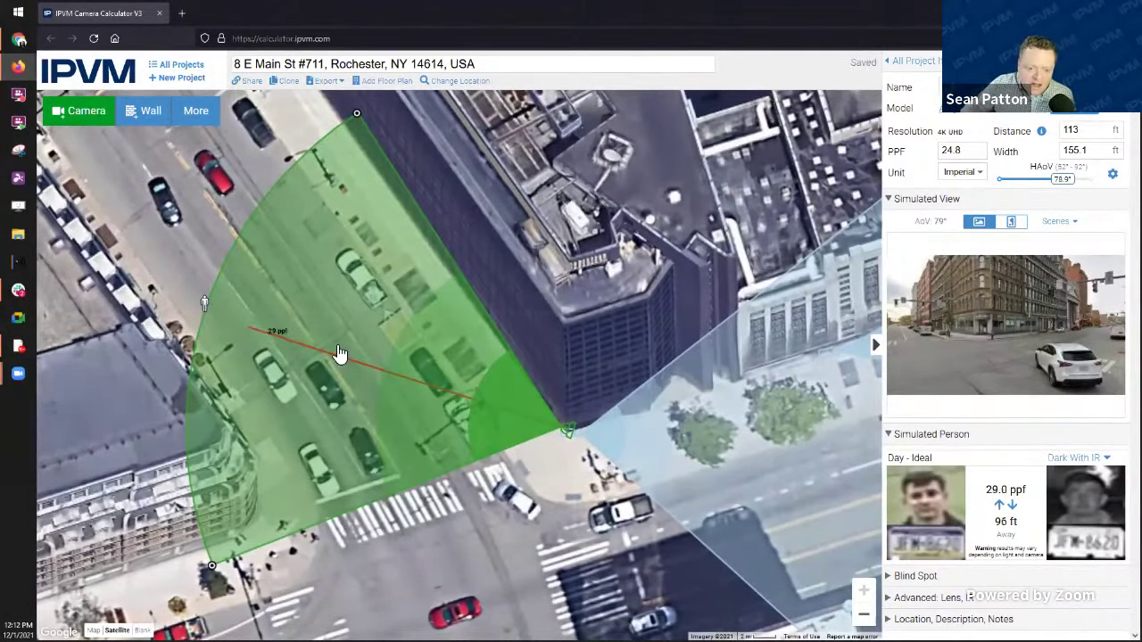
{"action": "scroll", "coordinate": [339, 357], "scroll_direction": "down", "scroll_amount": 2}
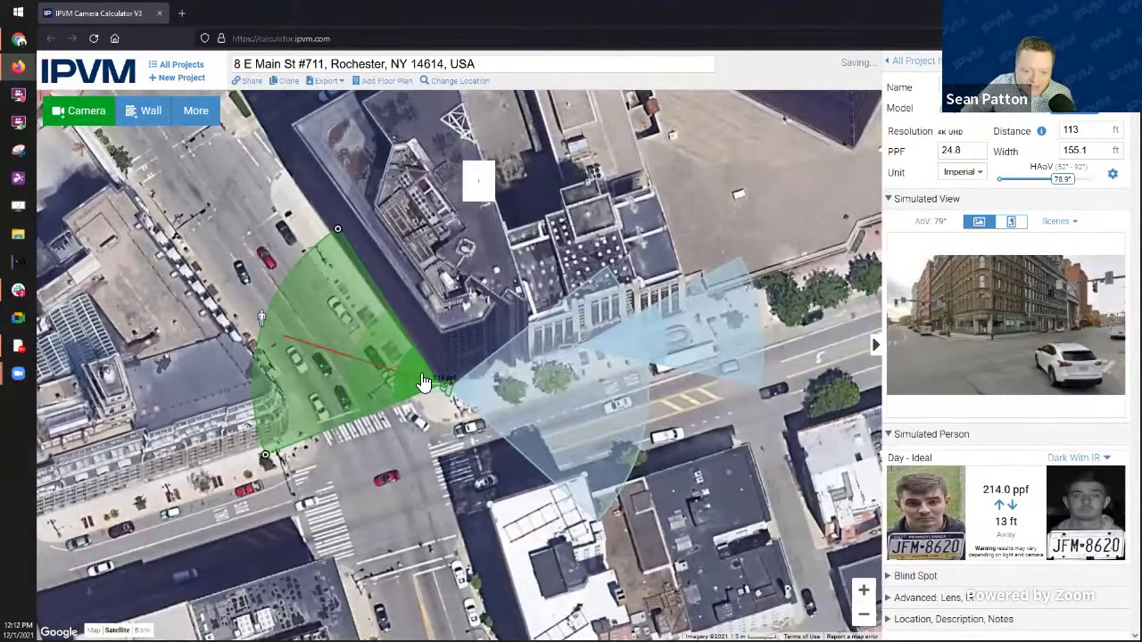
{"action": "scroll", "coordinate": [434, 386], "scroll_direction": "up", "scroll_amount": 2}
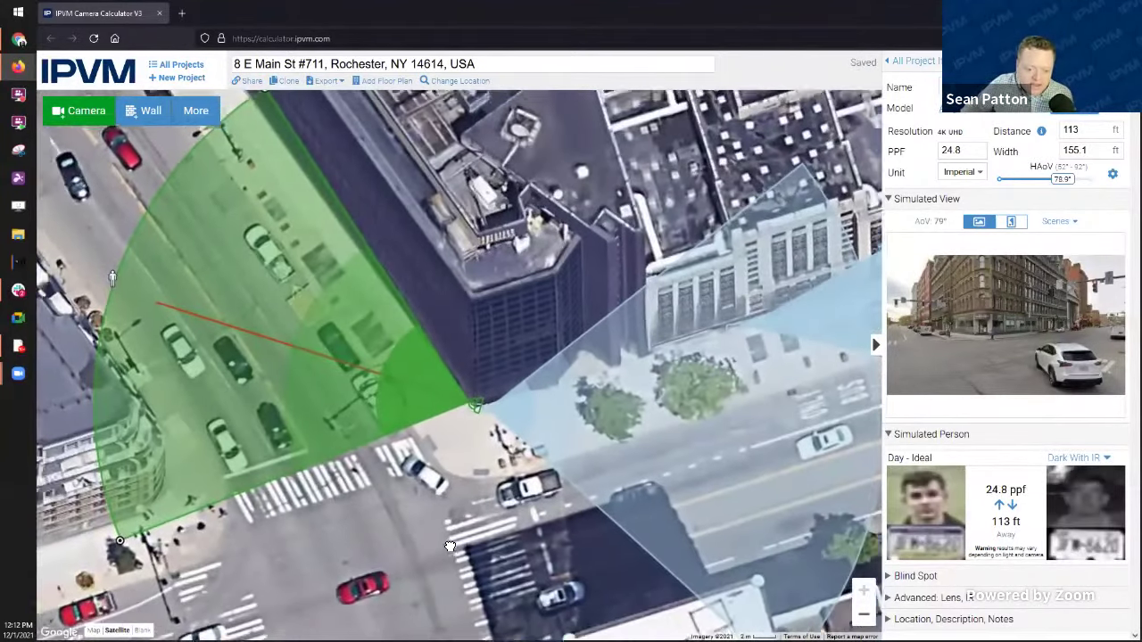
{"action": "left_click_drag", "start_coordinate": [451, 547], "coordinate": [555, 585]}
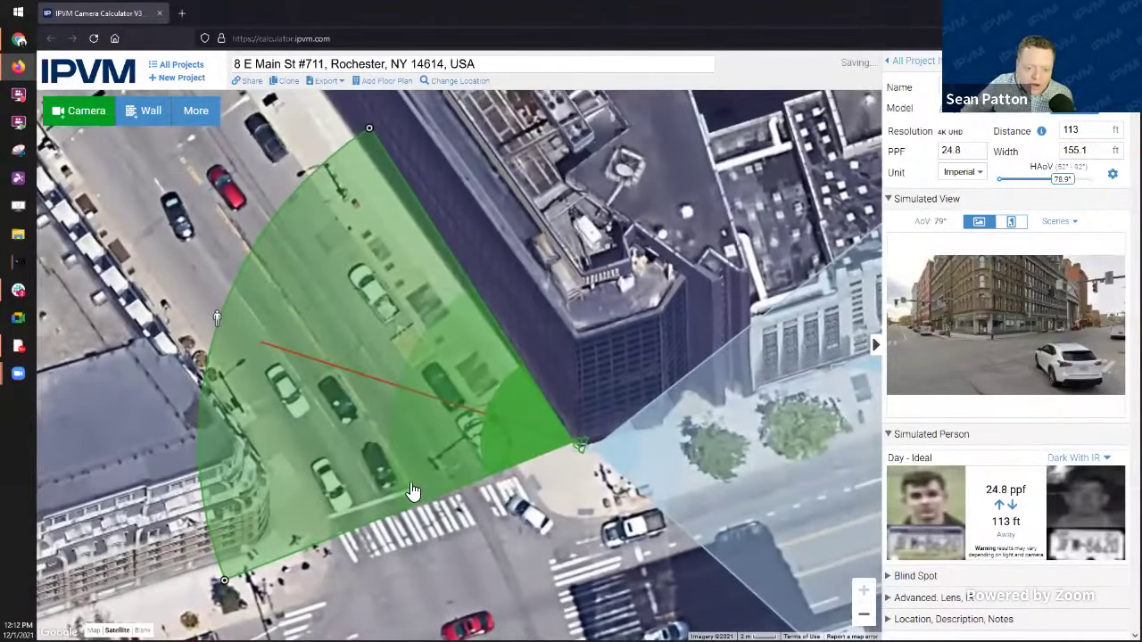
{"action": "left_click_drag", "start_coordinate": [155, 253], "coordinate": [185, 239]}
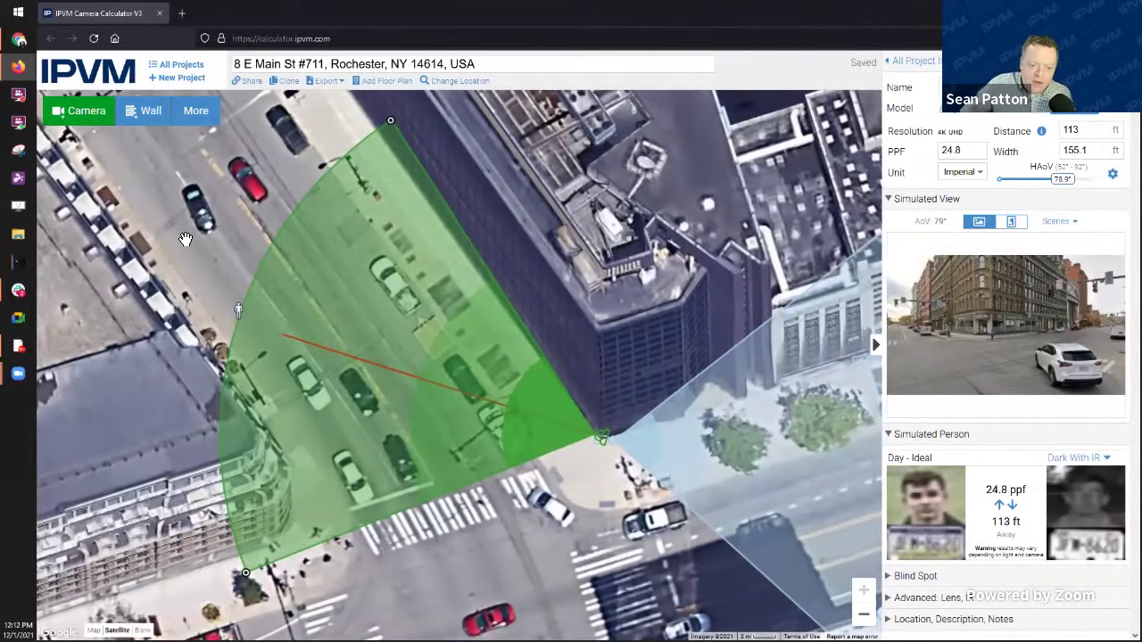
{"action": "mouse_move", "coordinate": [294, 355]}
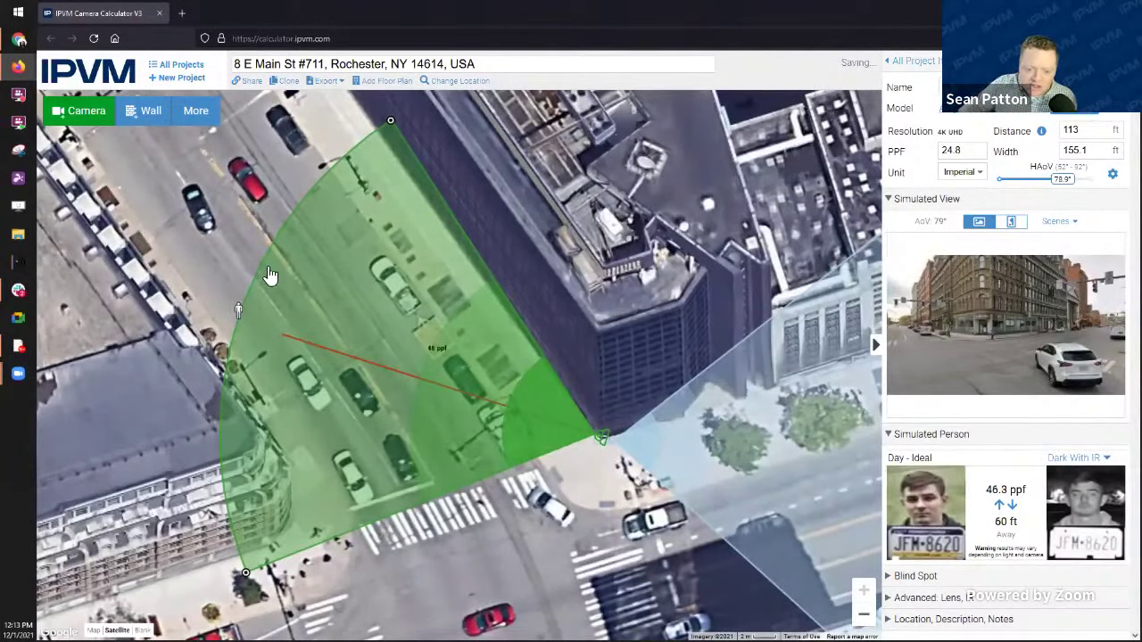
{"action": "left_click_drag", "start_coordinate": [236, 312], "coordinate": [87, 270]}
Step: Stretch the green camera's range out through 228 and 318 ft to 328 ft
{"action": "scroll", "coordinate": [504, 532], "scroll_direction": "down", "scroll_amount": 2}
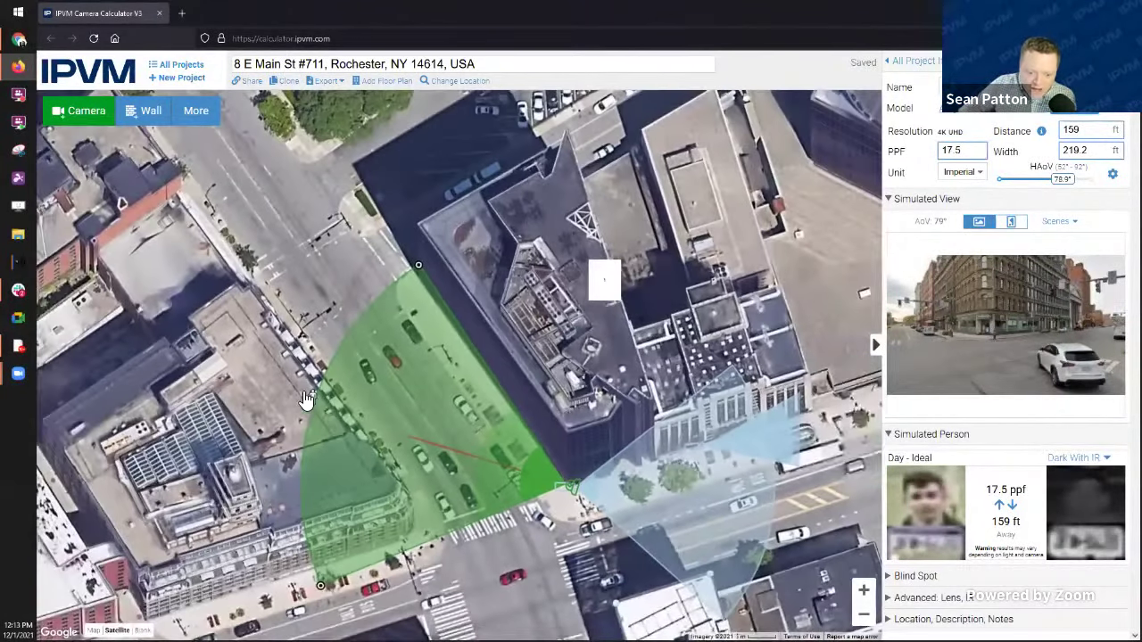
{"action": "left_click_drag", "start_coordinate": [219, 319], "coordinate": [67, 255]}
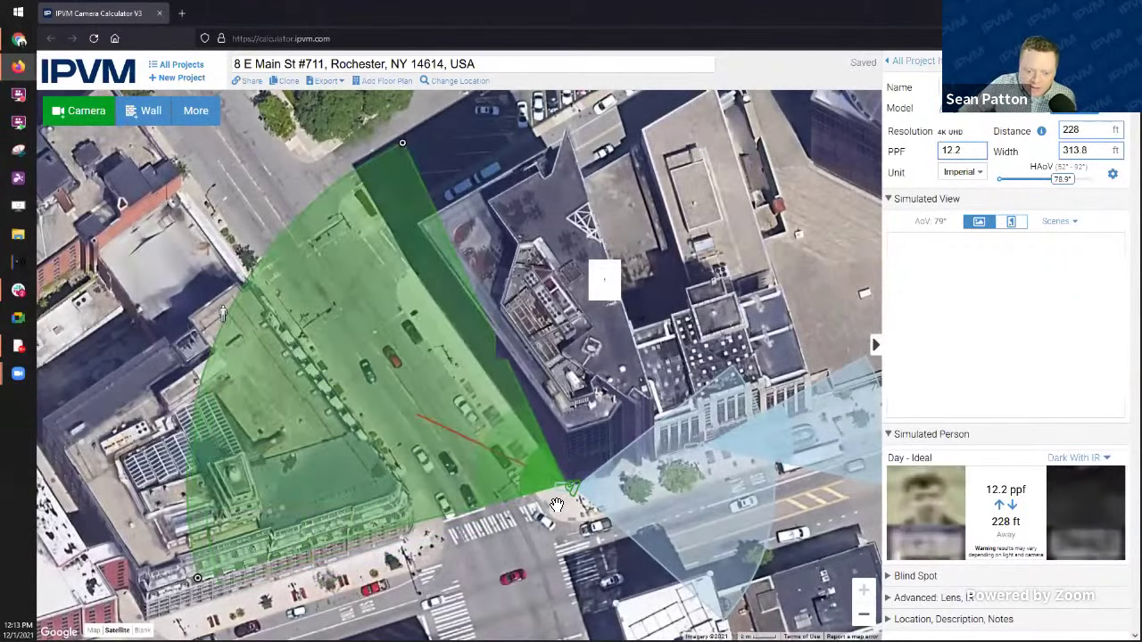
{"action": "scroll", "coordinate": [540, 467], "scroll_direction": "up", "scroll_amount": 3}
{"action": "scroll", "coordinate": [552, 470], "scroll_direction": "up", "scroll_amount": 2}
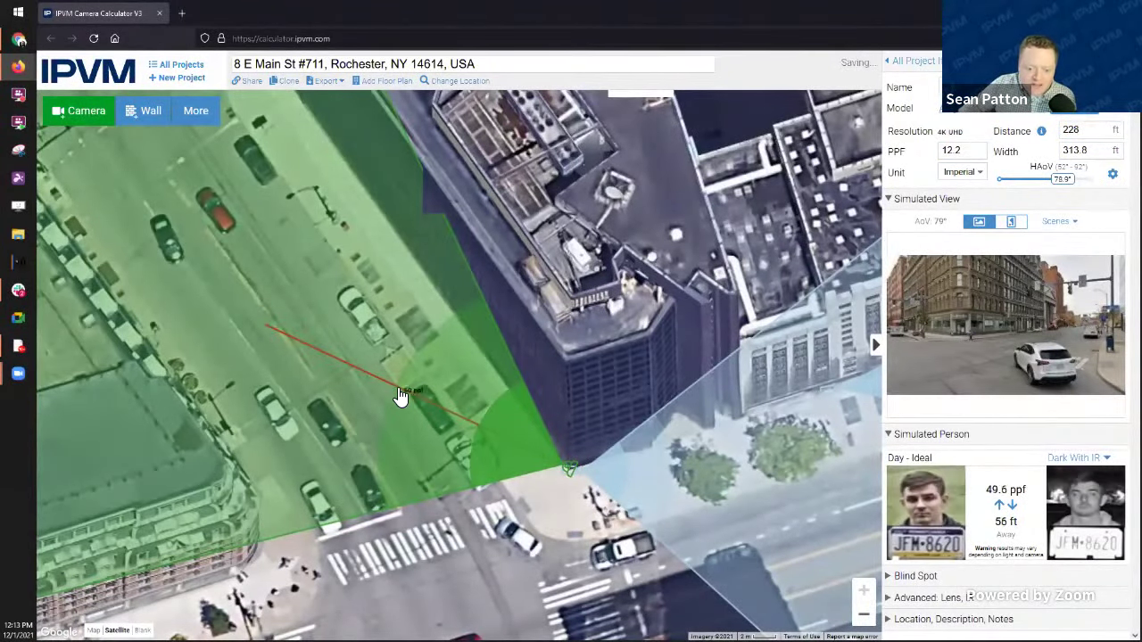
{"action": "left_click_drag", "start_coordinate": [278, 296], "coordinate": [495, 358]}
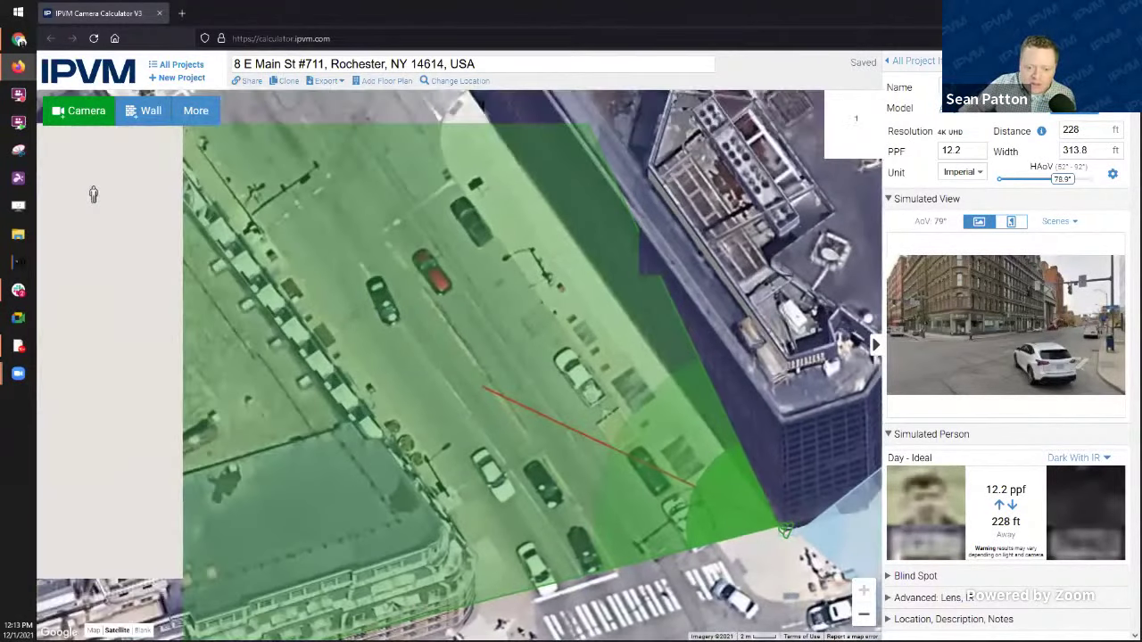
{"action": "scroll", "coordinate": [423, 311], "scroll_direction": "down", "scroll_amount": 3}
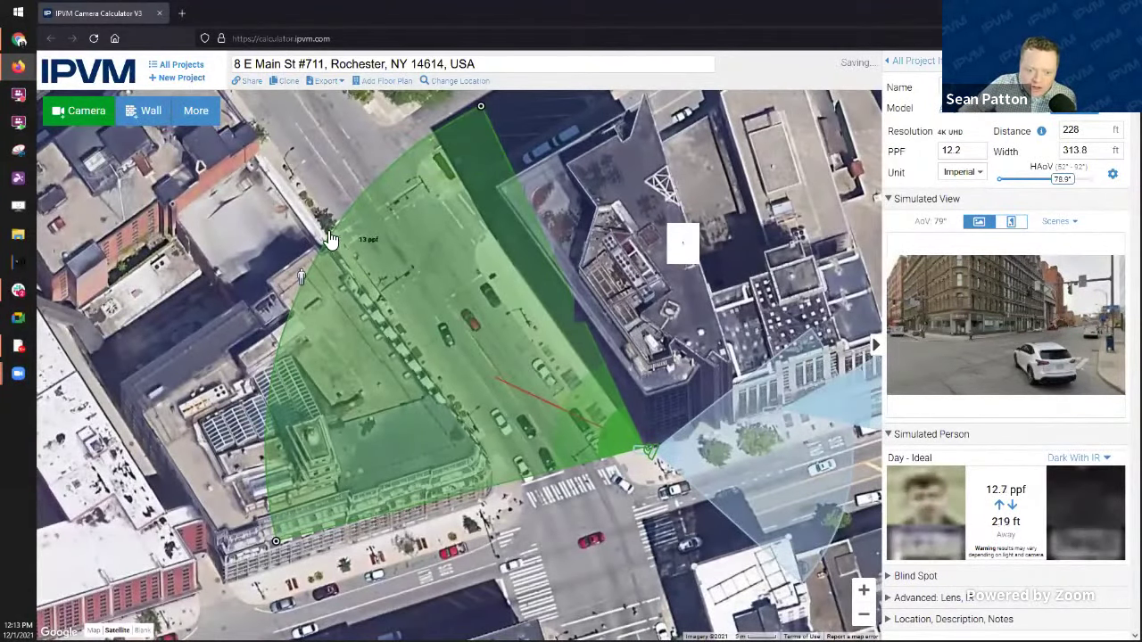
{"action": "left_click_drag", "start_coordinate": [303, 281], "coordinate": [203, 179]}
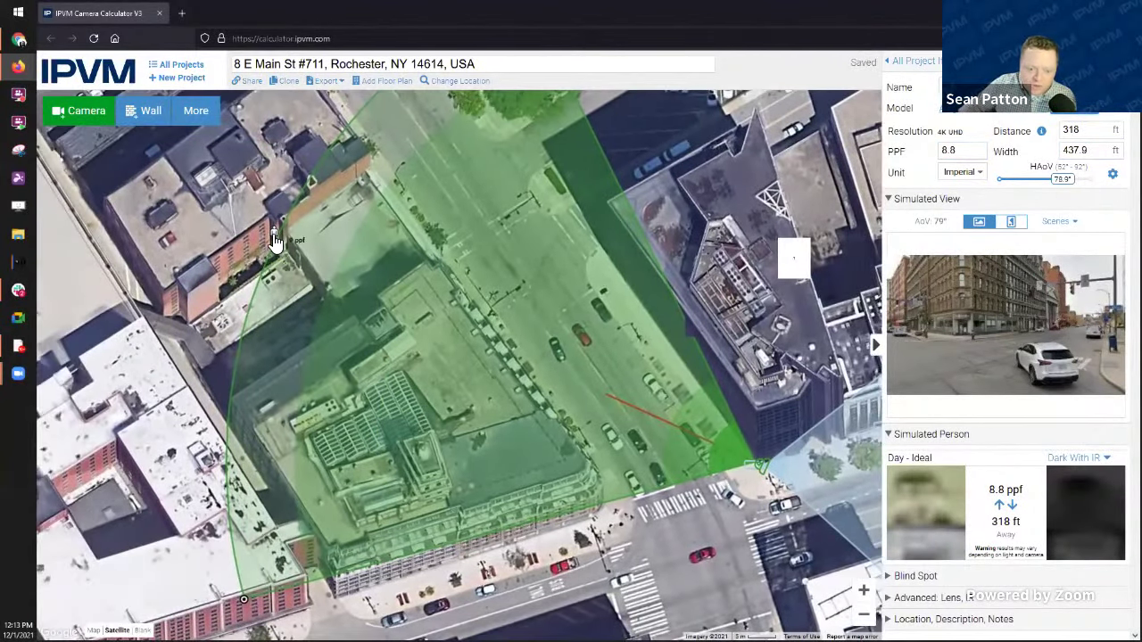
{"action": "left_click_drag", "start_coordinate": [275, 239], "coordinate": [272, 205]}
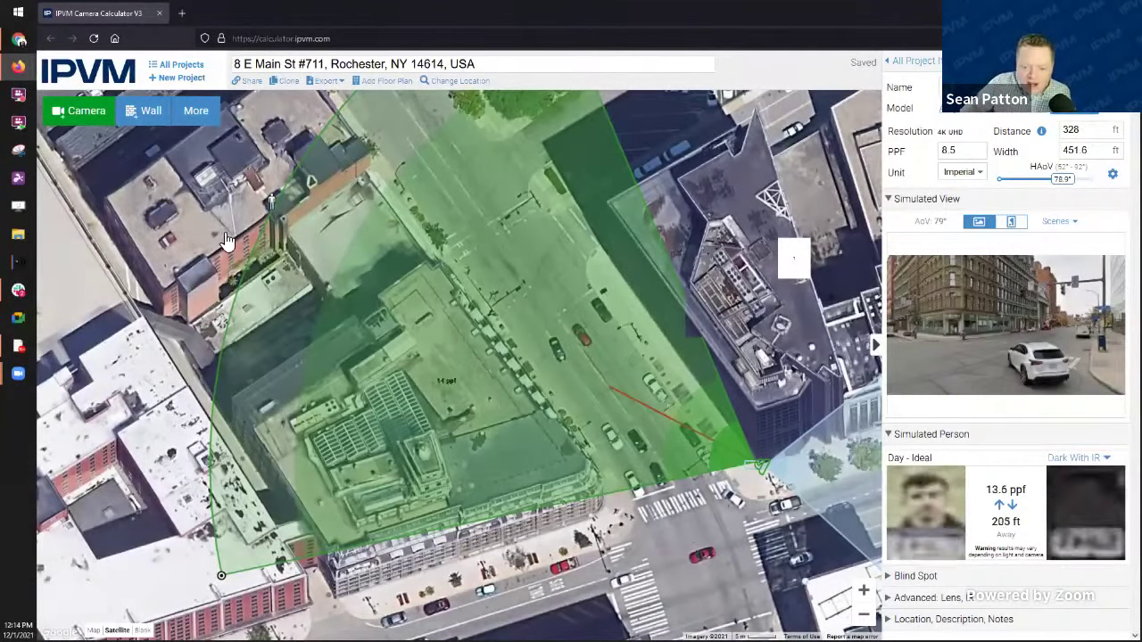
Step: Pull the green camera's range back to about 98 ft, giving 28.5 ppf
{"action": "left_click", "coordinate": [287, 224]}
{"action": "left_click_drag", "start_coordinate": [288, 223], "coordinate": [750, 436]}
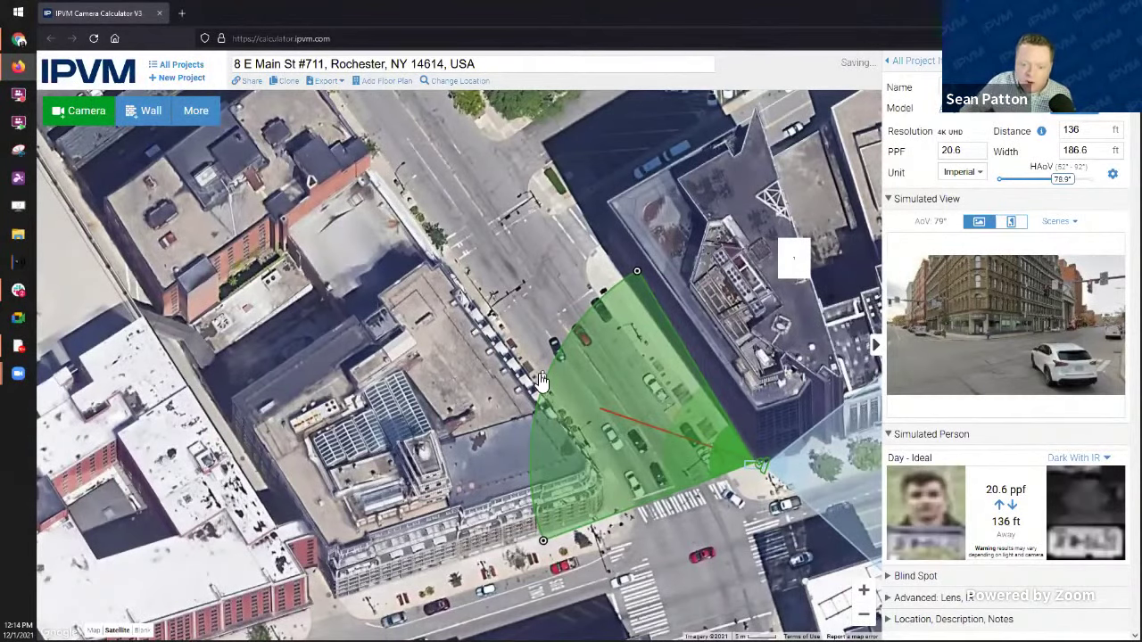
{"action": "left_click_drag", "start_coordinate": [541, 384], "coordinate": [535, 390]}
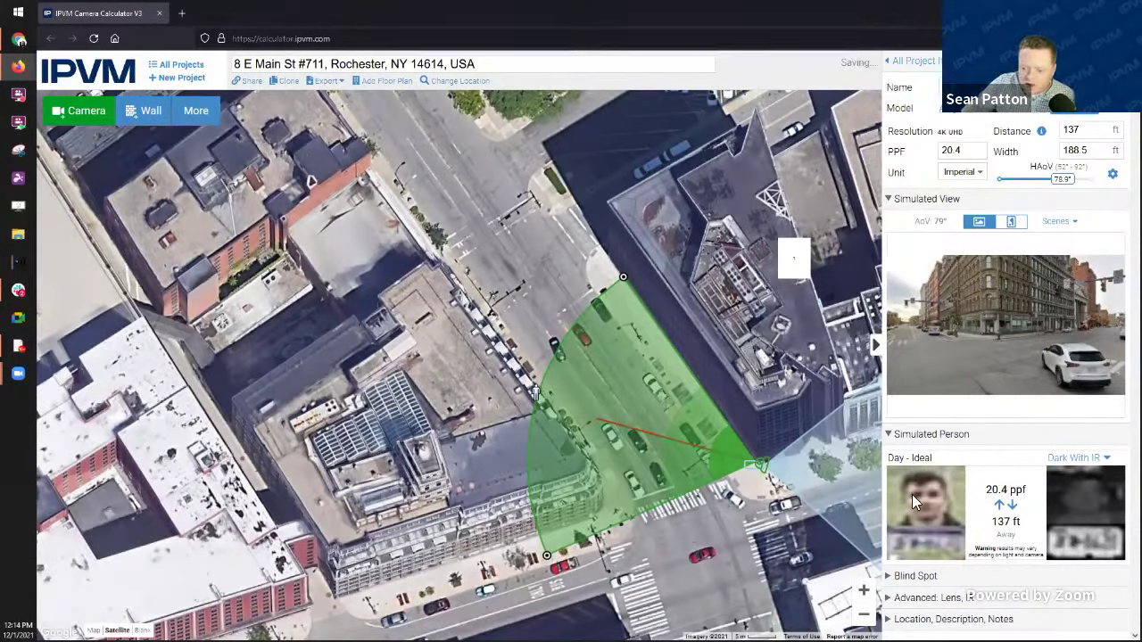
{"action": "left_click_drag", "start_coordinate": [535, 401], "coordinate": [601, 399]}
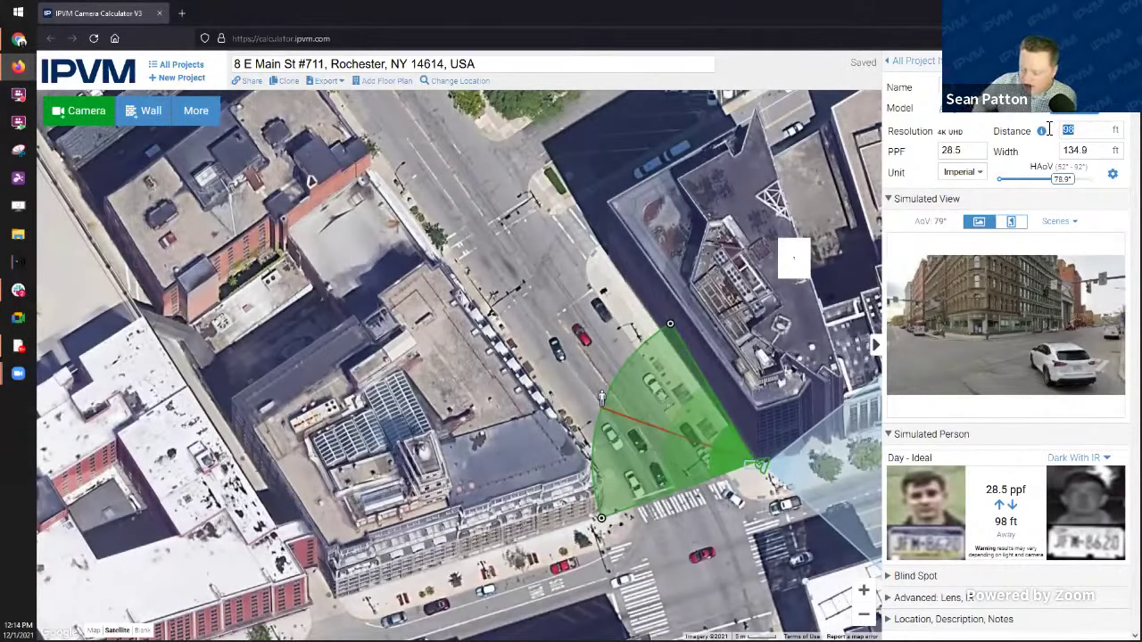
Step: Set the green camera's PPF to 60, shrinking its reach to 46 ft, and zoom in
{"action": "type", "text": "100"}
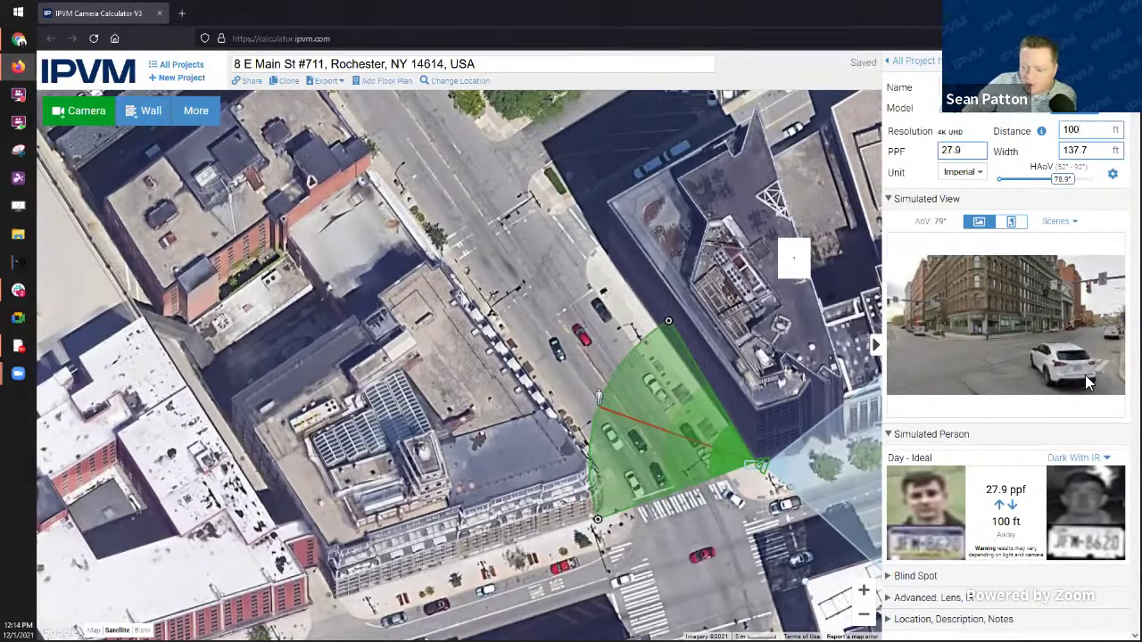
{"action": "mouse_move", "coordinate": [620, 418]}
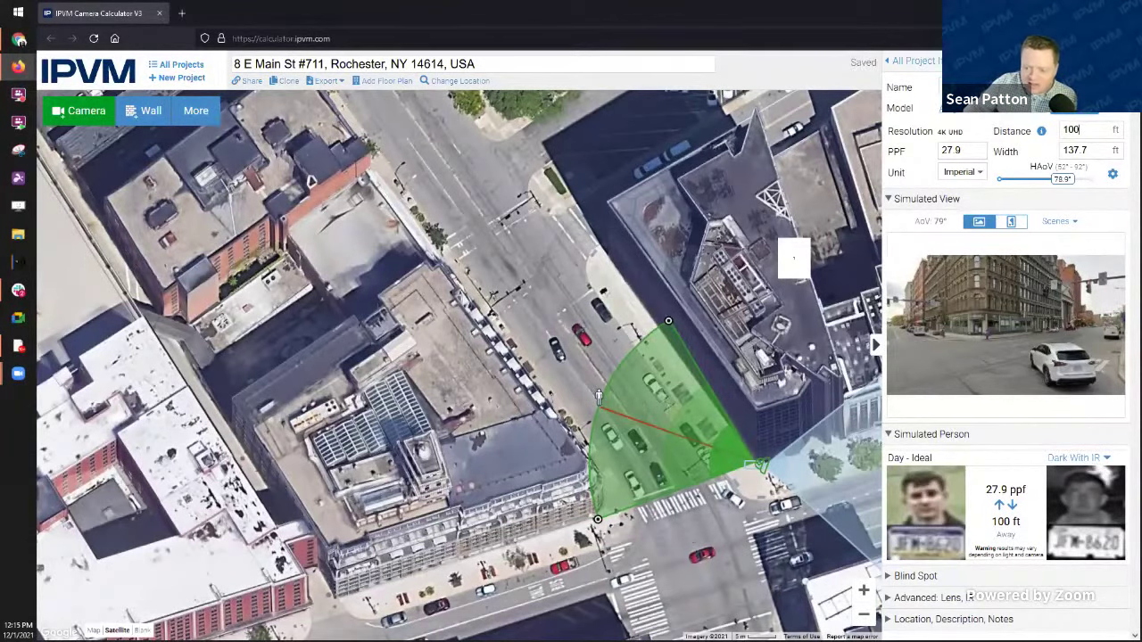
{"action": "double_click", "coordinate": [946, 153]}
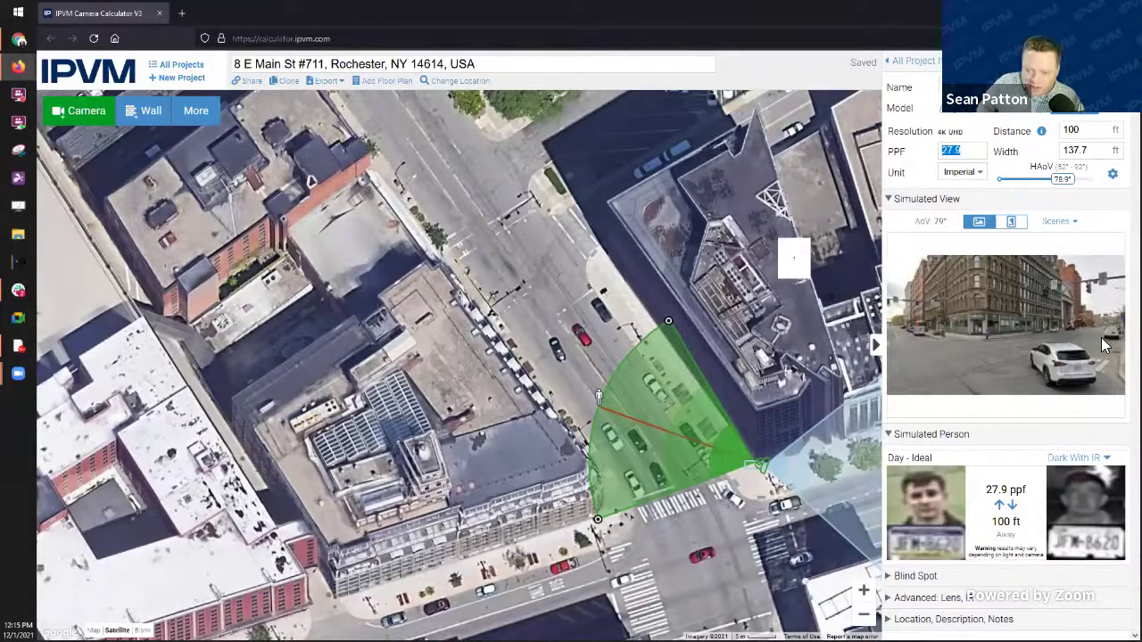
{"action": "type", "text": "60"}
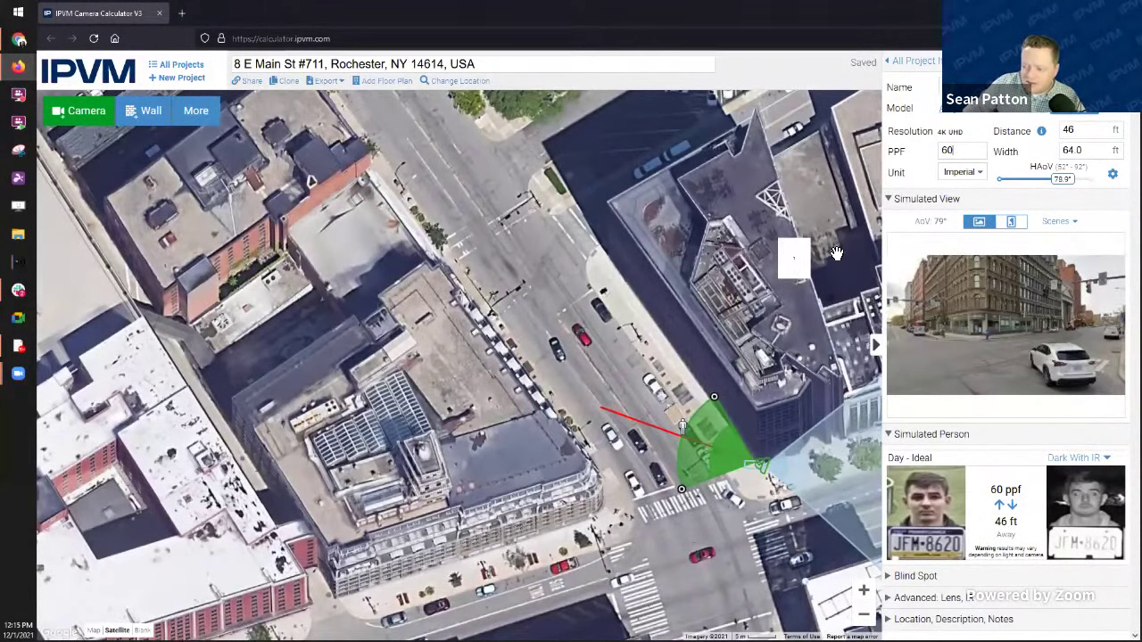
{"action": "mouse_move", "coordinate": [693, 453]}
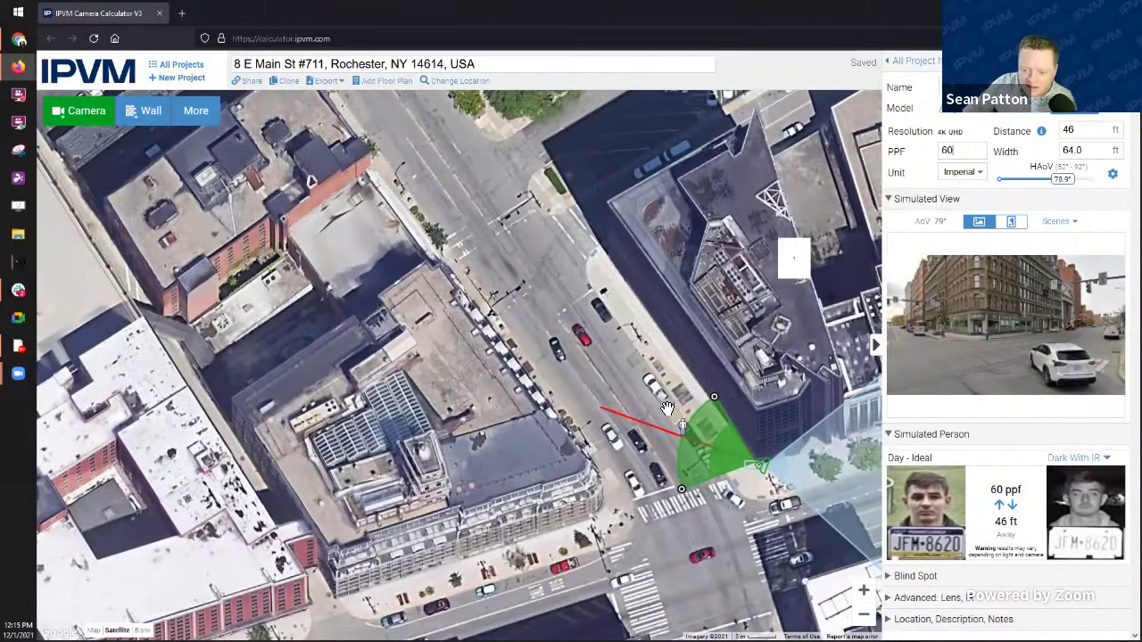
{"action": "scroll", "coordinate": [687, 438], "scroll_direction": "up", "scroll_amount": 1}
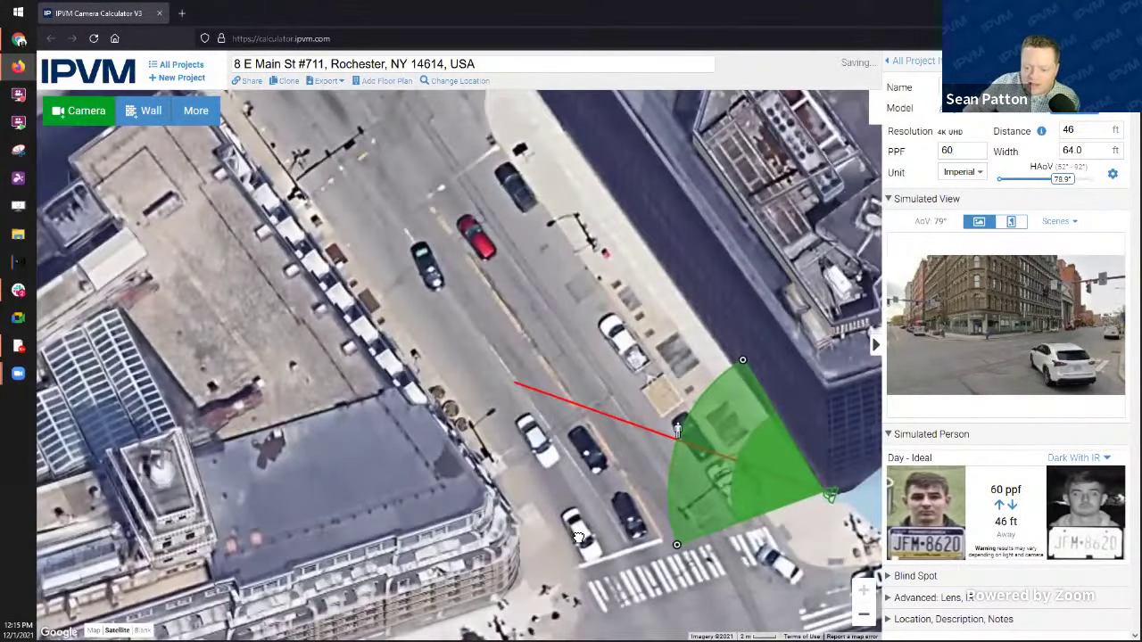
Step: Centre the corner camera and expand Blind Spot, showing 10 ft height and −22.1° tilt
{"action": "left_click_drag", "start_coordinate": [818, 562], "coordinate": [606, 558]}
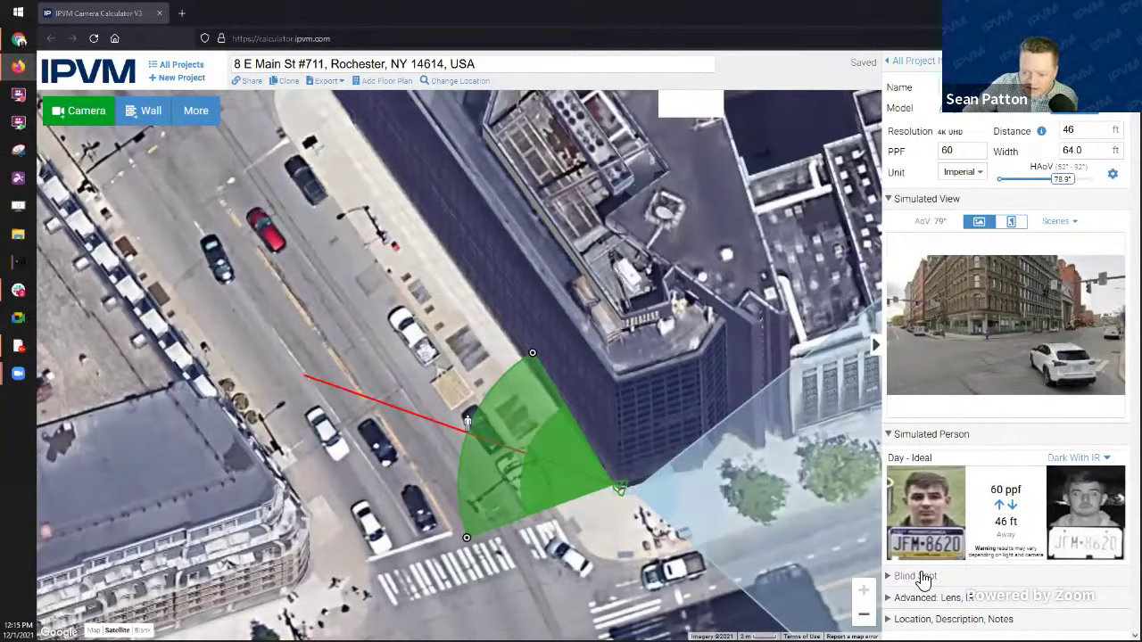
{"action": "left_click", "coordinate": [920, 575]}
{"action": "scroll", "coordinate": [933, 553], "scroll_direction": "down", "scroll_amount": 2}
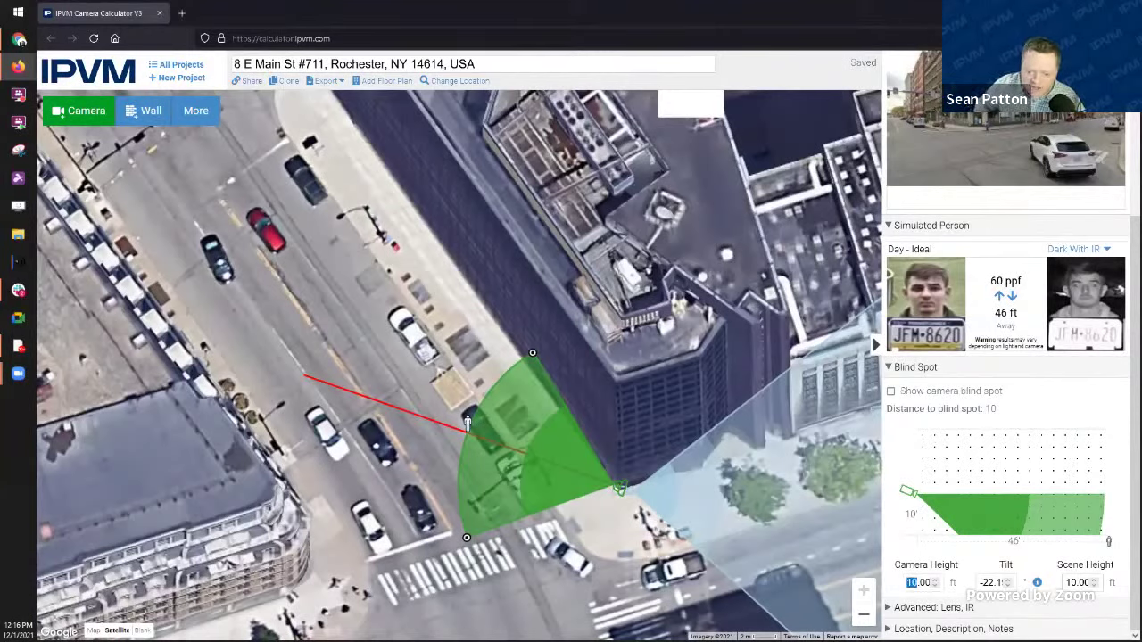
Step: Set Camera Height to 15 ft and Scene Height to 8 ft
{"action": "type", "text": "15"}
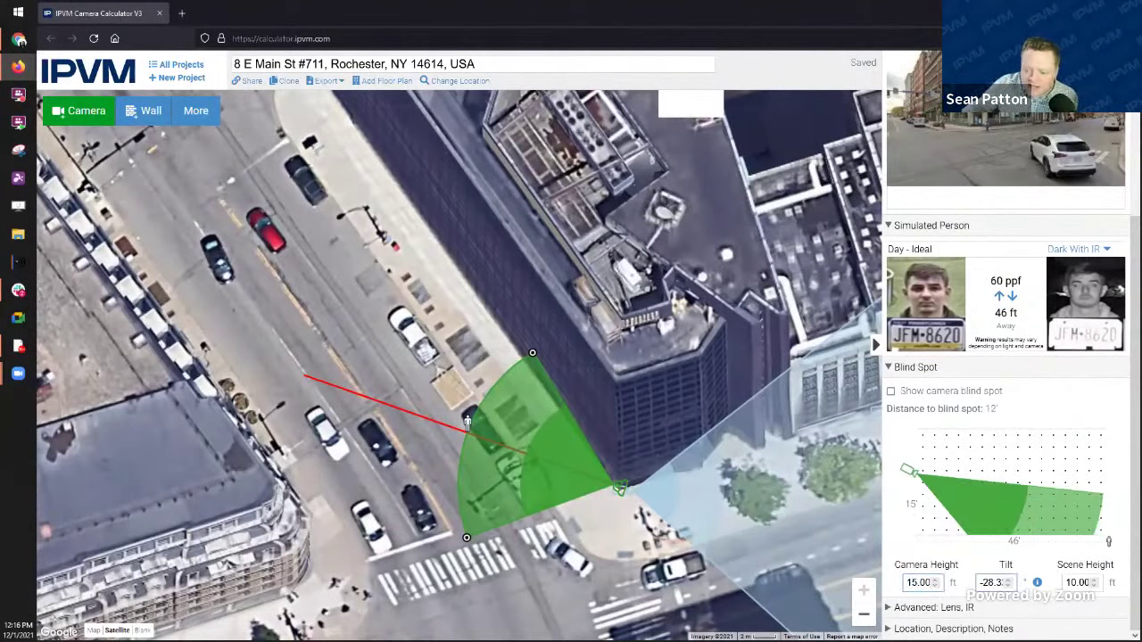
{"action": "left_click", "coordinate": [1053, 584]}
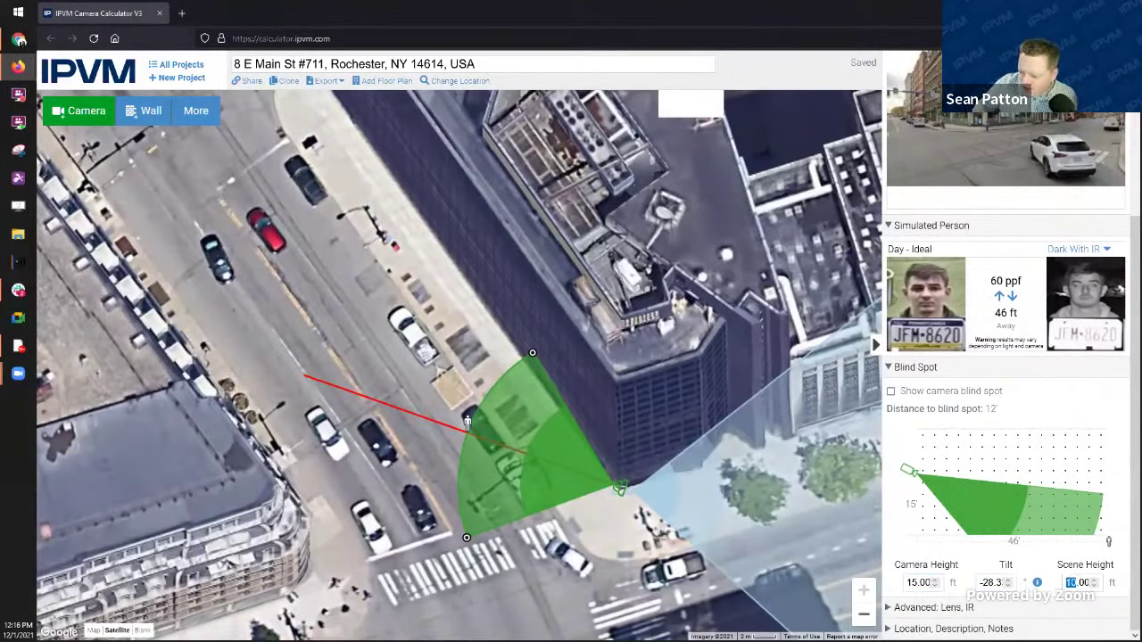
{"action": "type", "text": "8"}
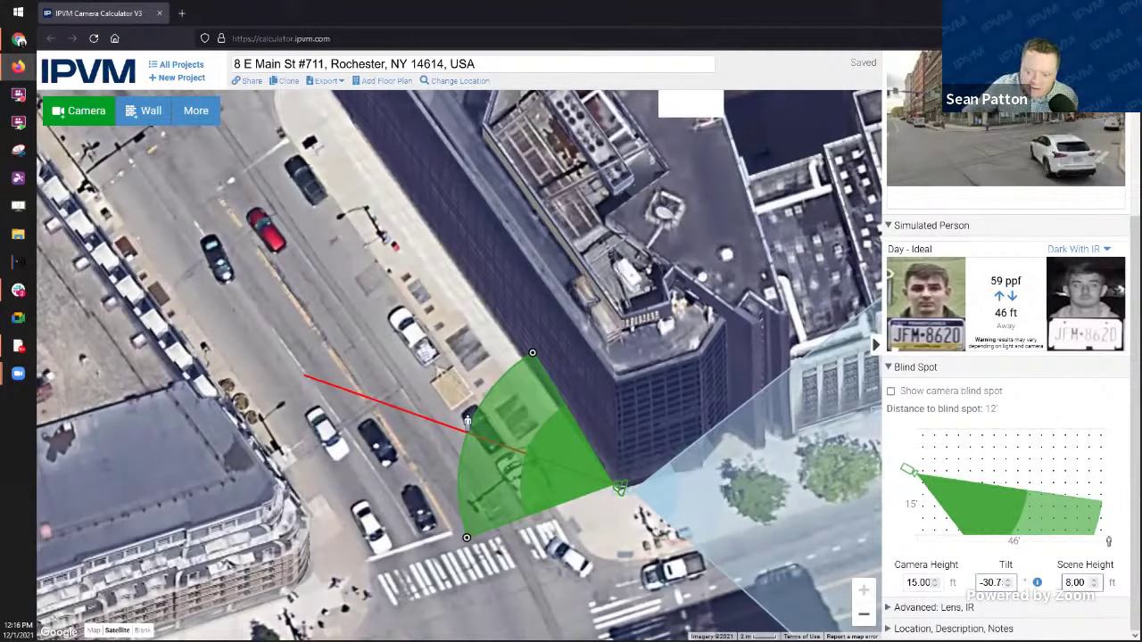
{"action": "left_click", "coordinate": [1042, 524]}
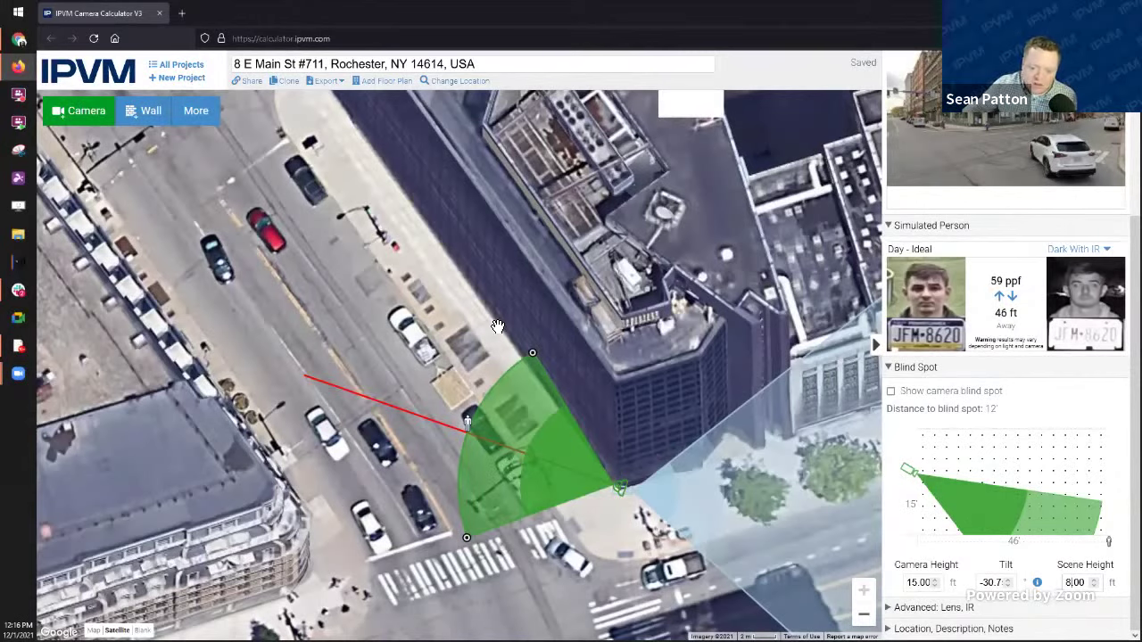
{"action": "left_click", "coordinate": [514, 361]}
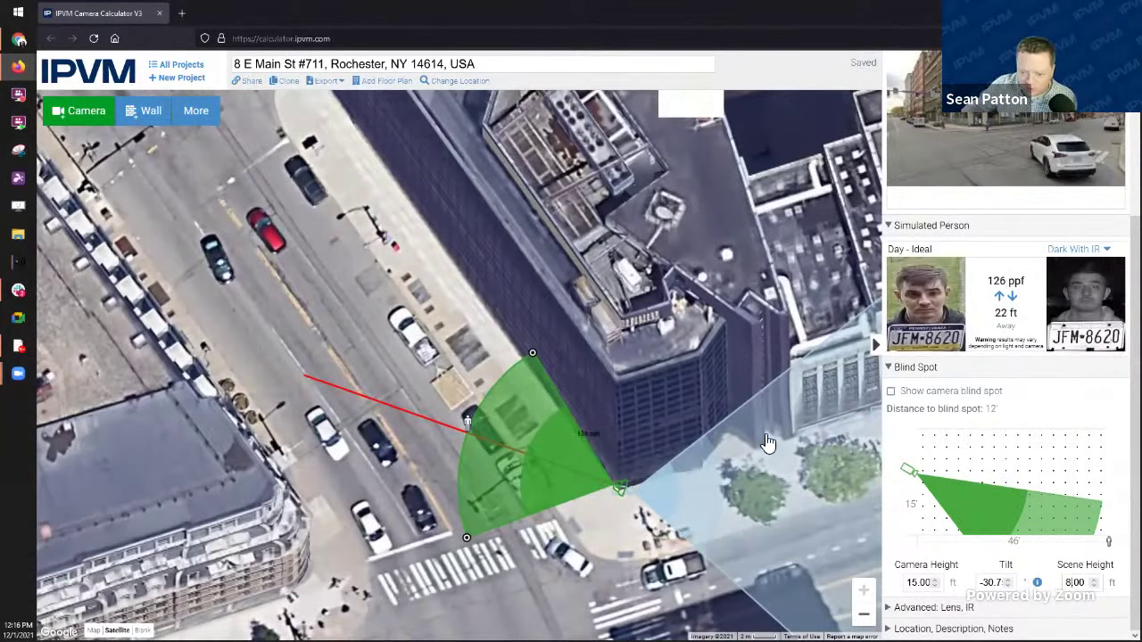
Step: Test the tilt and scene-height spinners, then restore Scene Height to 8 ft (12 ft blind spot)
{"action": "left_click", "coordinate": [1006, 585]}
{"action": "left_click", "coordinate": [1009, 578]}
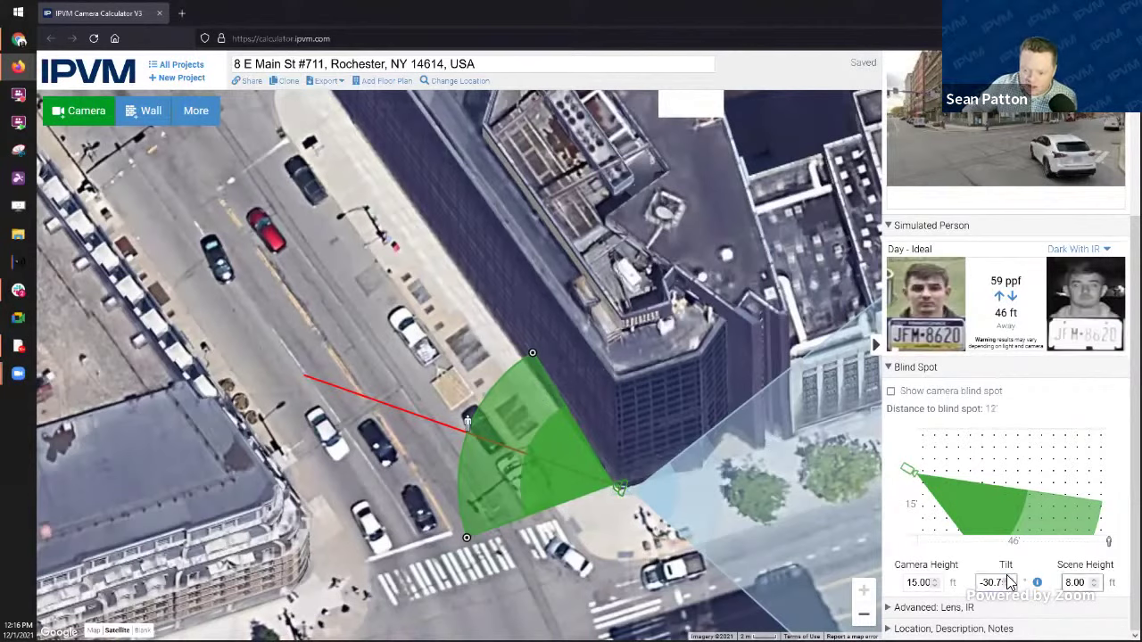
{"action": "left_click", "coordinate": [1009, 579]}
{"action": "left_click", "coordinate": [1009, 585]}
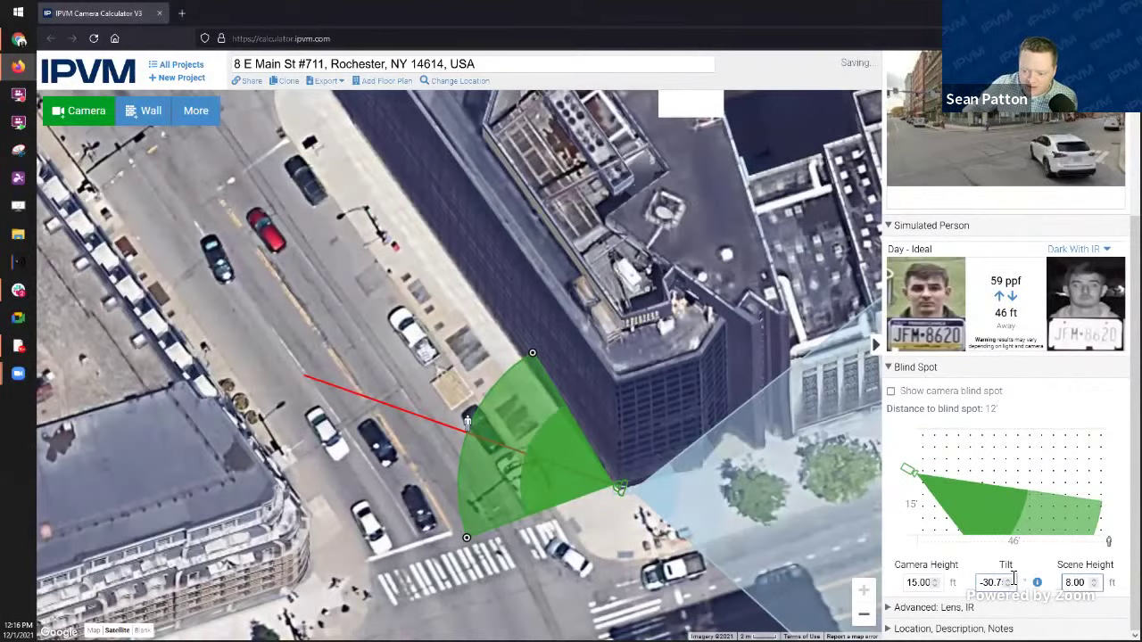
{"action": "left_click", "coordinate": [1010, 579]}
{"action": "left_click", "coordinate": [1094, 580]}
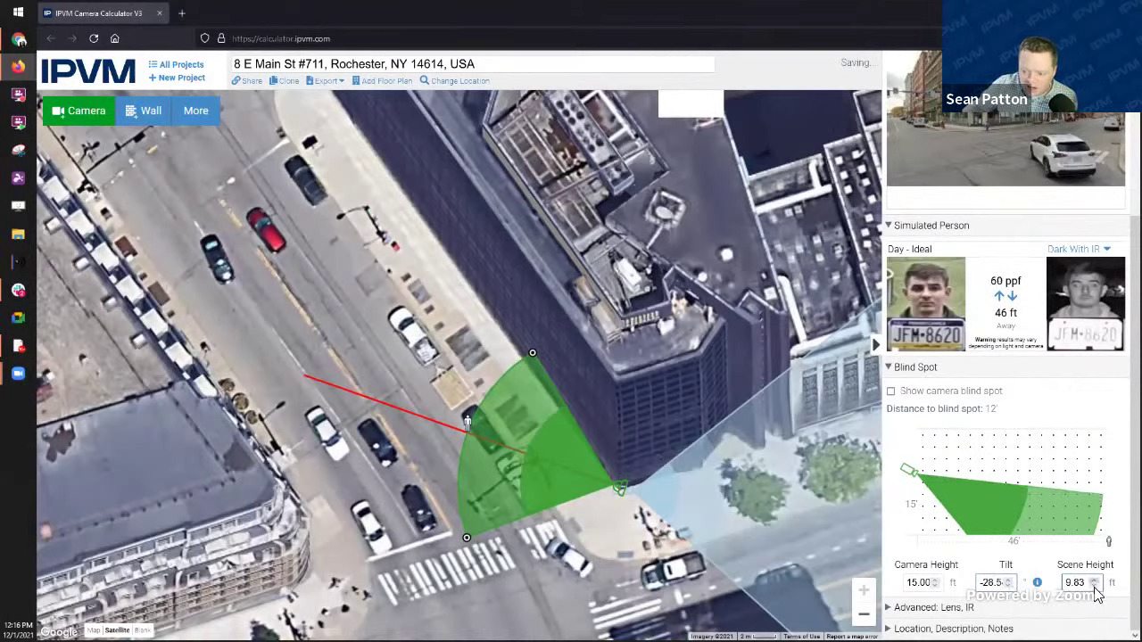
{"action": "left_click", "coordinate": [1094, 580]}
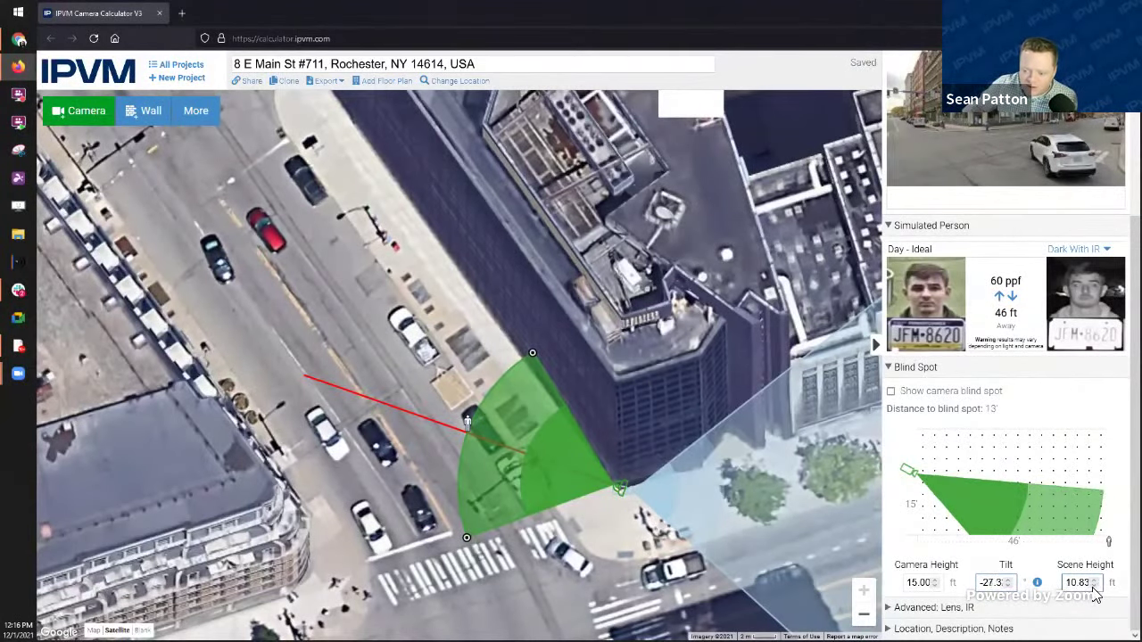
{"action": "left_click", "coordinate": [1094, 585]}
{"action": "left_click", "coordinate": [1095, 586]}
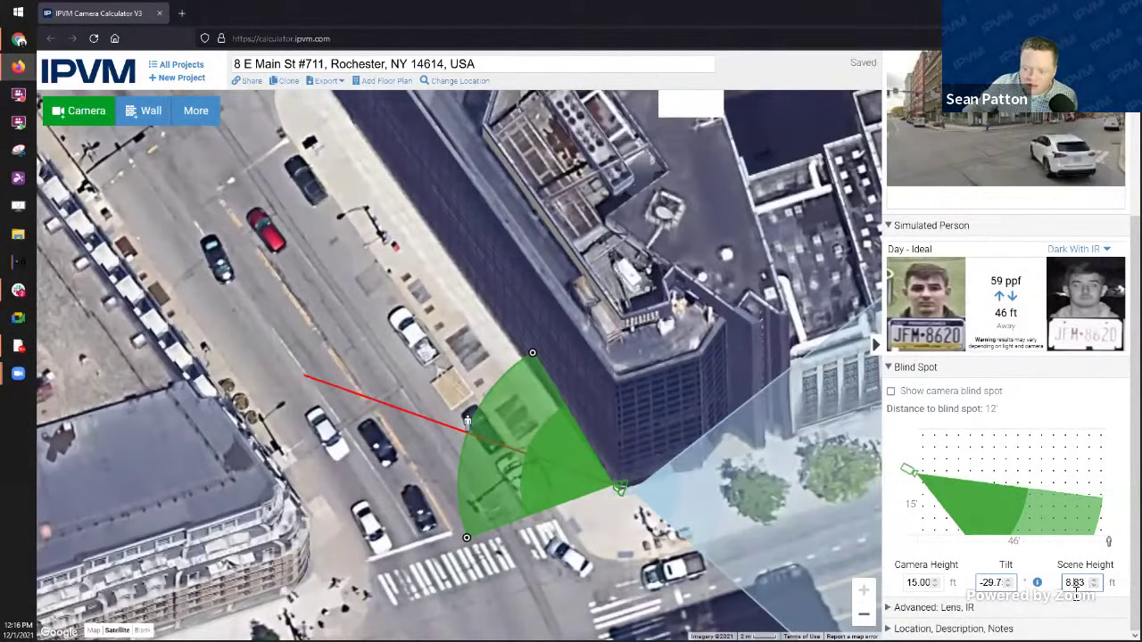
{"action": "double_click", "coordinate": [1069, 582]}
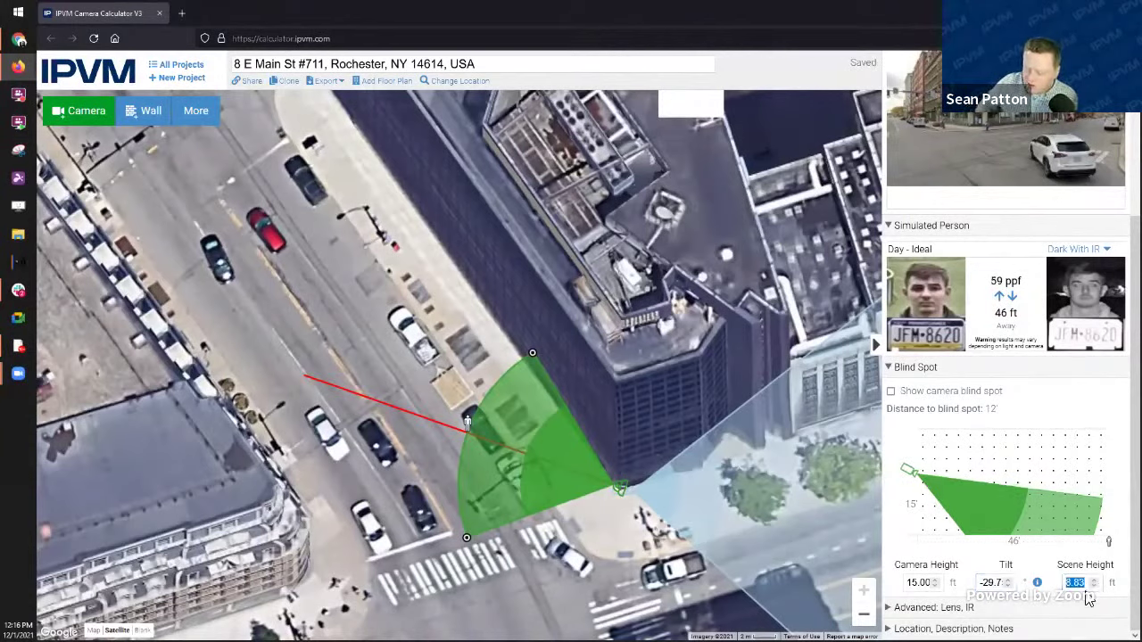
{"action": "type", "text": "8"}
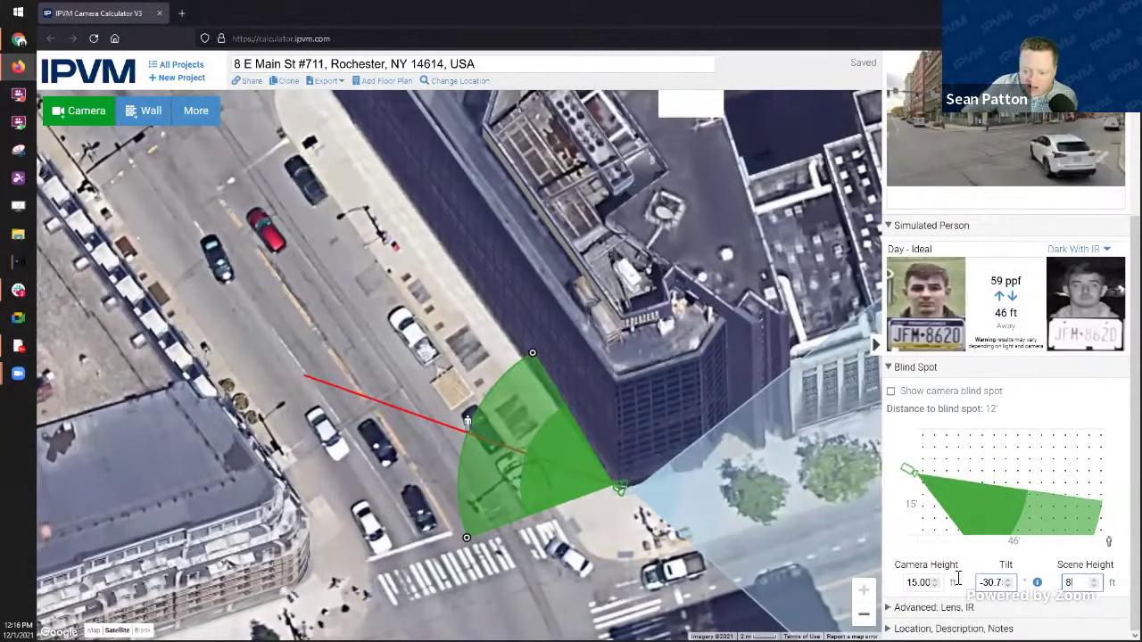
{"action": "left_click", "coordinate": [959, 578]}
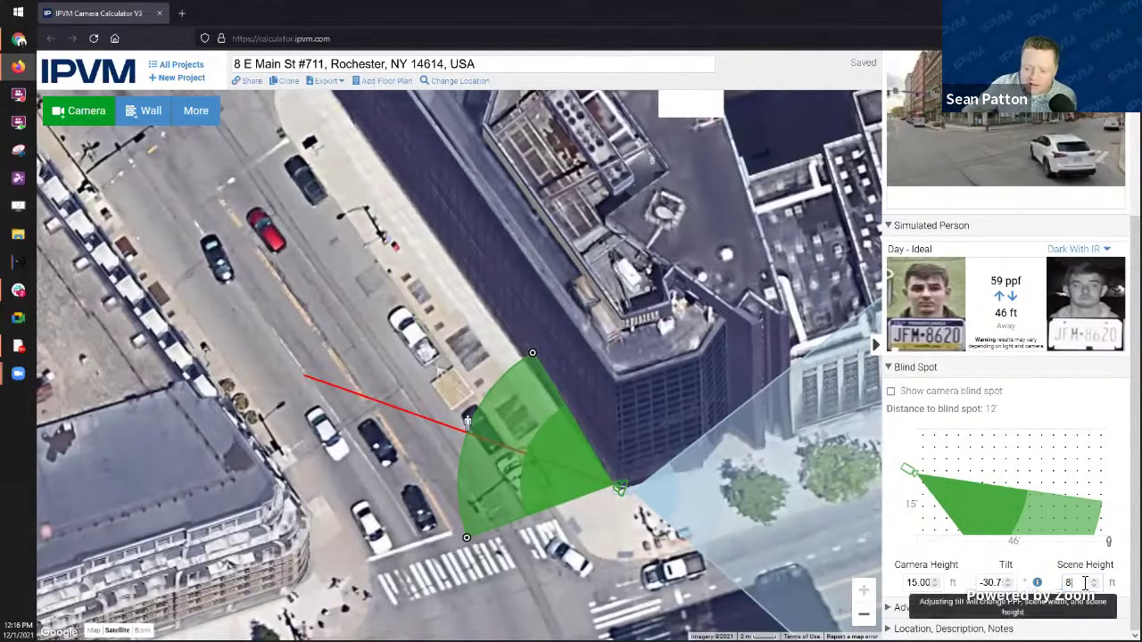
Step: Turn on 'Show camera blind spot' for the street-corner camera and pan the map to the buildings beyond it
{"action": "left_click", "coordinate": [892, 393]}
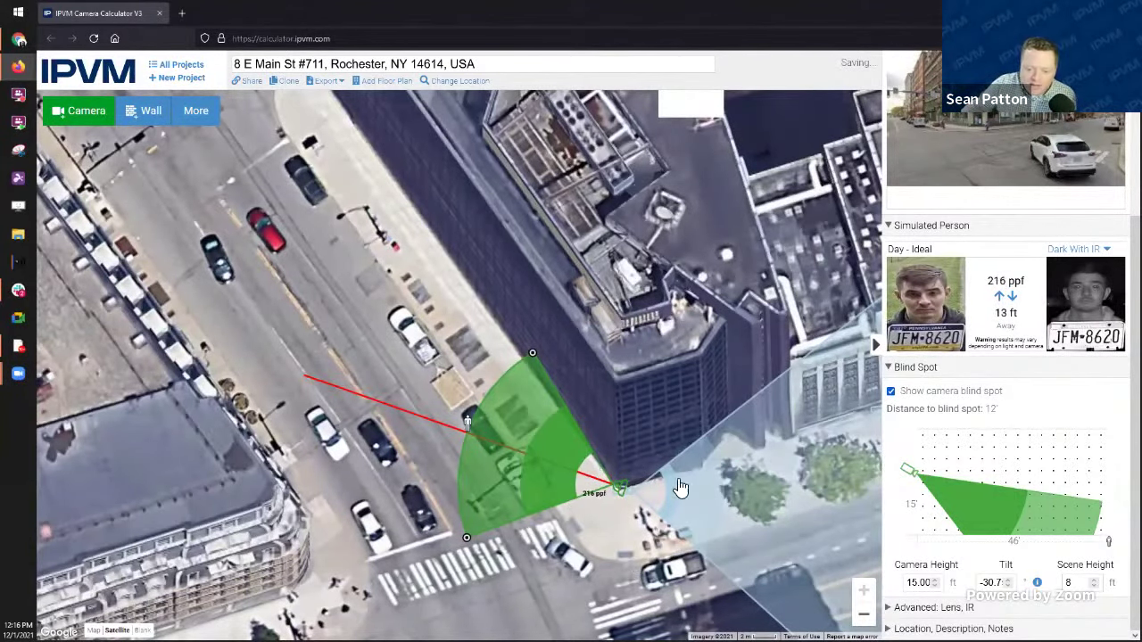
{"action": "left_click_drag", "start_coordinate": [863, 396], "coordinate": [638, 406]}
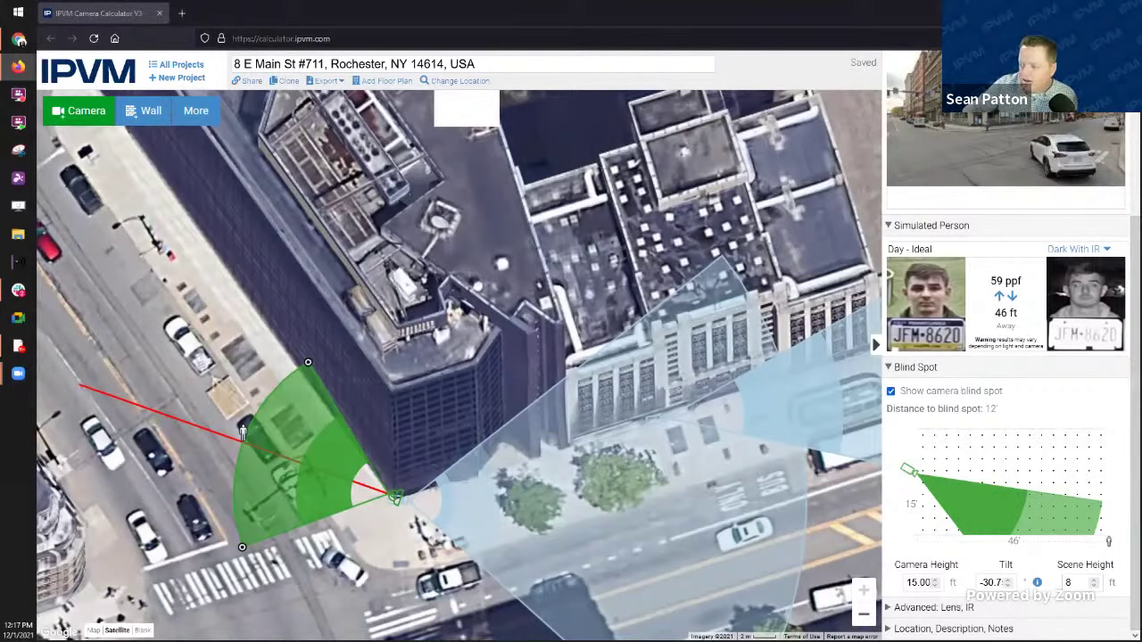
{"action": "scroll", "coordinate": [1003, 339], "scroll_direction": "up", "scroll_amount": 3}
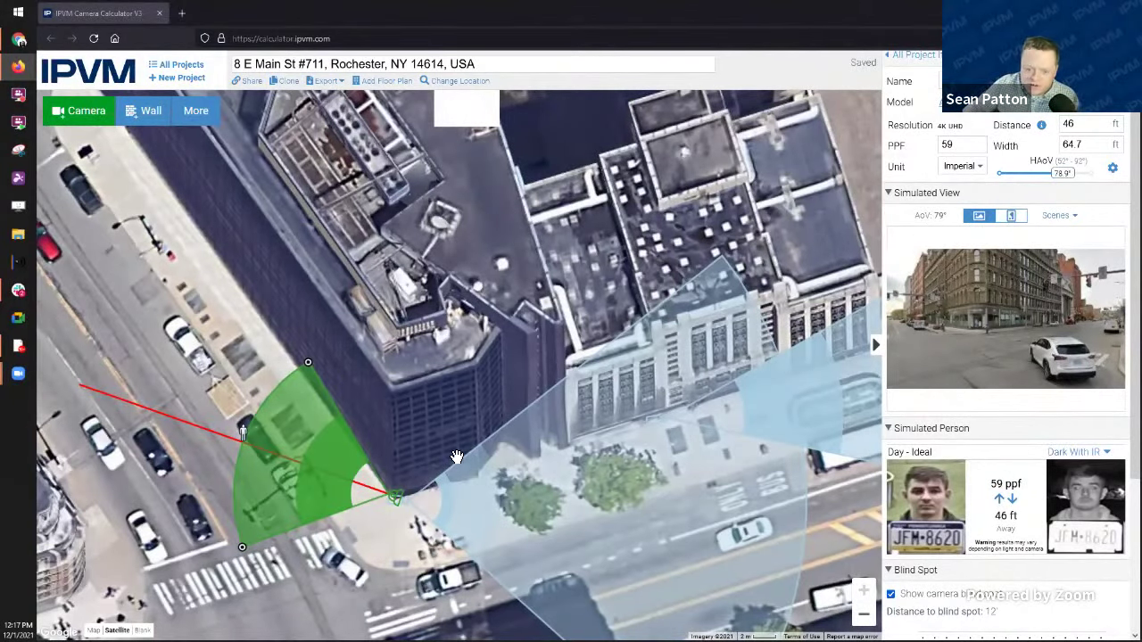
{"action": "left_click_drag", "start_coordinate": [399, 500], "coordinate": [510, 264]}
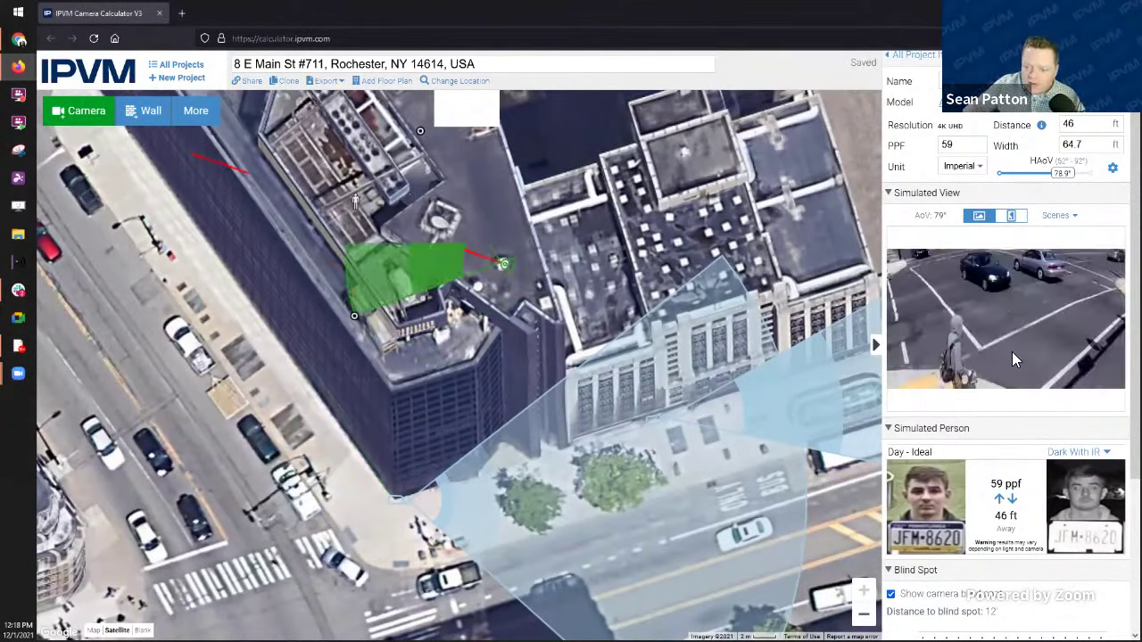
{"action": "left_click", "coordinate": [1055, 223]}
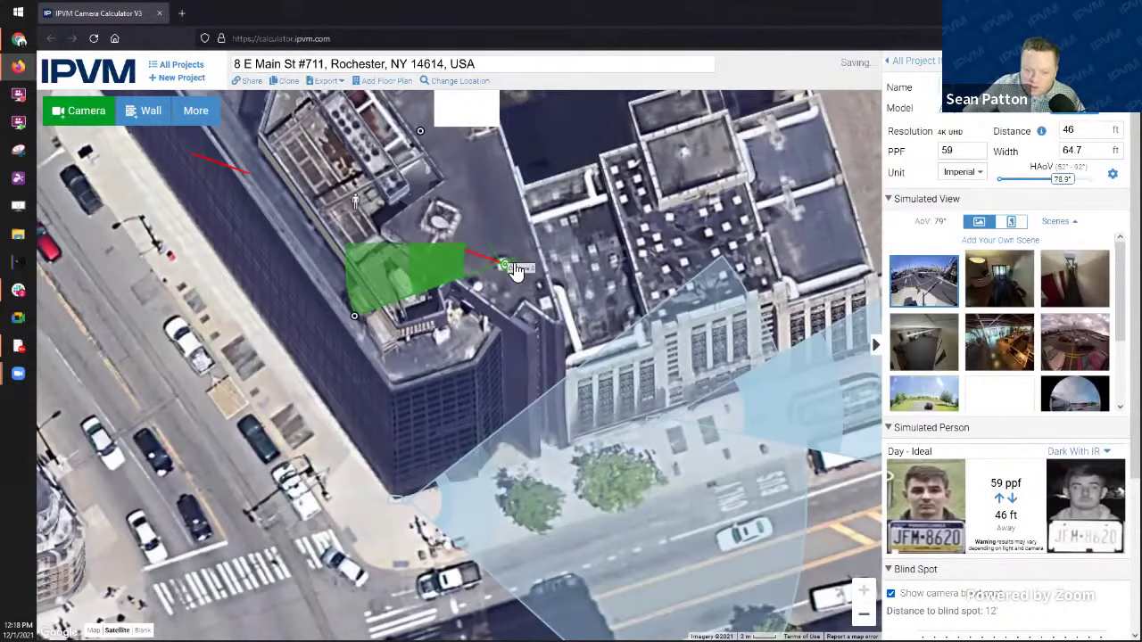
{"action": "left_click", "coordinate": [935, 355]}
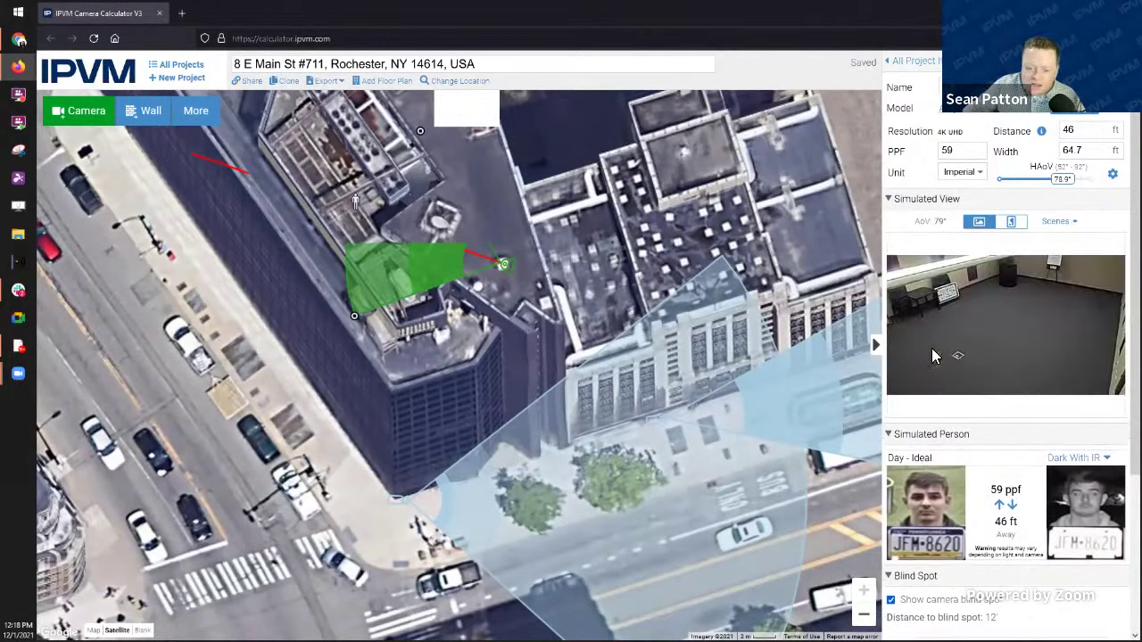
{"action": "left_click_drag", "start_coordinate": [1033, 327], "coordinate": [1030, 357]}
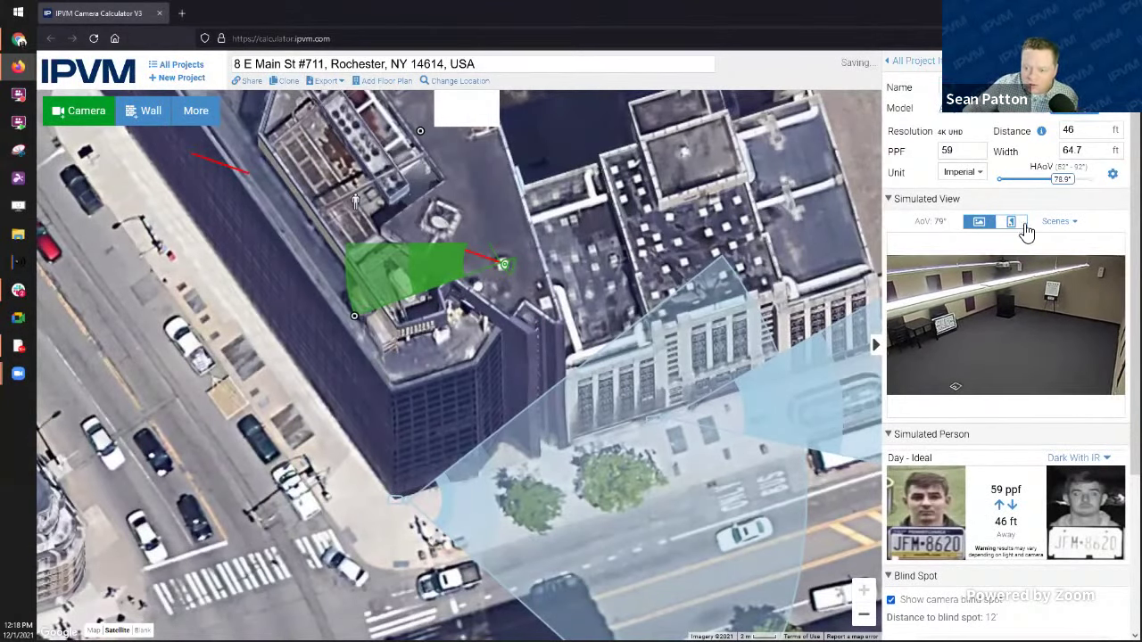
{"action": "left_click", "coordinate": [1062, 222]}
{"action": "left_click", "coordinate": [1075, 275]}
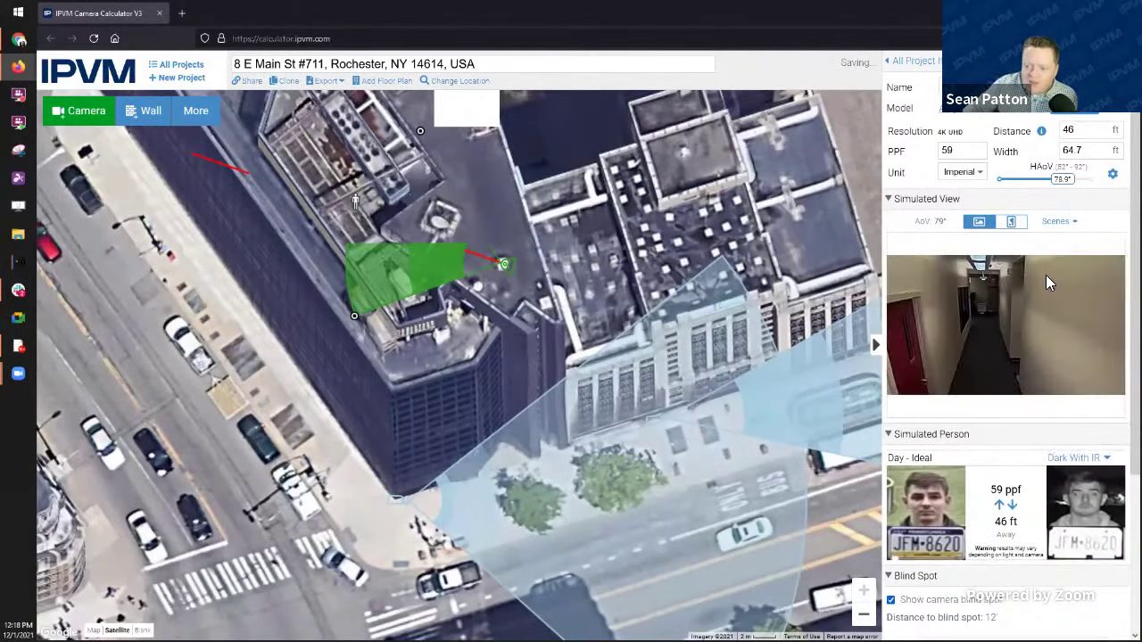
{"action": "left_click", "coordinate": [1070, 227]}
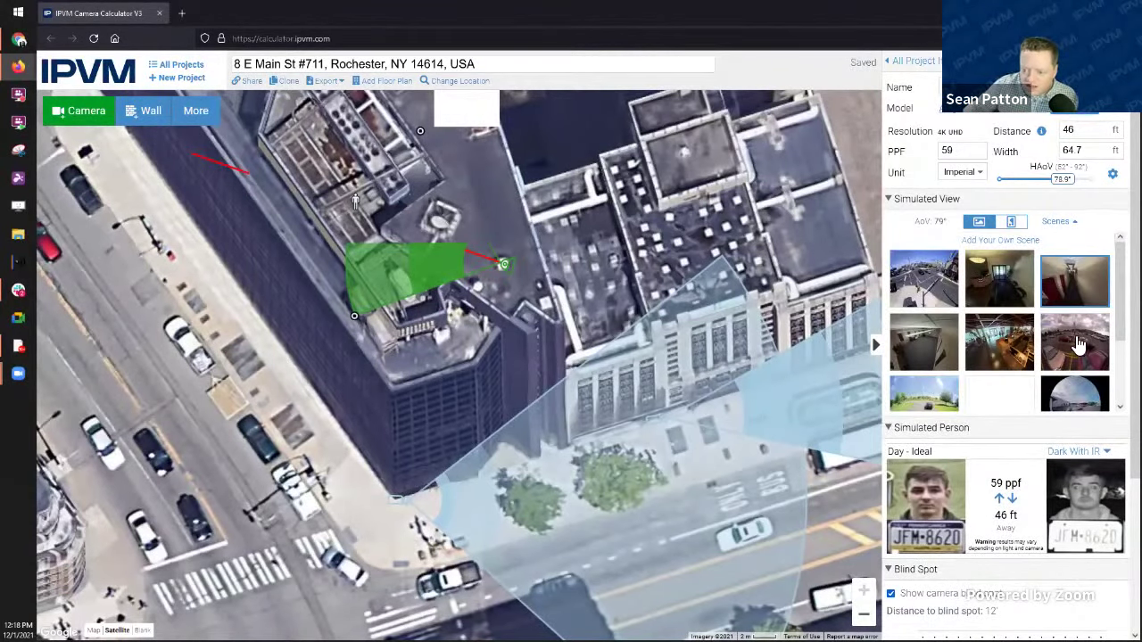
{"action": "left_click", "coordinate": [1003, 241]}
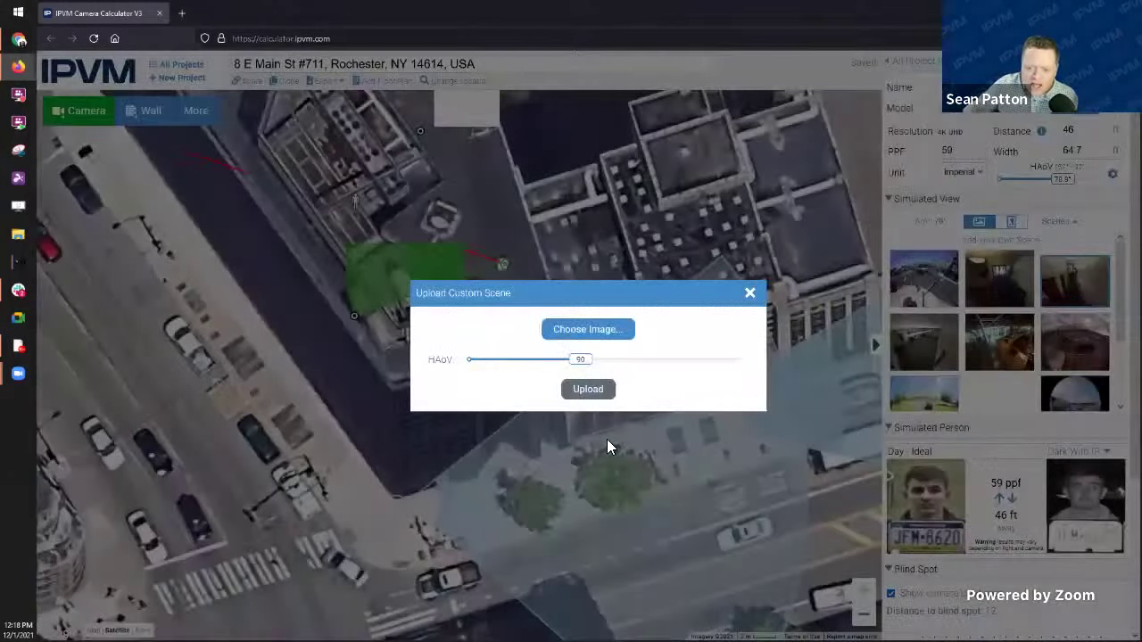
{"action": "left_click", "coordinate": [751, 295]}
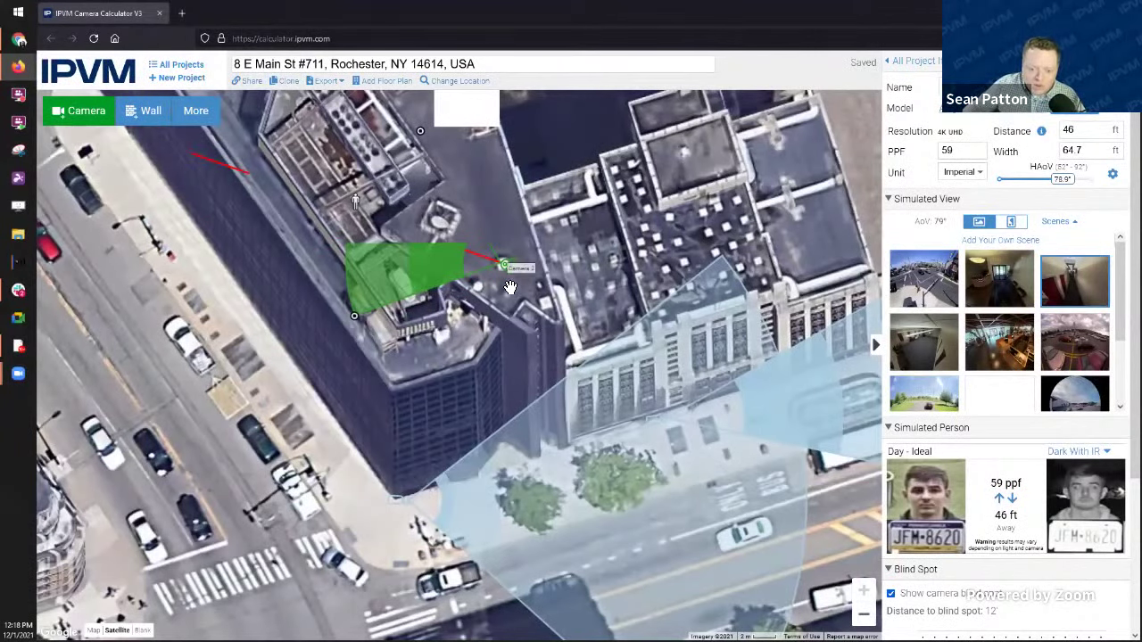
{"action": "mouse_move", "coordinate": [517, 276]}
{"action": "left_mouse_down"}
{"action": "mouse_move", "coordinate": [405, 504]}
{"action": "mouse_move", "coordinate": [396, 499]}
{"action": "left_mouse_up"}
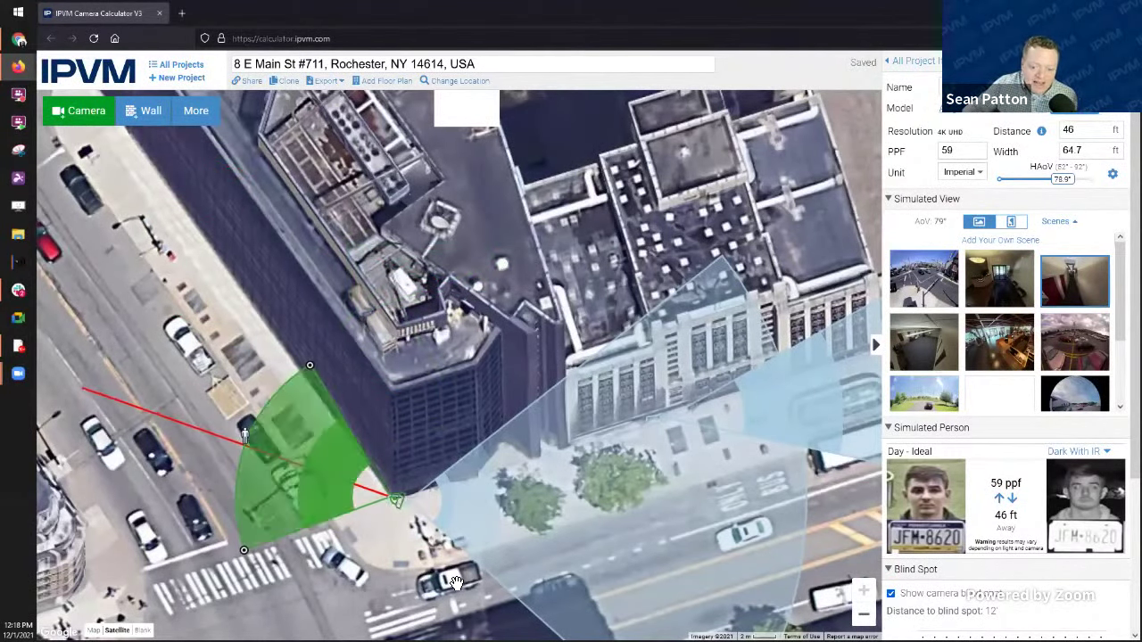
{"action": "left_click", "coordinate": [1048, 243]}
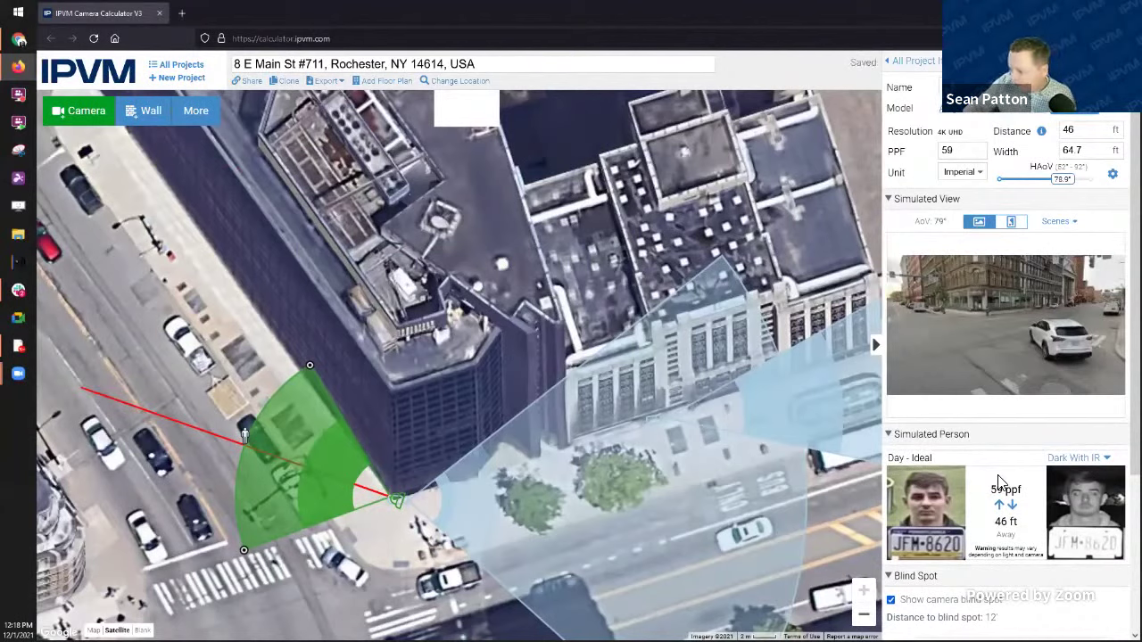
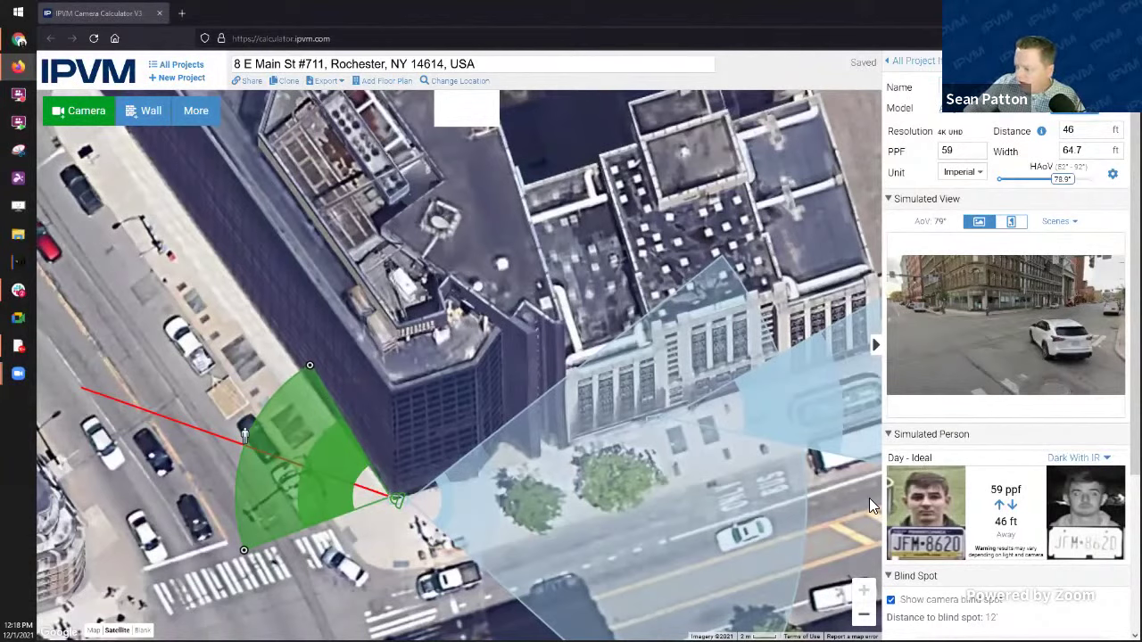
Step: Add Camera 4 over the building by the street, aim it up-left, and set it to 4MP
{"action": "left_click", "coordinate": [81, 113]}
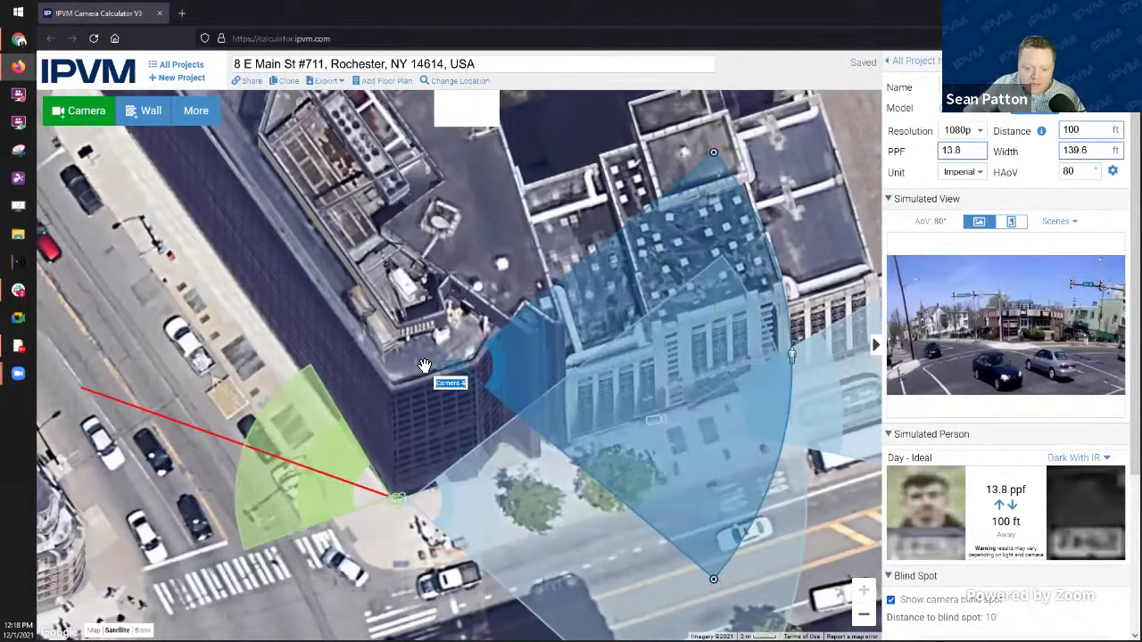
{"action": "left_click_drag", "start_coordinate": [425, 366], "coordinate": [223, 343]}
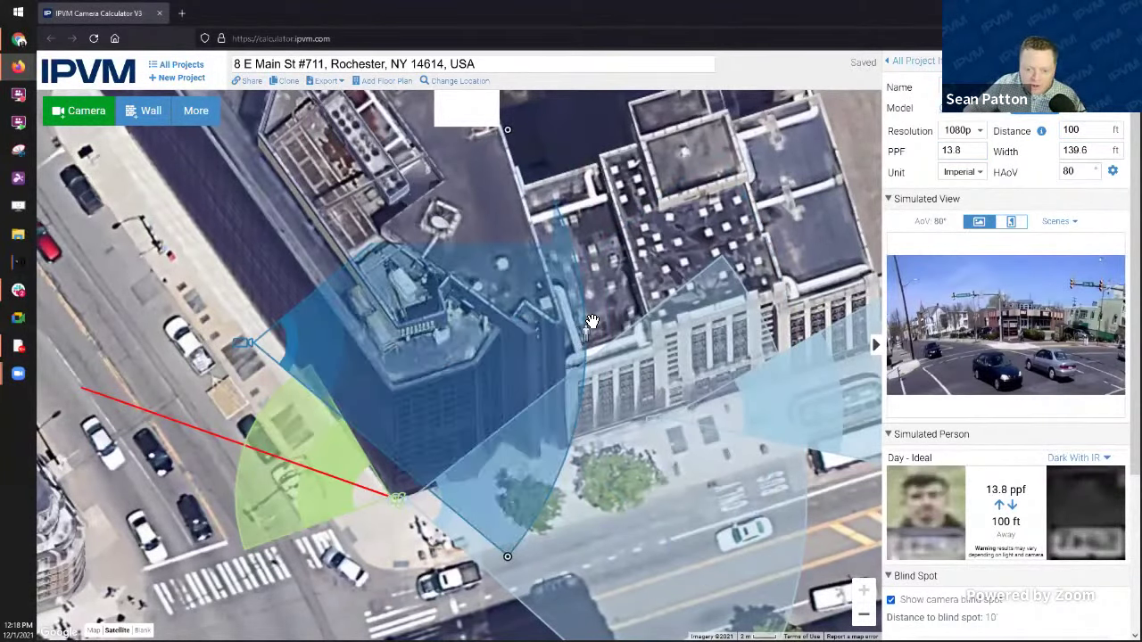
{"action": "left_click_drag", "start_coordinate": [589, 348], "coordinate": [59, 255]}
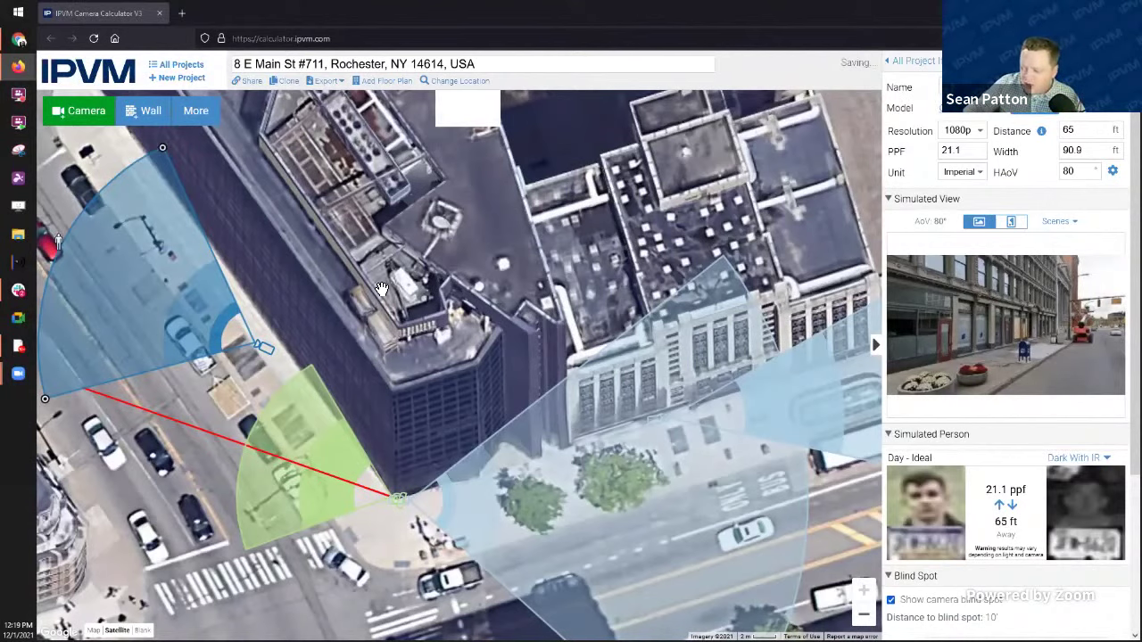
{"action": "left_click", "coordinate": [961, 130]}
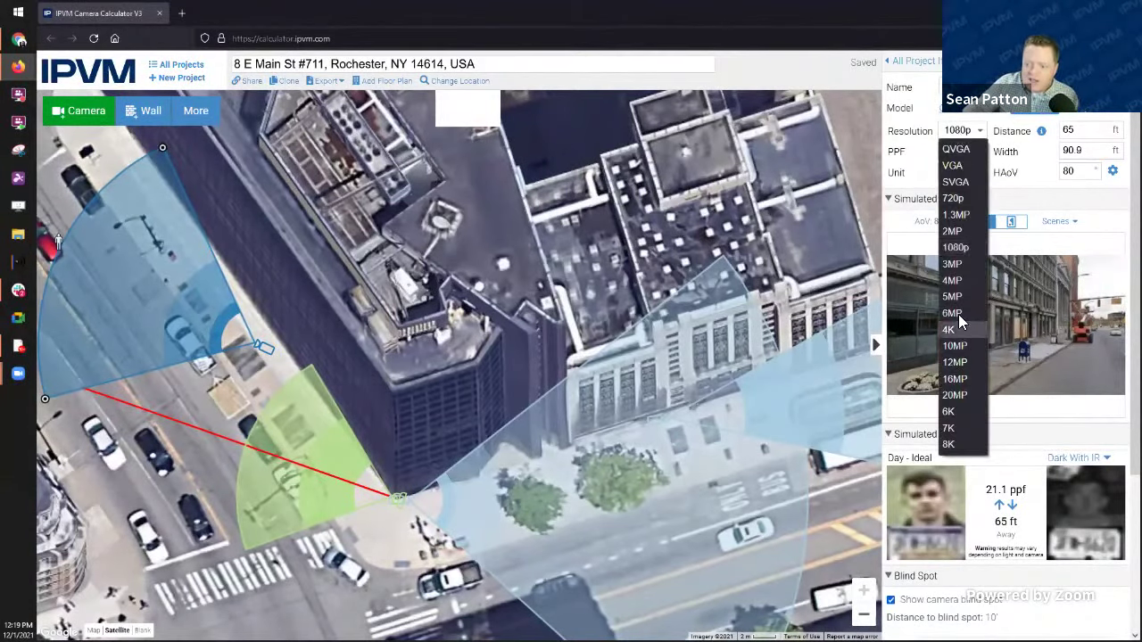
{"action": "left_click", "coordinate": [963, 282]}
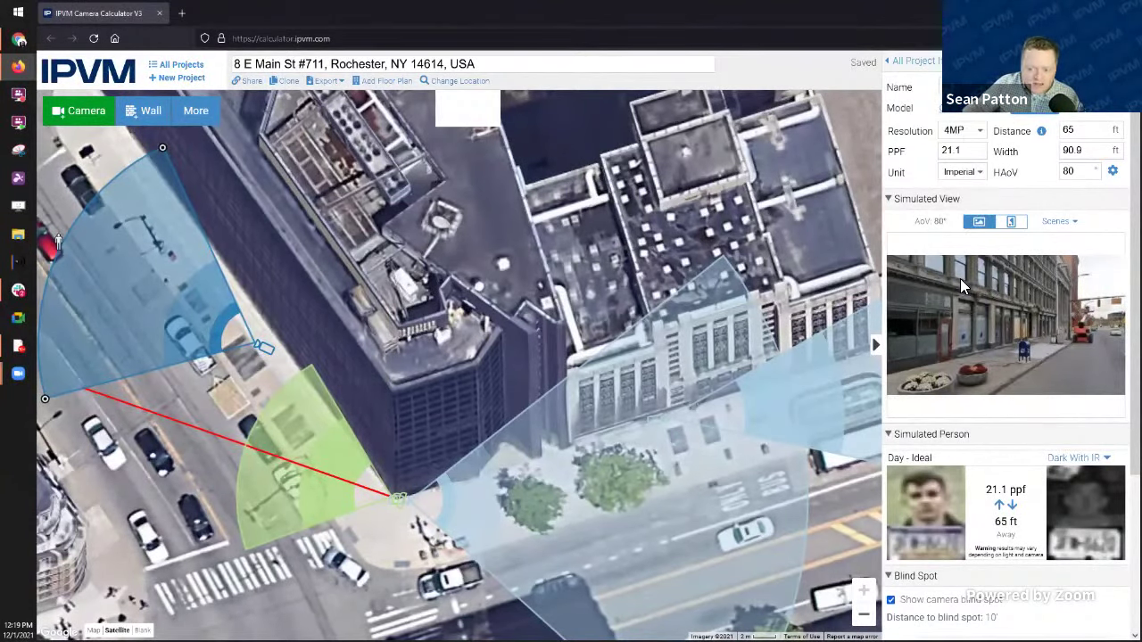
{"action": "left_click_drag", "start_coordinate": [267, 337], "coordinate": [303, 339]}
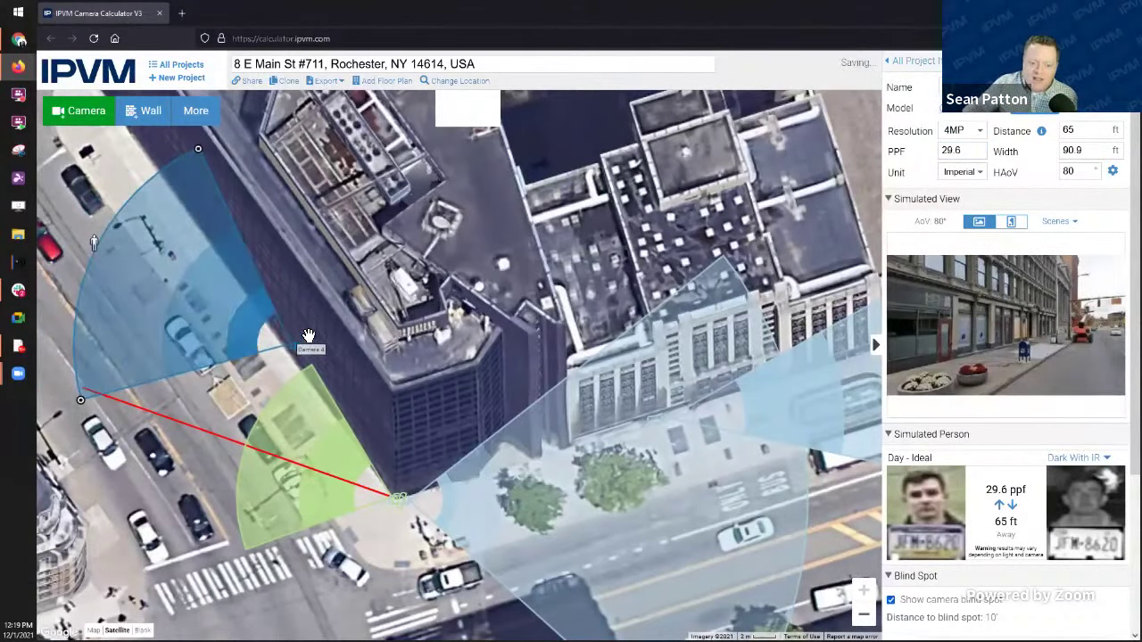
Step: Filter the model catalogue to FLIR, preview the N437BEW, then clear the brand filter
{"action": "left_click", "coordinate": [1004, 111]}
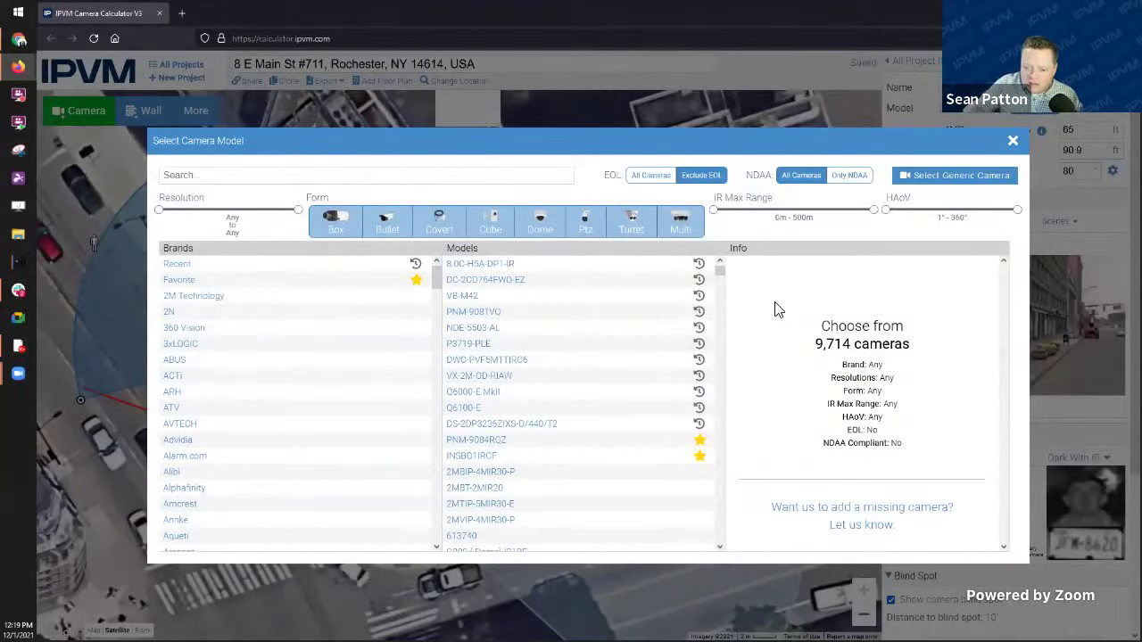
{"action": "scroll", "coordinate": [248, 471], "scroll_direction": "down", "scroll_amount": 2}
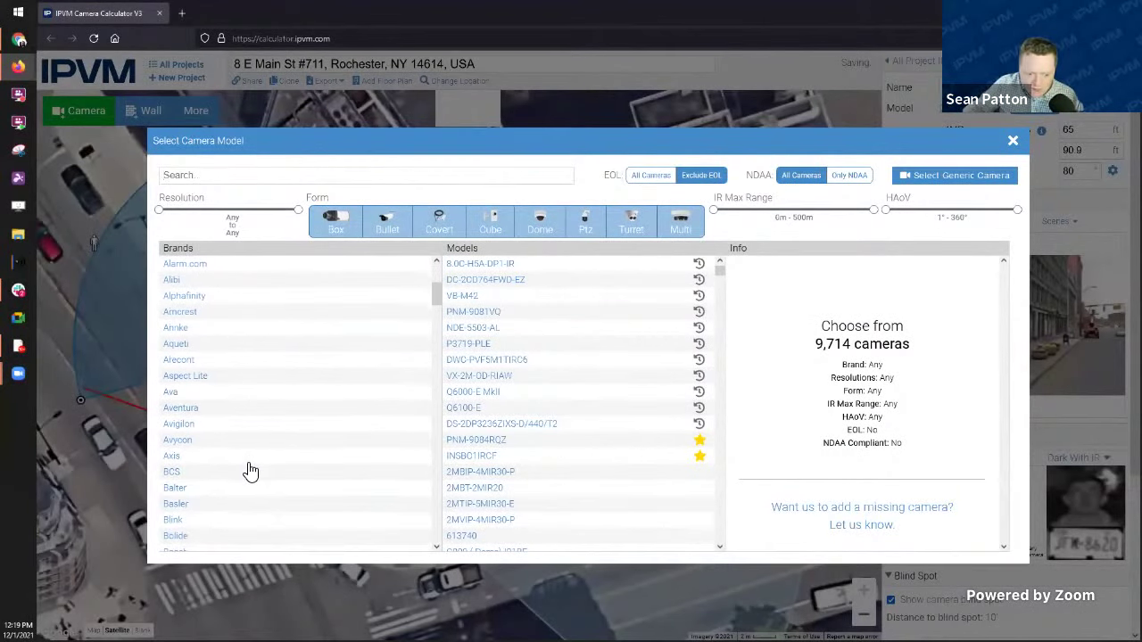
{"action": "scroll", "coordinate": [237, 487], "scroll_direction": "down", "scroll_amount": 6}
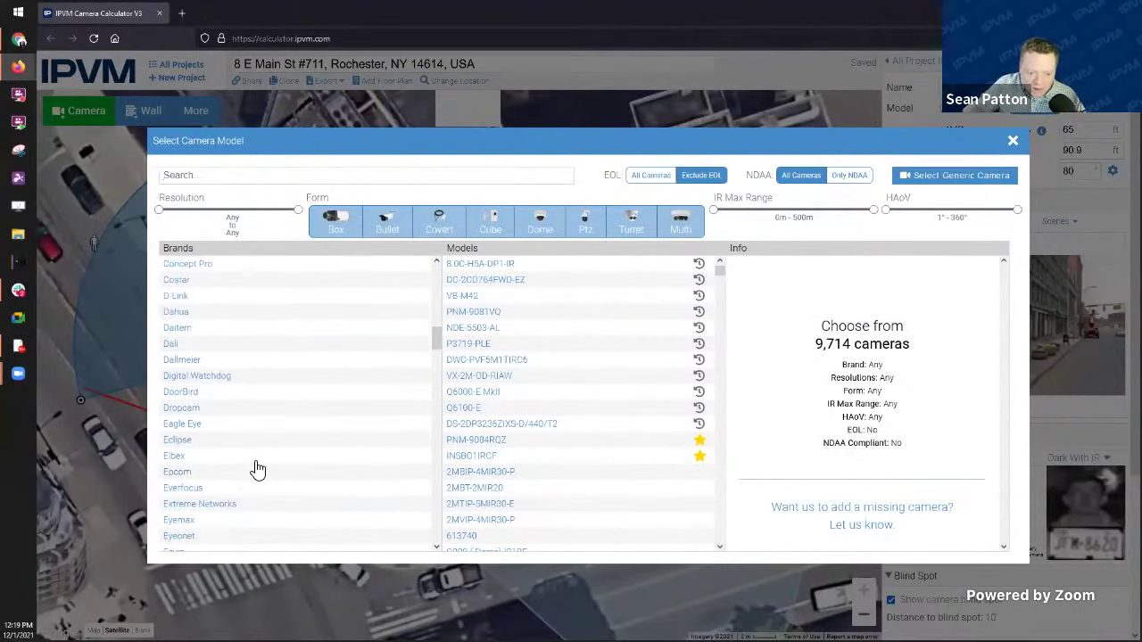
{"action": "scroll", "coordinate": [272, 430], "scroll_direction": "down", "scroll_amount": 1}
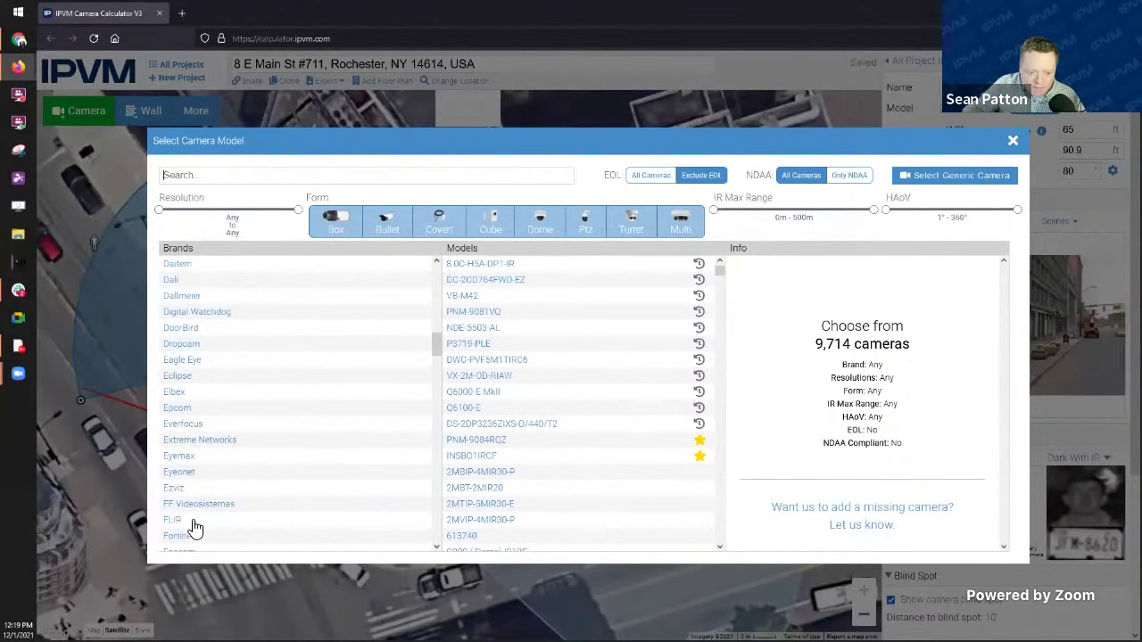
{"action": "left_click", "coordinate": [204, 523]}
{"action": "scroll", "coordinate": [491, 410], "scroll_direction": "down", "scroll_amount": 3}
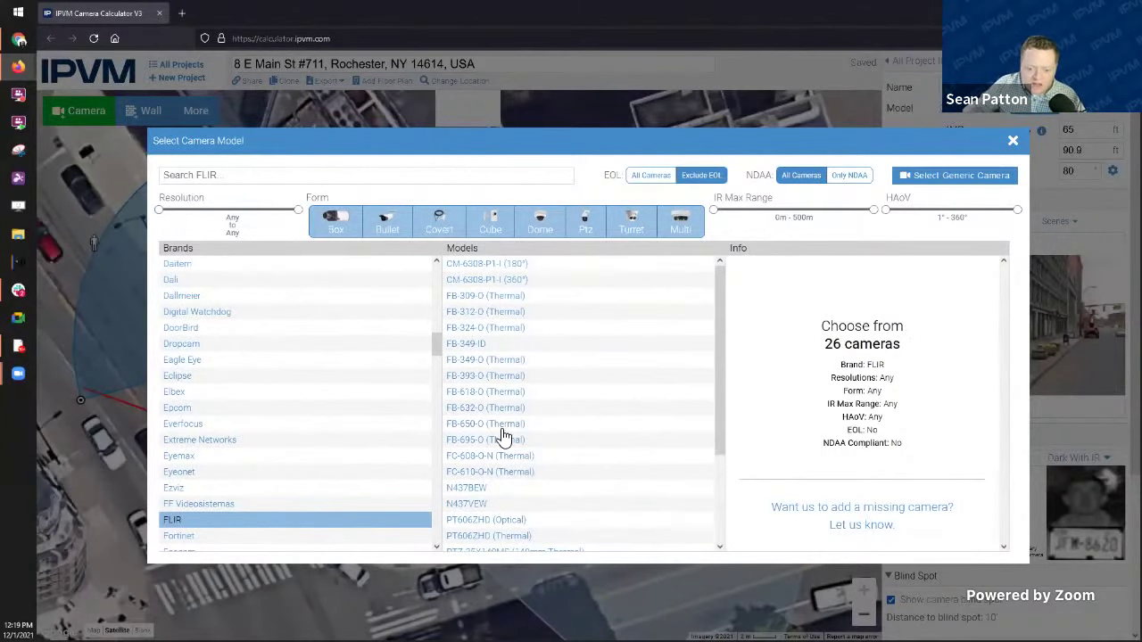
{"action": "scroll", "coordinate": [553, 494], "scroll_direction": "up", "scroll_amount": 3}
{"action": "left_click", "coordinate": [484, 489]}
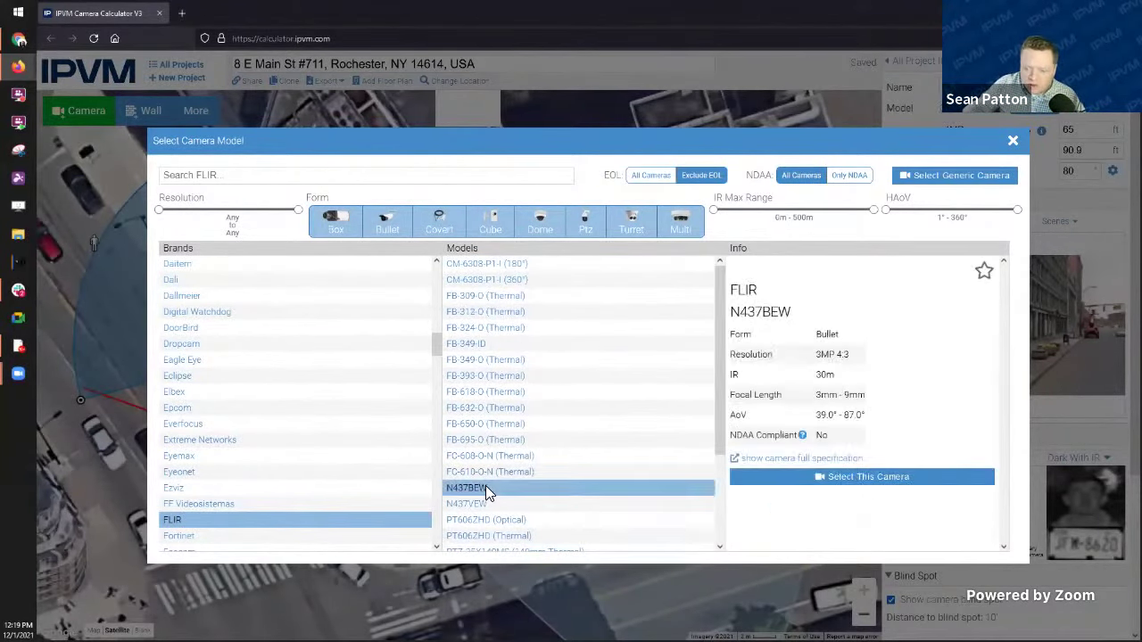
{"action": "left_click", "coordinate": [311, 523]}
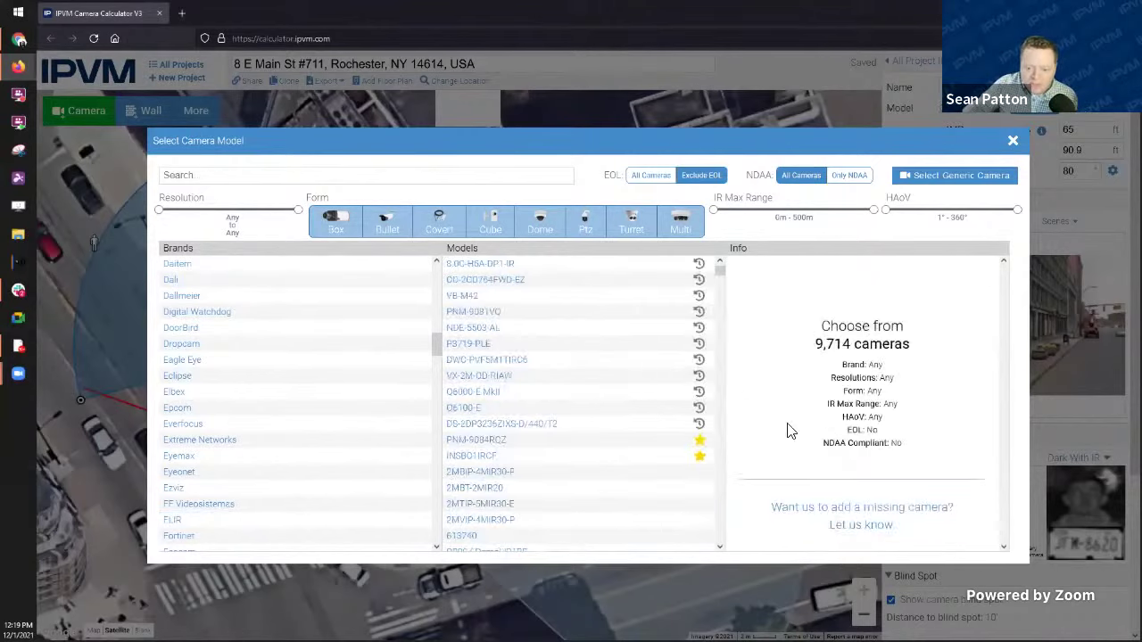
{"action": "left_click", "coordinate": [886, 517]}
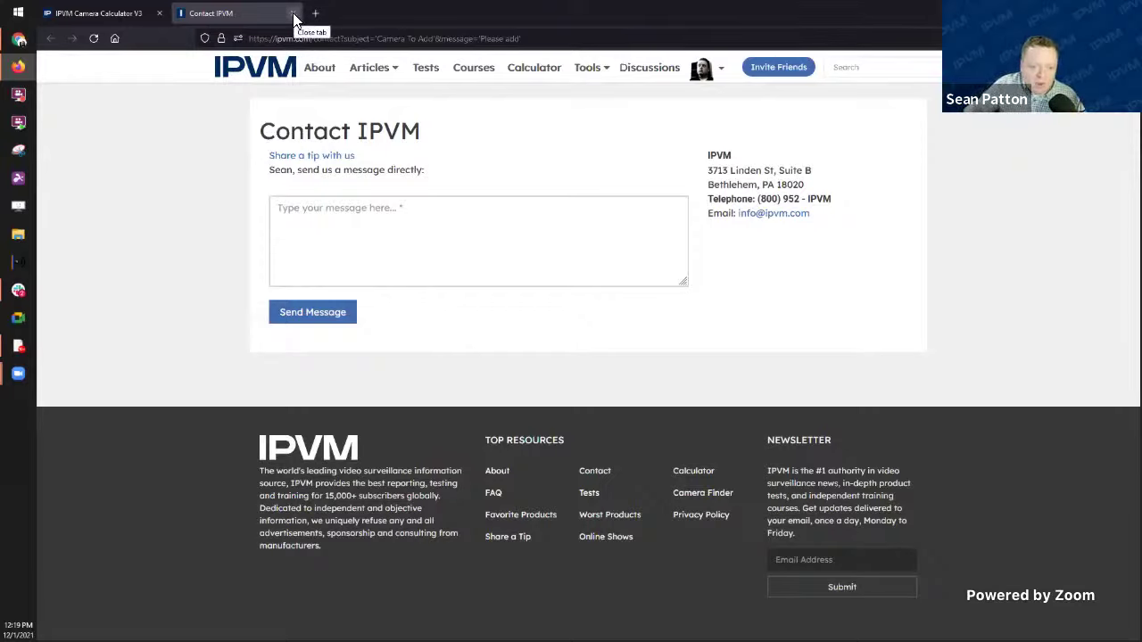
{"action": "left_click", "coordinate": [293, 13]}
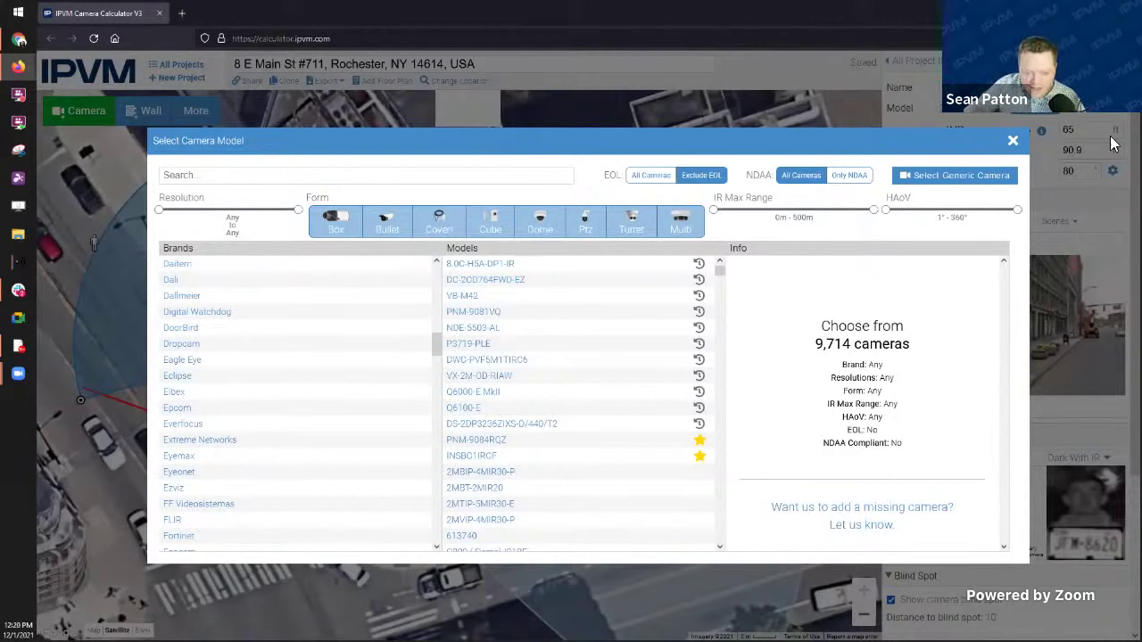
Step: Close the model chooser, nudge Camera 4 down-right, and start adding a floor plan
{"action": "left_click", "coordinate": [1013, 141]}
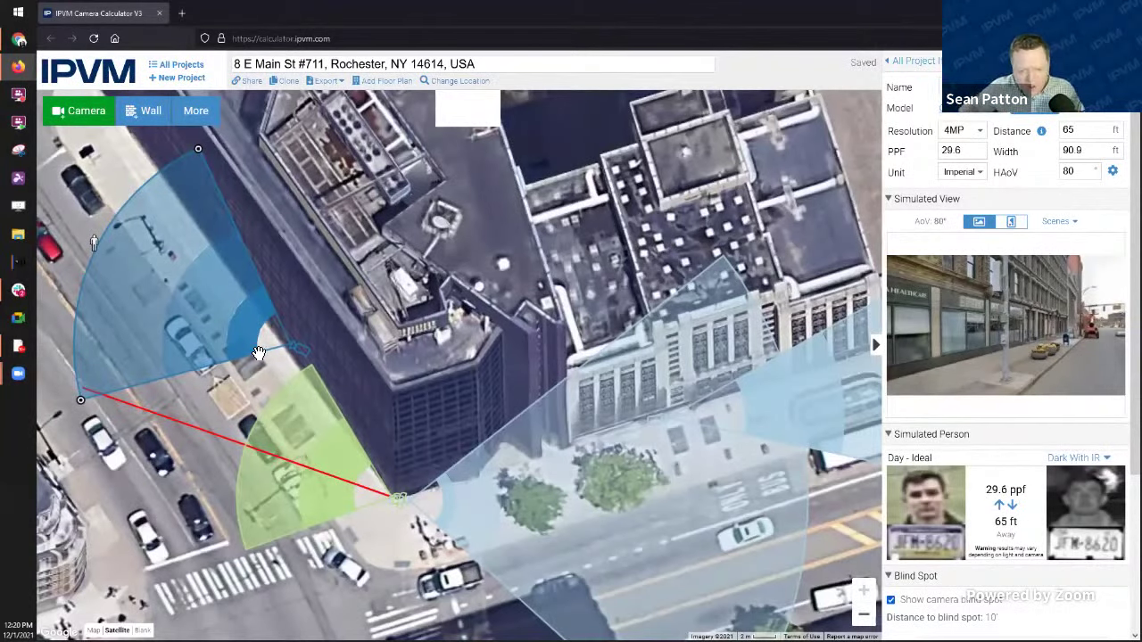
{"action": "left_click_drag", "start_coordinate": [295, 348], "coordinate": [301, 366]}
{"action": "left_click_drag", "start_coordinate": [500, 319], "coordinate": [482, 352]}
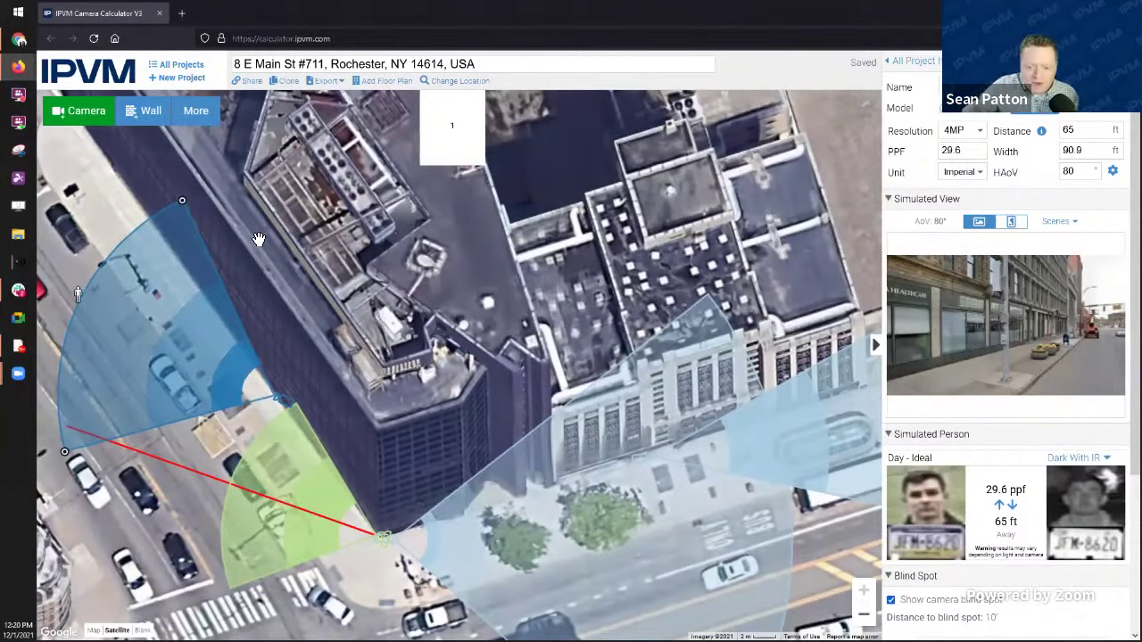
{"action": "left_click", "coordinate": [381, 81]}
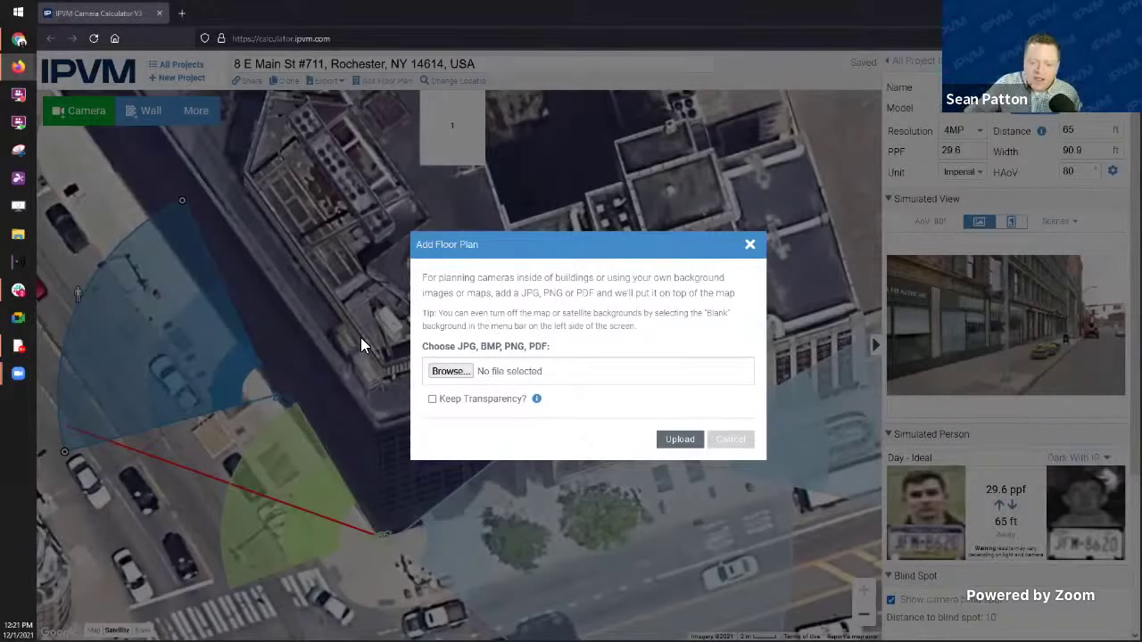
Step: Select FloorPlan.JPG (737x507 px) in the file browser and upload it onto the map
{"action": "left_click", "coordinate": [449, 371]}
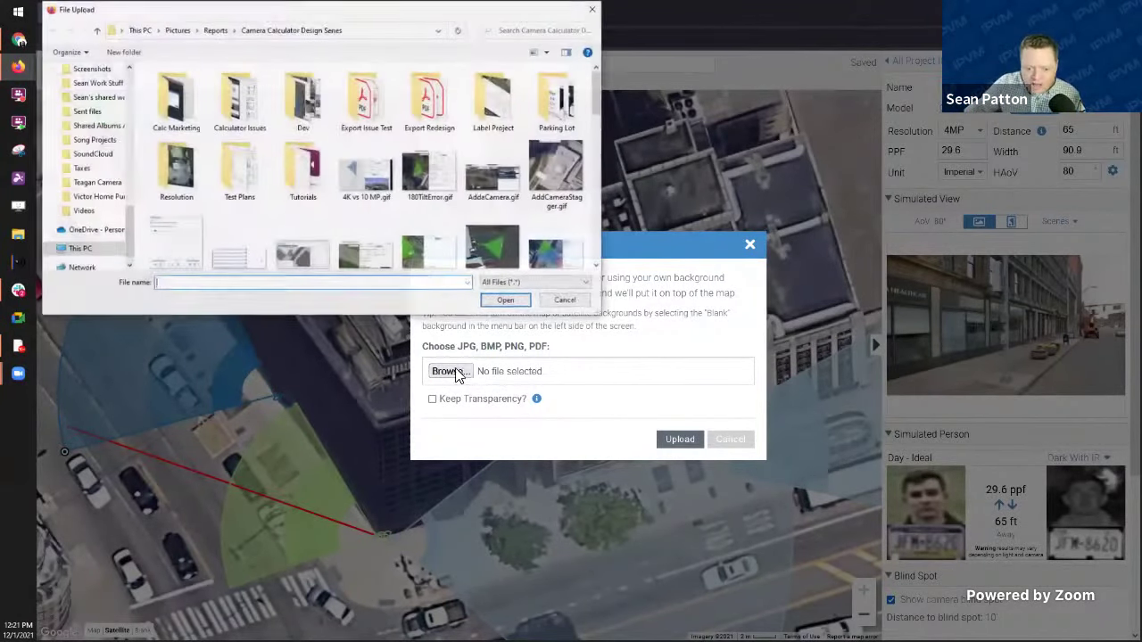
{"action": "scroll", "coordinate": [437, 185], "scroll_direction": "down", "scroll_amount": 3}
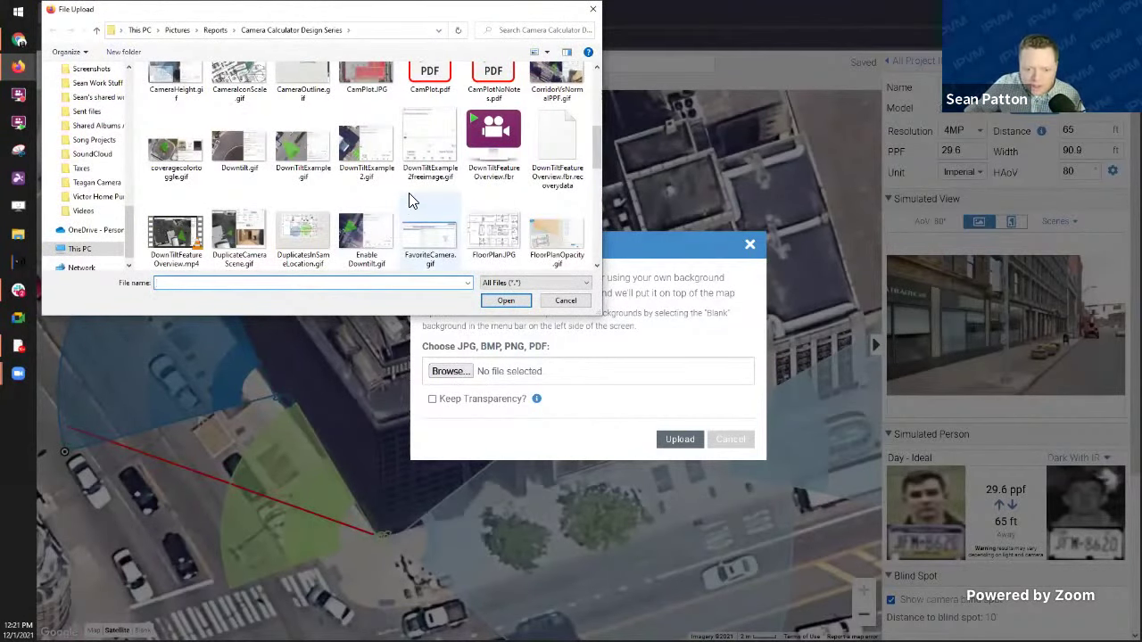
{"action": "left_click", "coordinate": [511, 240]}
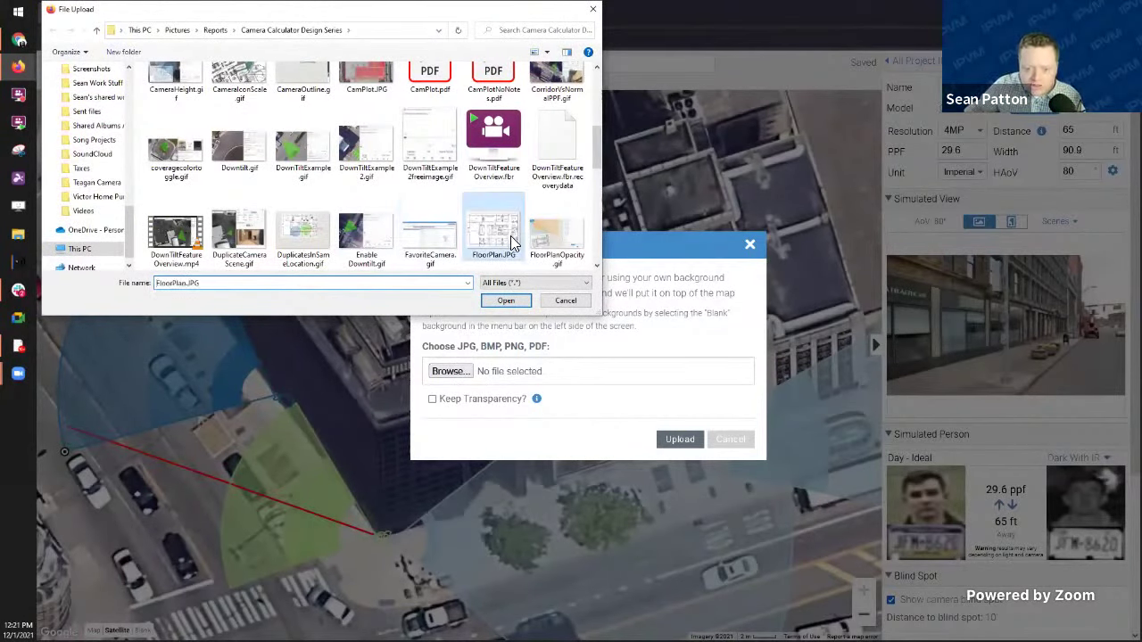
{"action": "left_click", "coordinate": [508, 302]}
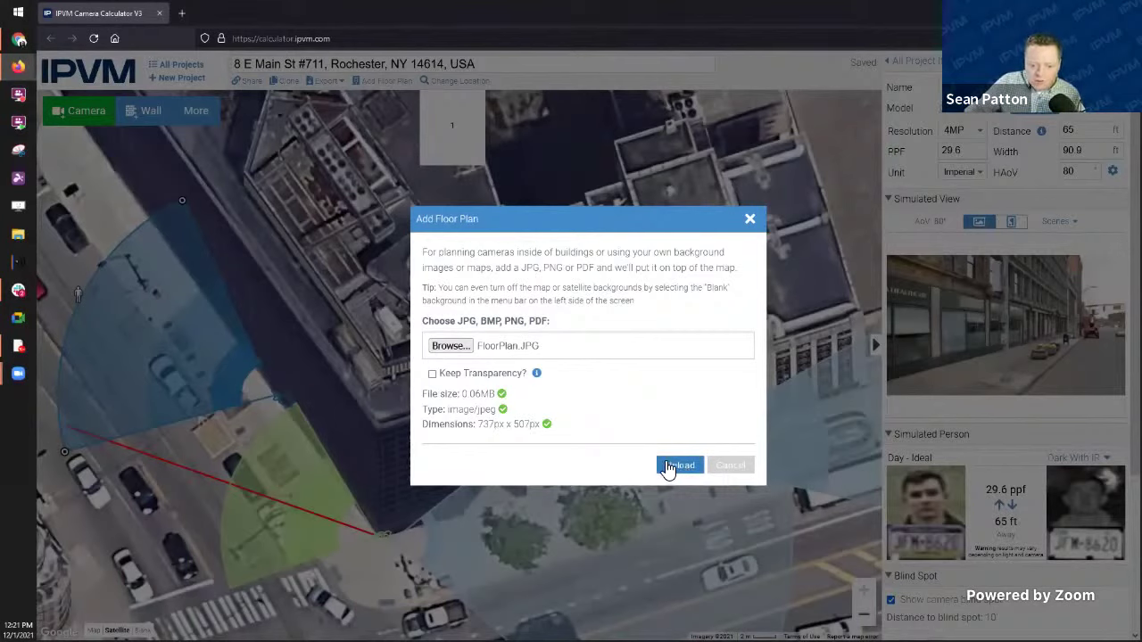
{"action": "left_click", "coordinate": [667, 465]}
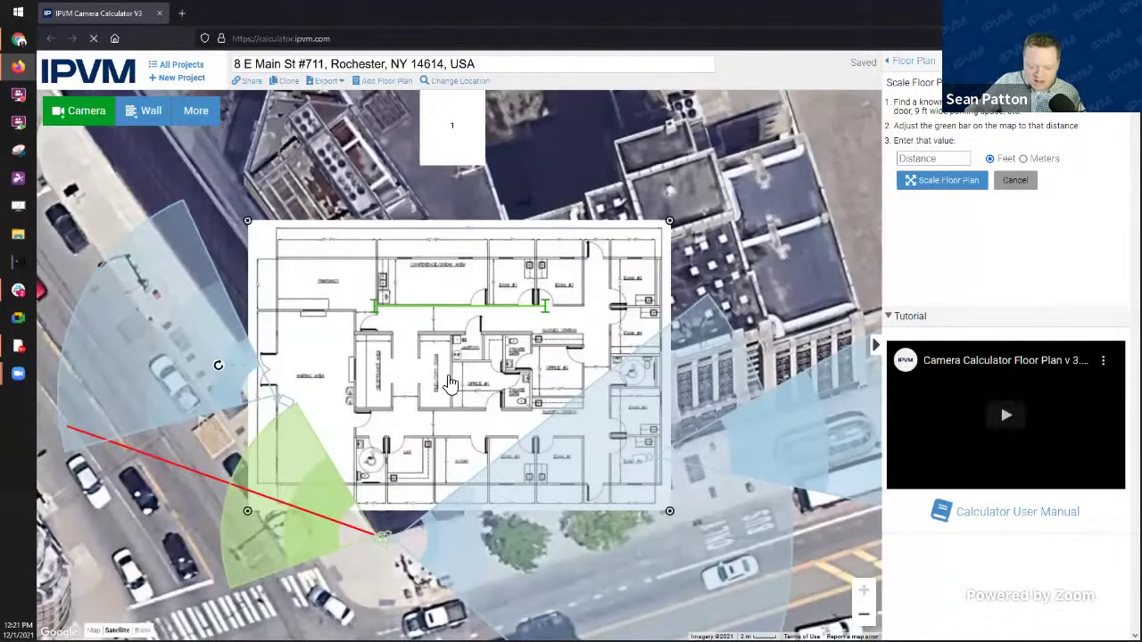
Step: Stretch the scale bar across a doorway and scale the floor plan to 3 feet
{"action": "left_click_drag", "start_coordinate": [479, 413], "coordinate": [494, 359]}
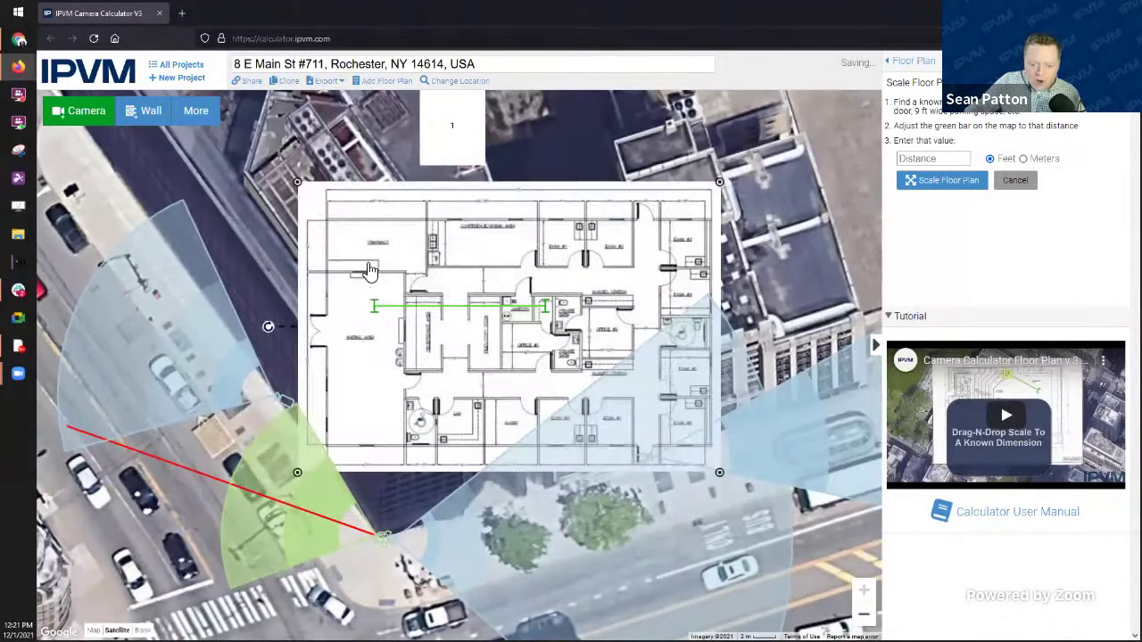
{"action": "left_click", "coordinate": [375, 310]}
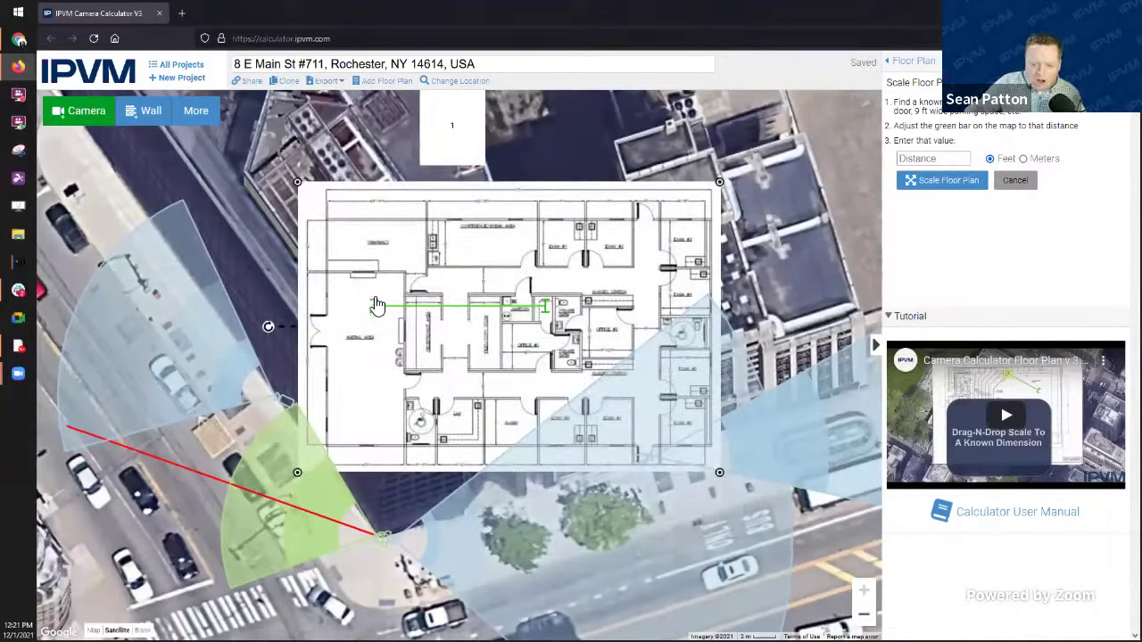
{"action": "left_click_drag", "start_coordinate": [375, 311], "coordinate": [522, 270]}
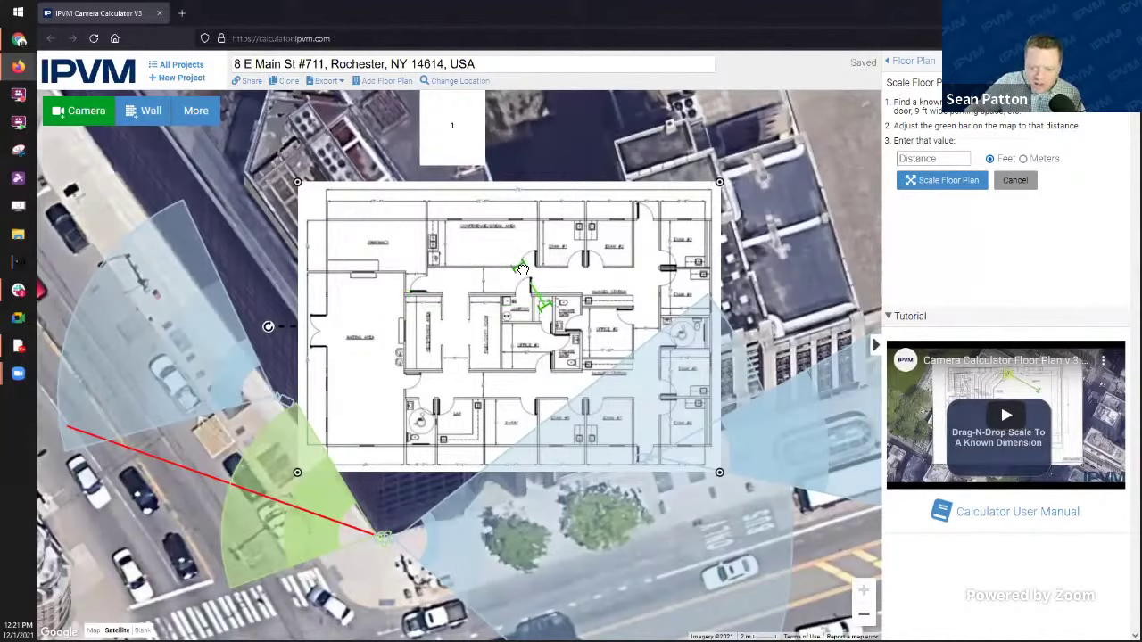
{"action": "left_click_drag", "start_coordinate": [546, 314], "coordinate": [536, 266]}
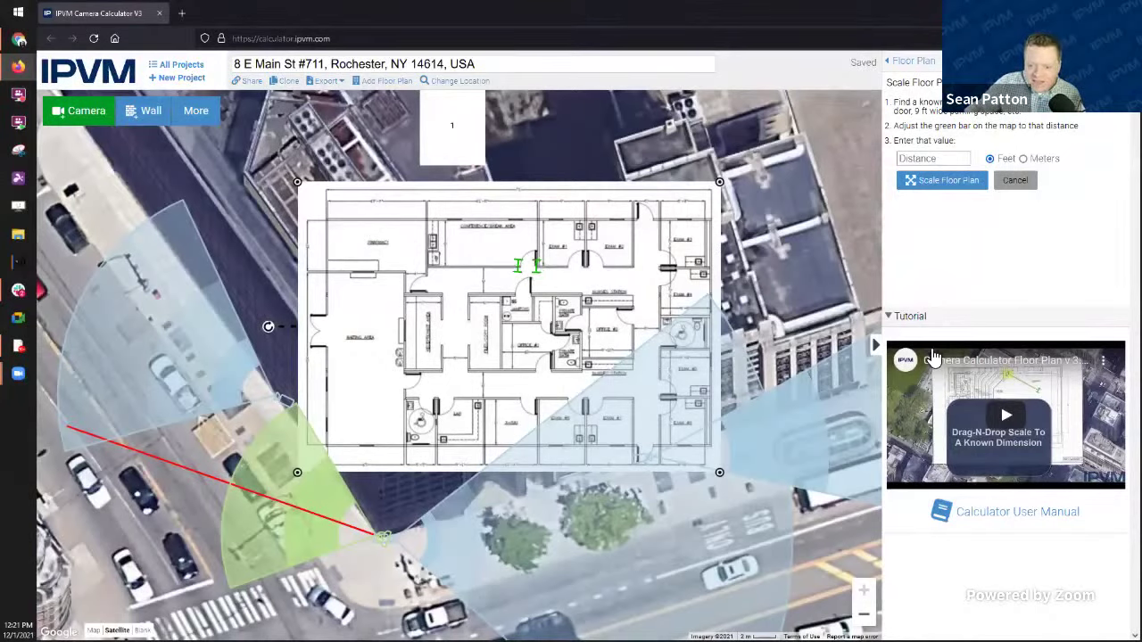
{"action": "left_click", "coordinate": [953, 160]}
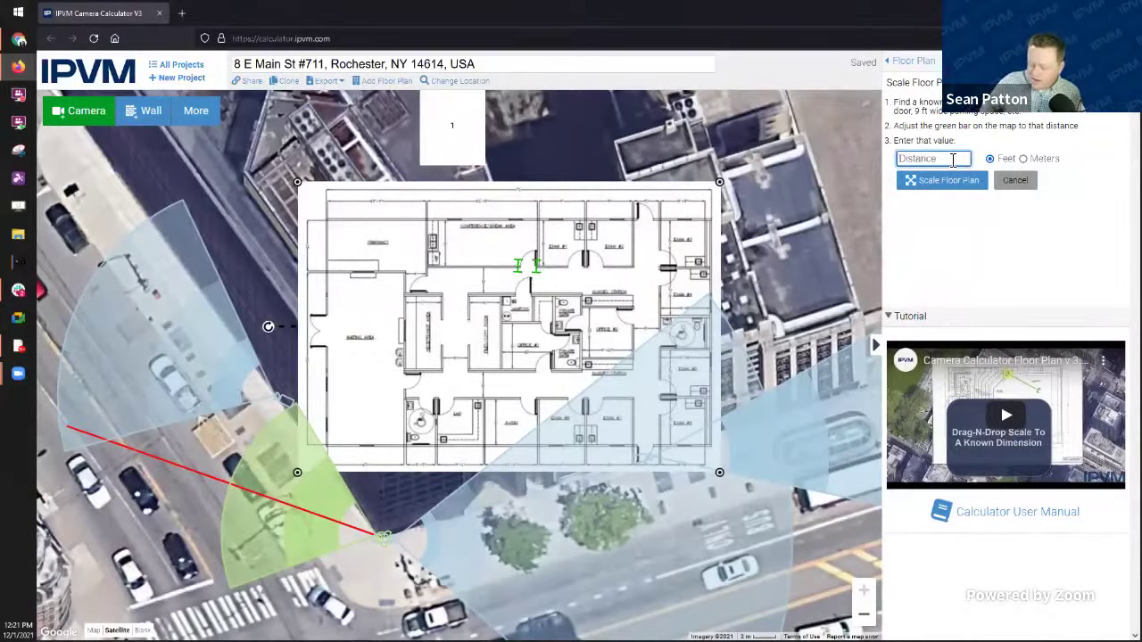
{"action": "type", "text": "3"}
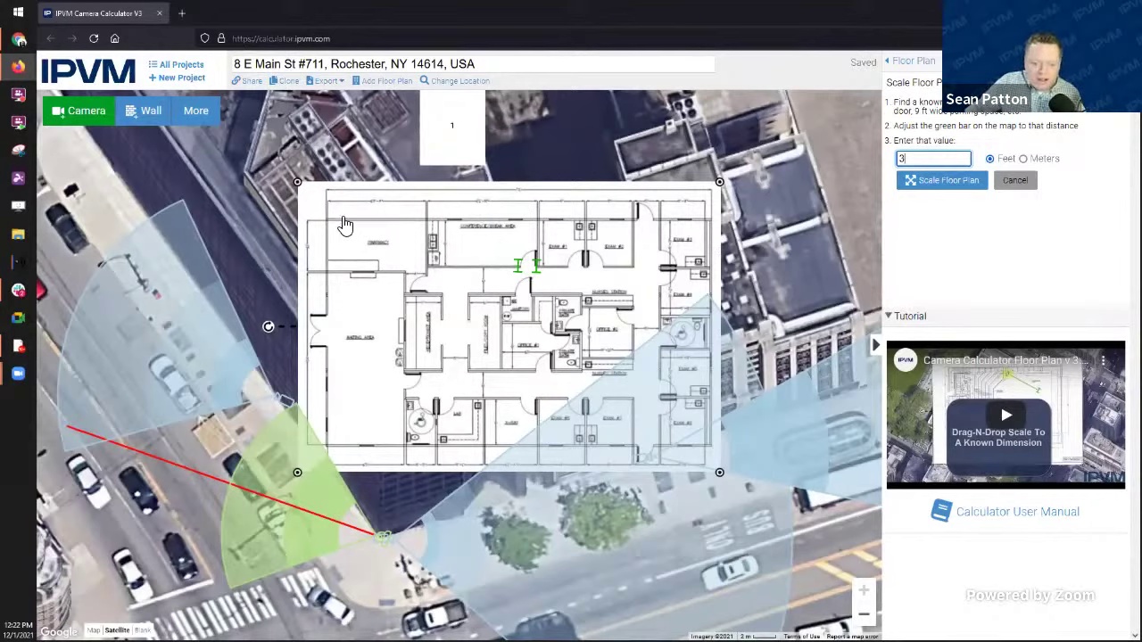
{"action": "left_click", "coordinate": [520, 270]}
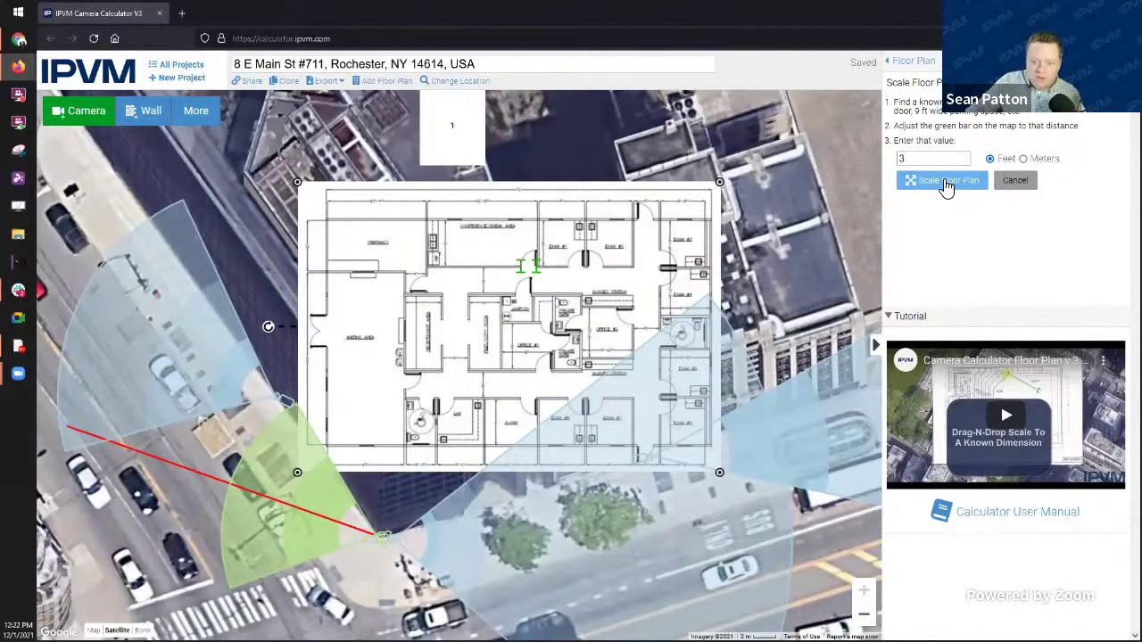
{"action": "left_click", "coordinate": [947, 183]}
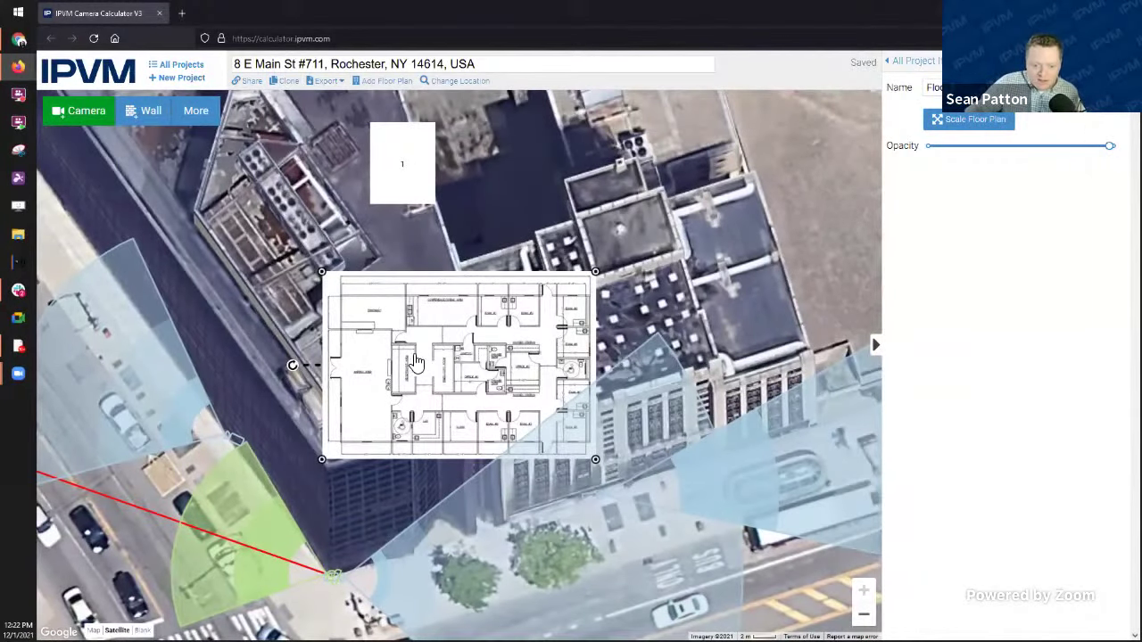
Step: Move the floor plan over the building, then rotate and enlarge it to match
{"action": "left_click_drag", "start_coordinate": [415, 361], "coordinate": [455, 482]}
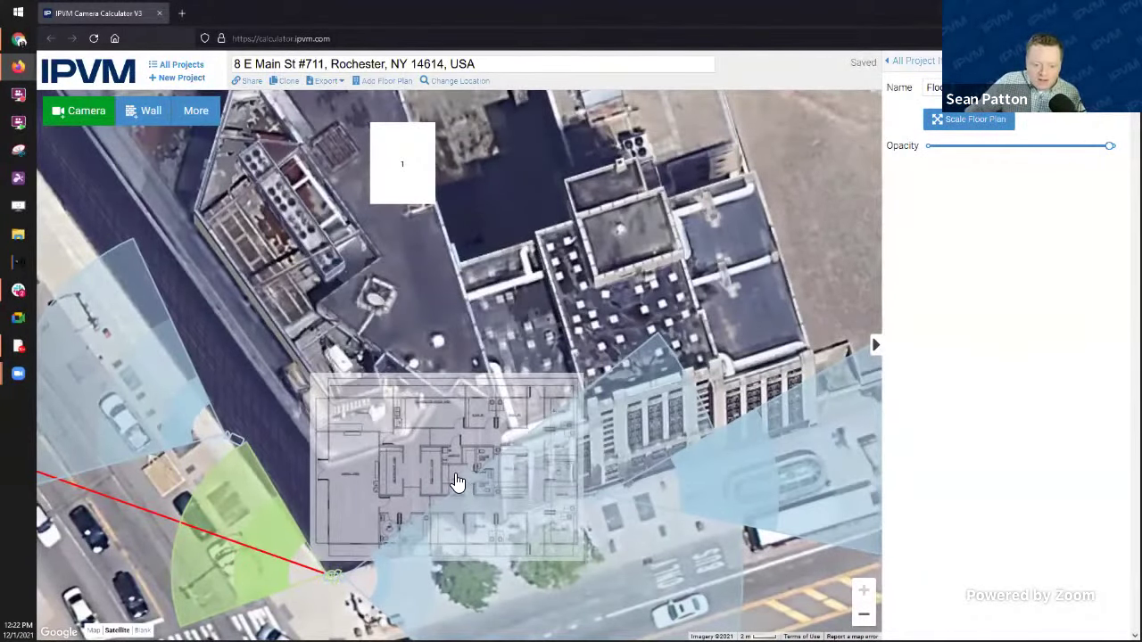
{"action": "left_click_drag", "start_coordinate": [284, 478], "coordinate": [303, 514]}
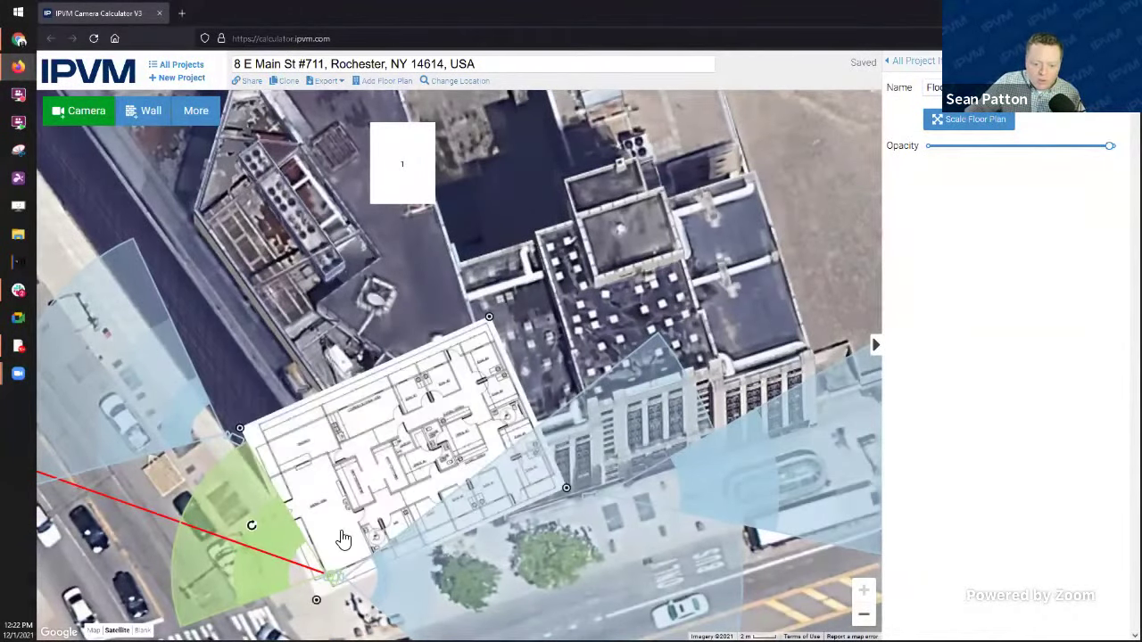
{"action": "left_click_drag", "start_coordinate": [384, 486], "coordinate": [378, 368]}
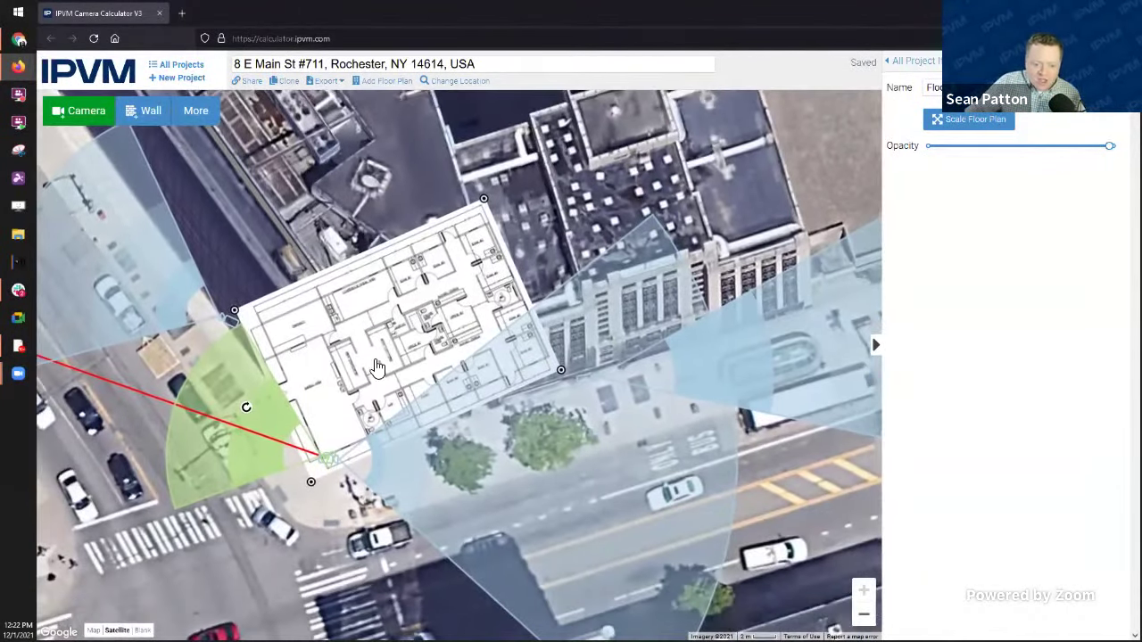
{"action": "left_click_drag", "start_coordinate": [397, 320], "coordinate": [416, 312]}
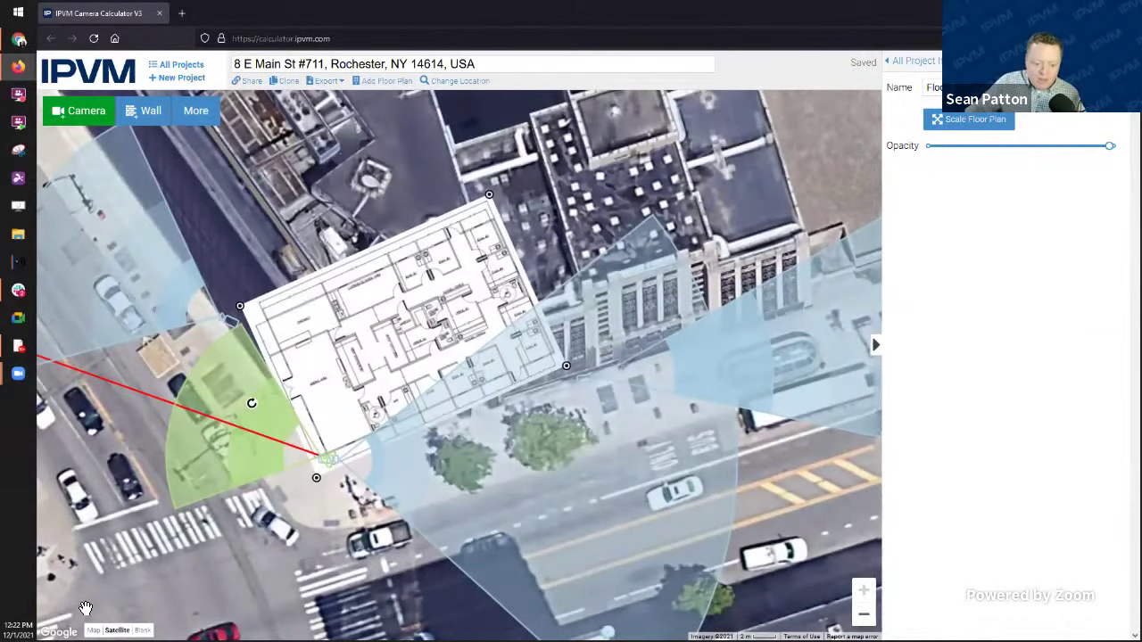
Step: Switch the map background to Blank and frame the whole floor plan
{"action": "left_click", "coordinate": [141, 631]}
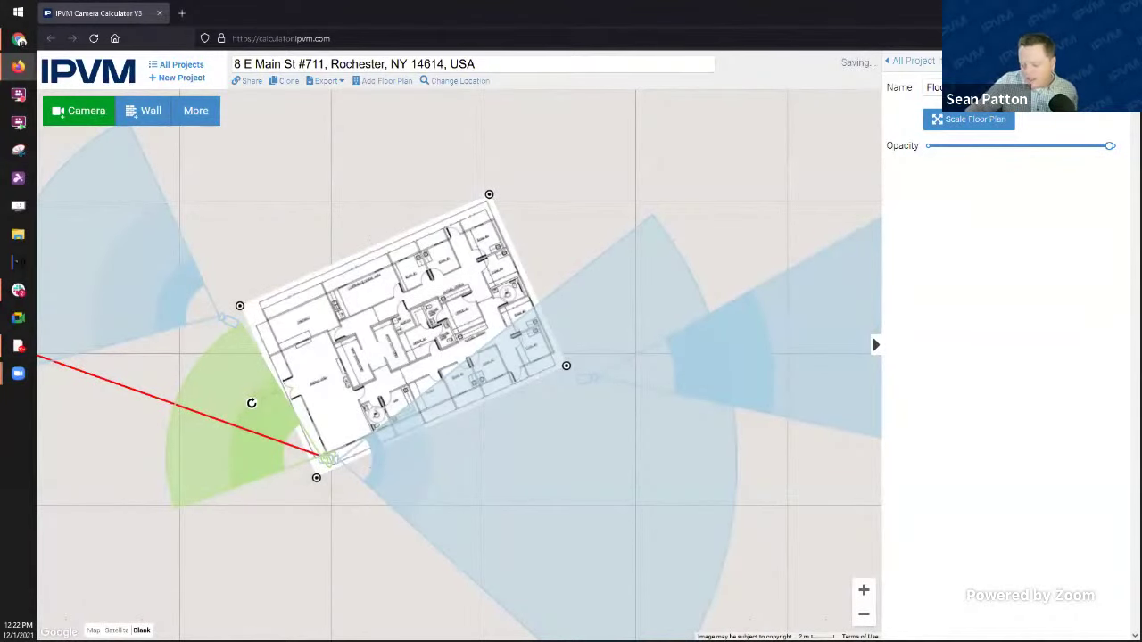
{"action": "scroll", "coordinate": [328, 361], "scroll_direction": "up", "scroll_amount": 4}
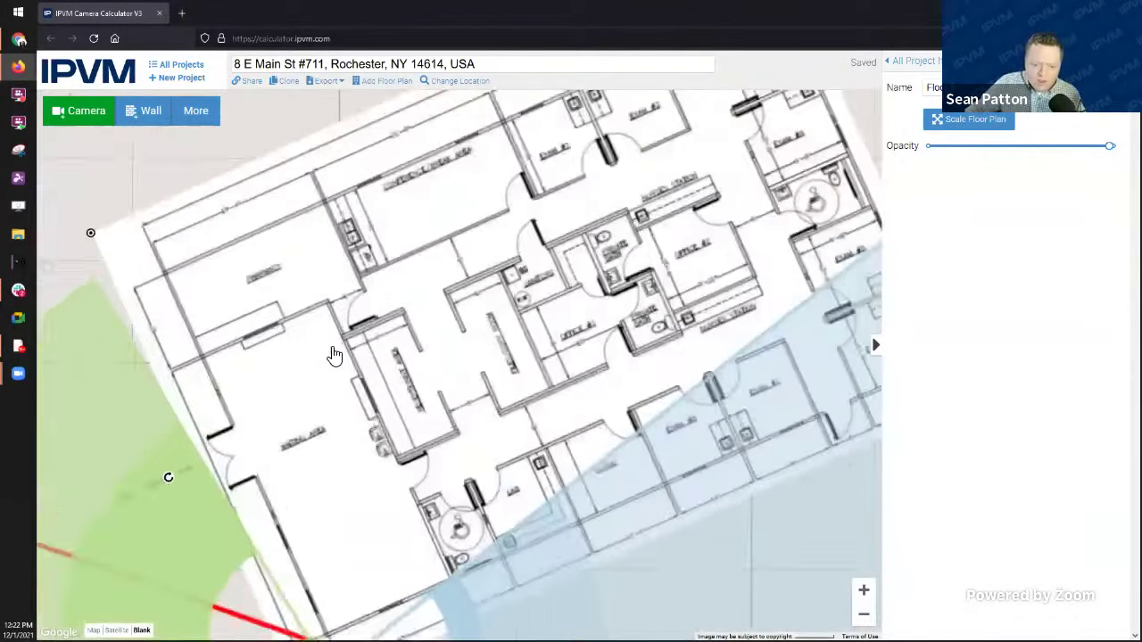
{"action": "scroll", "coordinate": [449, 430], "scroll_direction": "down", "scroll_amount": 5}
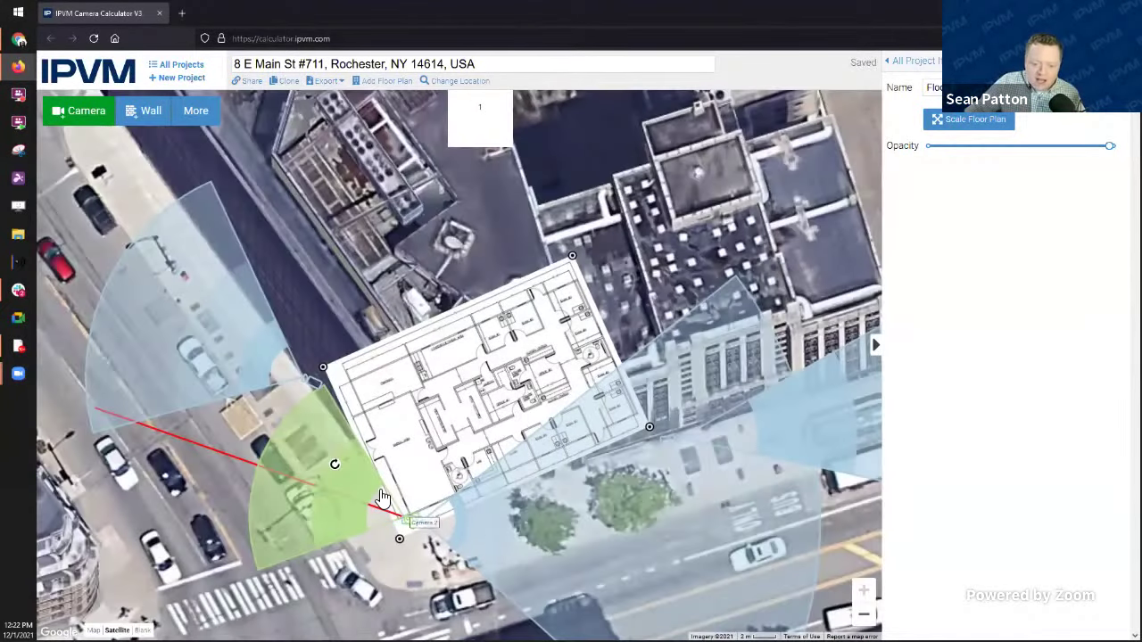
{"action": "scroll", "coordinate": [479, 392], "scroll_direction": "down", "scroll_amount": 2}
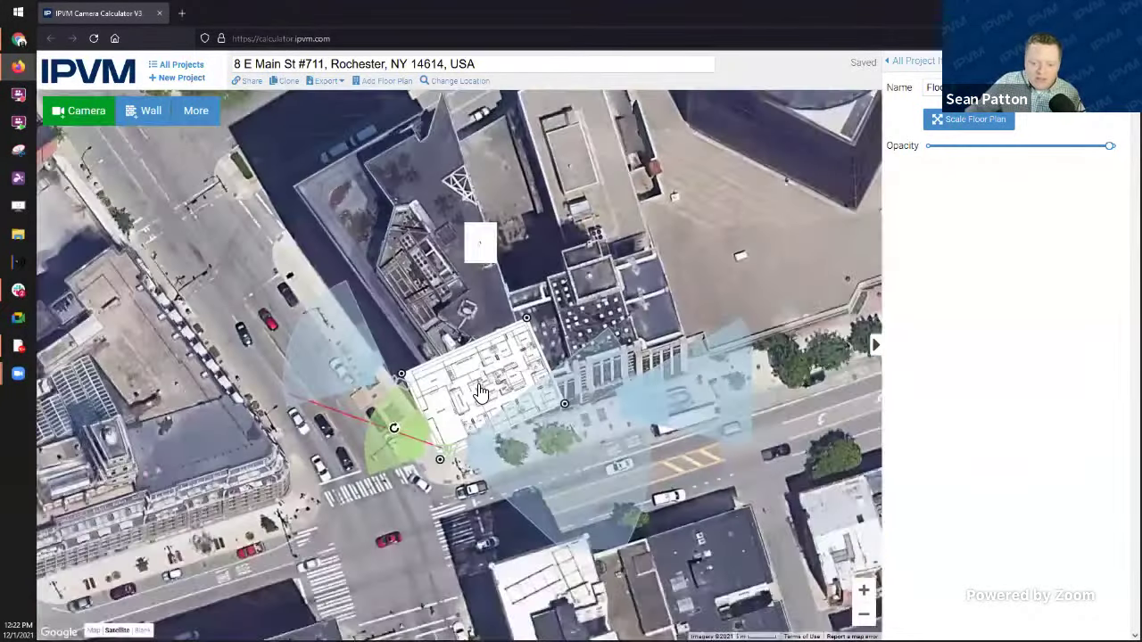
{"action": "scroll", "coordinate": [479, 393], "scroll_direction": "up", "scroll_amount": 1}
{"action": "scroll", "coordinate": [479, 392], "scroll_direction": "down", "scroll_amount": 1}
{"action": "scroll", "coordinate": [479, 392], "scroll_direction": "down", "scroll_amount": 2}
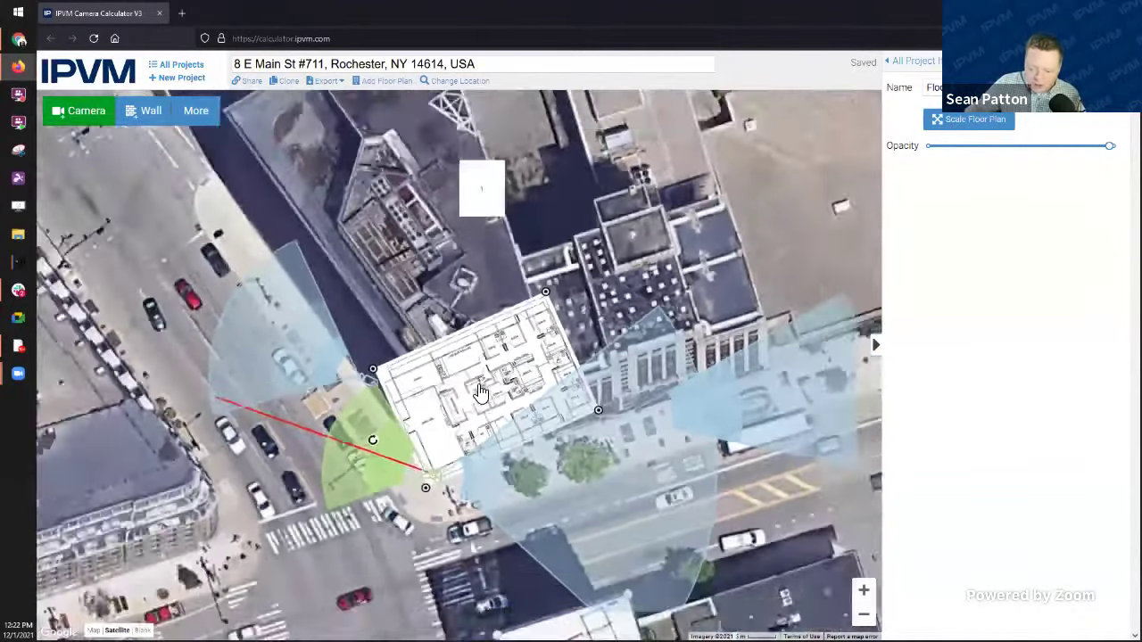
{"action": "scroll", "coordinate": [479, 393], "scroll_direction": "up", "scroll_amount": 2}
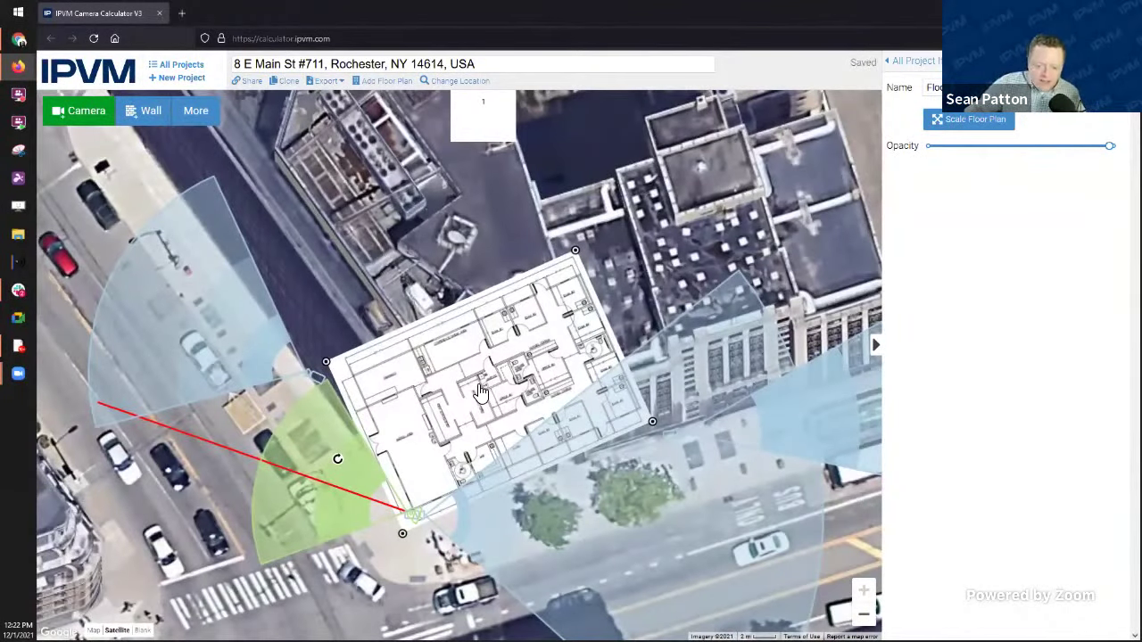
{"action": "scroll", "coordinate": [479, 392], "scroll_direction": "down", "scroll_amount": 1}
{"action": "scroll", "coordinate": [479, 393], "scroll_direction": "up", "scroll_amount": 1}
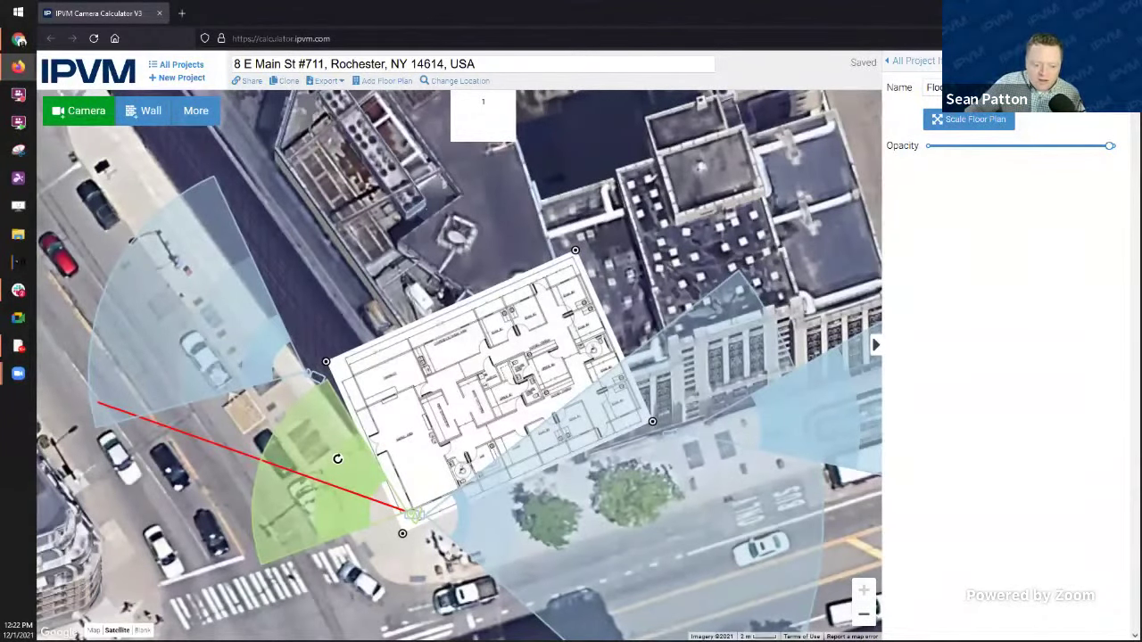
{"action": "scroll", "coordinate": [337, 458], "scroll_direction": "up", "scroll_amount": 5}
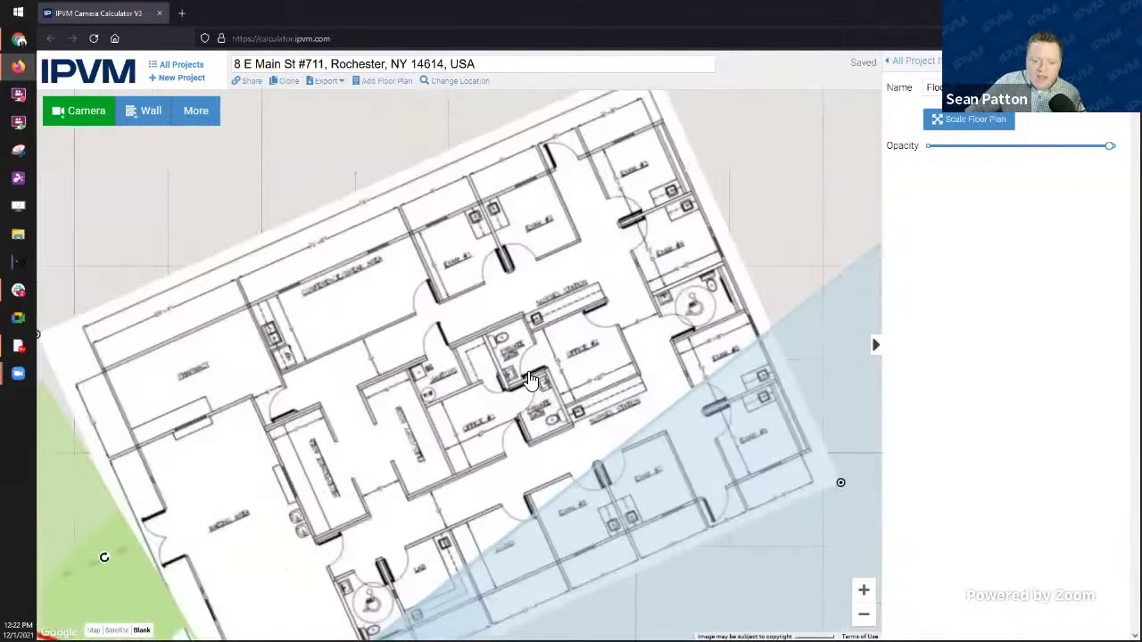
{"action": "scroll", "coordinate": [465, 403], "scroll_direction": "down", "scroll_amount": 1}
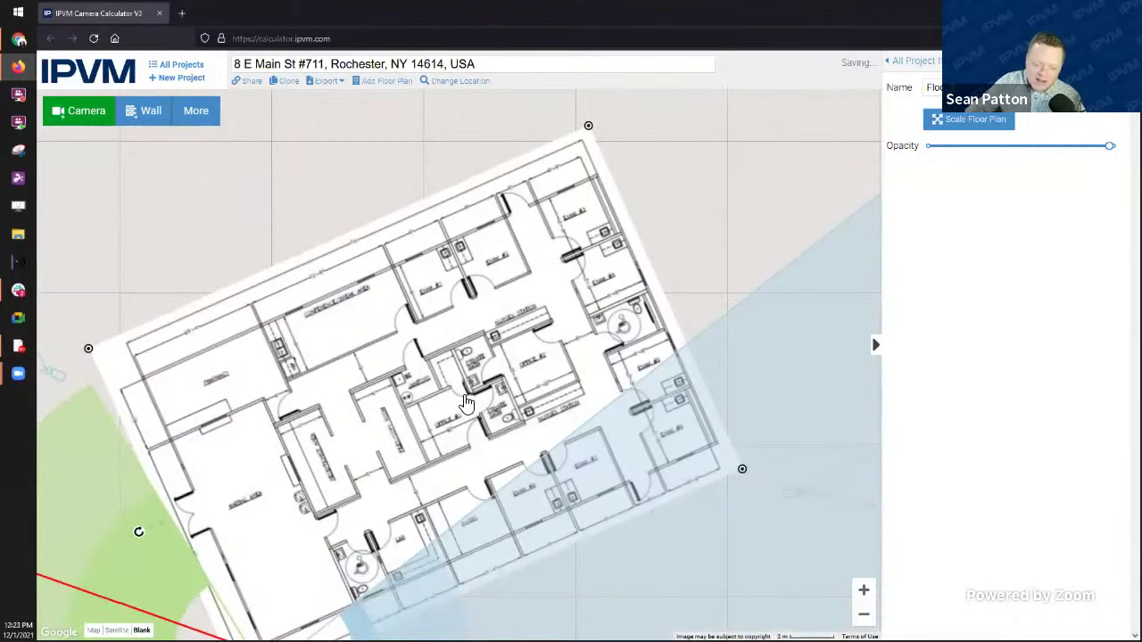
{"action": "left_click_drag", "start_coordinate": [343, 180], "coordinate": [392, 119]}
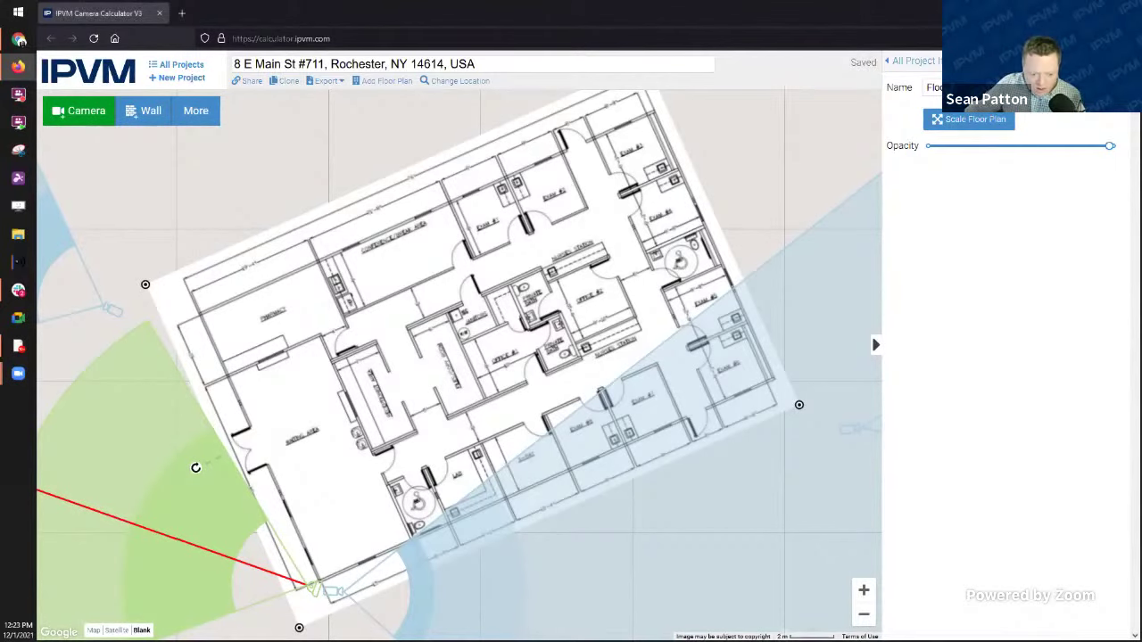
{"action": "scroll", "coordinate": [448, 348], "scroll_direction": "down", "scroll_amount": 2}
{"action": "left_click", "coordinate": [117, 629]}
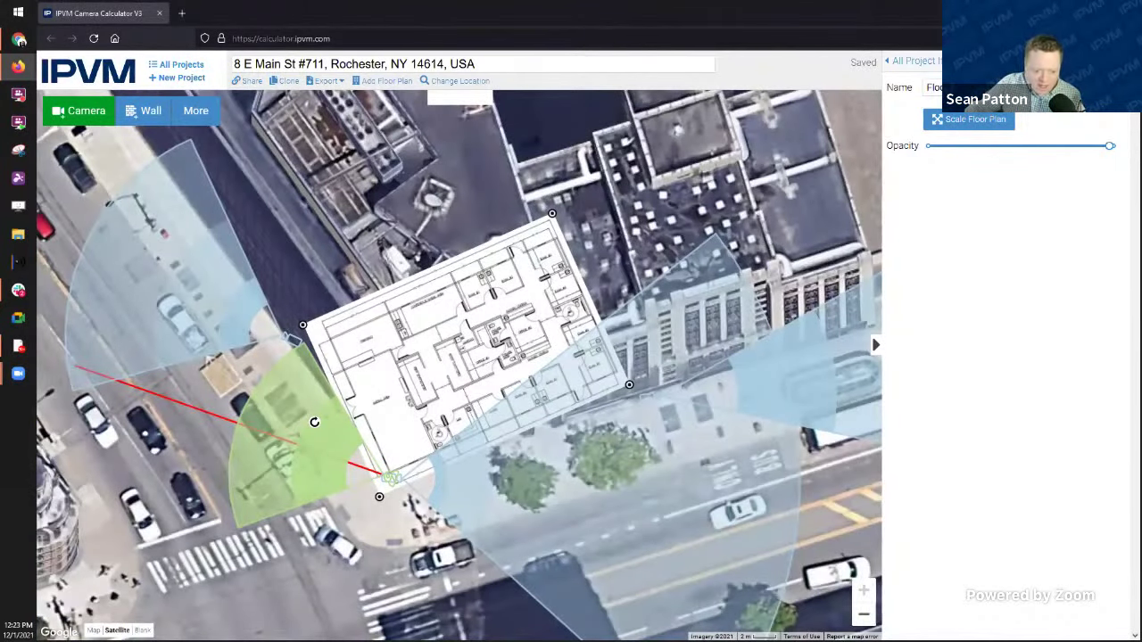
{"action": "left_click", "coordinate": [141, 630]}
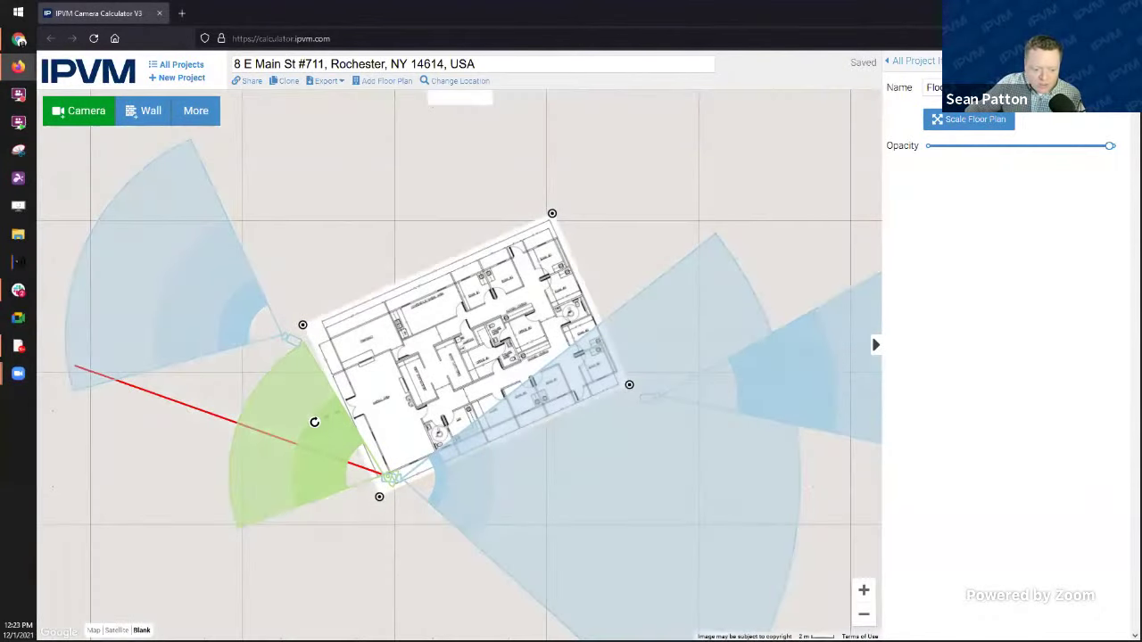
{"action": "left_click", "coordinate": [117, 630]}
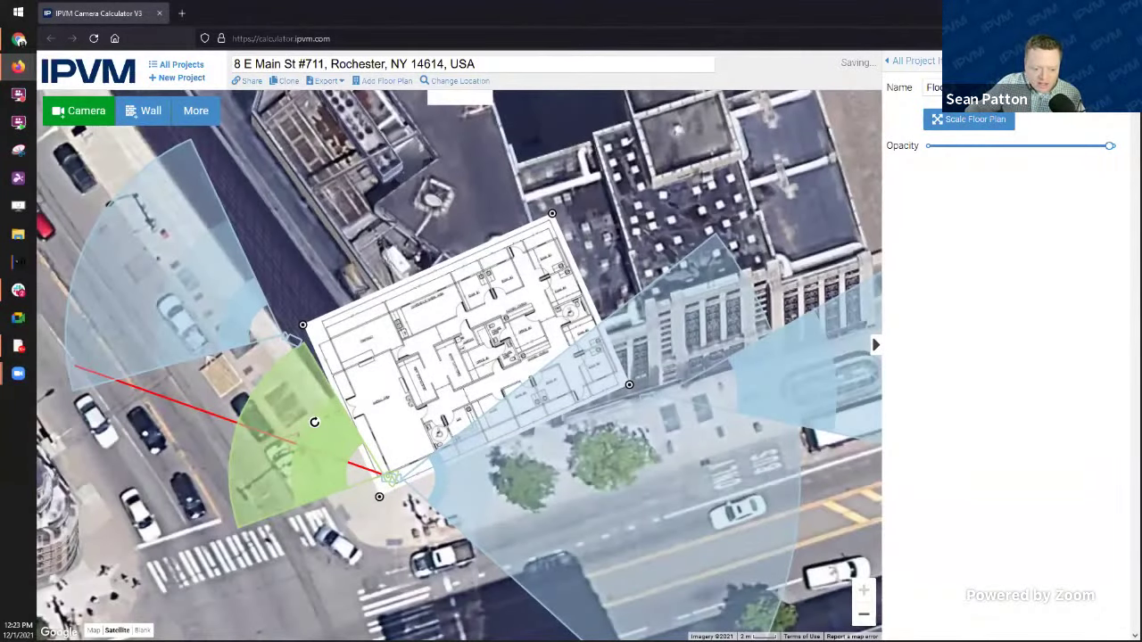
{"action": "left_click", "coordinate": [141, 630]}
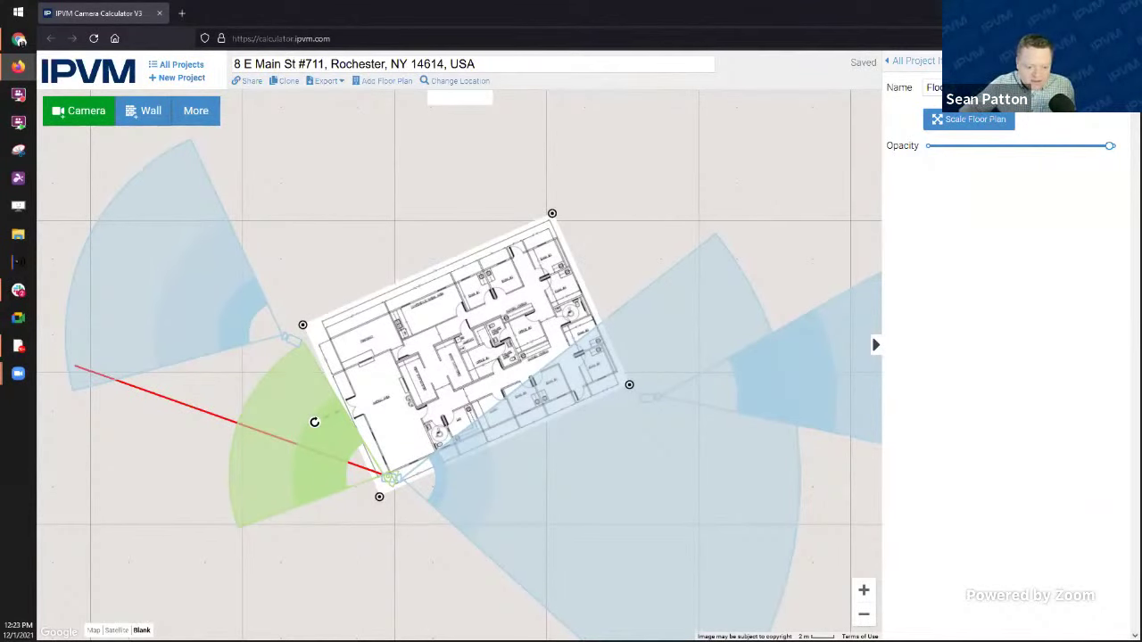
{"action": "left_click", "coordinate": [117, 629]}
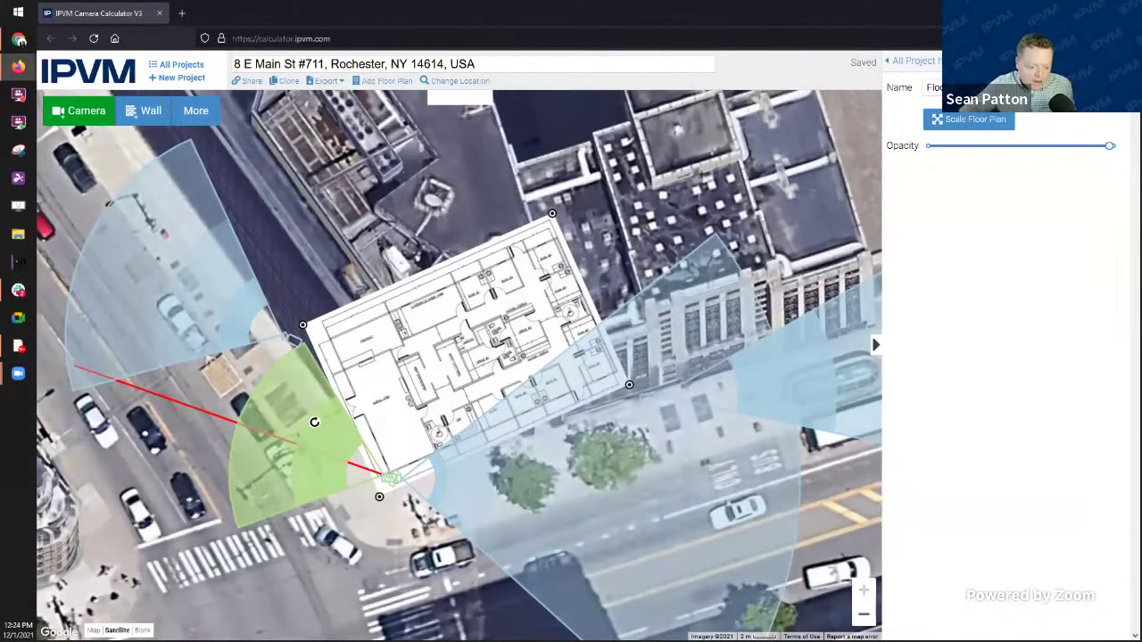
{"action": "left_click", "coordinate": [142, 630]}
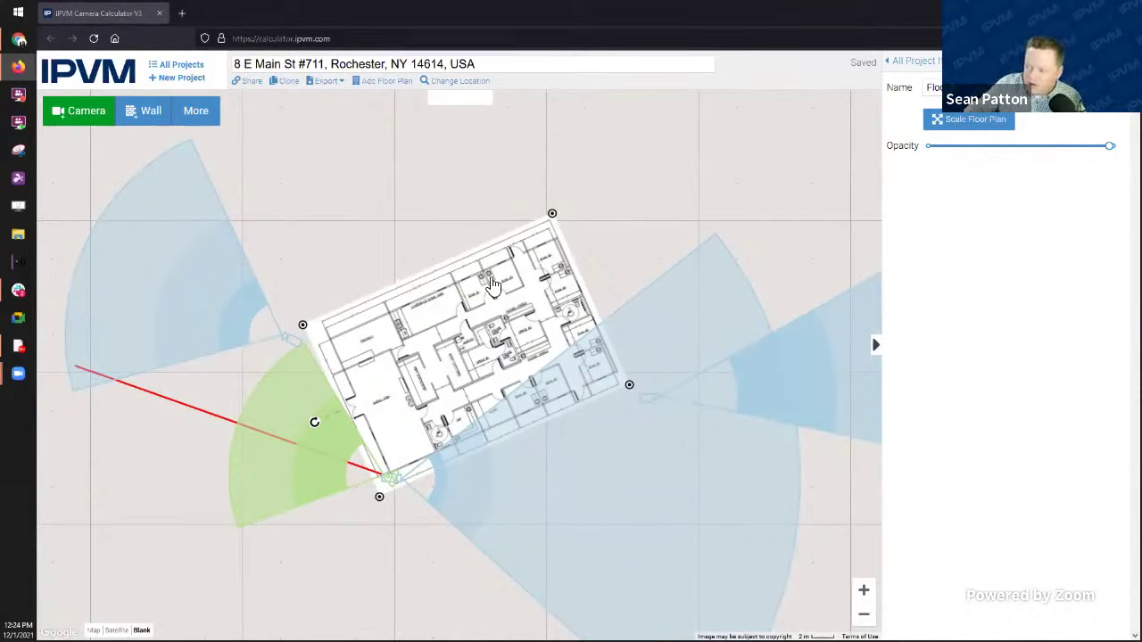
Step: Deselect the floor plan, add a new camera, and place it in the plan's left room
{"action": "scroll", "coordinate": [499, 362], "scroll_direction": "up", "scroll_amount": 1}
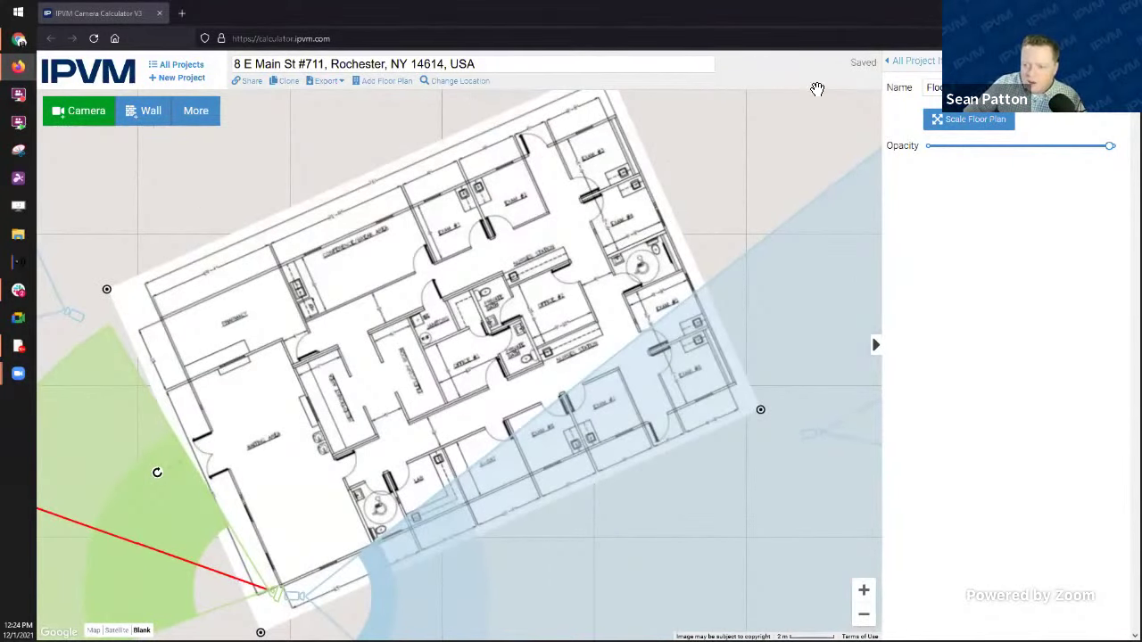
{"action": "left_click", "coordinate": [737, 127]}
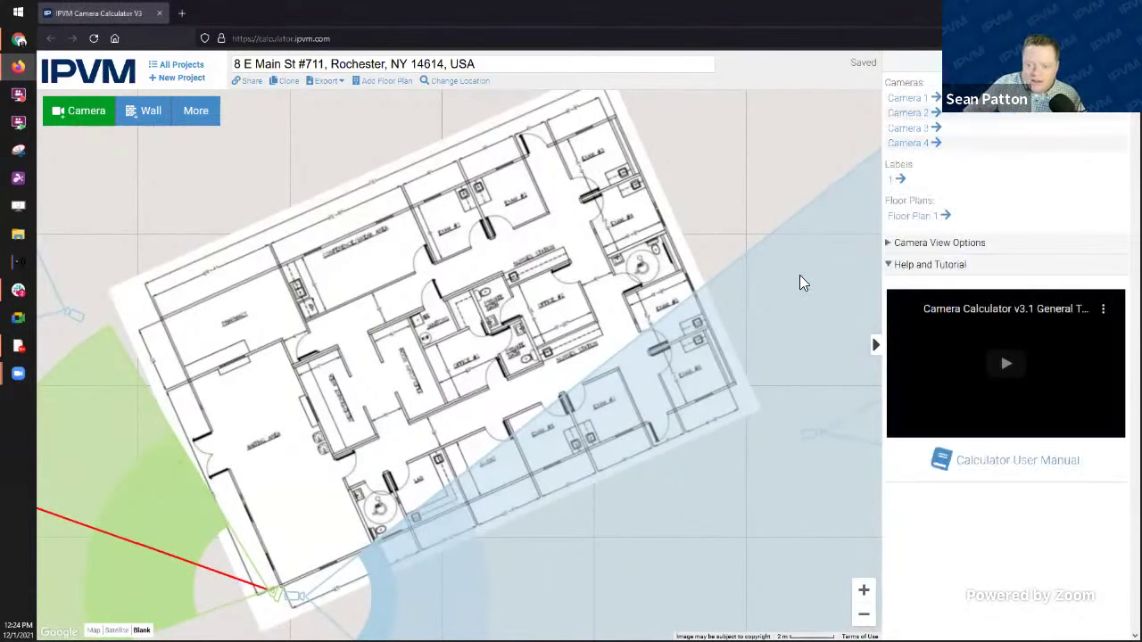
{"action": "left_click", "coordinate": [89, 112]}
{"action": "left_click_drag", "start_coordinate": [451, 371], "coordinate": [262, 458]}
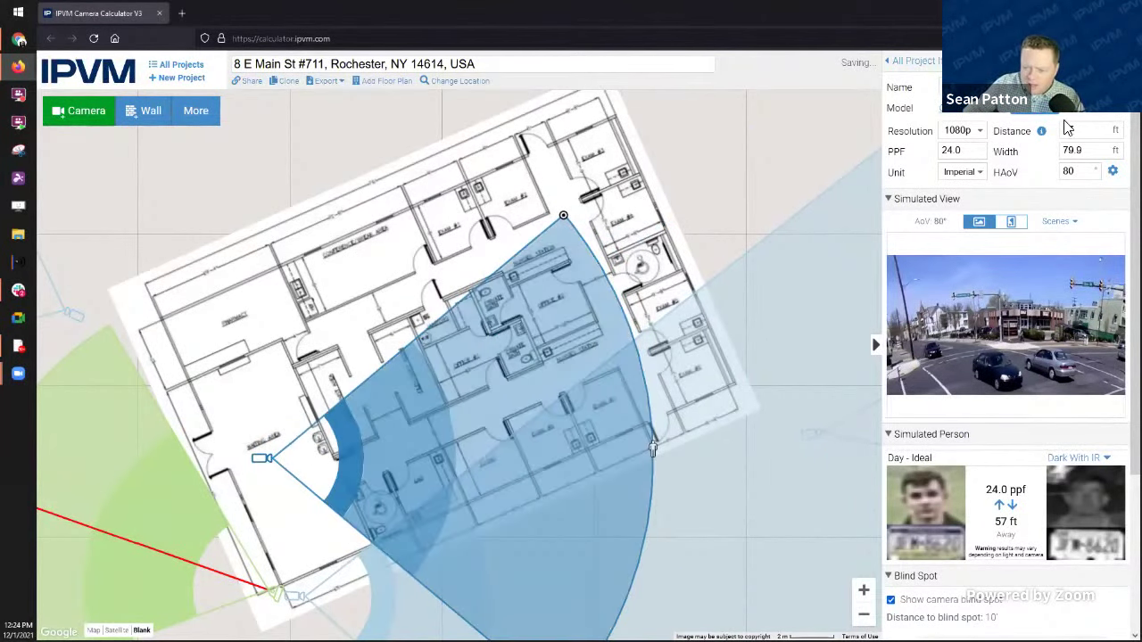
Step: Filter the camera model chooser to Axis models with fields of view of 127° and up
{"action": "left_click", "coordinate": [1044, 112]}
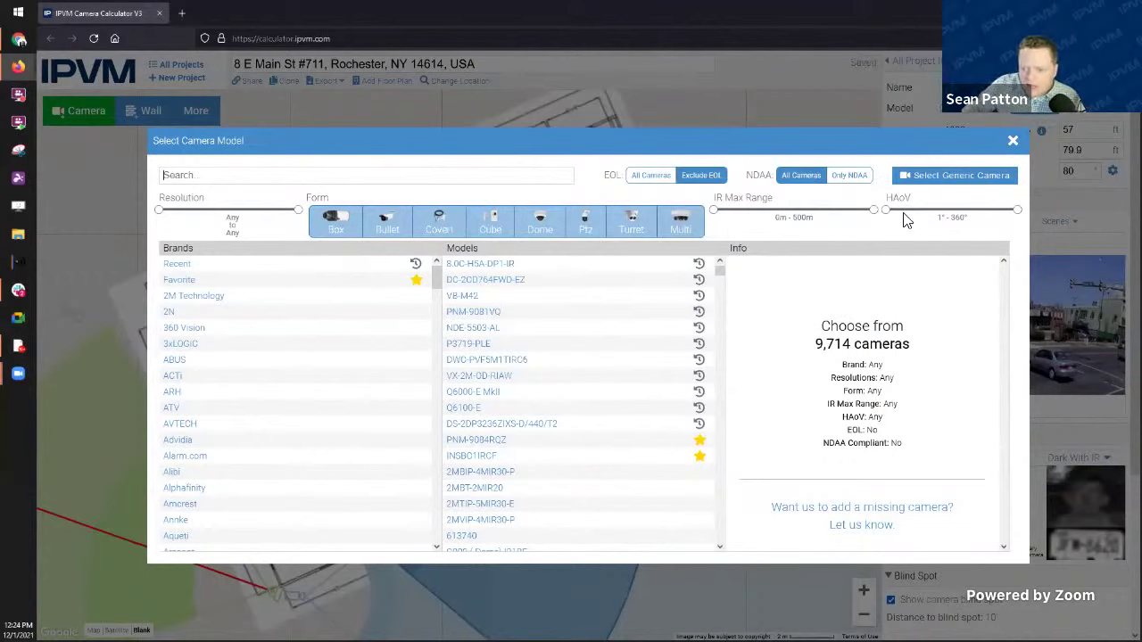
{"action": "left_click_drag", "start_coordinate": [885, 216], "coordinate": [1011, 212]}
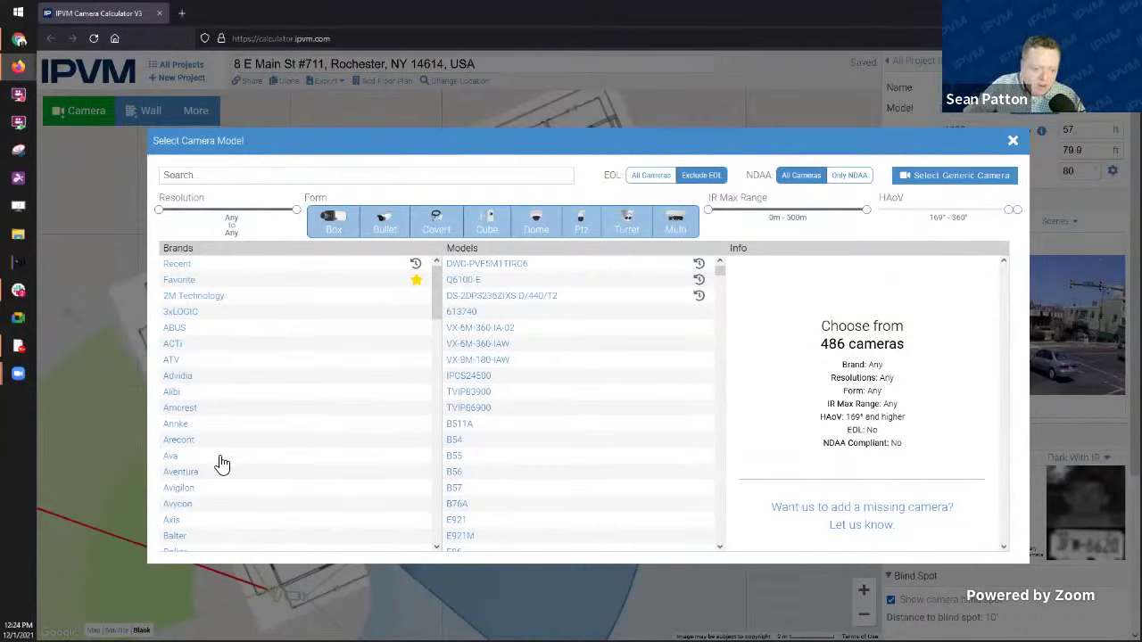
{"action": "left_click", "coordinate": [182, 522]}
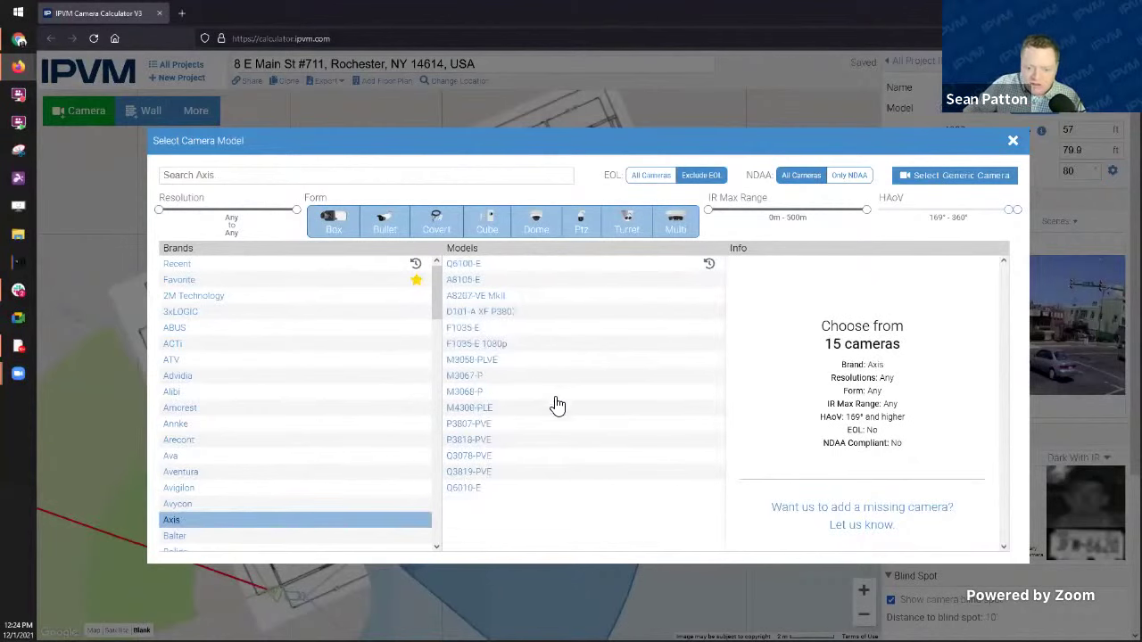
Step: Compare the M3068-P, P3818-PVE and Q3078-PVE, then apply the M3068-P as a 360° fisheye
{"action": "left_click", "coordinate": [473, 397]}
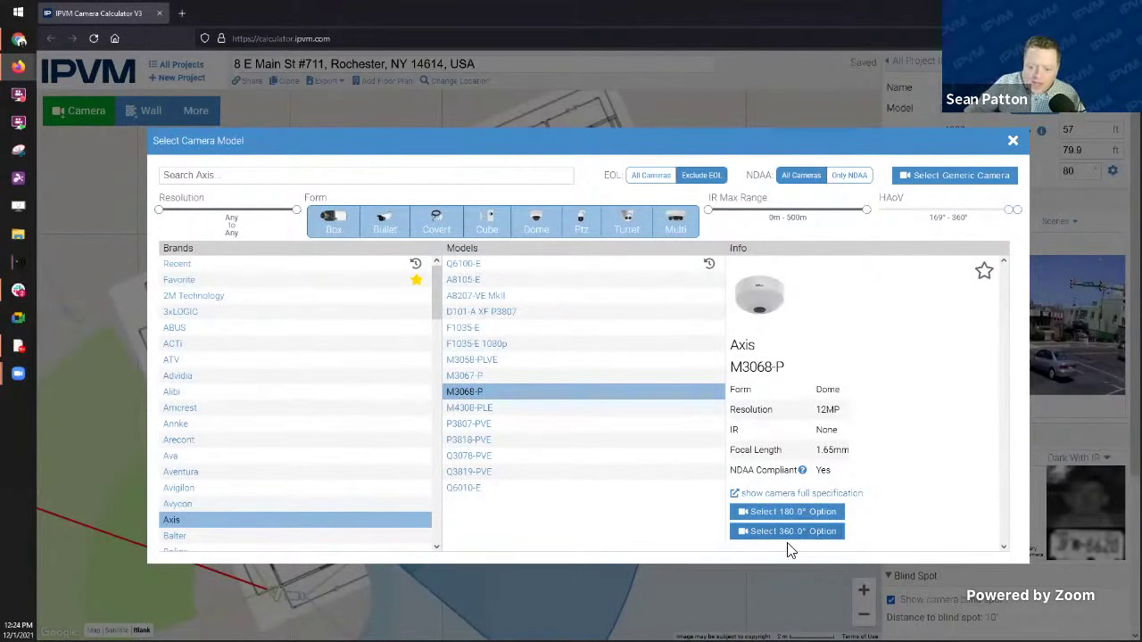
{"action": "left_click", "coordinate": [464, 439]}
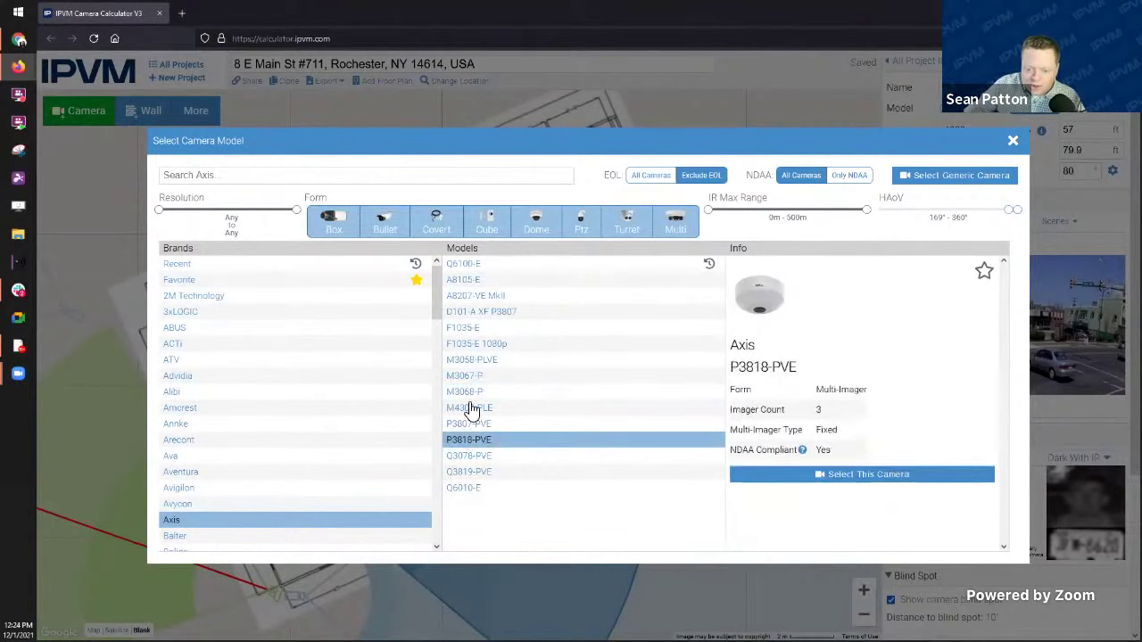
{"action": "left_click", "coordinate": [470, 393]}
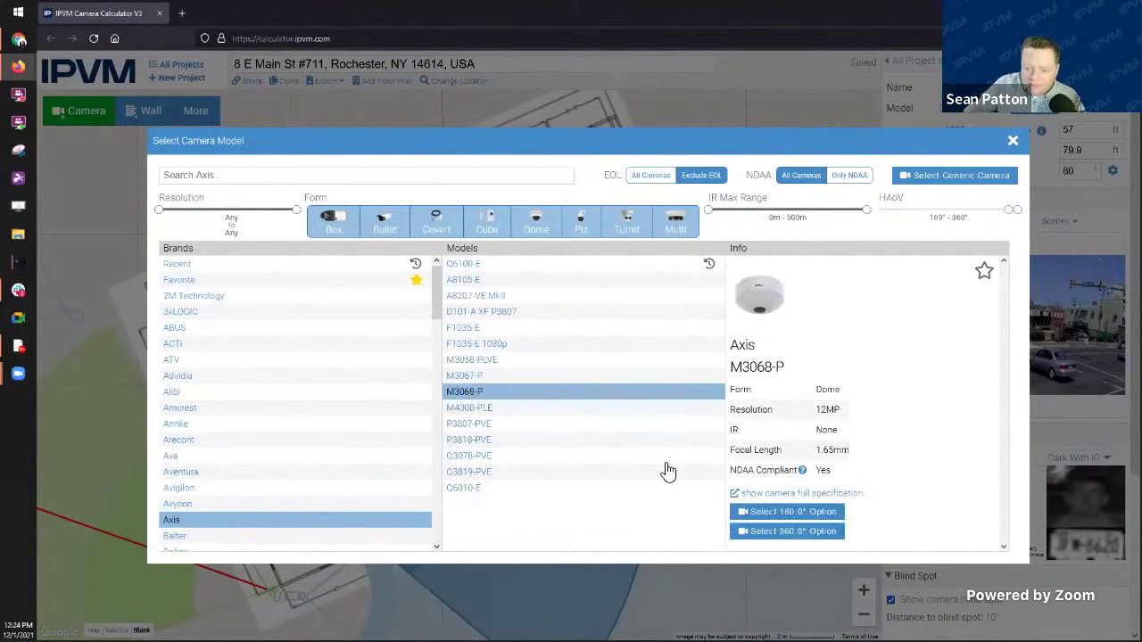
{"action": "left_click", "coordinate": [469, 456]}
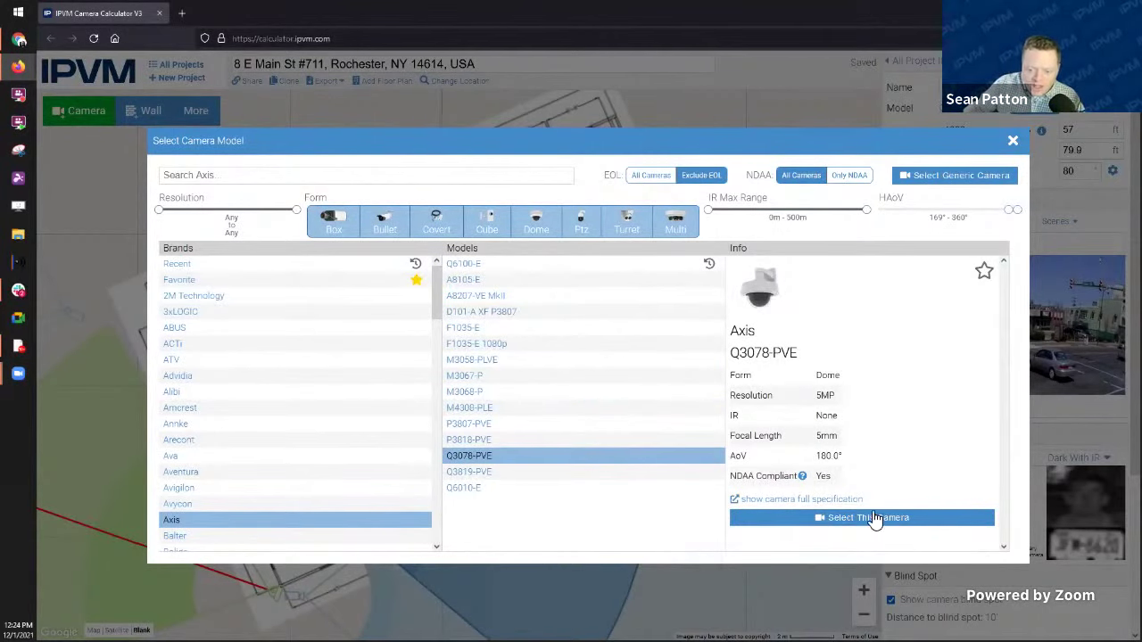
{"action": "left_click", "coordinate": [474, 440]}
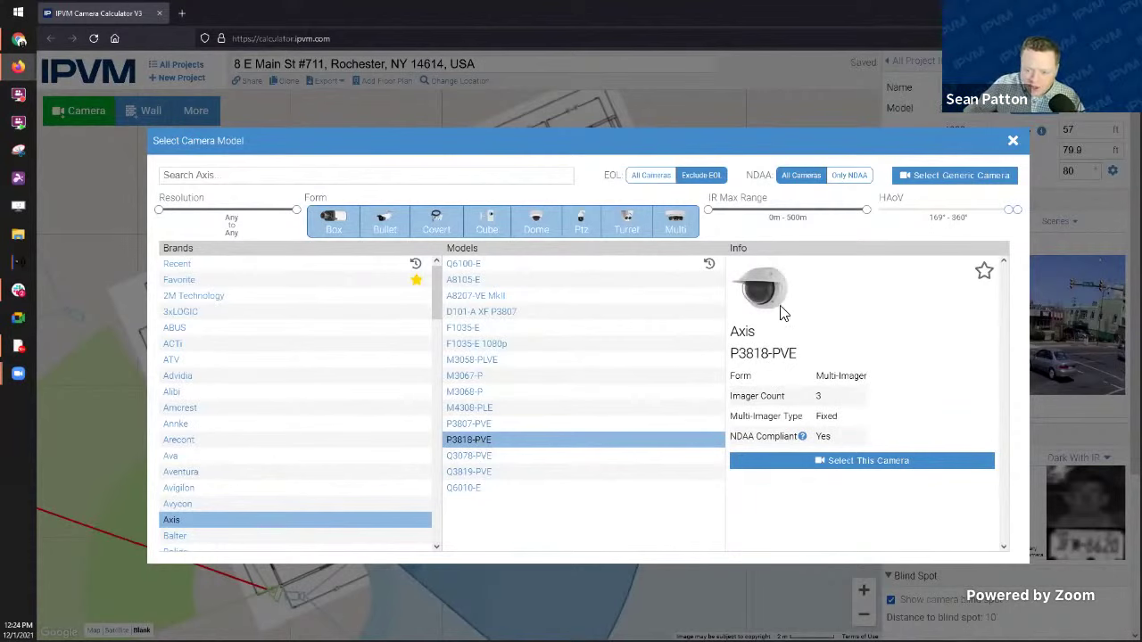
{"action": "left_click", "coordinate": [465, 393]}
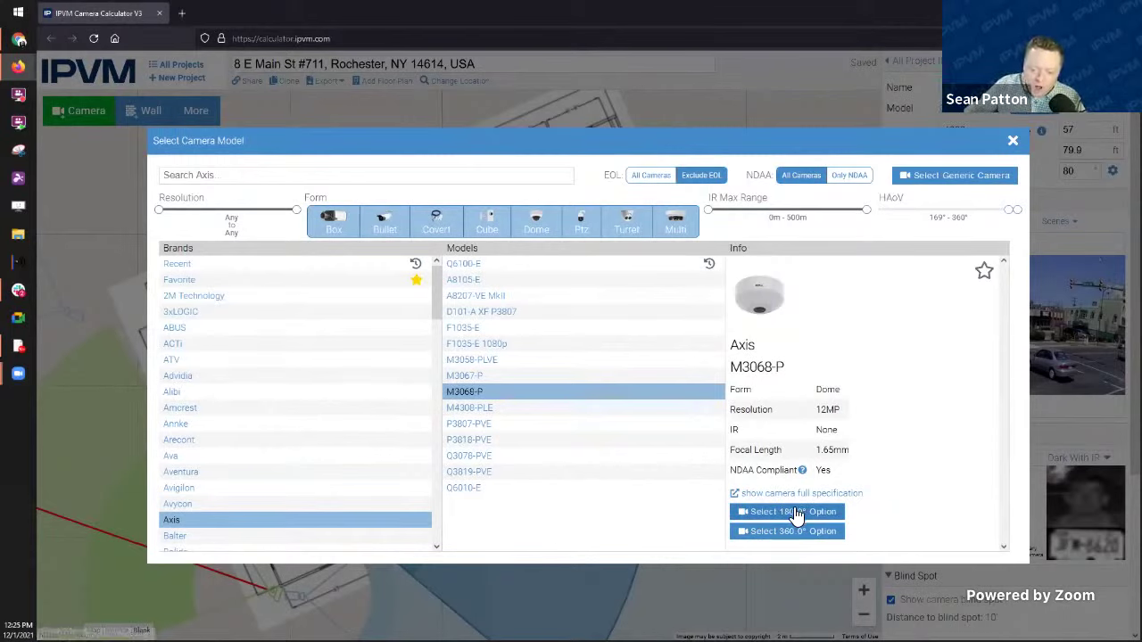
{"action": "left_click", "coordinate": [790, 533]}
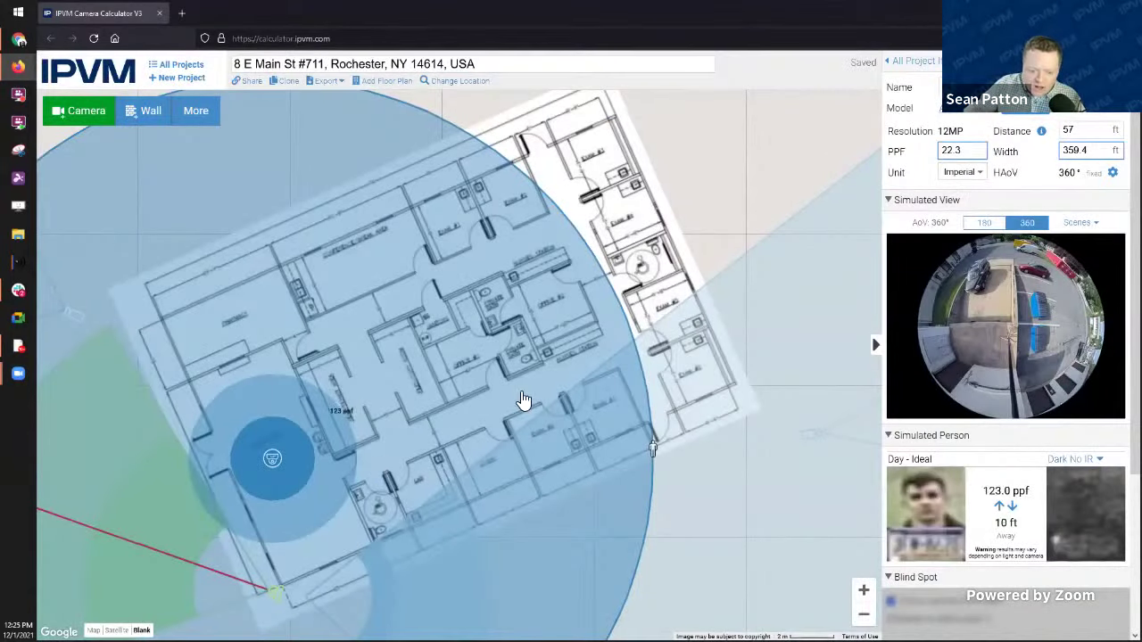
Step: Shrink the fisheye camera's coverage radius to 20 ft
{"action": "left_click_drag", "start_coordinate": [654, 464], "coordinate": [378, 460]}
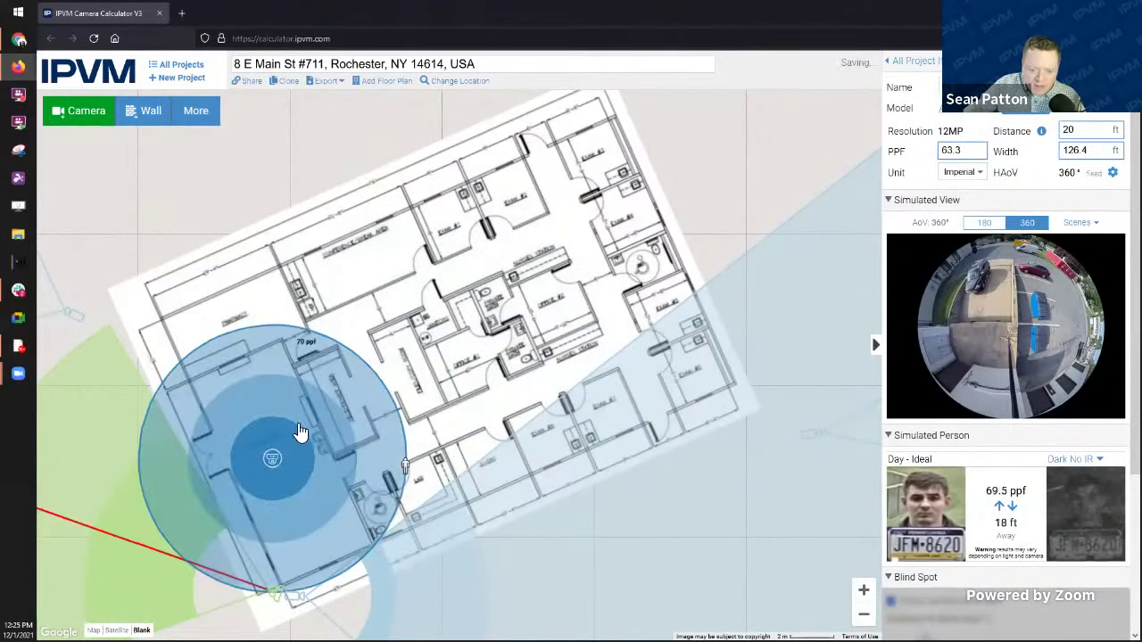
{"action": "left_click", "coordinate": [275, 466]}
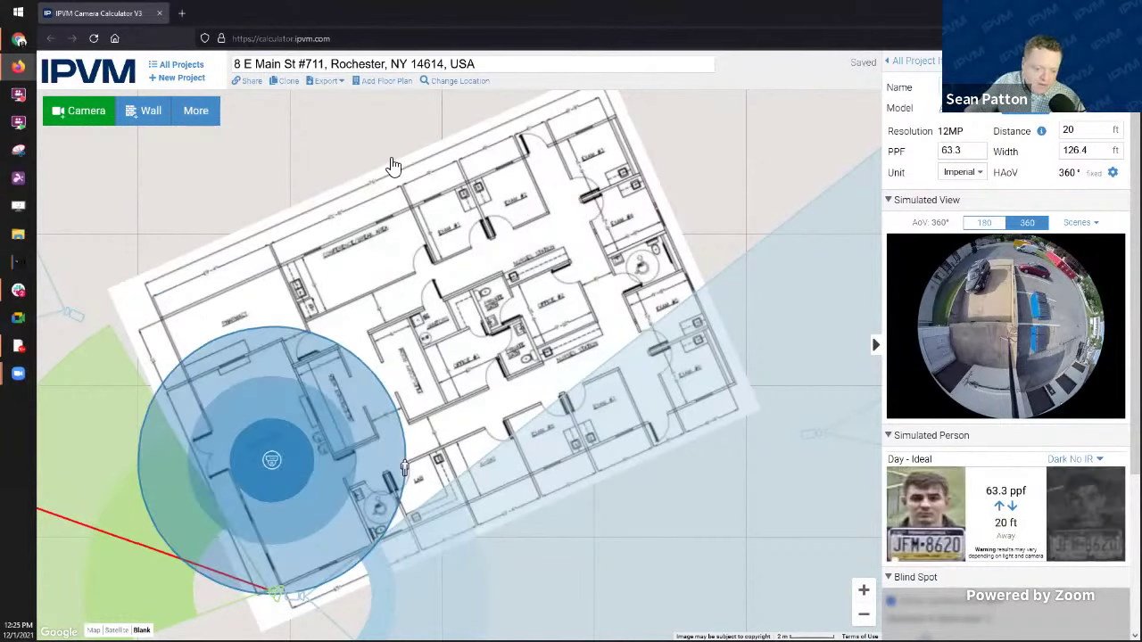
{"action": "left_click_drag", "start_coordinate": [308, 145], "coordinate": [372, 117]}
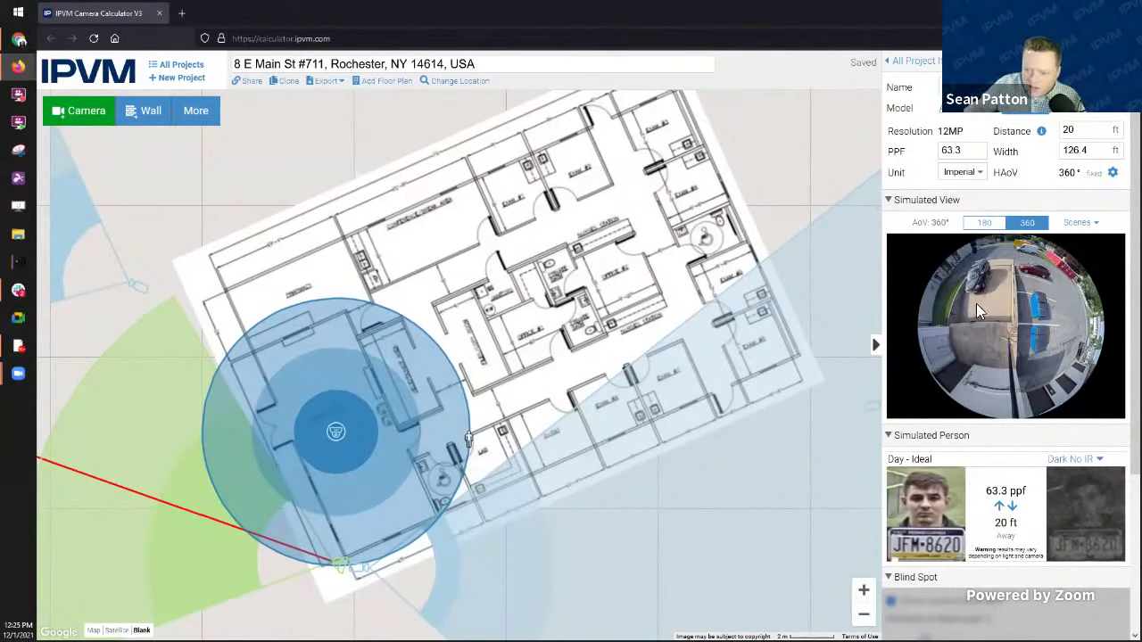
Step: Preview 180° and 360° coverage with the overhead parking-lot scene, then shift the camera slightly right
{"action": "left_click", "coordinate": [989, 226]}
{"action": "left_click", "coordinate": [1029, 225]}
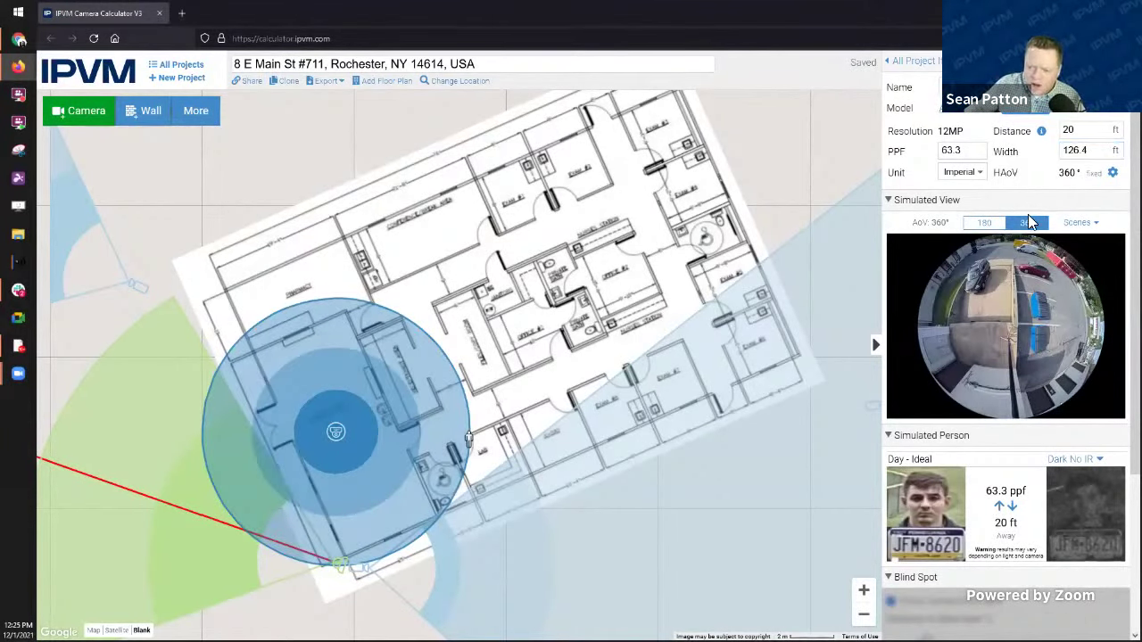
{"action": "left_click", "coordinate": [1080, 222]}
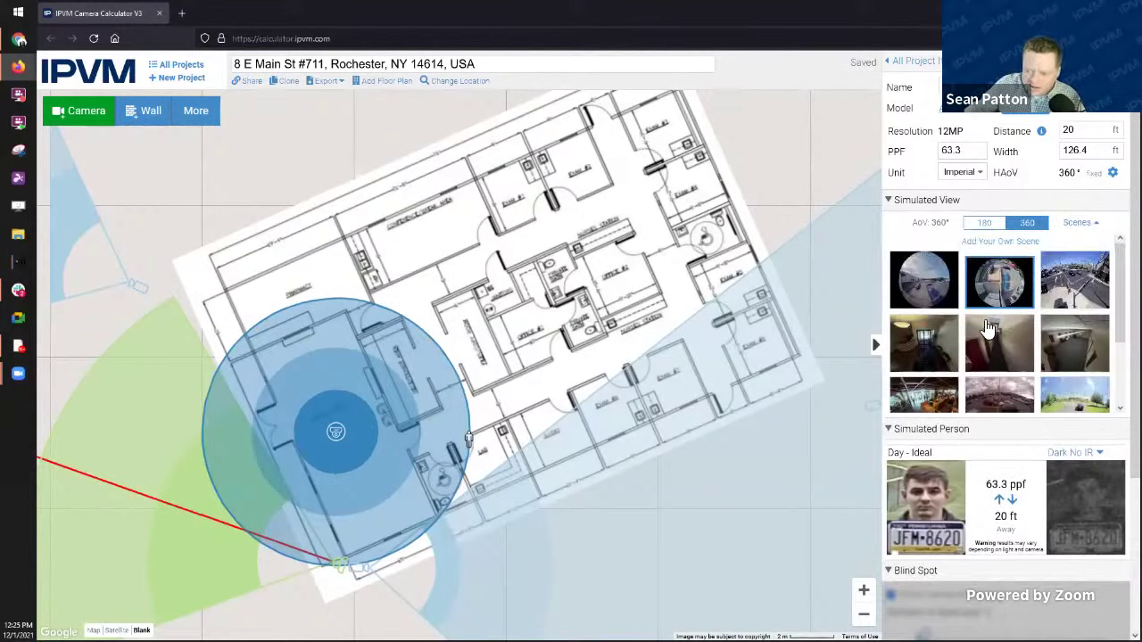
{"action": "scroll", "coordinate": [990, 321], "scroll_direction": "down", "scroll_amount": 2}
{"action": "left_click", "coordinate": [994, 285]}
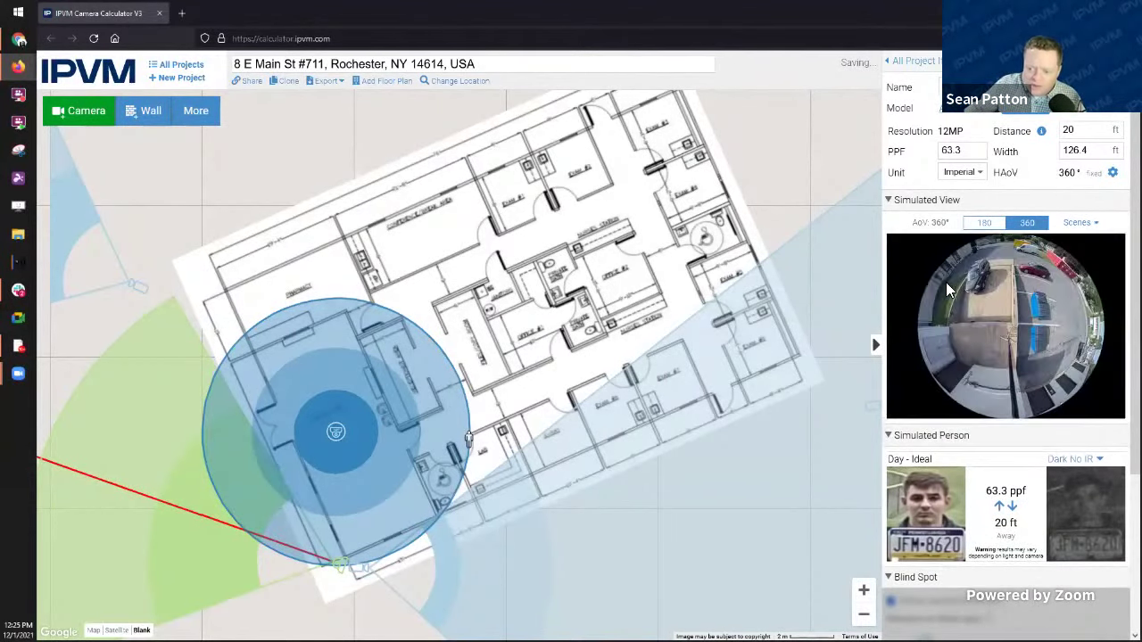
{"action": "left_click", "coordinate": [987, 229]}
{"action": "left_click", "coordinate": [1037, 224]}
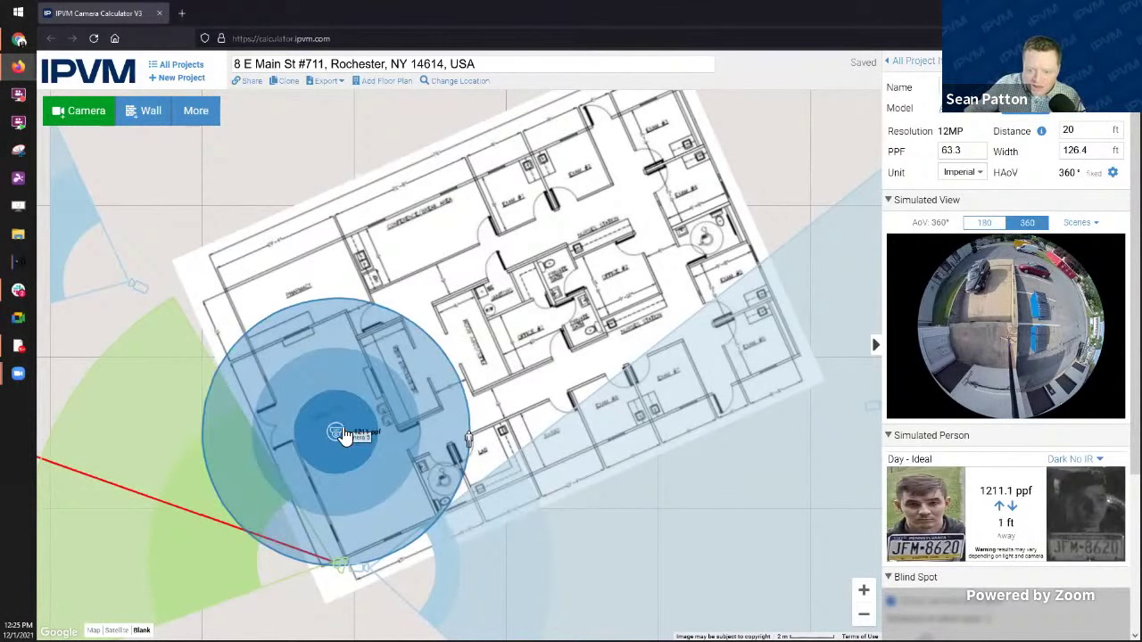
{"action": "left_click_drag", "start_coordinate": [343, 435], "coordinate": [370, 436]}
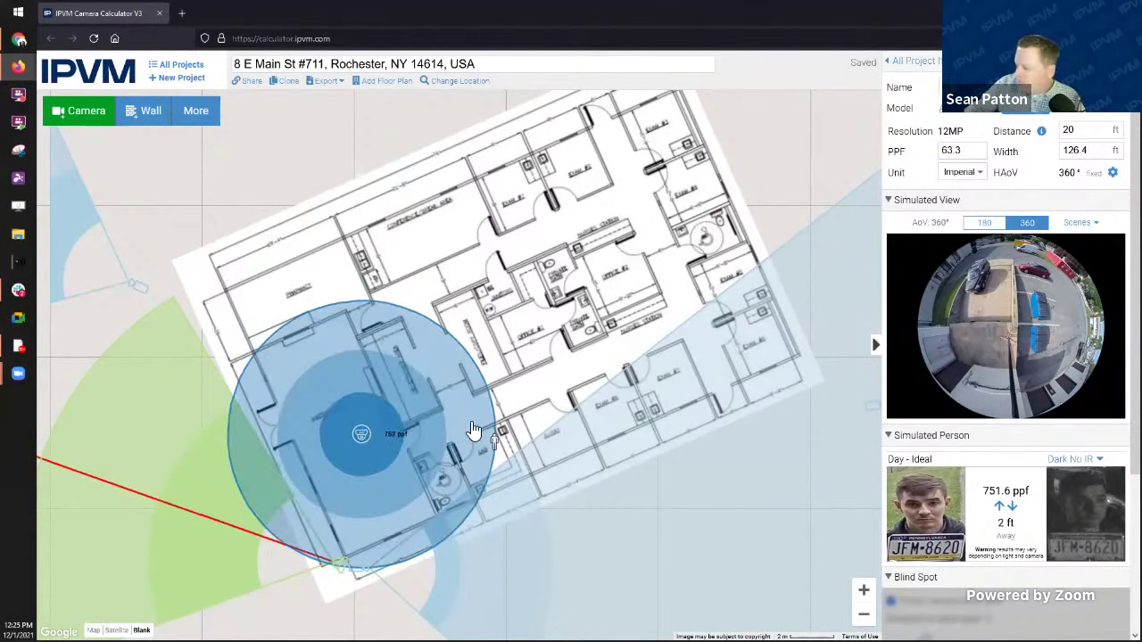
Step: Duplicate the fisheye camera and move the copy into the upper-right rooms
{"action": "left_click_drag", "start_coordinate": [355, 436], "coordinate": [349, 439]}
{"action": "right_click", "coordinate": [350, 439]}
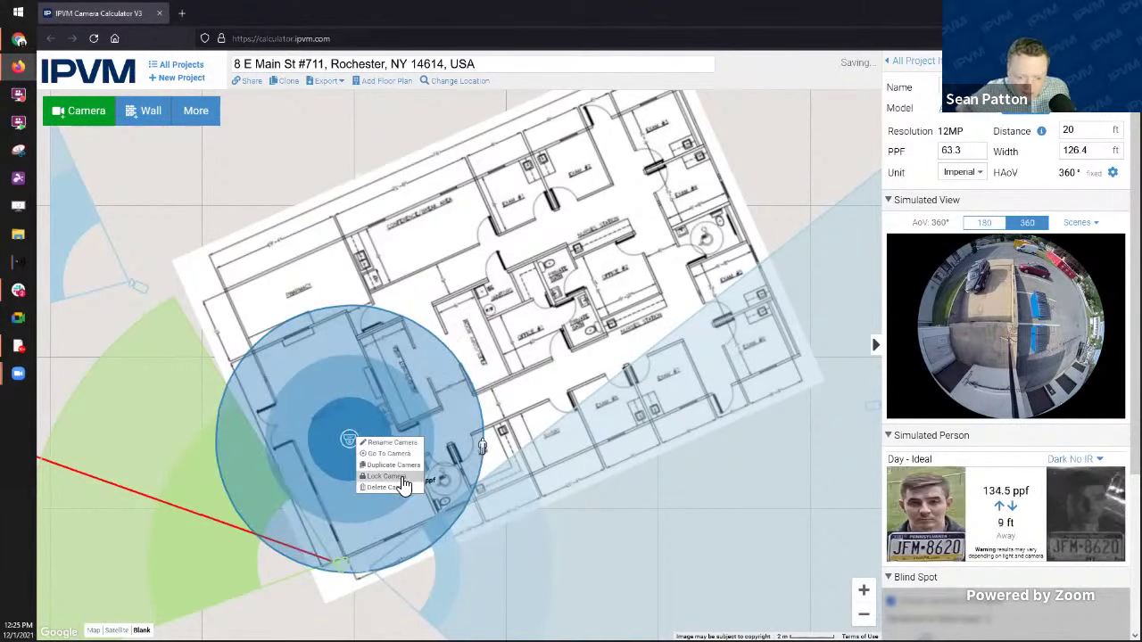
{"action": "left_click", "coordinate": [392, 465]}
{"action": "left_click_drag", "start_coordinate": [457, 361], "coordinate": [636, 200]}
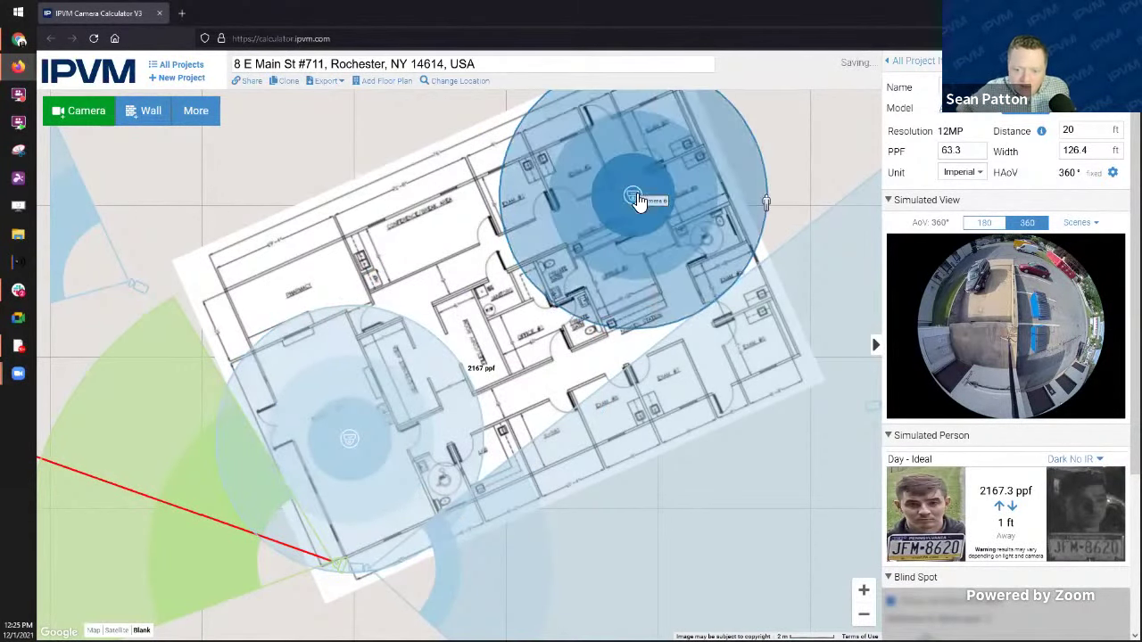
Step: Add Camera 7 near the right edge, re-aim the bottom camera to 57 ft, and choose Camera 7's model
{"action": "left_click", "coordinate": [79, 116]}
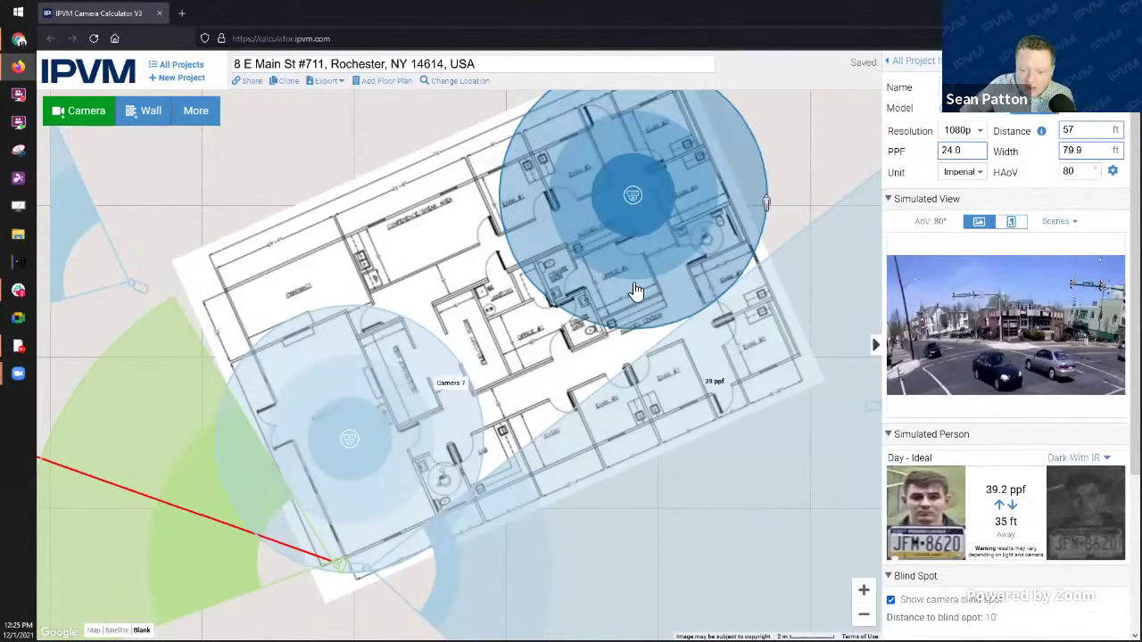
{"action": "left_click_drag", "start_coordinate": [448, 373], "coordinate": [687, 319]}
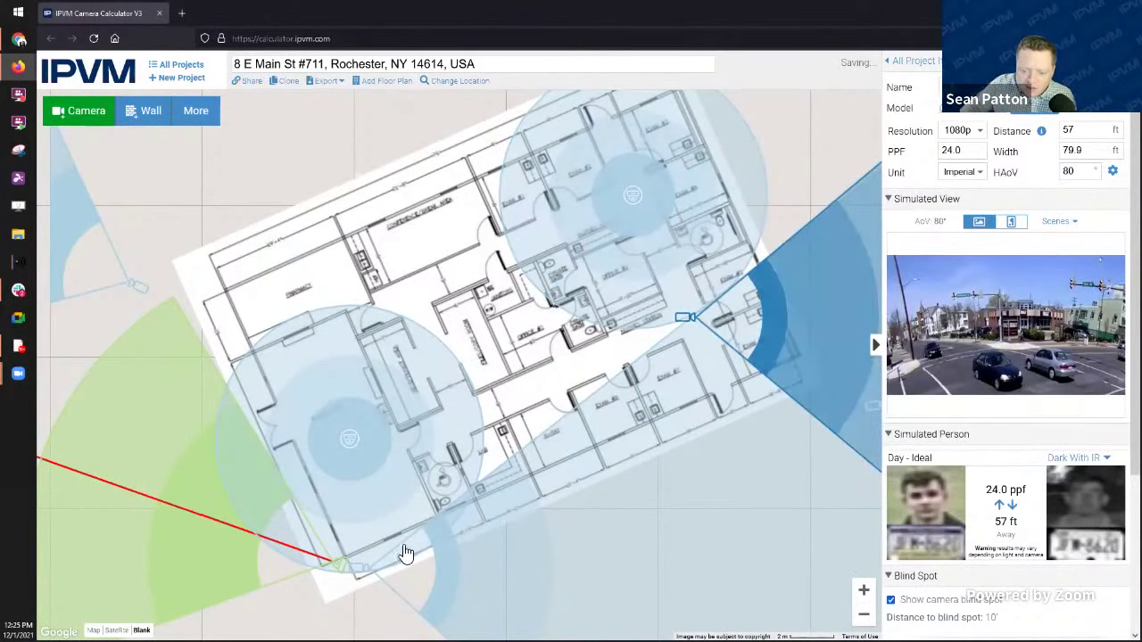
{"action": "left_click", "coordinate": [367, 571]}
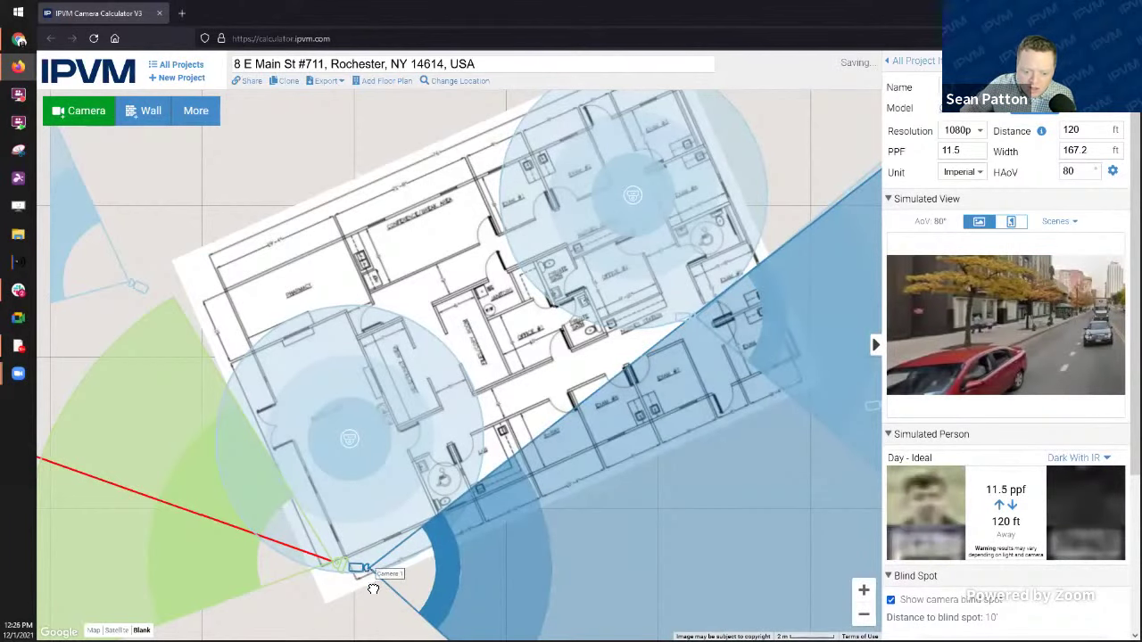
{"action": "left_click_drag", "start_coordinate": [373, 590], "coordinate": [692, 304]}
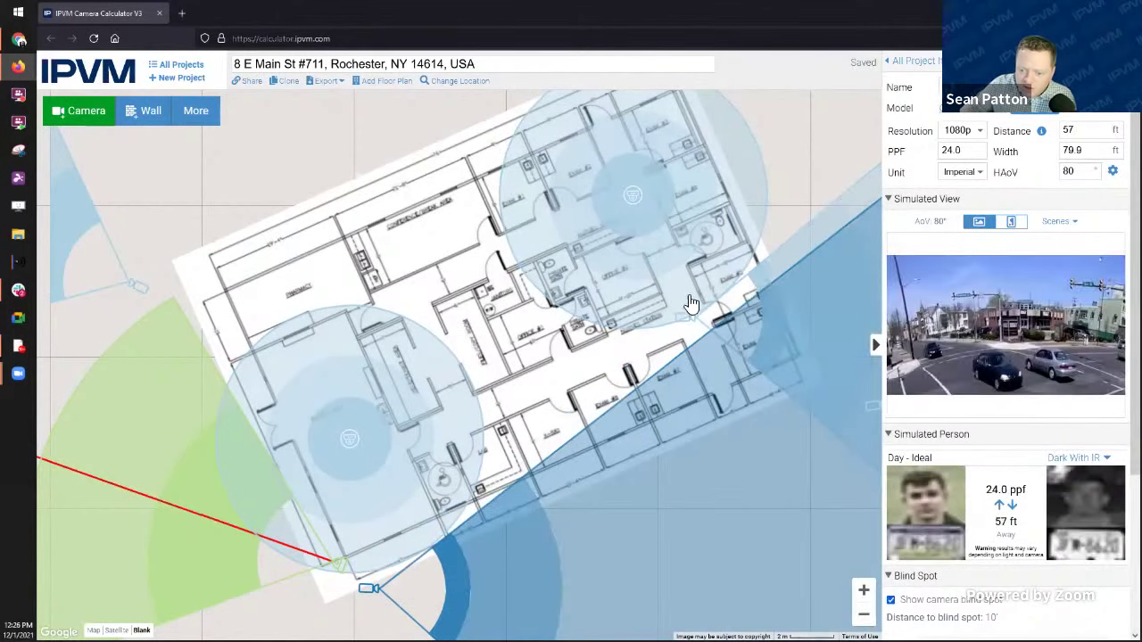
{"action": "left_click", "coordinate": [687, 314]}
{"action": "left_click", "coordinate": [1053, 114]}
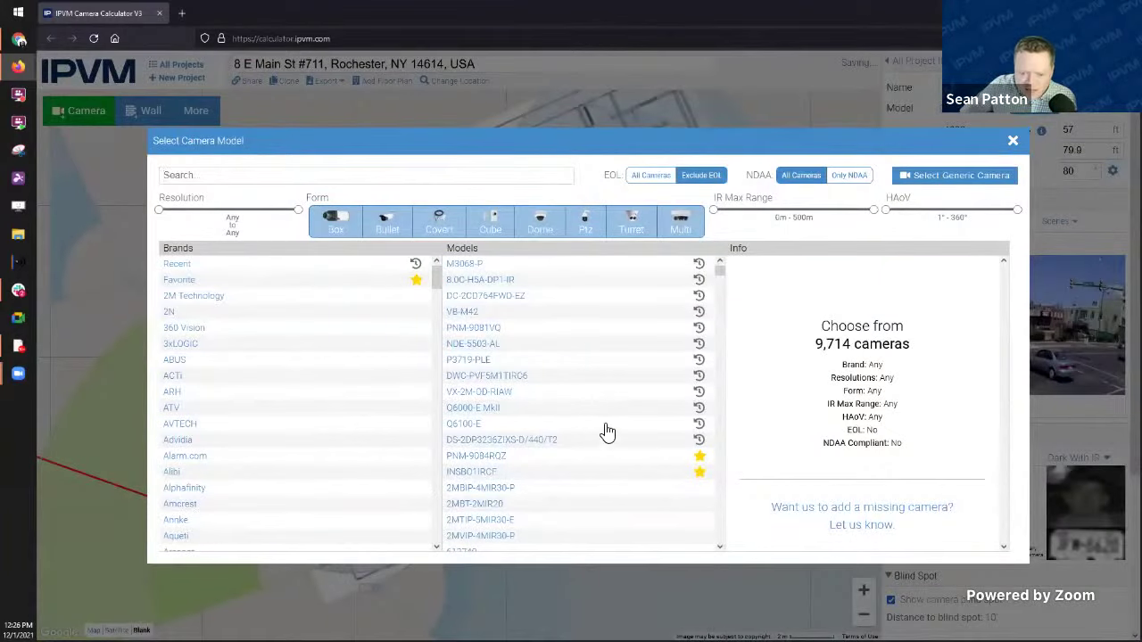
Step: Filter the models to the 86 Multi form cameras and show the Hanwha PNM-9081VQ's four-imager details
{"action": "left_click", "coordinate": [491, 330]}
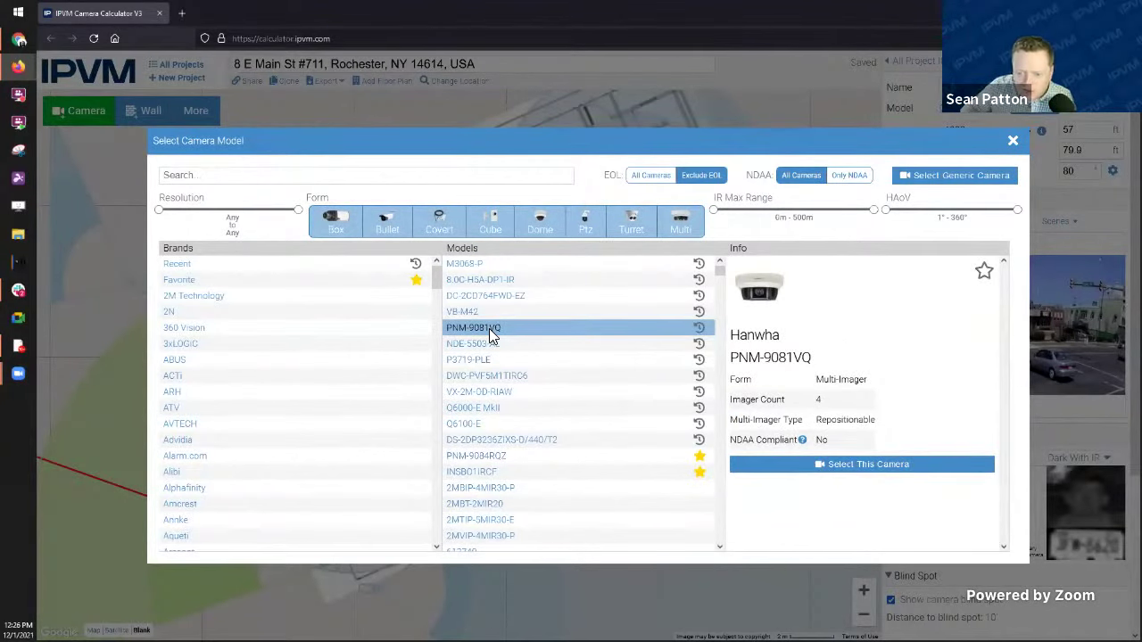
{"action": "left_click", "coordinate": [692, 230]}
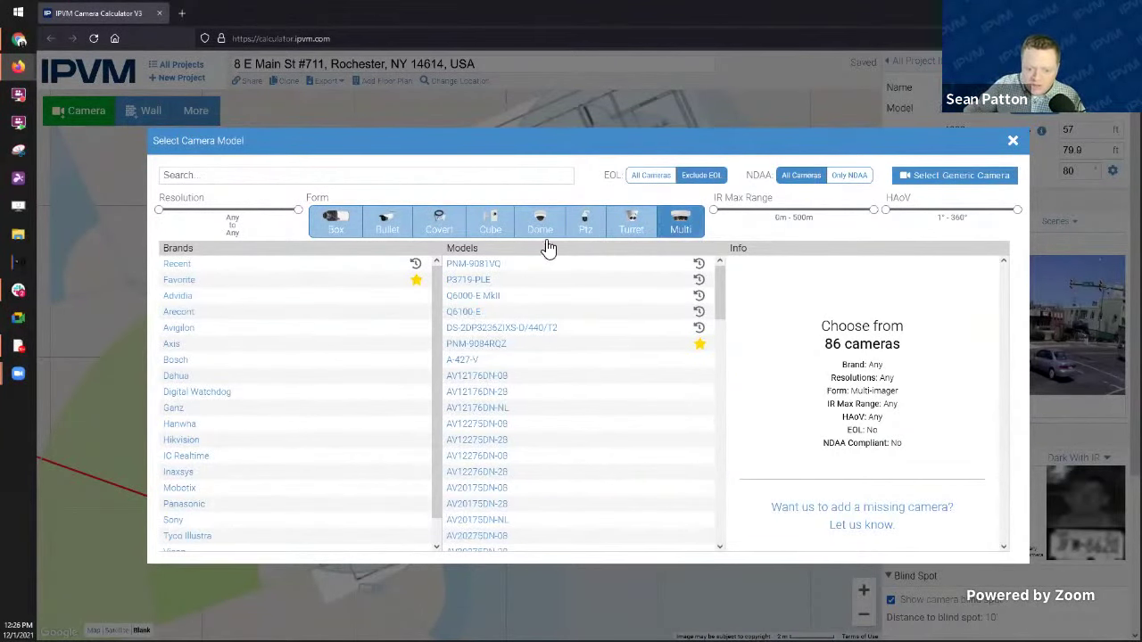
{"action": "left_click", "coordinate": [479, 263]}
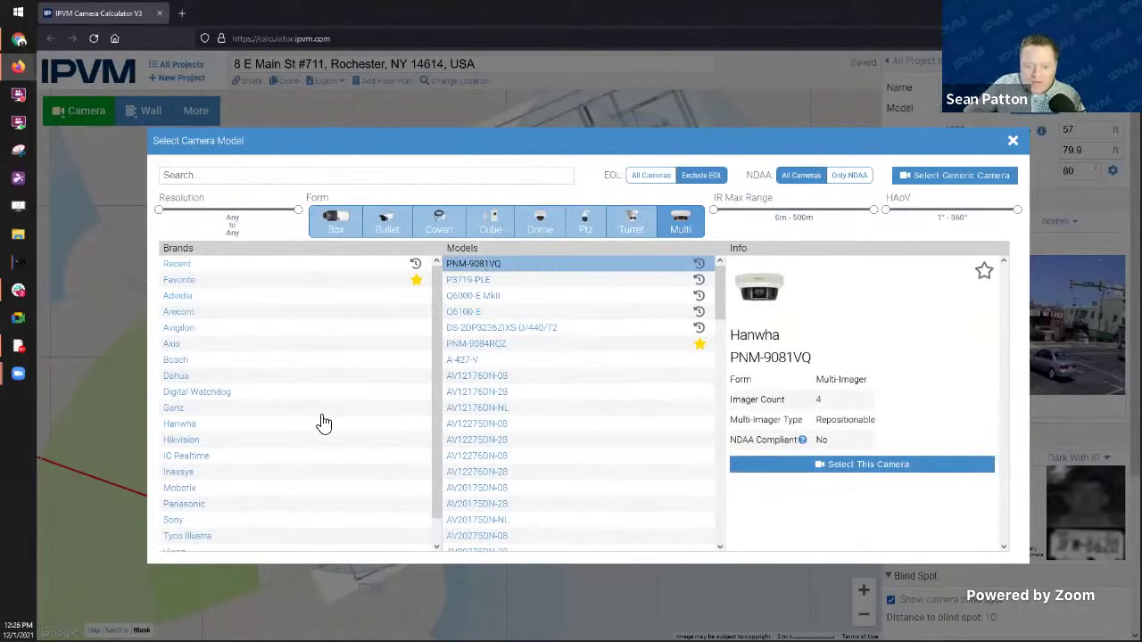
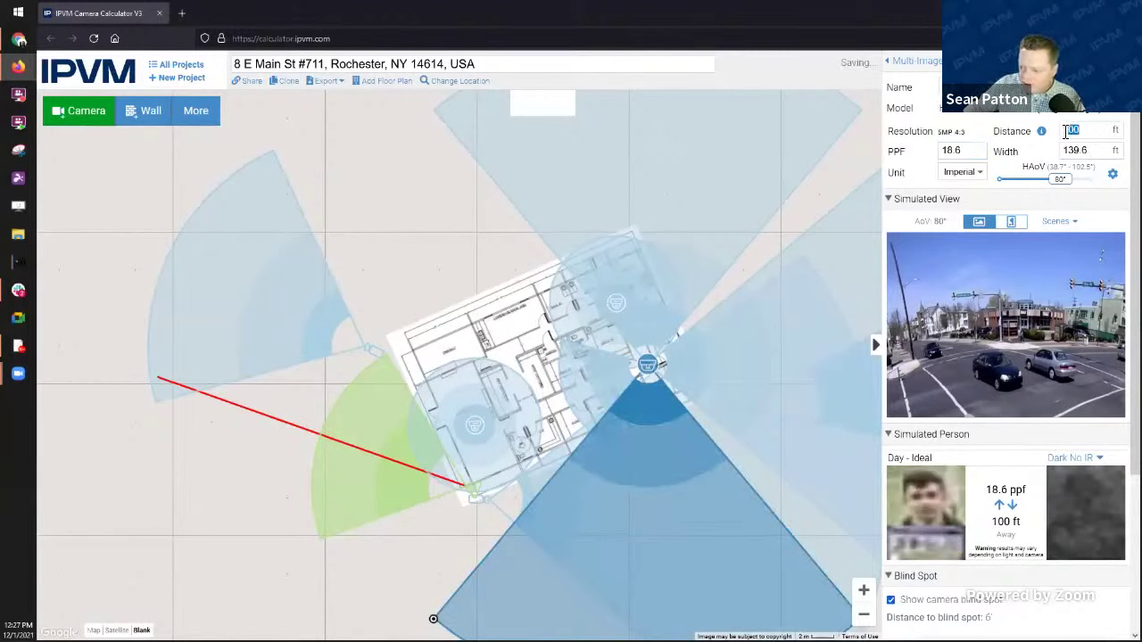
Step: Try a 20 ft Distance for the dome camera, reverting to 100 ft twice
{"action": "type", "text": "20"}
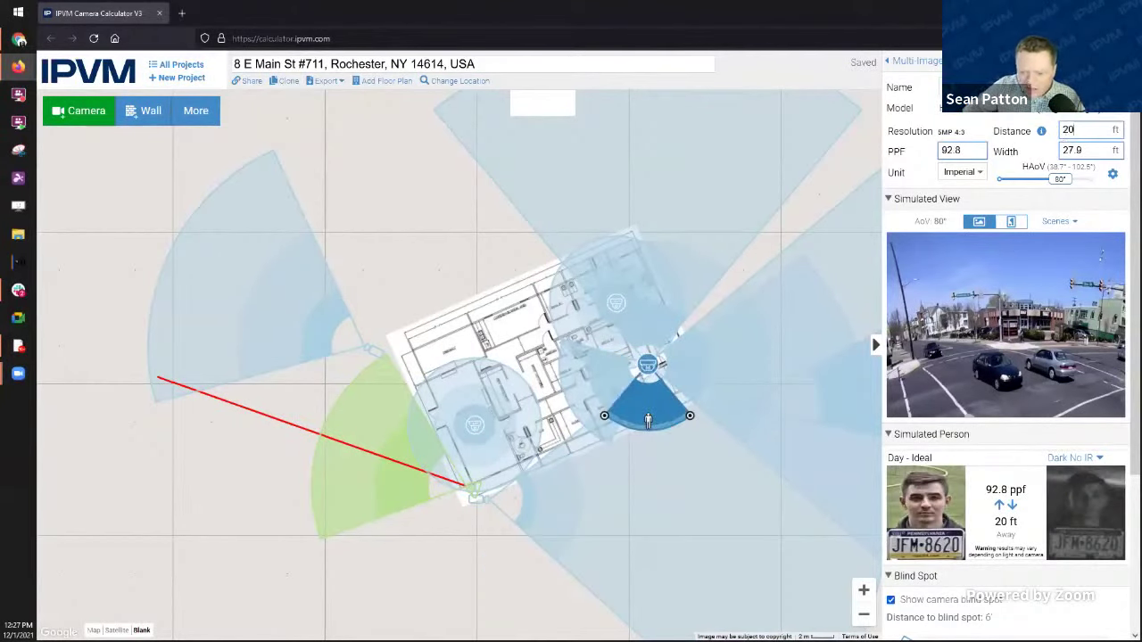
{"action": "key", "text": "ctrl+z"}
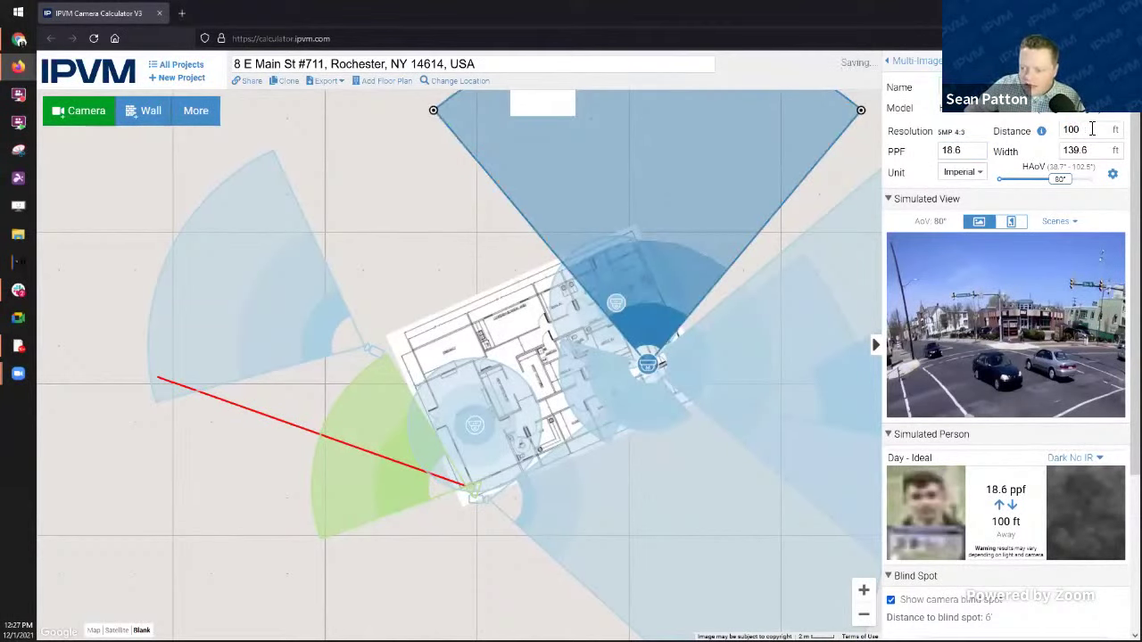
{"action": "type", "text": "20"}
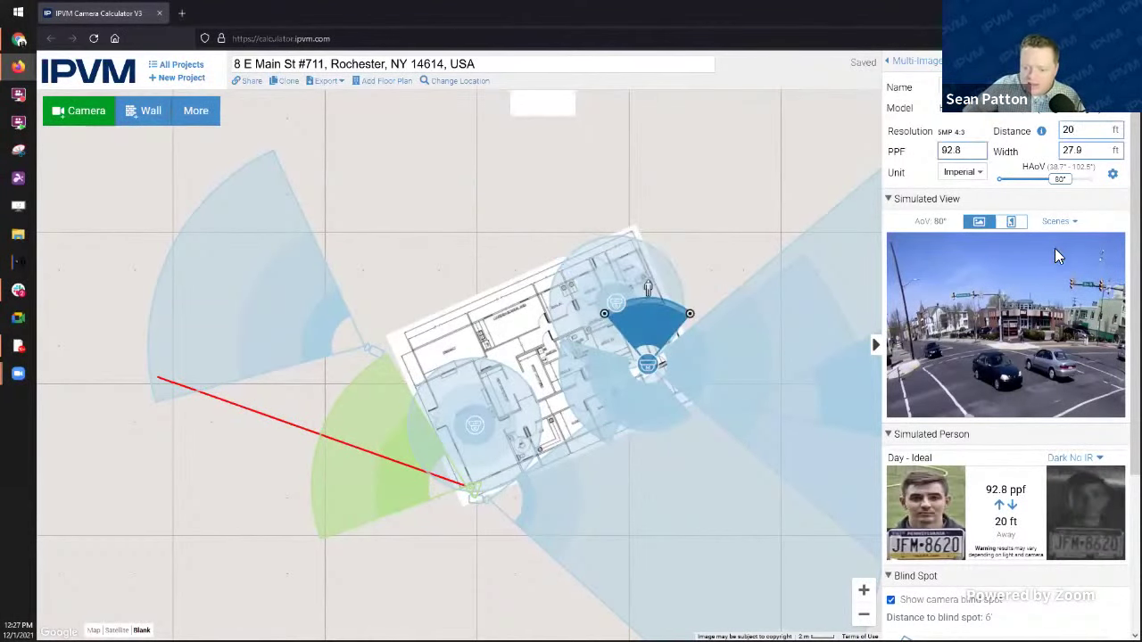
{"action": "key", "text": "ctrl+z"}
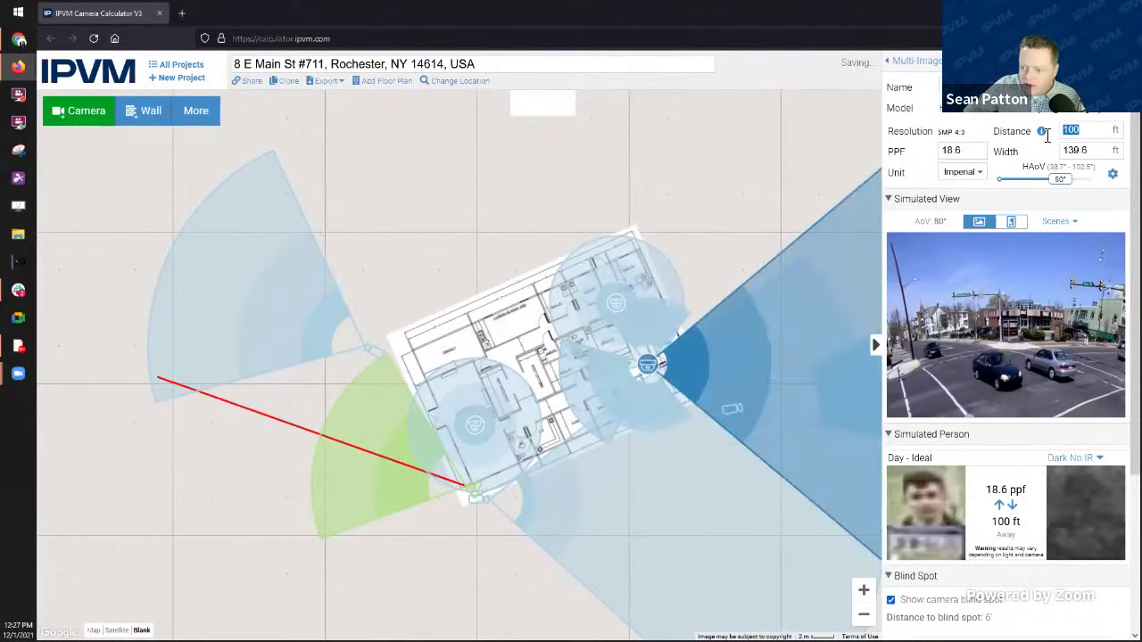
{"action": "mouse_move", "coordinate": [1044, 134]}
{"action": "type", "text": "20"}
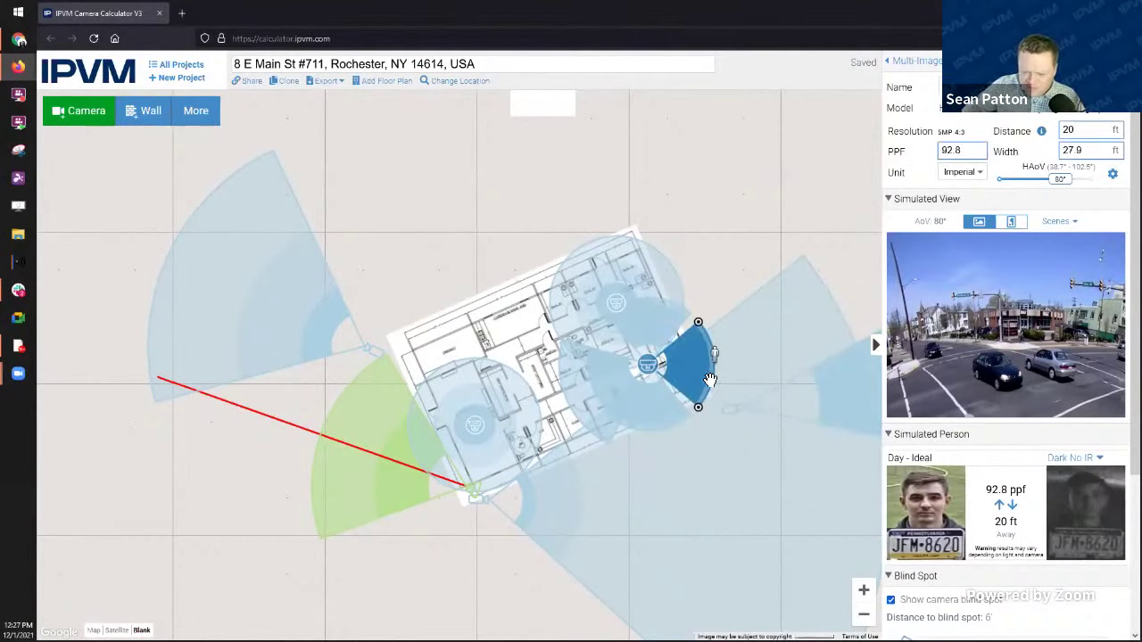
{"action": "scroll", "coordinate": [529, 303], "scroll_direction": "up", "scroll_amount": 3}
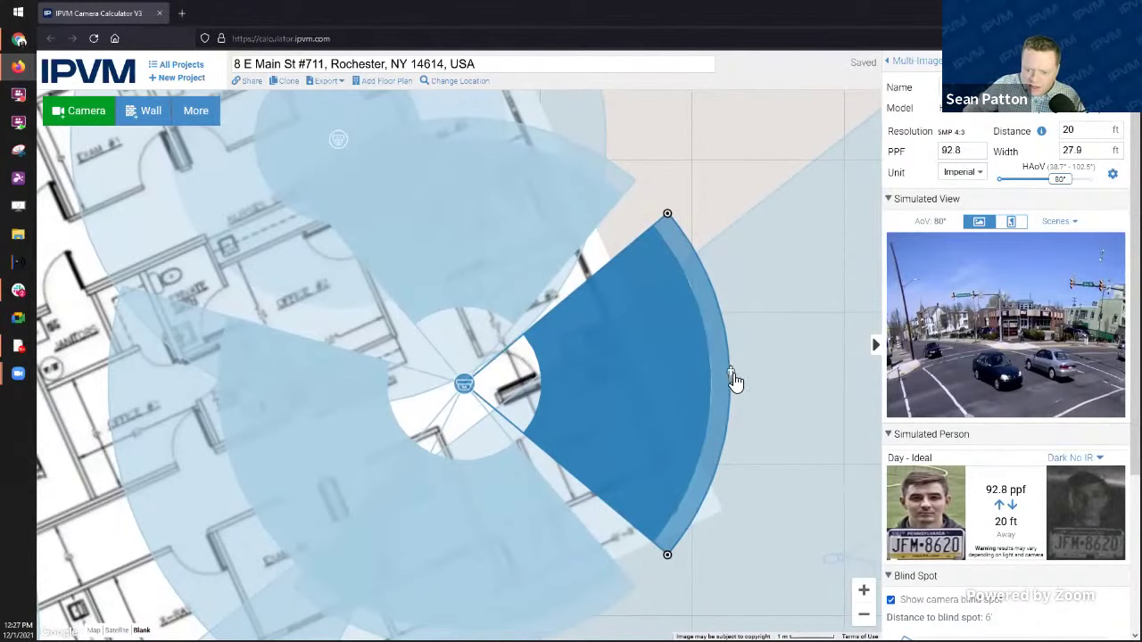
Step: Drag the right-hand dome camera's cone to aim lower-left at 45 ft, giving 41.0 PPF
{"action": "left_click_drag", "start_coordinate": [731, 378], "coordinate": [559, 387]}
{"action": "left_click", "coordinate": [517, 583]}
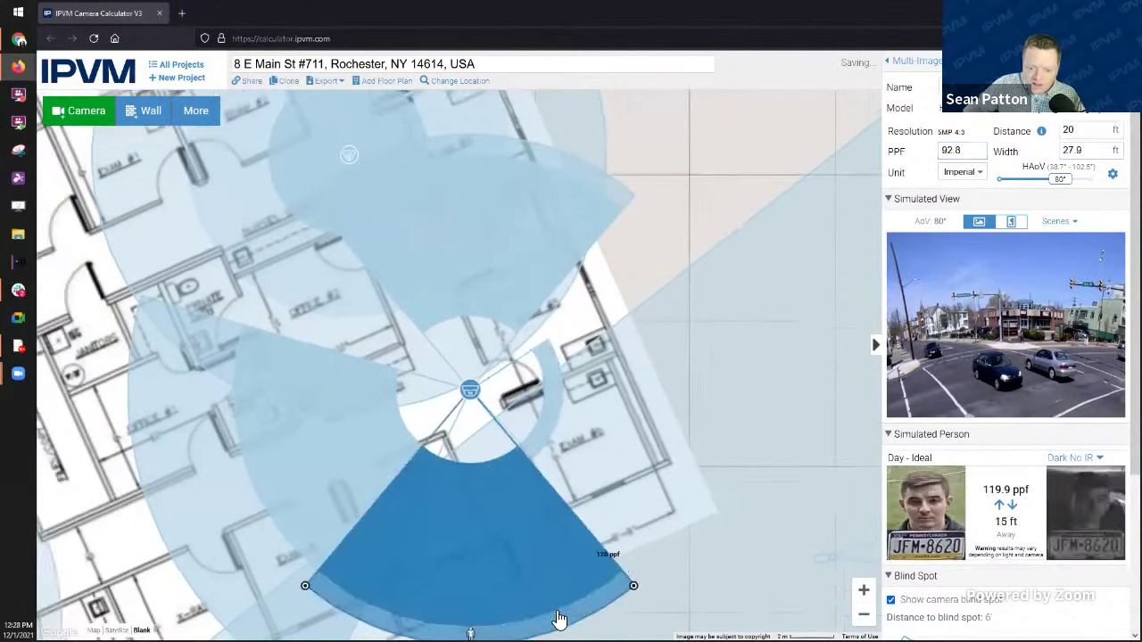
{"action": "scroll", "coordinate": [546, 586], "scroll_direction": "down", "scroll_amount": 2}
{"action": "left_click_drag", "start_coordinate": [558, 588], "coordinate": [584, 546]}
{"action": "left_click", "coordinate": [362, 546]}
{"action": "left_click_drag", "start_coordinate": [383, 531], "coordinate": [263, 603]}
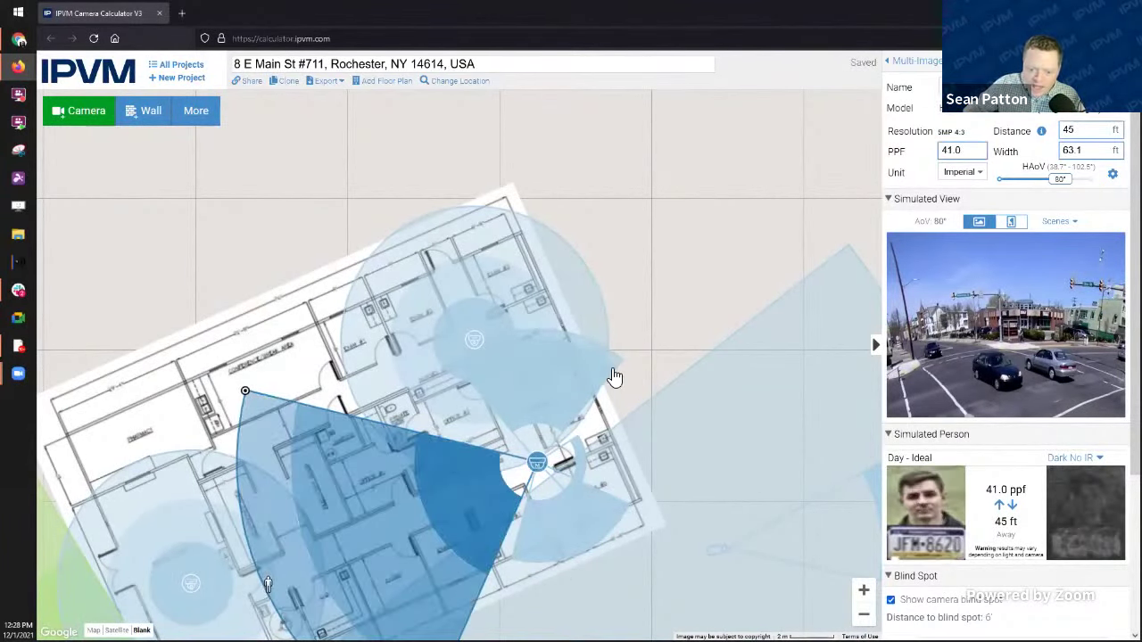
{"action": "scroll", "coordinate": [678, 268], "scroll_direction": "up", "scroll_amount": 1}
{"action": "scroll", "coordinate": [664, 226], "scroll_direction": "down", "scroll_amount": 2}
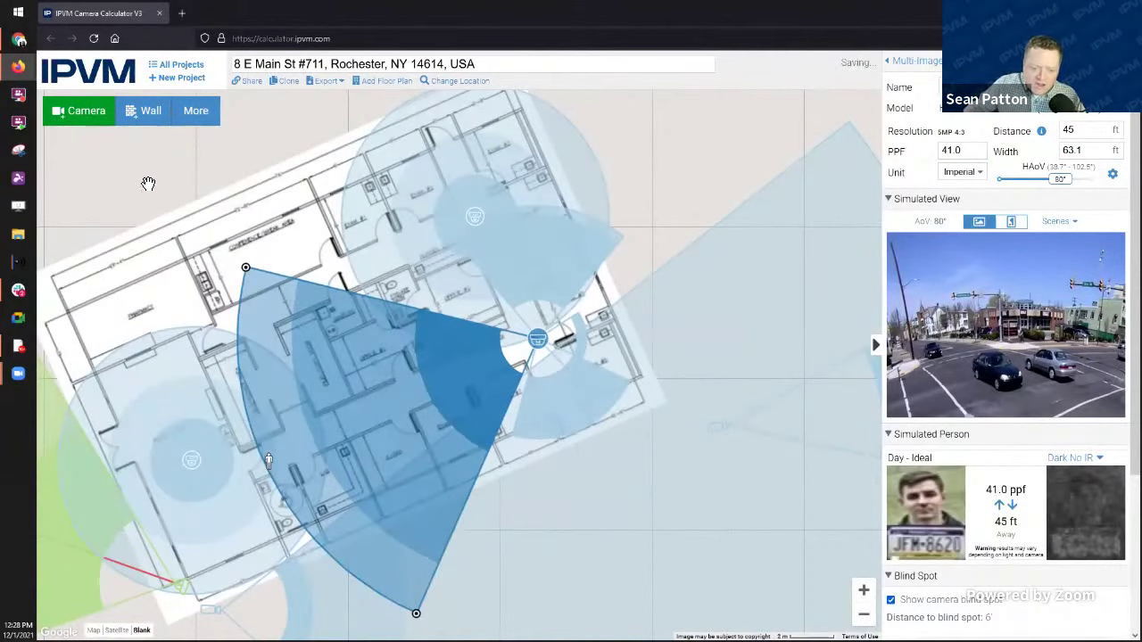
{"action": "left_click_drag", "start_coordinate": [146, 184], "coordinate": [319, 161]}
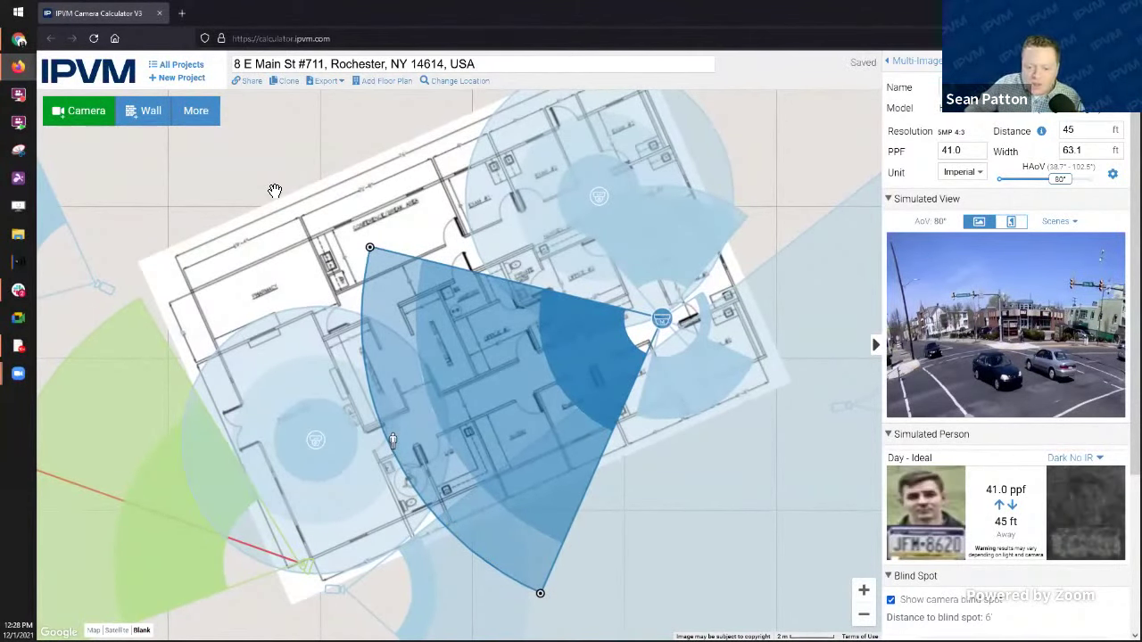
Step: Trace the first wall around the corridor corners and close it at its starting corner
{"action": "left_click", "coordinate": [150, 118]}
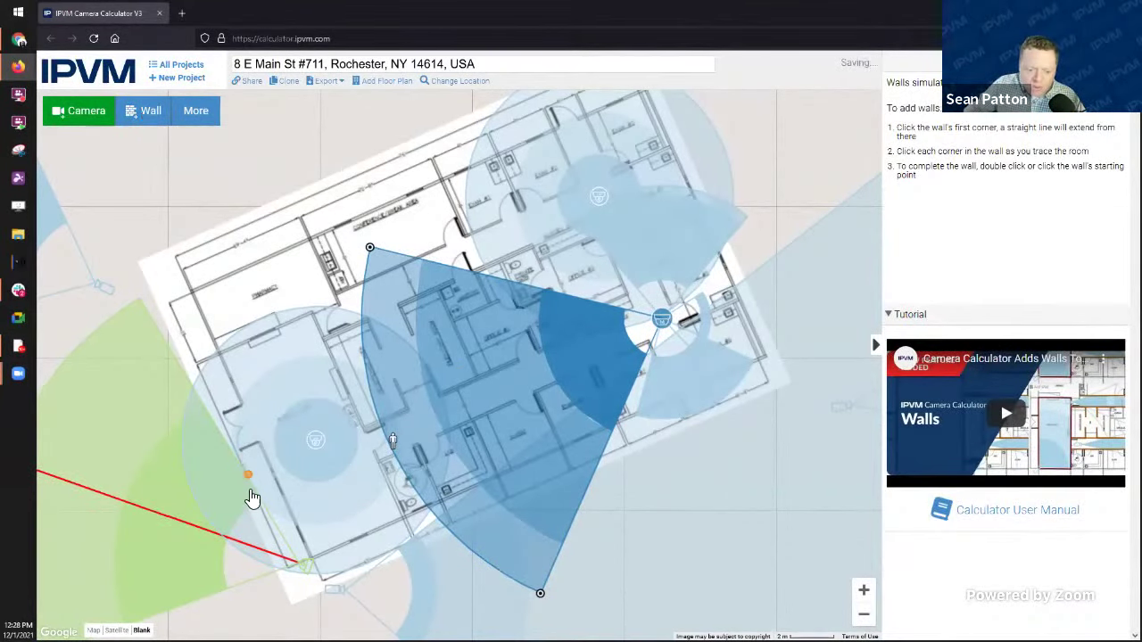
{"action": "left_click", "coordinate": [245, 404]}
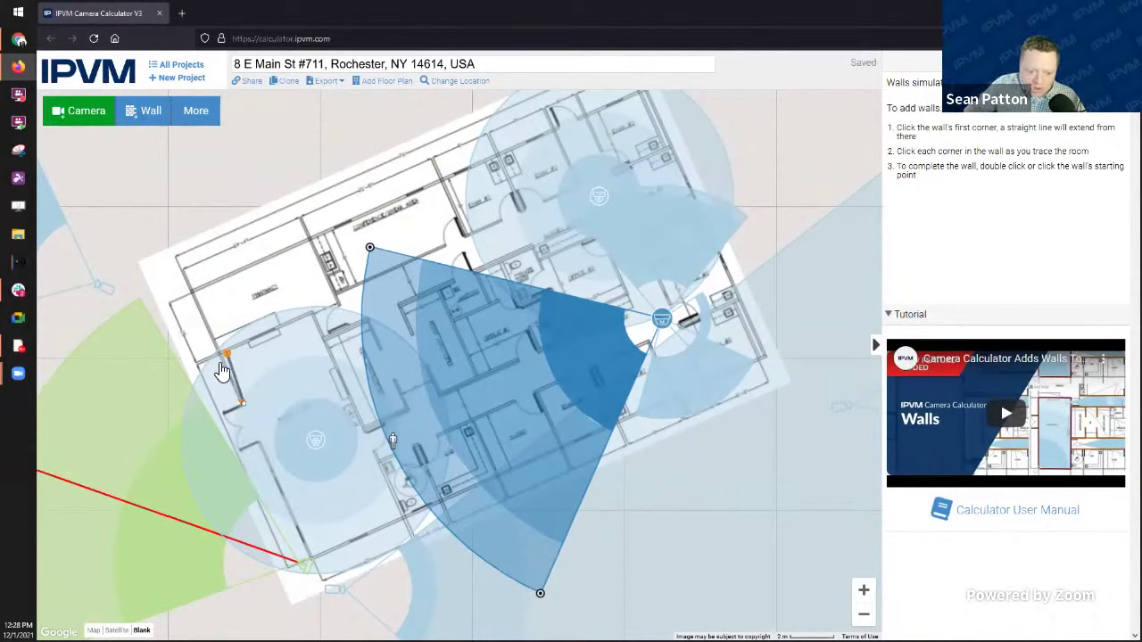
{"action": "double_click", "coordinate": [219, 355]}
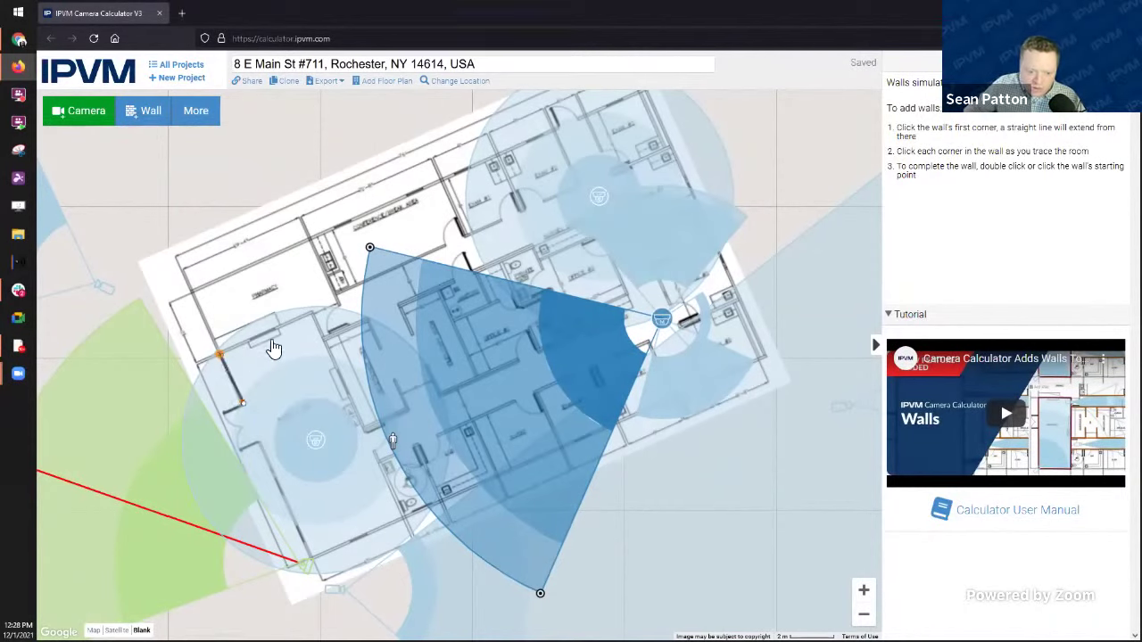
{"action": "left_click", "coordinate": [312, 316]}
{"action": "left_click", "coordinate": [368, 430]}
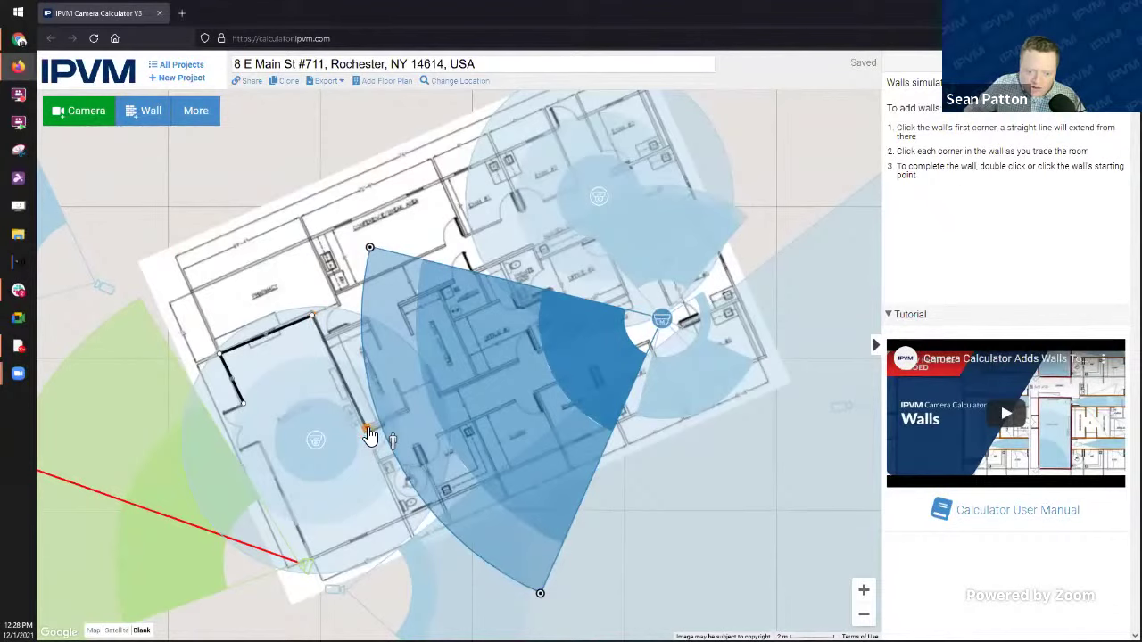
{"action": "left_click", "coordinate": [635, 316]}
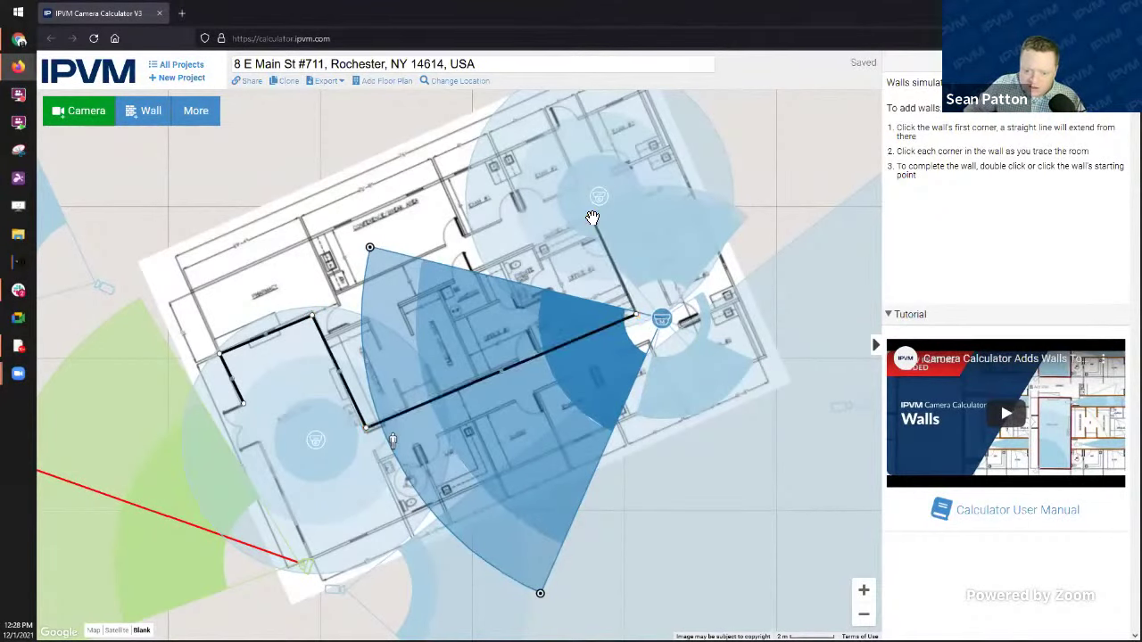
{"action": "left_click", "coordinate": [590, 218]}
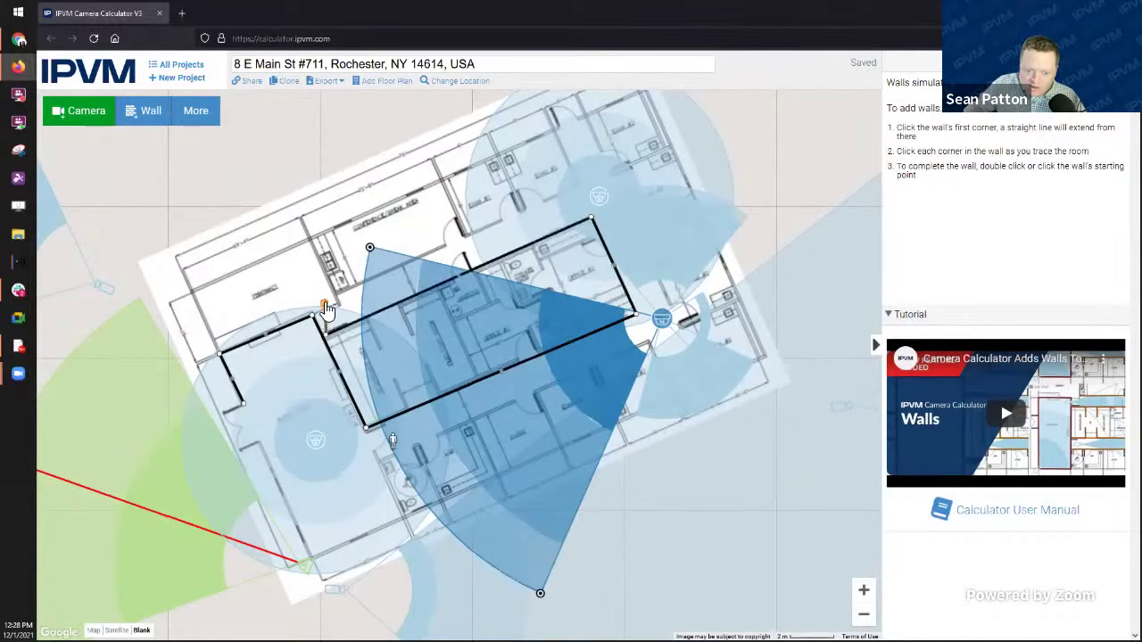
{"action": "left_click", "coordinate": [315, 316]}
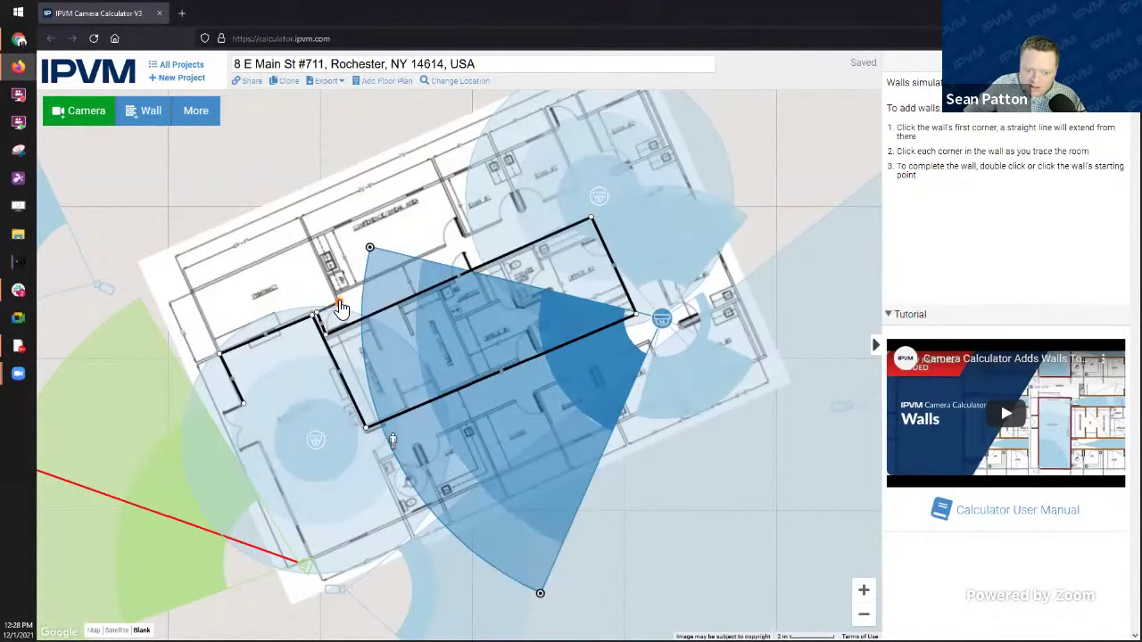
Step: Trace a second wall along the top, right and lower corridors, closing it on its start point
{"action": "left_click", "coordinate": [339, 302]}
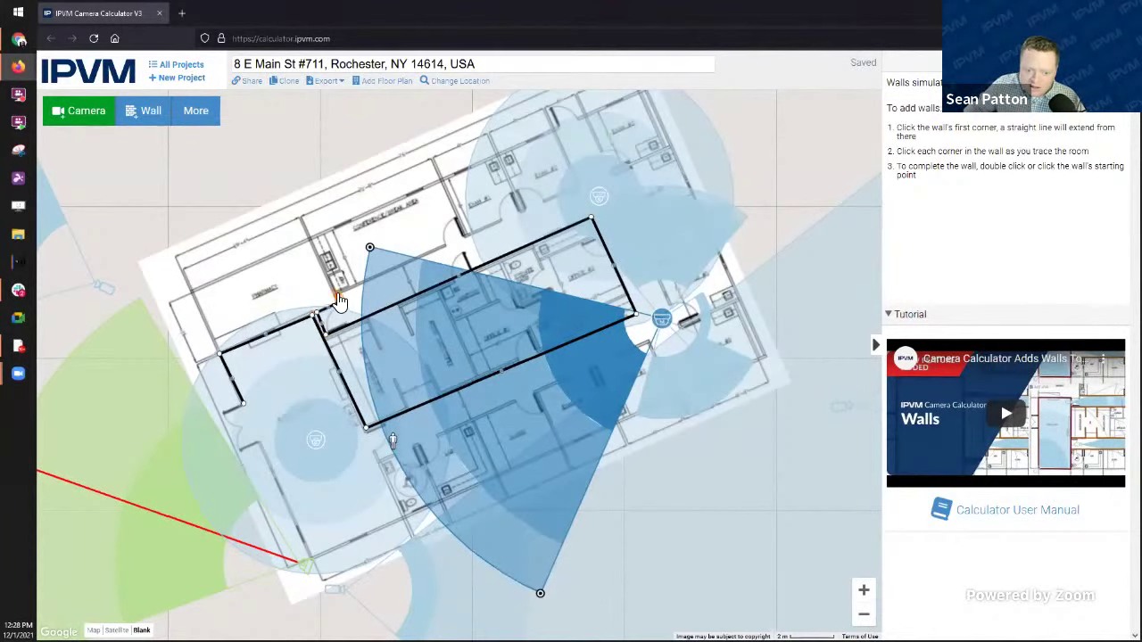
{"action": "left_click", "coordinate": [576, 184]}
{"action": "left_click", "coordinate": [554, 131]}
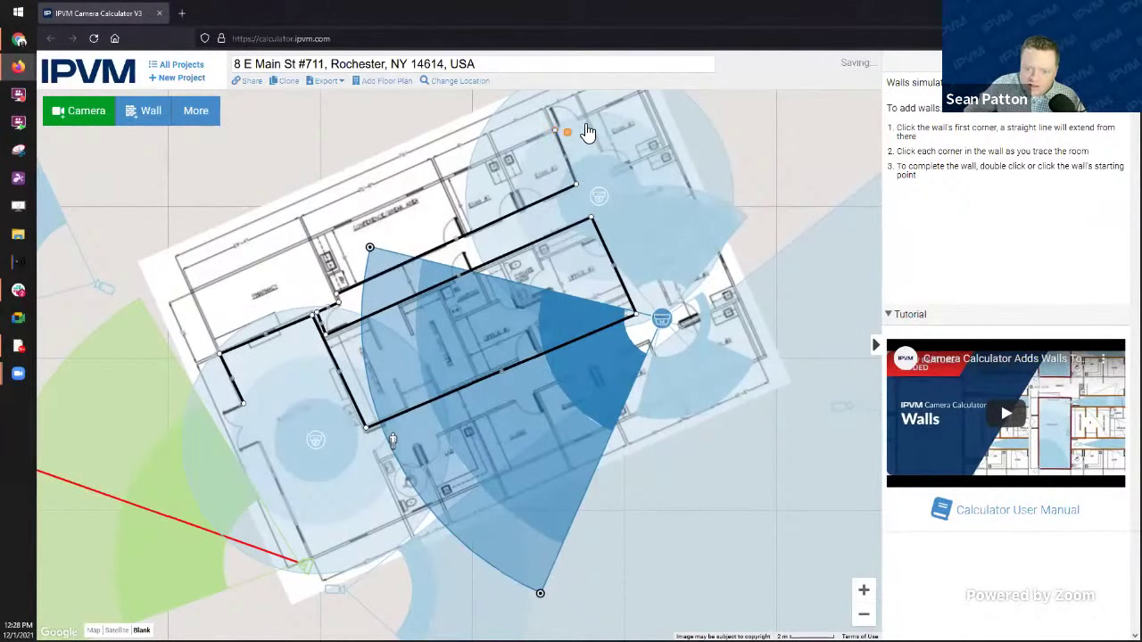
{"action": "left_click", "coordinate": [584, 117]}
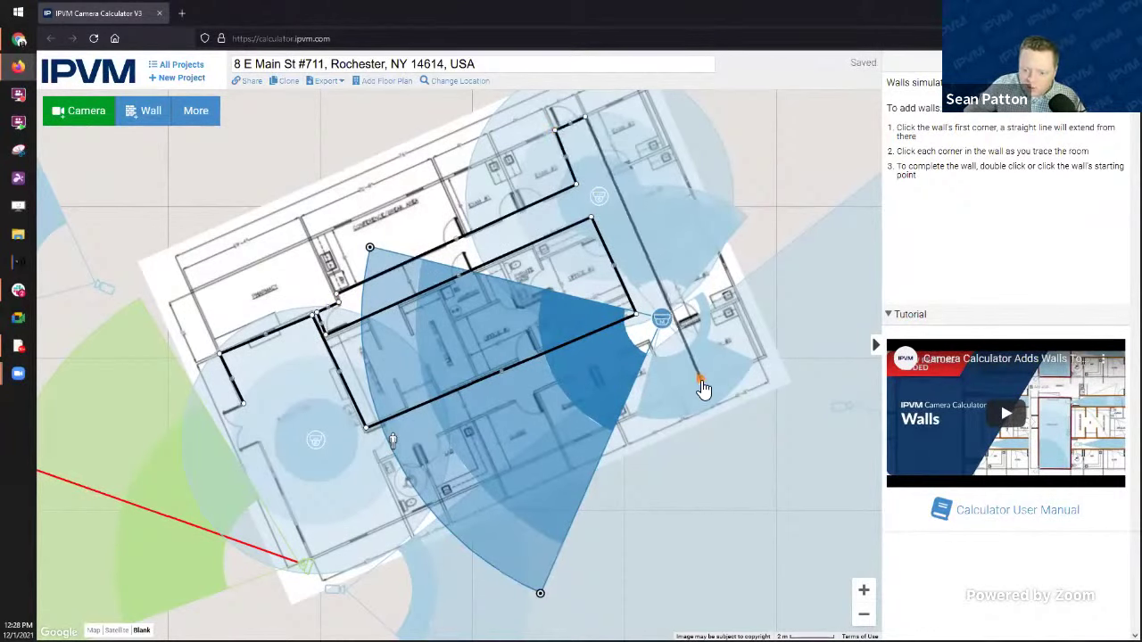
{"action": "left_click", "coordinate": [702, 382]}
{"action": "left_click", "coordinate": [674, 395]}
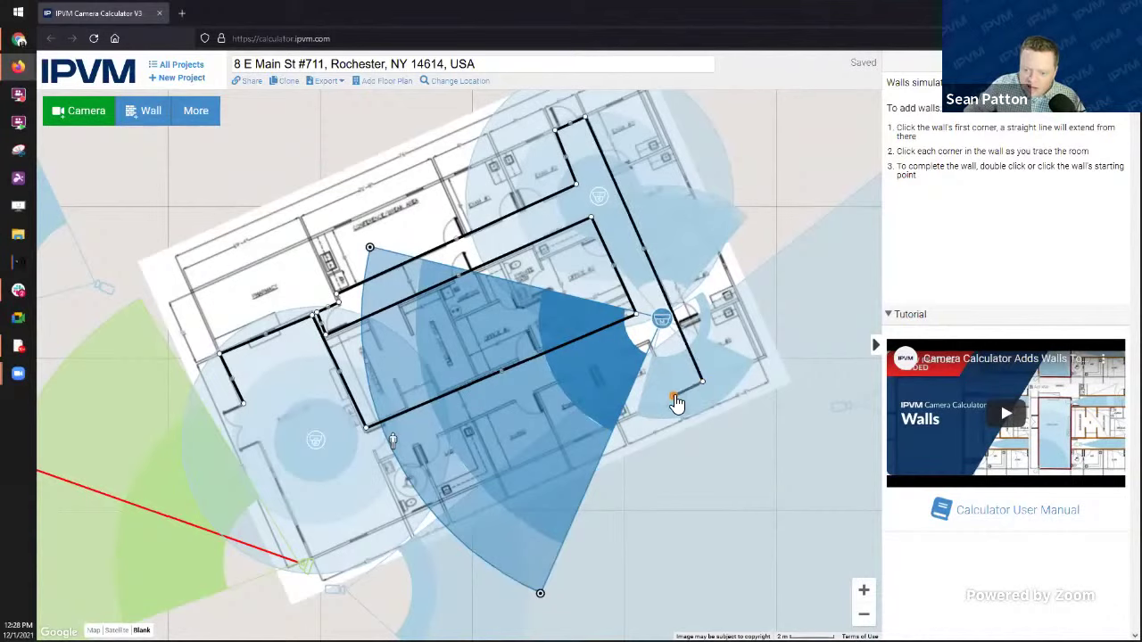
{"action": "left_click", "coordinate": [648, 345]}
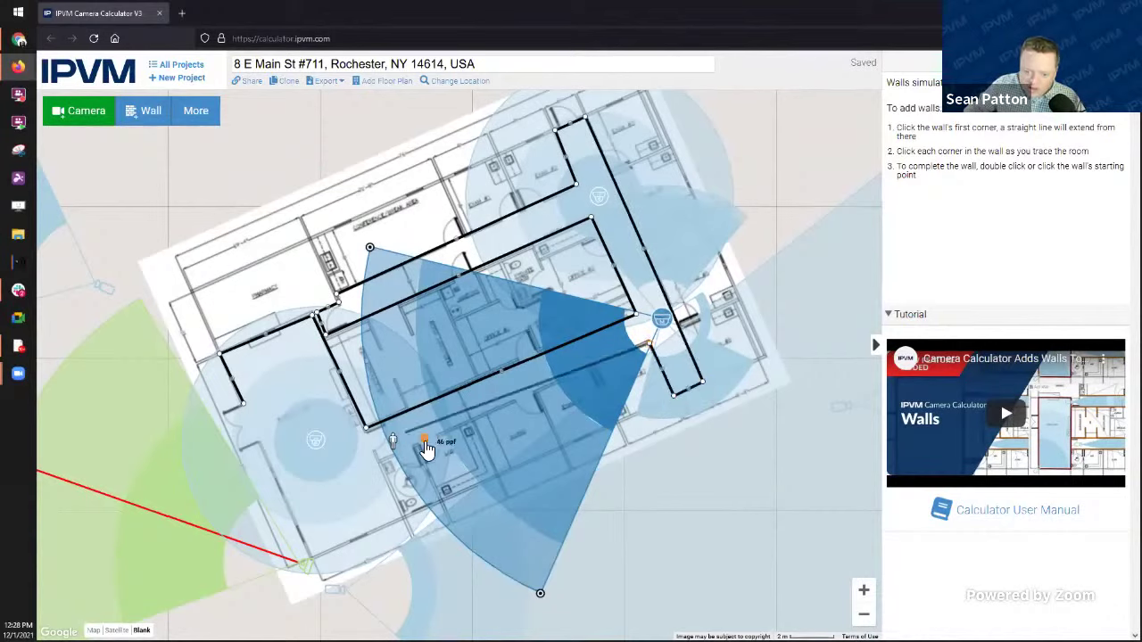
{"action": "left_click", "coordinate": [381, 461]}
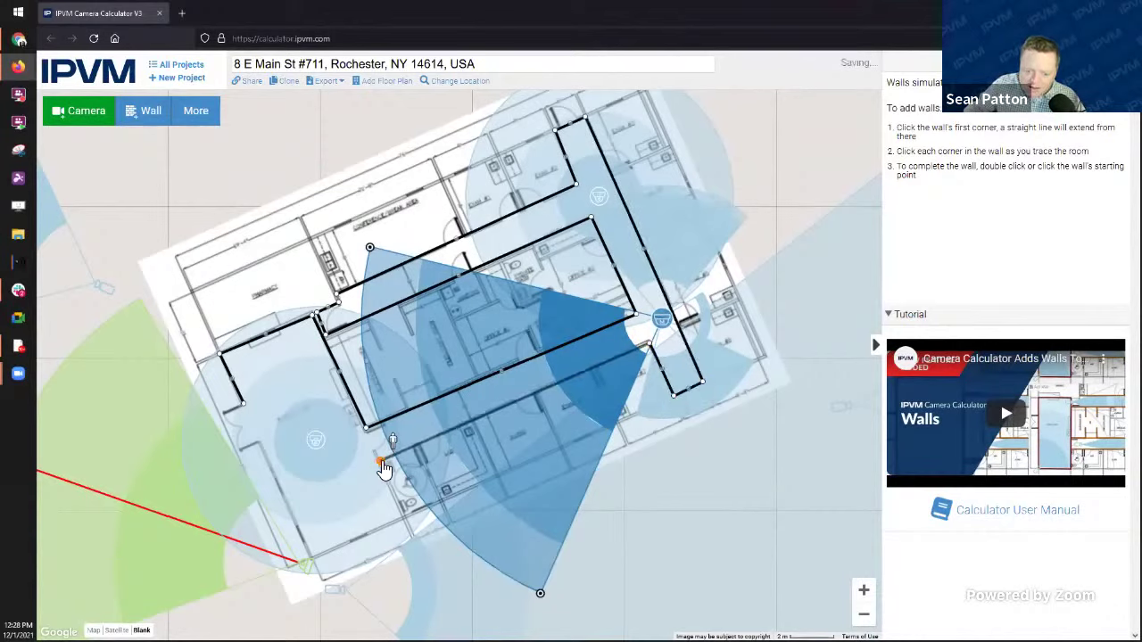
{"action": "left_click", "coordinate": [404, 515]}
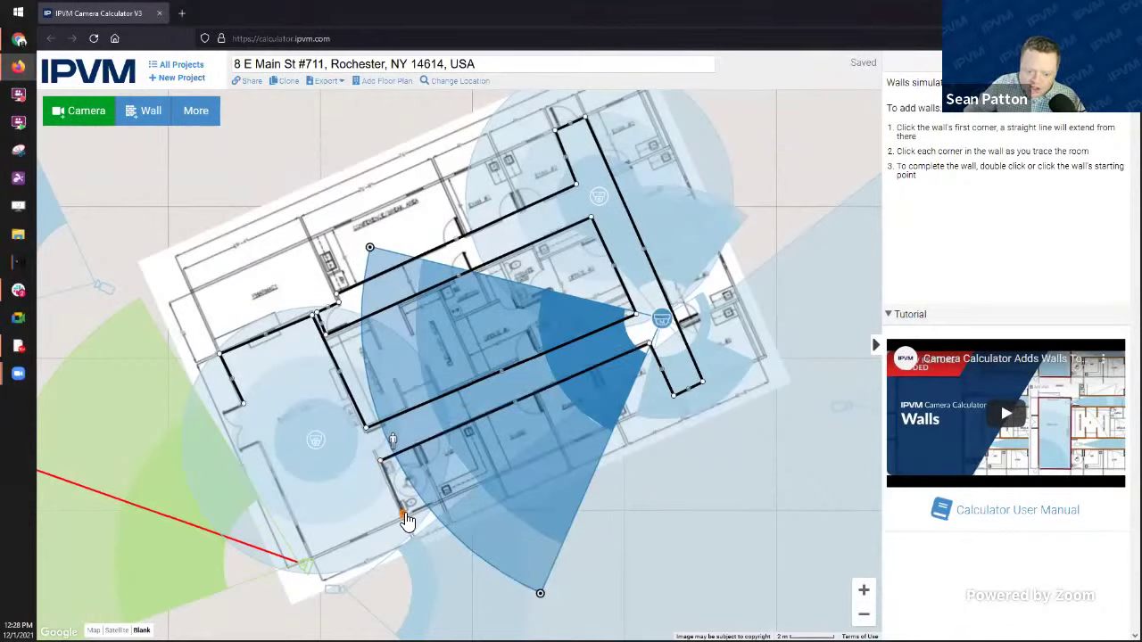
{"action": "left_click", "coordinate": [311, 554]}
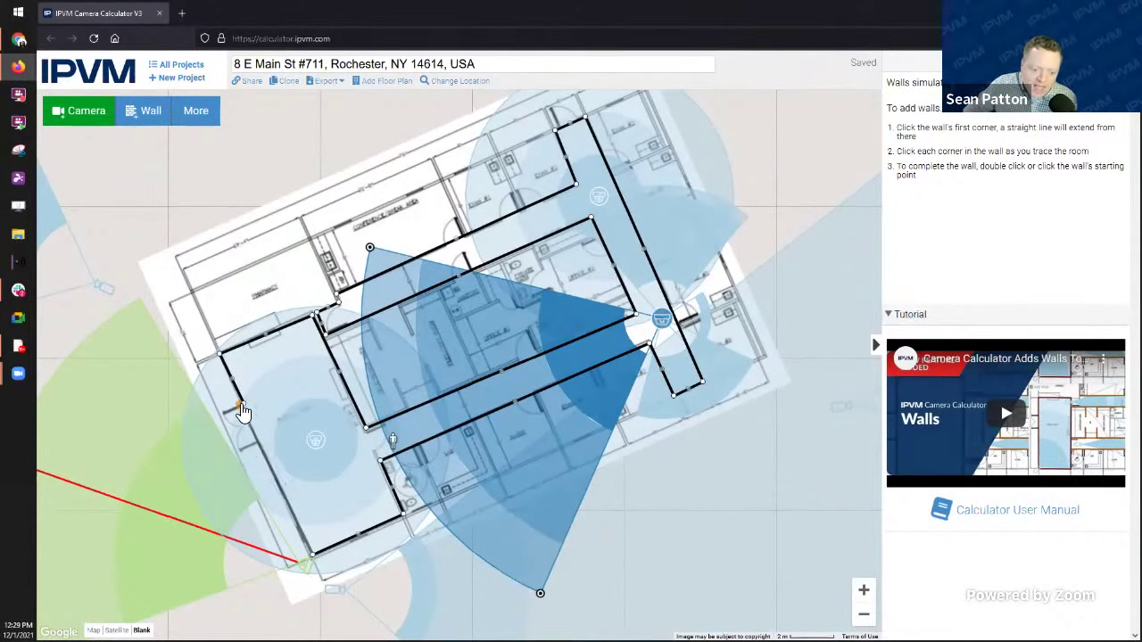
{"action": "left_click", "coordinate": [244, 408]}
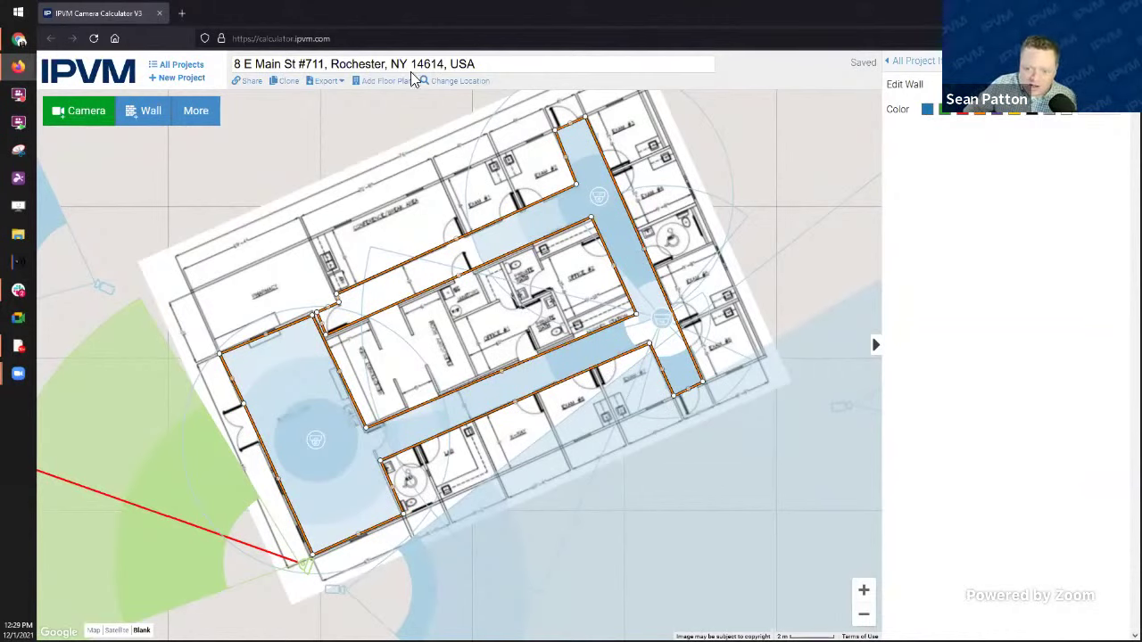
Step: Add a wall from the lower-left to lower-right plan corner, then deselect the camera
{"action": "left_click", "coordinate": [139, 119]}
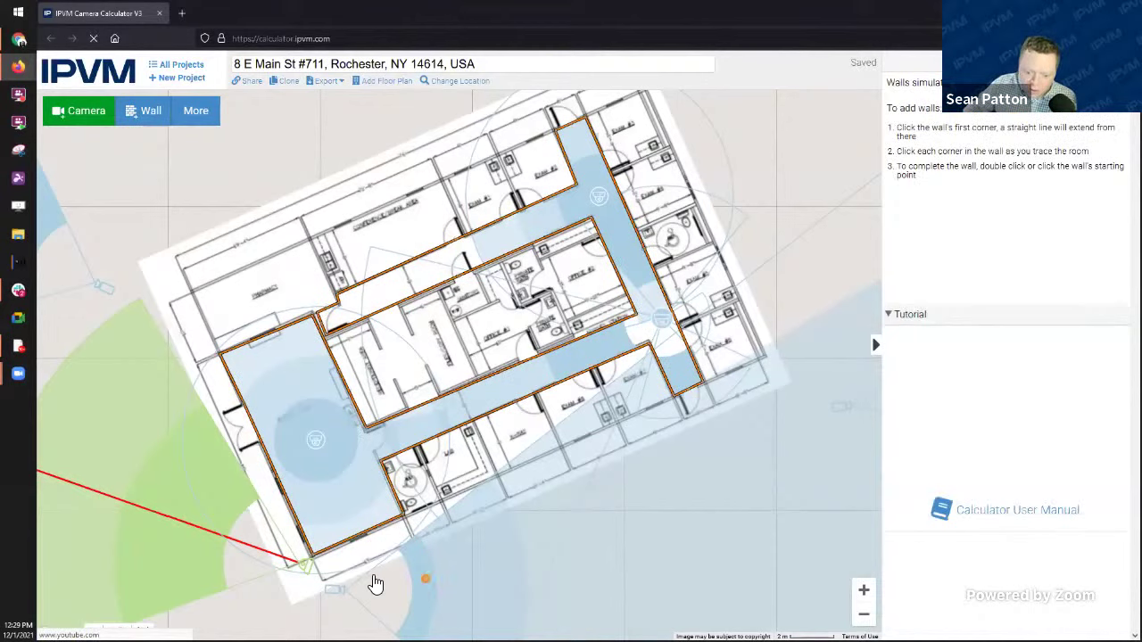
{"action": "left_click", "coordinate": [408, 516]}
{"action": "left_click", "coordinate": [703, 385]}
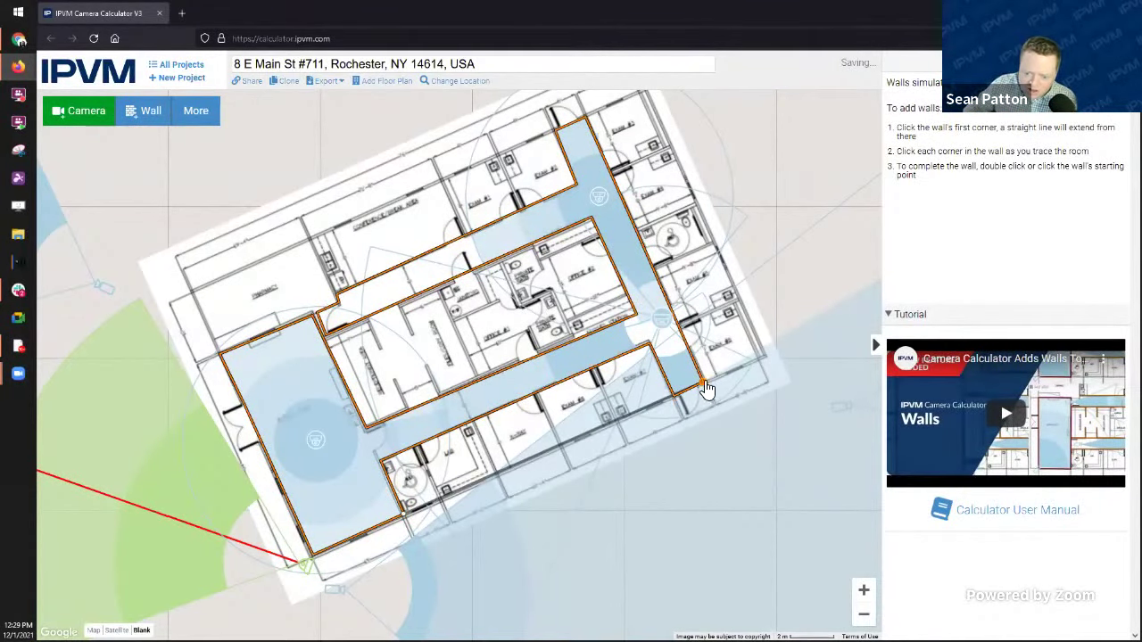
{"action": "left_click", "coordinate": [705, 390]}
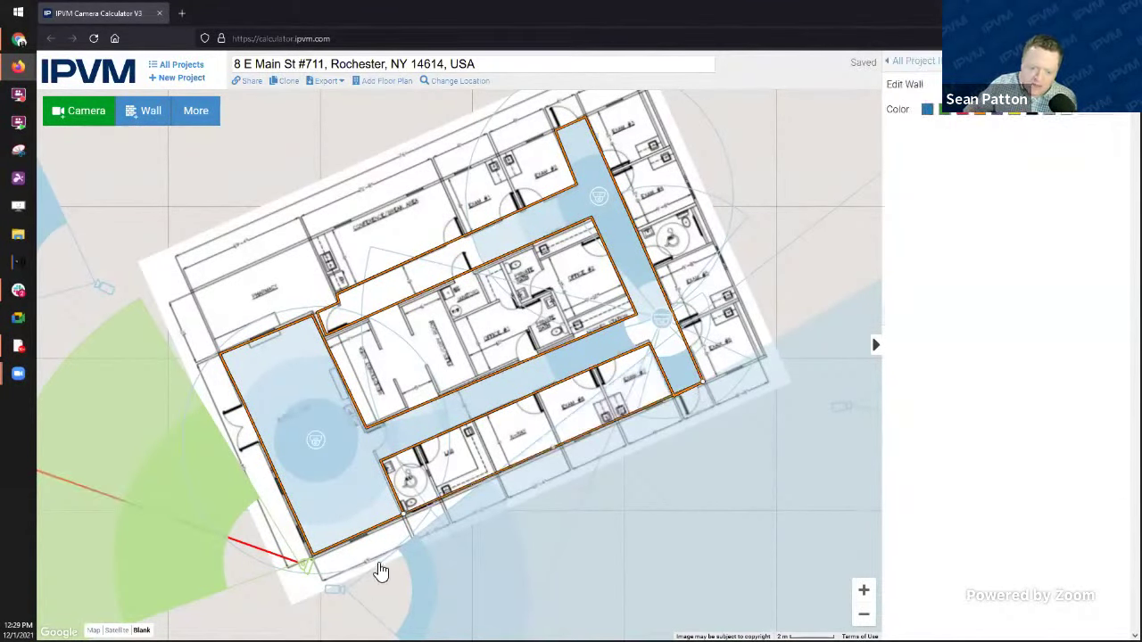
{"action": "left_click", "coordinate": [327, 576]}
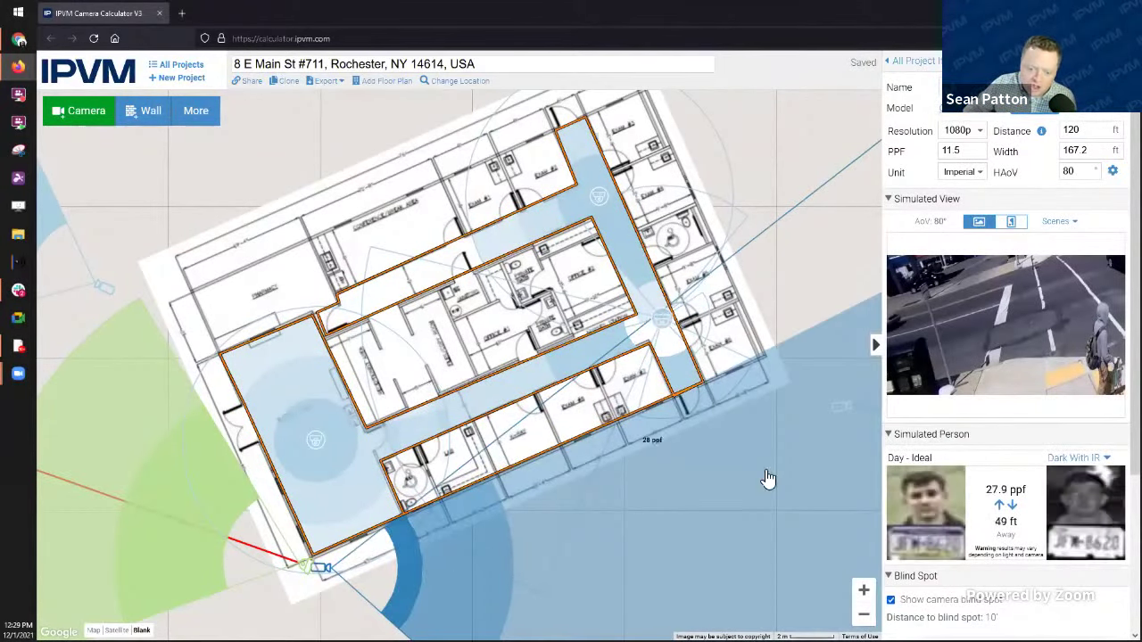
{"action": "left_click", "coordinate": [799, 156]}
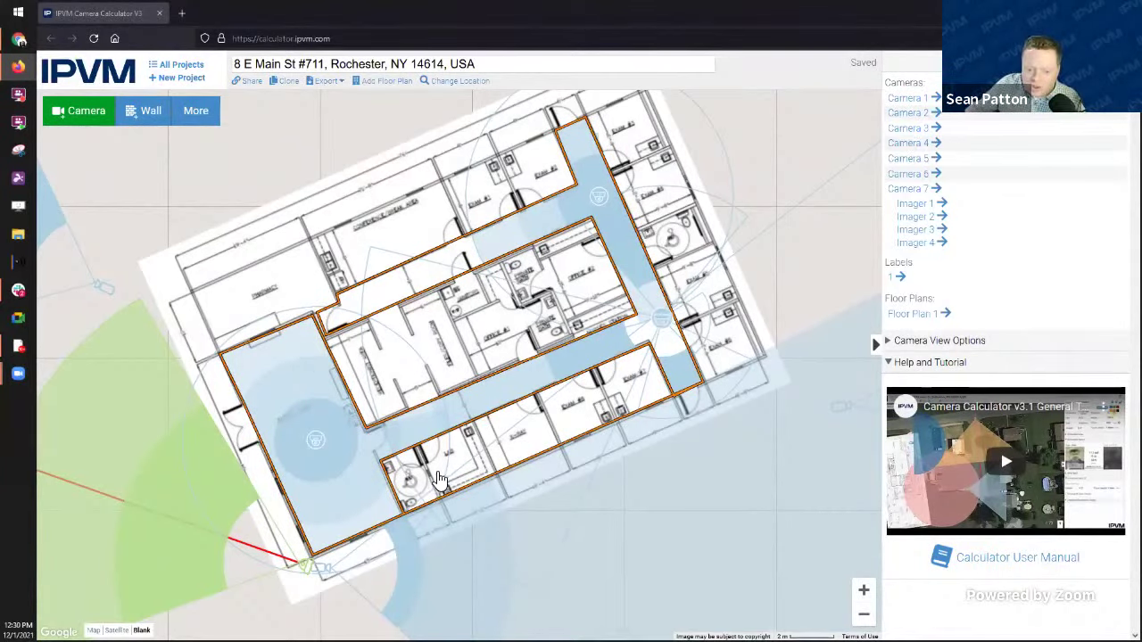
Step: Select the bottom camera, set its view to portrait, and choose the hallway scene
{"action": "left_click", "coordinate": [322, 569]}
{"action": "left_click", "coordinate": [323, 571]}
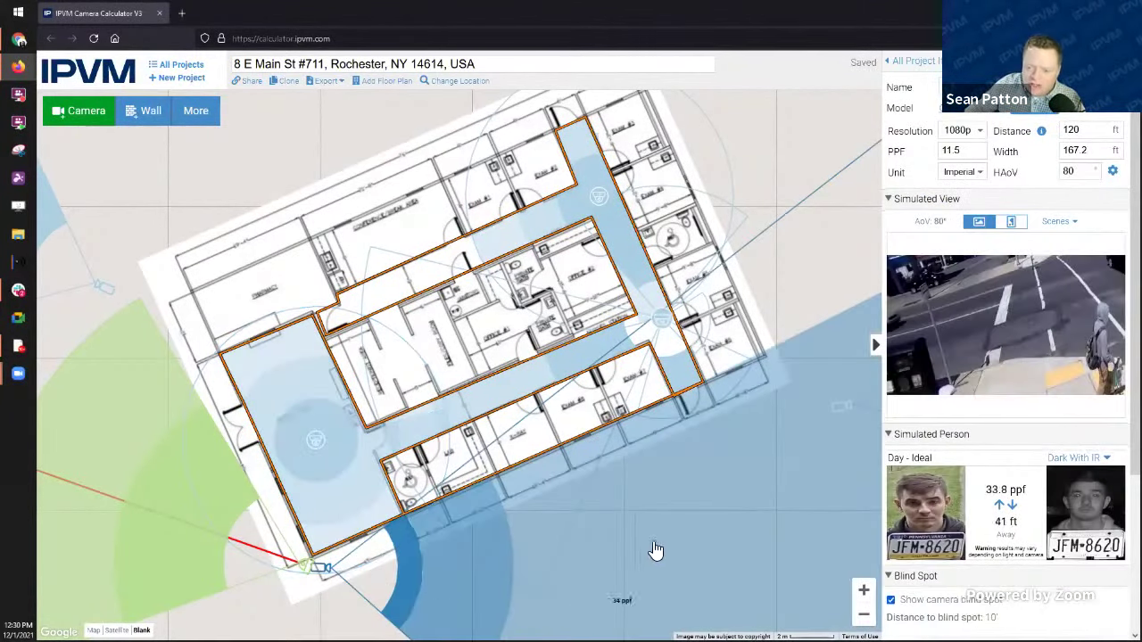
{"action": "left_click", "coordinate": [1011, 225]}
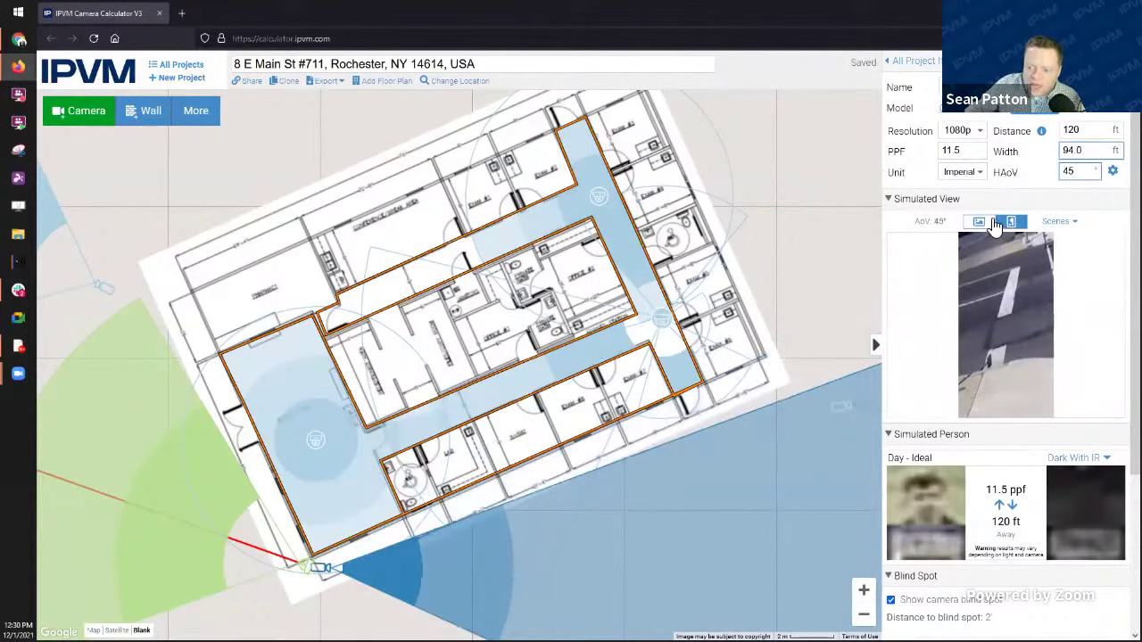
{"action": "left_click", "coordinate": [1060, 221]}
{"action": "left_click", "coordinate": [1062, 291]}
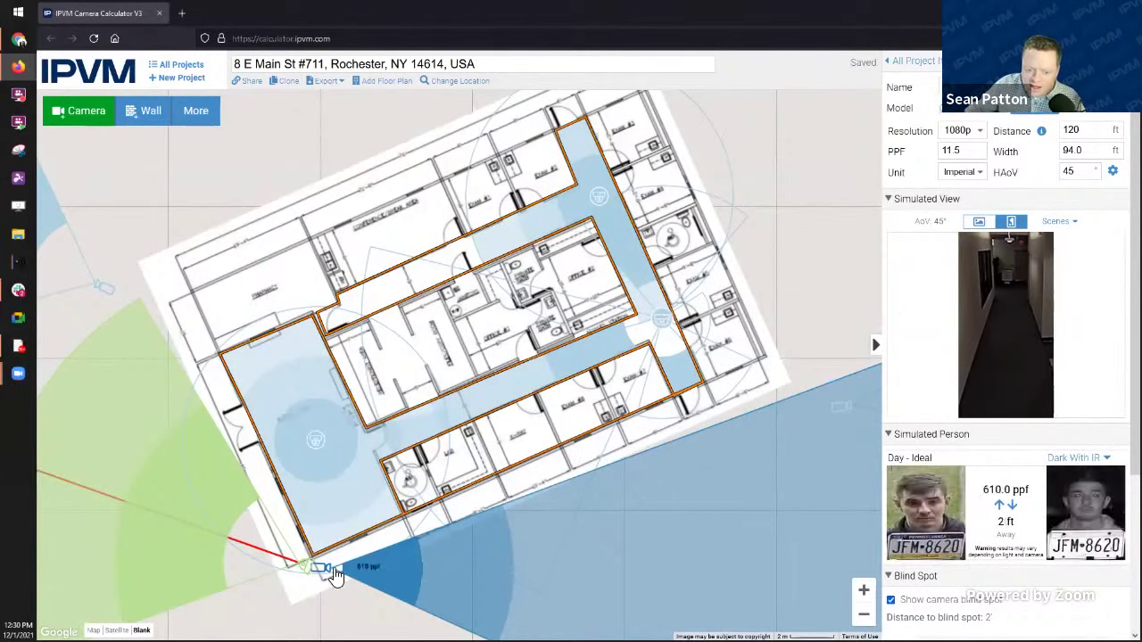
Step: Move the camera into the hallway corner at 50 ft range and switch to landscape for 99° HAoV
{"action": "left_click_drag", "start_coordinate": [323, 572], "coordinate": [319, 328]}
{"action": "left_click_drag", "start_coordinate": [669, 580], "coordinate": [339, 523]}
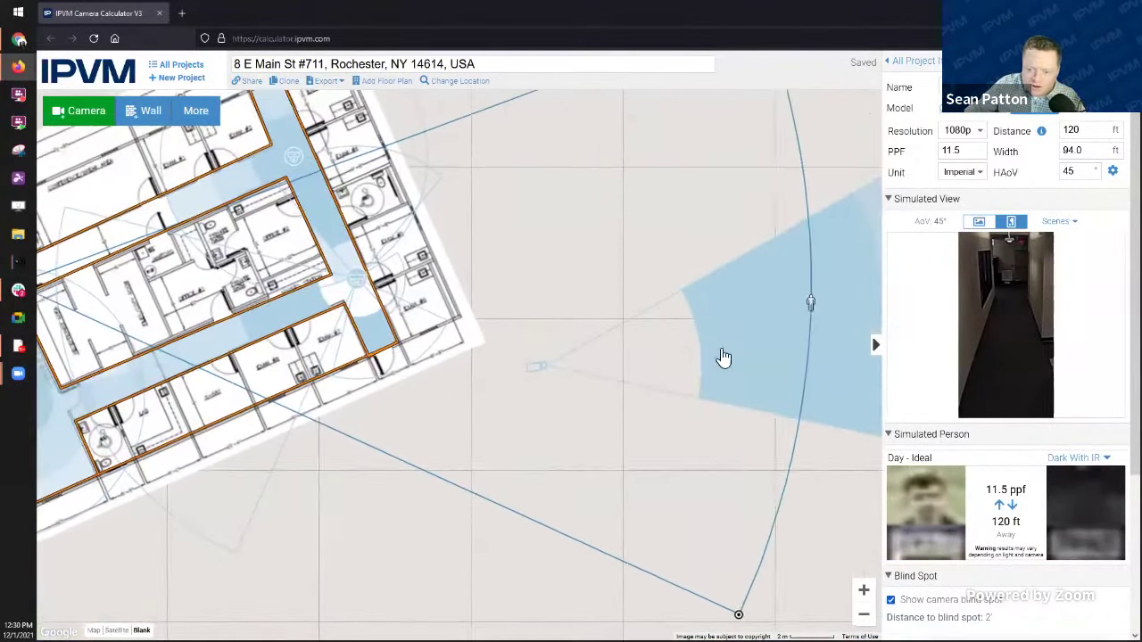
{"action": "left_click_drag", "start_coordinate": [816, 305], "coordinate": [319, 142]}
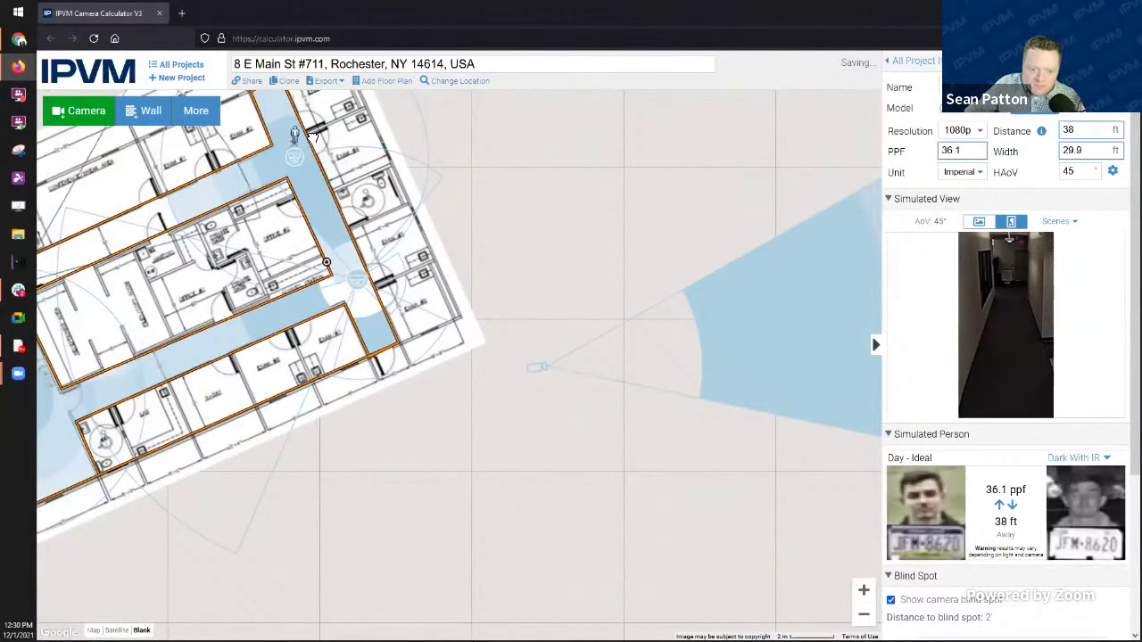
{"action": "left_click_drag", "start_coordinate": [575, 224], "coordinate": [704, 250]}
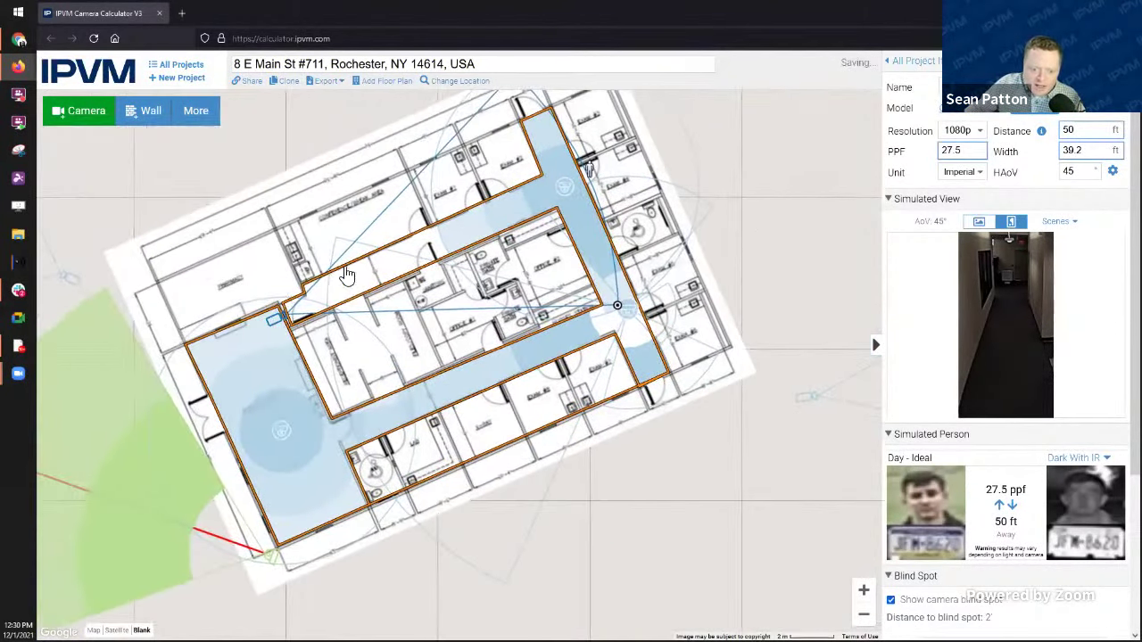
{"action": "left_click_drag", "start_coordinate": [275, 330], "coordinate": [283, 323]}
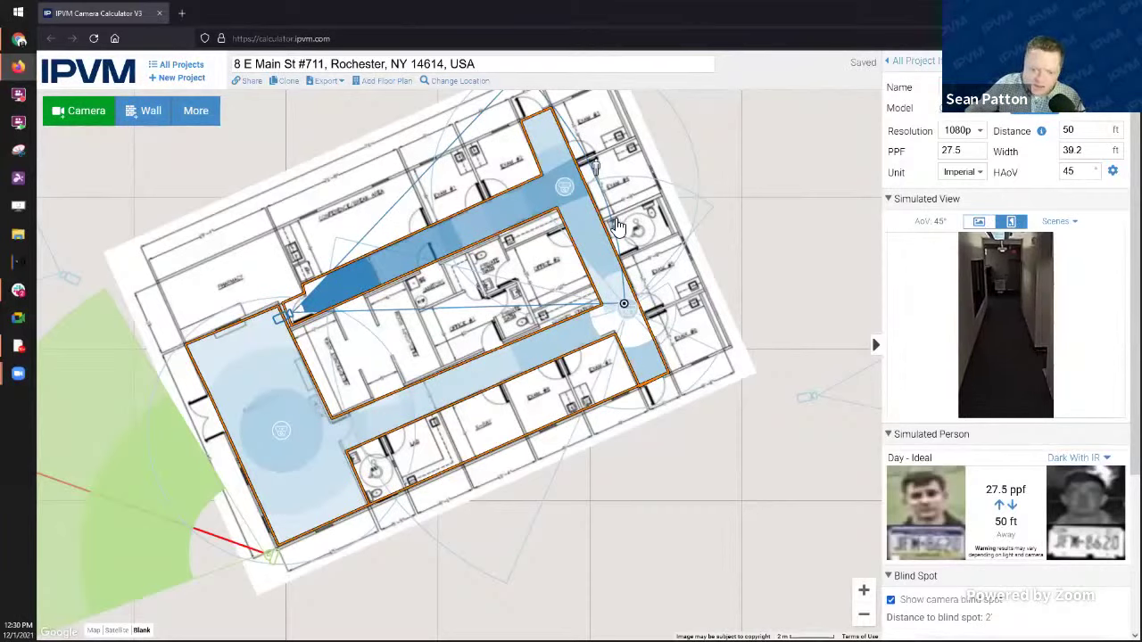
{"action": "left_click", "coordinate": [626, 306]}
{"action": "left_click_drag", "start_coordinate": [626, 307], "coordinate": [623, 335]}
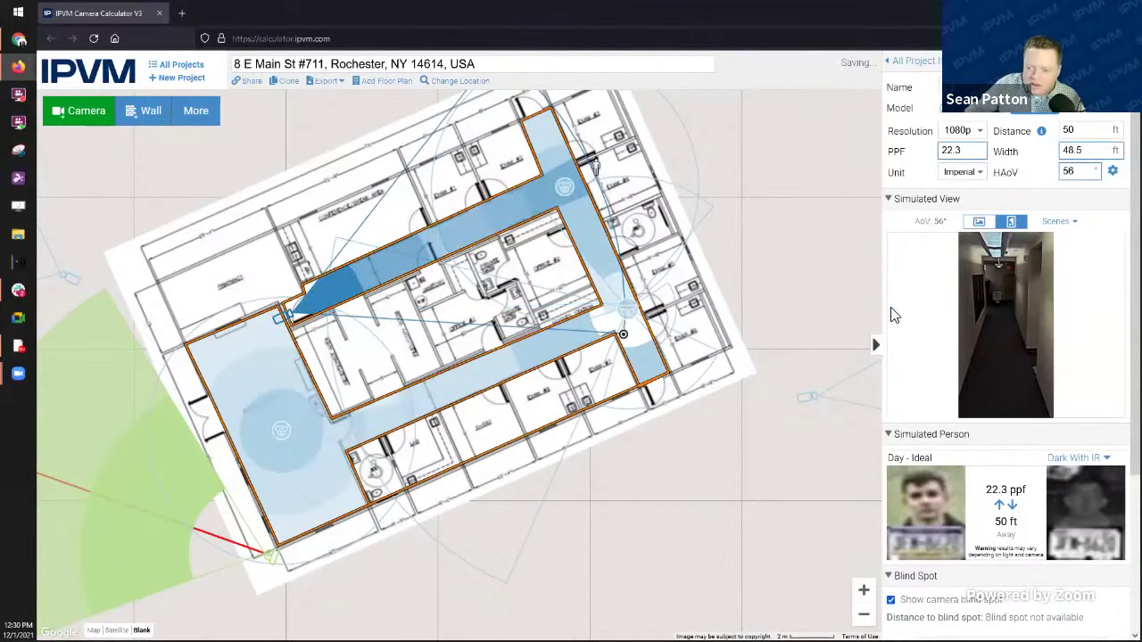
{"action": "left_click", "coordinate": [979, 222]}
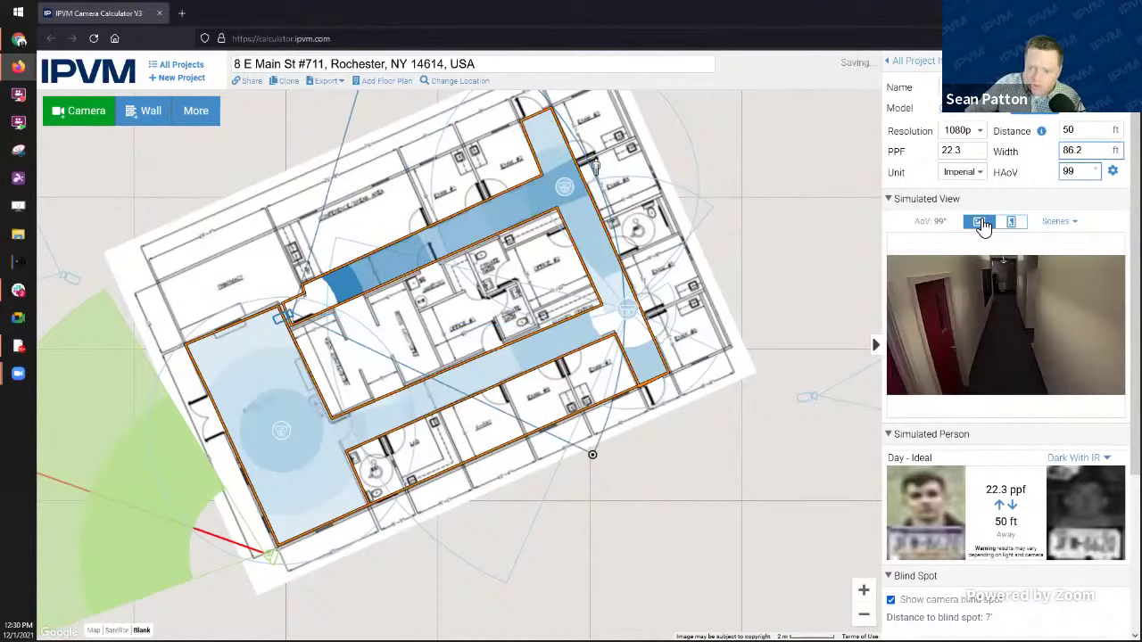
Step: Switch the hallway camera back to portrait, giving 56° HAoV and 48.5 ft width at 50 ft
{"action": "left_click", "coordinate": [1015, 222]}
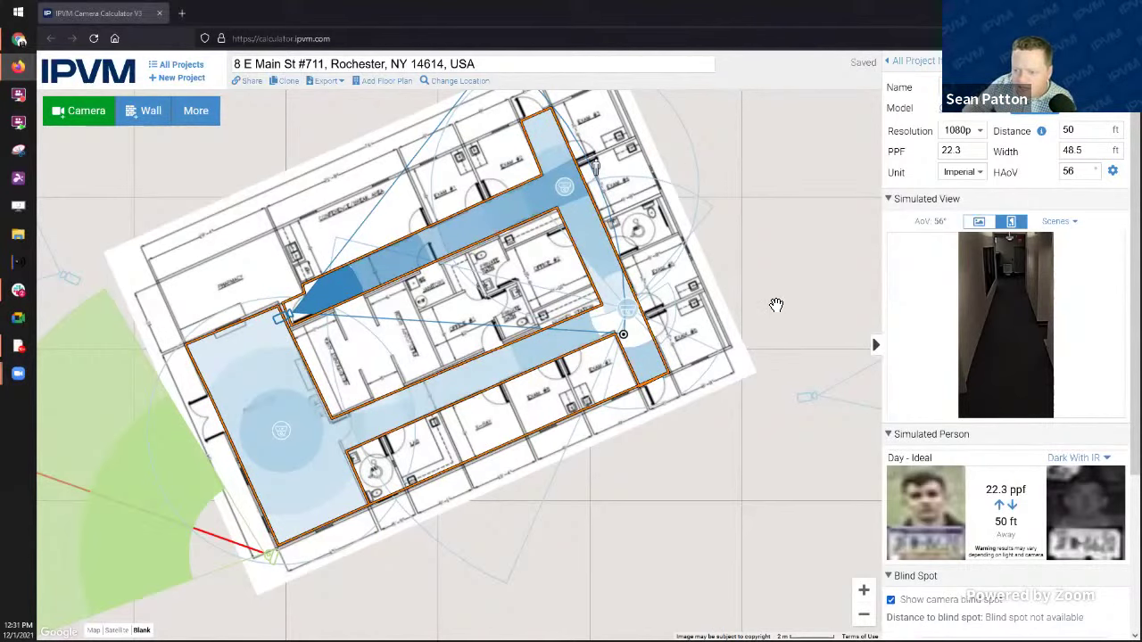
Step: Drag the hallway camera's target down the right corridor to 53 ft, giving 21.1 PPF
{"action": "scroll", "coordinate": [767, 308], "scroll_direction": "up", "scroll_amount": 1}
{"action": "scroll", "coordinate": [751, 402], "scroll_direction": "down", "scroll_amount": 2}
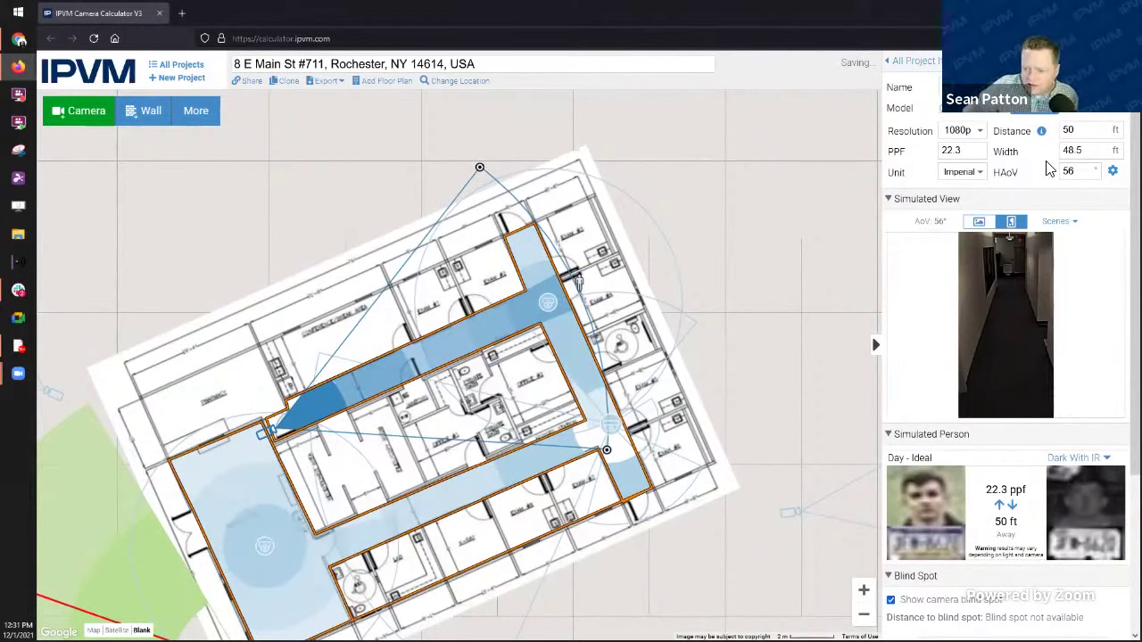
{"action": "double_click", "coordinate": [1071, 151]}
{"action": "left_click", "coordinate": [1088, 152]}
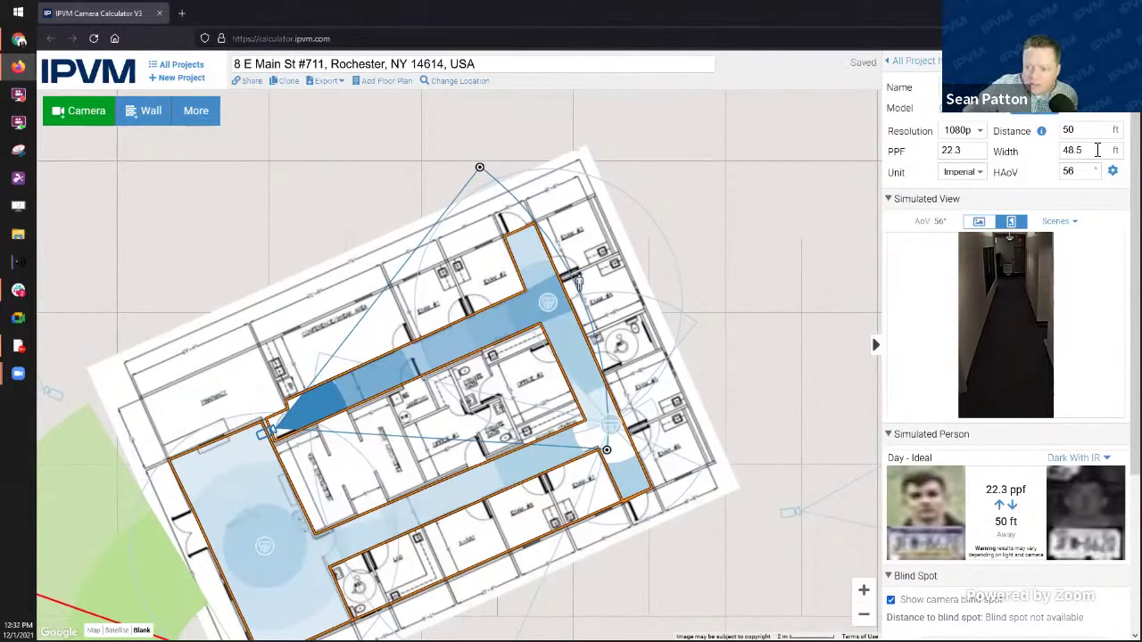
{"action": "double_click", "coordinate": [980, 152]}
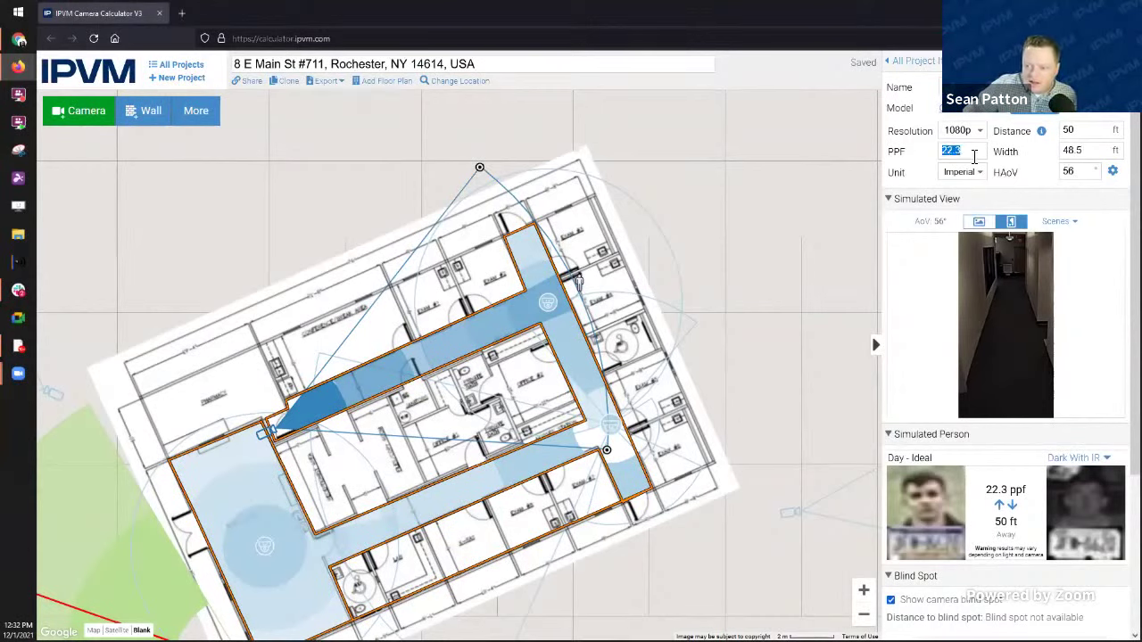
{"action": "left_click", "coordinate": [976, 156]}
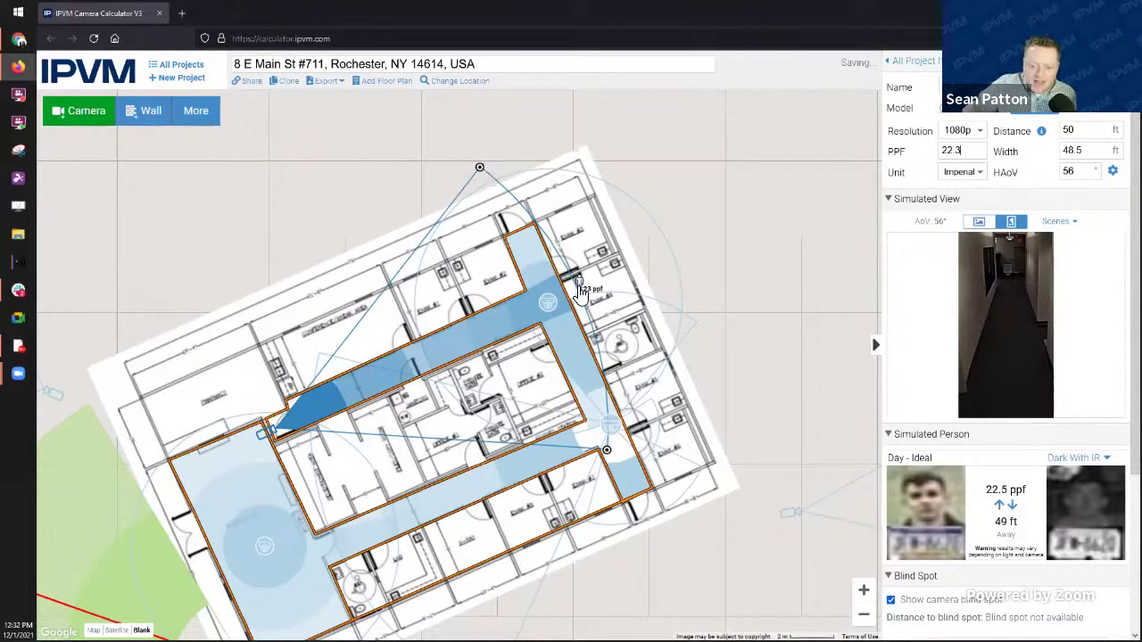
{"action": "mouse_move", "coordinate": [580, 287]}
{"action": "left_mouse_down"}
{"action": "mouse_move", "coordinate": [525, 303]}
{"action": "mouse_move", "coordinate": [399, 373]}
{"action": "left_mouse_up"}
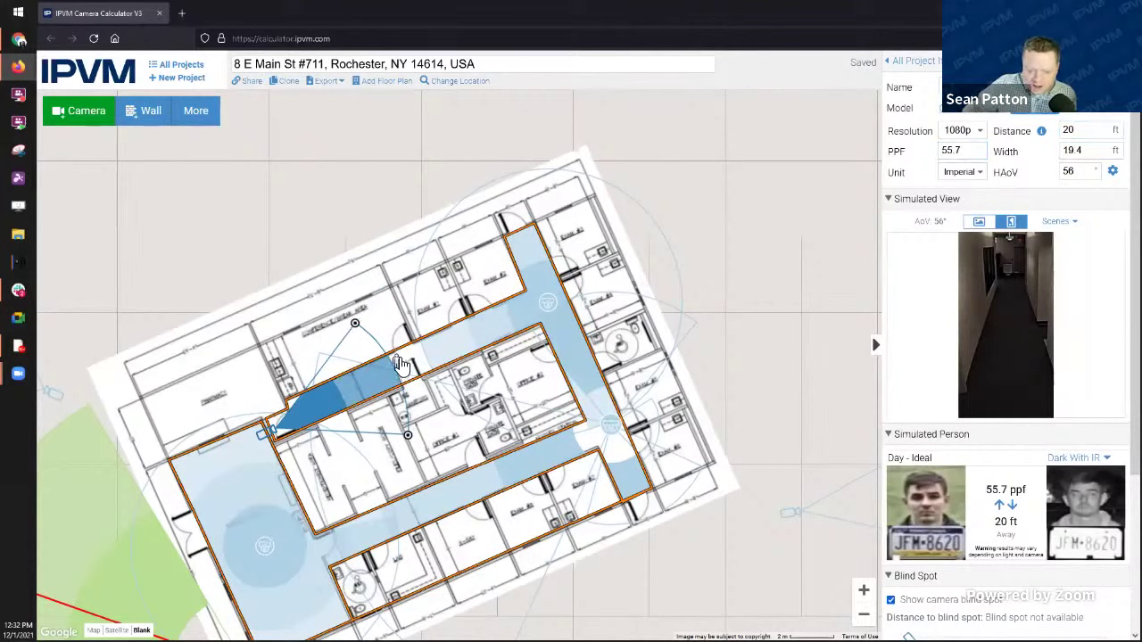
{"action": "left_click_drag", "start_coordinate": [400, 365], "coordinate": [602, 281]}
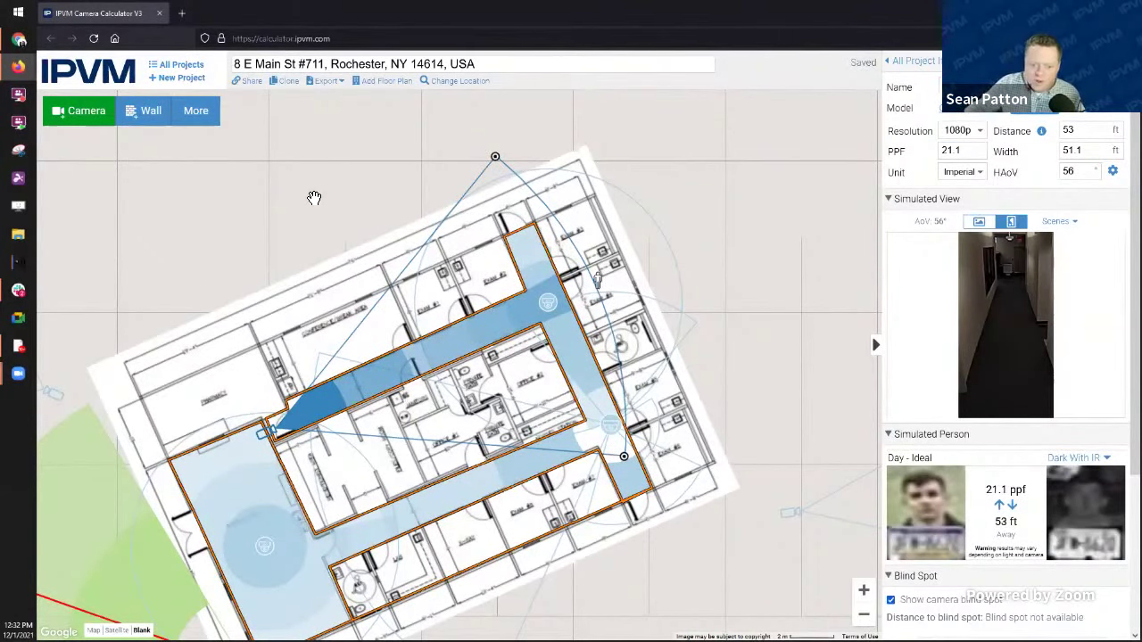
{"action": "left_click_drag", "start_coordinate": [314, 197], "coordinate": [422, 140]}
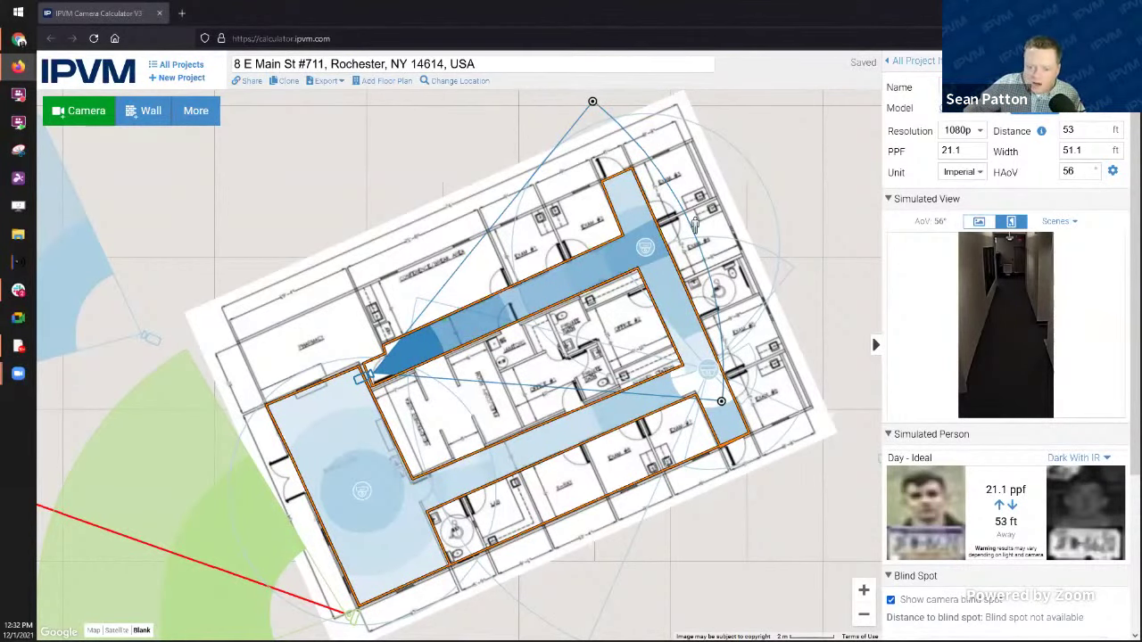
Step: Nudge the floor plan up and left over the map, then select the 360° fisheye camera
{"action": "left_click", "coordinate": [361, 378]}
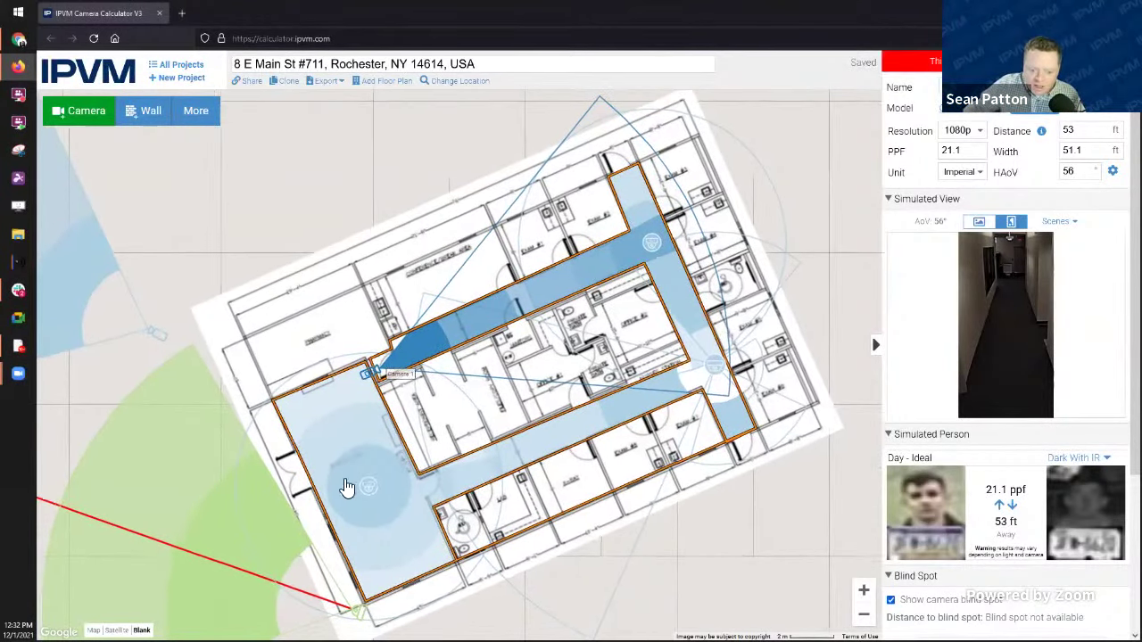
{"action": "left_click", "coordinate": [369, 487]}
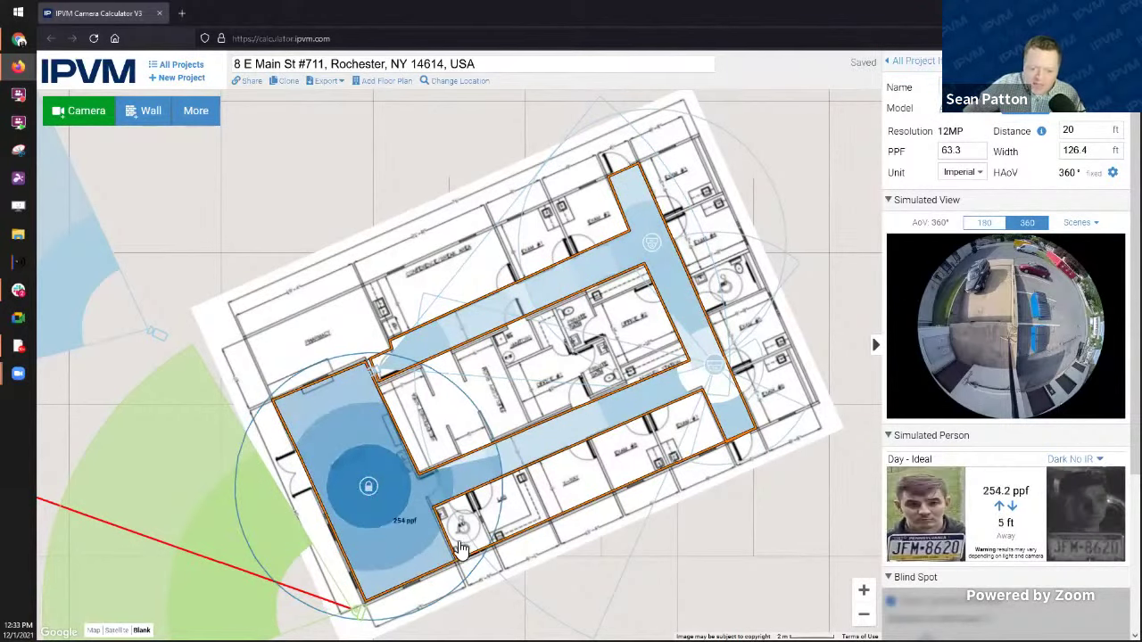
{"action": "left_click", "coordinate": [374, 489]}
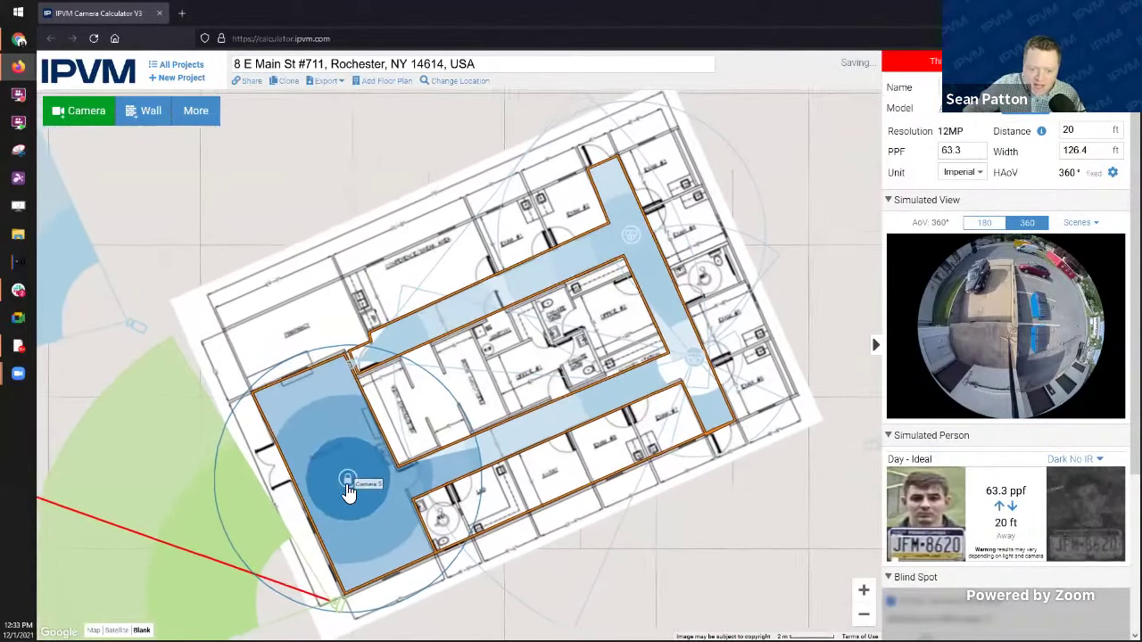
{"action": "left_click", "coordinate": [291, 285]}
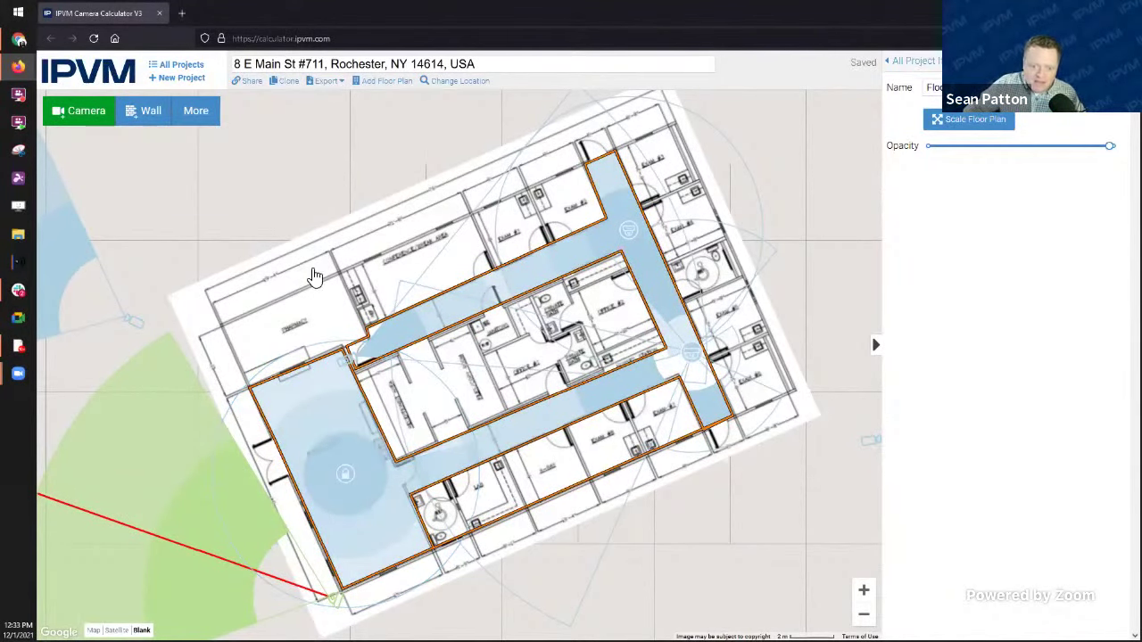
{"action": "left_click_drag", "start_coordinate": [311, 272], "coordinate": [284, 226]}
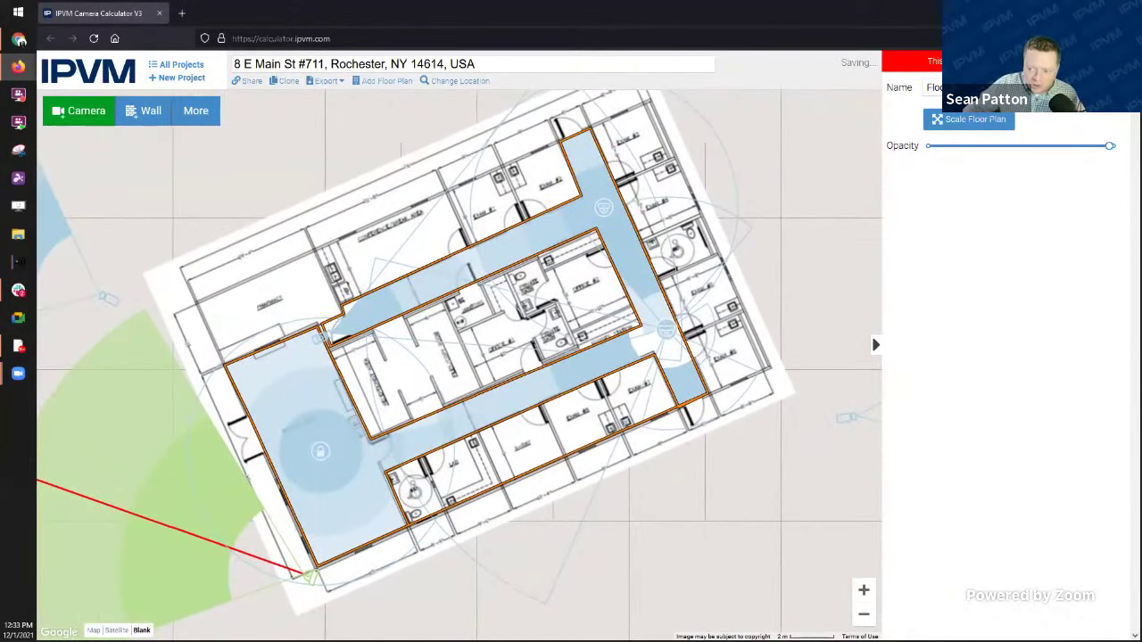
{"action": "mouse_move", "coordinate": [591, 235]}
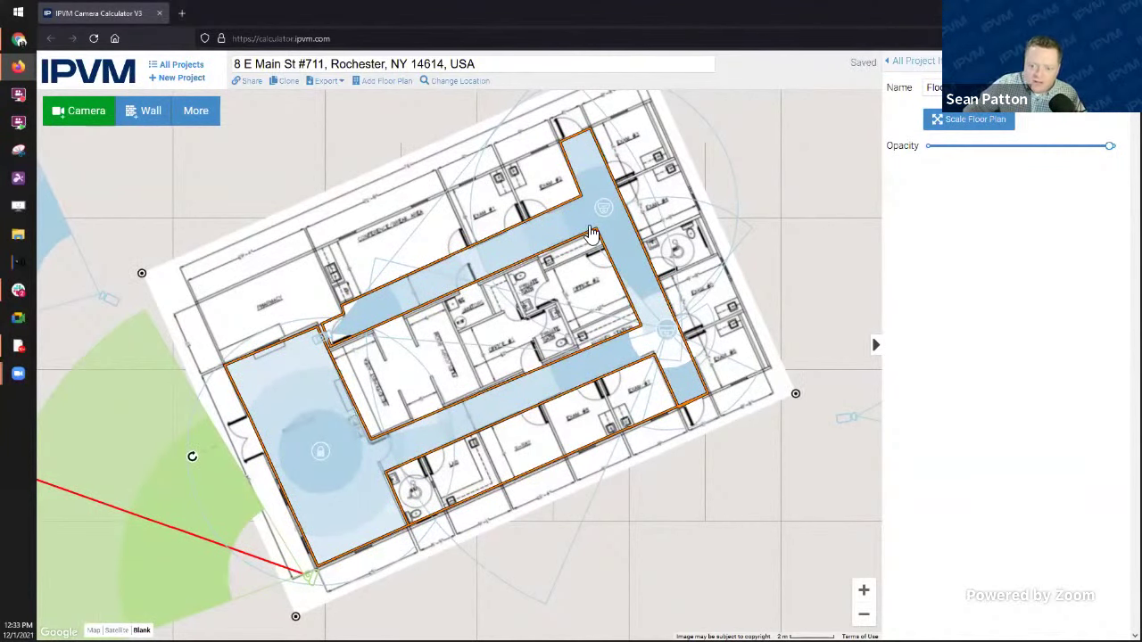
{"action": "left_click", "coordinate": [331, 457]}
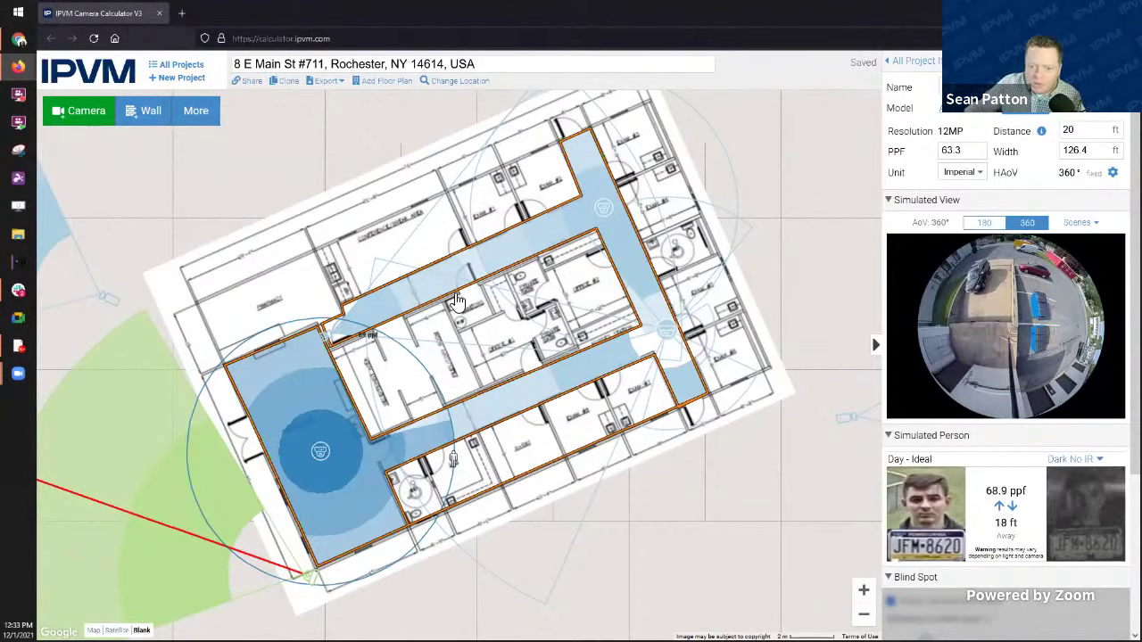
Step: Add a new camera and place it off the plan to the lower right
{"action": "left_click", "coordinate": [89, 114]}
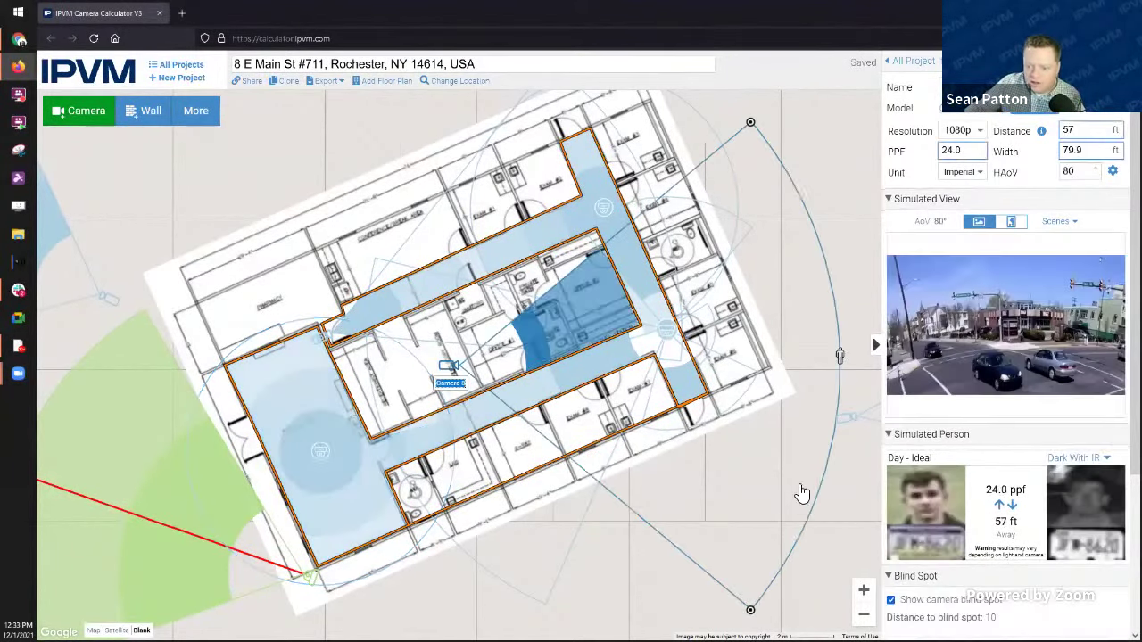
{"action": "left_click_drag", "start_coordinate": [439, 385], "coordinate": [635, 550]}
{"action": "left_click_drag", "start_coordinate": [676, 496], "coordinate": [458, 435]}
{"action": "left_click", "coordinate": [463, 423]}
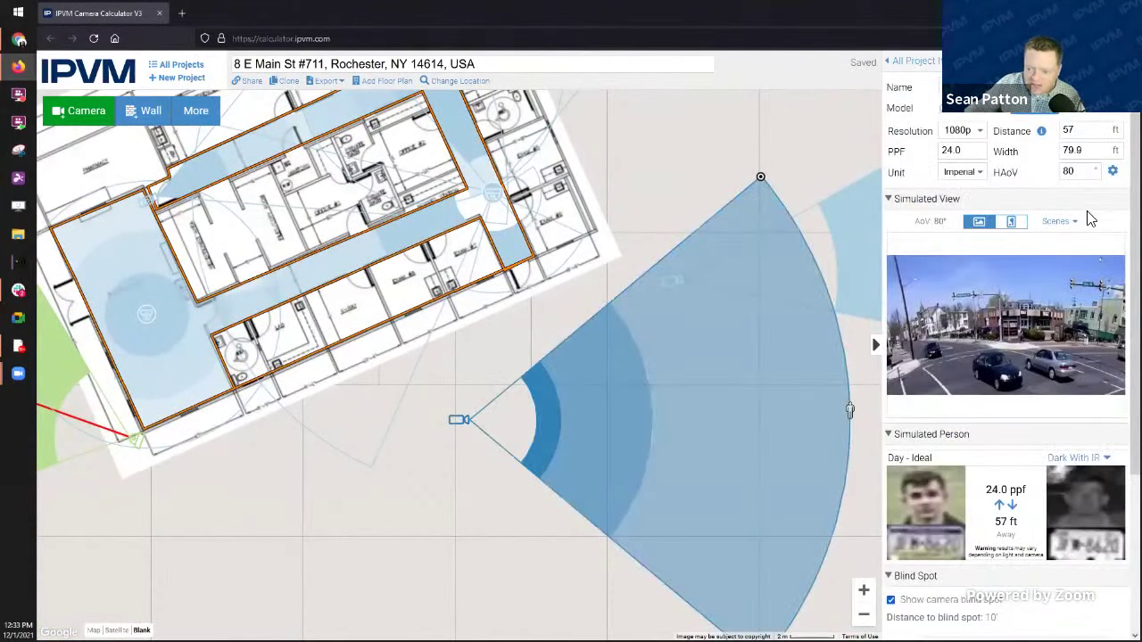
{"action": "scroll", "coordinate": [934, 540], "scroll_direction": "down", "scroll_amount": 3}
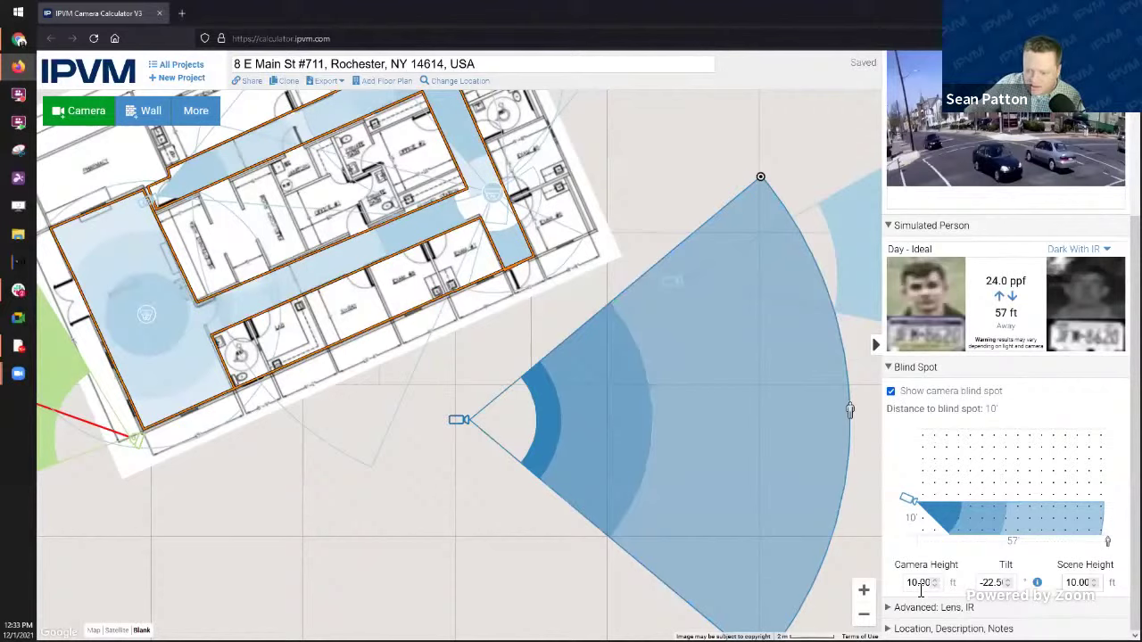
Step: Set camera height to 14 ft, tilt it down, and pull the person to 5 ft (98.0 ppf)
{"action": "left_click_drag", "start_coordinate": [919, 585], "coordinate": [906, 585]}
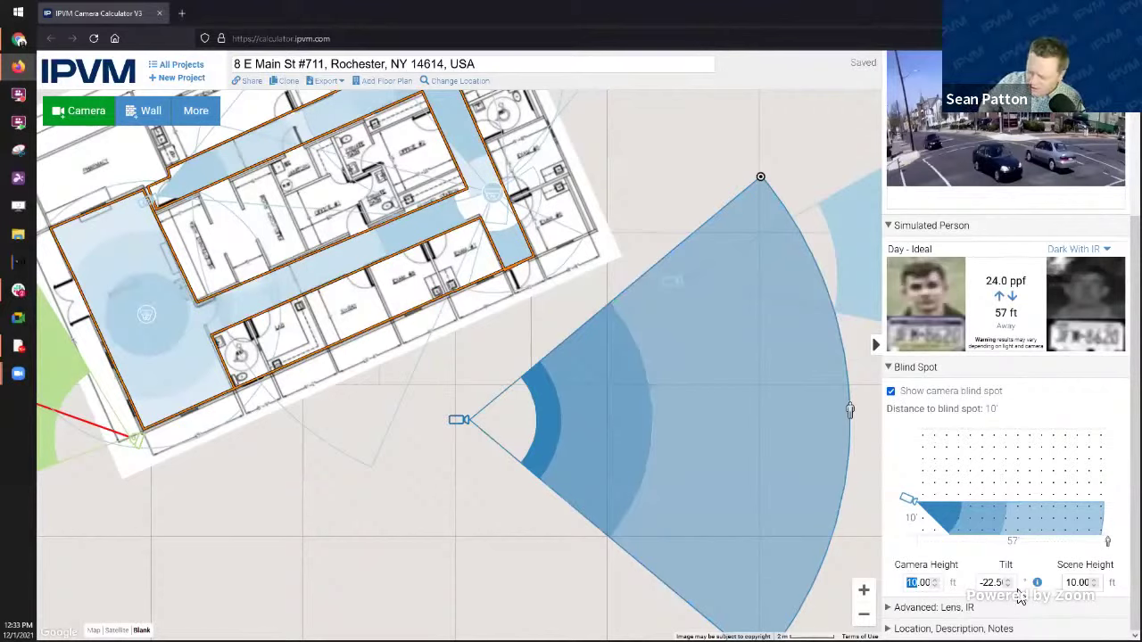
{"action": "type", "text": "14"}
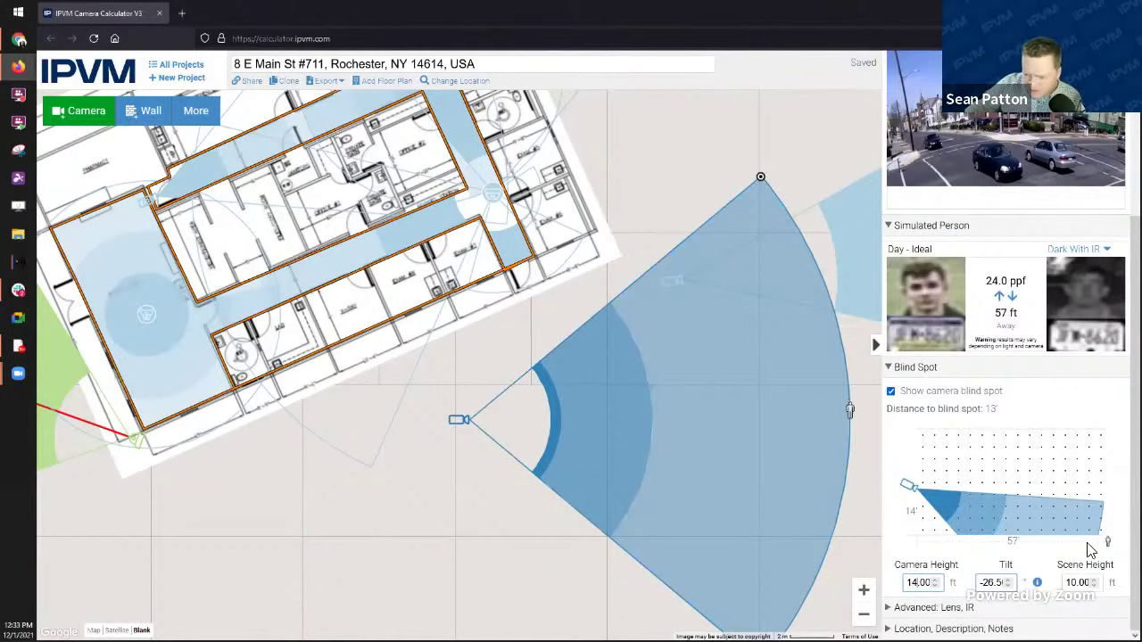
{"action": "left_click", "coordinate": [1009, 586]}
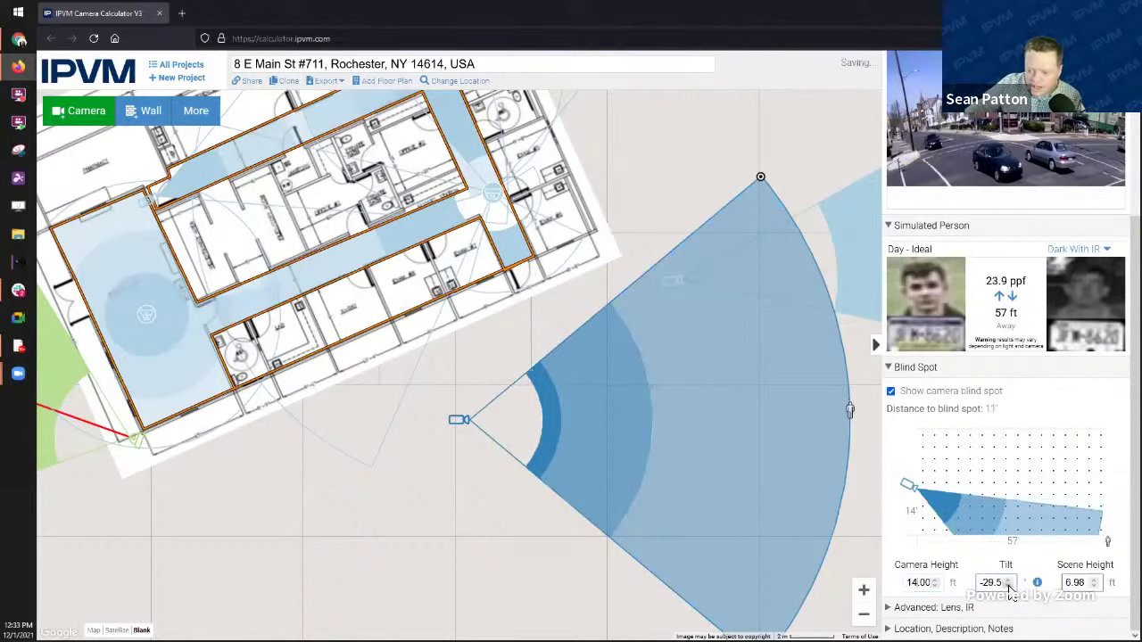
{"action": "left_click", "coordinate": [1009, 587]}
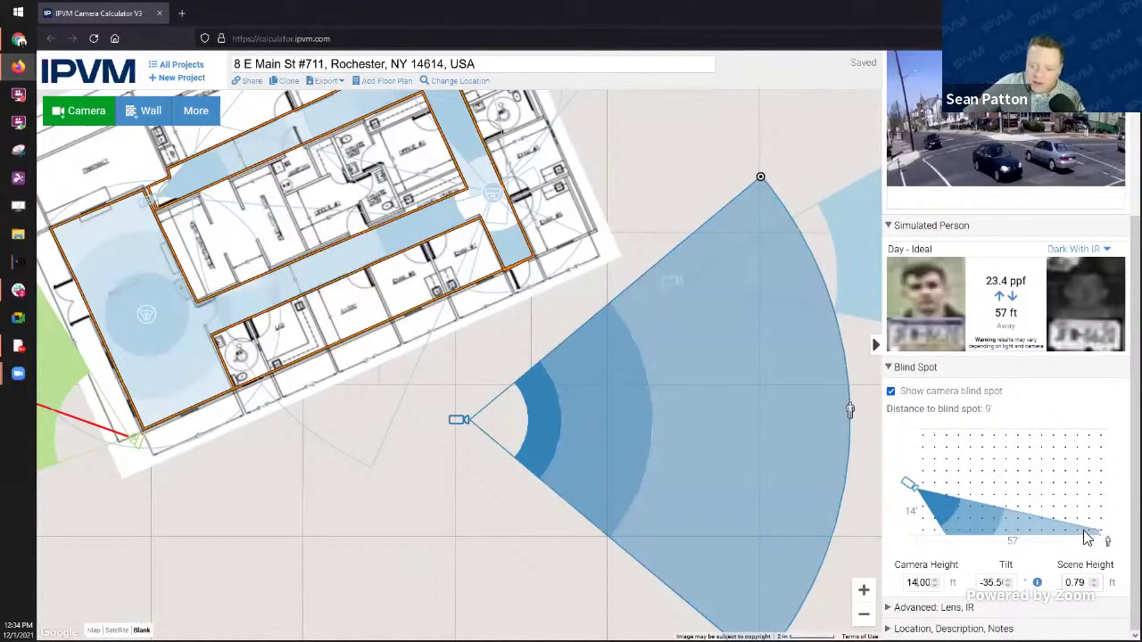
{"action": "mouse_move", "coordinate": [852, 413]}
{"action": "left_mouse_down"}
{"action": "mouse_move", "coordinate": [535, 423]}
{"action": "mouse_move", "coordinate": [576, 428]}
{"action": "mouse_move", "coordinate": [486, 420]}
{"action": "mouse_move", "coordinate": [498, 418]}
{"action": "left_mouse_up"}
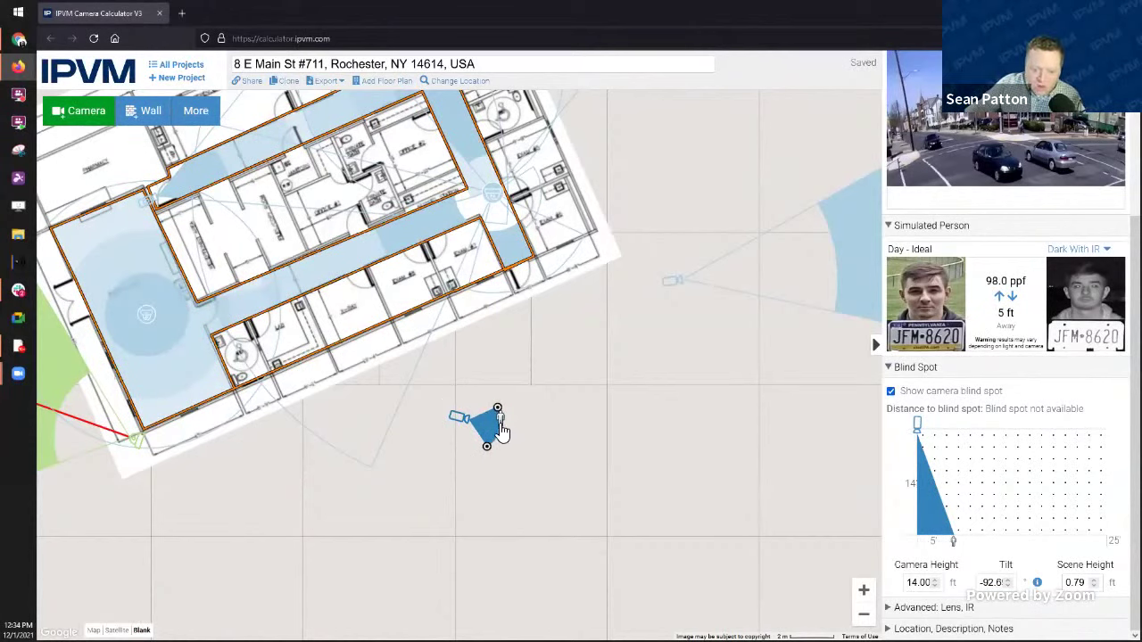
Step: Drag the person and FOV handles until tilt is about -103°, target 4 ft at 72.8 ppf
{"action": "left_click_drag", "start_coordinate": [500, 430], "coordinate": [491, 427]}
{"action": "left_click_drag", "start_coordinate": [489, 428], "coordinate": [499, 425]}
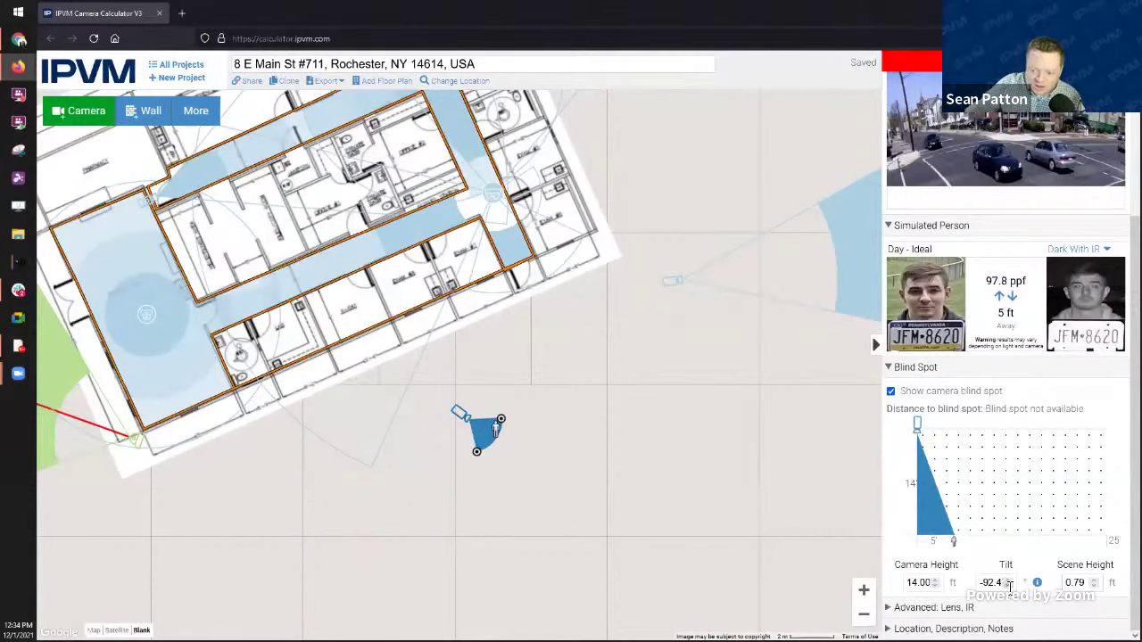
{"action": "left_click_drag", "start_coordinate": [503, 440], "coordinate": [482, 420]}
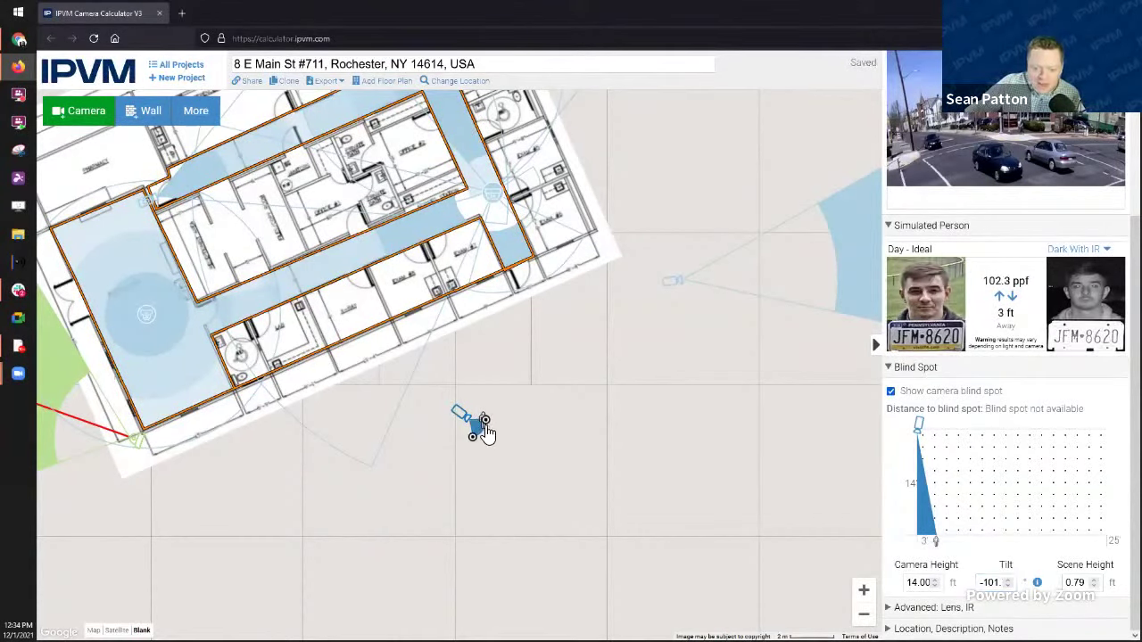
{"action": "left_click_drag", "start_coordinate": [487, 432], "coordinate": [467, 446]}
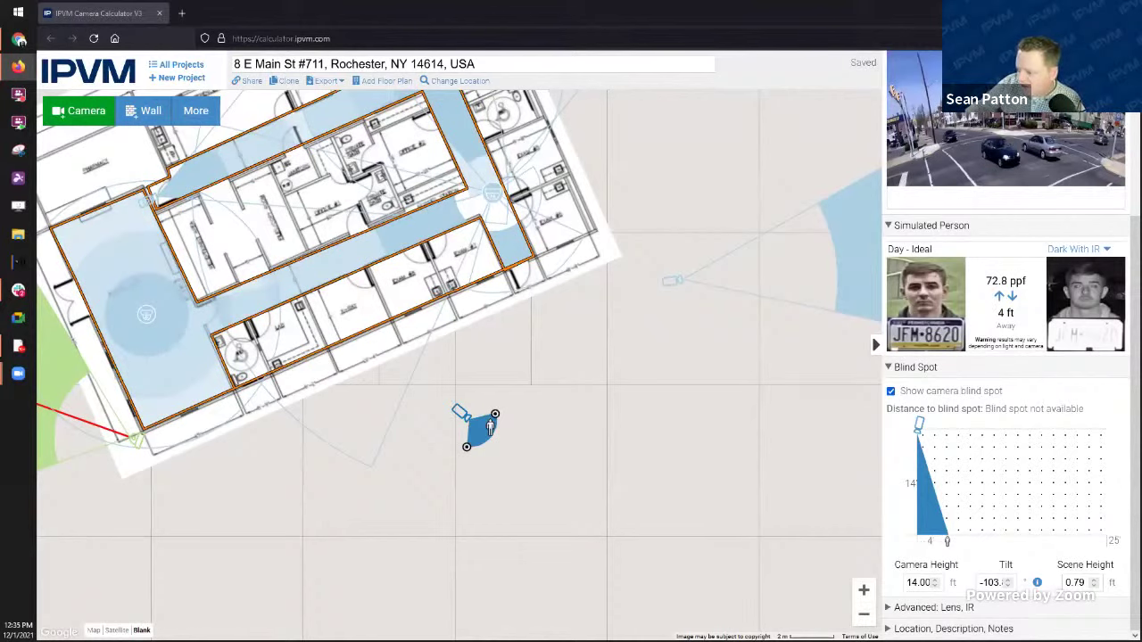
{"action": "left_click_drag", "start_coordinate": [568, 367], "coordinate": [773, 481]}
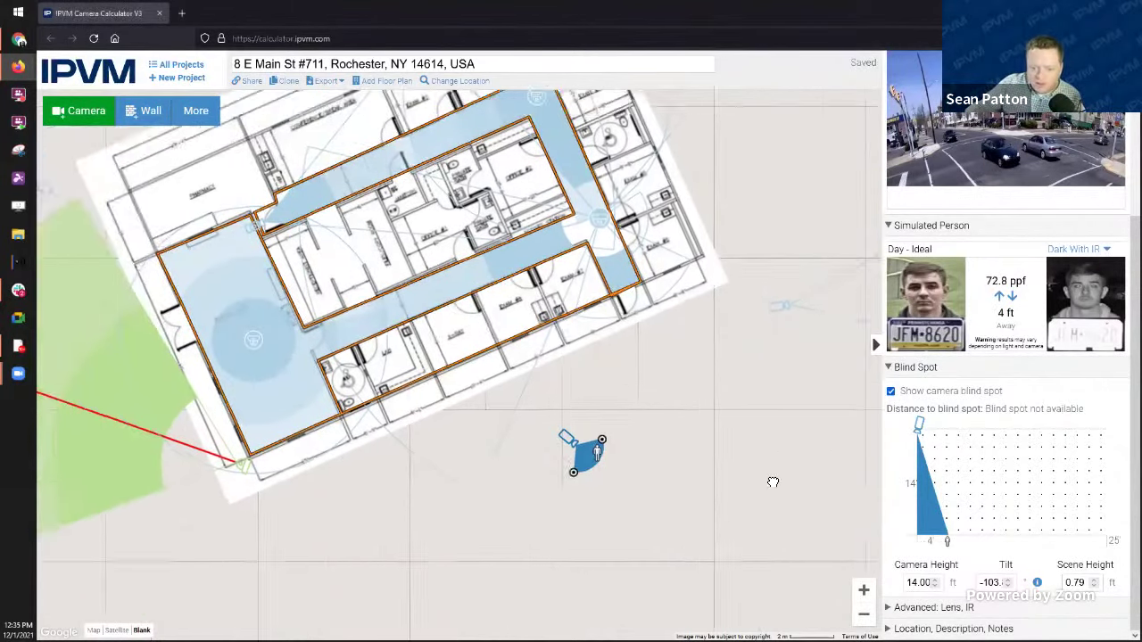
Step: Select the green perimeter camera at the red line's end and nudge it right
{"action": "left_click_drag", "start_coordinate": [601, 355], "coordinate": [813, 361]}
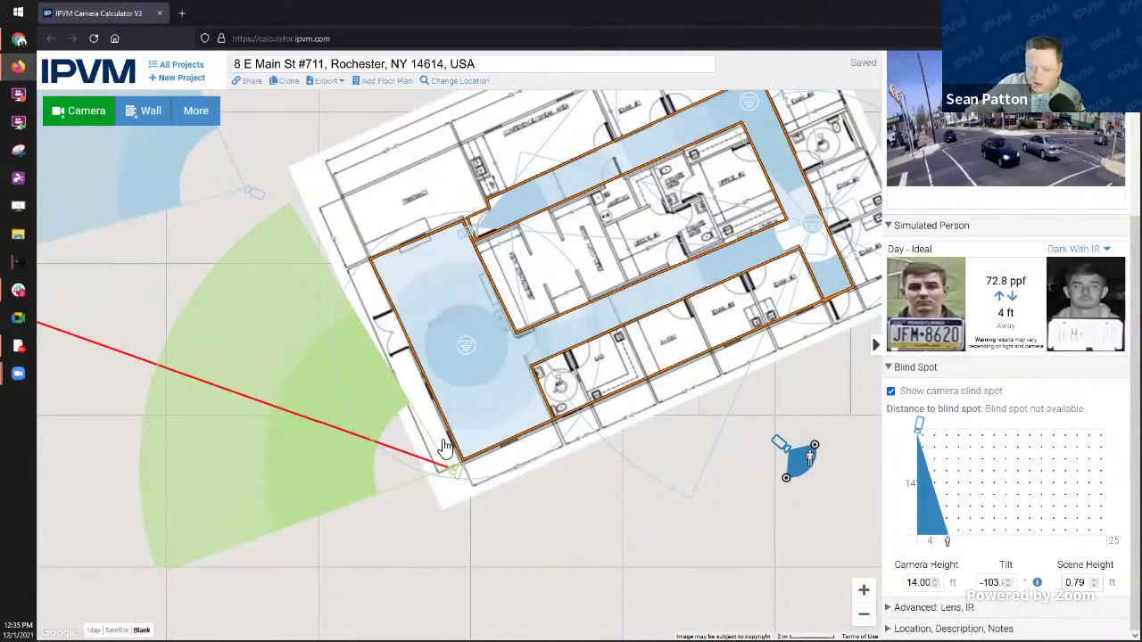
{"action": "left_click", "coordinate": [455, 471]}
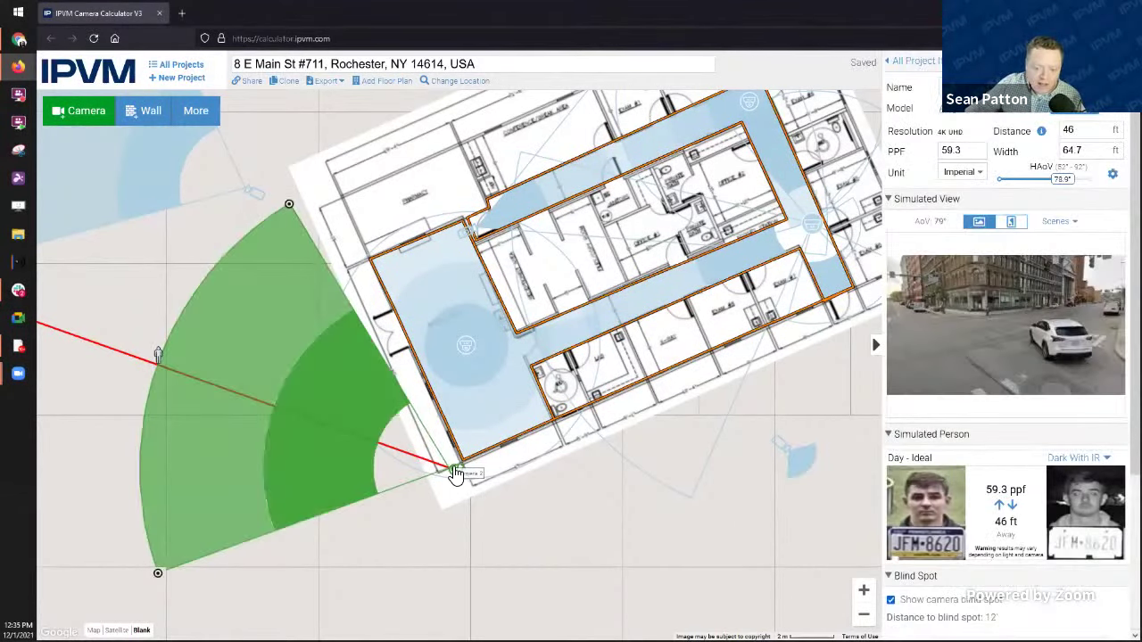
{"action": "left_click_drag", "start_coordinate": [455, 471], "coordinate": [465, 471]}
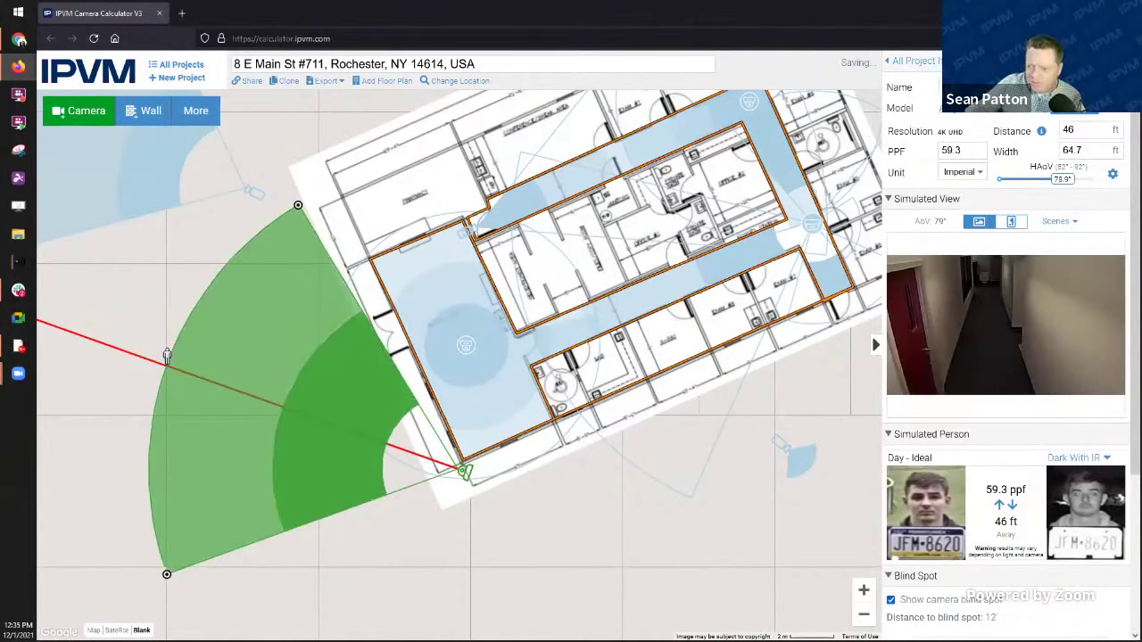
Step: Set the PPF to 68, then pull the target person in to 36 ft at 77 ppf
{"action": "left_click", "coordinate": [974, 153]}
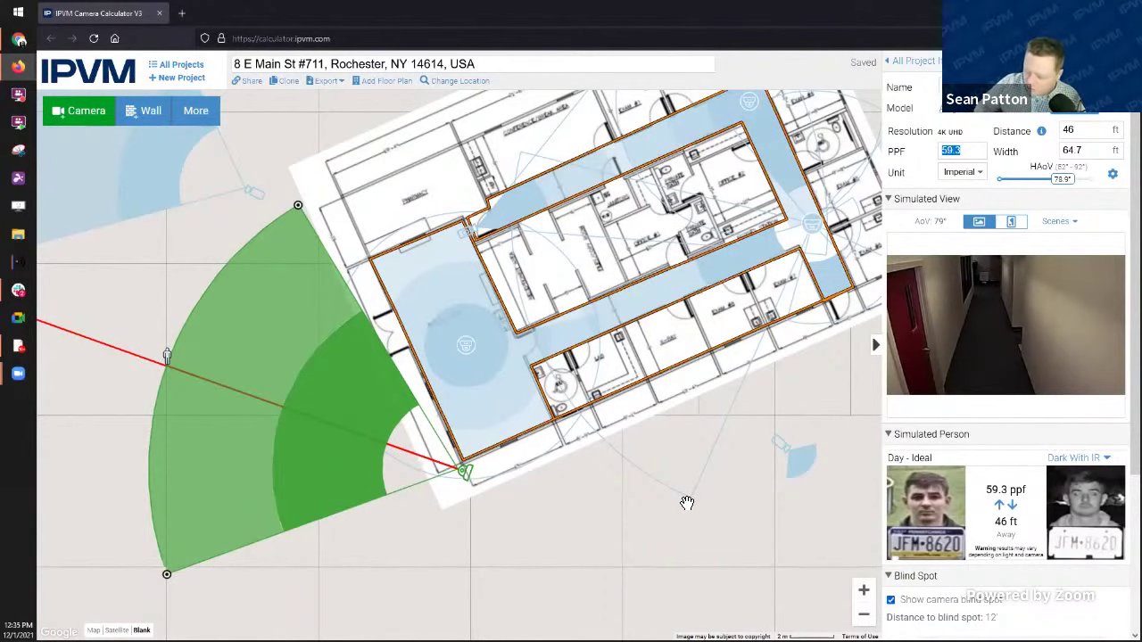
{"action": "type", "text": "65"}
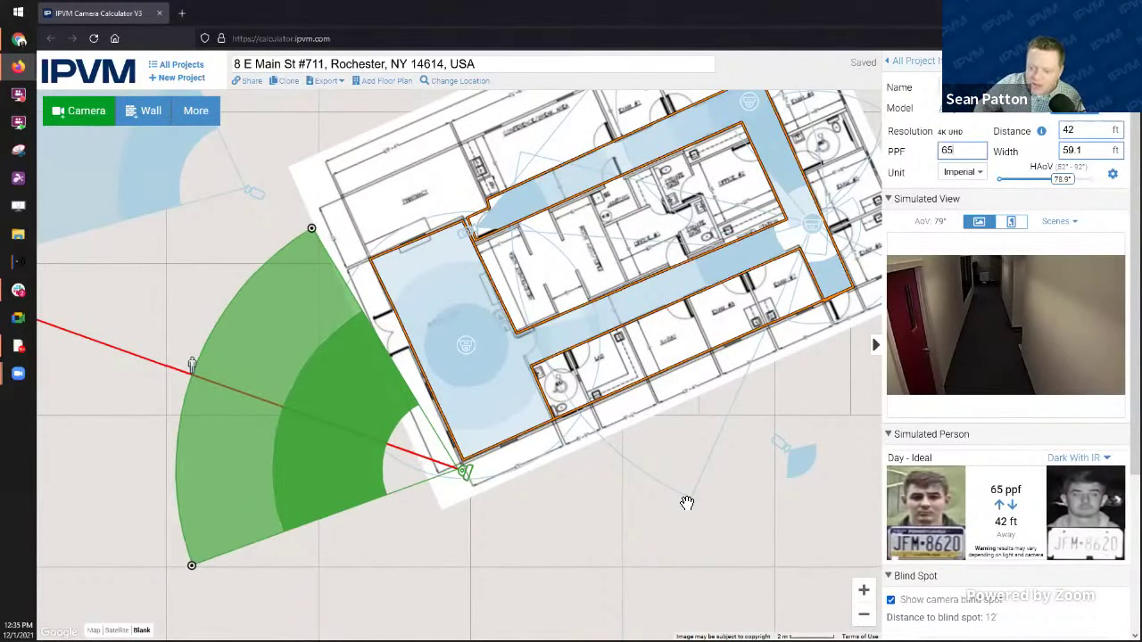
{"action": "key", "text": "BackSpace"}
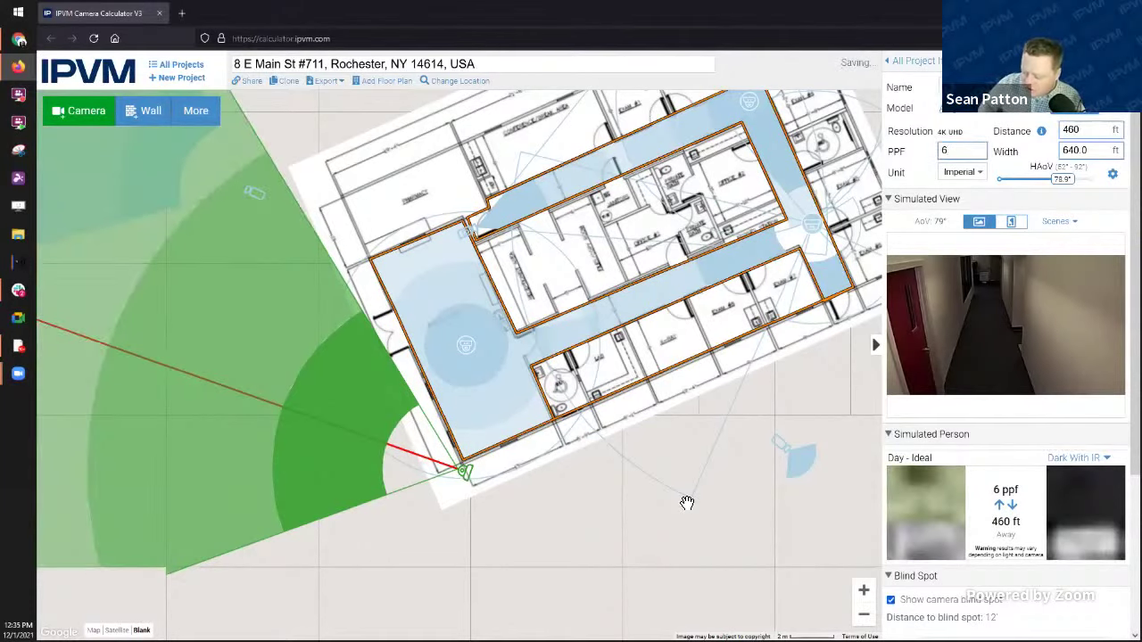
{"action": "type", "text": "6"}
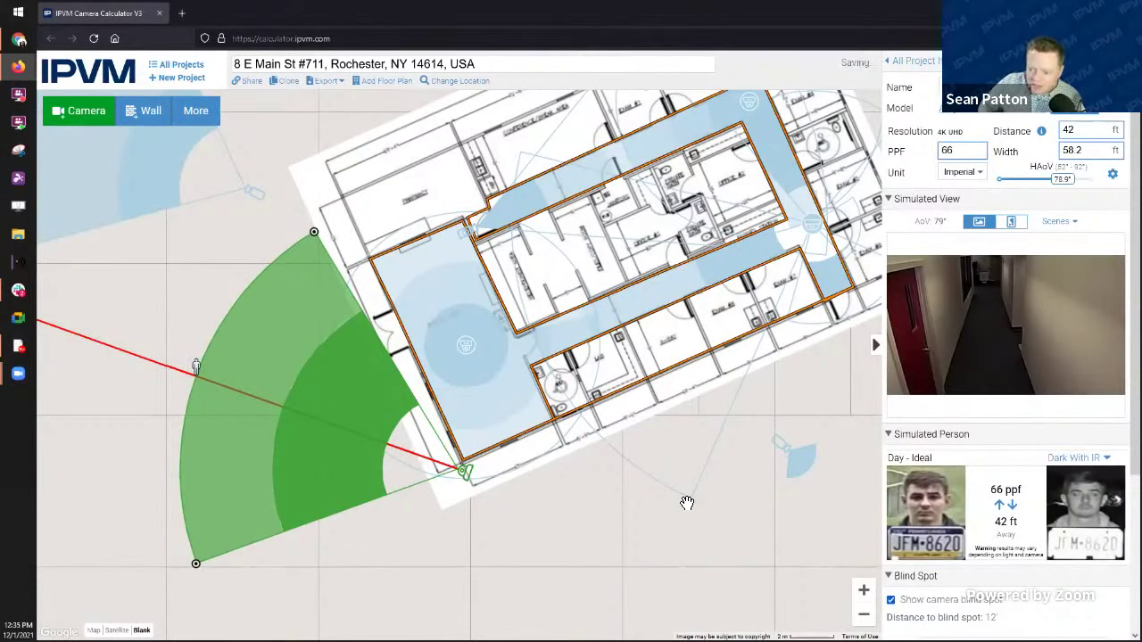
{"action": "key", "text": "BackSpace"}
{"action": "type", "text": "8"}
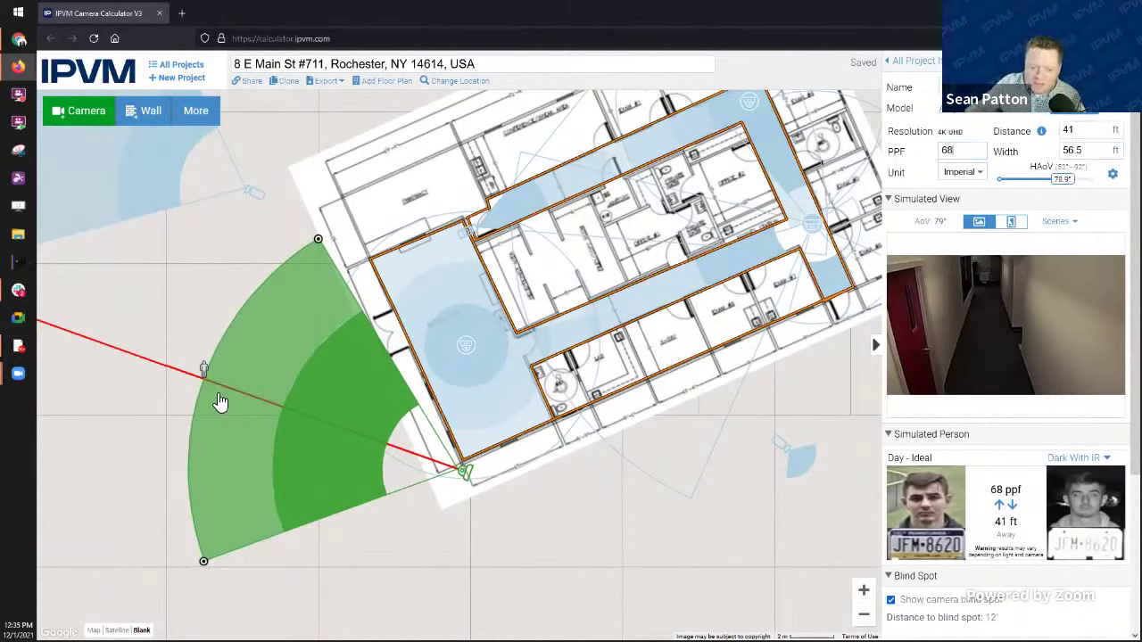
{"action": "mouse_move", "coordinate": [204, 369]}
{"action": "left_mouse_down"}
{"action": "mouse_move", "coordinate": [229, 372]}
{"action": "mouse_move", "coordinate": [246, 352]}
{"action": "left_mouse_up"}
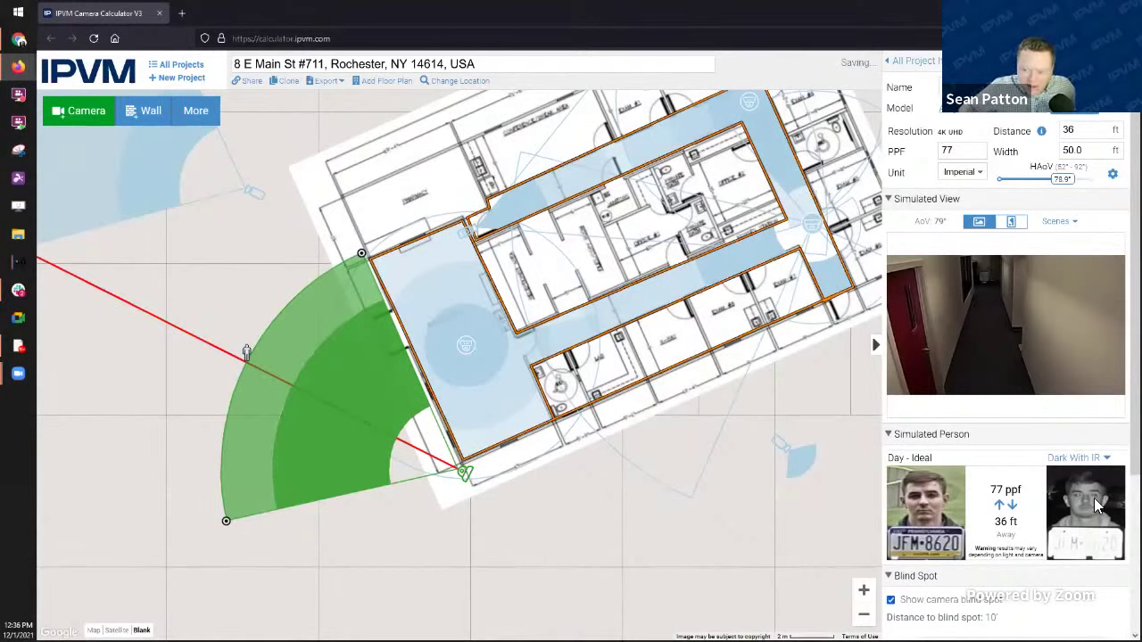
{"action": "left_click", "coordinate": [1095, 459]}
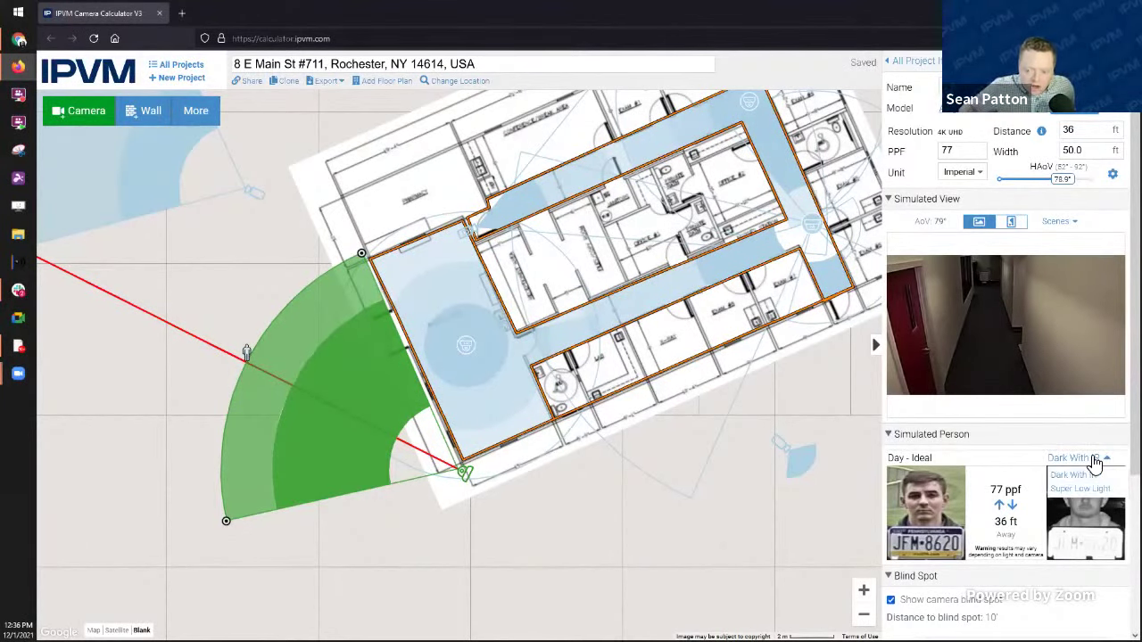
{"action": "left_click", "coordinate": [1080, 489]}
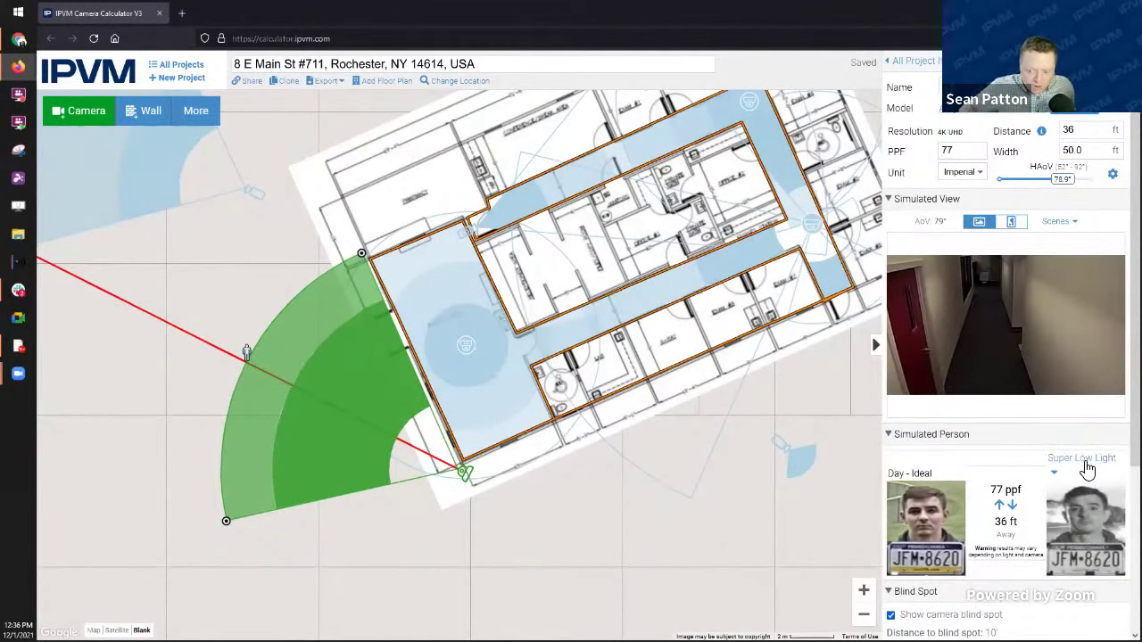
{"action": "left_click", "coordinate": [1088, 462]}
{"action": "left_click", "coordinate": [1070, 482]}
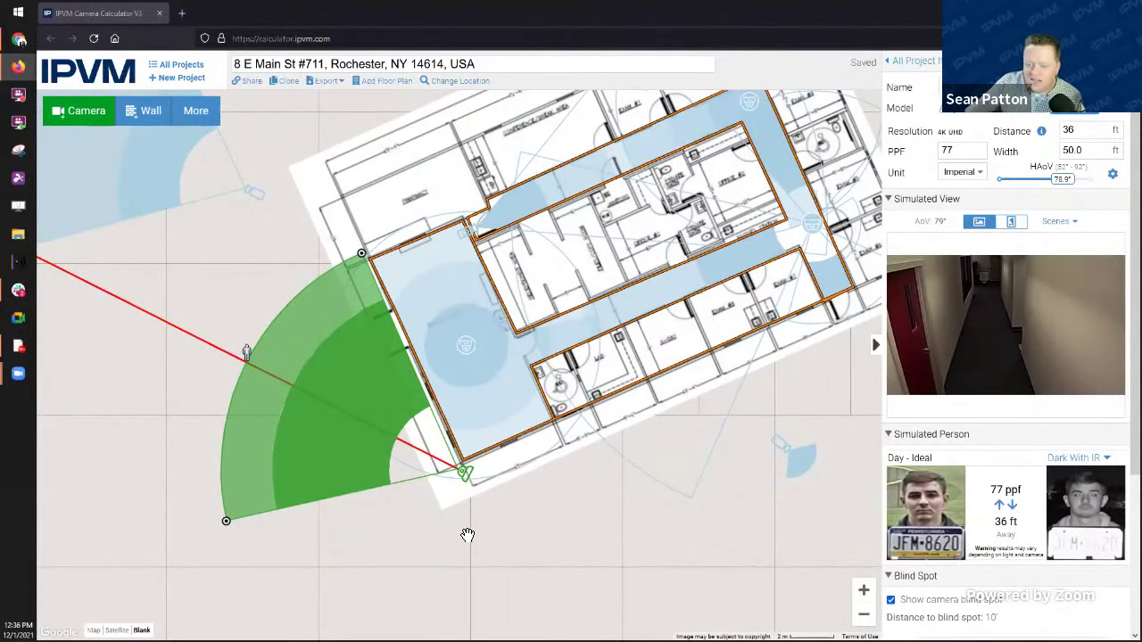
{"action": "left_click_drag", "start_coordinate": [576, 540], "coordinate": [622, 571]}
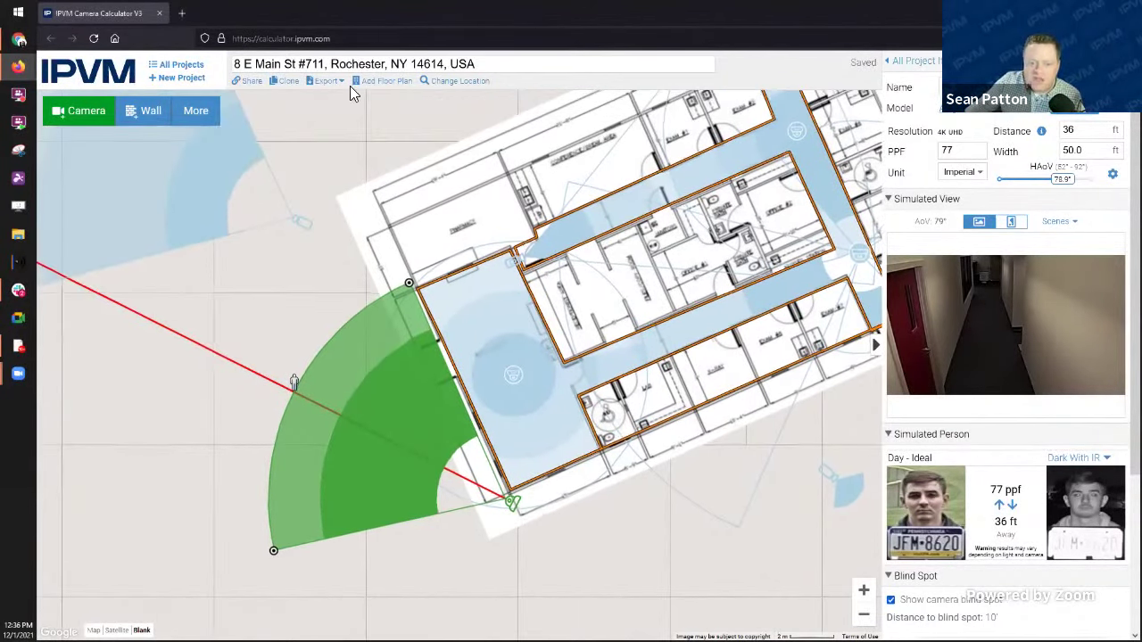
Step: Add a new camera to the plan, place it, and turn its view upward
{"action": "left_click", "coordinate": [81, 119]}
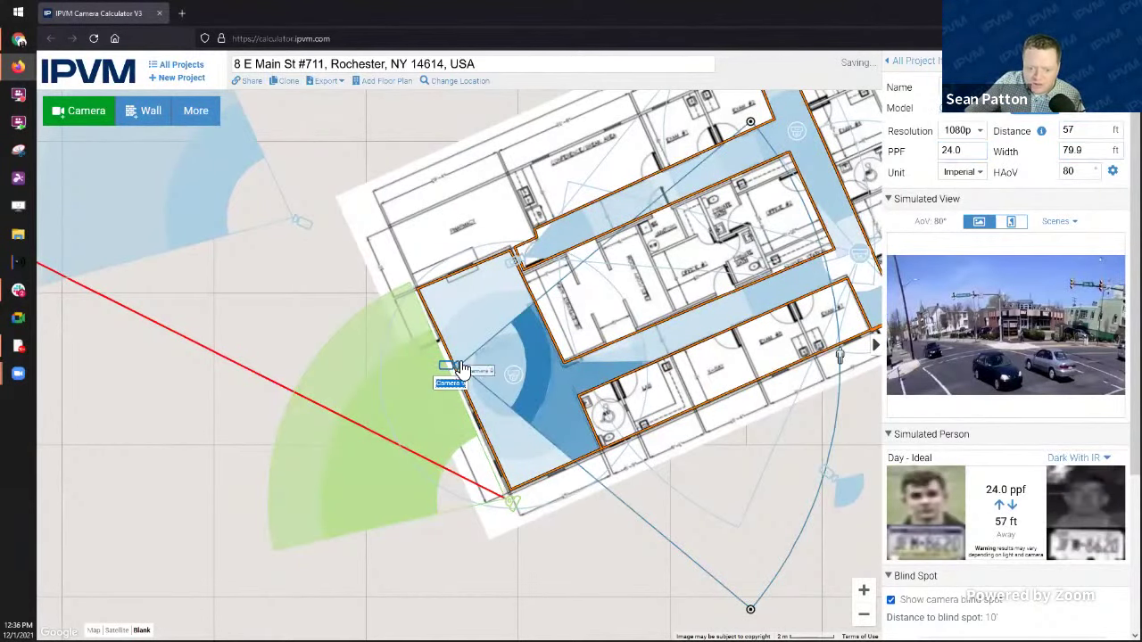
{"action": "mouse_move", "coordinate": [462, 368]}
{"action": "left_mouse_down"}
{"action": "mouse_move", "coordinate": [344, 176]}
{"action": "mouse_move", "coordinate": [711, 136]}
{"action": "mouse_move", "coordinate": [474, 51]}
{"action": "left_mouse_up"}
{"action": "left_click_drag", "start_coordinate": [555, 219], "coordinate": [430, 343]}
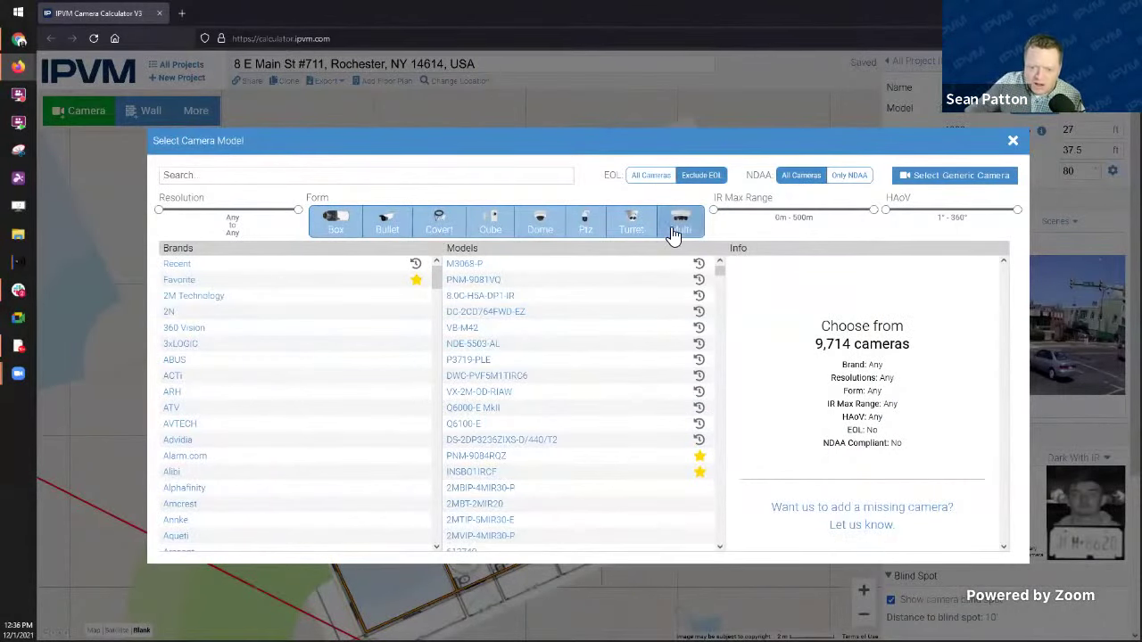
Step: Filter models to multi-imager, Bosch 6MP minimum resolution, 25 m IR range, and NDAA-compliant
{"action": "left_click", "coordinate": [687, 229]}
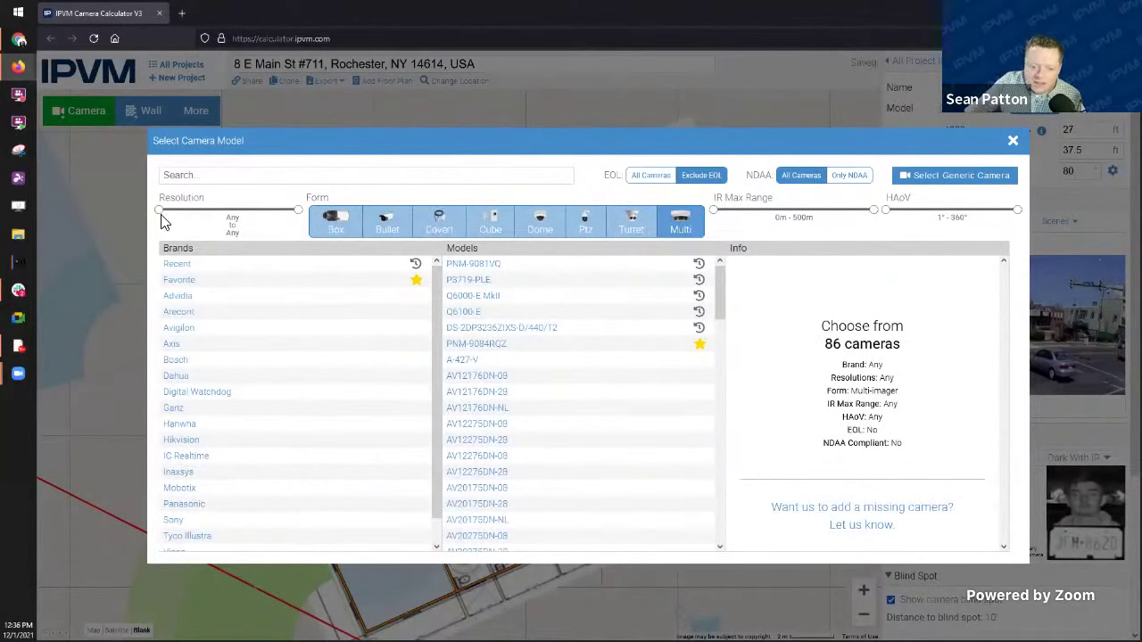
{"action": "left_click_drag", "start_coordinate": [161, 222], "coordinate": [223, 220]}
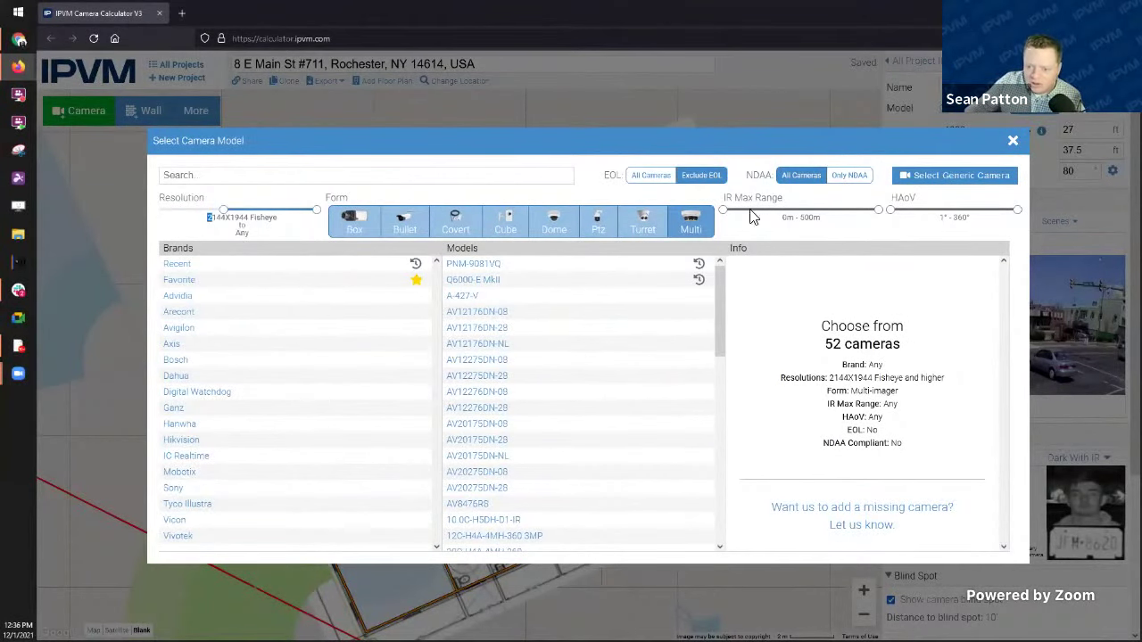
{"action": "left_click_drag", "start_coordinate": [725, 210], "coordinate": [762, 210]}
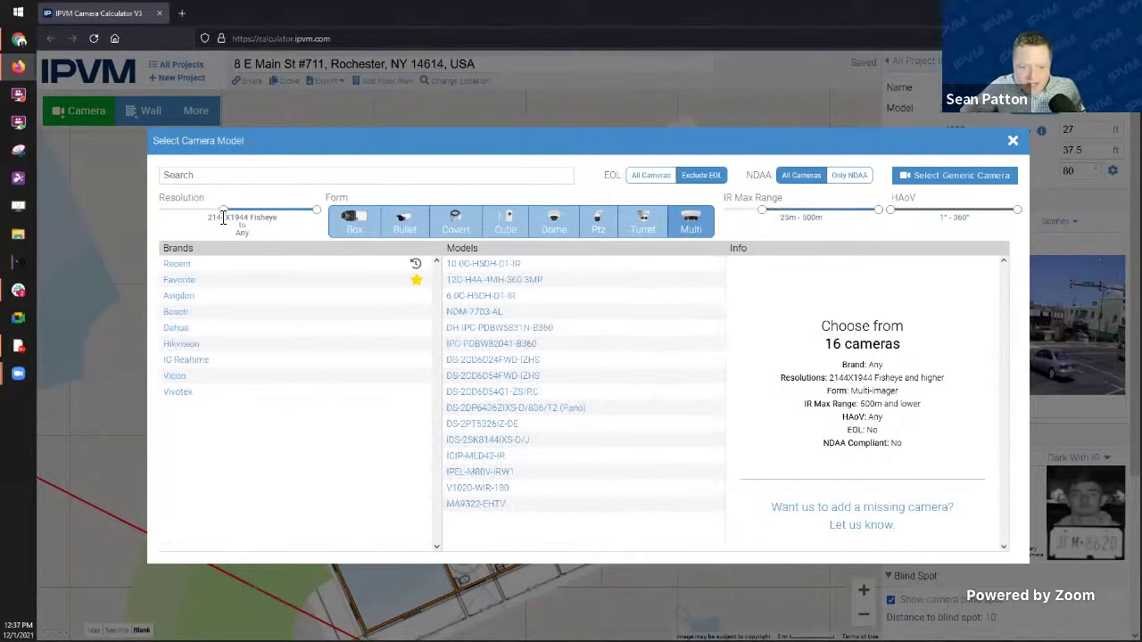
{"action": "left_click_drag", "start_coordinate": [223, 219], "coordinate": [235, 205]}
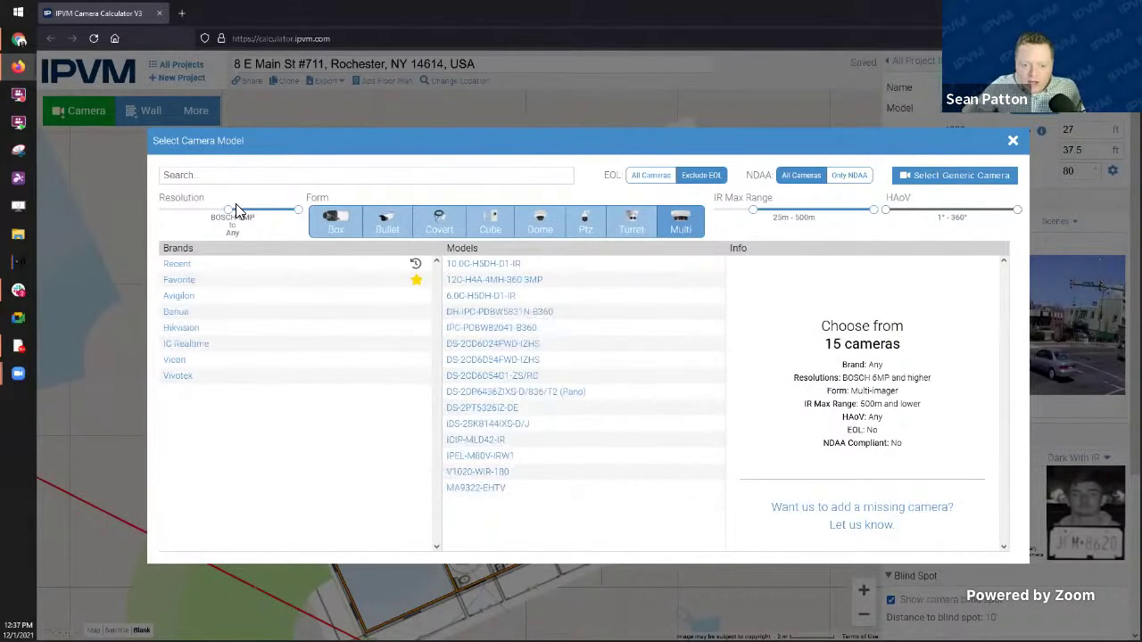
{"action": "left_click", "coordinate": [852, 176]}
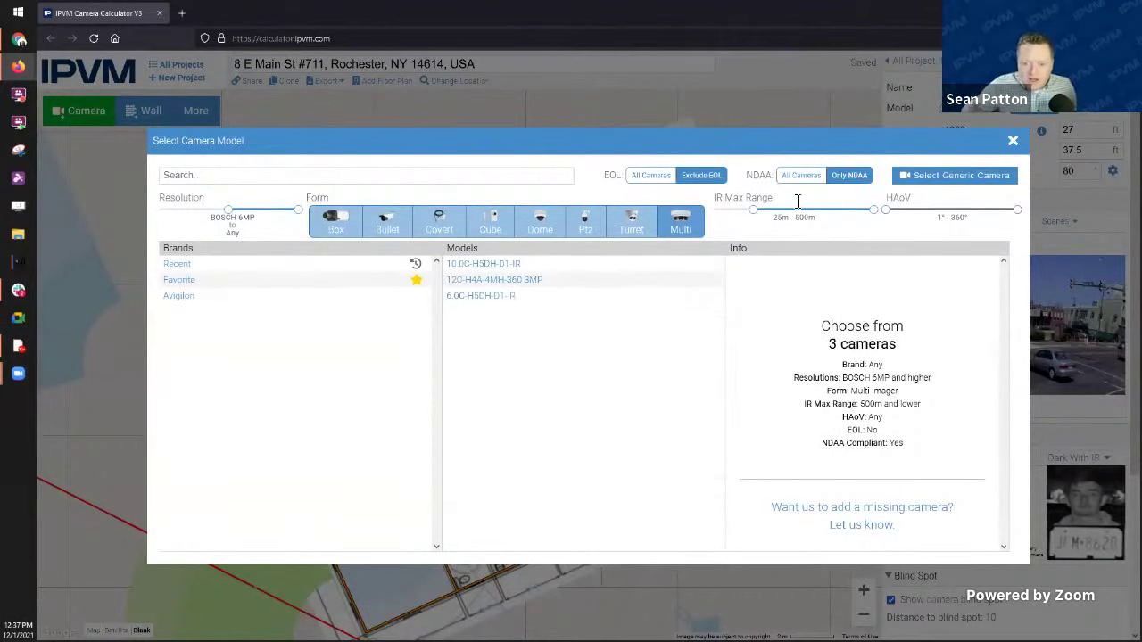
Step: Clear the multi-imager, resolution and IR range filters, keeping only NDAA-compliant models
{"action": "left_click", "coordinate": [681, 223]}
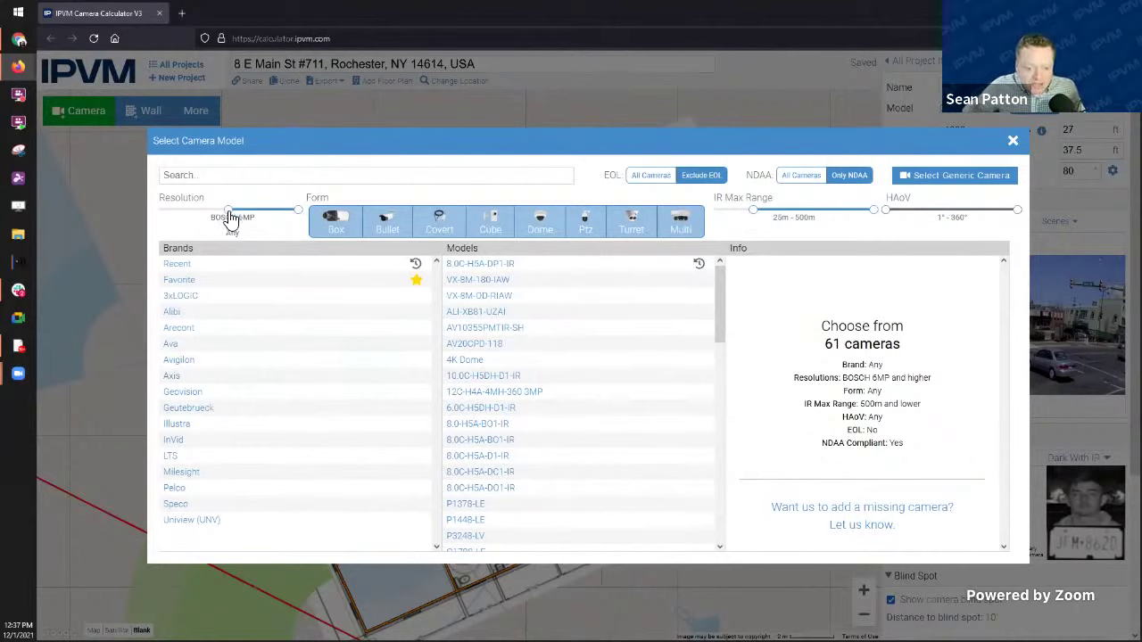
{"action": "left_click_drag", "start_coordinate": [229, 213], "coordinate": [161, 213]}
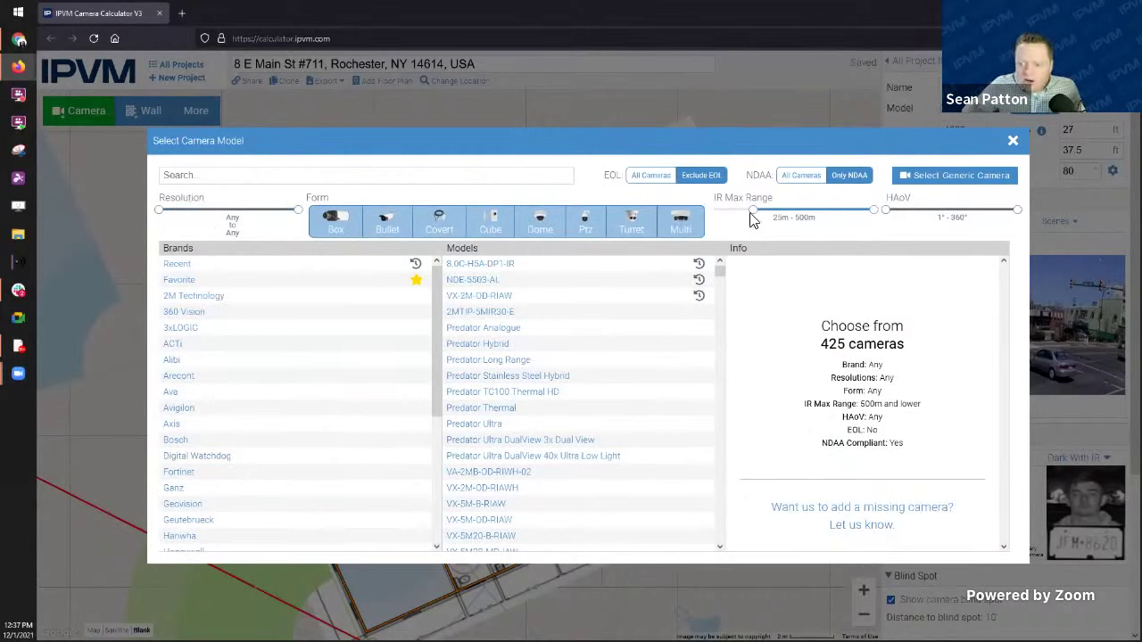
{"action": "left_click_drag", "start_coordinate": [754, 211], "coordinate": [681, 228]}
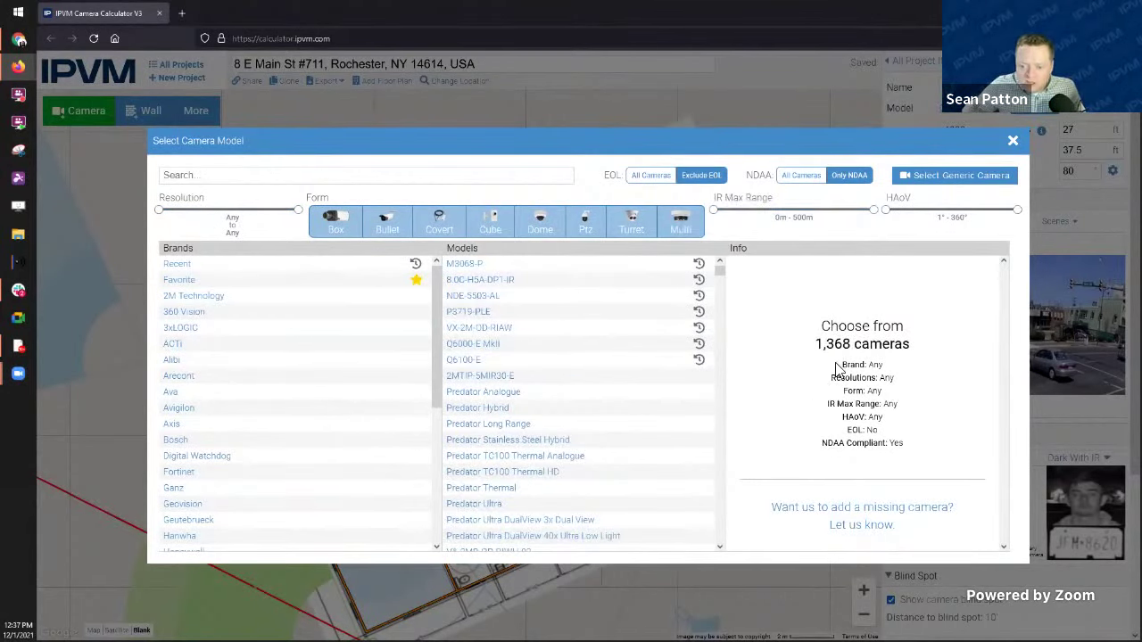
{"action": "scroll", "coordinate": [347, 382], "scroll_direction": "down", "scroll_amount": 1}
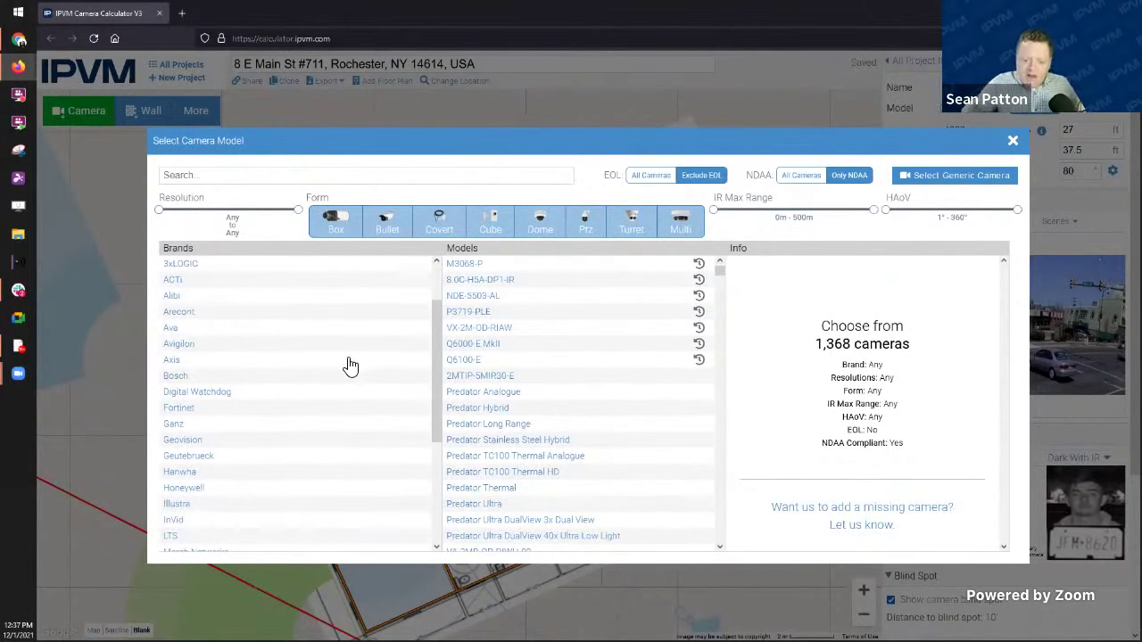
{"action": "scroll", "coordinate": [348, 371], "scroll_direction": "up", "scroll_amount": 1}
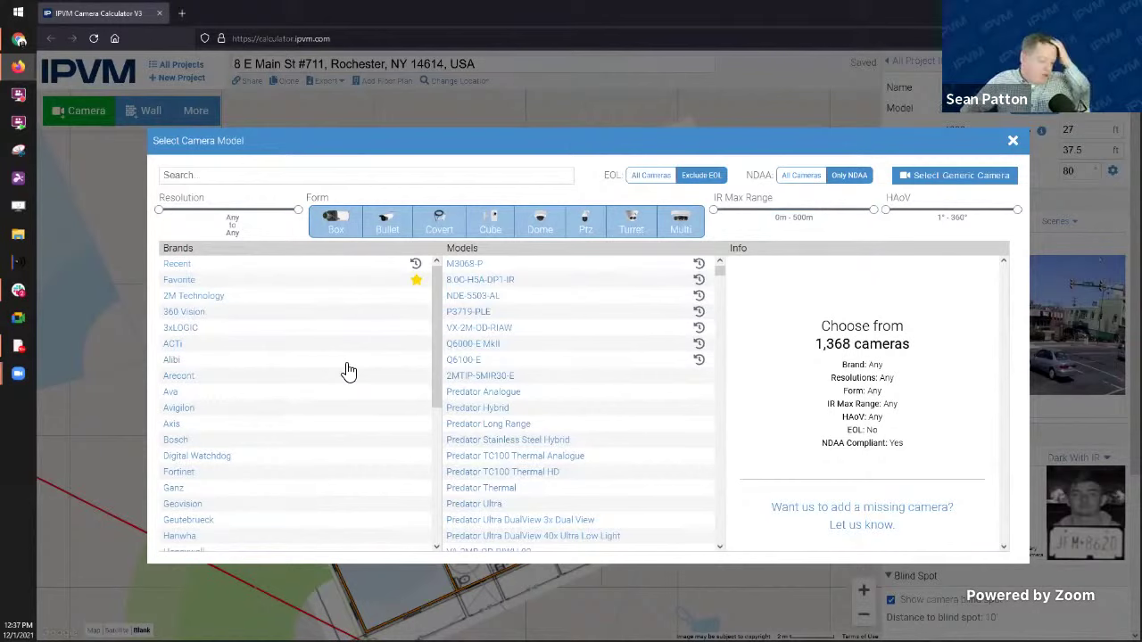
{"action": "scroll", "coordinate": [348, 372], "scroll_direction": "down", "scroll_amount": 4}
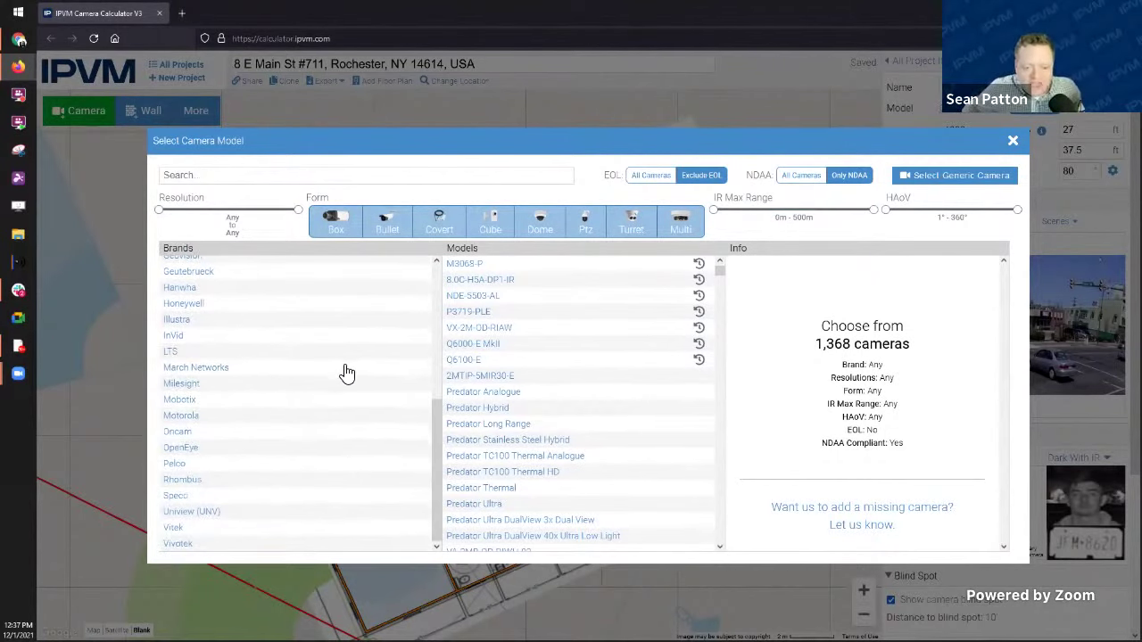
{"action": "scroll", "coordinate": [347, 373], "scroll_direction": "up", "scroll_amount": 4}
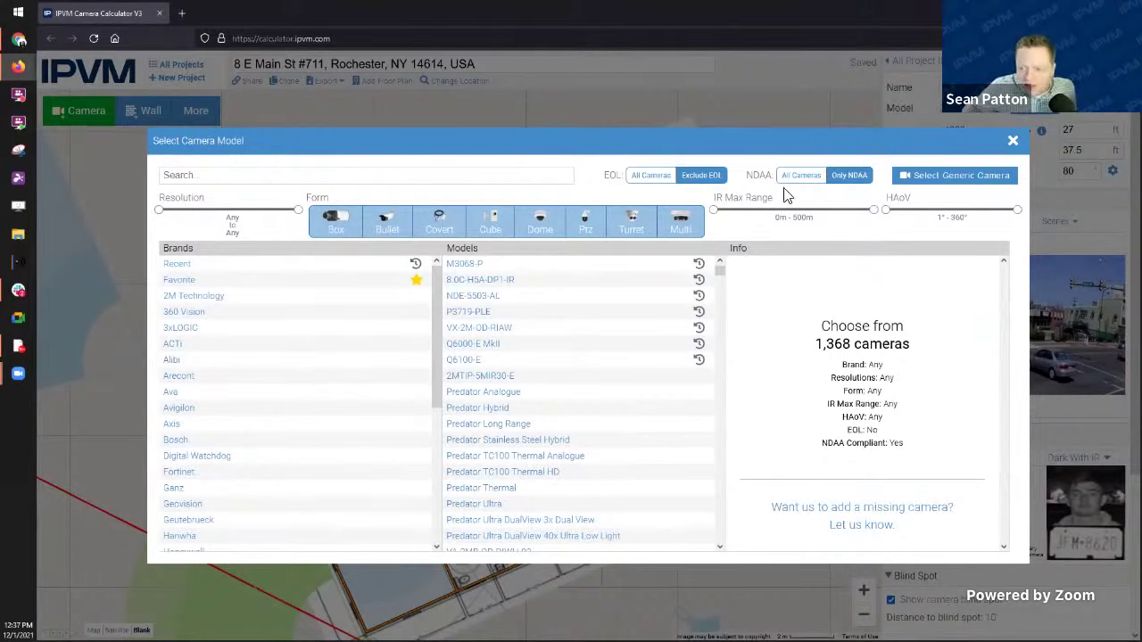
Step: Filter to bullet cameras with a 3MP 4:3 minimum resolution, then close the picker
{"action": "left_click", "coordinate": [395, 225]}
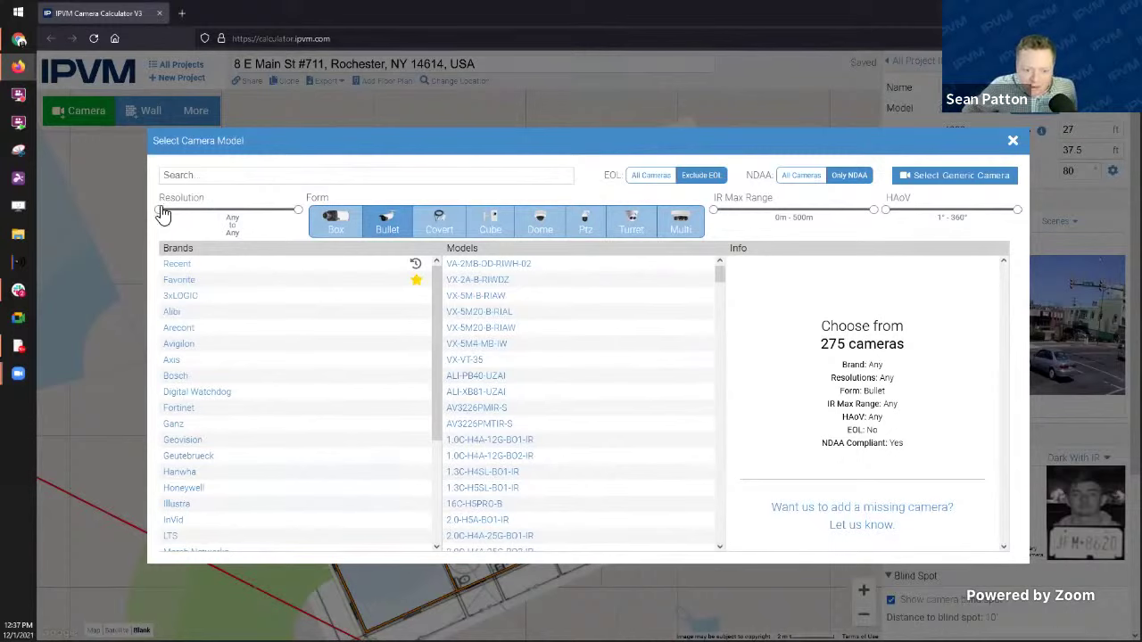
{"action": "left_click_drag", "start_coordinate": [160, 210], "coordinate": [293, 212]}
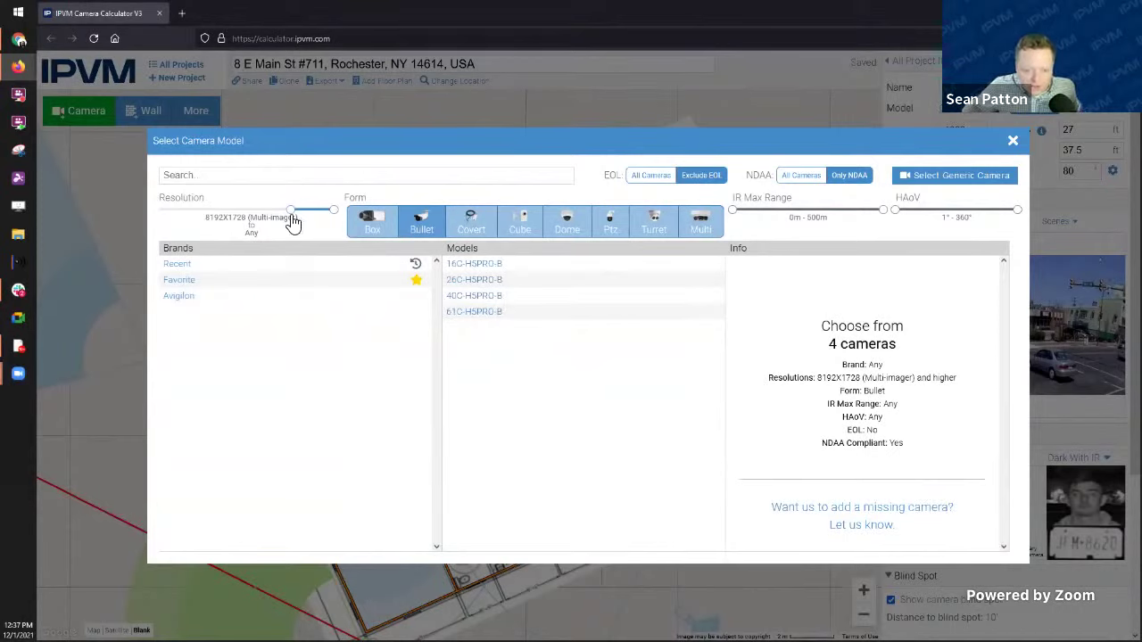
{"action": "left_click_drag", "start_coordinate": [289, 217], "coordinate": [195, 216]}
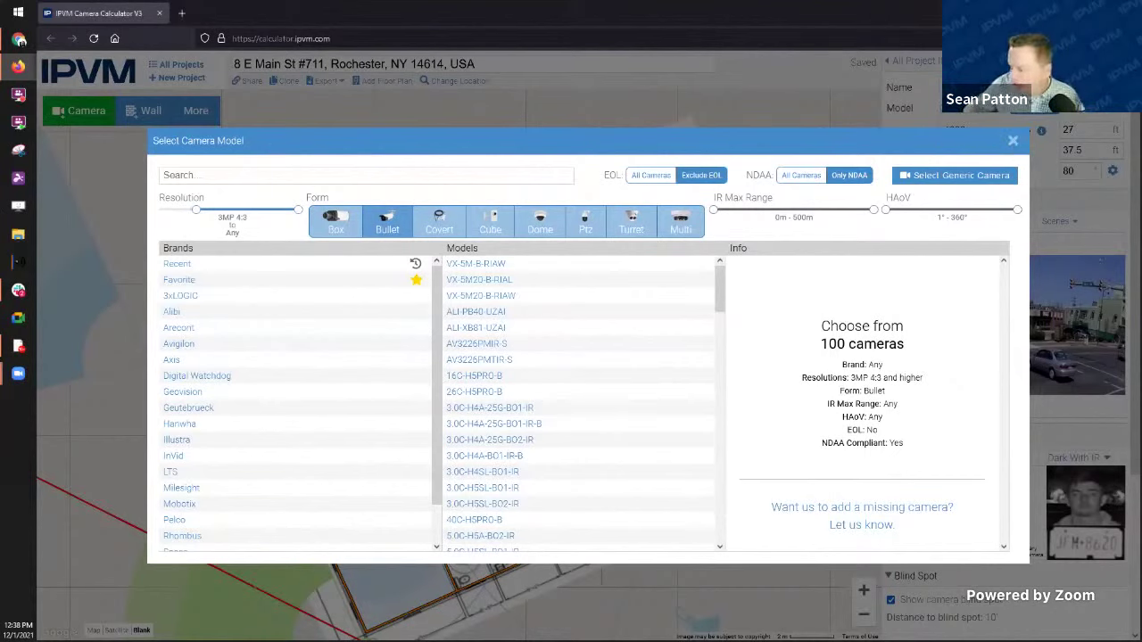
{"action": "left_click", "coordinate": [1014, 143]}
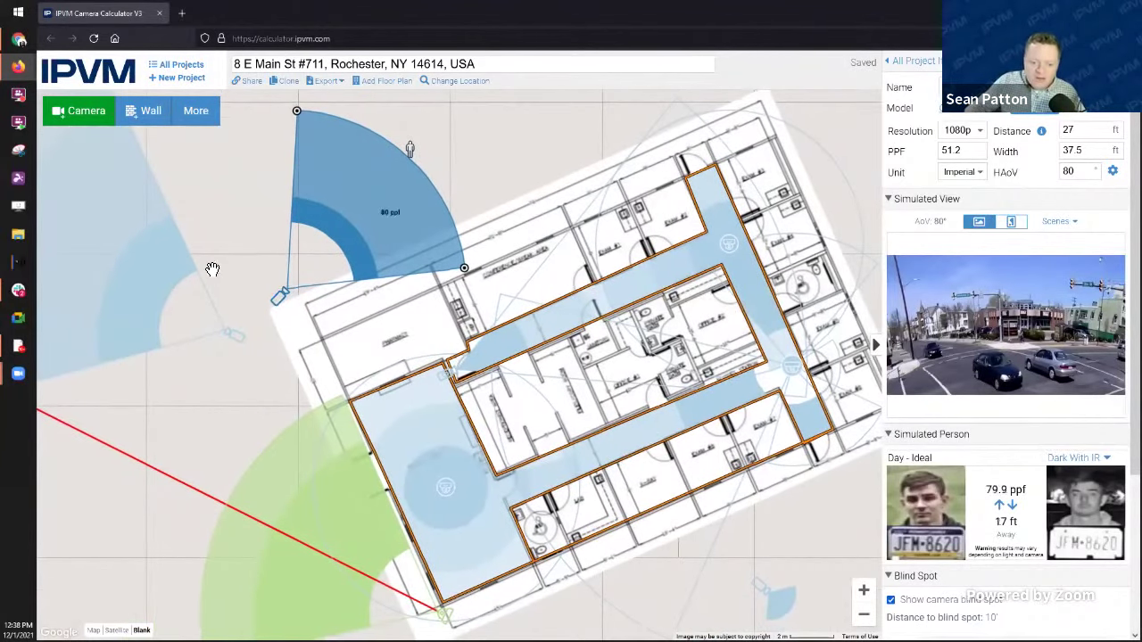
Step: Rotate the new camera's coverage counter-clockwise toward the plan's upper-left corner
{"action": "mouse_move", "coordinate": [279, 297]}
{"action": "left_mouse_down"}
{"action": "mouse_move", "coordinate": [315, 415]}
{"action": "mouse_move", "coordinate": [324, 385]}
{"action": "left_mouse_up"}
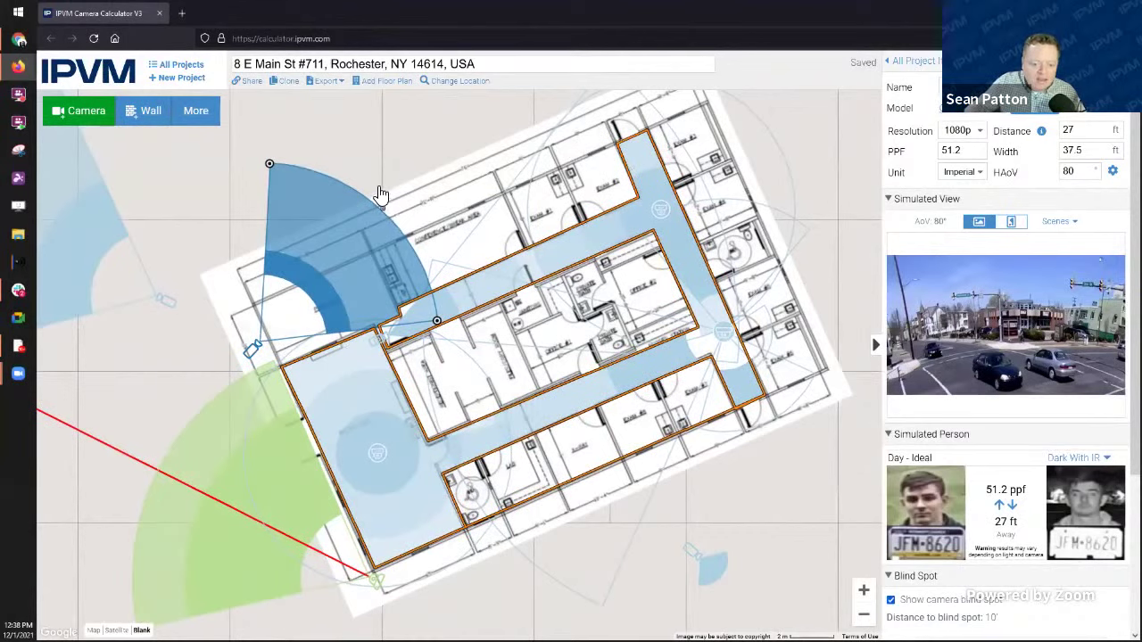
{"action": "left_click_drag", "start_coordinate": [380, 195], "coordinate": [351, 174]}
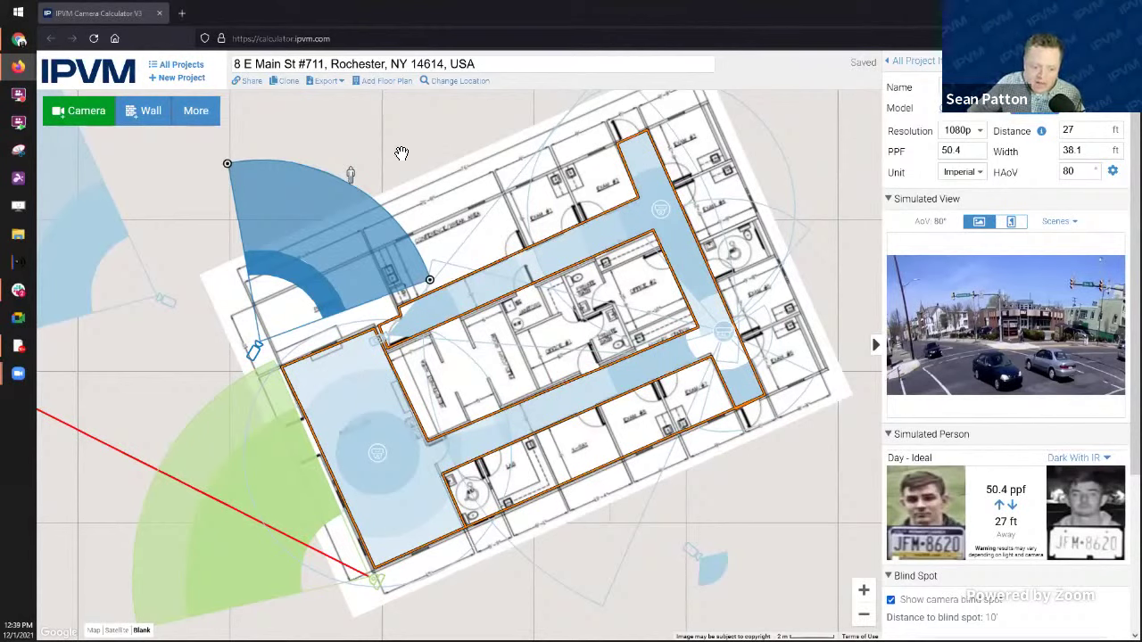
Step: Switch the base map to satellite imagery
{"action": "left_click", "coordinate": [200, 121]}
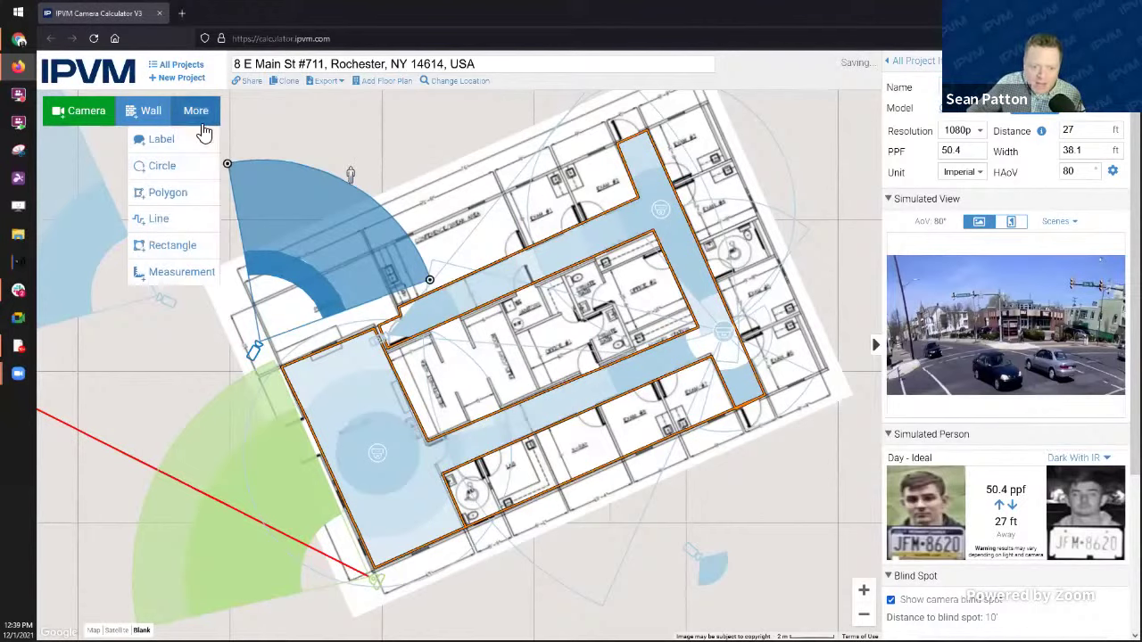
{"action": "left_click", "coordinate": [372, 152]}
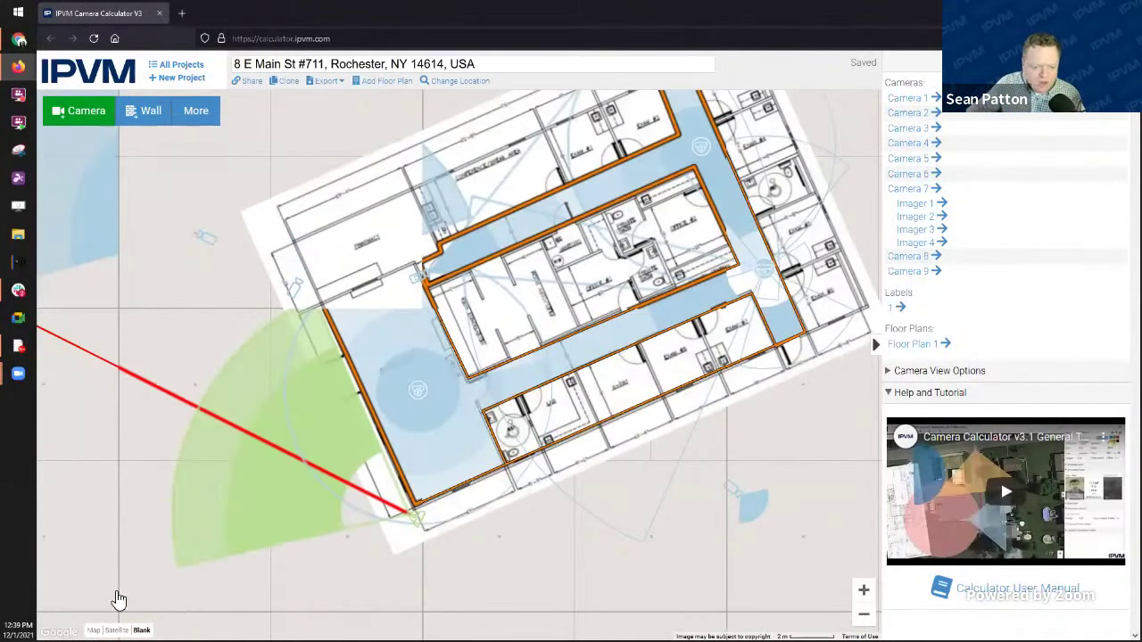
{"action": "left_click", "coordinate": [117, 630]}
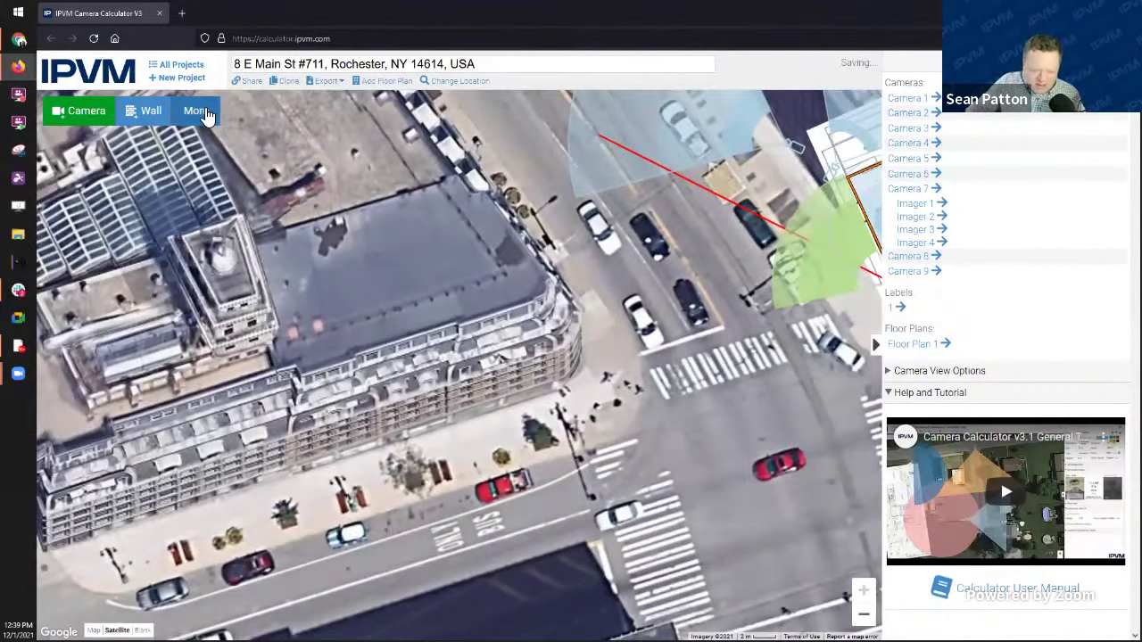
Step: Measure the neighbouring building's frontage at 94 ft, then cancel the measurement tool
{"action": "left_click", "coordinate": [196, 110]}
{"action": "left_click", "coordinate": [178, 267]}
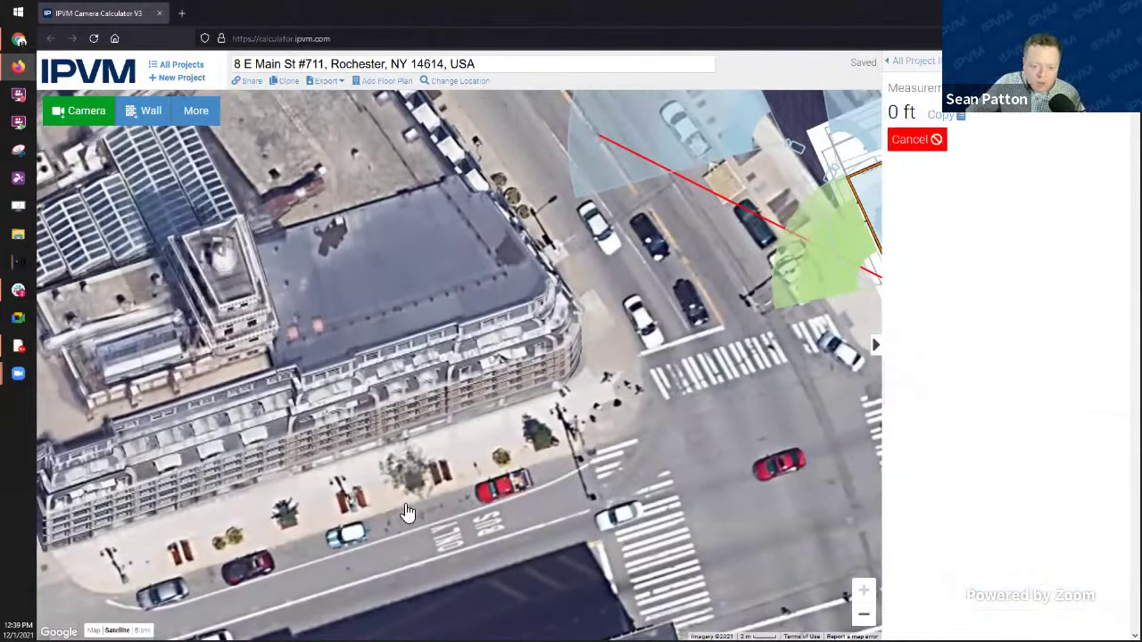
{"action": "left_click", "coordinate": [288, 466]}
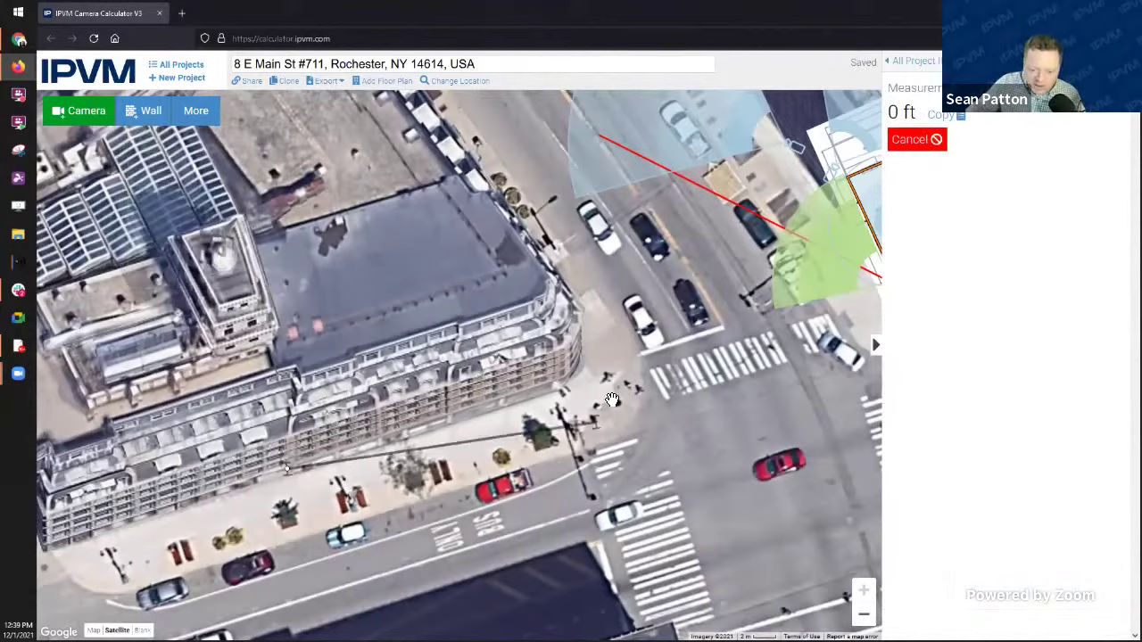
{"action": "left_click", "coordinate": [586, 379]}
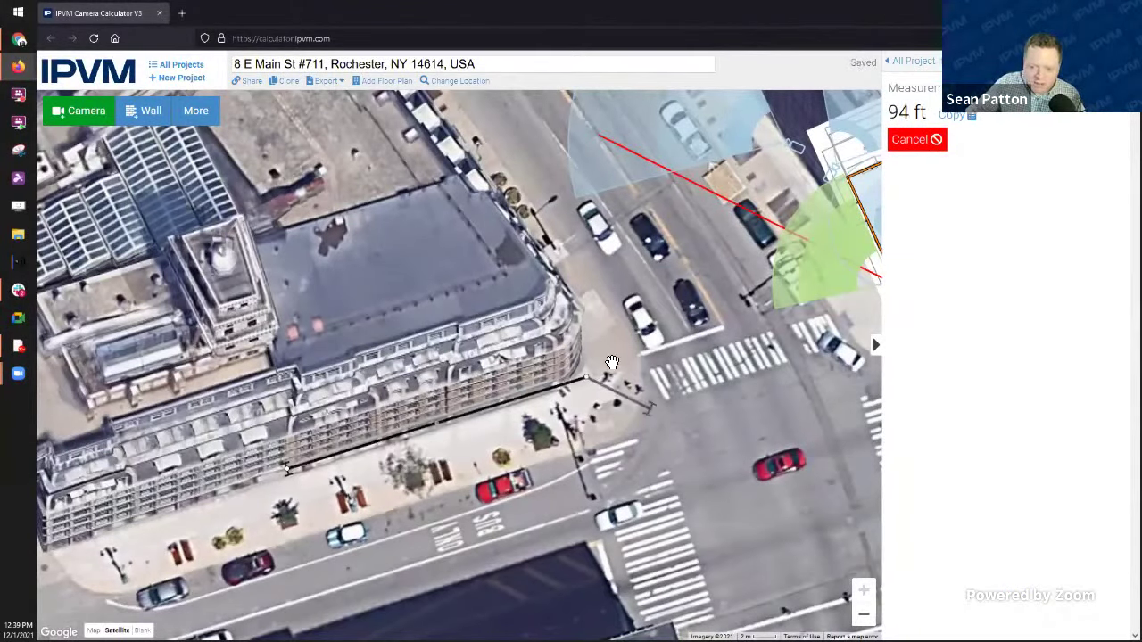
{"action": "left_click", "coordinate": [287, 468]}
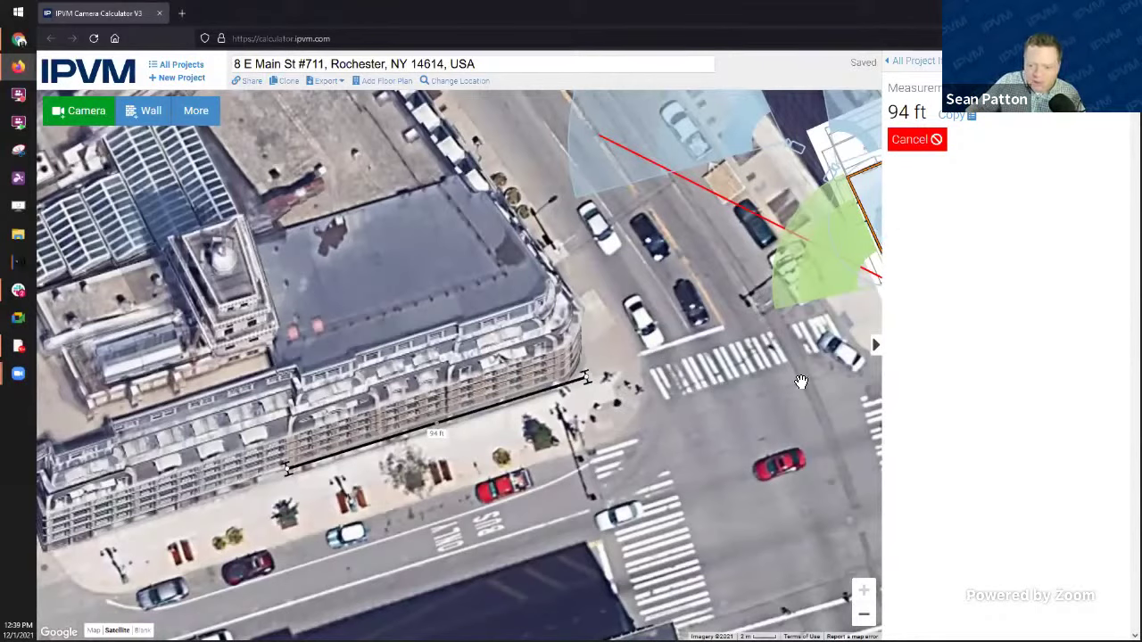
{"action": "left_click_drag", "start_coordinate": [801, 382], "coordinate": [394, 458]}
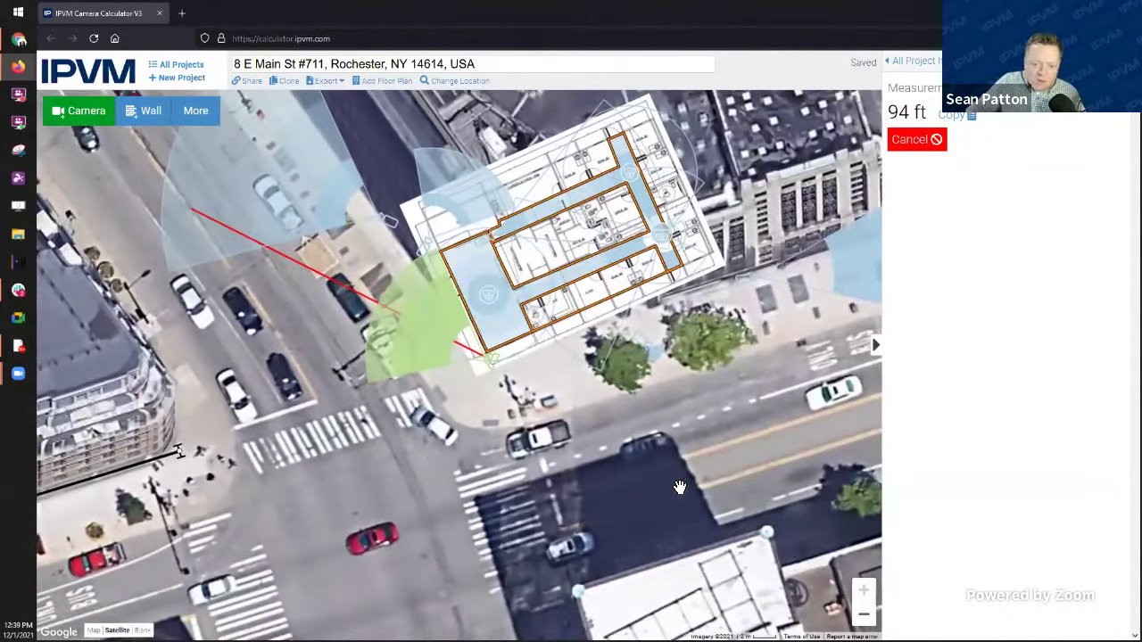
{"action": "left_click", "coordinate": [928, 140]}
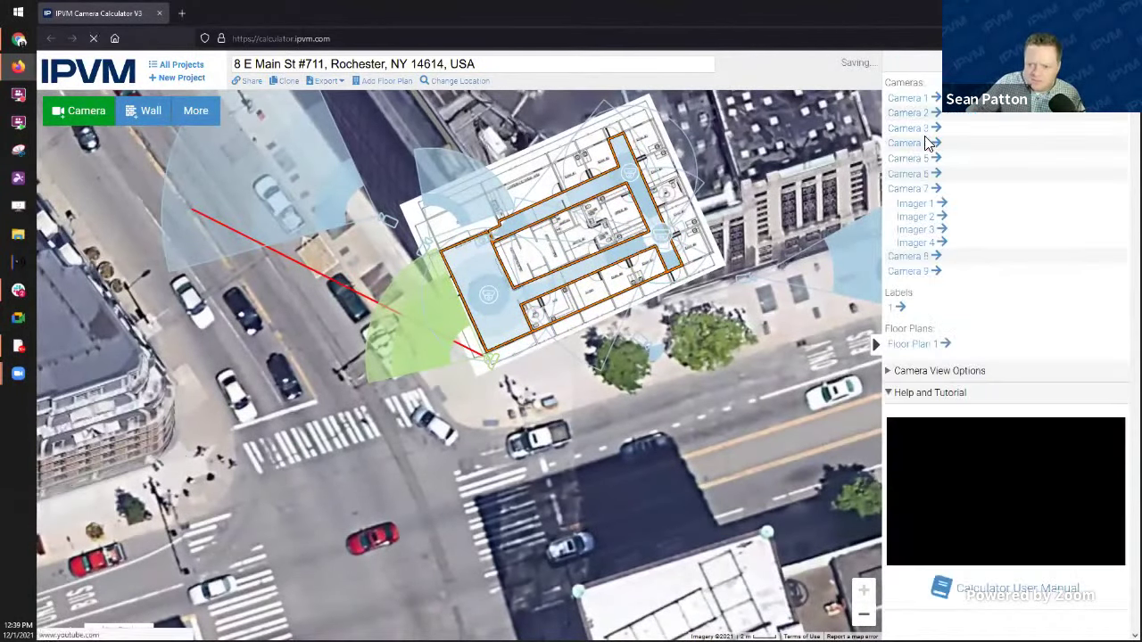
{"action": "left_click", "coordinate": [195, 111]}
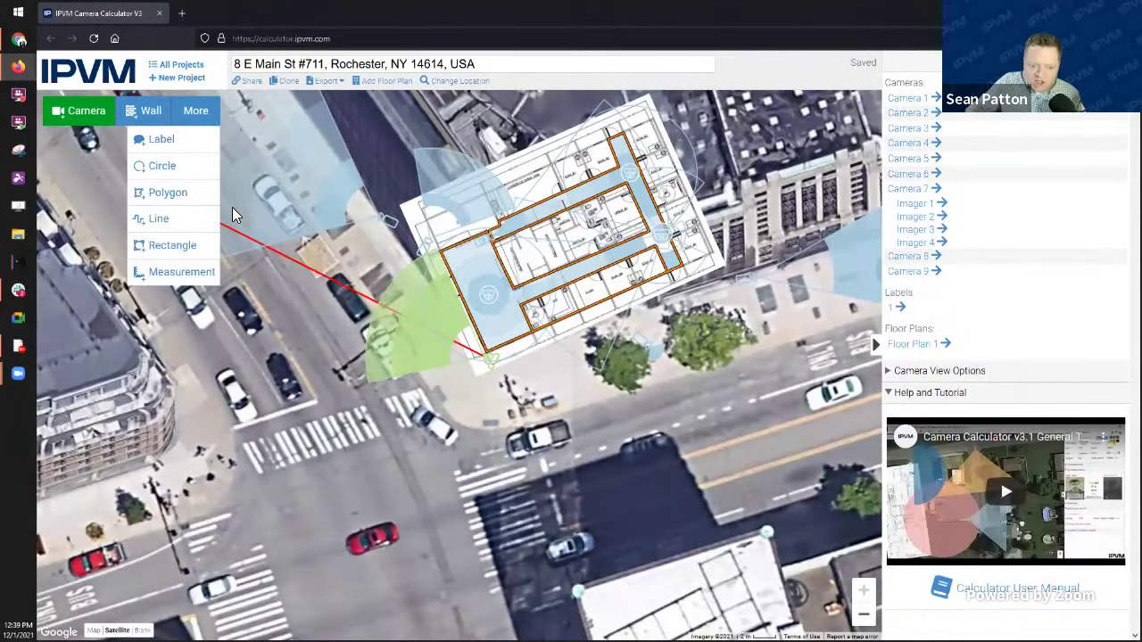
{"action": "left_click", "coordinate": [170, 275]}
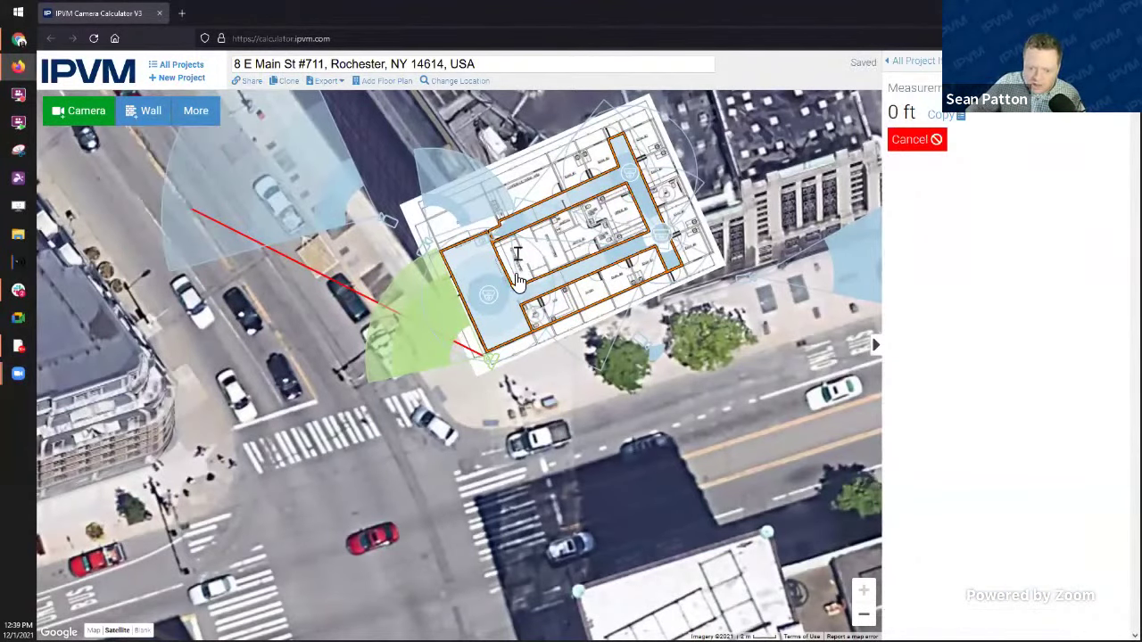
{"action": "left_click", "coordinate": [554, 198]}
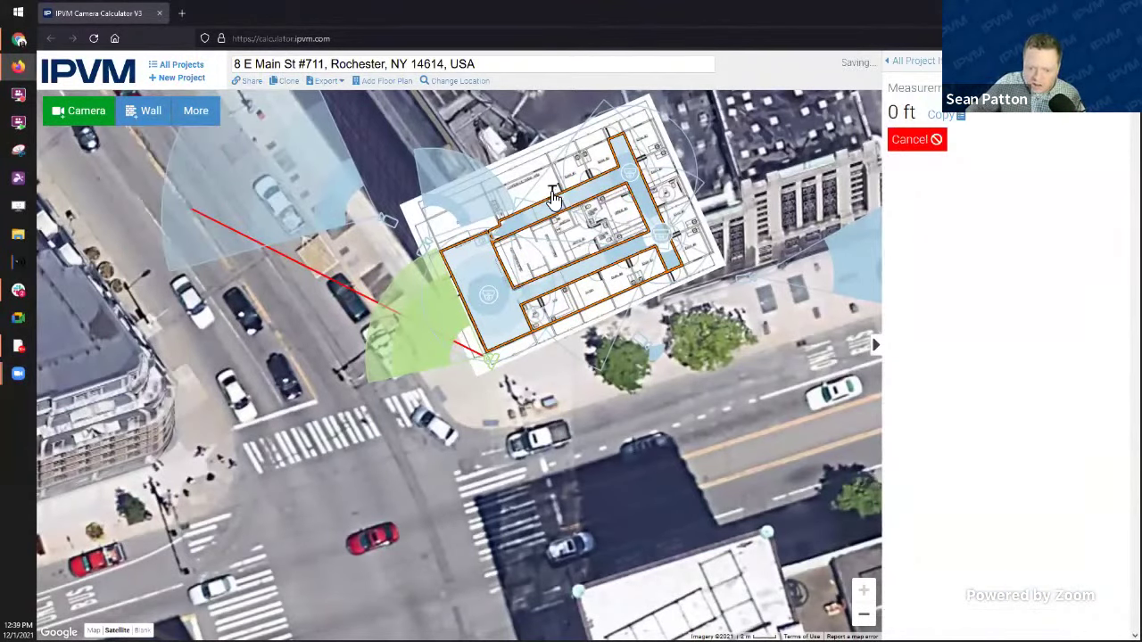
{"action": "left_click", "coordinate": [831, 250]}
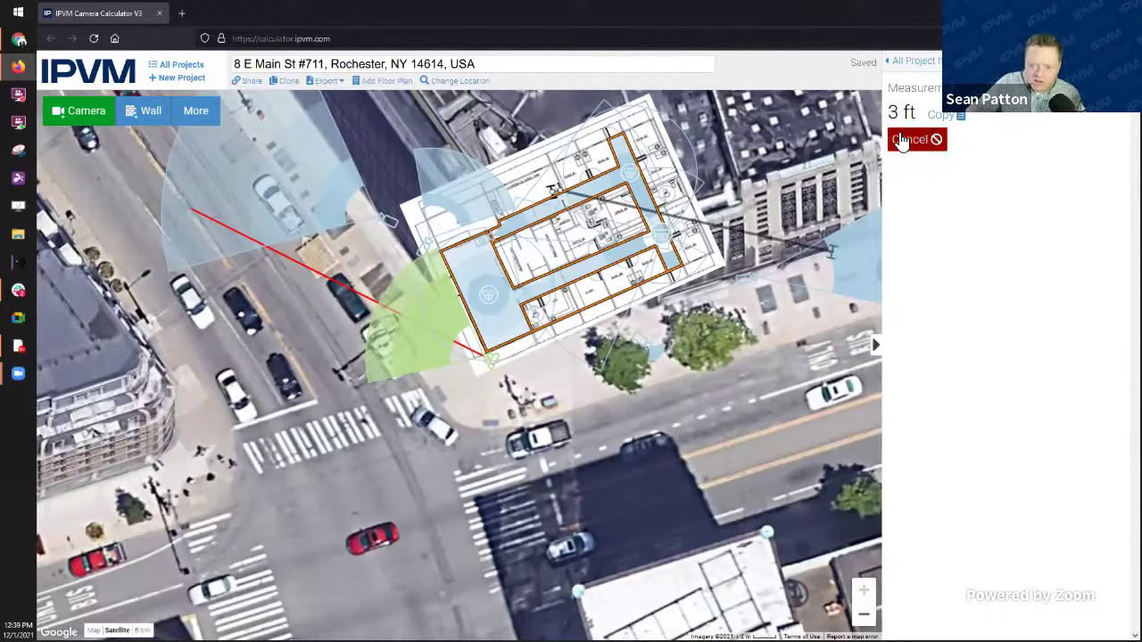
{"action": "left_click", "coordinate": [937, 140]}
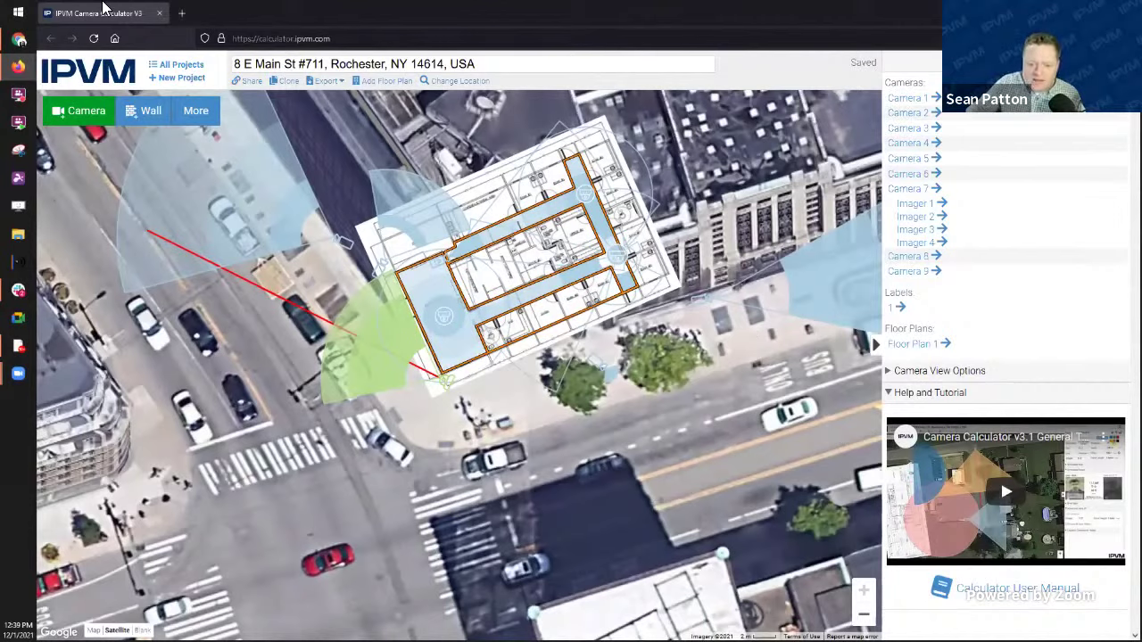
Step: Replace the calculator tab with a fresh tab loading calculator.ipvm.com
{"action": "left_click", "coordinate": [181, 13]}
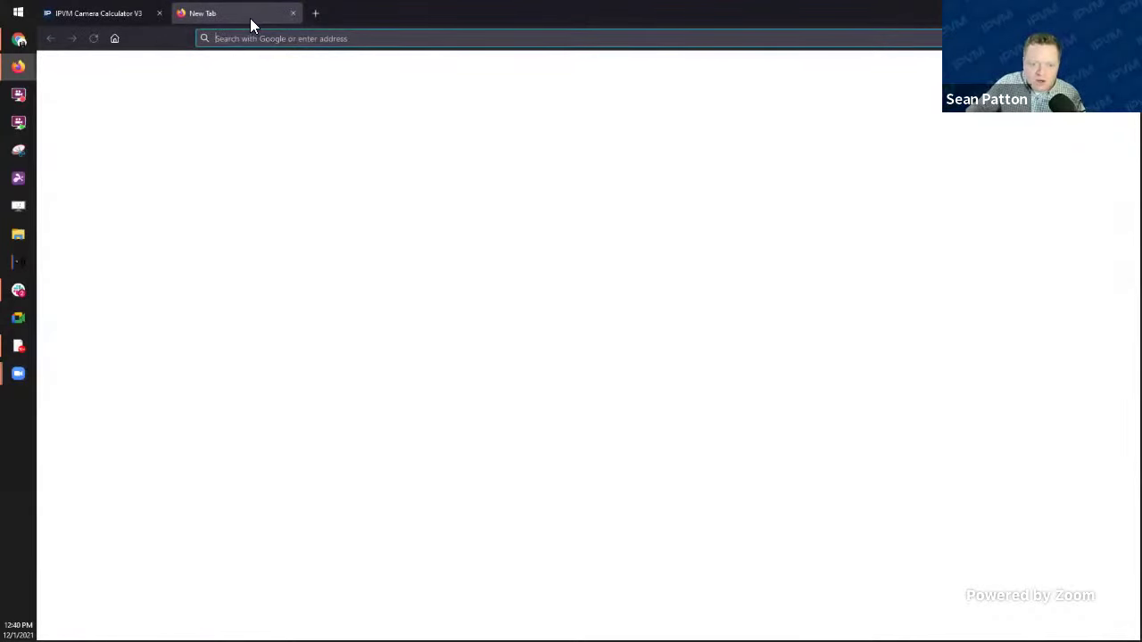
{"action": "left_click", "coordinate": [159, 13]}
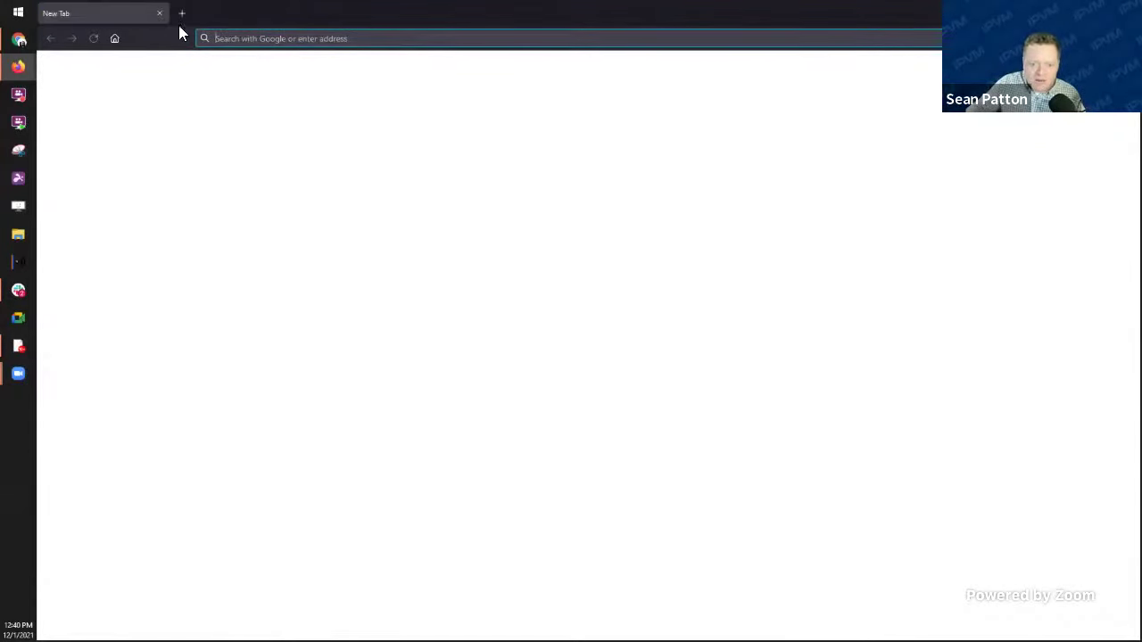
{"action": "left_click", "coordinate": [291, 38]}
{"action": "type", "text": "cal"}
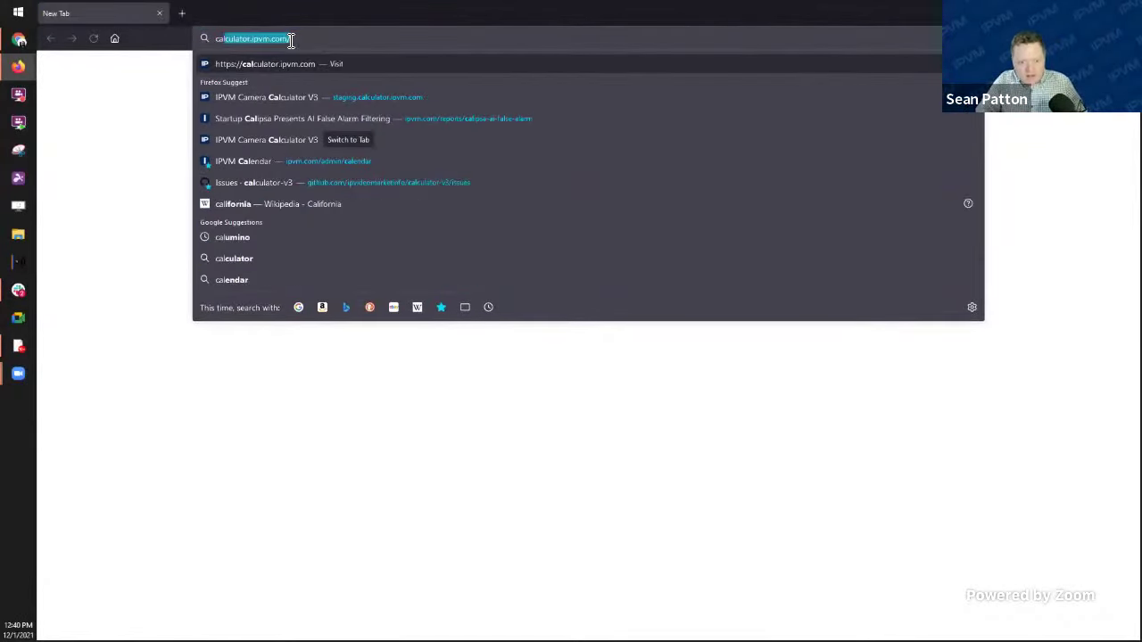
{"action": "key", "text": "Return"}
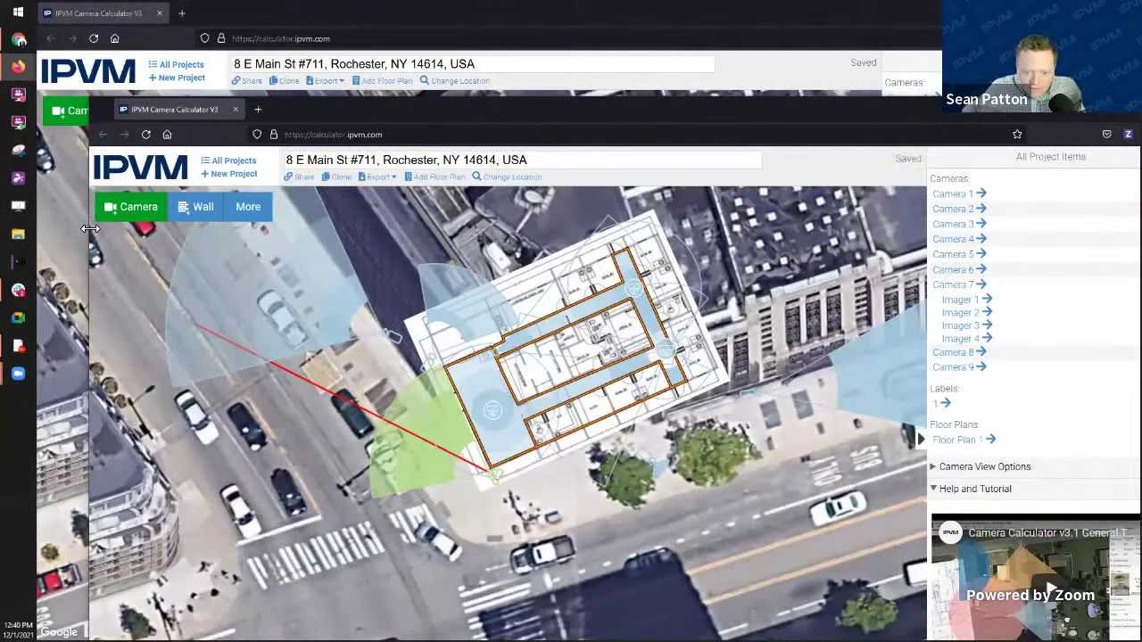
Step: Resize and centre the second window, narrow the nested calculator, and return to Projects
{"action": "left_click_drag", "start_coordinate": [89, 228], "coordinate": [774, 229]}
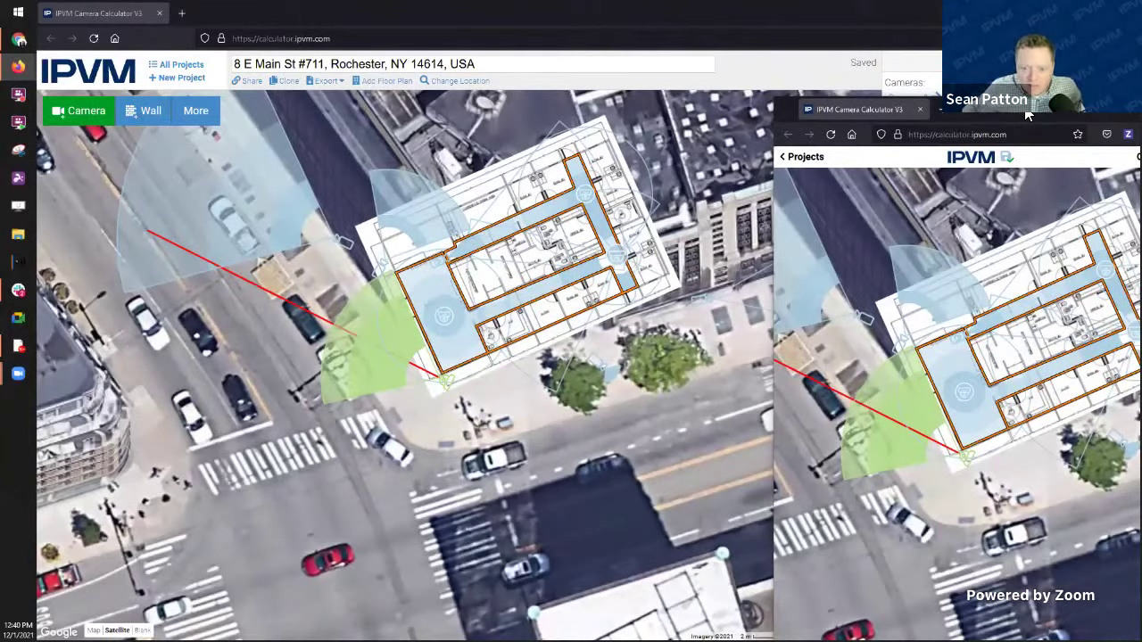
{"action": "left_click_drag", "start_coordinate": [1028, 114], "coordinate": [566, 22]}
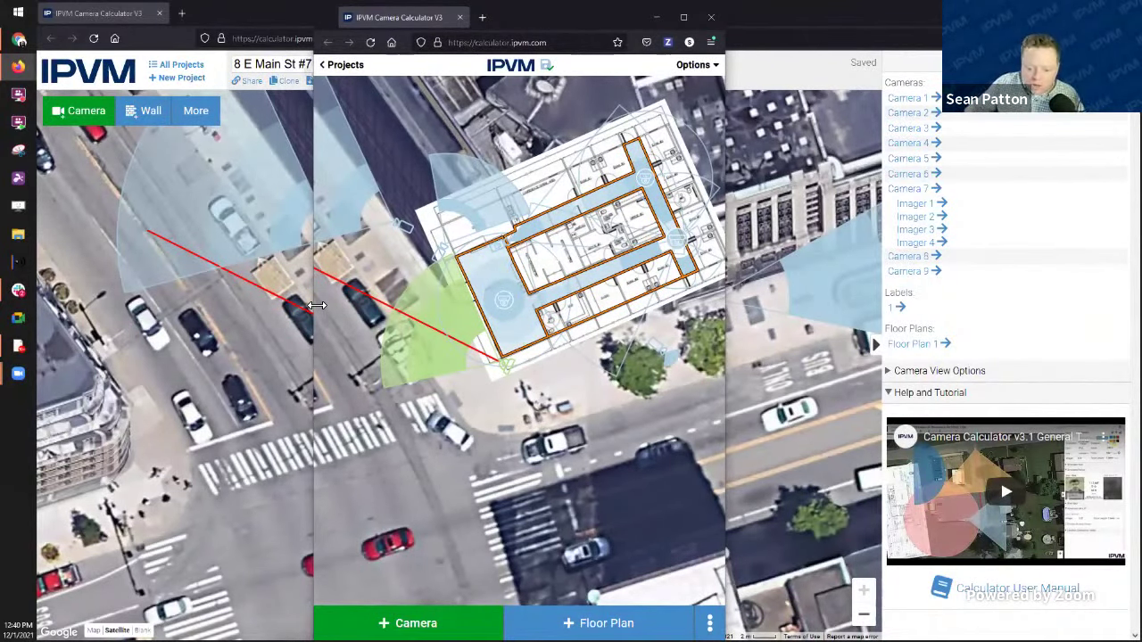
{"action": "left_click_drag", "start_coordinate": [317, 305], "coordinate": [390, 308]}
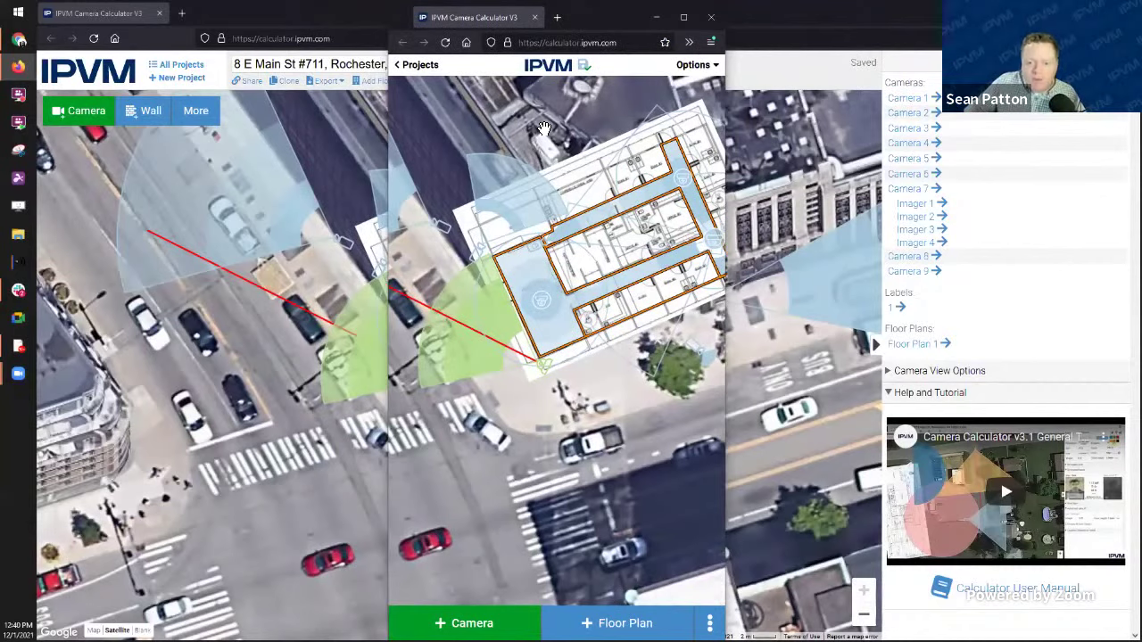
{"action": "left_click", "coordinate": [418, 65]}
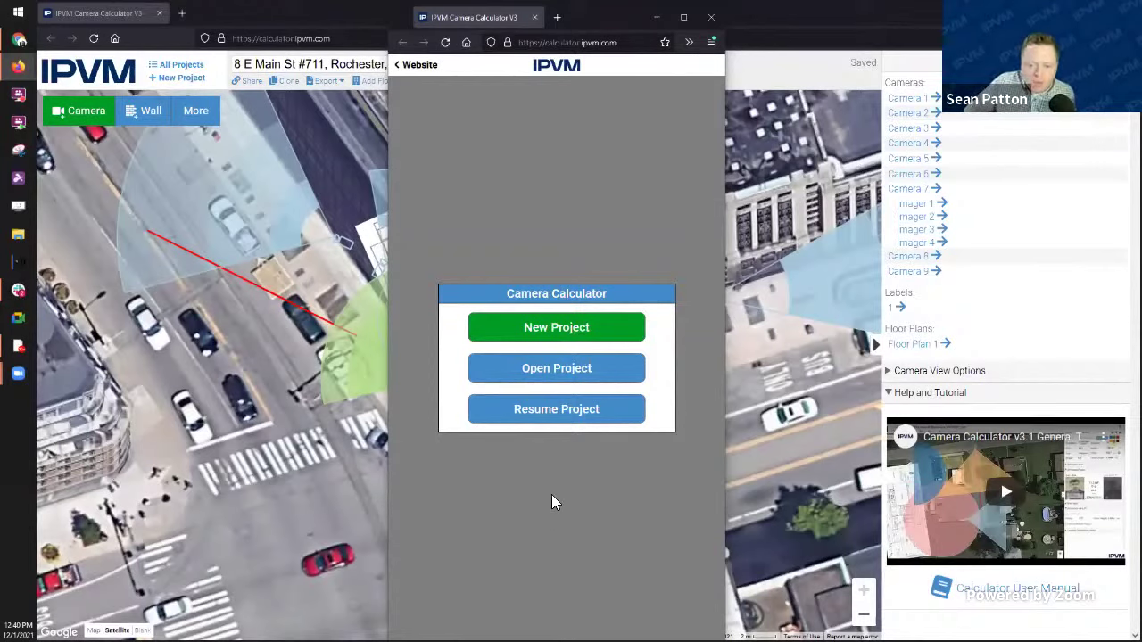
Step: Start a new project at a searched W Ridge Rd street address and frame the map there
{"action": "left_click", "coordinate": [552, 327]}
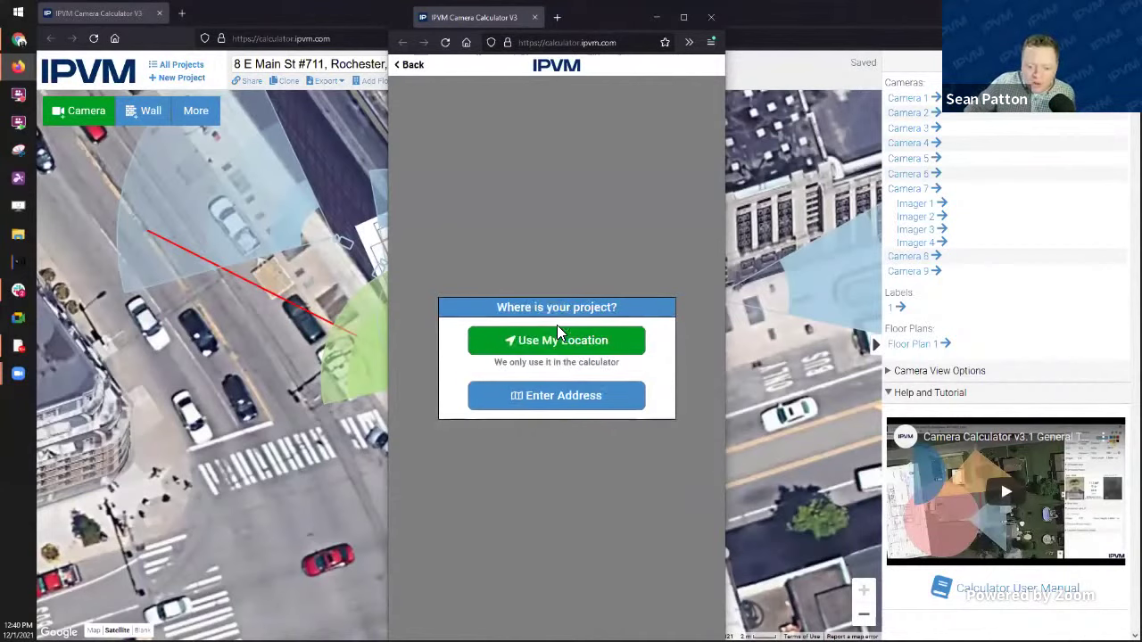
{"action": "left_click", "coordinate": [561, 397]}
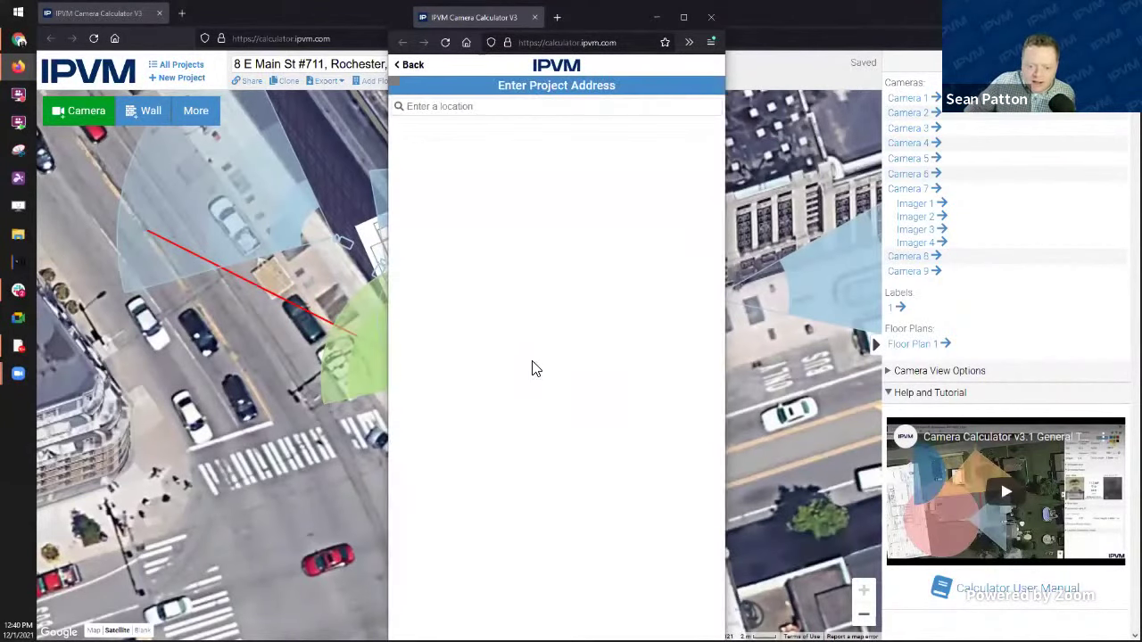
{"action": "left_click", "coordinate": [473, 106]}
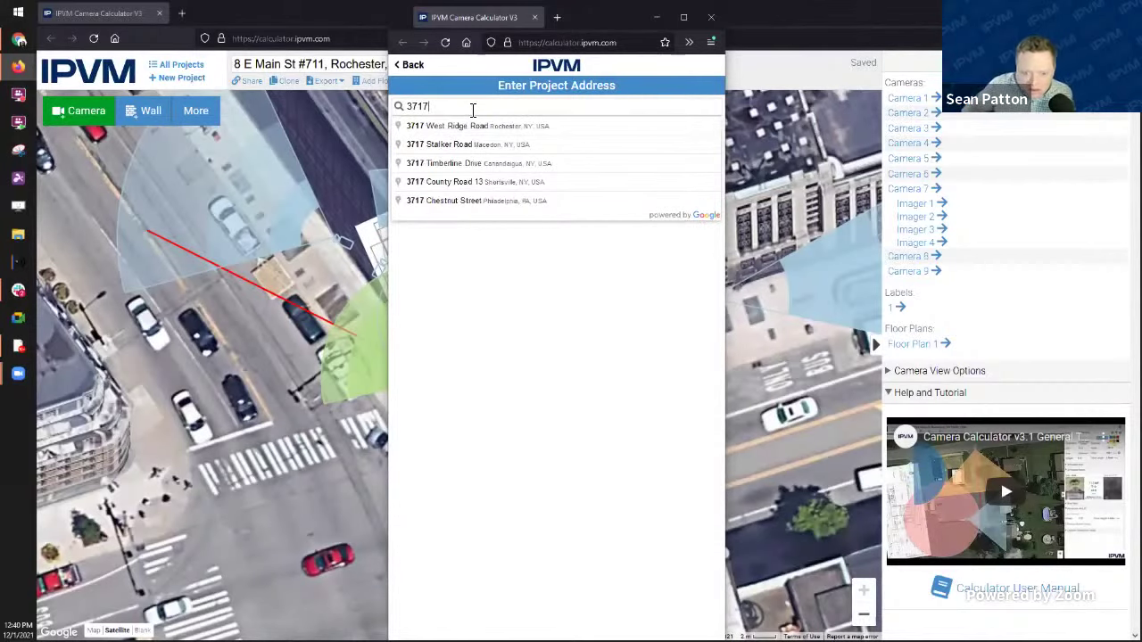
{"action": "left_click", "coordinate": [532, 126]}
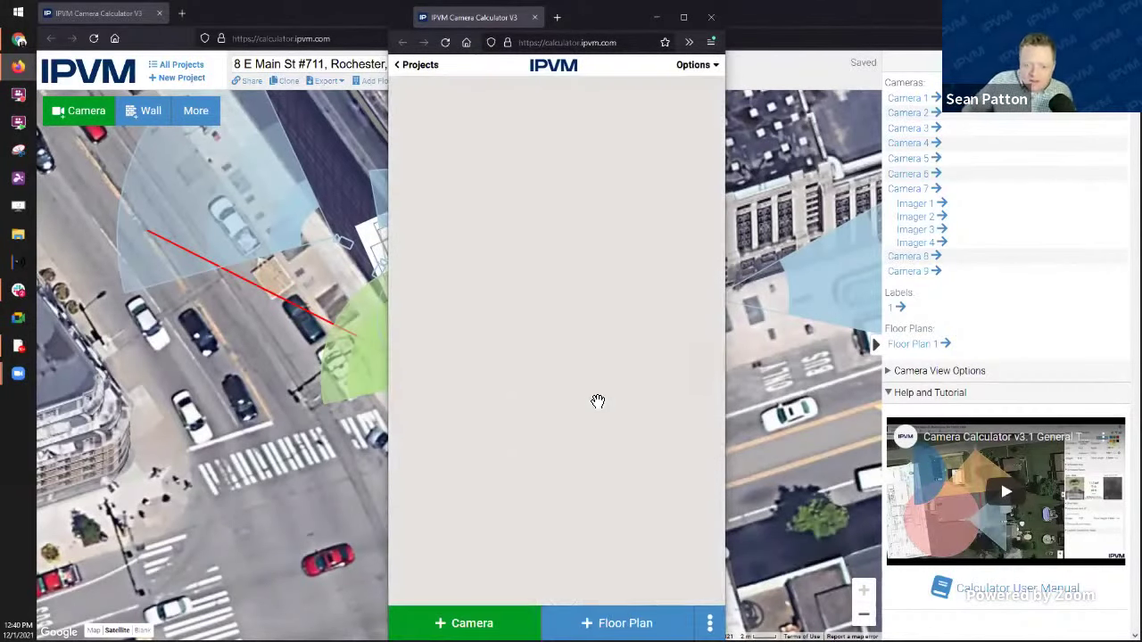
{"action": "left_click_drag", "start_coordinate": [642, 309], "coordinate": [571, 389]}
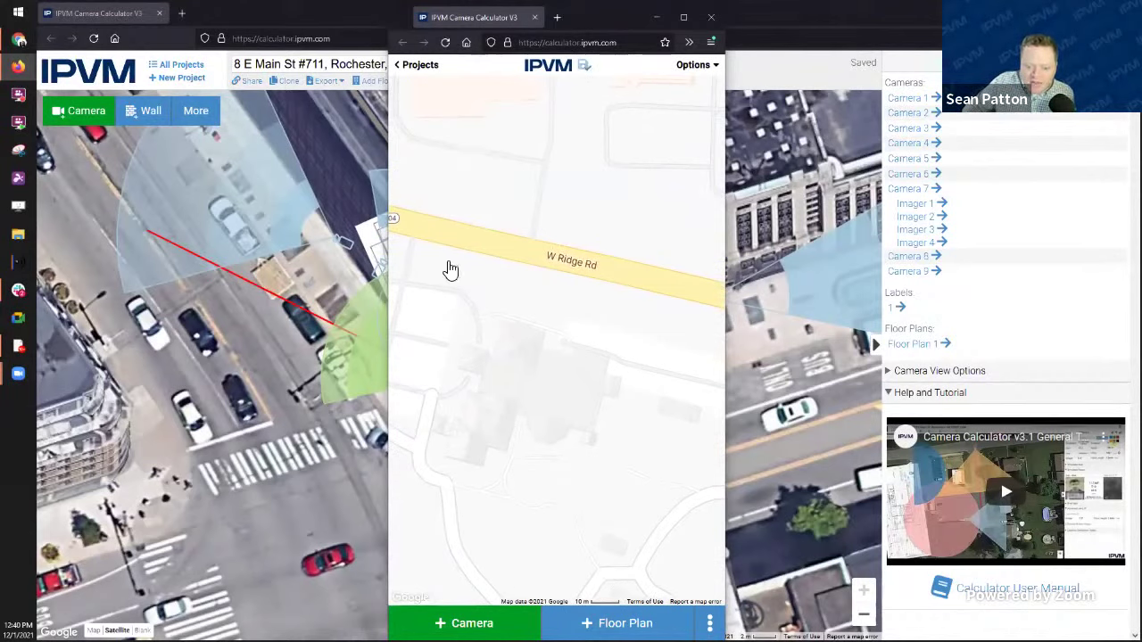
{"action": "left_click_drag", "start_coordinate": [599, 178], "coordinate": [605, 184]}
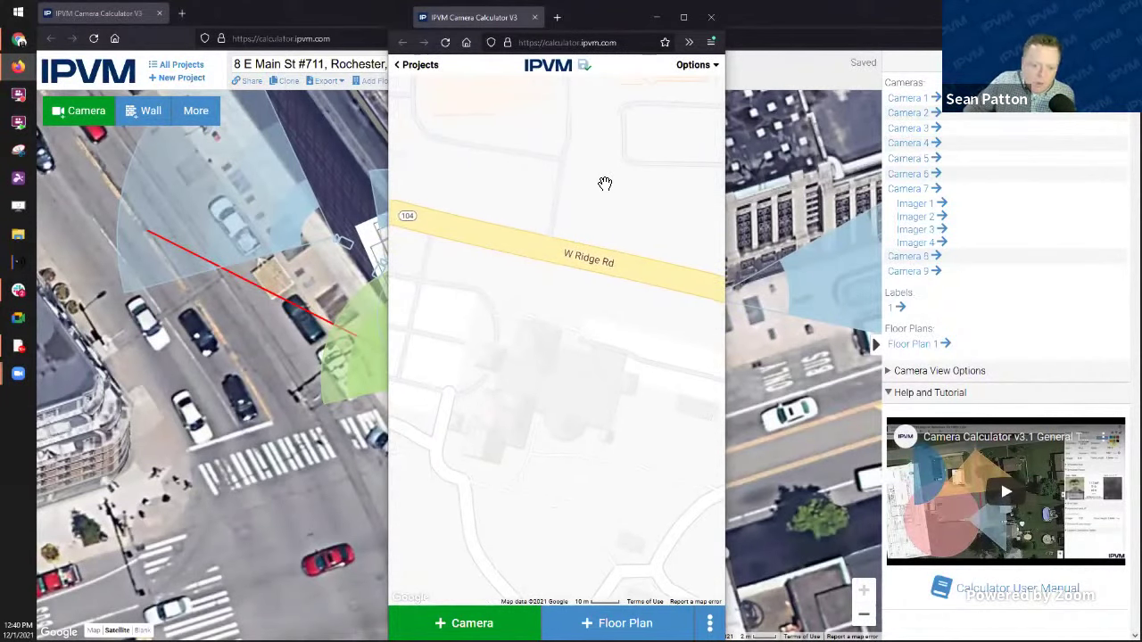
{"action": "left_click_drag", "start_coordinate": [612, 362], "coordinate": [637, 386]}
{"action": "left_click_drag", "start_coordinate": [590, 375], "coordinate": [566, 369]}
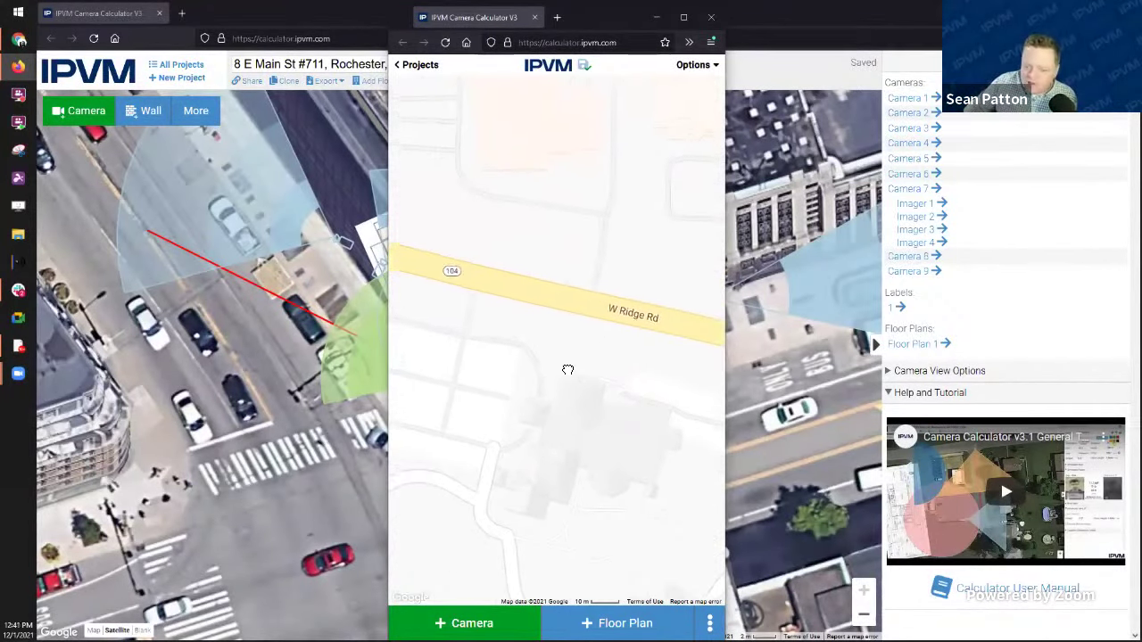
{"action": "left_click_drag", "start_coordinate": [541, 441], "coordinate": [569, 470]}
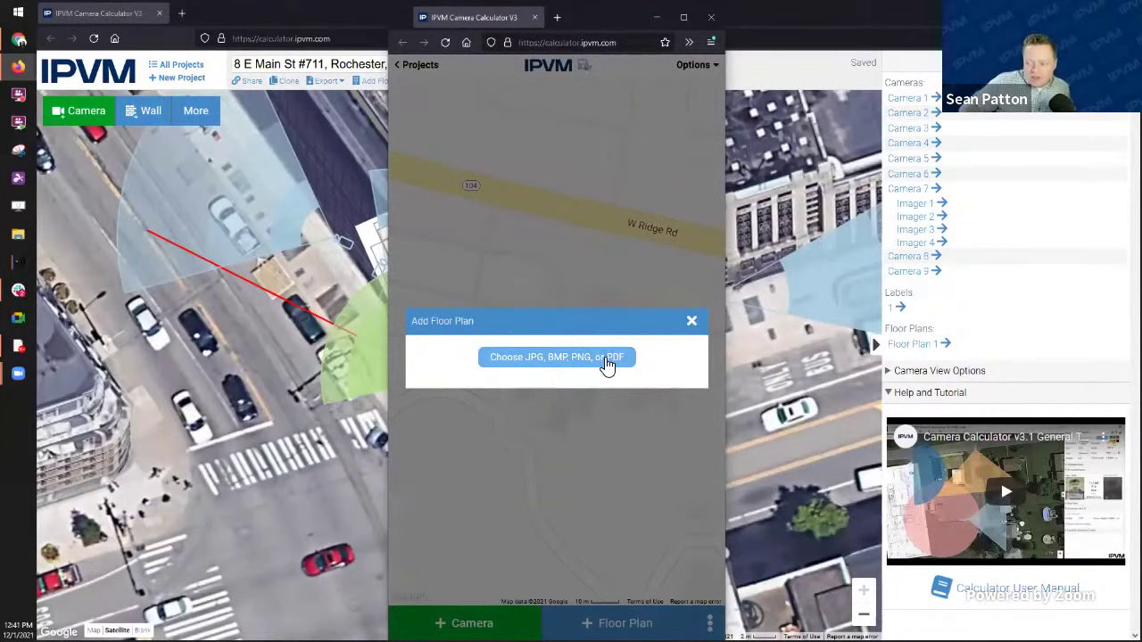
Step: Upload FloorPlan.JPG as the project's floor plan image
{"action": "left_click", "coordinate": [539, 358]}
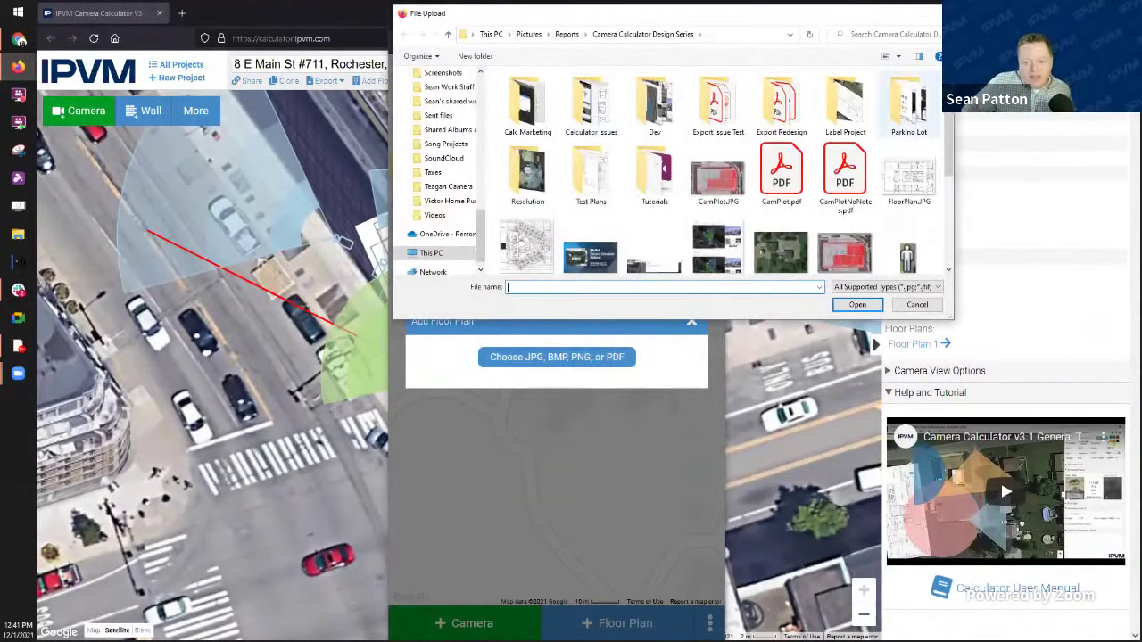
{"action": "key", "text": "Escape"}
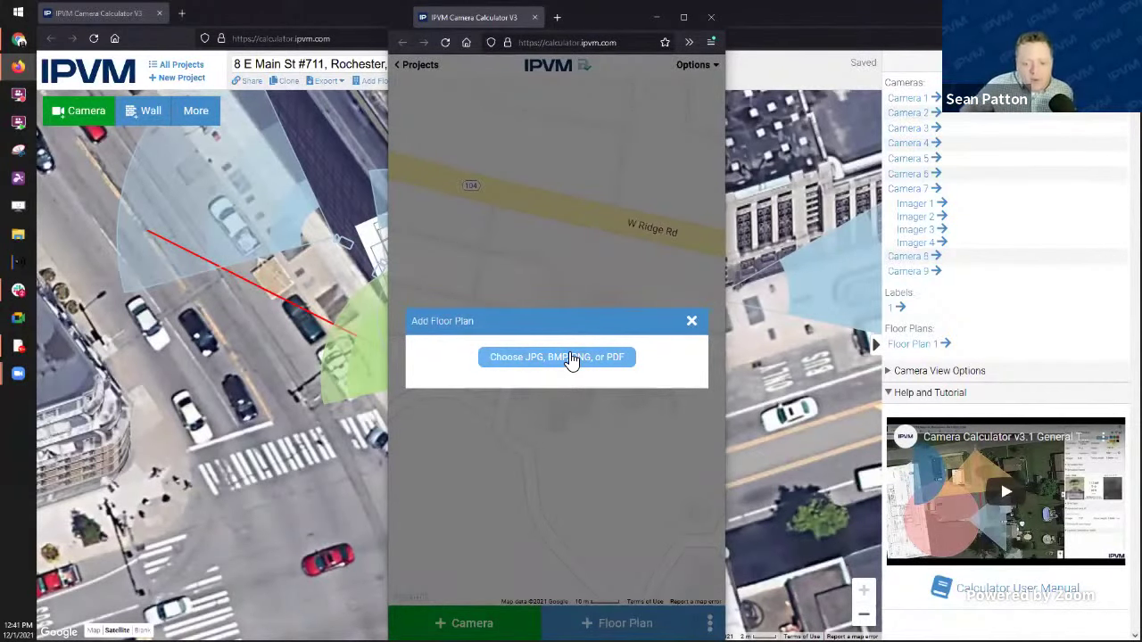
{"action": "left_click", "coordinate": [571, 358]}
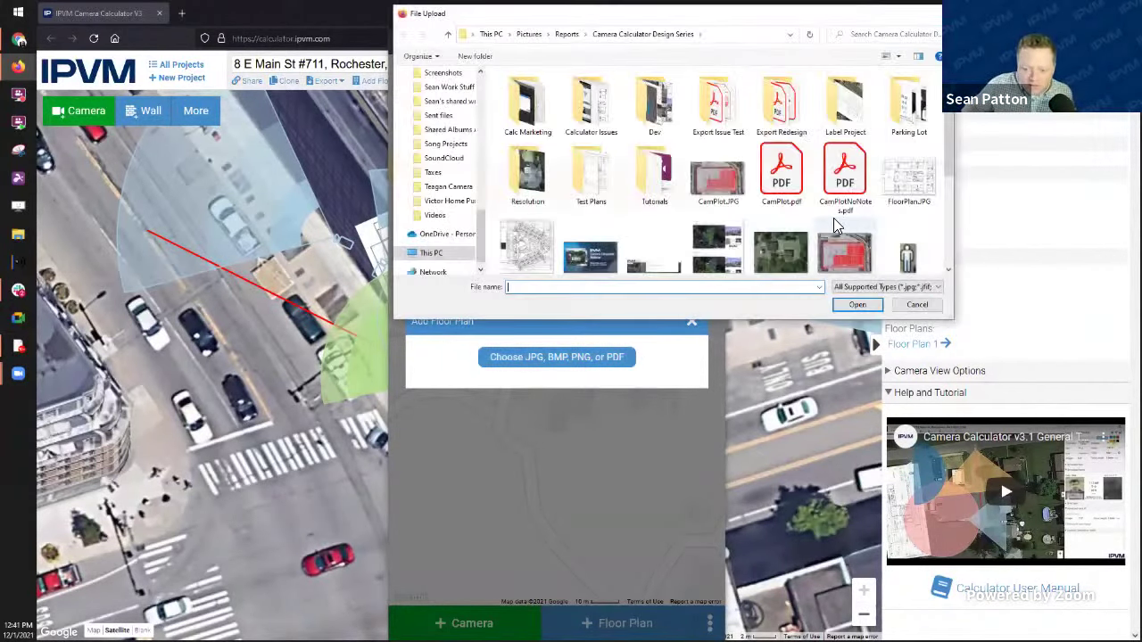
{"action": "scroll", "coordinate": [847, 205], "scroll_direction": "up", "scroll_amount": 1}
{"action": "double_click", "coordinate": [903, 175]}
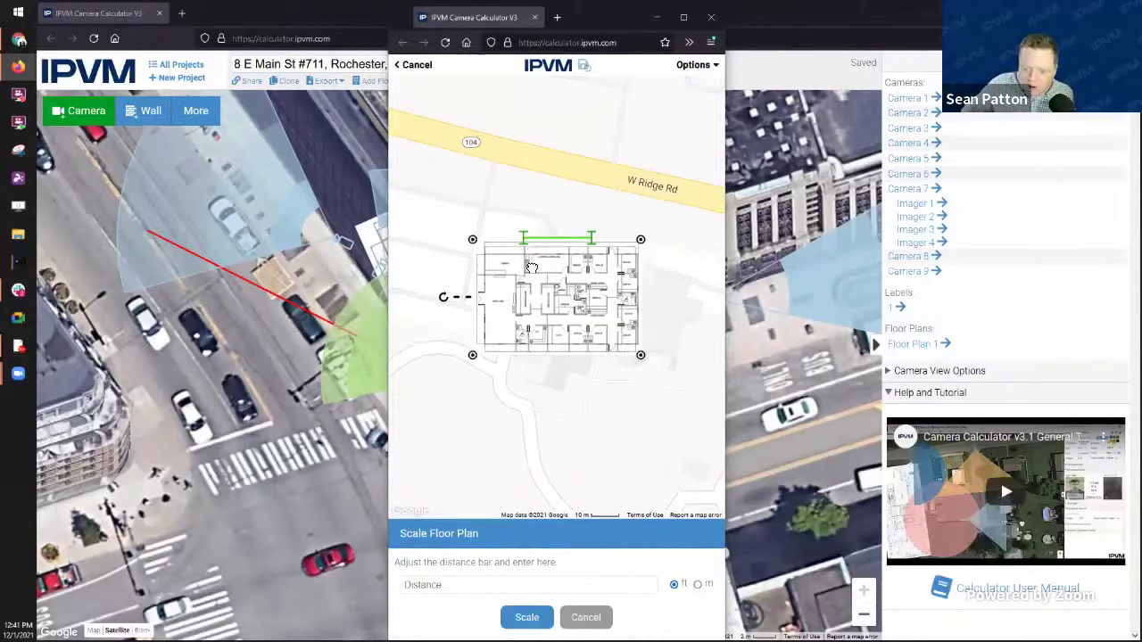
Step: Scale the floor plan by setting the distance bar's span to 3 ft
{"action": "left_click_drag", "start_coordinate": [523, 237], "coordinate": [569, 280]}
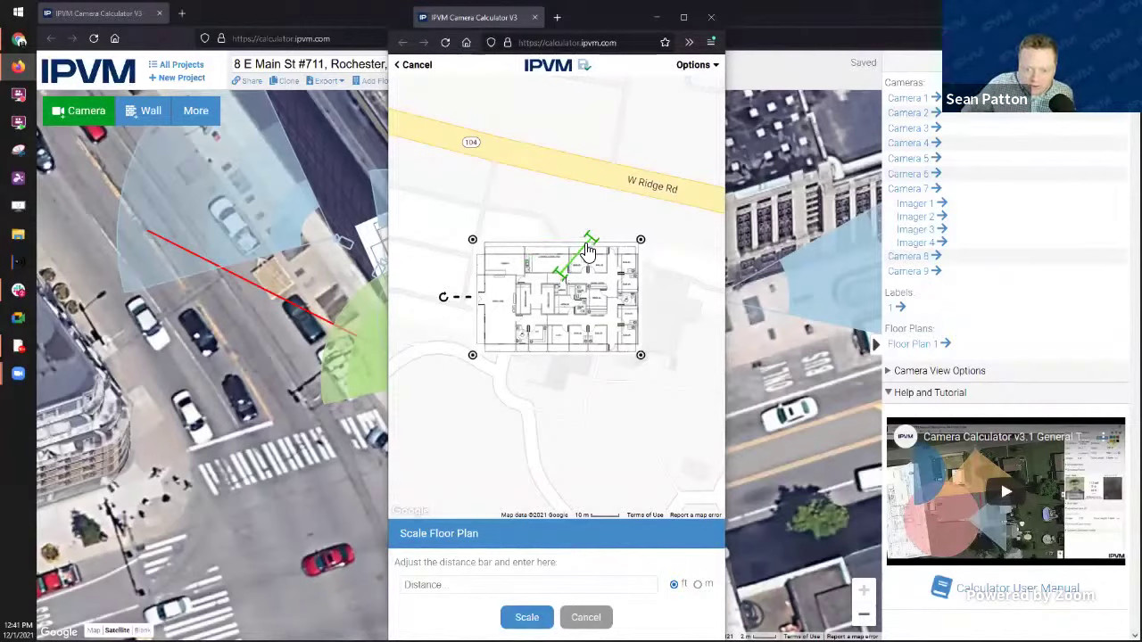
{"action": "left_click_drag", "start_coordinate": [591, 242], "coordinate": [568, 268]}
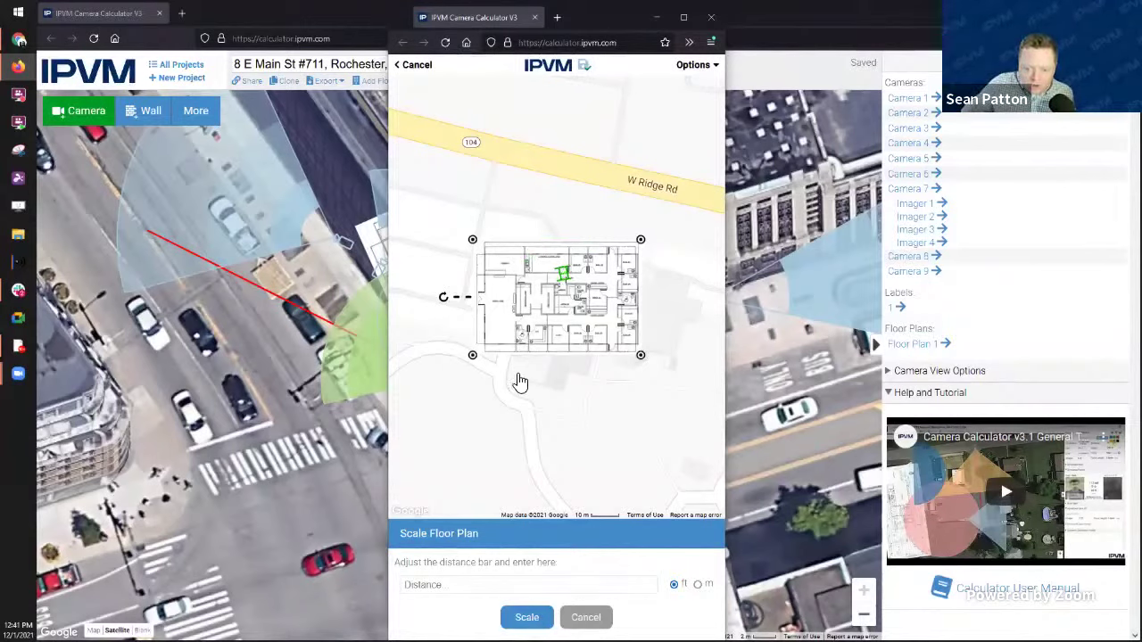
{"action": "type", "text": "3"}
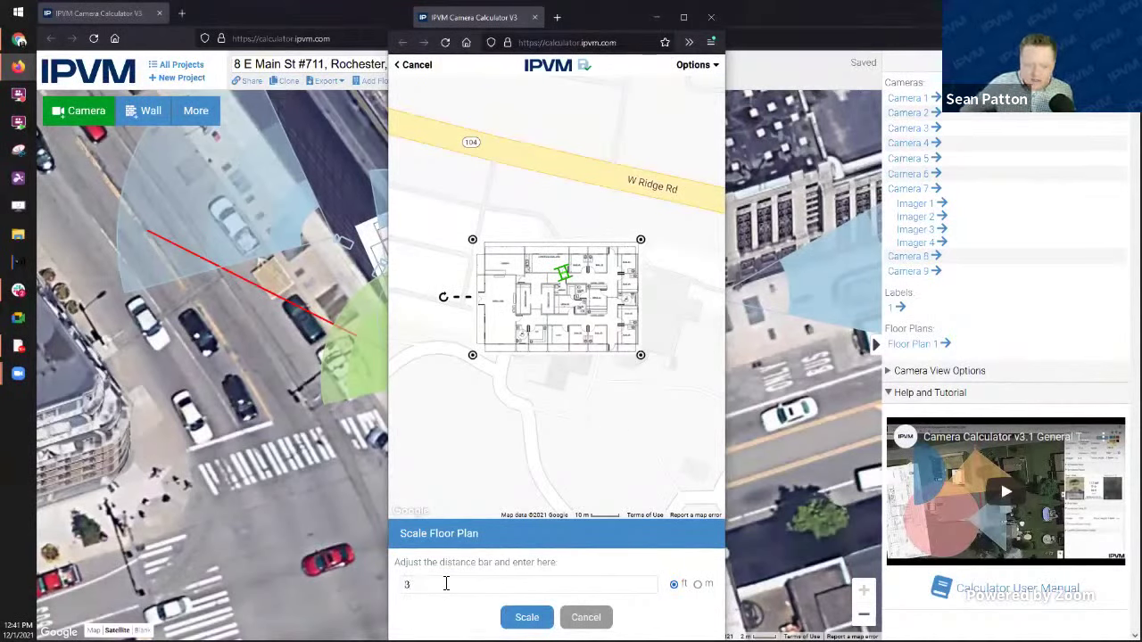
{"action": "left_click", "coordinate": [529, 617]}
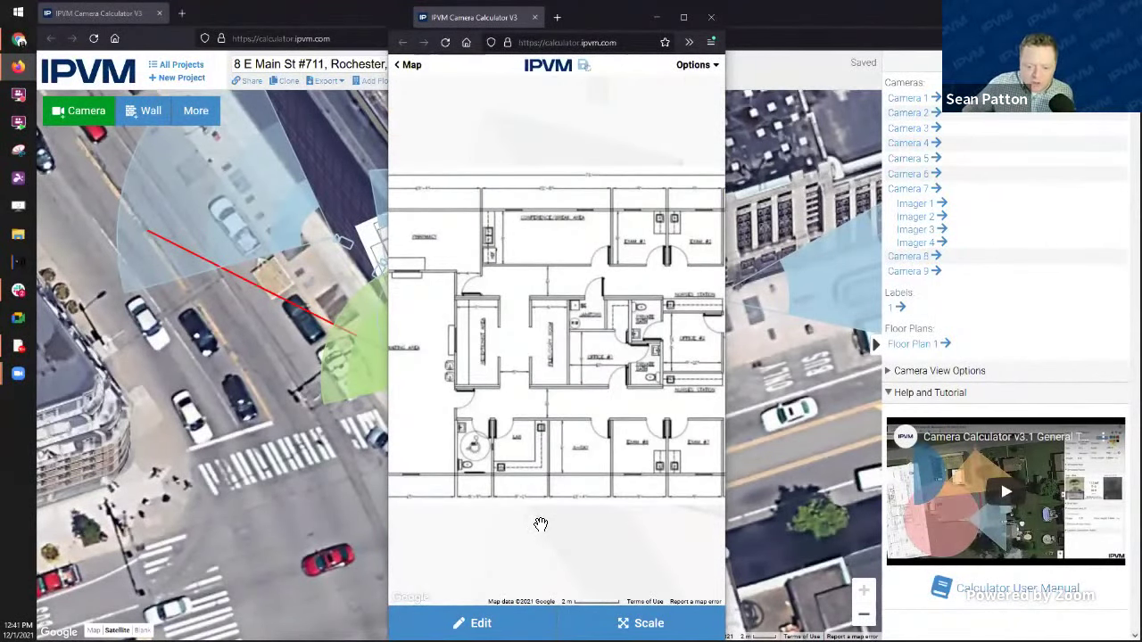
{"action": "left_click_drag", "start_coordinate": [538, 523], "coordinate": [573, 531]}
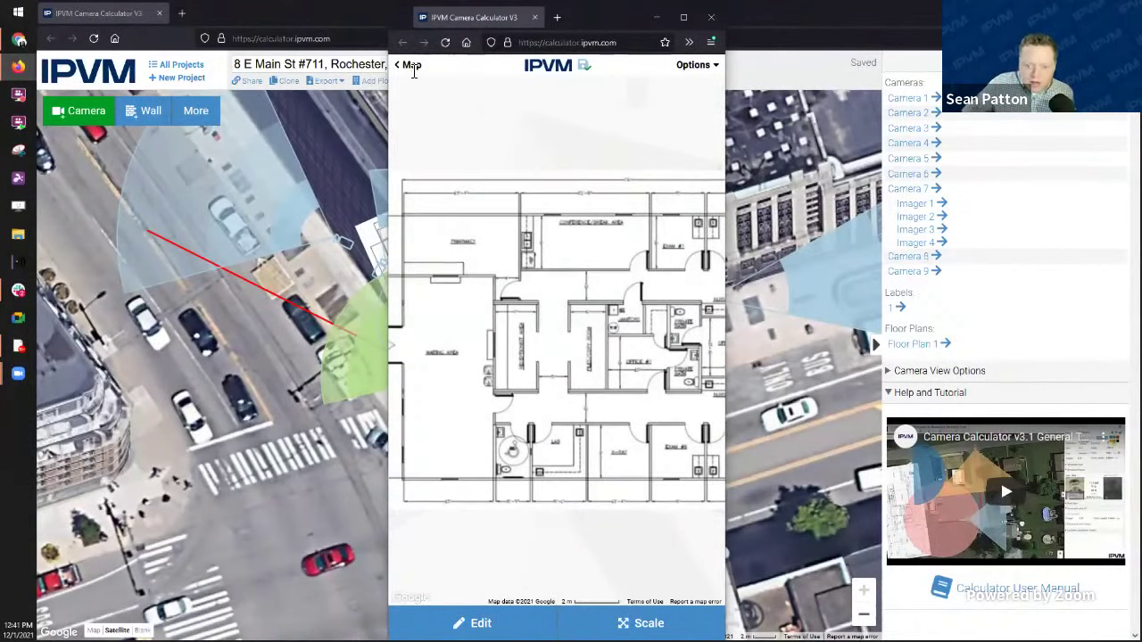
Step: Add Camera 1 over the central offices, reshape its cone, and preview its view
{"action": "left_click", "coordinate": [410, 67]}
{"action": "left_click", "coordinate": [466, 623]}
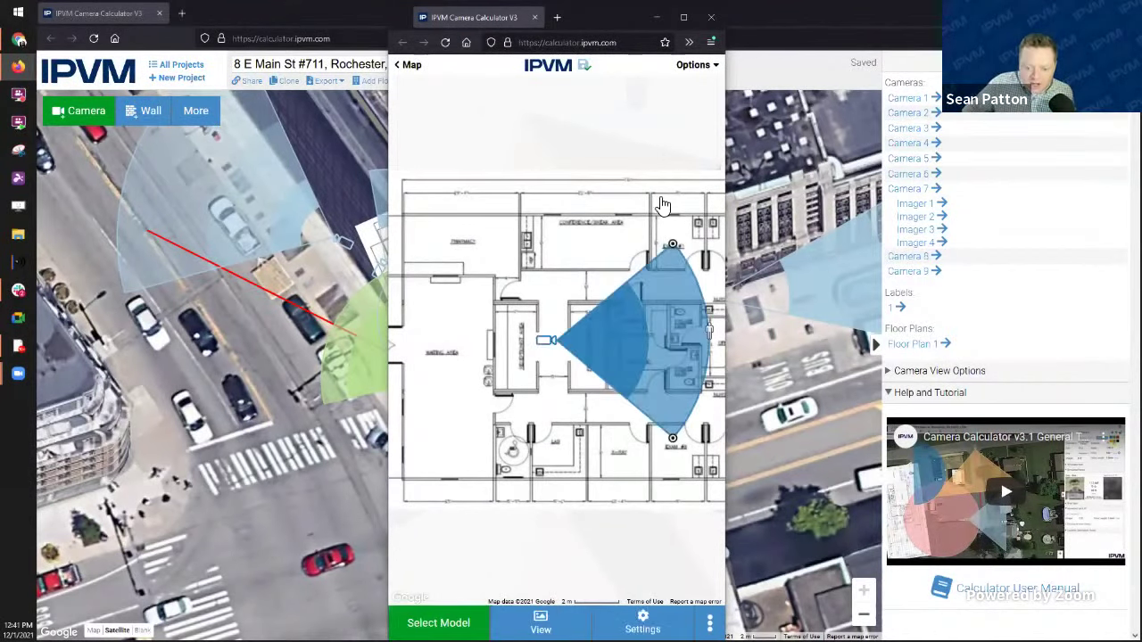
{"action": "left_click_drag", "start_coordinate": [542, 337], "coordinate": [493, 287]}
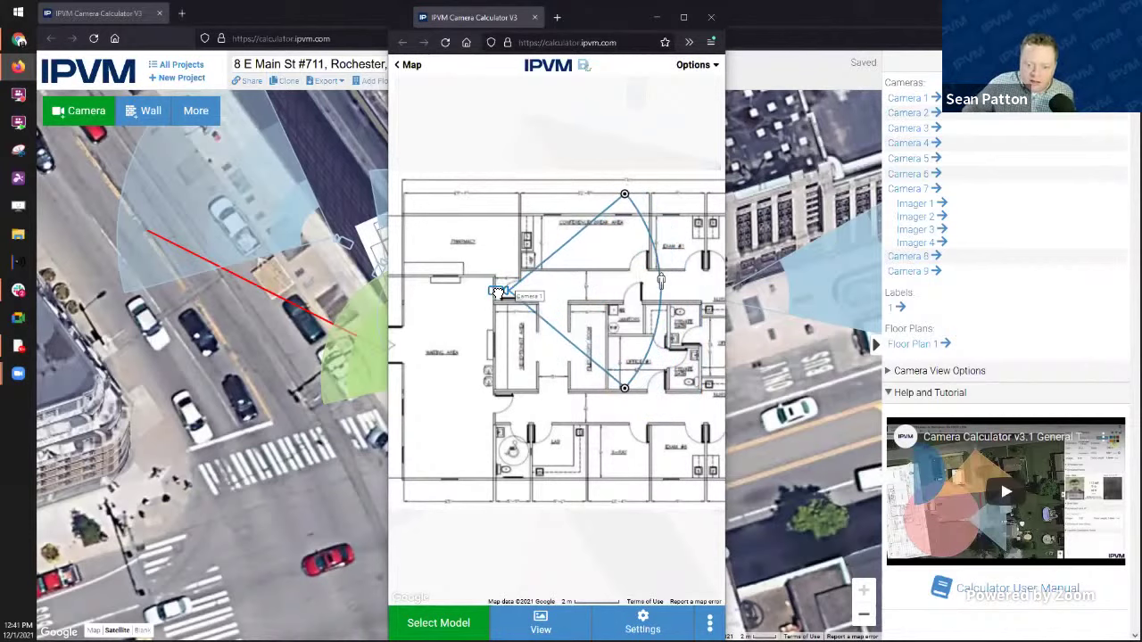
{"action": "left_click_drag", "start_coordinate": [621, 191], "coordinate": [627, 198]}
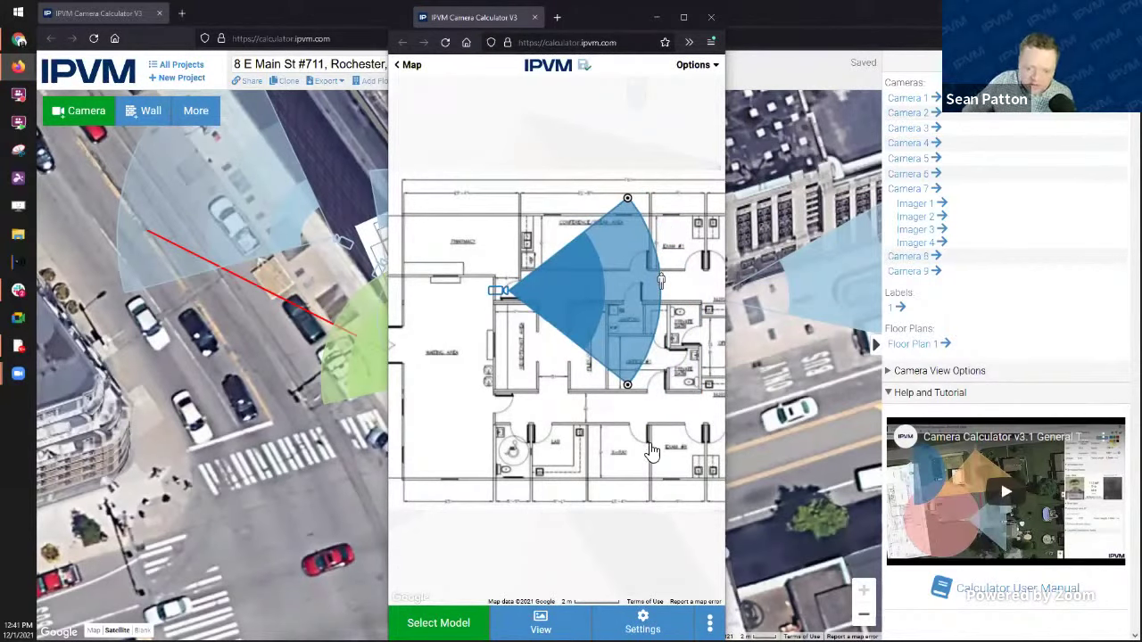
{"action": "scroll", "coordinate": [571, 580], "scroll_direction": "down", "scroll_amount": 1}
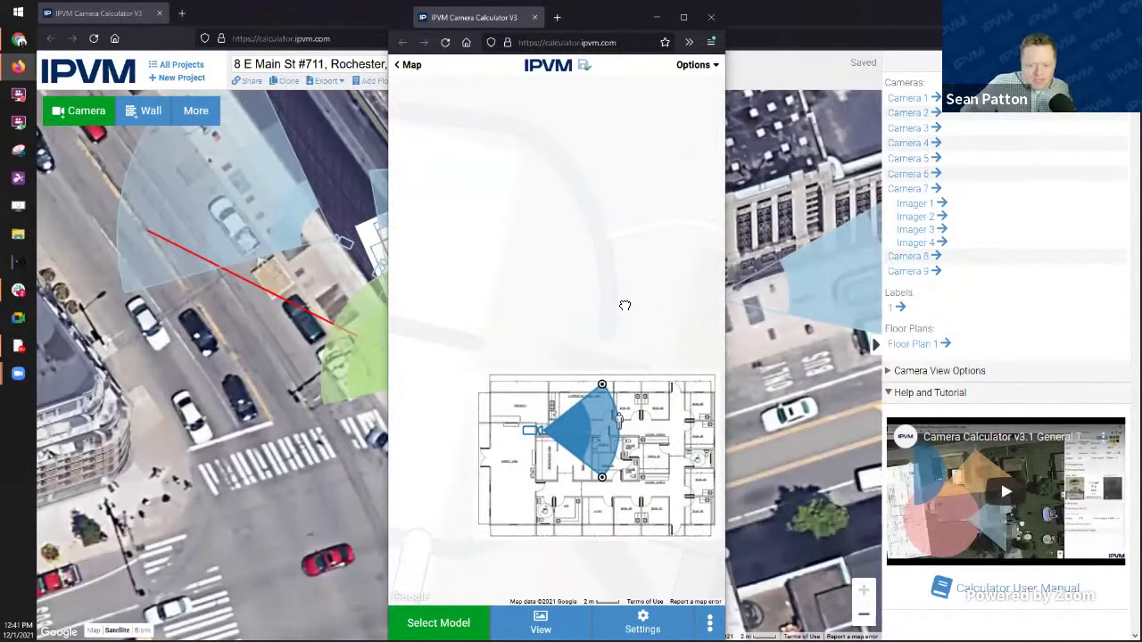
{"action": "left_click_drag", "start_coordinate": [625, 306], "coordinate": [580, 253]}
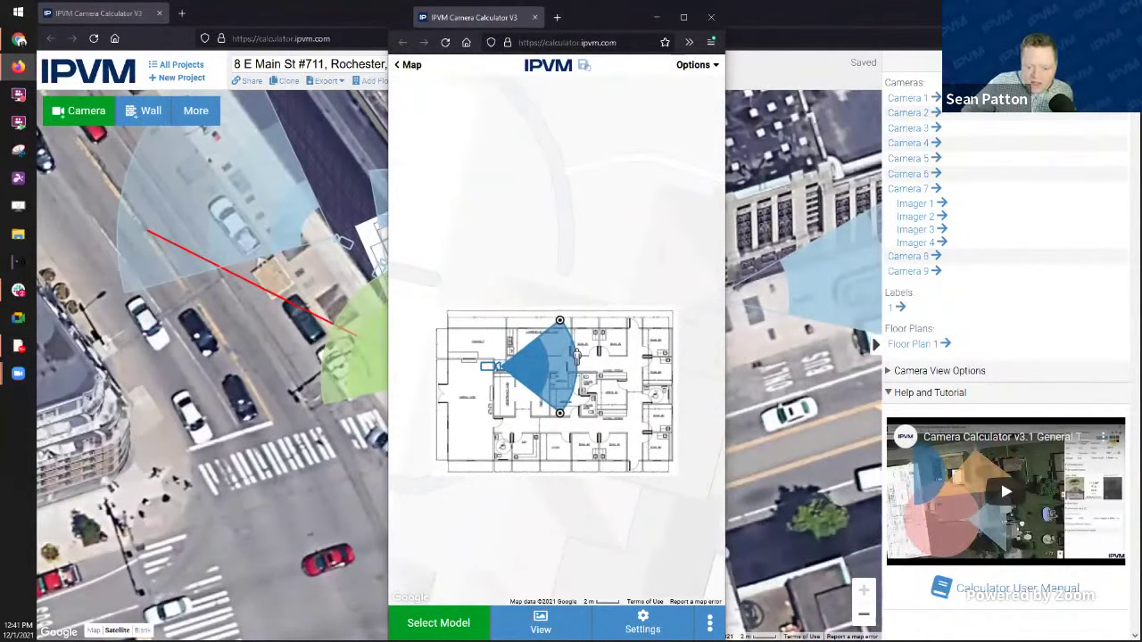
{"action": "left_click", "coordinate": [541, 623]}
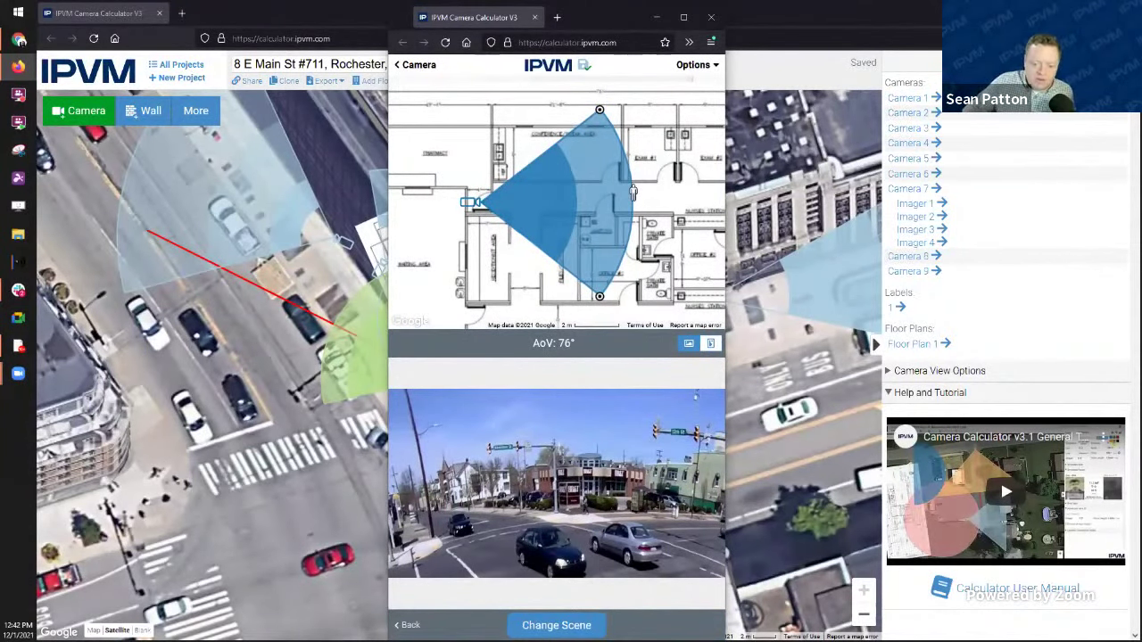
Step: Look at preview scene choices and custom scene upload unused, then close the phone-sized window
{"action": "left_click", "coordinate": [562, 625]}
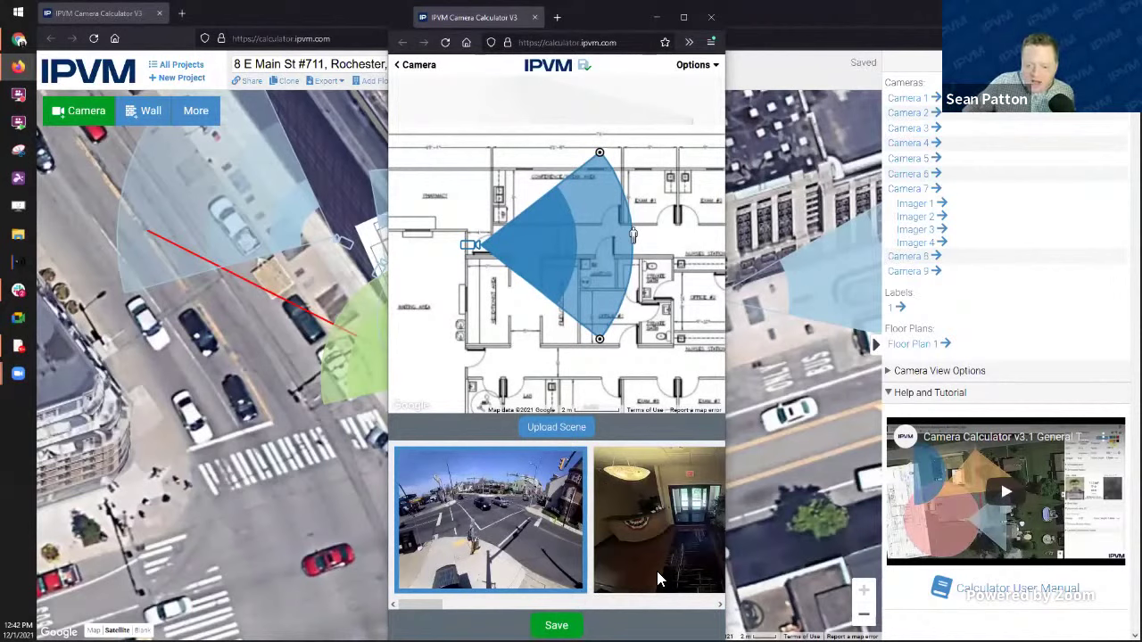
{"action": "left_click_drag", "start_coordinate": [420, 605], "coordinate": [396, 615]}
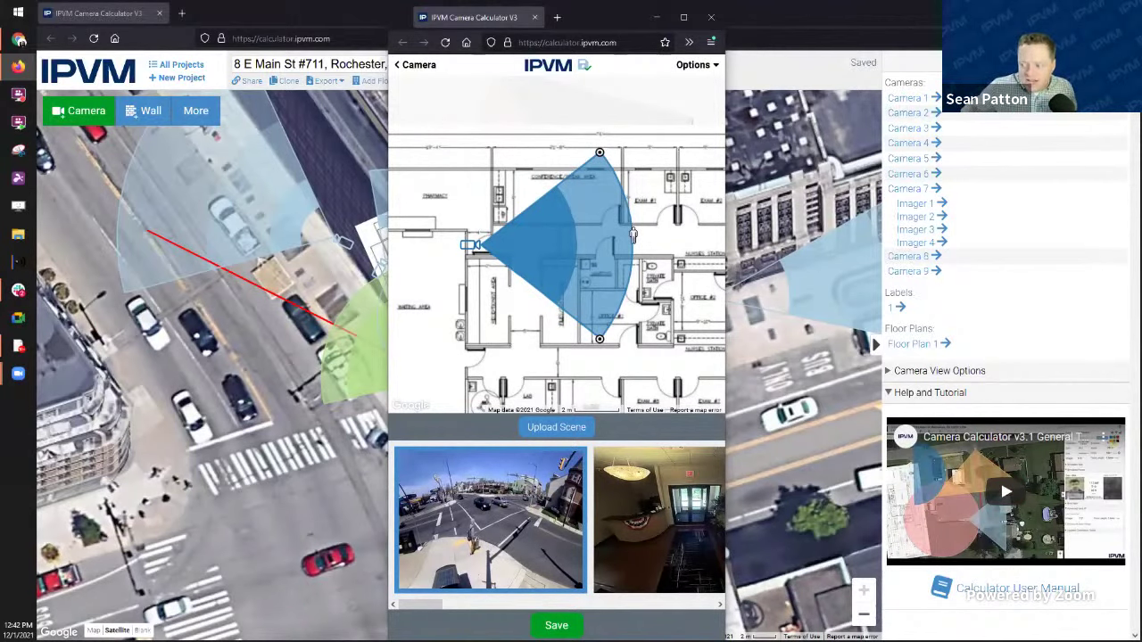
{"action": "left_click", "coordinate": [556, 427]}
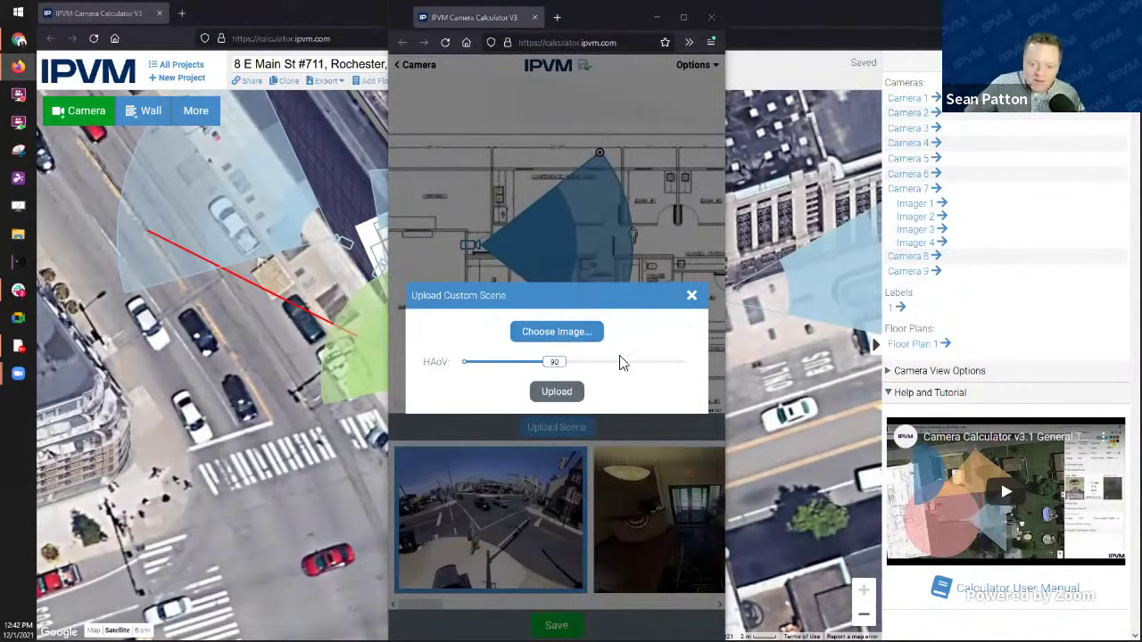
{"action": "left_click", "coordinate": [939, 11]}
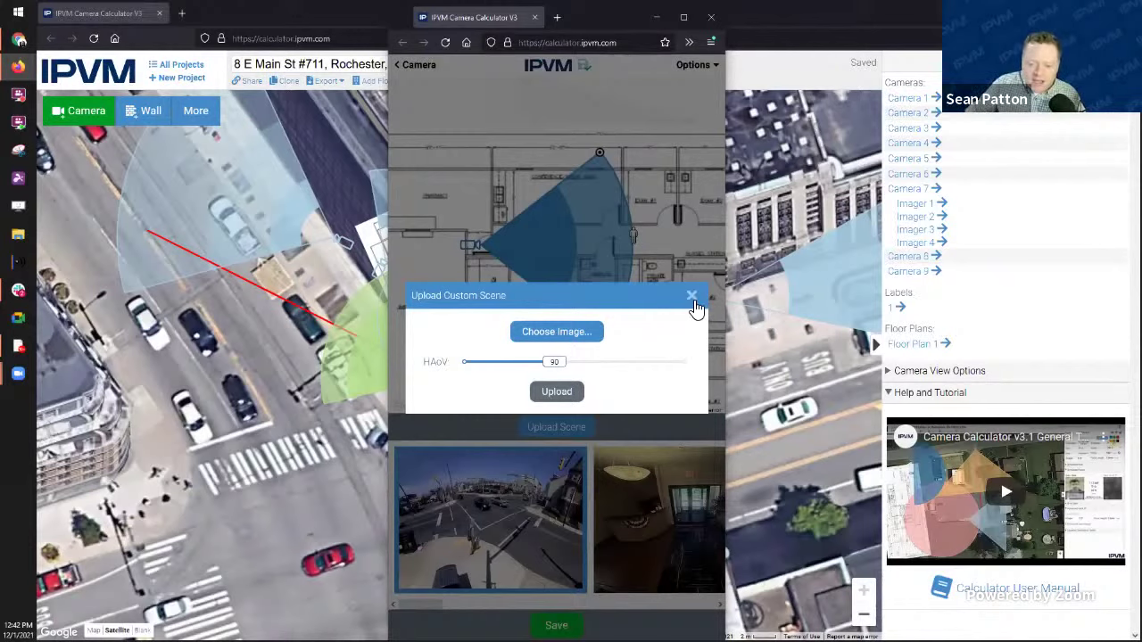
{"action": "left_click", "coordinate": [693, 297]}
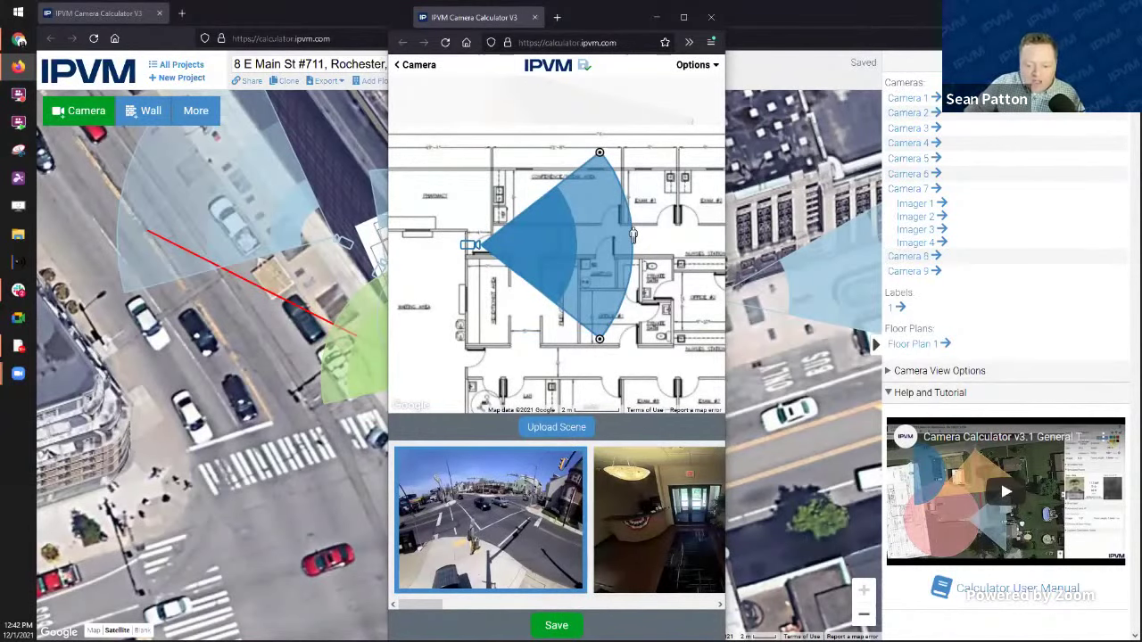
{"action": "left_click", "coordinate": [711, 17]}
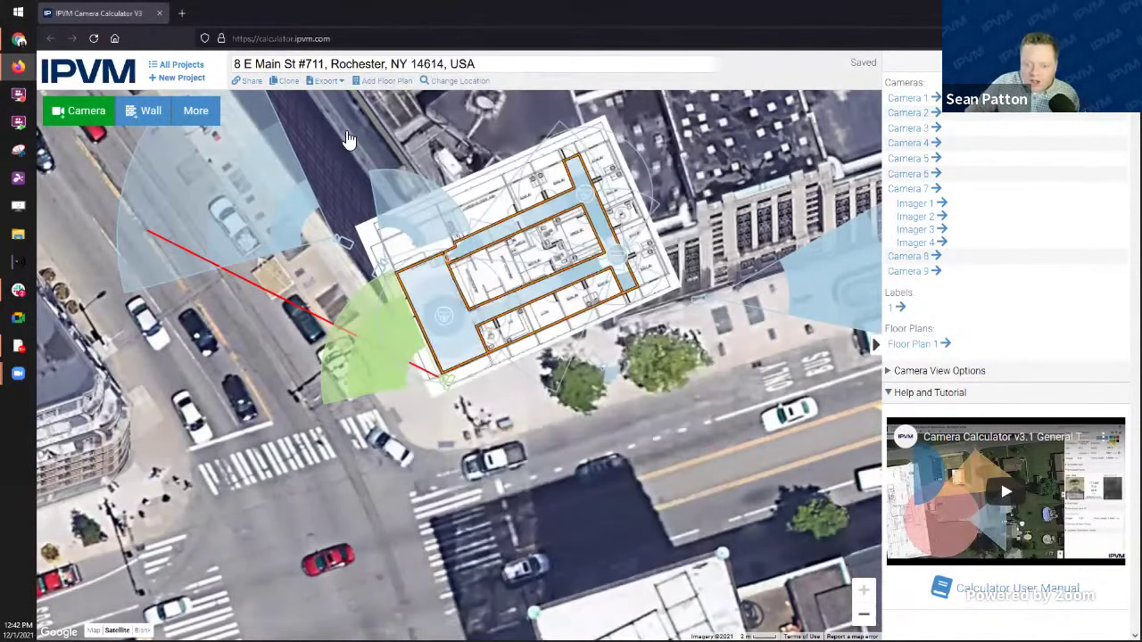
Step: Reload the locked project, then open the nine-camera Rochester project from All Projects
{"action": "left_click", "coordinate": [411, 221]}
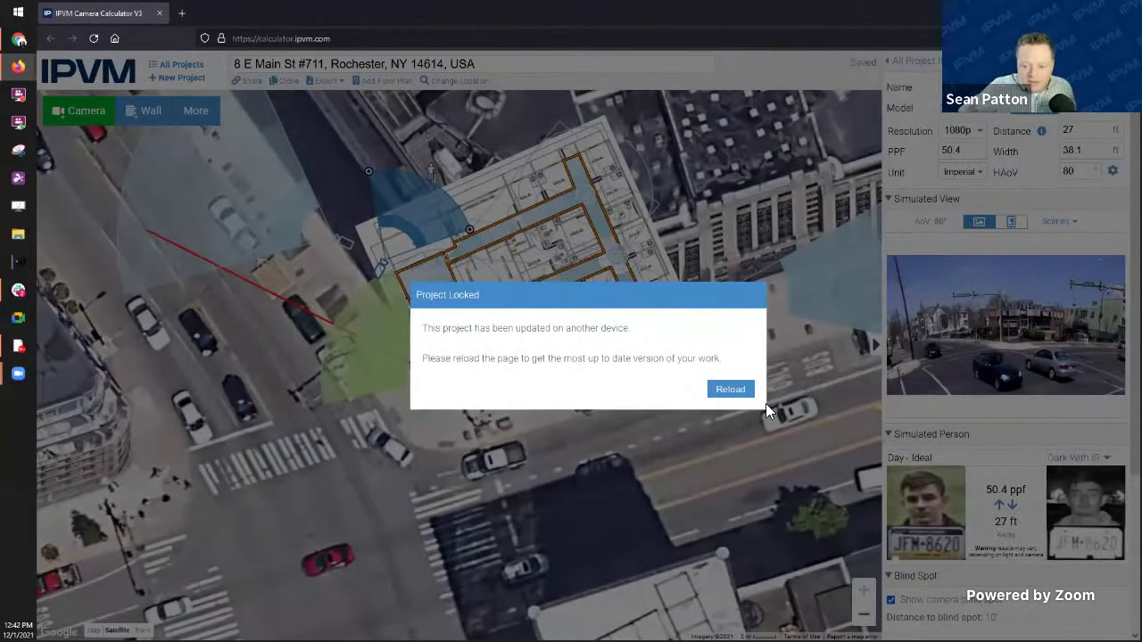
{"action": "left_click", "coordinate": [731, 391]}
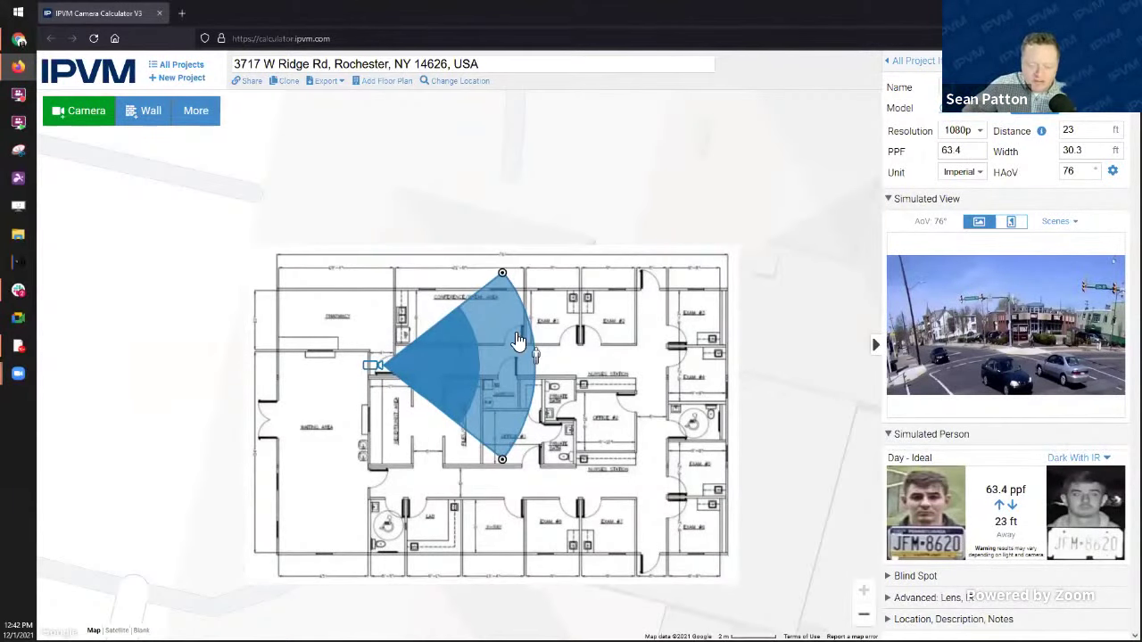
{"action": "left_click", "coordinate": [184, 66]}
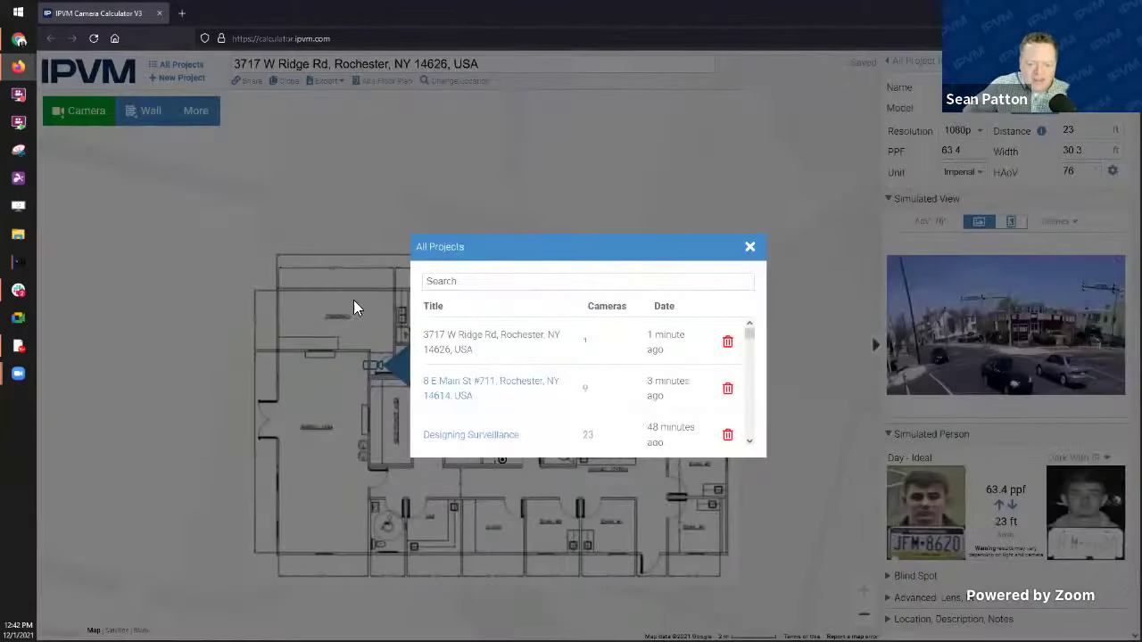
{"action": "left_click", "coordinate": [421, 395]}
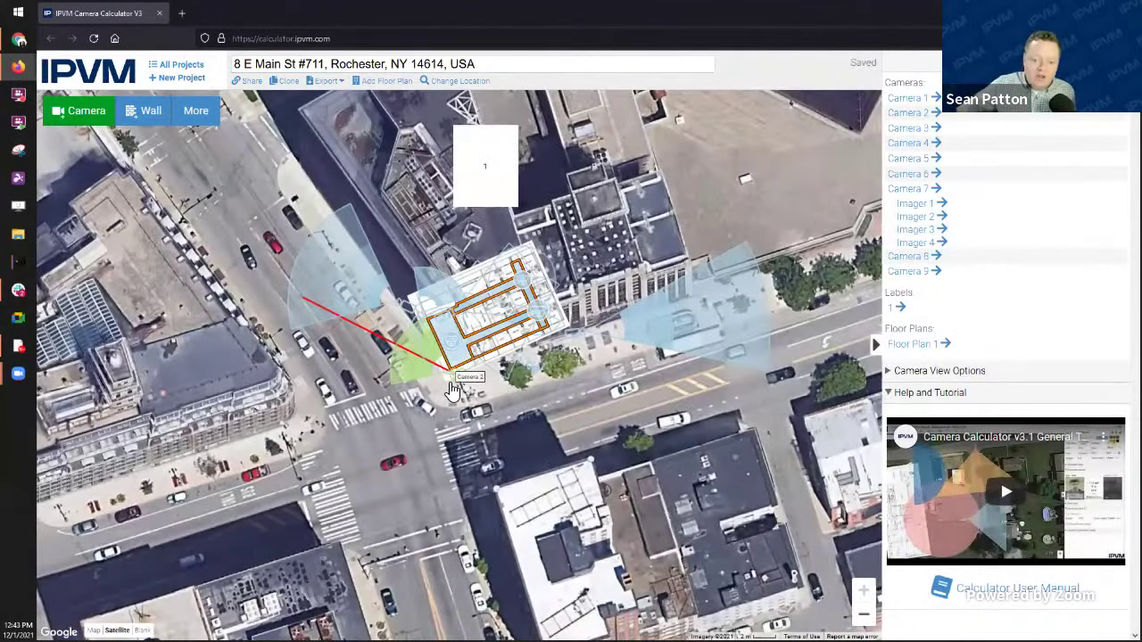
Step: Inspect the floor-plan camera and the green street-corner camera with Simulated View and Blind Spot collapsed
{"action": "left_click", "coordinate": [444, 325]}
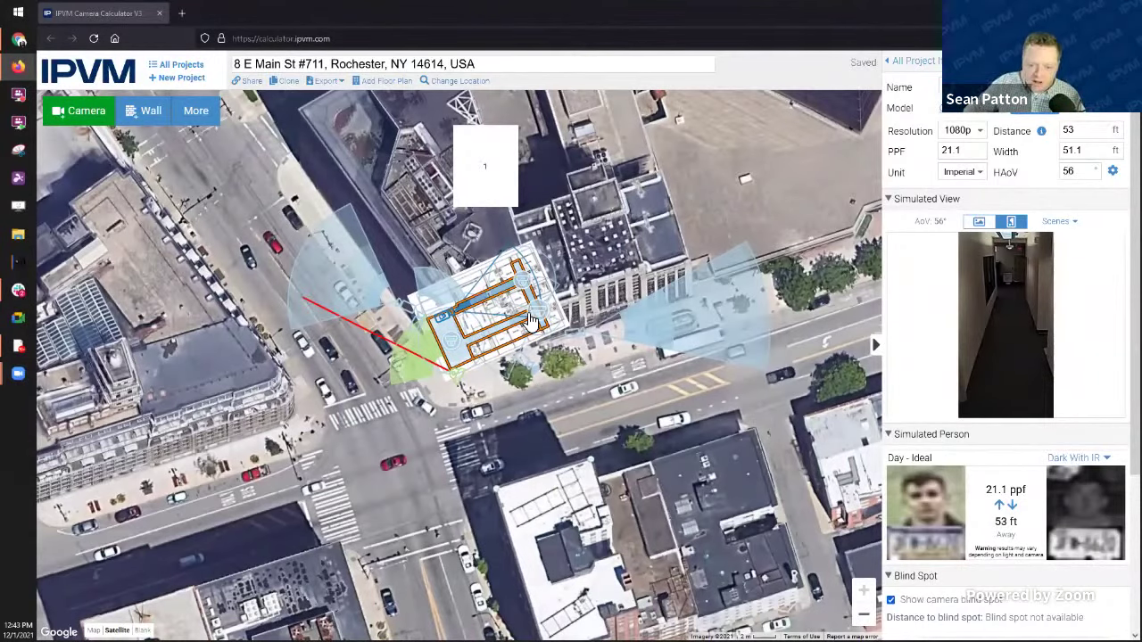
{"action": "scroll", "coordinate": [513, 317], "scroll_direction": "up", "scroll_amount": 1}
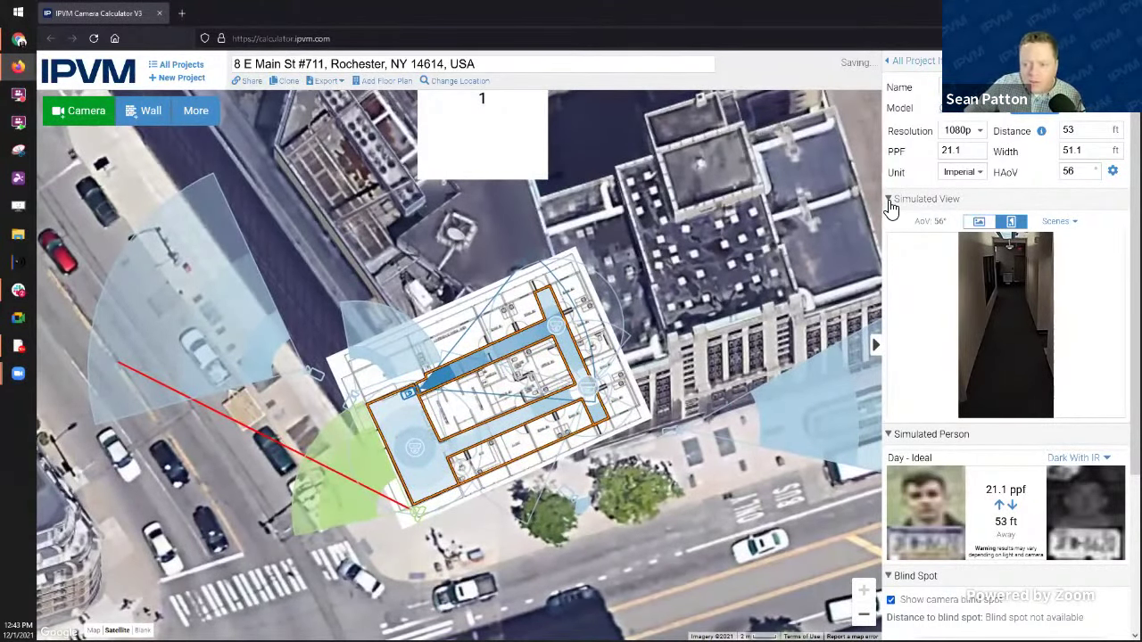
{"action": "left_click", "coordinate": [891, 203]}
{"action": "left_click", "coordinate": [894, 361]}
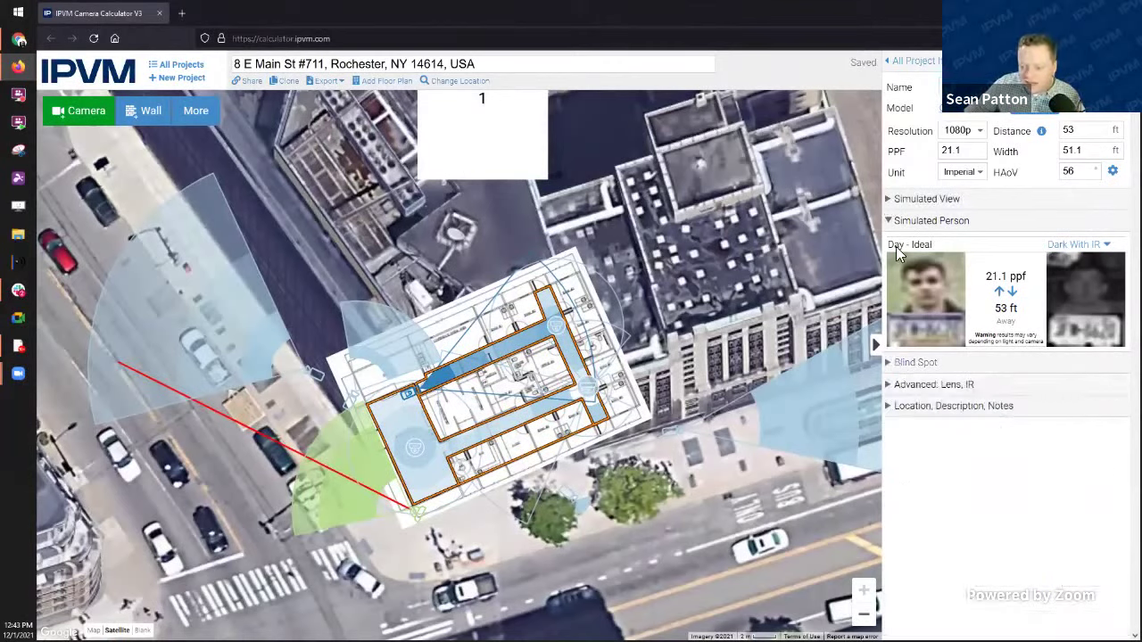
{"action": "left_click", "coordinate": [917, 62]}
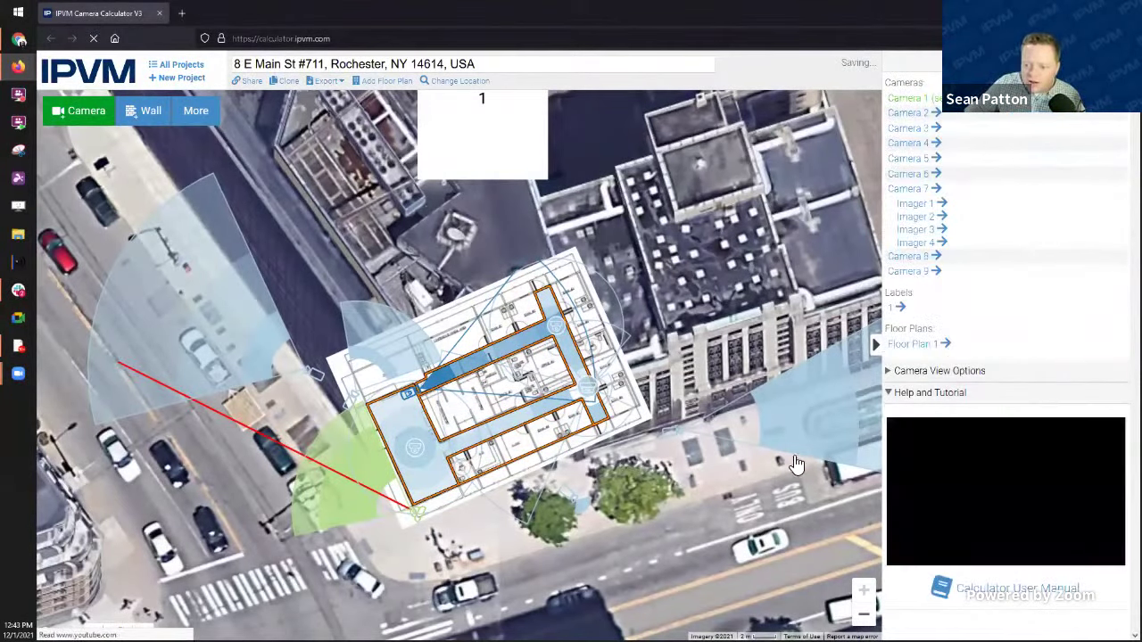
{"action": "left_click", "coordinate": [360, 506]}
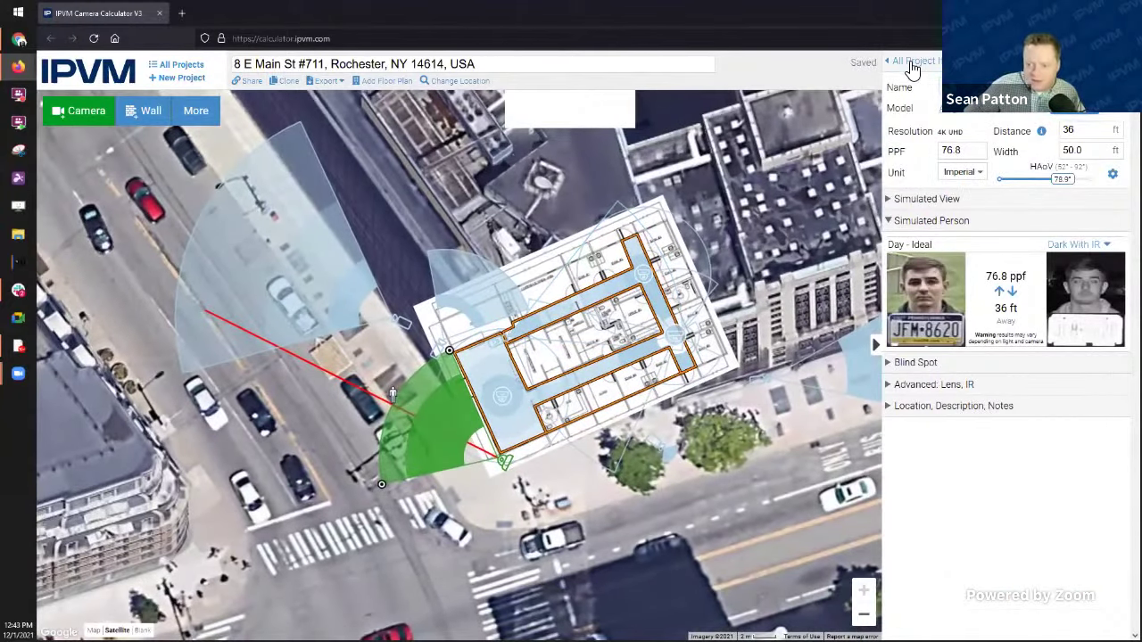
{"action": "left_click", "coordinate": [917, 61]}
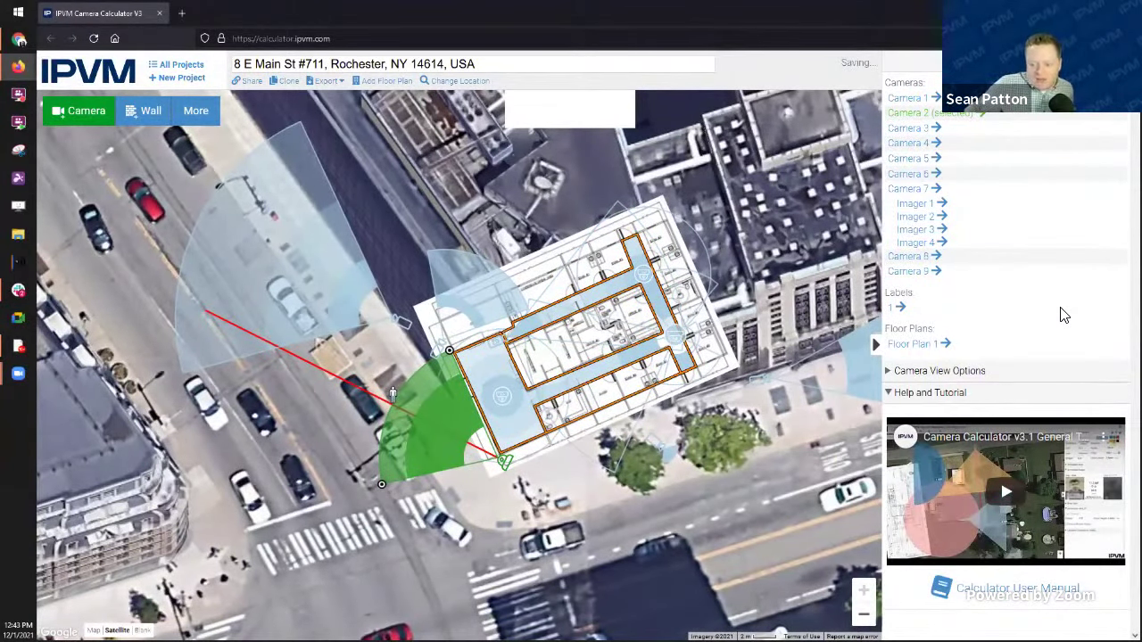
Step: Stretch the green camera's coverage far to the upper left, then toggle simple camera icons on and off
{"action": "left_click", "coordinate": [947, 372]}
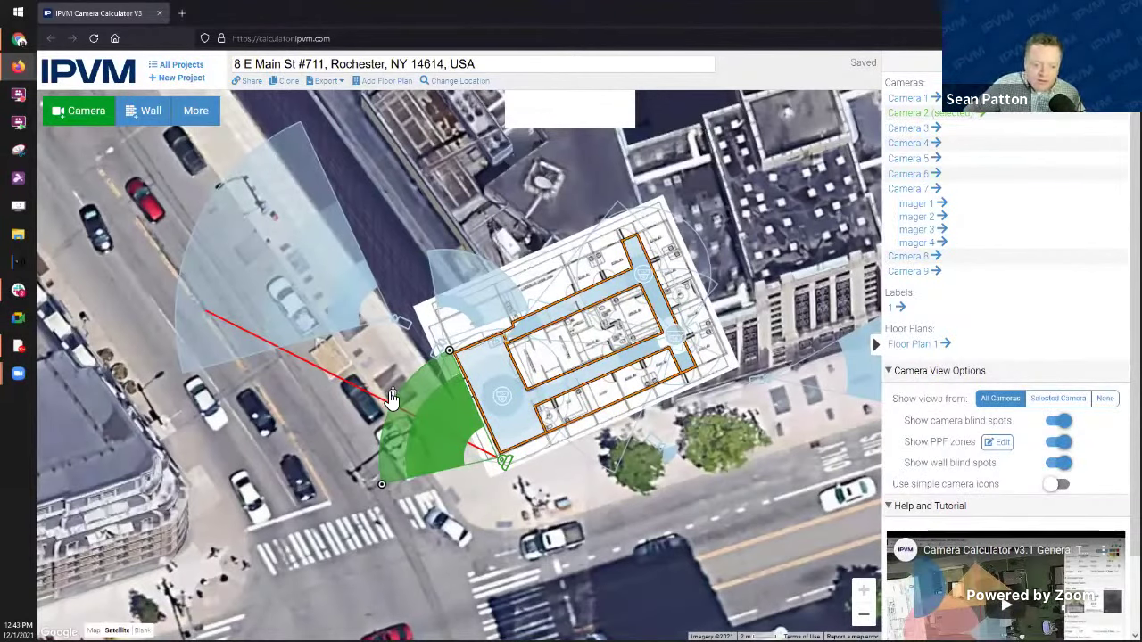
{"action": "left_click_drag", "start_coordinate": [391, 398], "coordinate": [163, 299]}
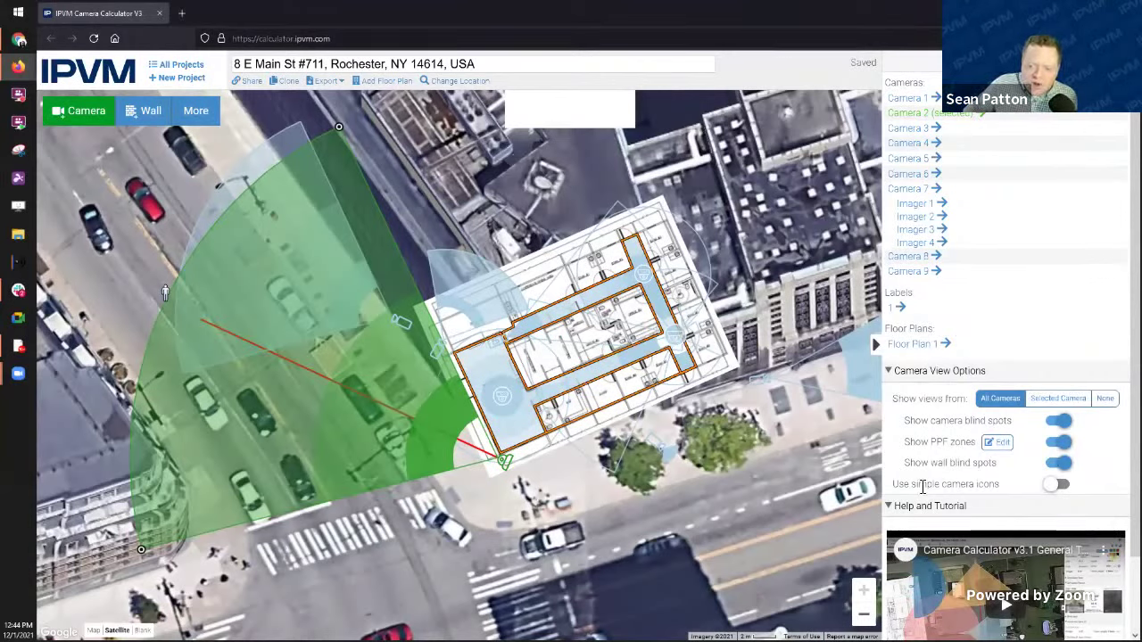
{"action": "left_click", "coordinate": [1058, 489]}
{"action": "left_click", "coordinate": [1059, 488]}
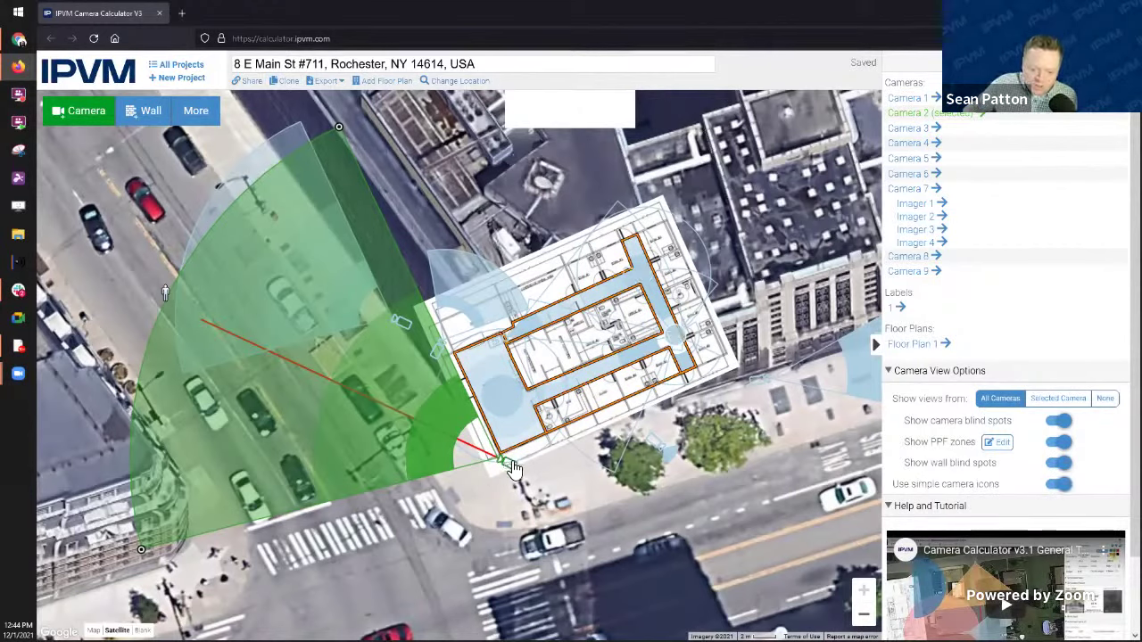
{"action": "left_click", "coordinate": [1058, 484]}
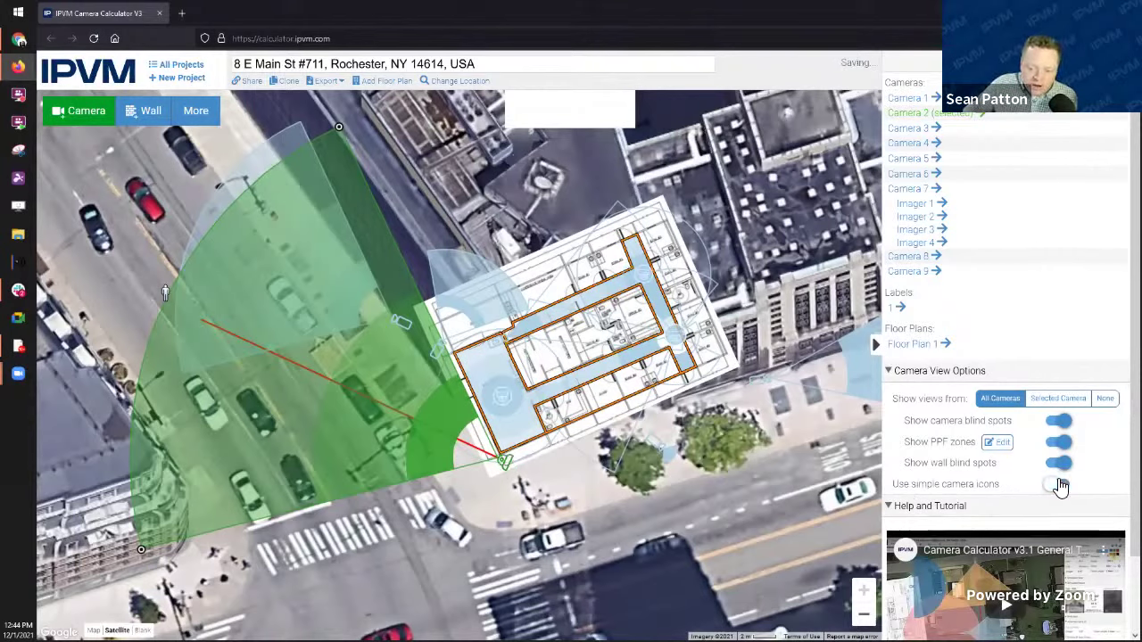
{"action": "left_click", "coordinate": [1059, 486]}
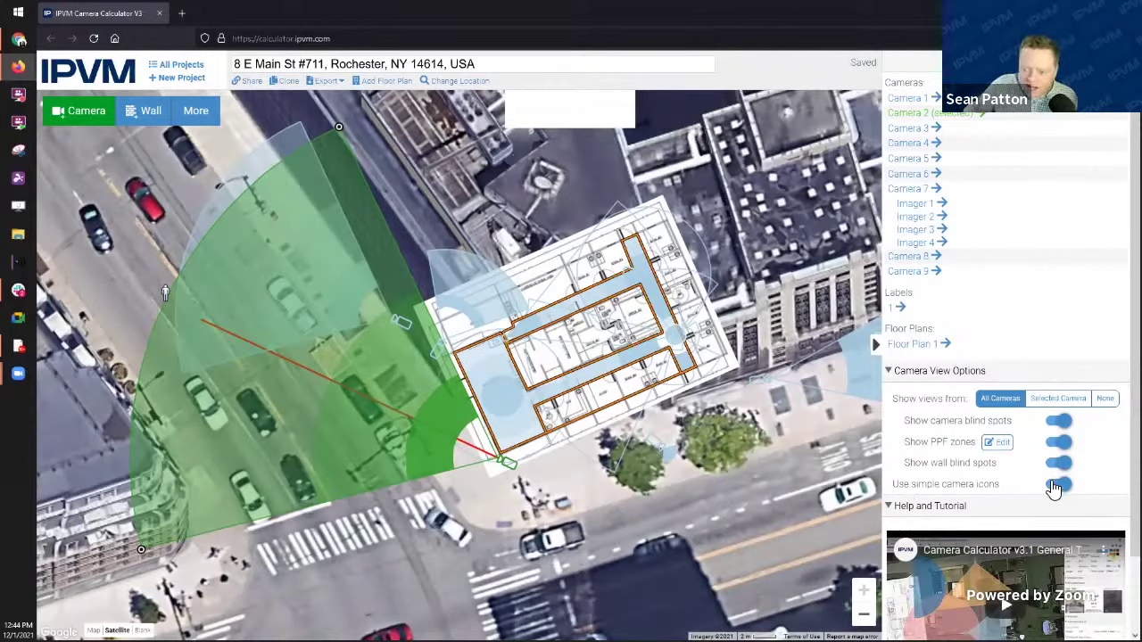
{"action": "left_click", "coordinate": [1057, 484]}
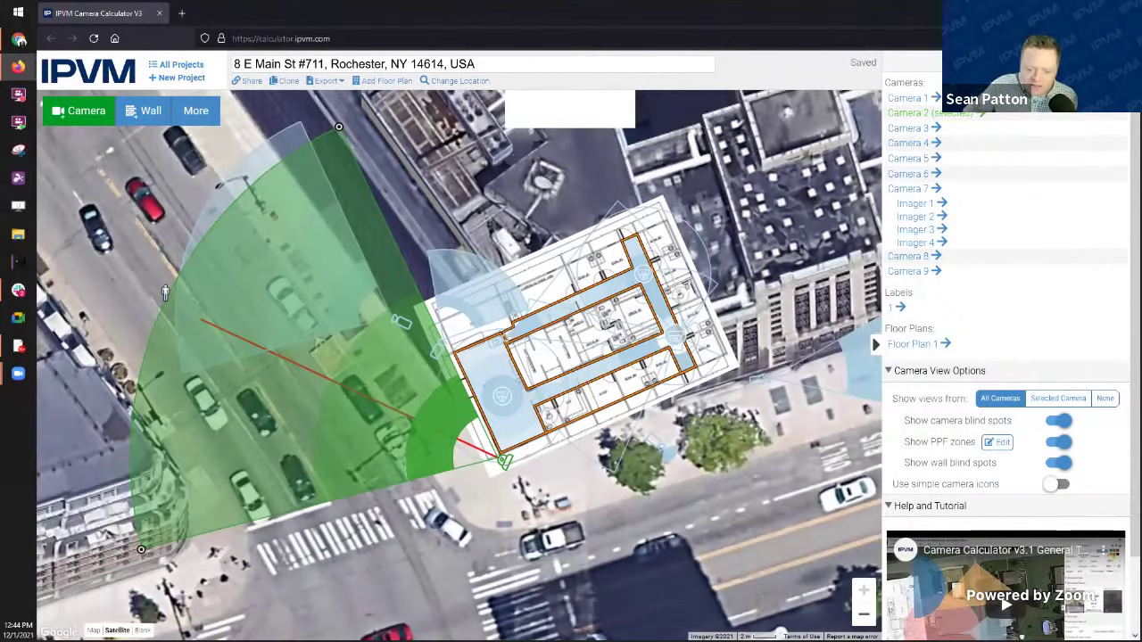
{"action": "scroll", "coordinate": [700, 338], "scroll_direction": "up", "scroll_amount": 3}
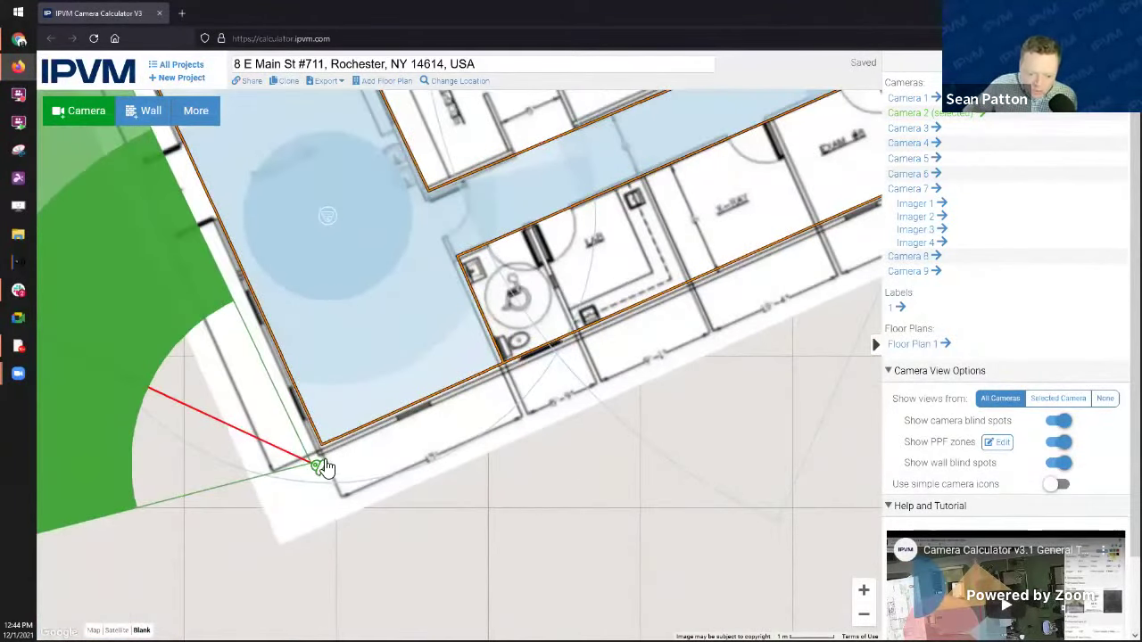
{"action": "left_click", "coordinate": [1056, 486]}
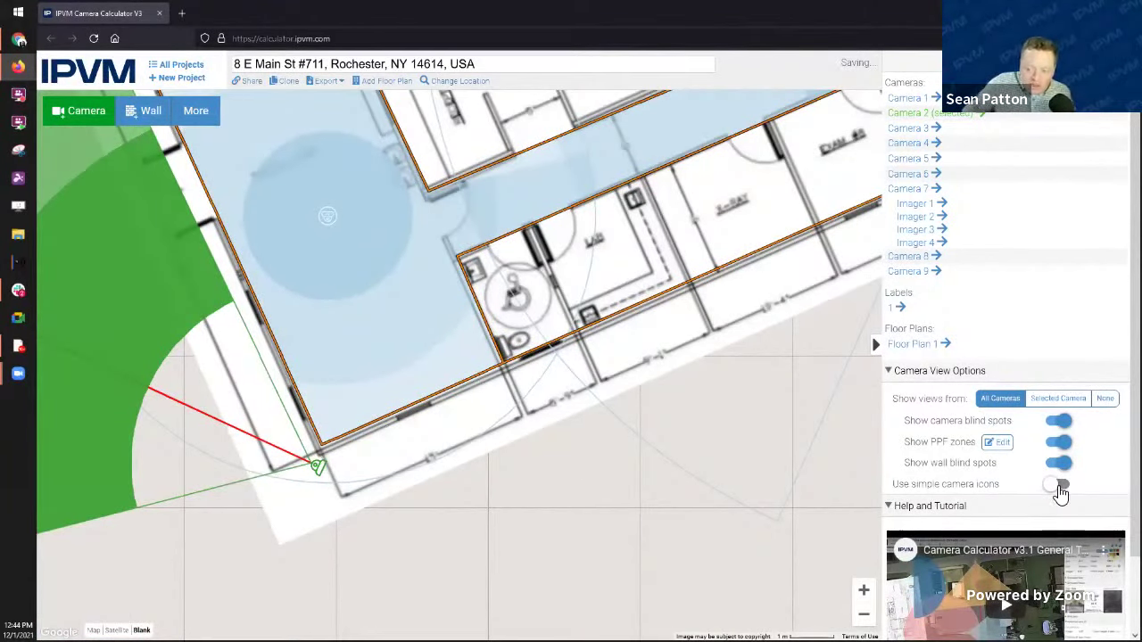
{"action": "left_click", "coordinate": [1060, 489]}
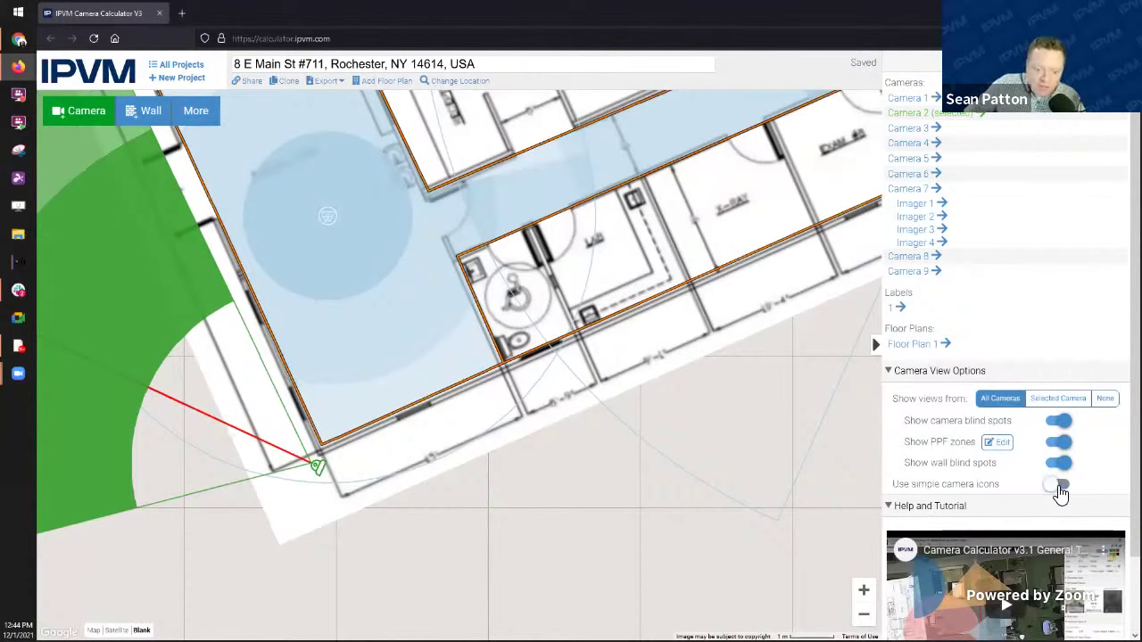
{"action": "left_click", "coordinate": [1060, 489]}
{"action": "left_click", "coordinate": [1060, 489]}
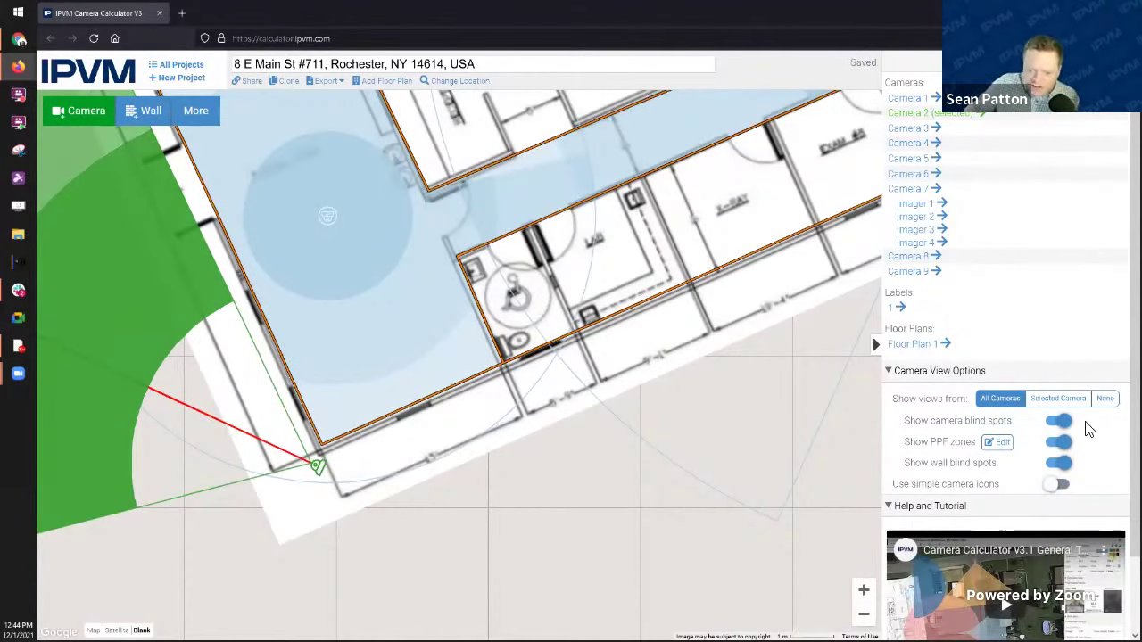
{"action": "left_click", "coordinate": [1060, 466]}
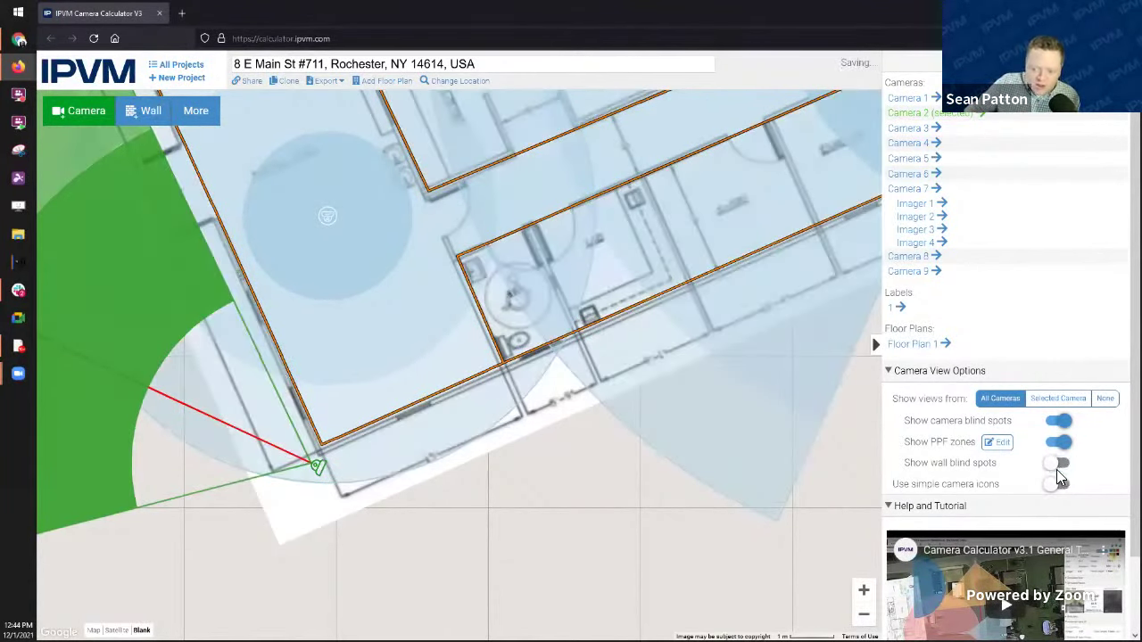
{"action": "left_click", "coordinate": [1060, 466]}
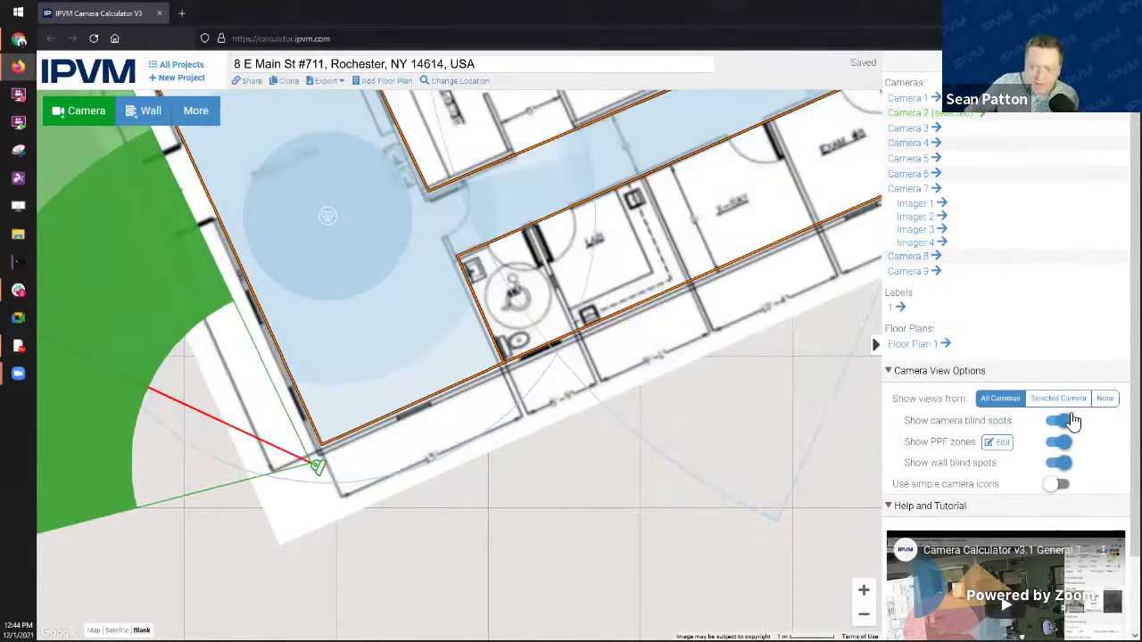
{"action": "left_click", "coordinate": [1071, 421]}
{"action": "left_click", "coordinate": [1069, 422]}
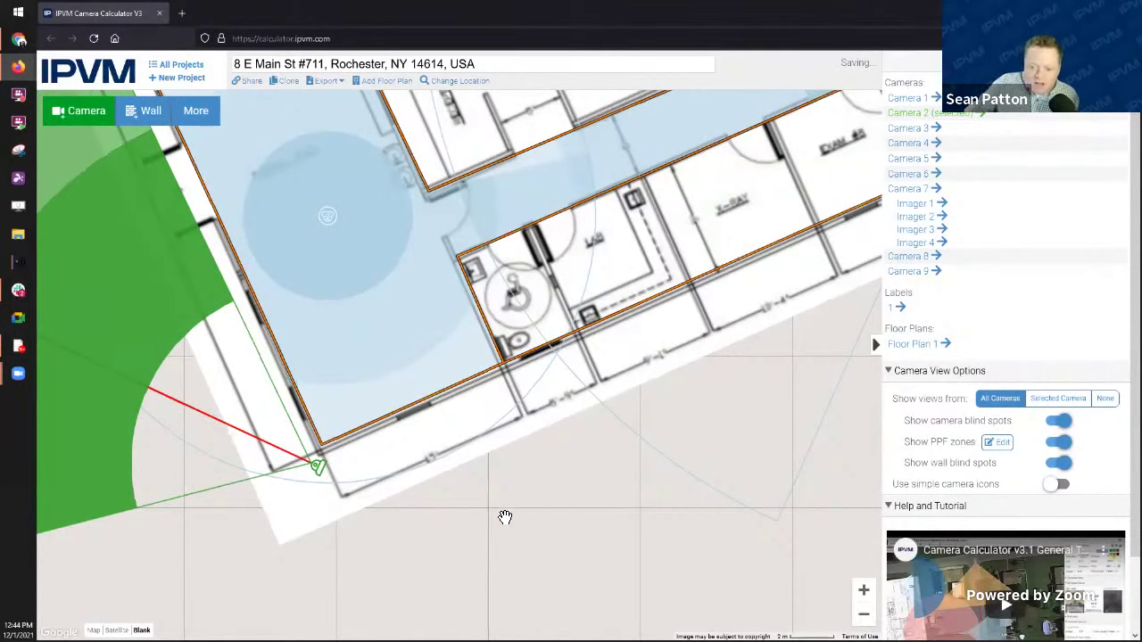
{"action": "scroll", "coordinate": [505, 516], "scroll_direction": "down", "scroll_amount": 2}
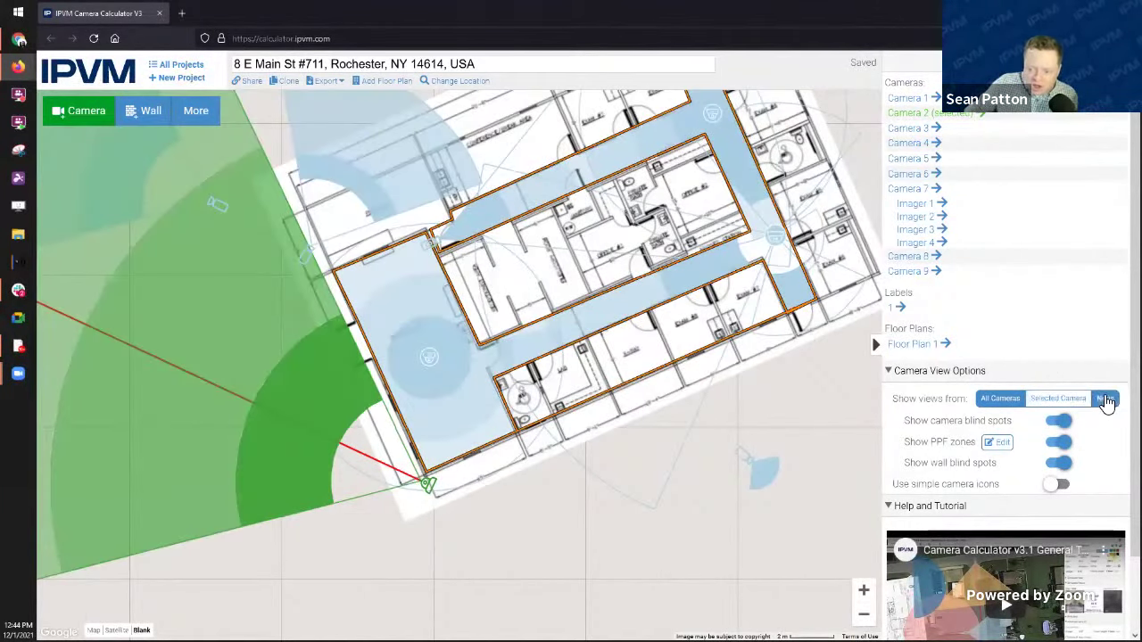
Step: Try the Show views from options: None, All Cameras, then only the selected camera
{"action": "left_click", "coordinate": [1106, 401]}
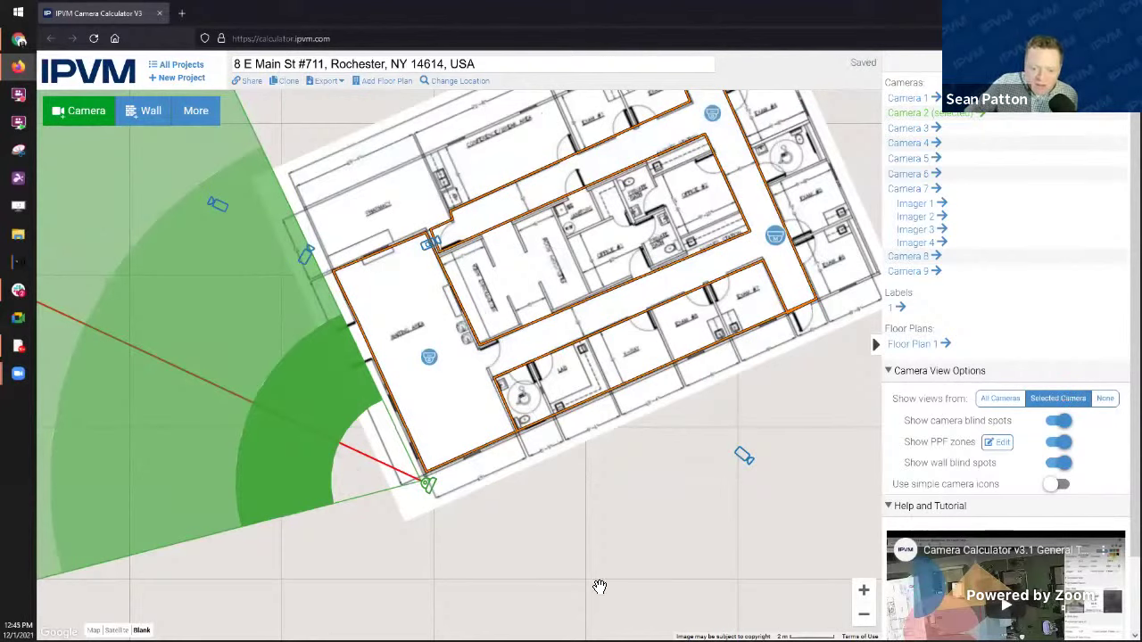
{"action": "scroll", "coordinate": [643, 571], "scroll_direction": "down", "scroll_amount": 2}
{"action": "scroll", "coordinate": [644, 570], "scroll_direction": "down", "scroll_amount": 1}
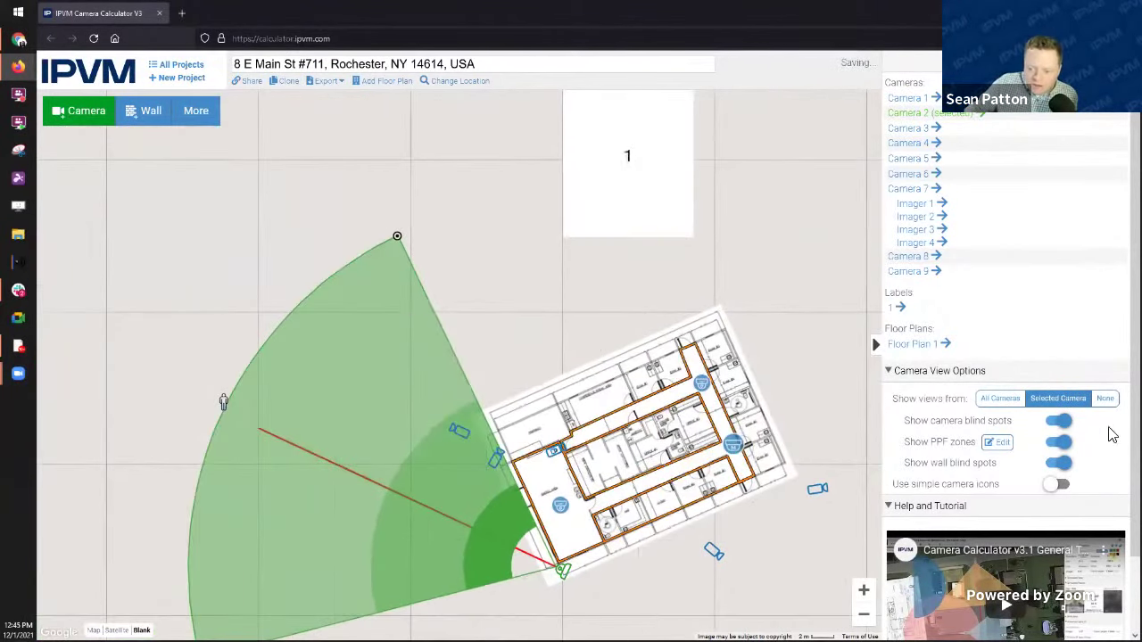
{"action": "left_click", "coordinate": [1006, 399]}
{"action": "left_click", "coordinate": [1066, 401]}
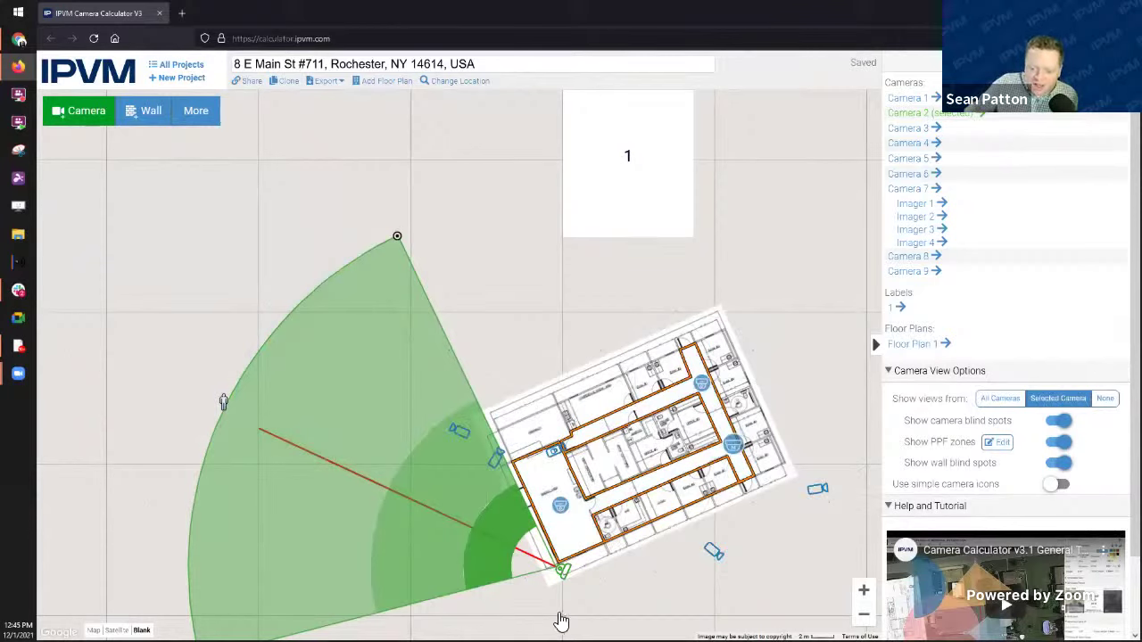
Step: Inspect the 360° dome, 4MP, multi-imager and right-edge cameras, then set Show views from to None
{"action": "left_click", "coordinate": [734, 443]}
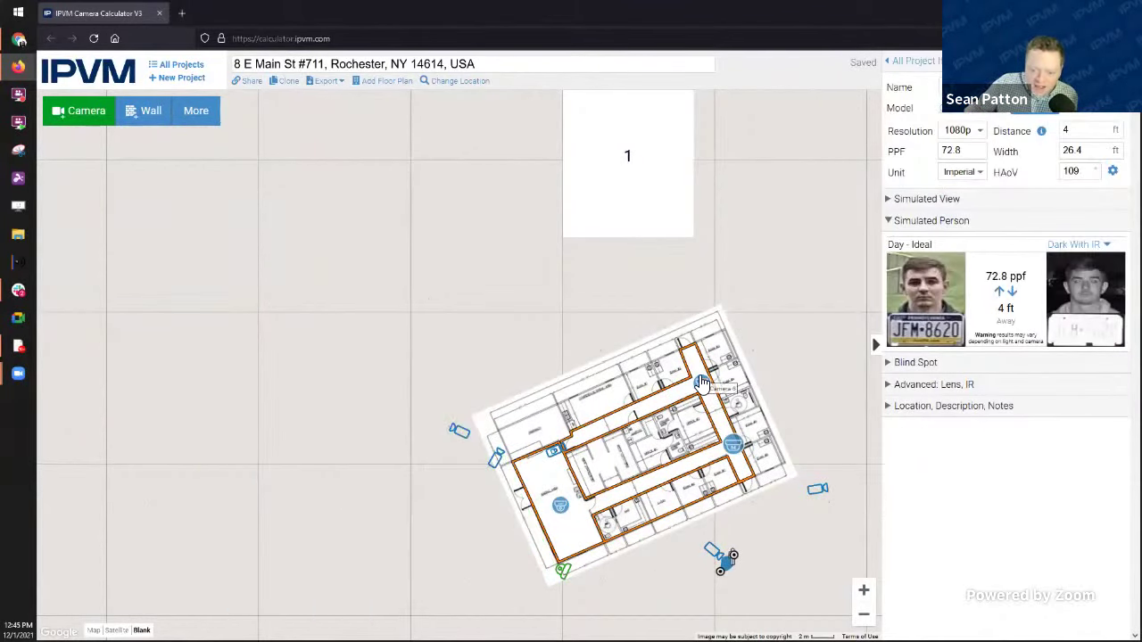
{"action": "left_click", "coordinate": [701, 384]}
{"action": "left_click", "coordinate": [553, 452]}
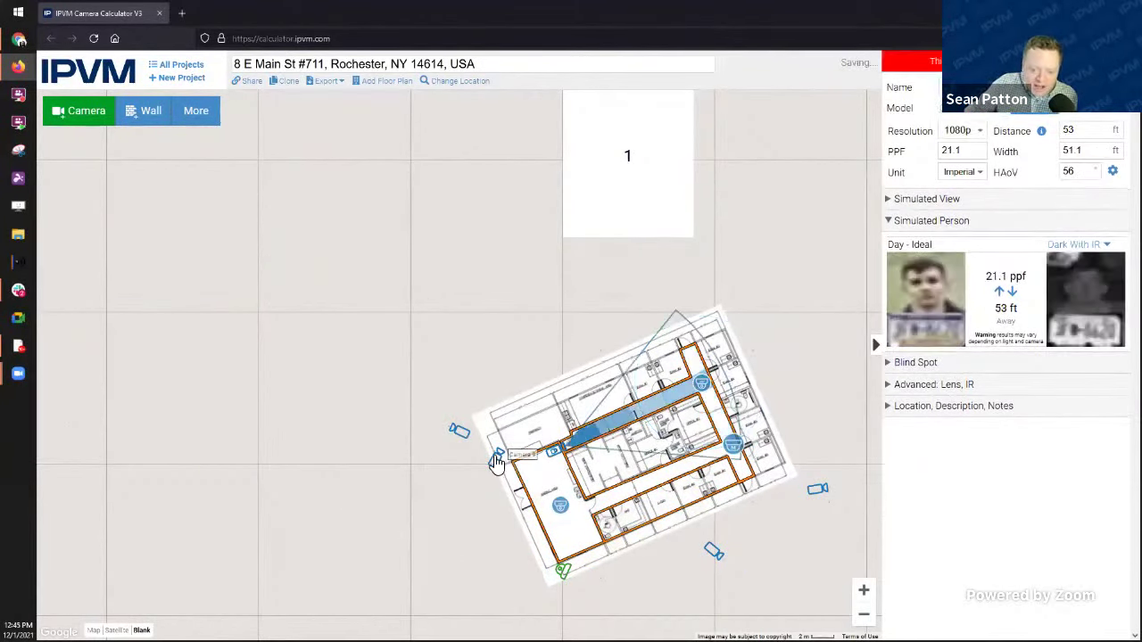
{"action": "left_click", "coordinate": [495, 457]}
{"action": "left_click", "coordinate": [458, 431]}
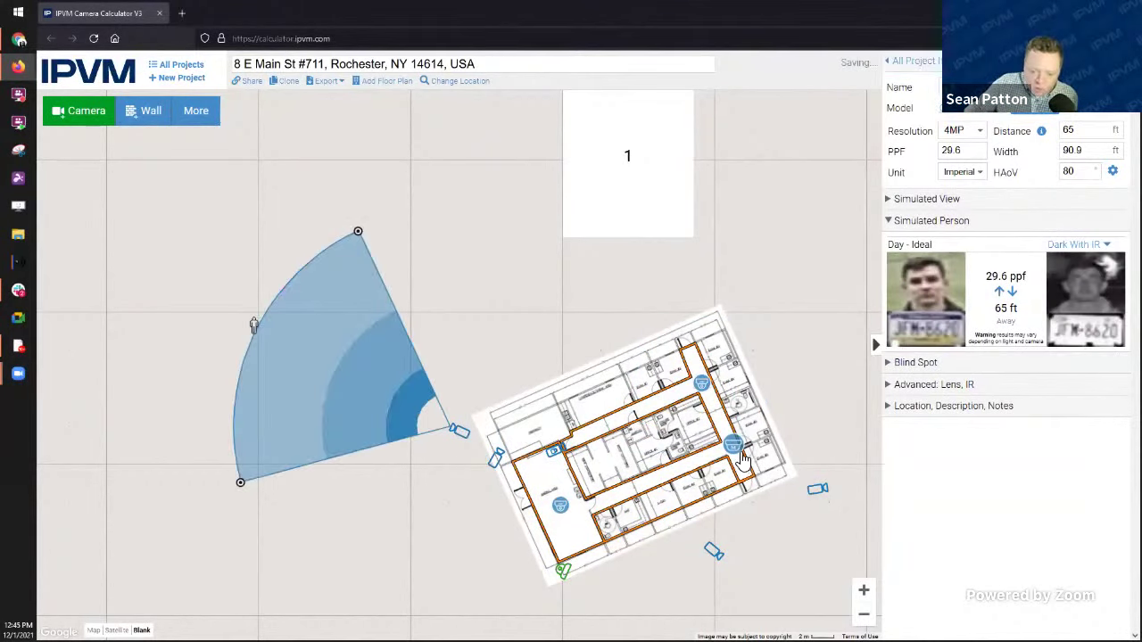
{"action": "left_click", "coordinate": [734, 446]}
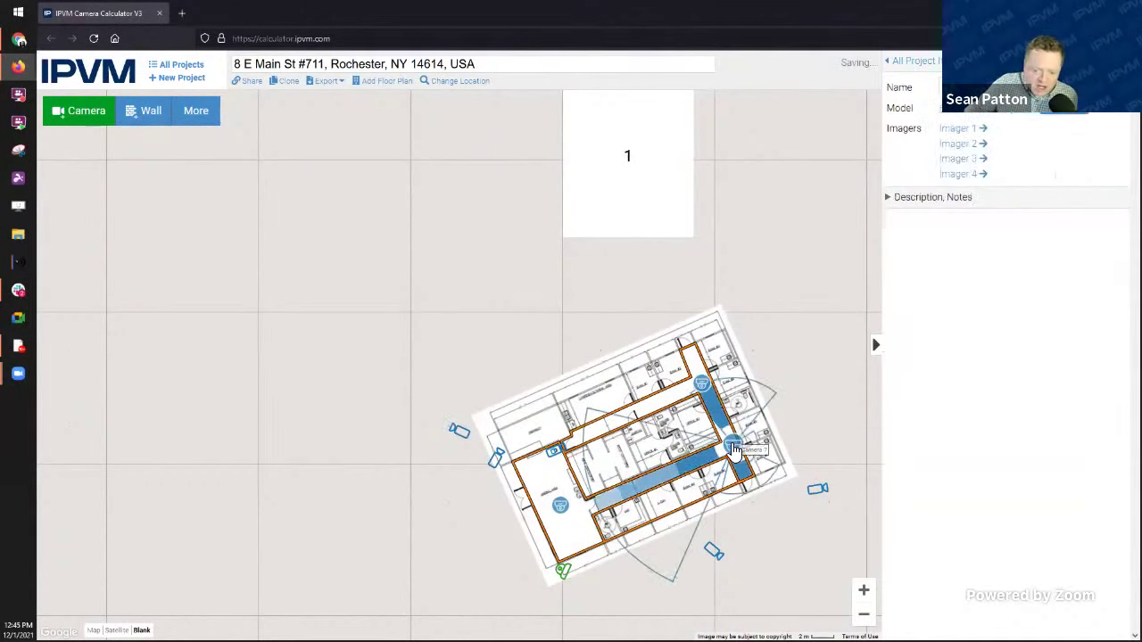
{"action": "left_click", "coordinate": [817, 488]}
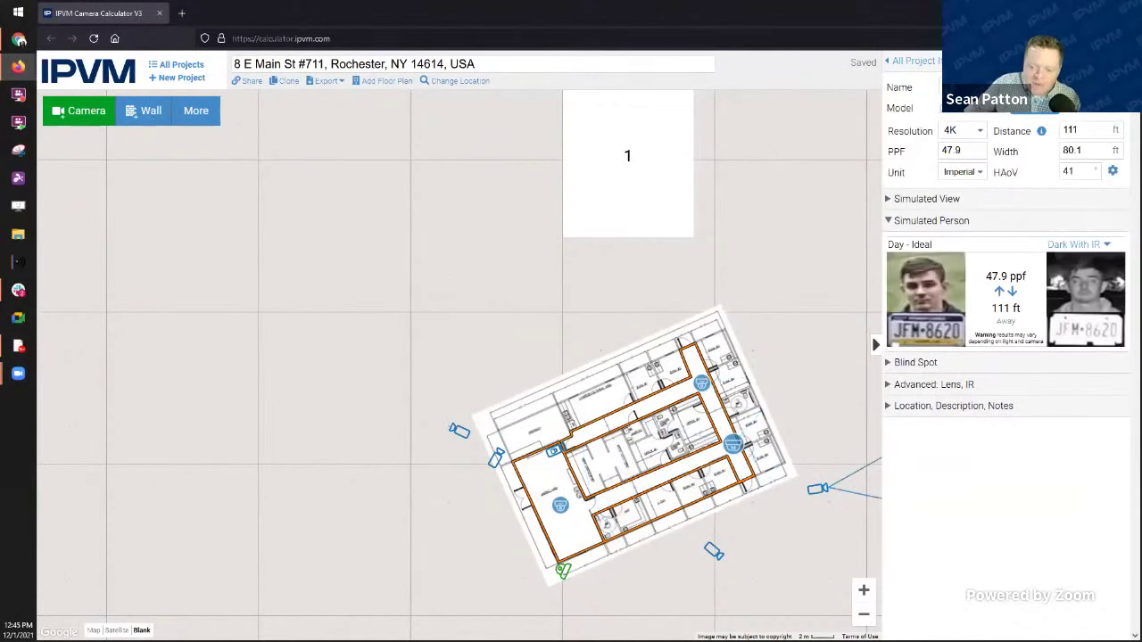
{"action": "left_click", "coordinate": [933, 67]}
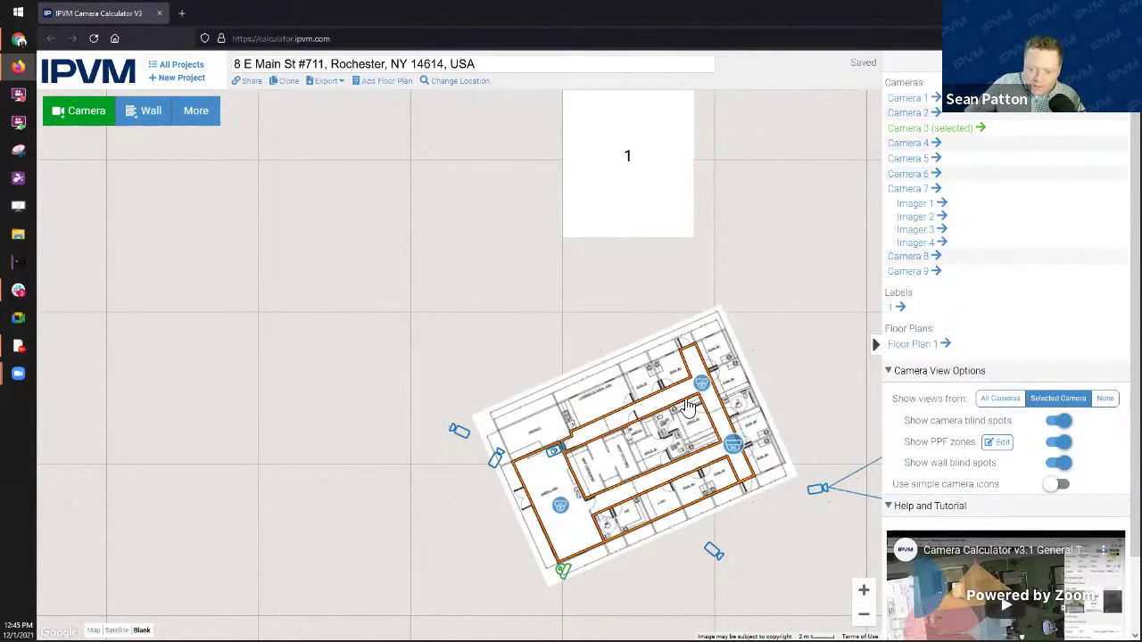
{"action": "left_click", "coordinate": [1106, 399]}
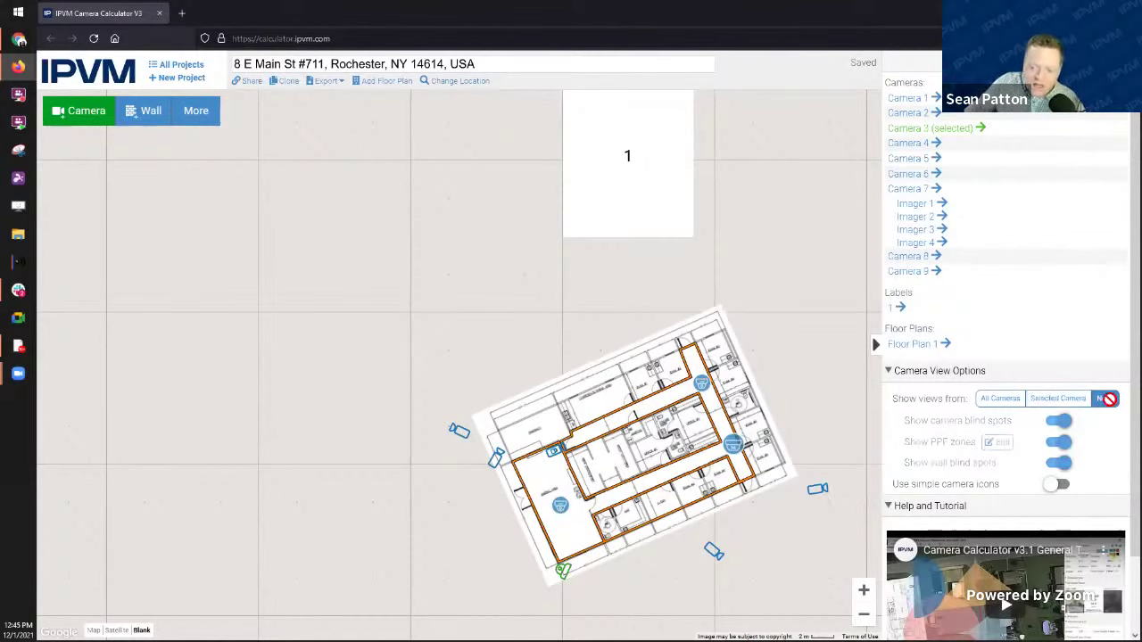
Step: Nudge the multi-imager camera's position slightly on the recentred floor plan
{"action": "left_click_drag", "start_coordinate": [797, 538], "coordinate": [683, 489]}
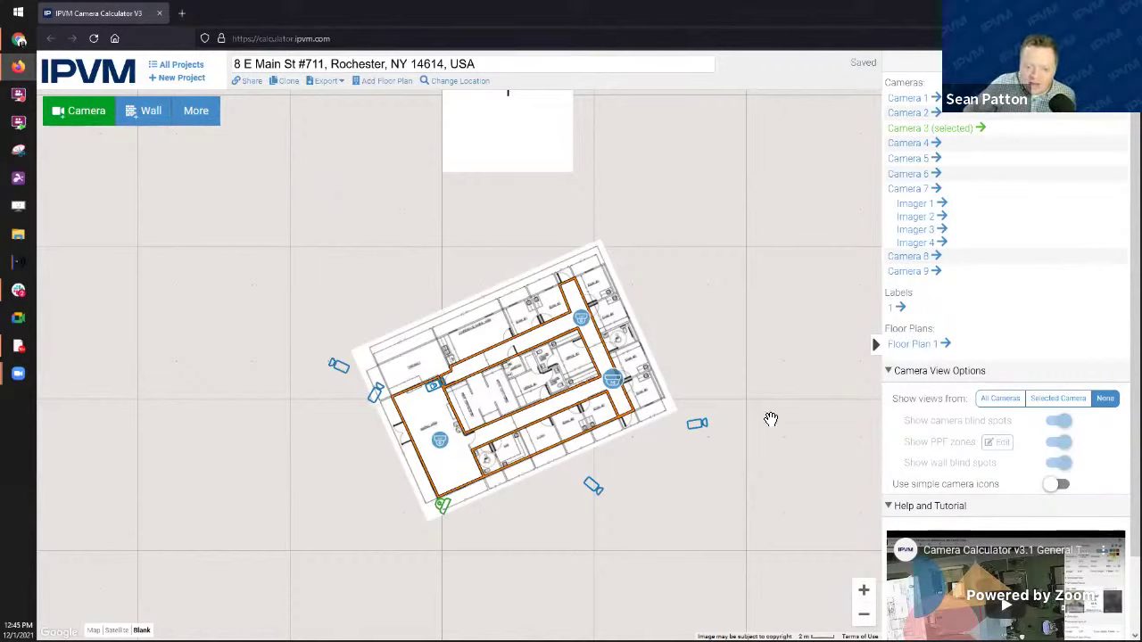
{"action": "left_click", "coordinate": [610, 384]}
{"action": "left_click_drag", "start_coordinate": [611, 383], "coordinate": [613, 382]}
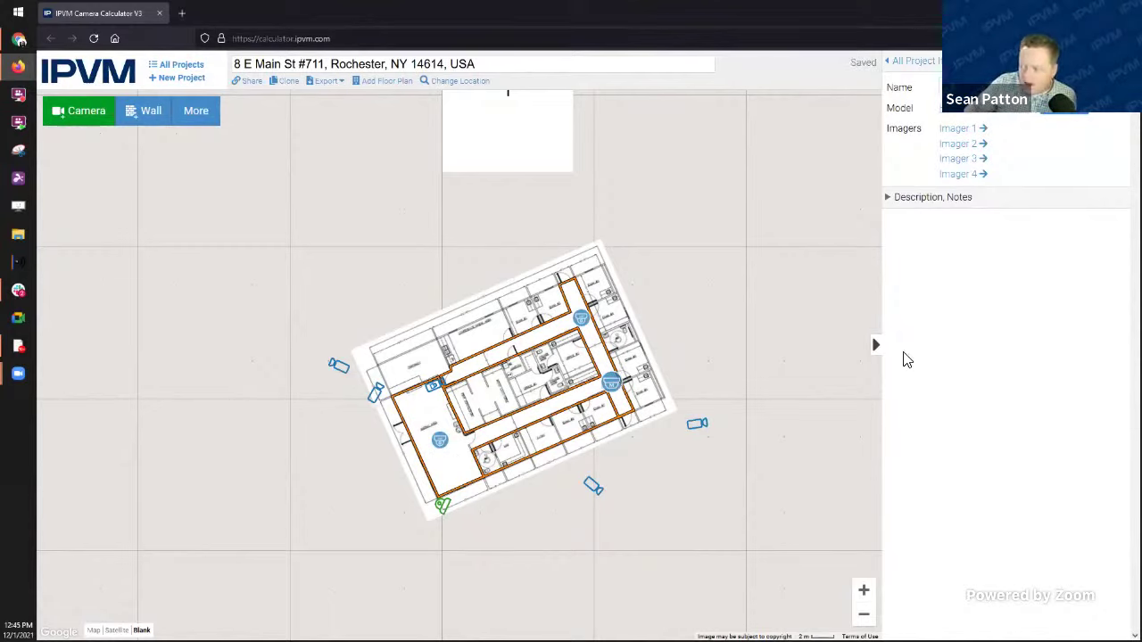
{"action": "left_click", "coordinate": [934, 64]}
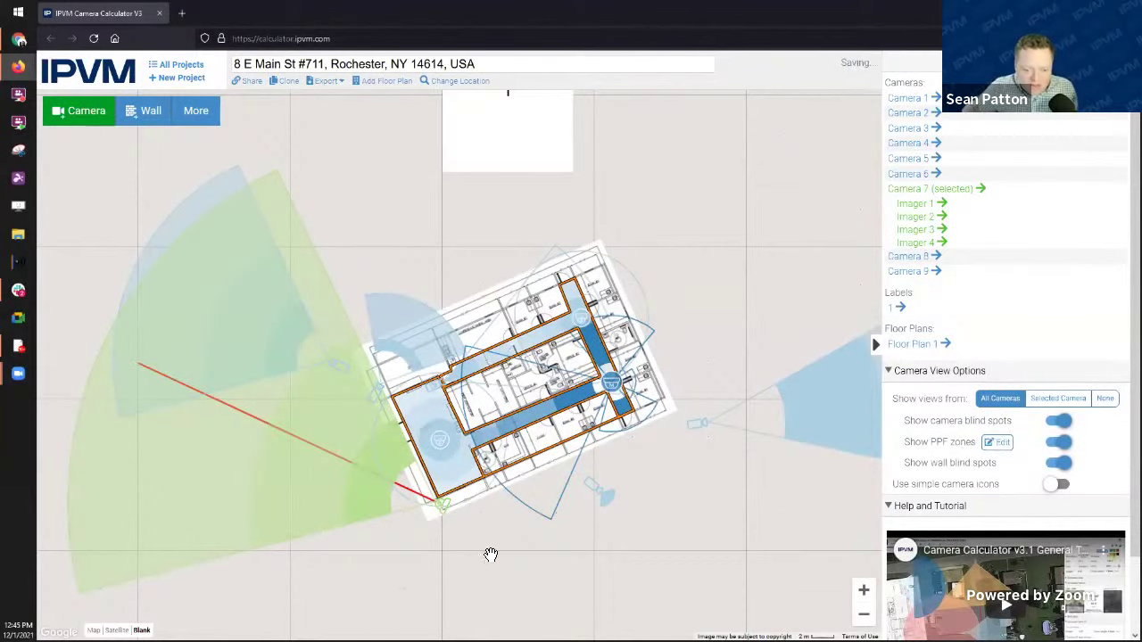
Step: Check Camera 7's coverage, then bring up the pixels-per-foot zone settings
{"action": "left_click", "coordinate": [455, 514]}
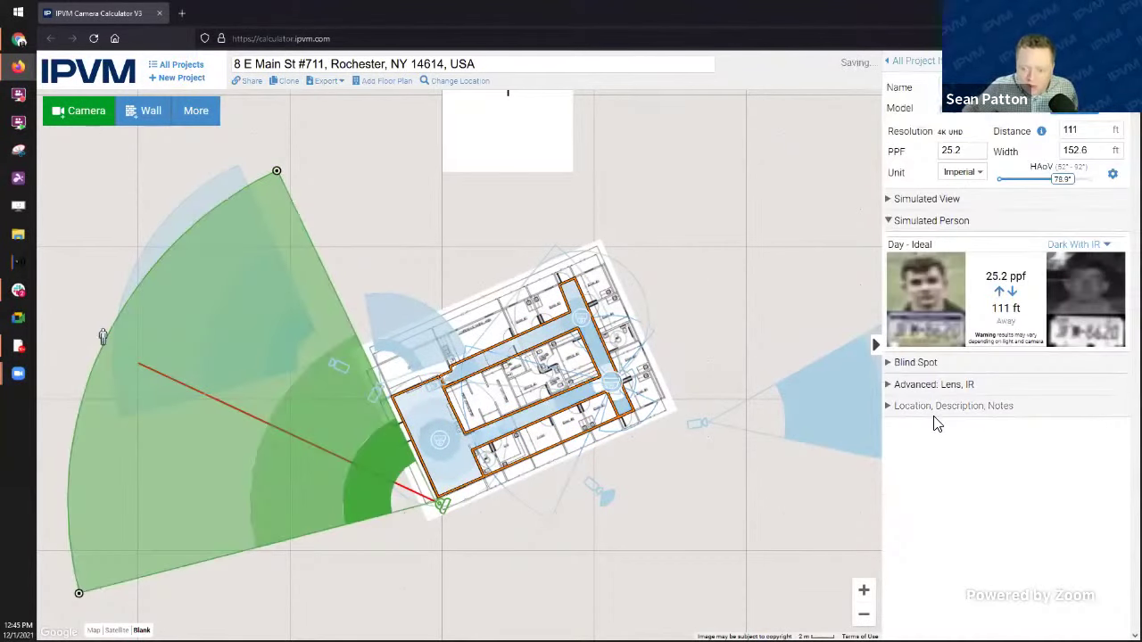
{"action": "left_click", "coordinate": [893, 63]}
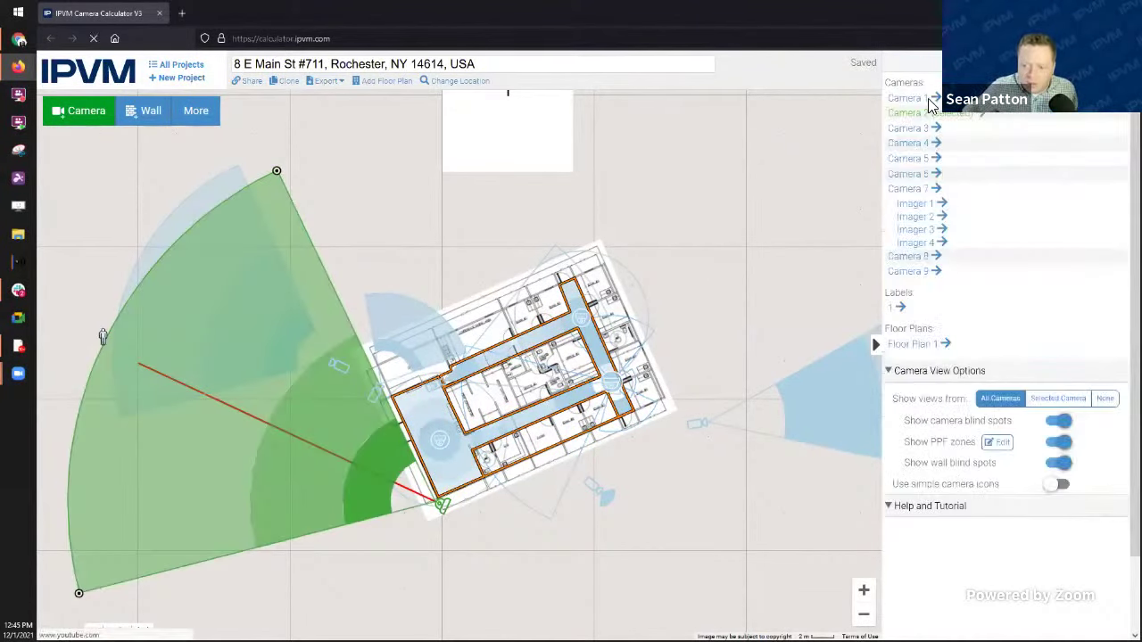
{"action": "left_click", "coordinate": [999, 443]}
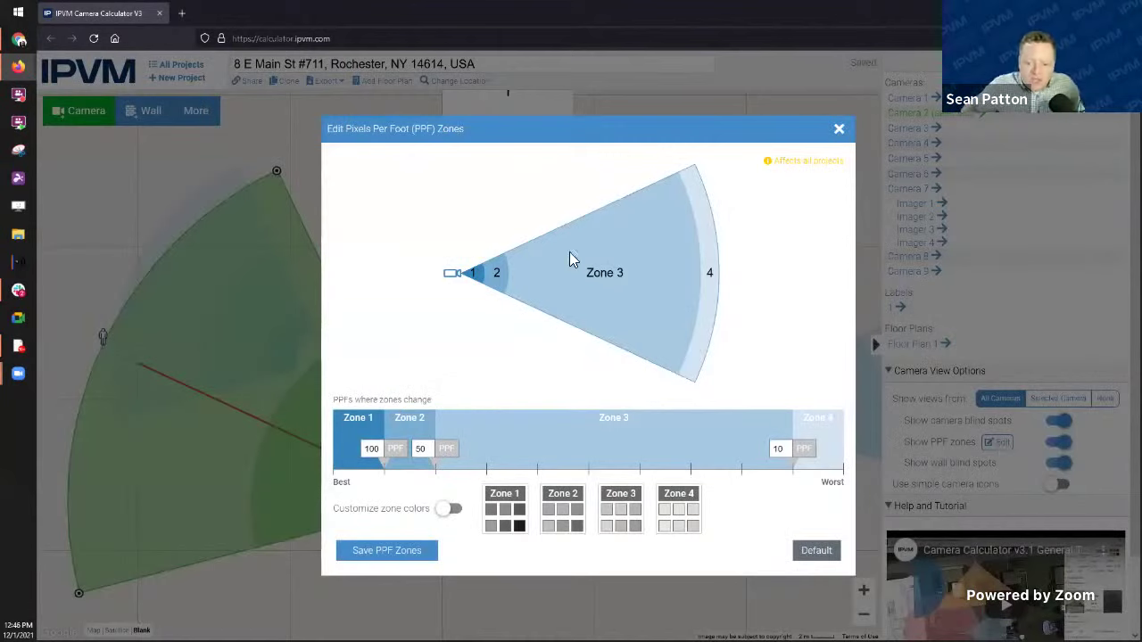
Step: Save PPF zones of 150, 30 and 4 with custom colours red, purple and green
{"action": "double_click", "coordinate": [375, 450]}
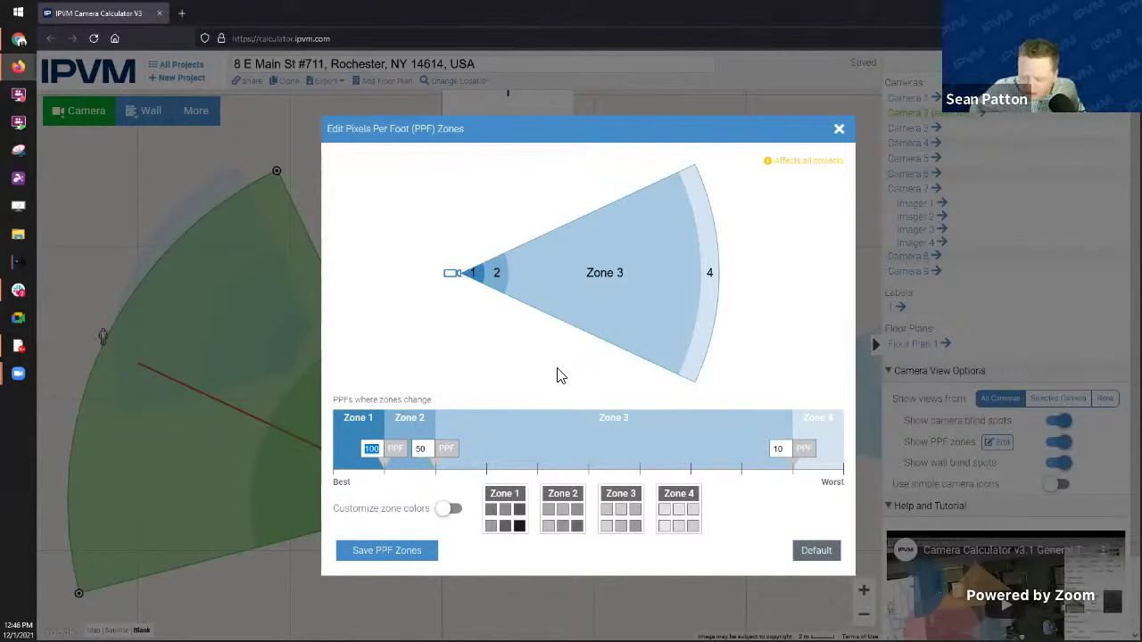
{"action": "type", "text": "150"}
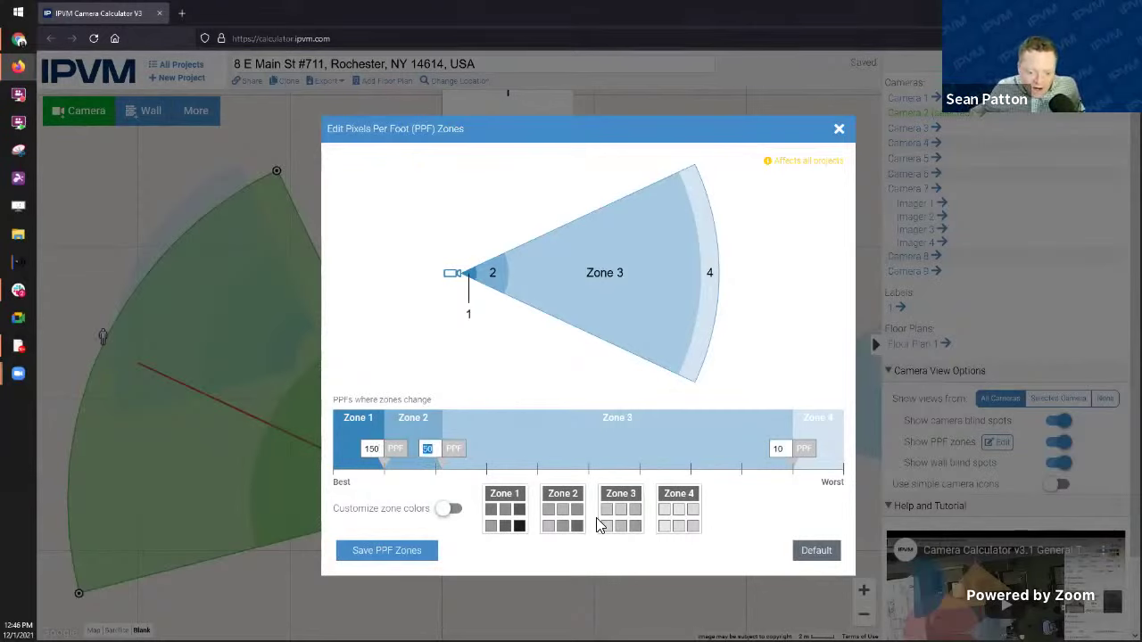
{"action": "type", "text": "30"}
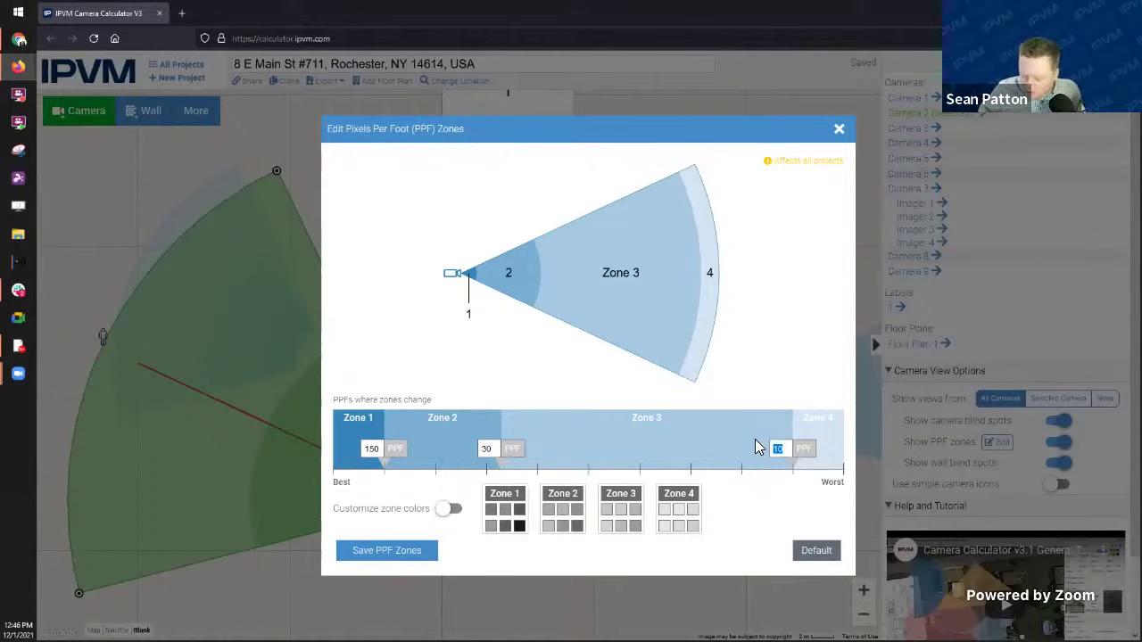
{"action": "type", "text": "4"}
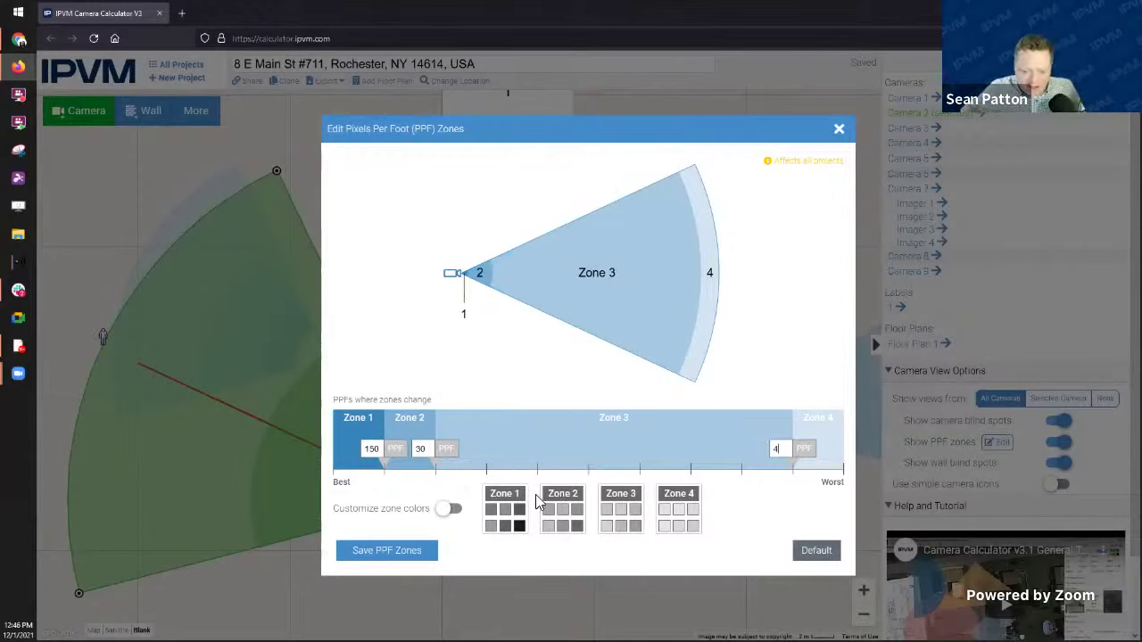
{"action": "left_click", "coordinate": [450, 509]}
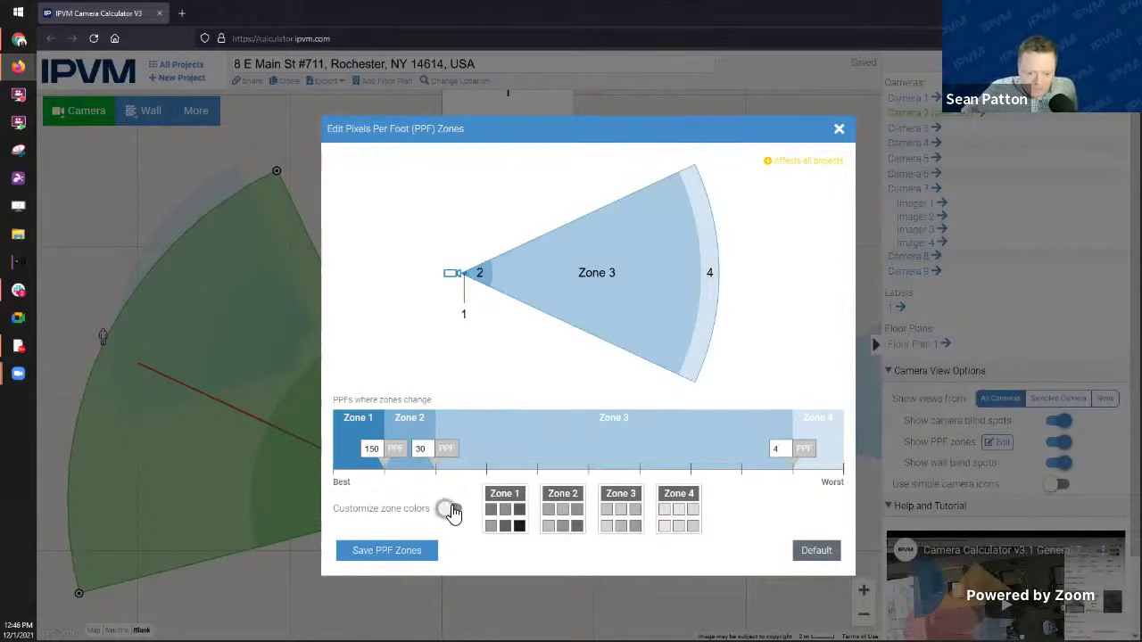
{"action": "left_click", "coordinate": [520, 518]}
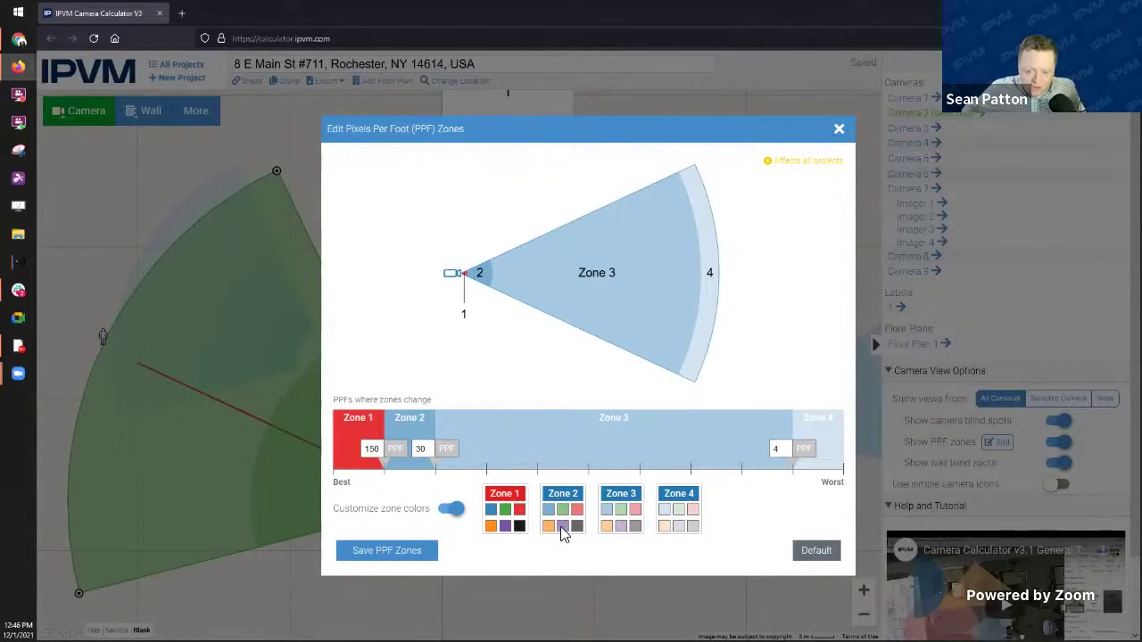
{"action": "left_click", "coordinate": [562, 527]}
{"action": "left_click", "coordinate": [621, 512]}
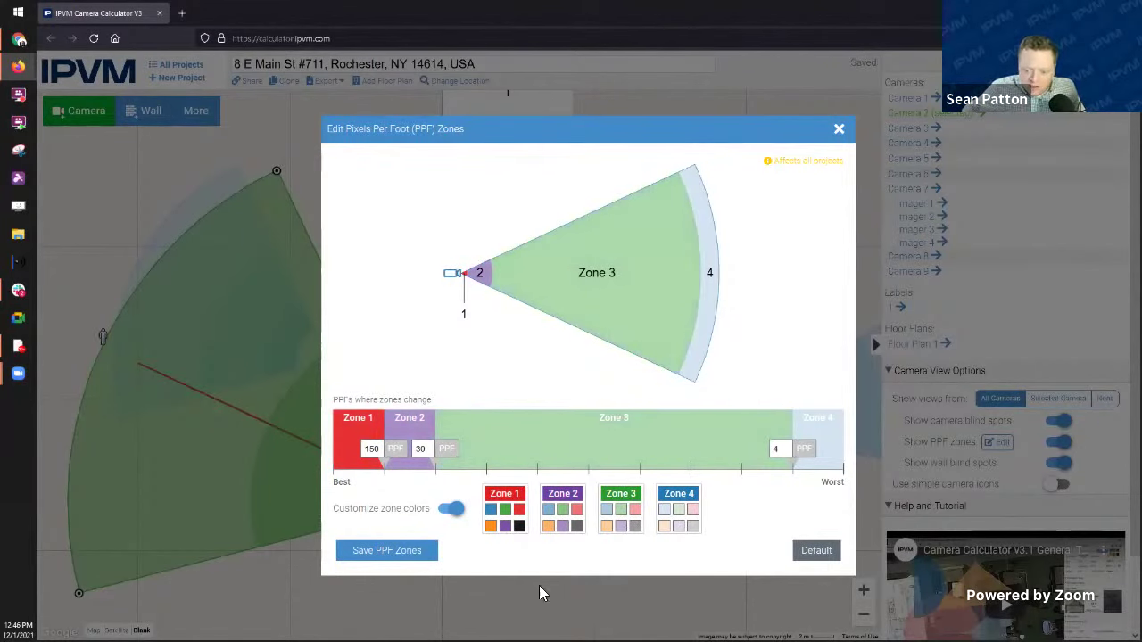
{"action": "left_click", "coordinate": [431, 557]}
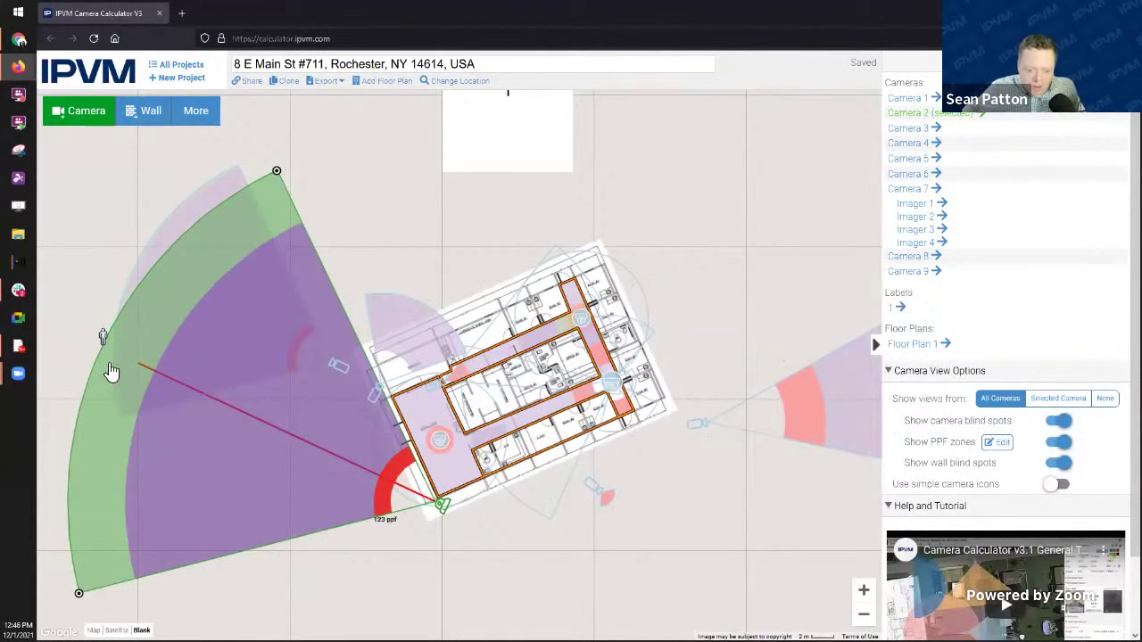
Step: Shorten Camera 2's viewing distance and save the PPF zones with Zone 2 blue and Zone 3 pink
{"action": "mouse_move", "coordinate": [103, 339]}
{"action": "left_mouse_down"}
{"action": "mouse_move", "coordinate": [236, 448]}
{"action": "mouse_move", "coordinate": [304, 429]}
{"action": "mouse_move", "coordinate": [215, 399]}
{"action": "mouse_move", "coordinate": [227, 409]}
{"action": "left_mouse_up"}
{"action": "scroll", "coordinate": [304, 429], "scroll_direction": "up", "scroll_amount": 1}
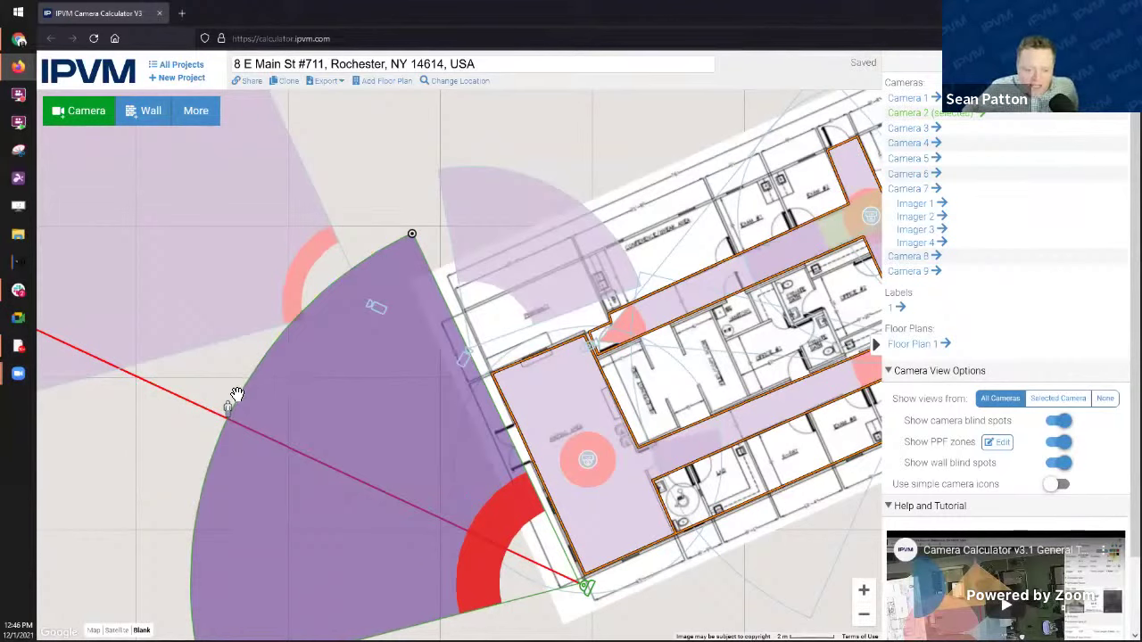
{"action": "left_click", "coordinate": [997, 442]}
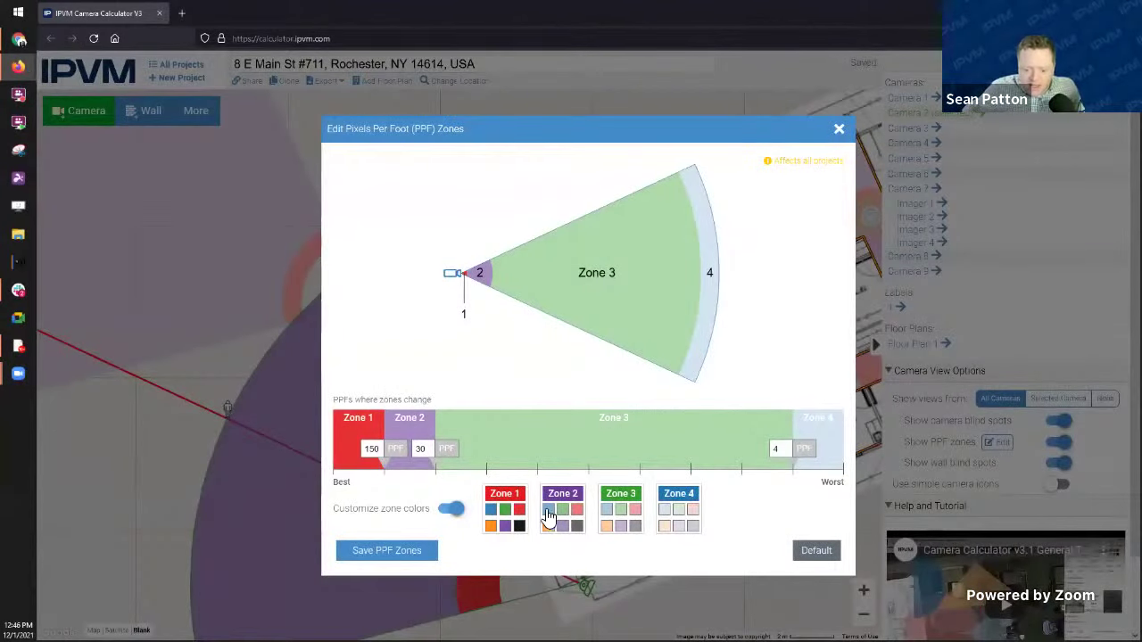
{"action": "left_click", "coordinate": [634, 510]}
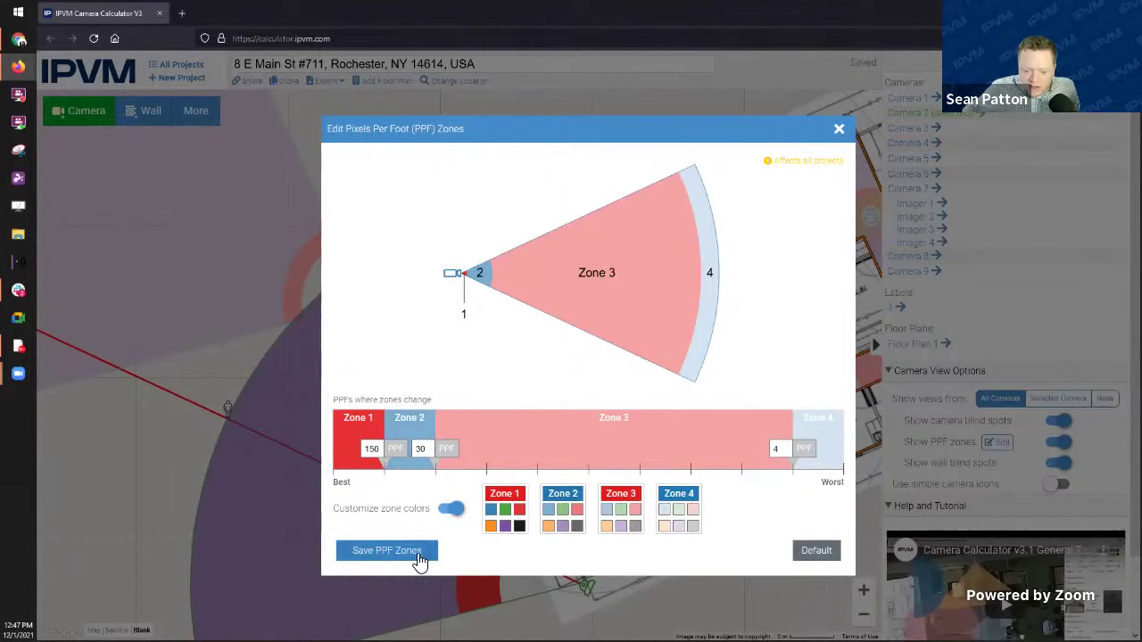
{"action": "left_click", "coordinate": [386, 550]}
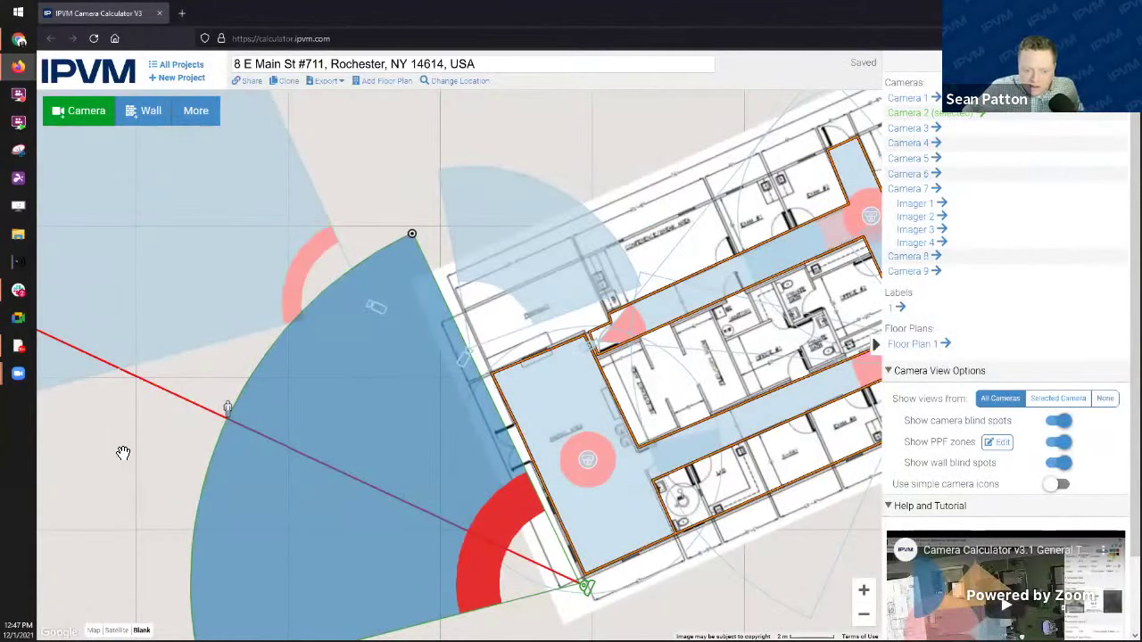
Step: Widen and extend Camera 2's field of view and move its target person marker
{"action": "left_click_drag", "start_coordinate": [178, 468], "coordinate": [311, 484]}
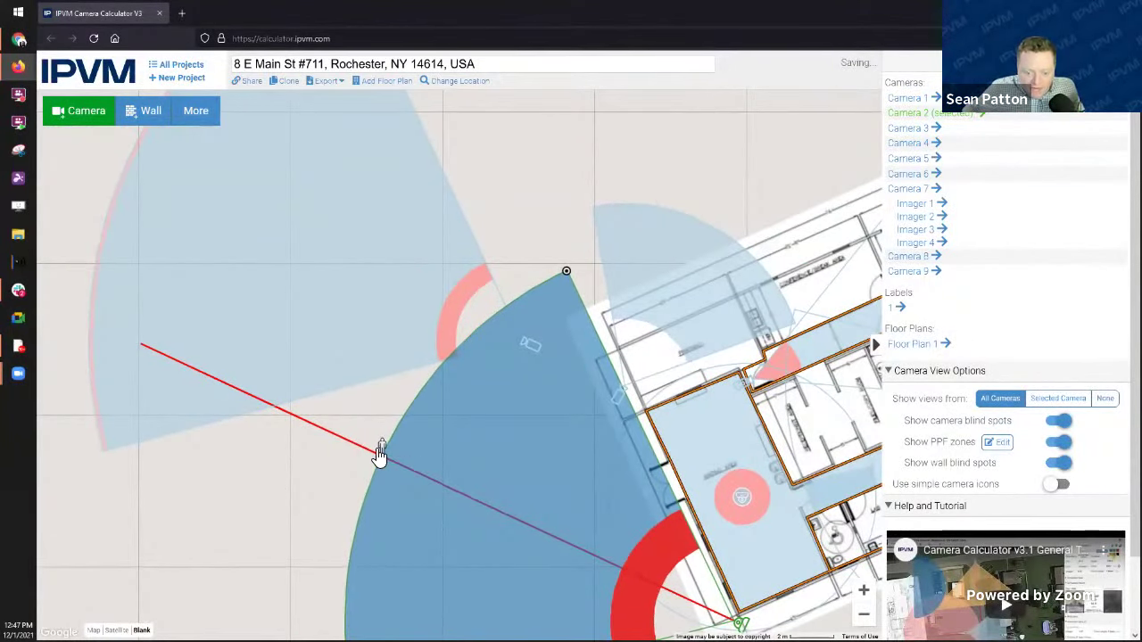
{"action": "left_click_drag", "start_coordinate": [382, 455], "coordinate": [277, 425]}
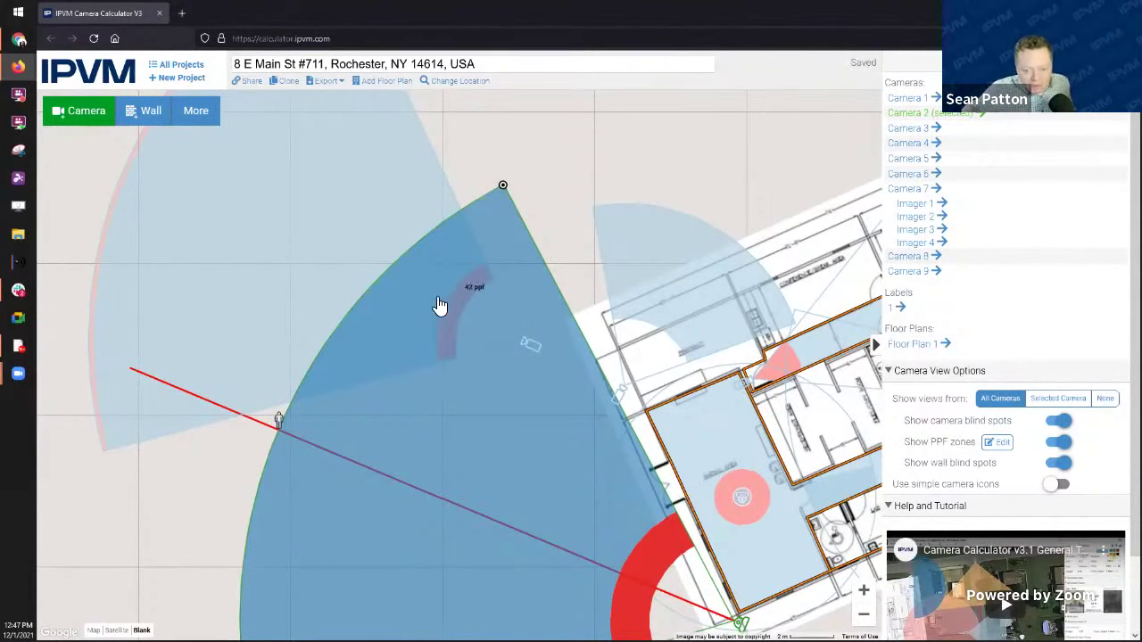
{"action": "mouse_move", "coordinate": [280, 420]}
{"action": "left_mouse_down"}
{"action": "mouse_move", "coordinate": [356, 474]}
{"action": "mouse_move", "coordinate": [560, 408]}
{"action": "mouse_move", "coordinate": [675, 281]}
{"action": "mouse_move", "coordinate": [252, 388]}
{"action": "mouse_move", "coordinate": [289, 415]}
{"action": "mouse_move", "coordinate": [314, 390]}
{"action": "left_mouse_up"}
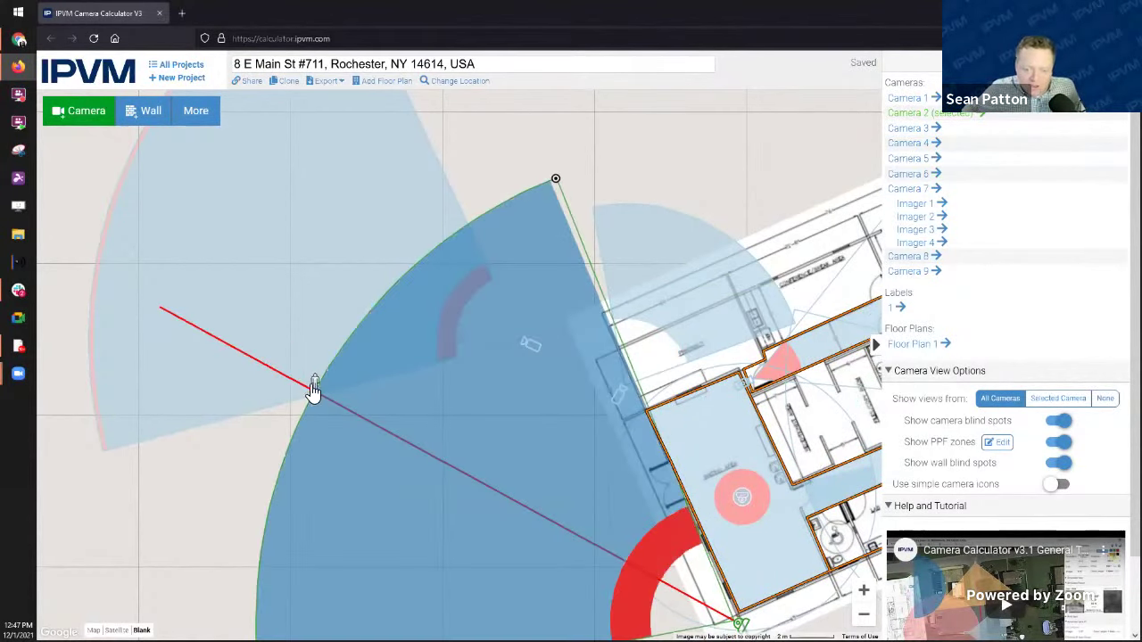
Step: Reset the PPF zones to defaults with custom zone colours turned off, and save
{"action": "left_click", "coordinate": [998, 442]}
{"action": "left_click", "coordinate": [390, 555]}
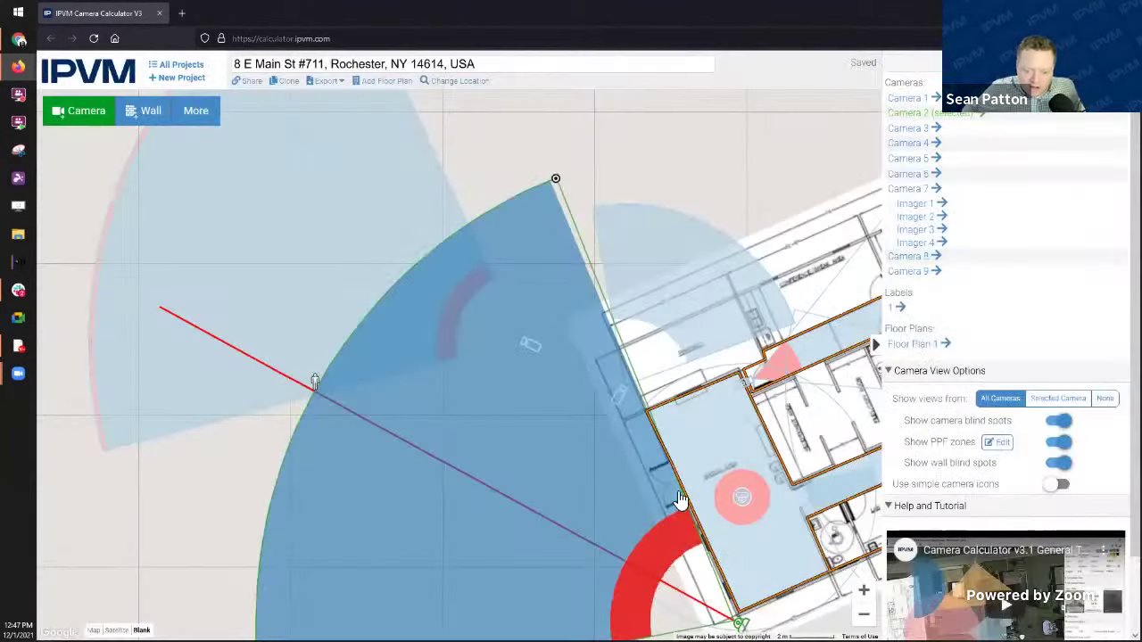
{"action": "left_click", "coordinate": [998, 443]}
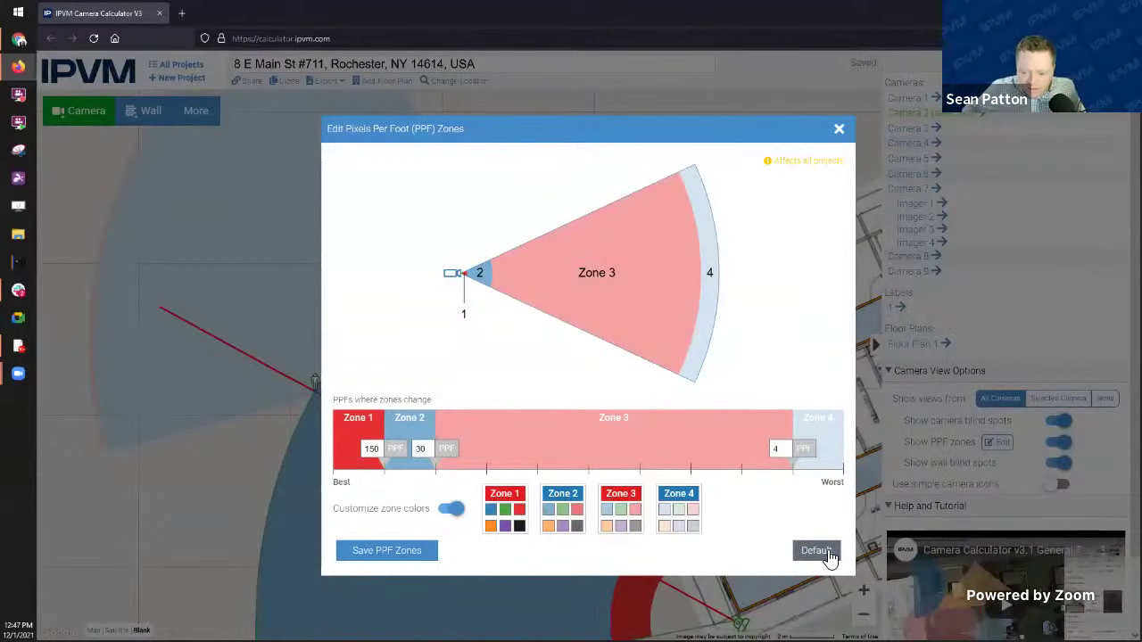
{"action": "left_click", "coordinate": [817, 551]}
{"action": "left_click", "coordinate": [382, 509]}
{"action": "left_click", "coordinate": [393, 551]}
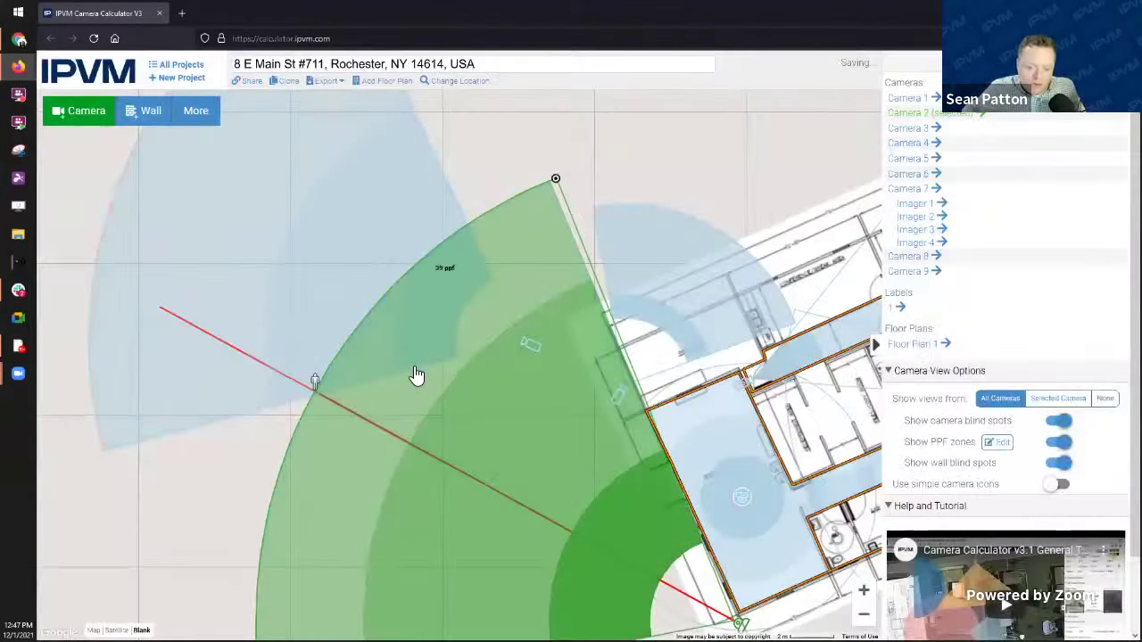
Step: Move Camera 8 up from below the building to just outside the floor plan's lower wall
{"action": "left_click_drag", "start_coordinate": [676, 173], "coordinate": [623, 91]}
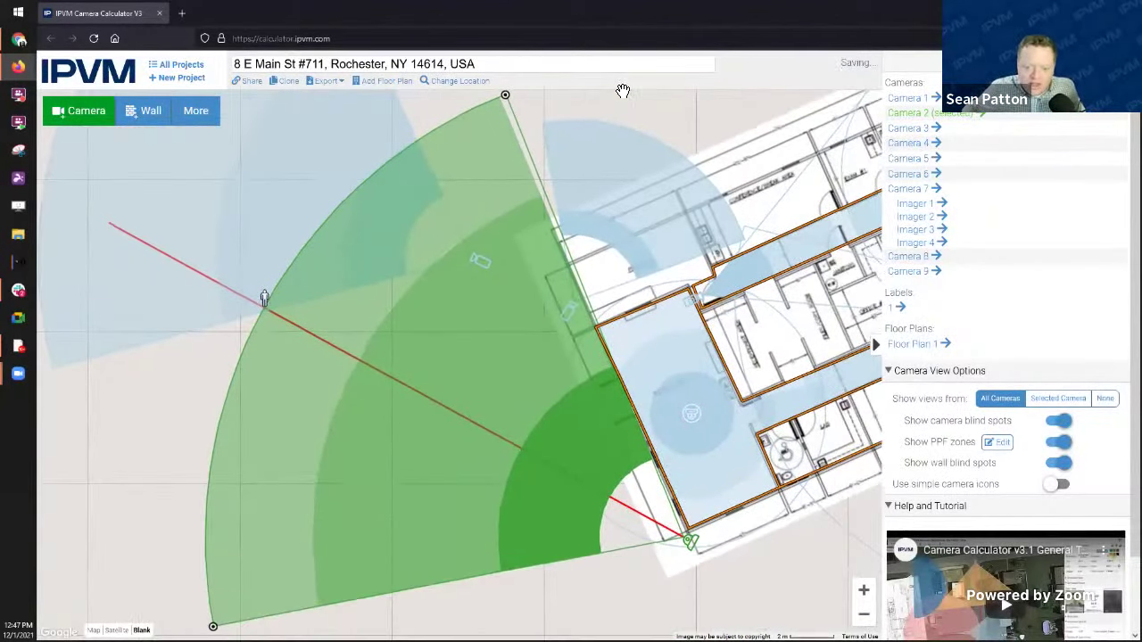
{"action": "left_click_drag", "start_coordinate": [133, 372], "coordinate": [52, 196]}
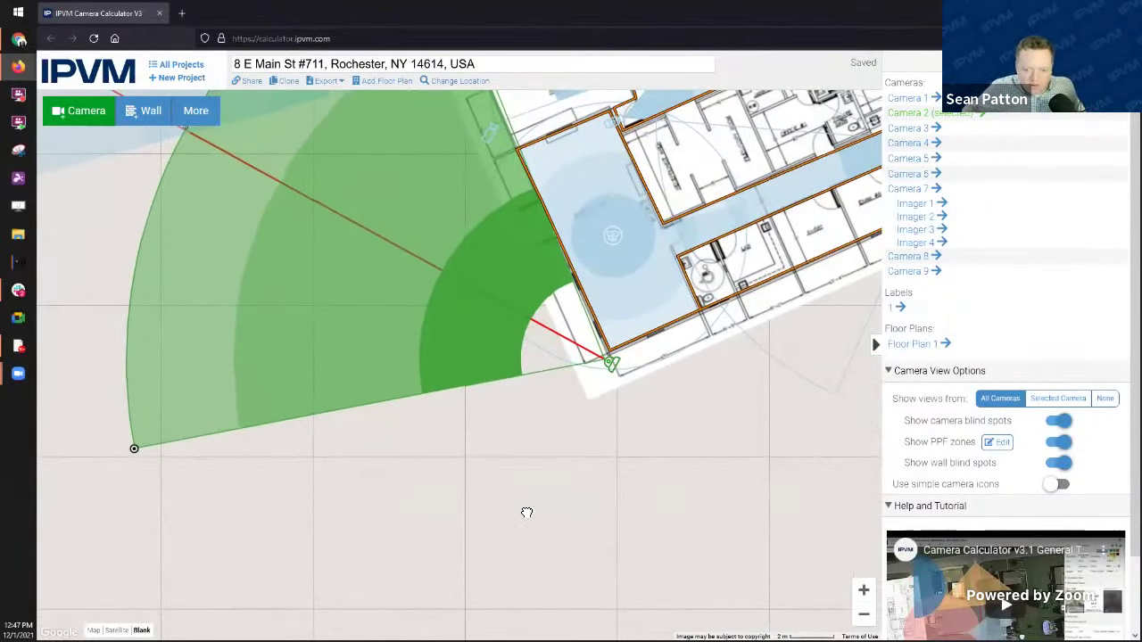
{"action": "left_click_drag", "start_coordinate": [526, 512], "coordinate": [604, 550]}
{"action": "left_click_drag", "start_coordinate": [275, 454], "coordinate": [289, 483]}
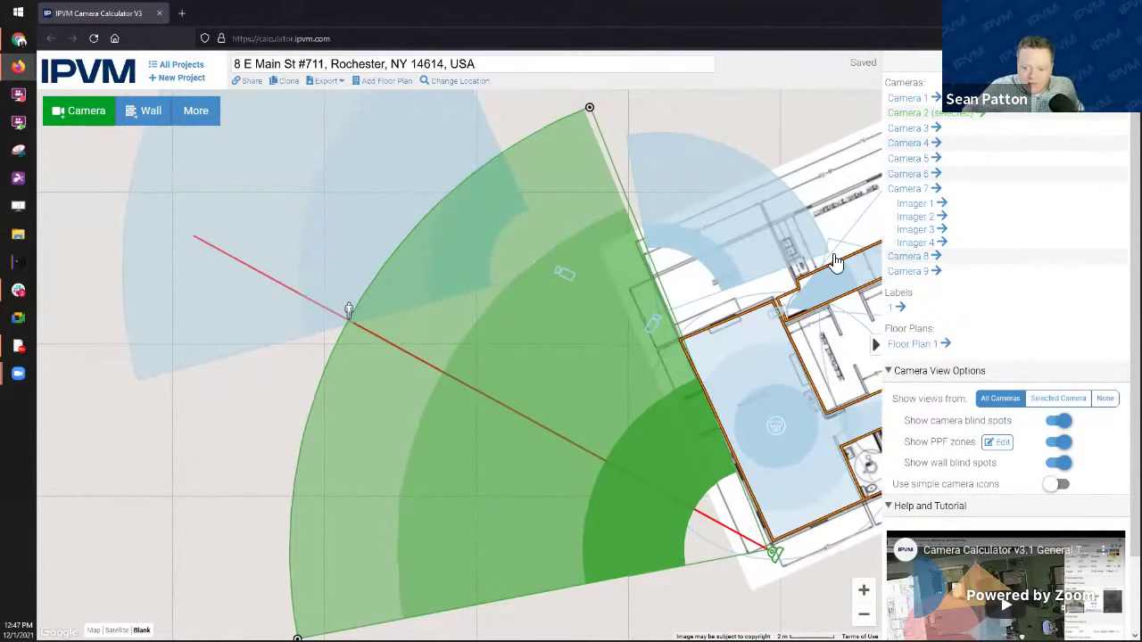
{"action": "left_click", "coordinate": [349, 310]}
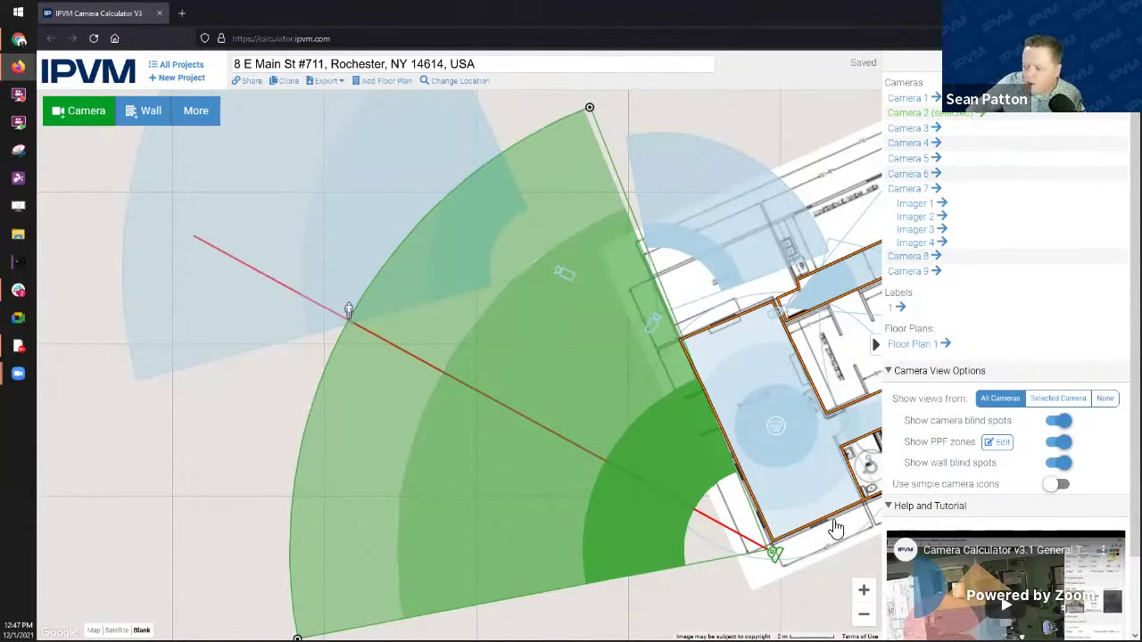
{"action": "left_click_drag", "start_coordinate": [659, 579], "coordinate": [516, 593]}
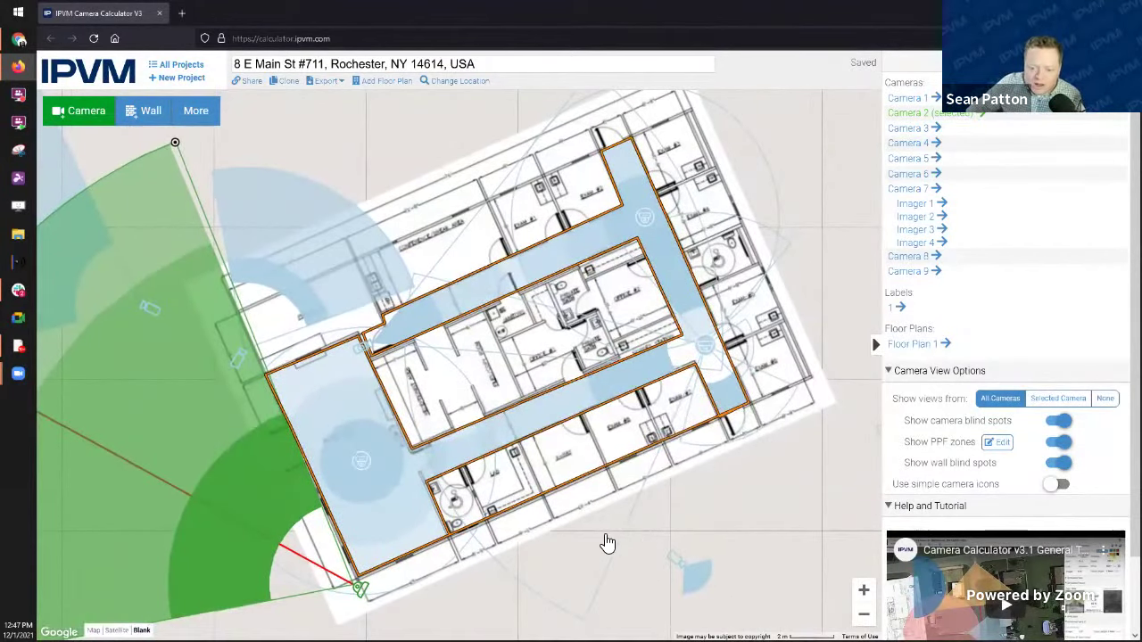
{"action": "left_click", "coordinate": [686, 535]}
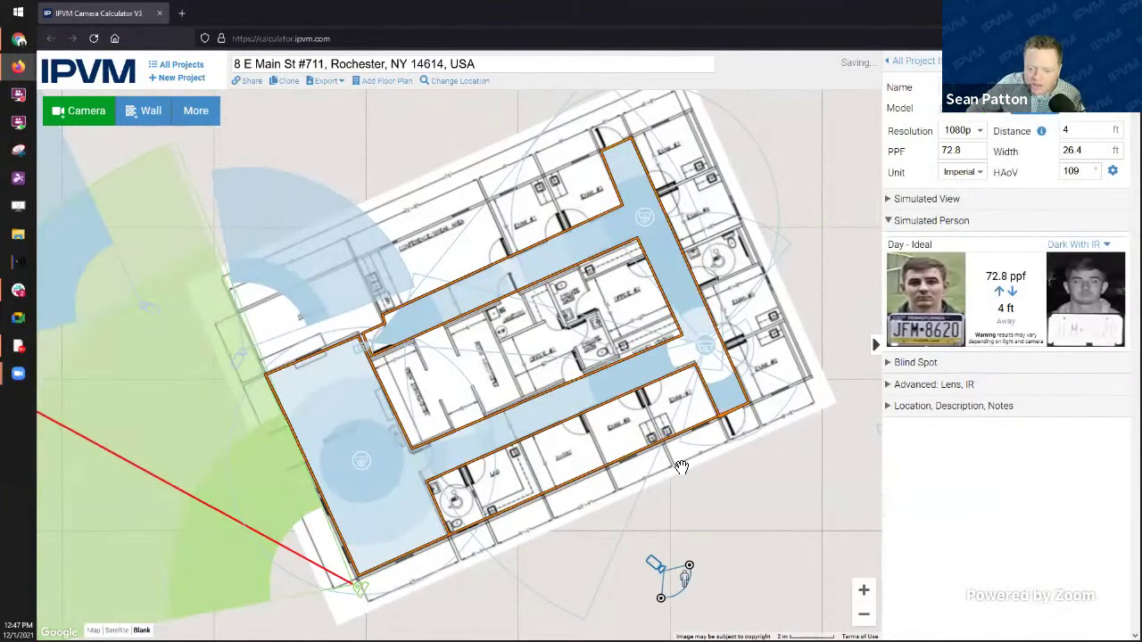
{"action": "left_click_drag", "start_coordinate": [684, 464], "coordinate": [676, 407]}
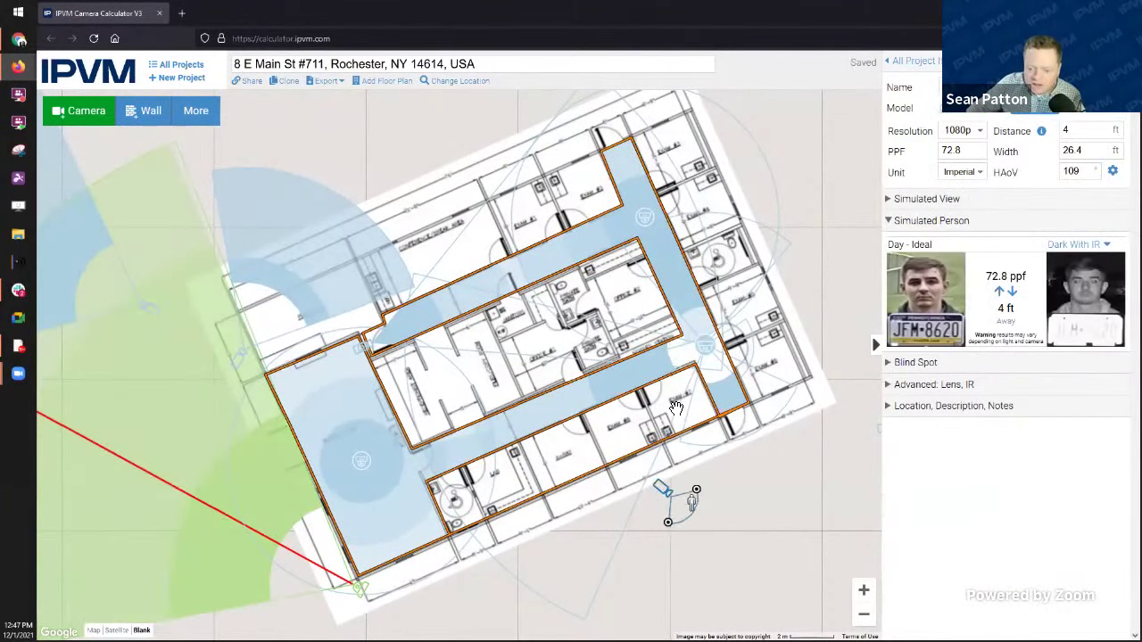
{"action": "left_click", "coordinate": [761, 484]}
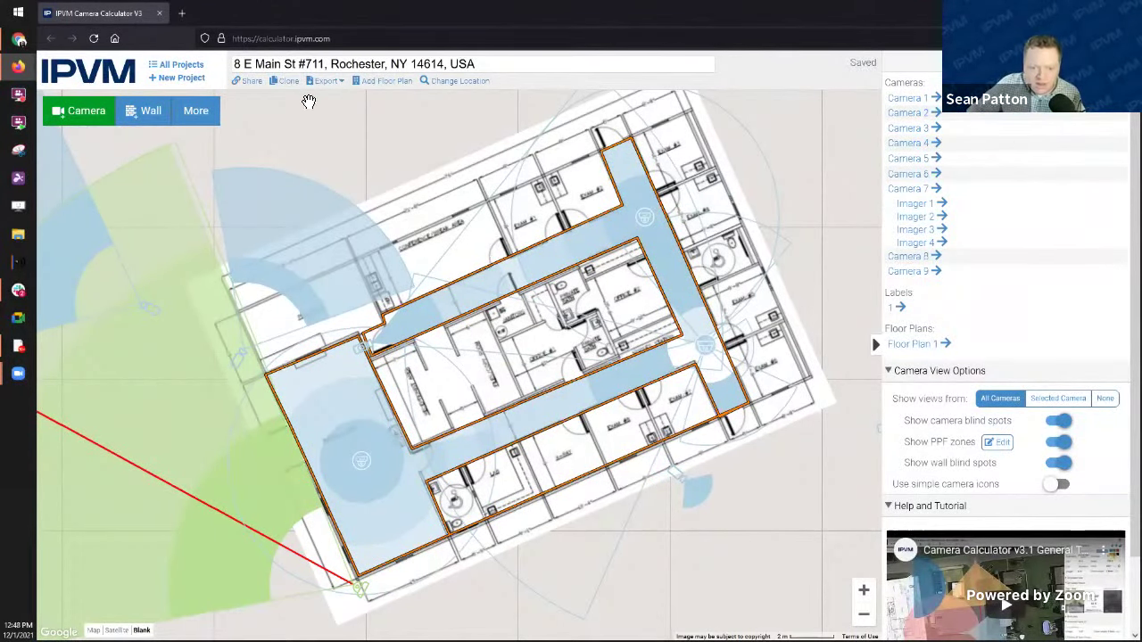
Step: Create the project's share permalink and copy its URL
{"action": "left_click", "coordinate": [252, 81]}
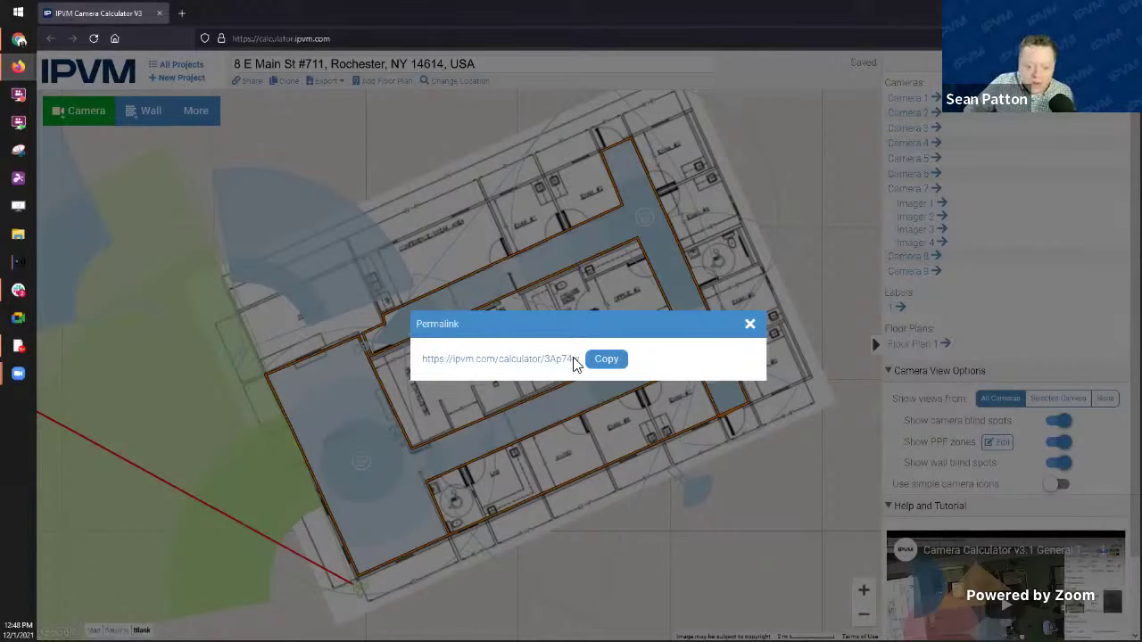
{"action": "left_click", "coordinate": [610, 363]}
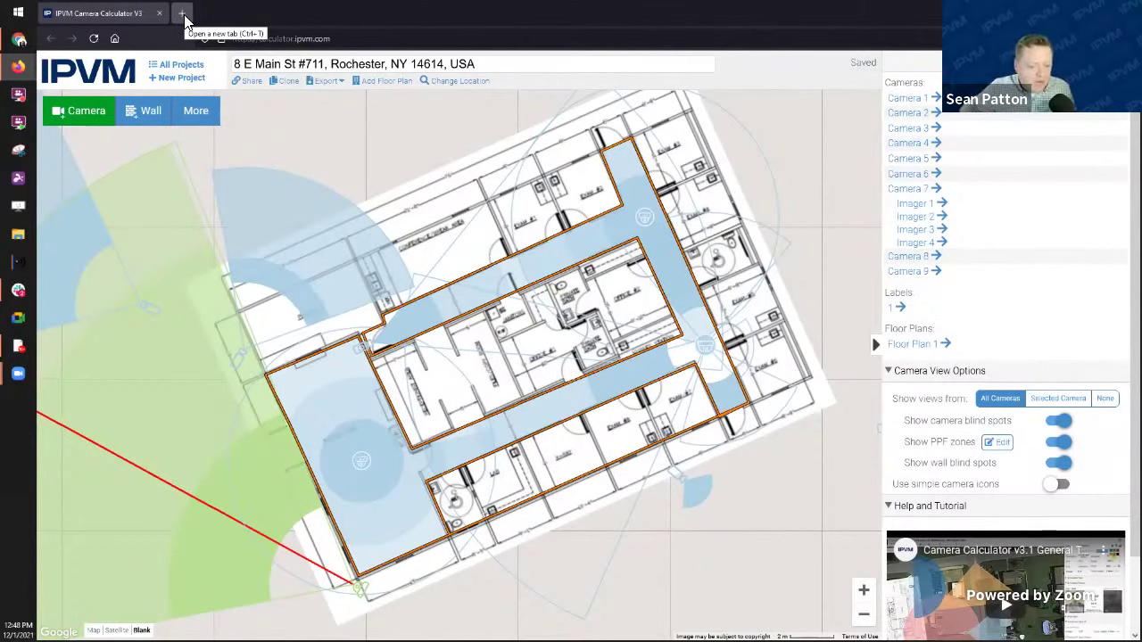
Step: Load the copied permalink in a new browser tab
{"action": "left_click", "coordinate": [187, 14]}
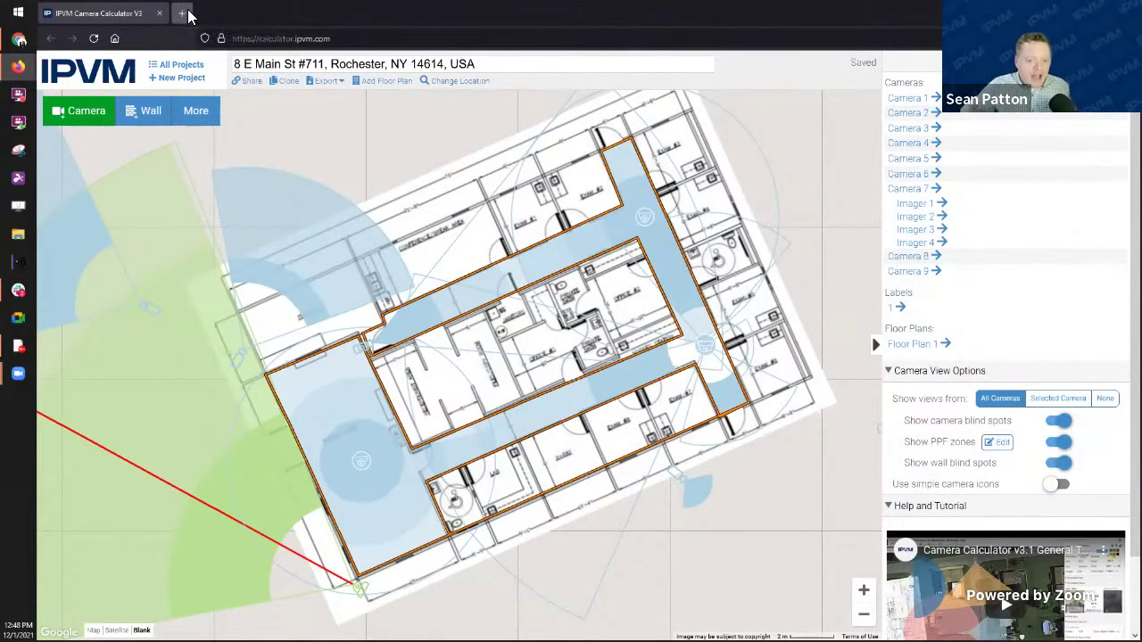
{"action": "key", "text": "ctrl+v"}
{"action": "key", "text": "Return"}
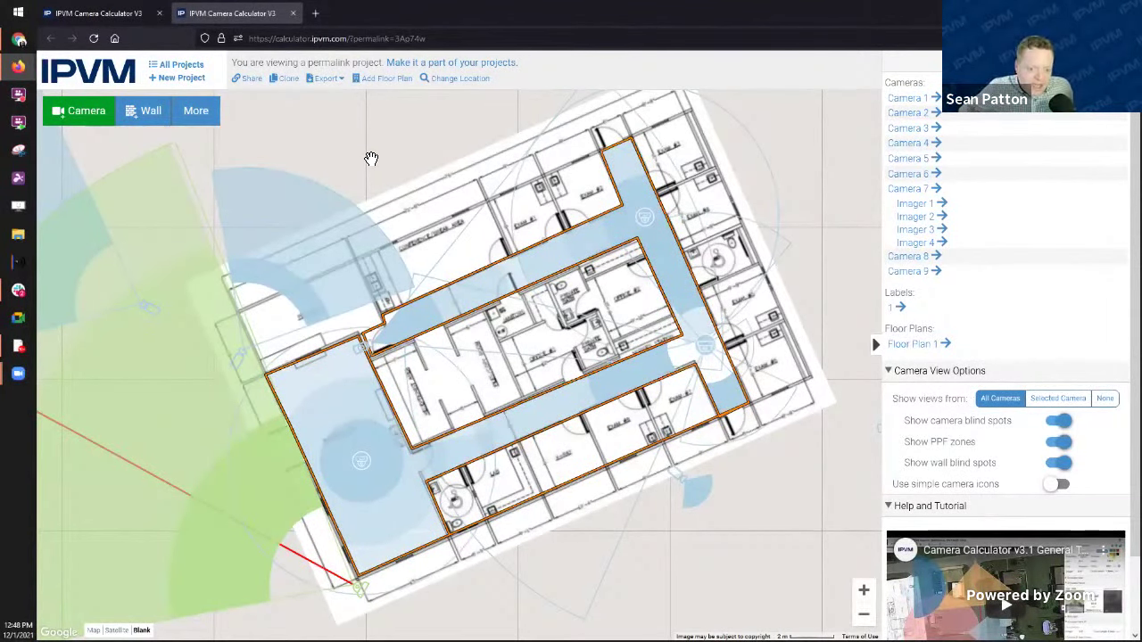
{"action": "left_click_drag", "start_coordinate": [372, 158], "coordinate": [396, 147]}
{"action": "scroll", "coordinate": [394, 165], "scroll_direction": "down", "scroll_amount": 1}
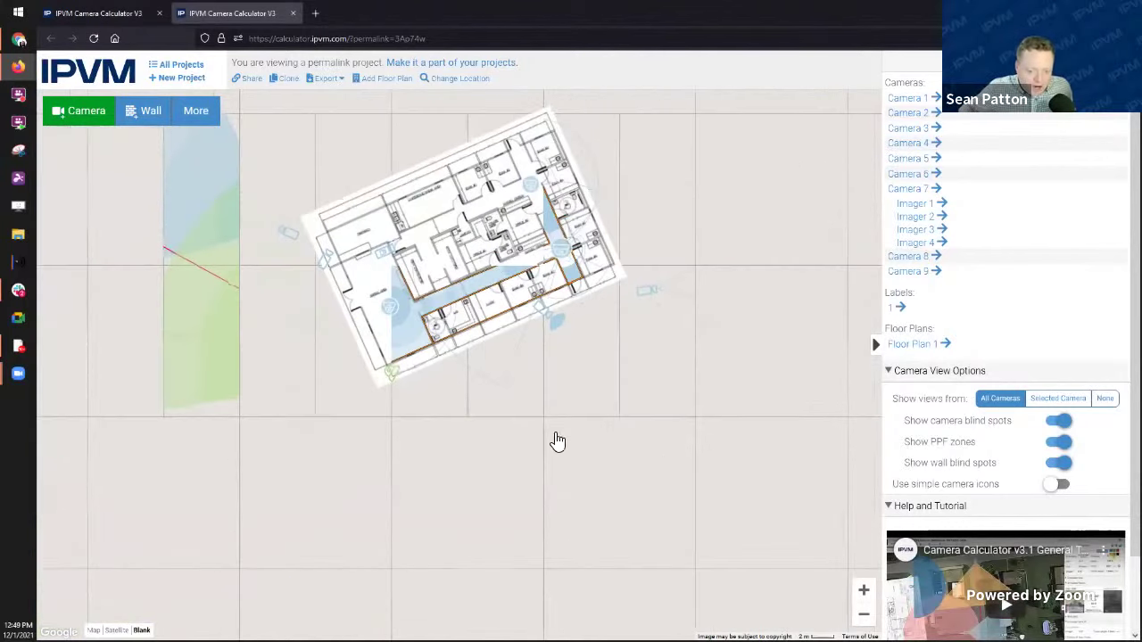
Step: Move Camera 5 up-left within the building in the shared copy
{"action": "left_click", "coordinate": [400, 328]}
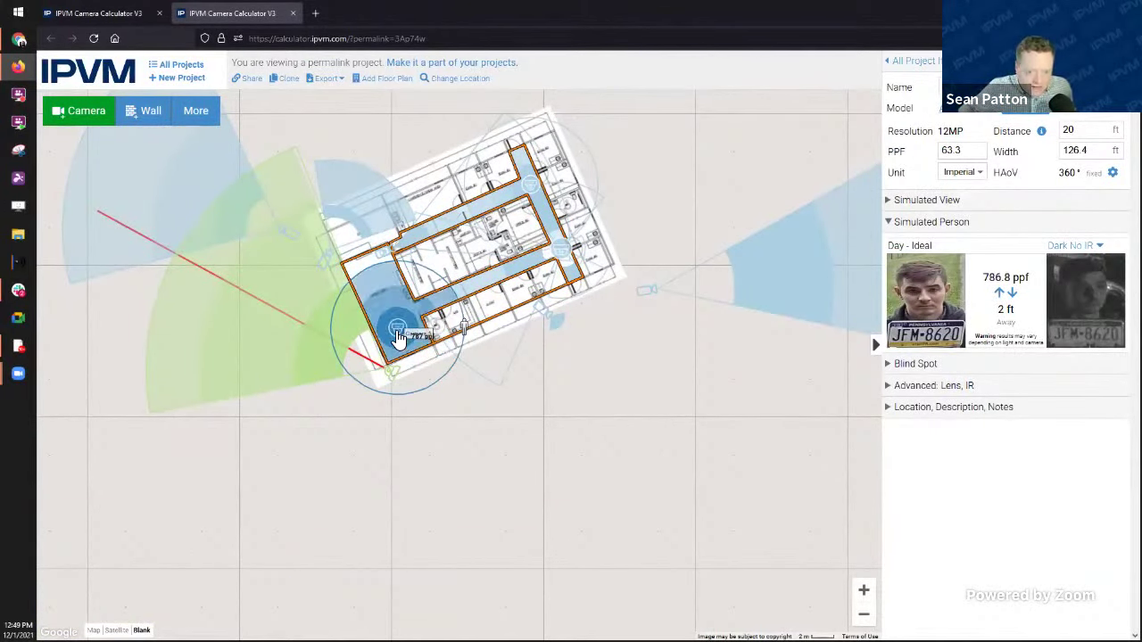
{"action": "left_click", "coordinate": [119, 20]}
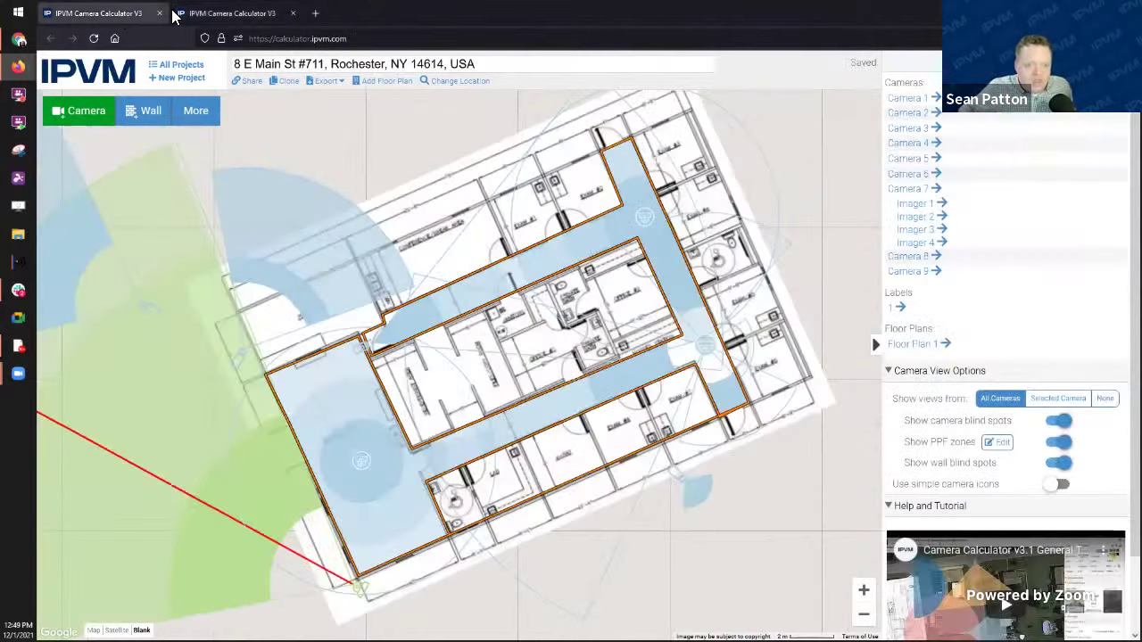
{"action": "left_click", "coordinate": [221, 14]}
{"action": "left_click_drag", "start_coordinate": [400, 339], "coordinate": [384, 319]}
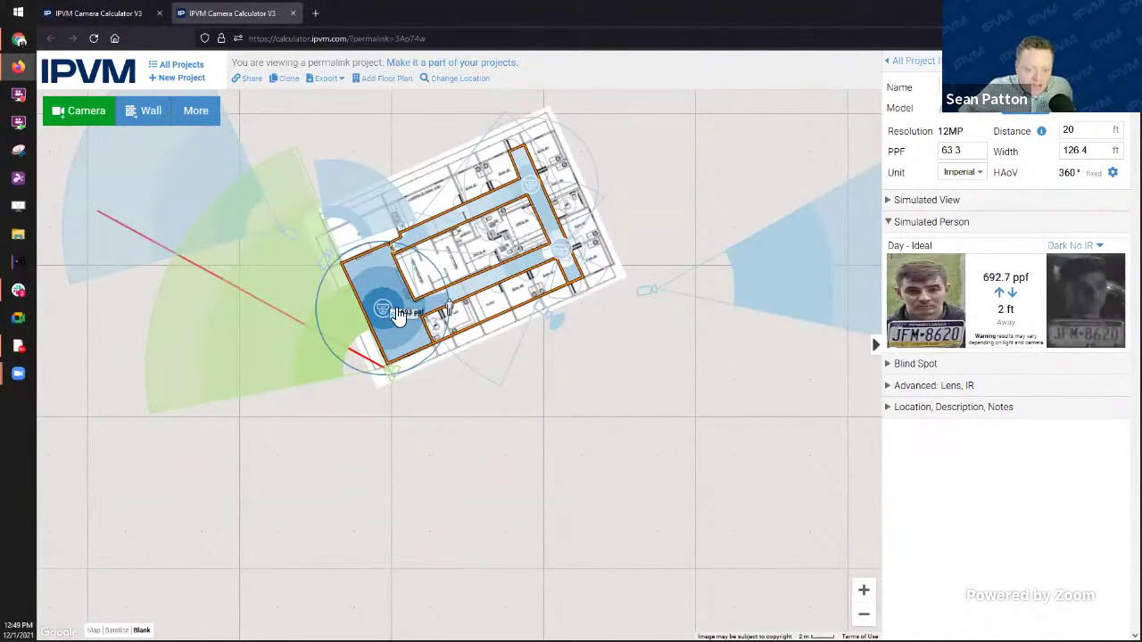
Step: Copy a new permalink for the edited copy and start another blank tab
{"action": "left_click", "coordinate": [248, 78]}
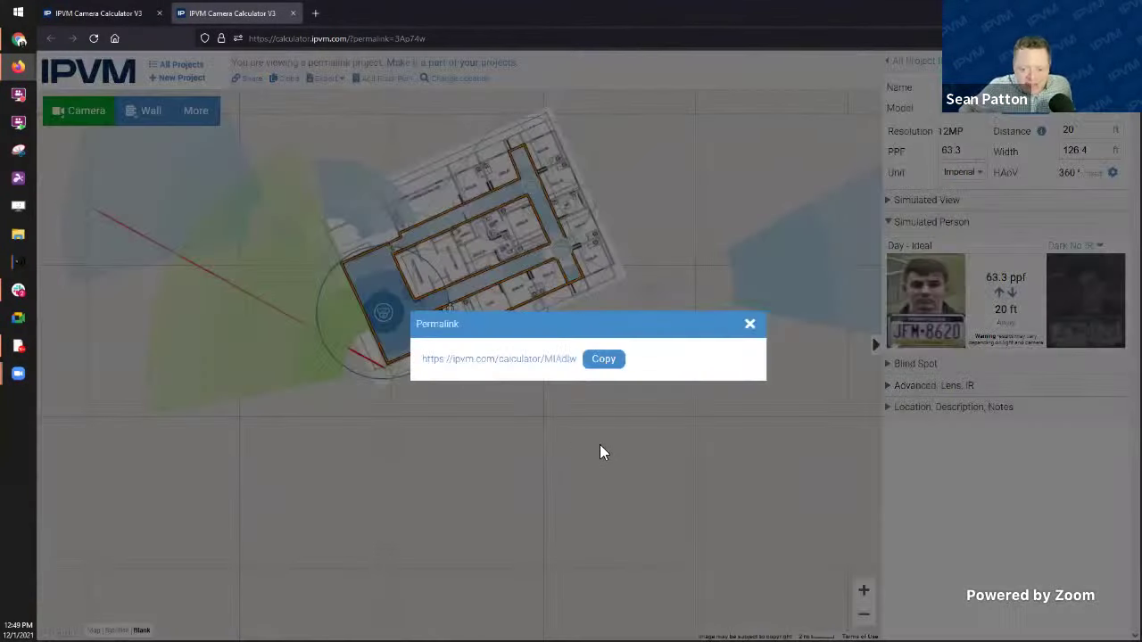
{"action": "left_click", "coordinate": [601, 361]}
{"action": "left_click", "coordinate": [315, 13]}
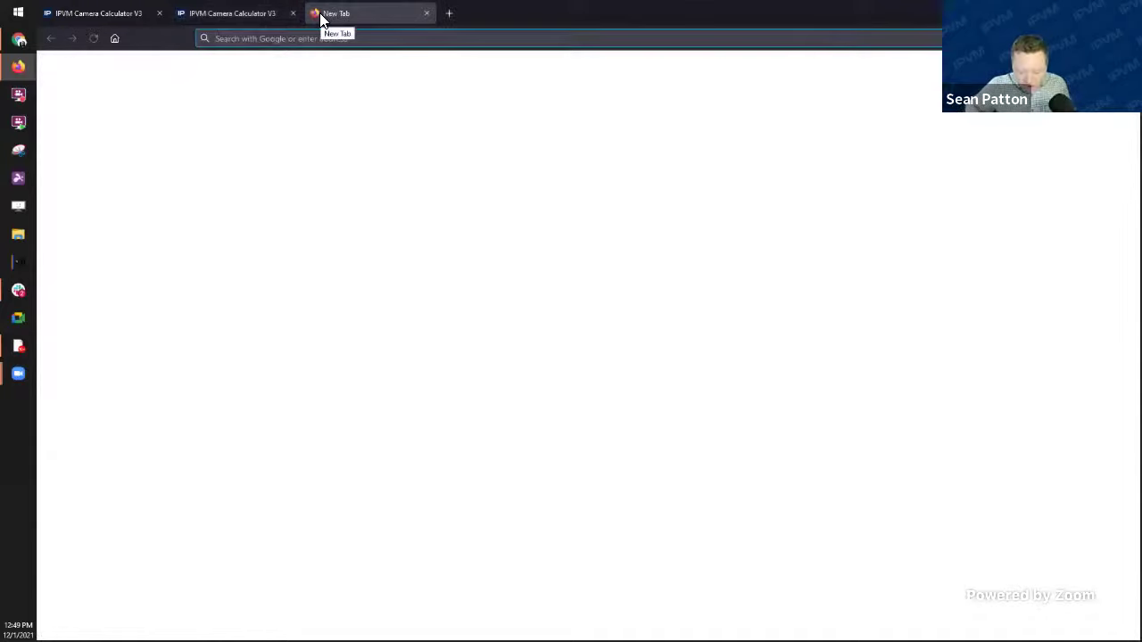
Step: Load the newest permalink and compare it against the original project and first permalink copy
{"action": "key", "text": "ctrl+v"}
{"action": "key", "text": "Return"}
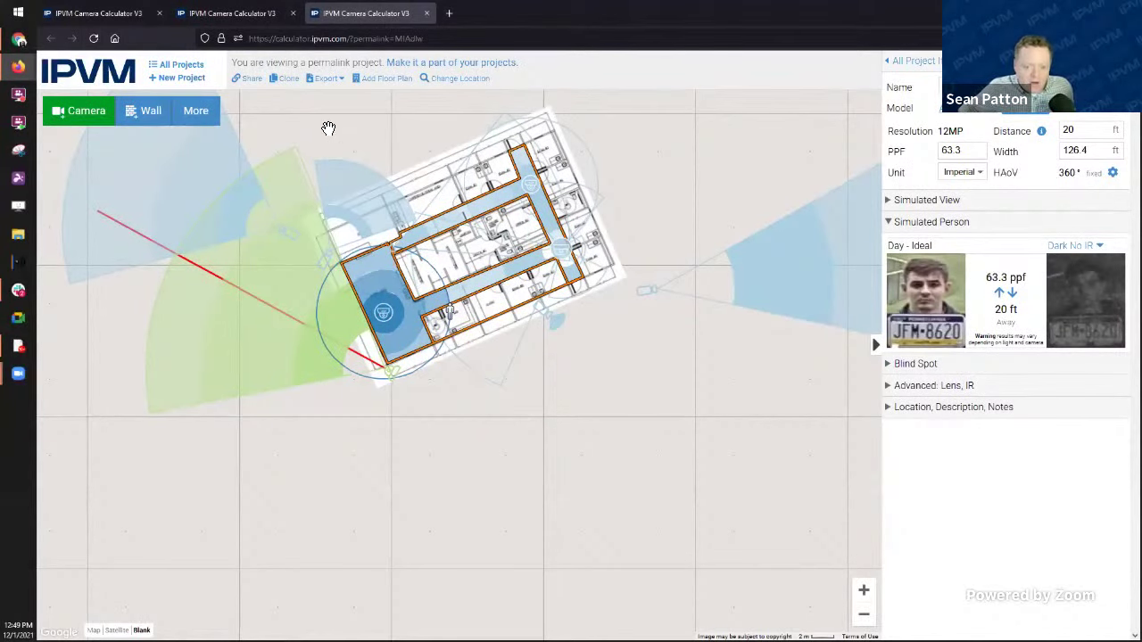
{"action": "left_click", "coordinate": [102, 16]}
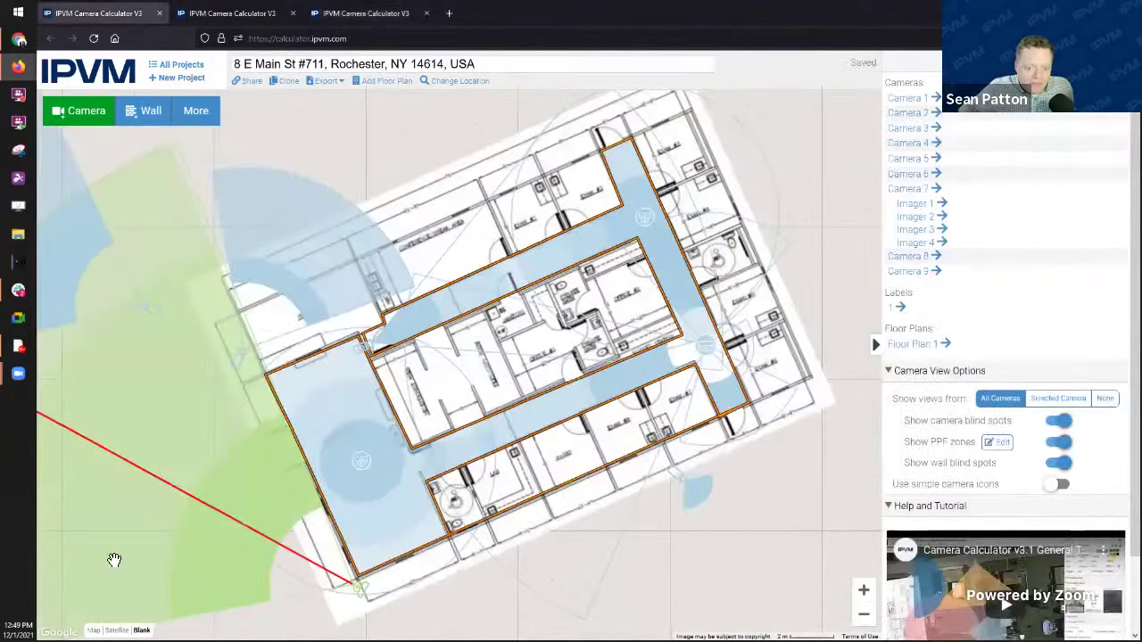
{"action": "left_click", "coordinate": [241, 16]}
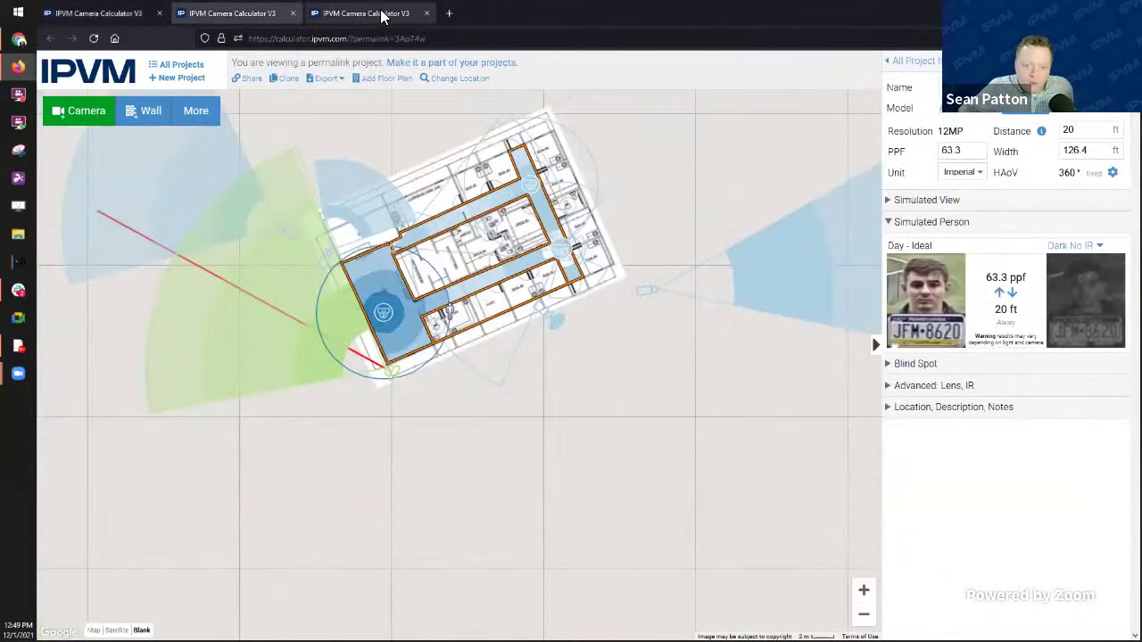
{"action": "left_click", "coordinate": [385, 14]}
Step: Close both permalink tabs, leaving only the original Rochester project with its floor plan
{"action": "left_click", "coordinate": [428, 14]}
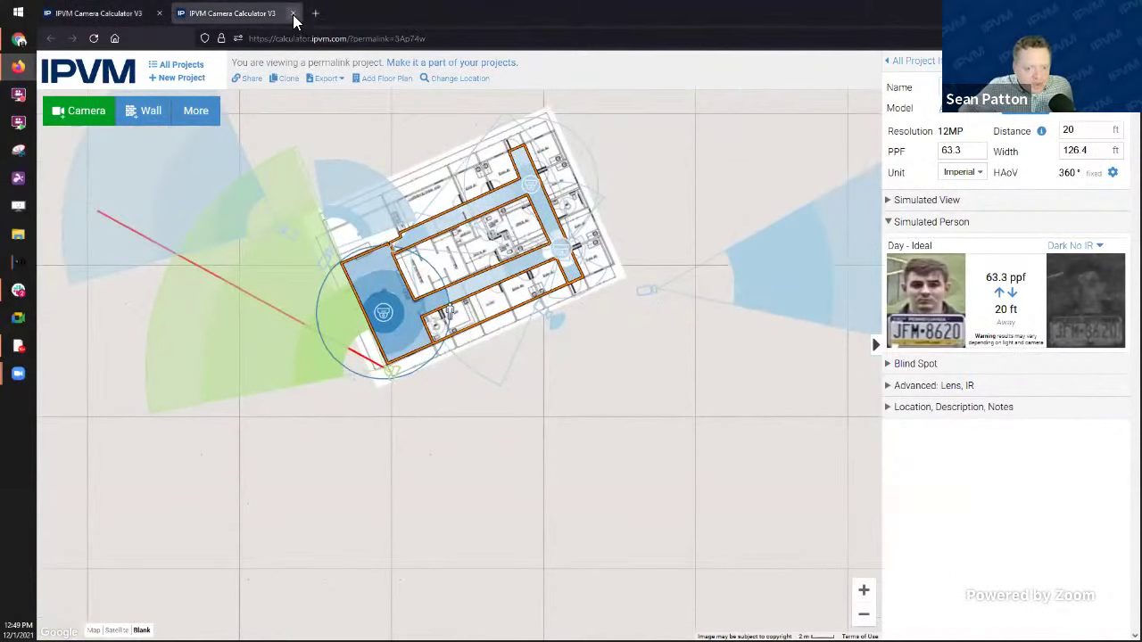
{"action": "left_click", "coordinate": [292, 14]}
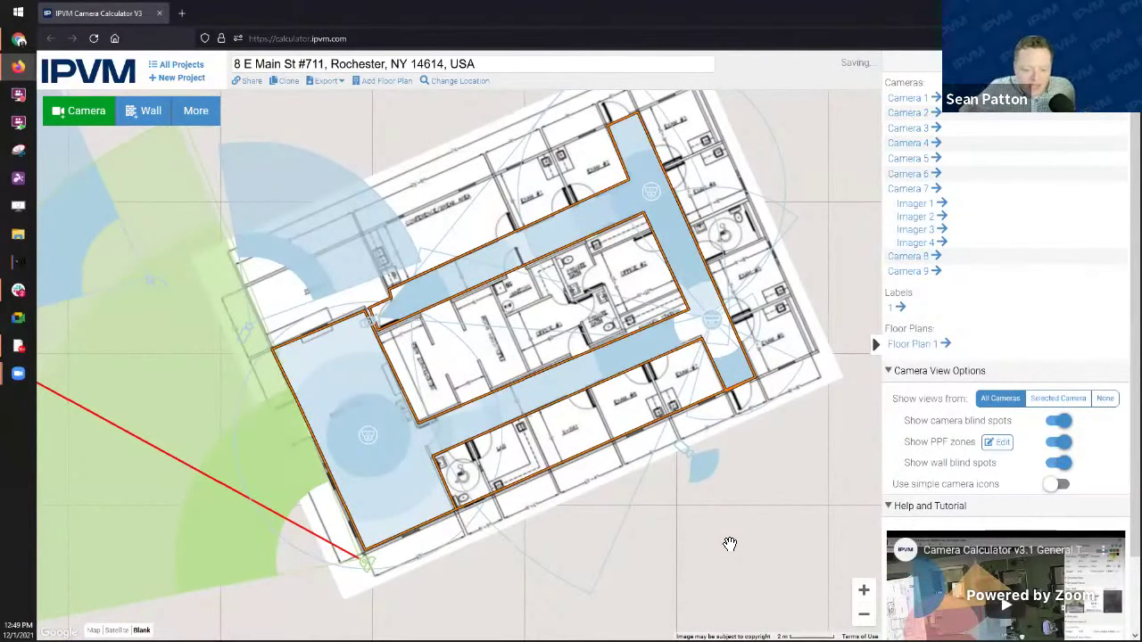
{"action": "left_click_drag", "start_coordinate": [704, 538], "coordinate": [729, 551]}
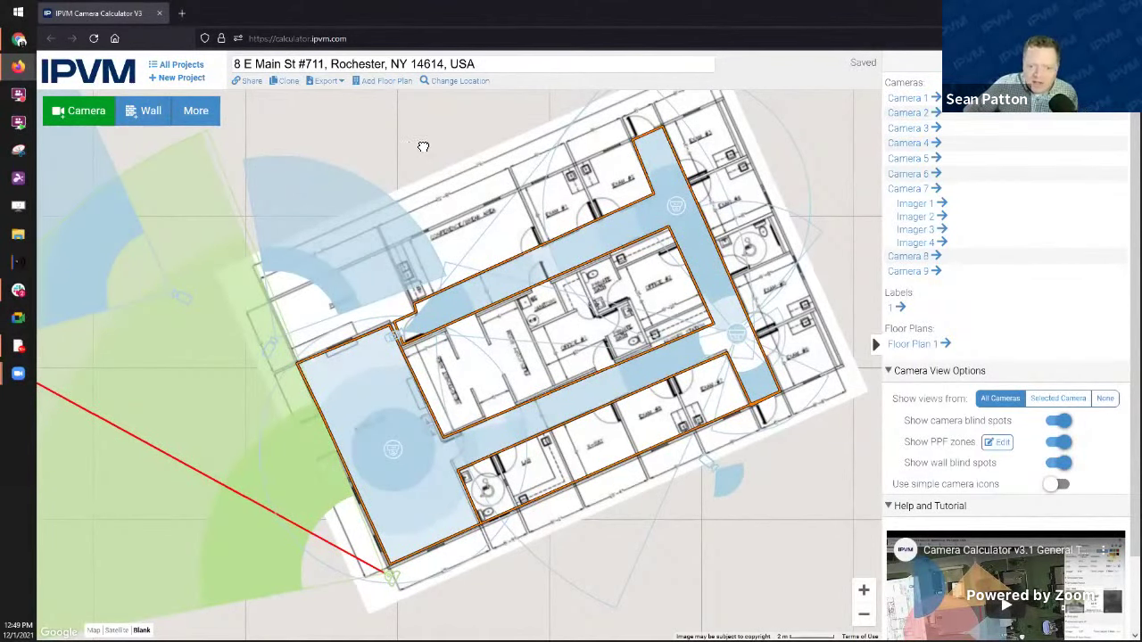
{"action": "left_click_drag", "start_coordinate": [423, 146], "coordinate": [457, 144]}
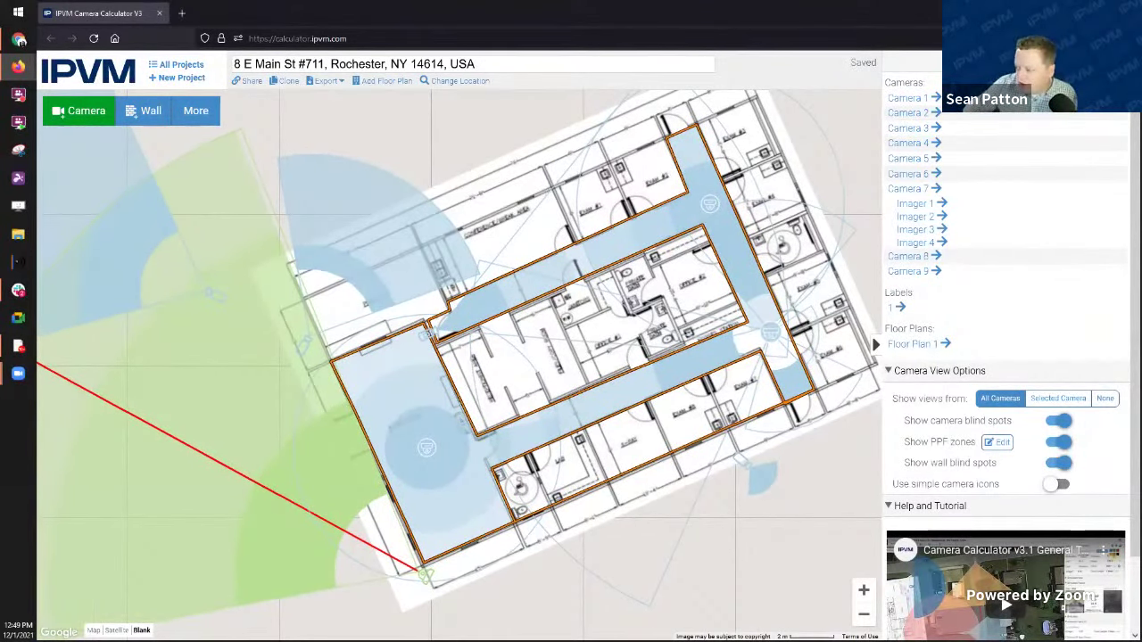
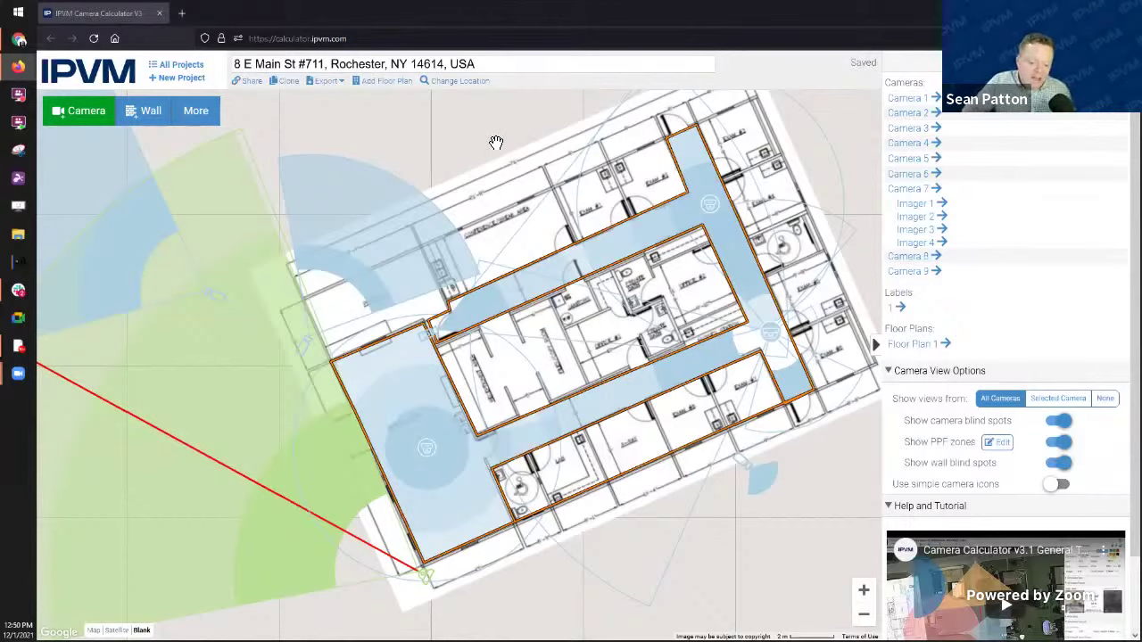
Step: Zoom out and pan the map to fit the whole Rochester camera layout, then open Export
{"action": "left_click_drag", "start_coordinate": [461, 146], "coordinate": [395, 157]}
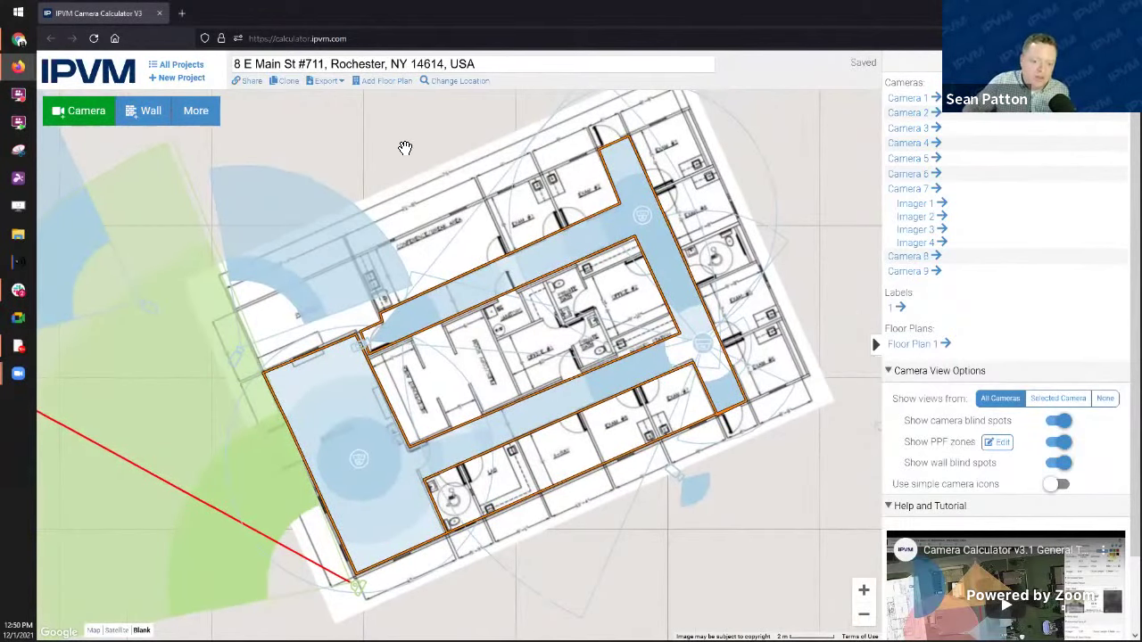
{"action": "scroll", "coordinate": [405, 147], "scroll_direction": "down", "scroll_amount": 2}
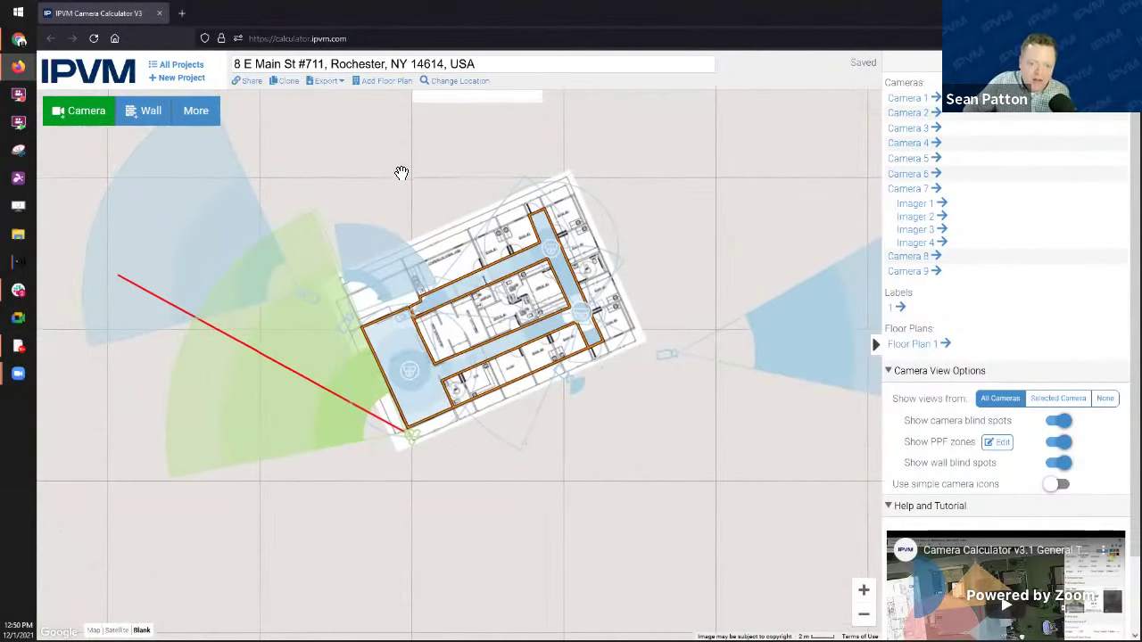
{"action": "left_click_drag", "start_coordinate": [401, 174], "coordinate": [397, 207]}
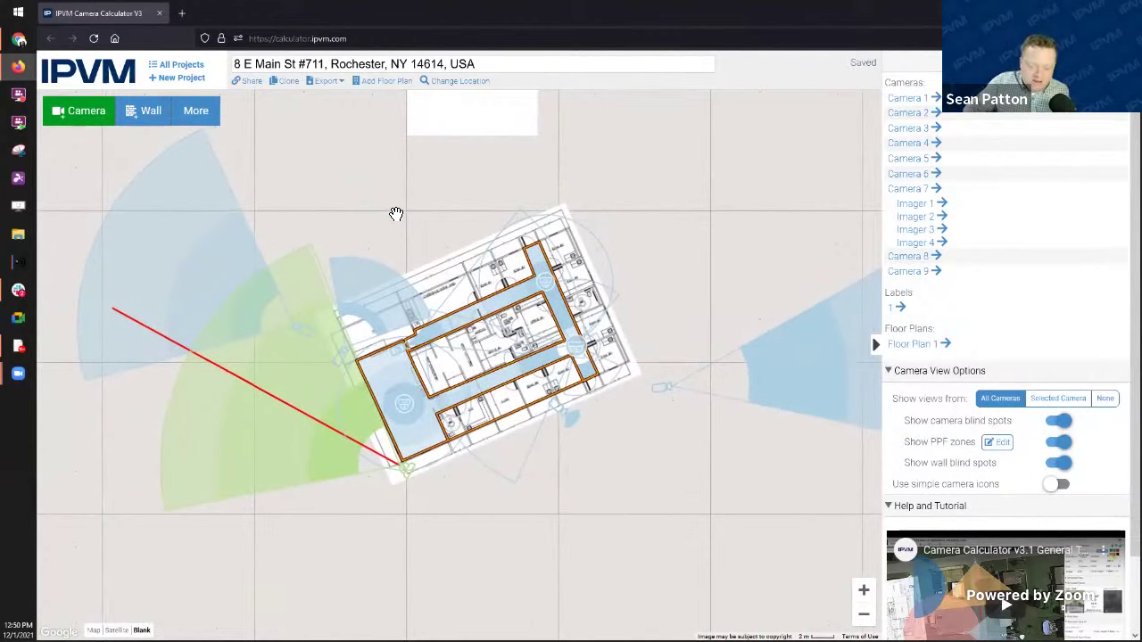
{"action": "left_click", "coordinate": [335, 88]}
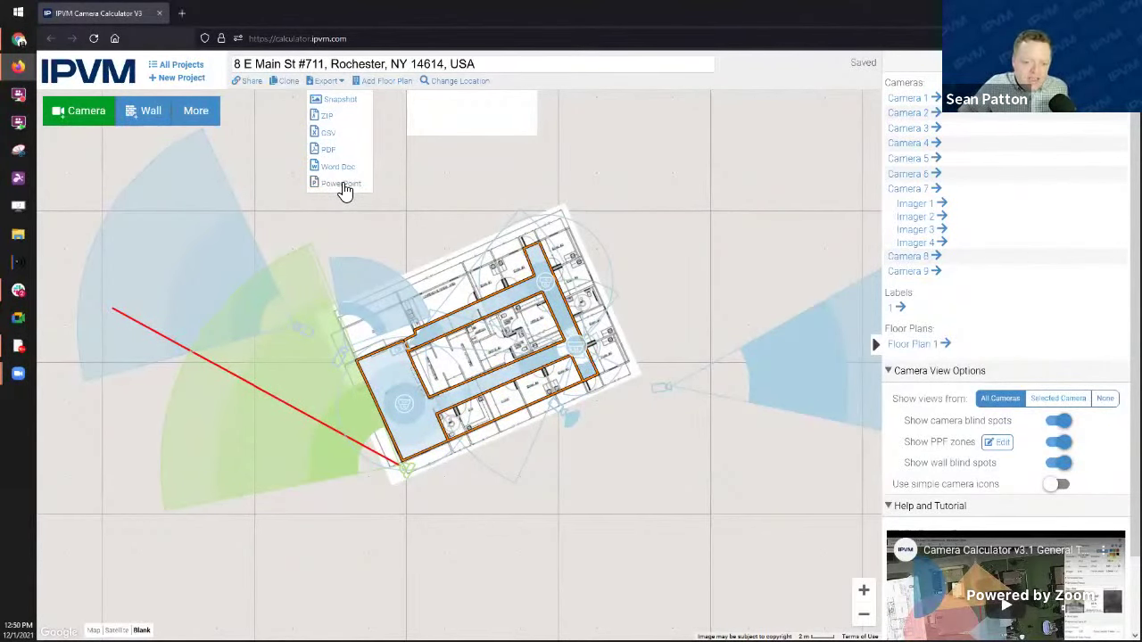
Step: Export the Rochester project as a PowerPoint presentation and open the download in PowerPoint
{"action": "left_click", "coordinate": [343, 186]}
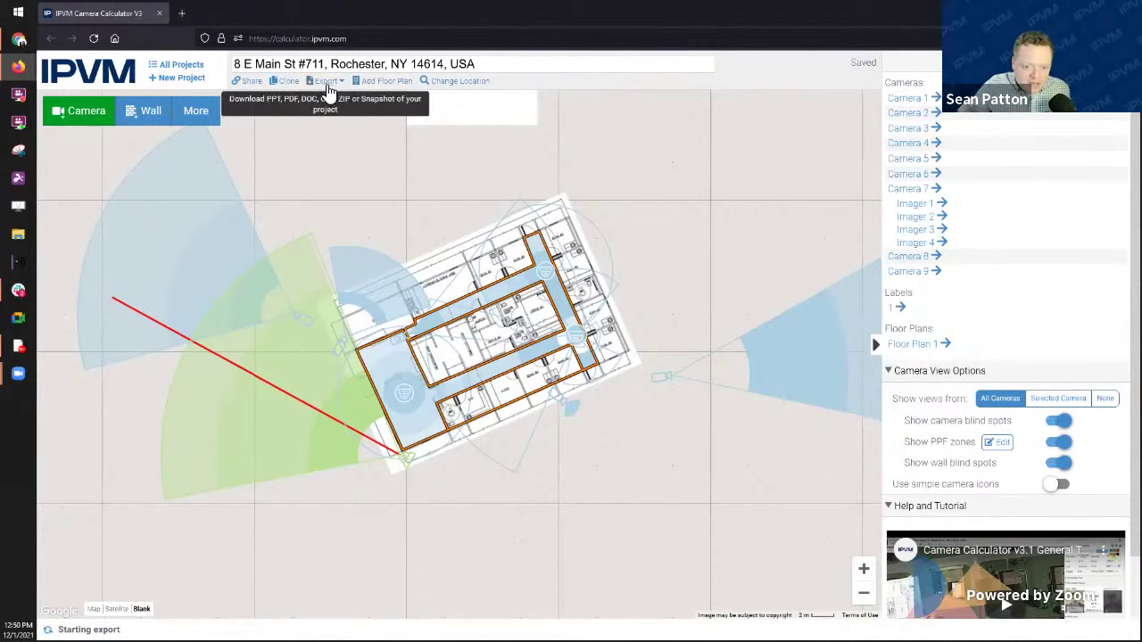
{"action": "left_click", "coordinate": [329, 82]}
{"action": "left_click", "coordinate": [329, 134]}
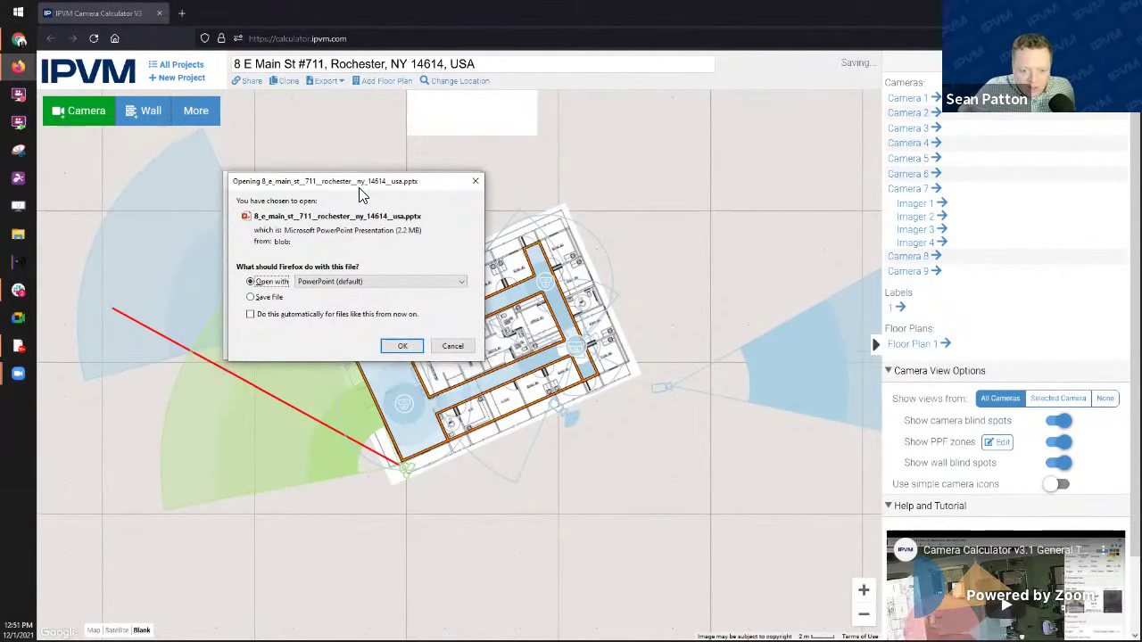
{"action": "left_click", "coordinate": [696, 343]}
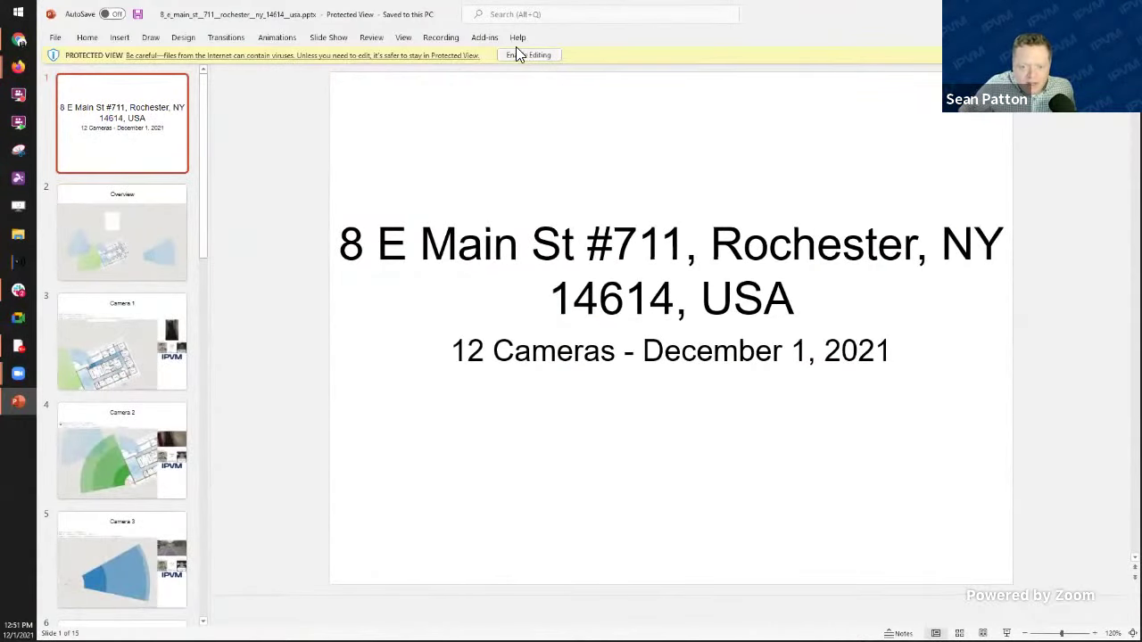
Step: Enable editing, then view the title, Overview, Camera 1 and Camera 2 slides
{"action": "left_click", "coordinate": [528, 54]}
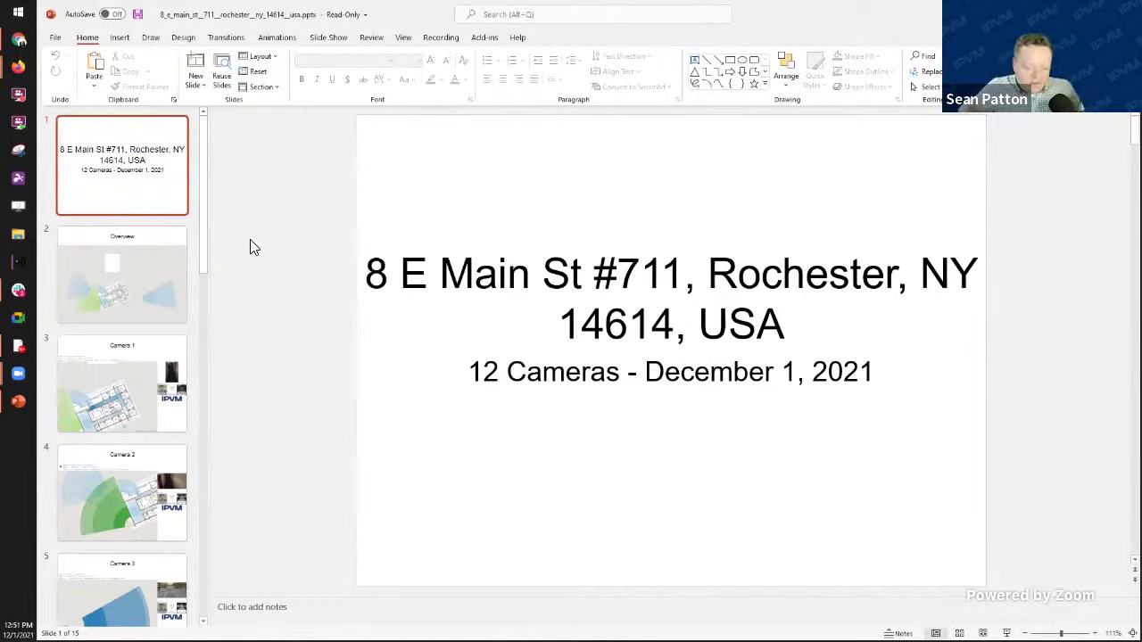
{"action": "left_click", "coordinate": [175, 287]}
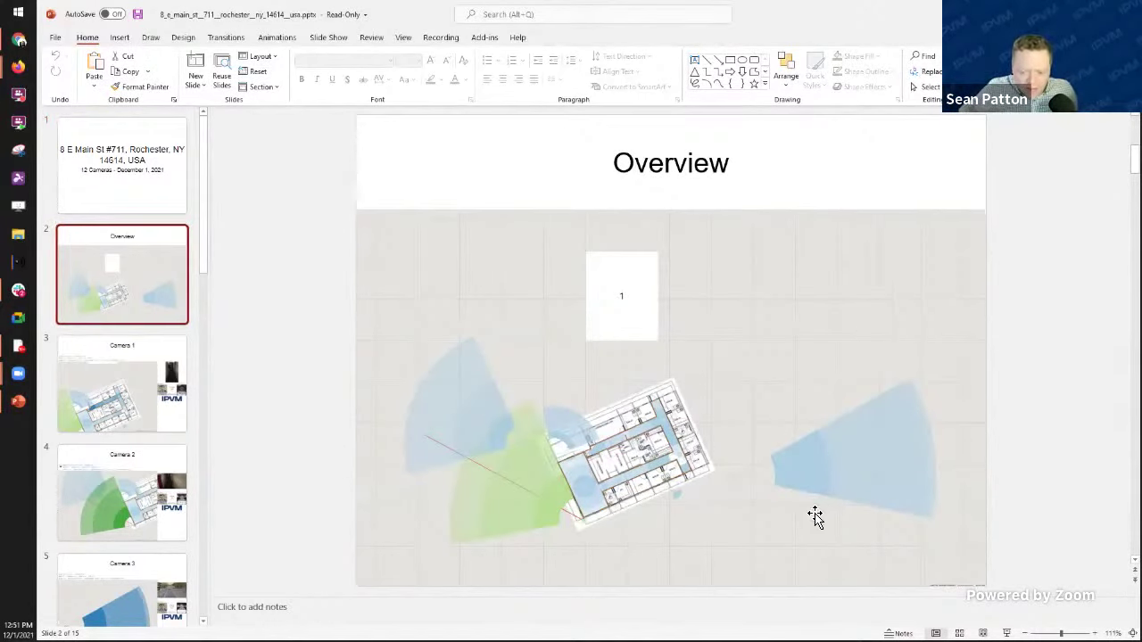
{"action": "left_click", "coordinate": [88, 183]}
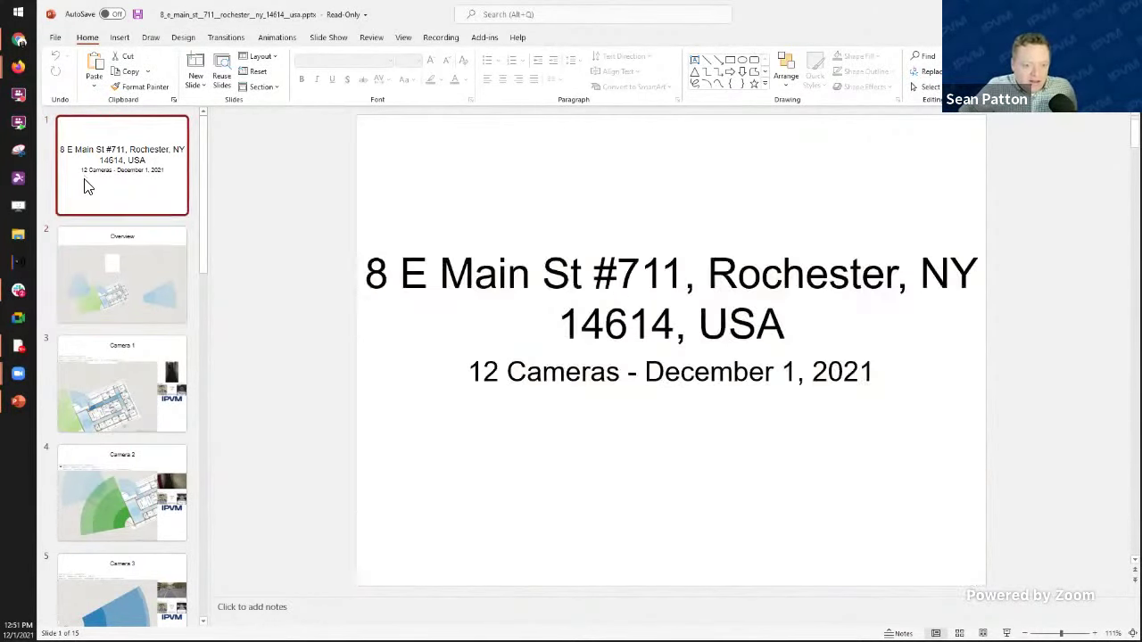
{"action": "left_click", "coordinate": [116, 268]}
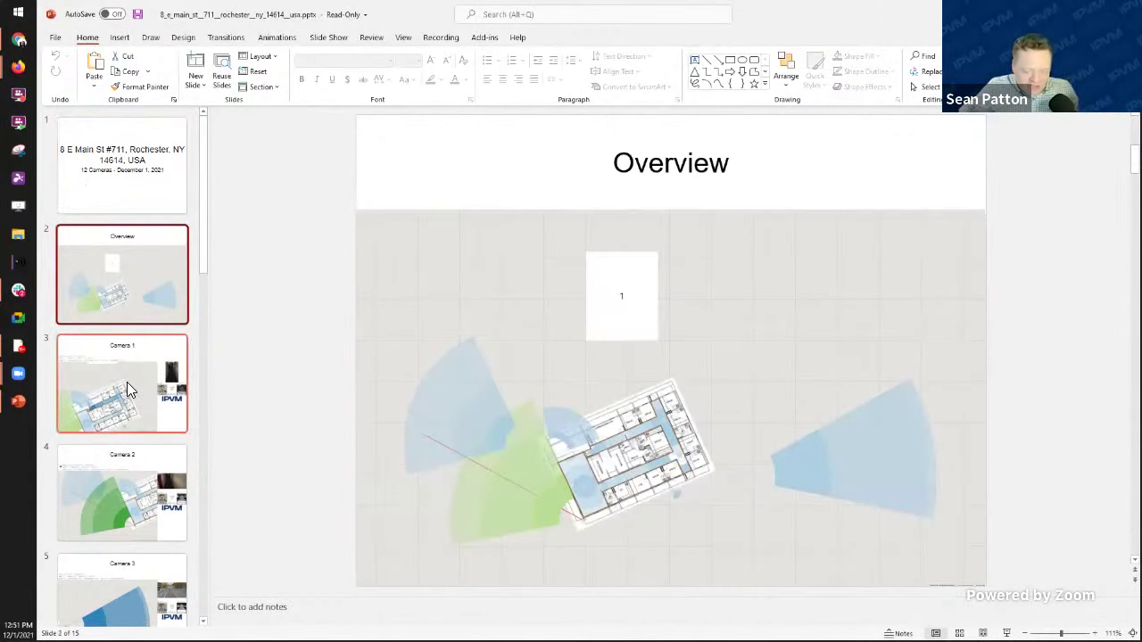
{"action": "left_click", "coordinate": [116, 389]}
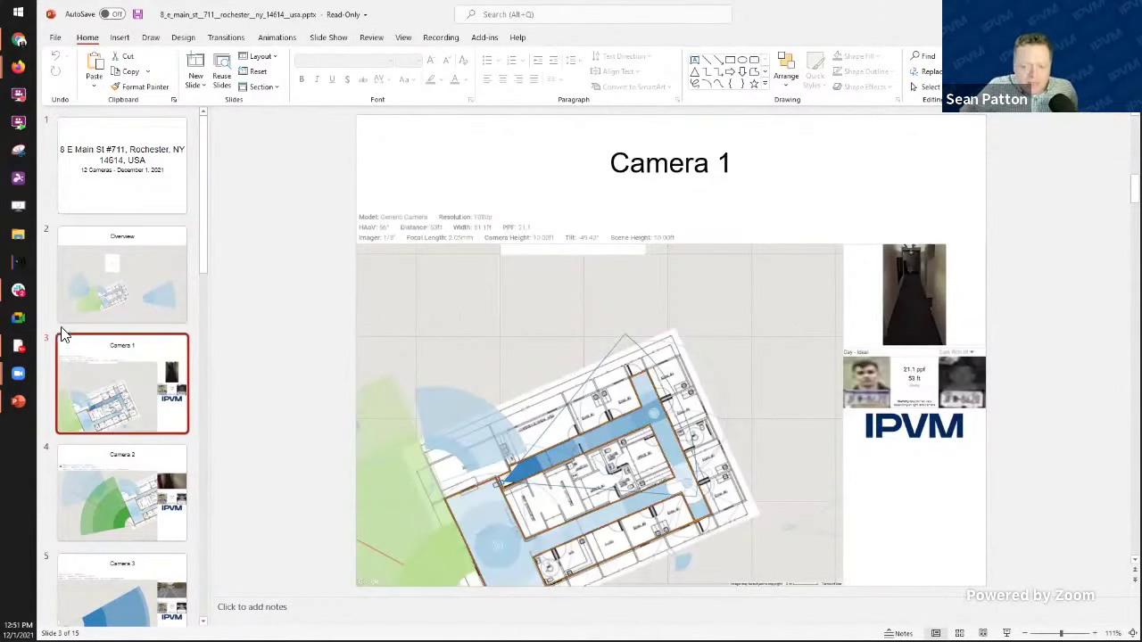
{"action": "left_click", "coordinate": [138, 528]}
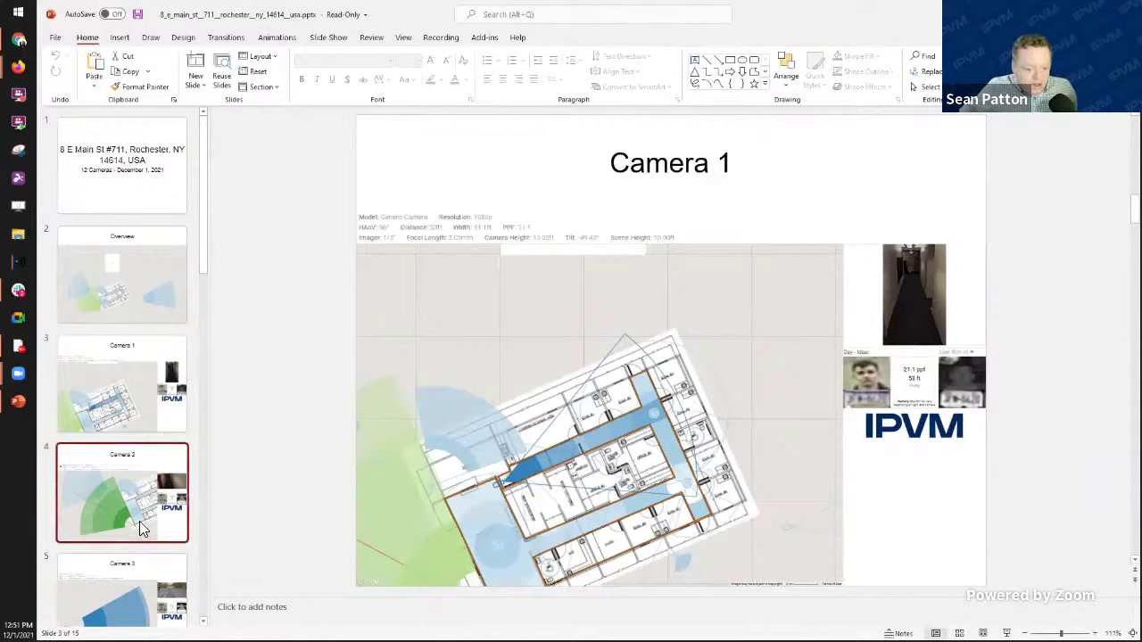
Step: Review the Camera 3 through Camera 6 slides and Camera 7 Imagers 1 and 2
{"action": "scroll", "coordinate": [114, 455], "scroll_direction": "down", "scroll_amount": 3}
{"action": "left_click", "coordinate": [114, 455]}
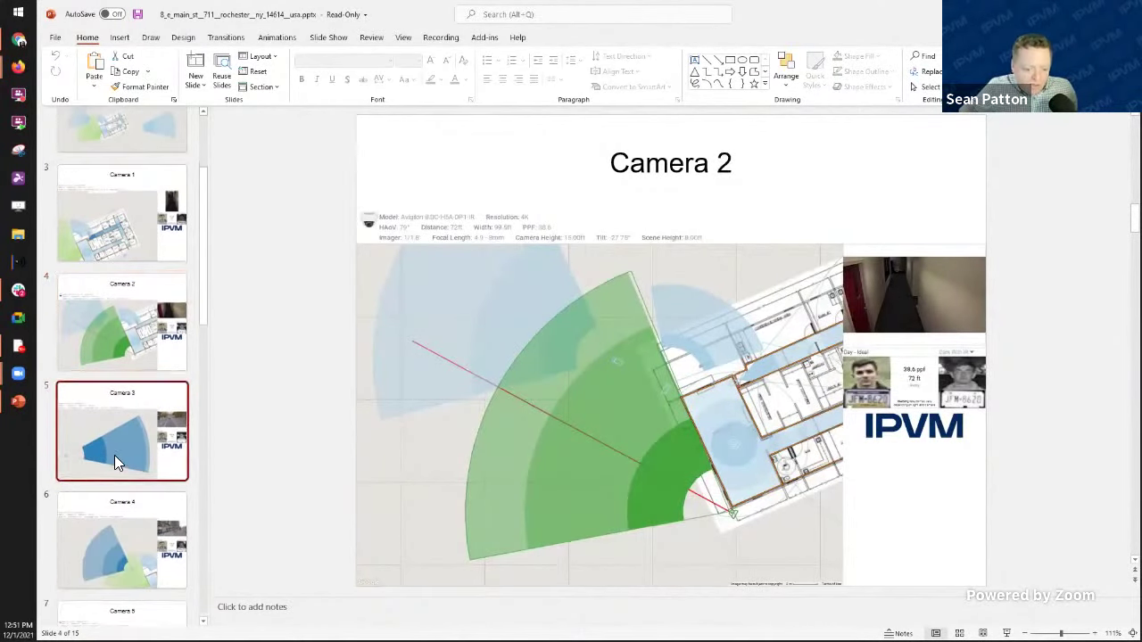
{"action": "scroll", "coordinate": [114, 455], "scroll_direction": "down", "scroll_amount": 1}
{"action": "left_click", "coordinate": [114, 462]}
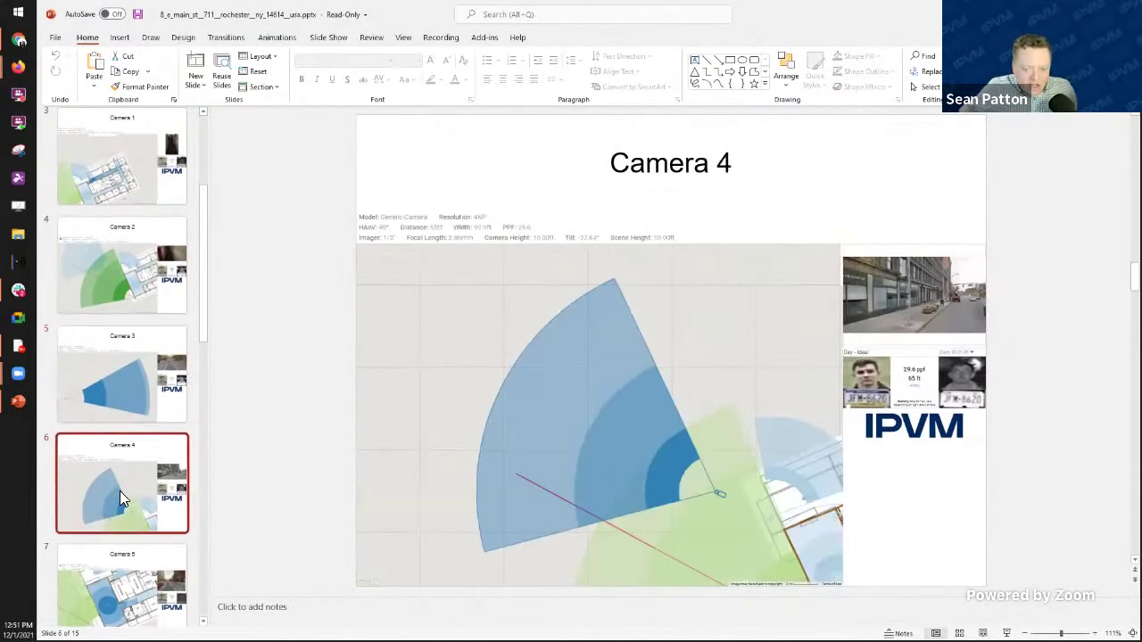
{"action": "scroll", "coordinate": [119, 473], "scroll_direction": "down", "scroll_amount": 3}
{"action": "left_click", "coordinate": [129, 453]}
{"action": "left_click", "coordinate": [135, 523]}
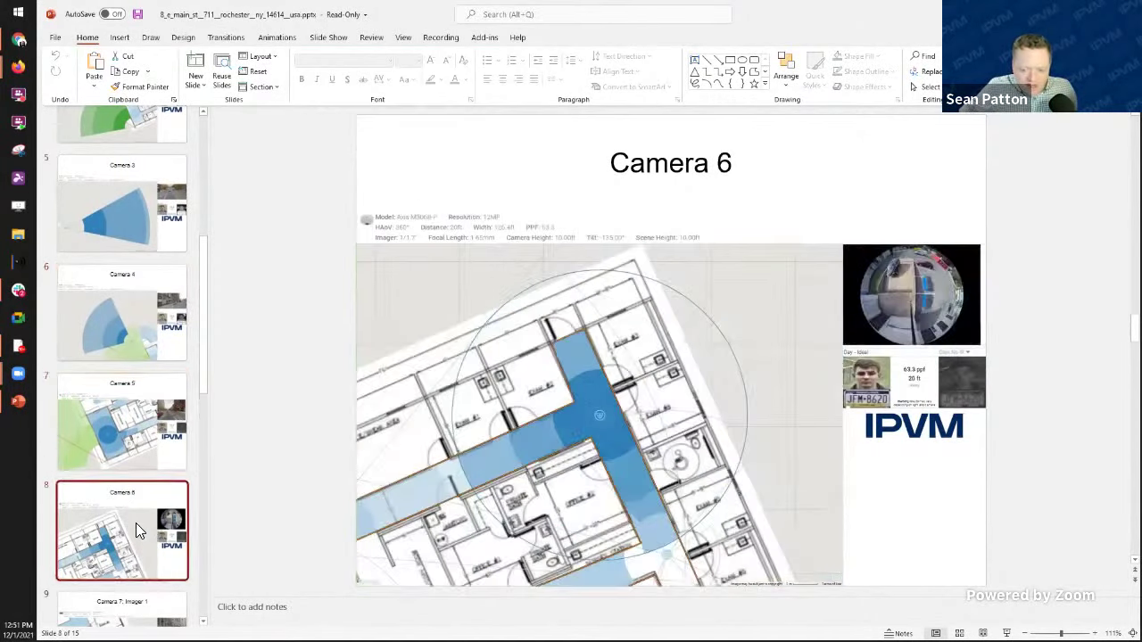
{"action": "scroll", "coordinate": [135, 523], "scroll_direction": "down", "scroll_amount": 3}
{"action": "left_click", "coordinate": [97, 422]}
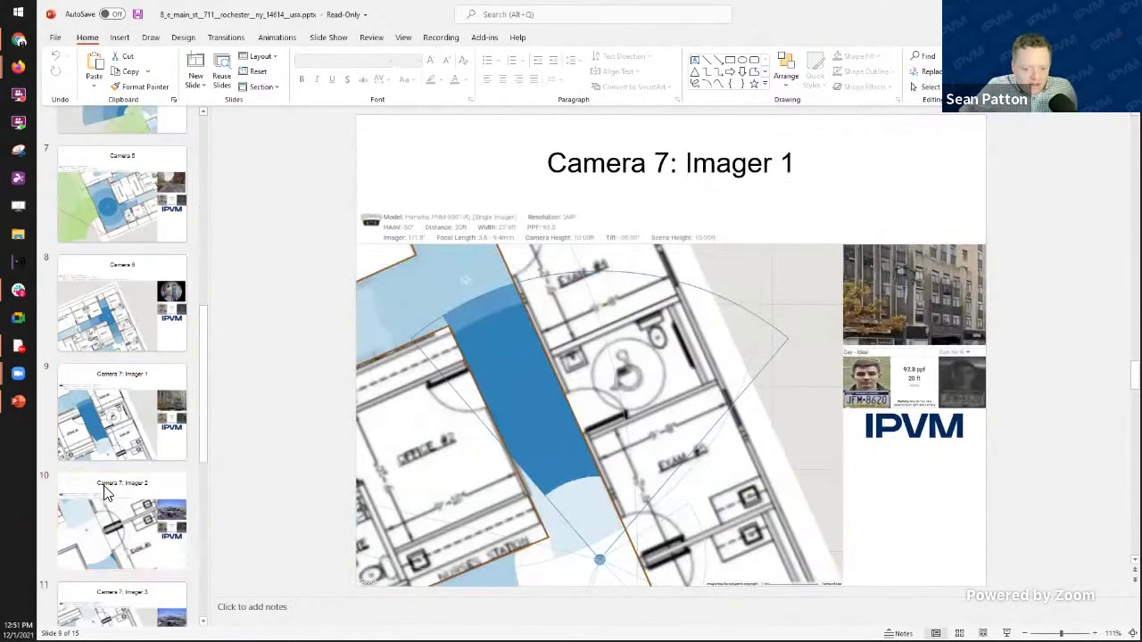
{"action": "left_click", "coordinate": [103, 486]}
Step: Return to the Camera 2 slide, glance at Camera 3, and settle on Camera 2
{"action": "scroll", "coordinate": [116, 446], "scroll_direction": "up", "scroll_amount": 8}
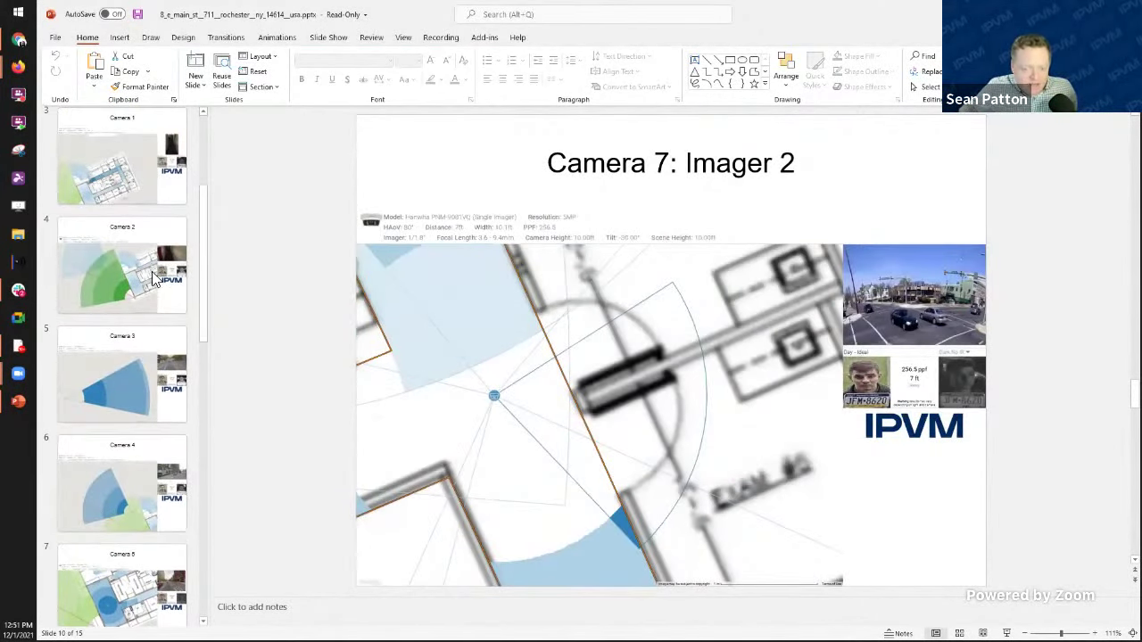
{"action": "left_click", "coordinate": [148, 272]}
{"action": "left_click", "coordinate": [111, 344]}
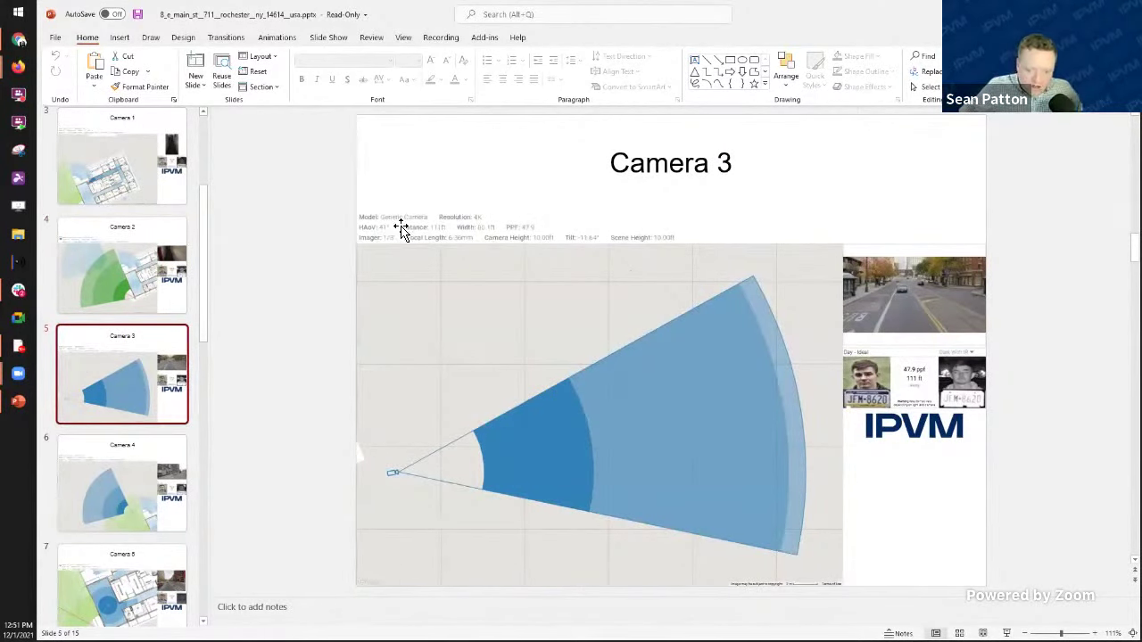
{"action": "left_click", "coordinate": [108, 283]}
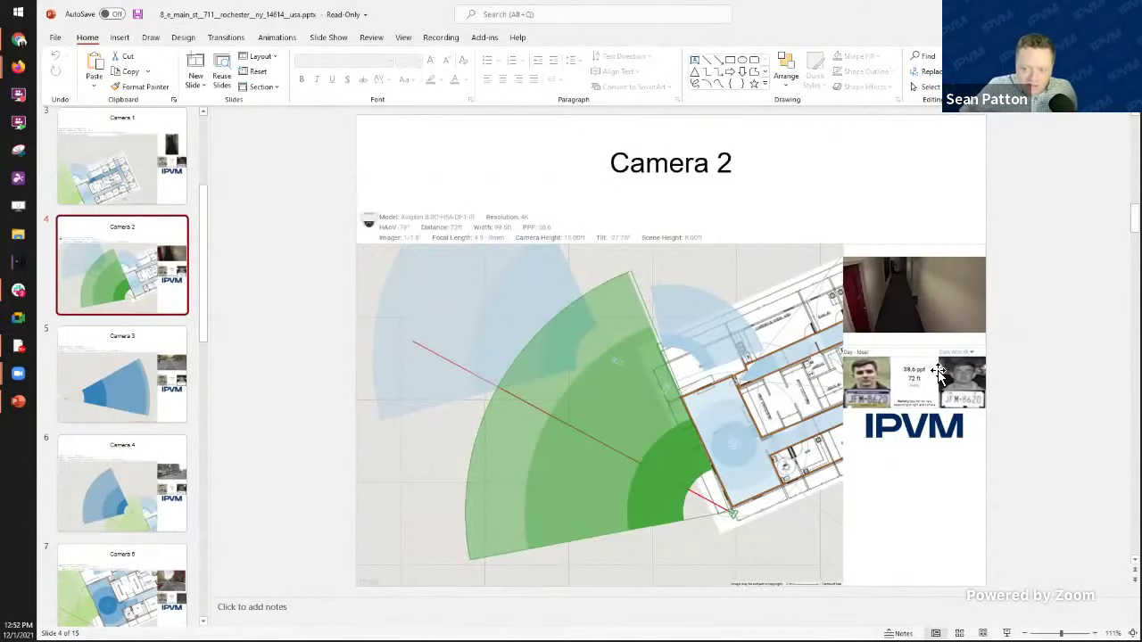
Step: Select and place the cursor in the Camera 2 slide title text
{"action": "left_click", "coordinate": [669, 164]}
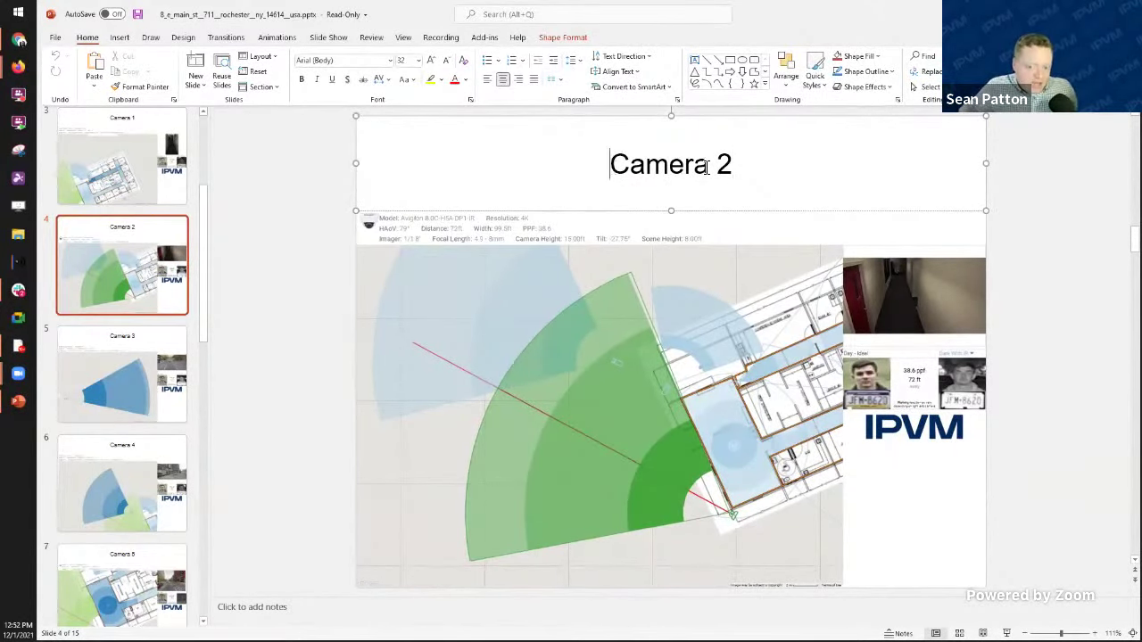
{"action": "left_click", "coordinate": [788, 168], "text": "shift"}
{"action": "left_click", "coordinate": [773, 176]}
{"action": "left_click", "coordinate": [711, 165]}
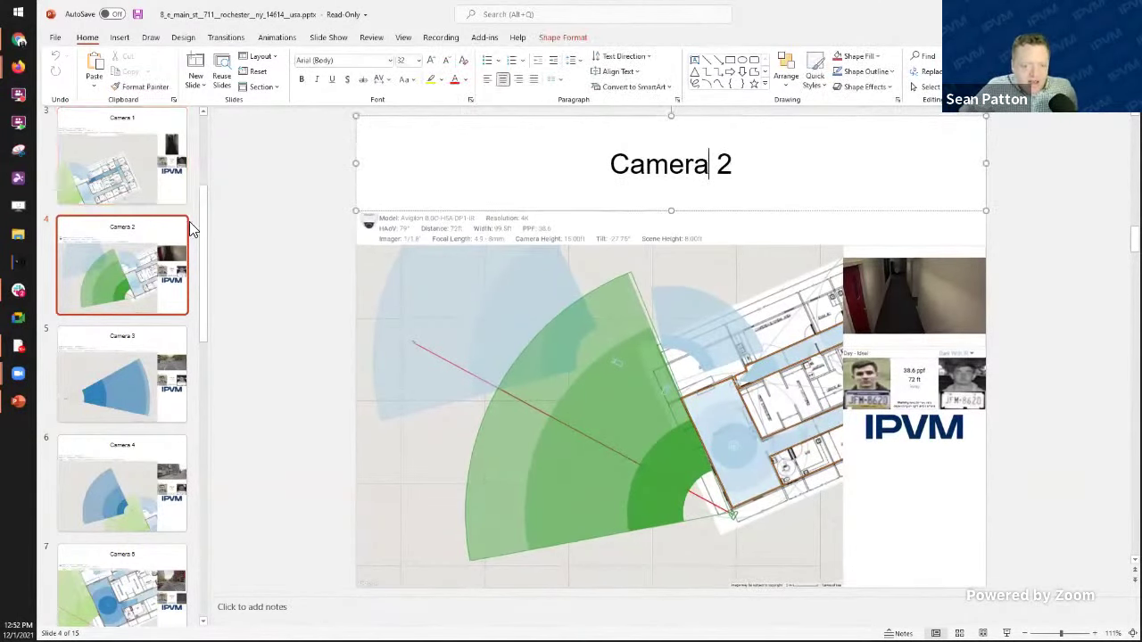
Step: Inspect the Camera 1 coverage picture, then select slides 11 through 14 together
{"action": "left_click", "coordinate": [120, 149]}
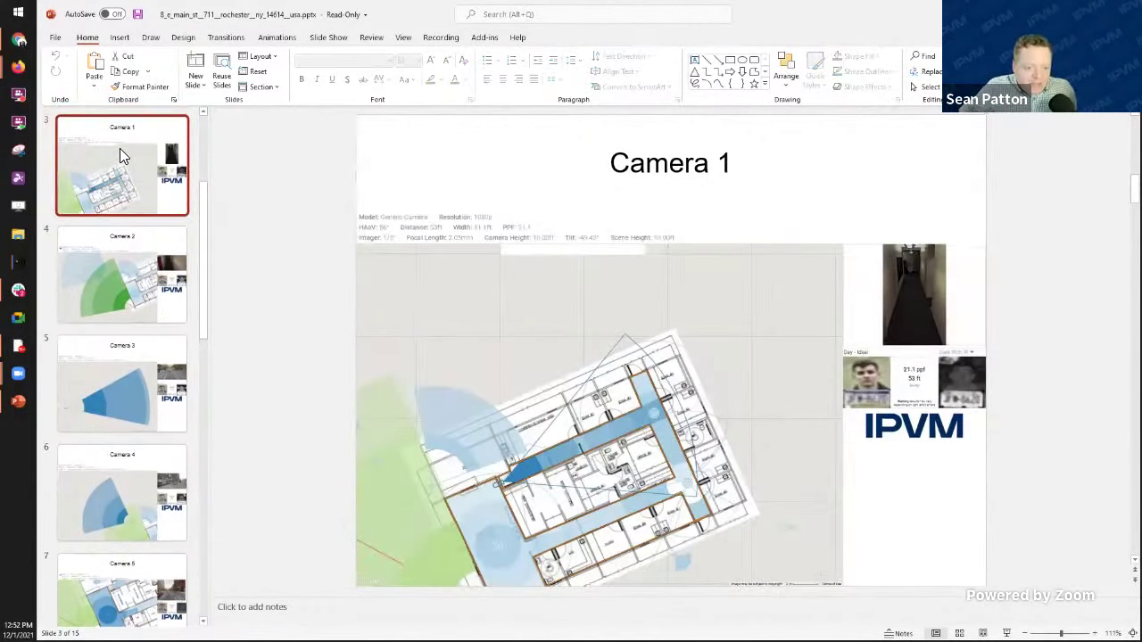
{"action": "scroll", "coordinate": [98, 184], "scroll_direction": "down", "scroll_amount": 1}
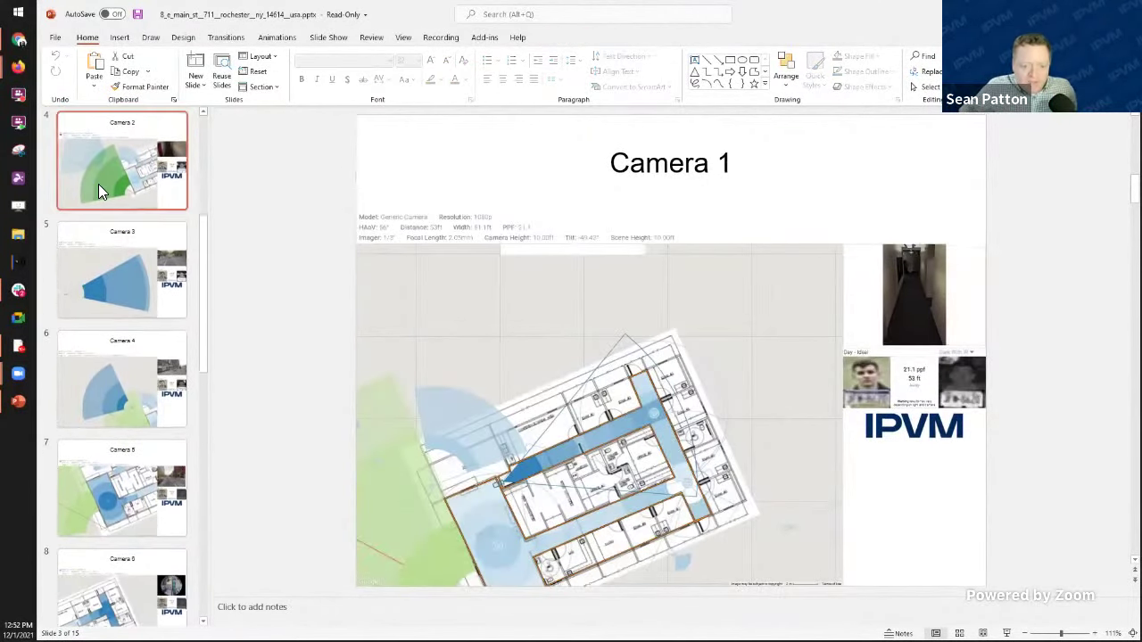
{"action": "left_click", "coordinate": [886, 371]}
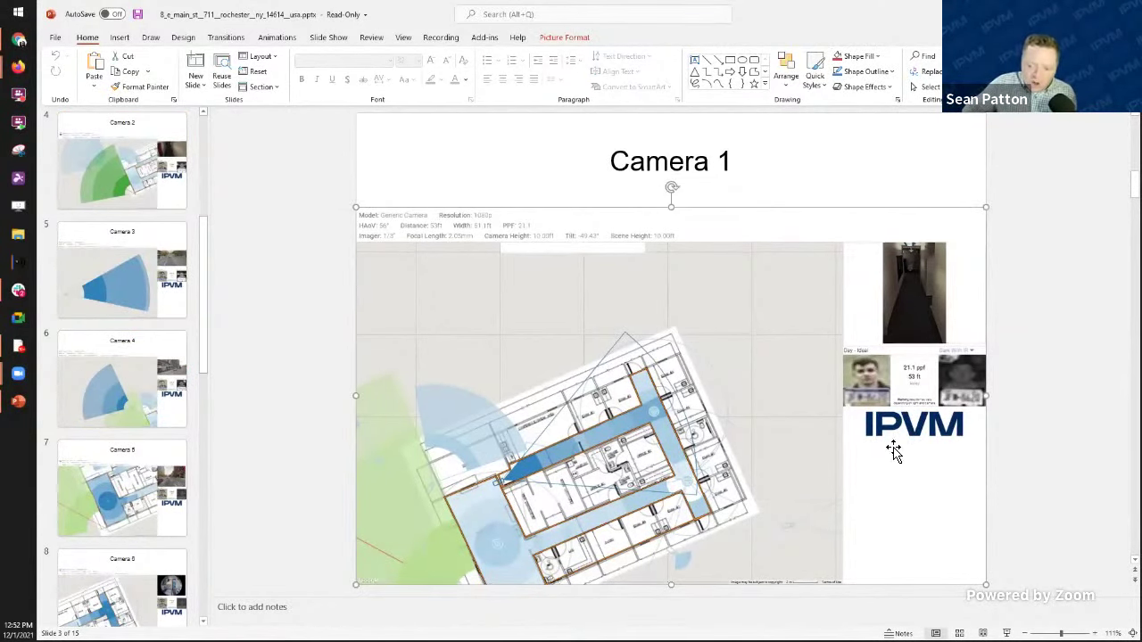
{"action": "left_click", "coordinate": [152, 321]}
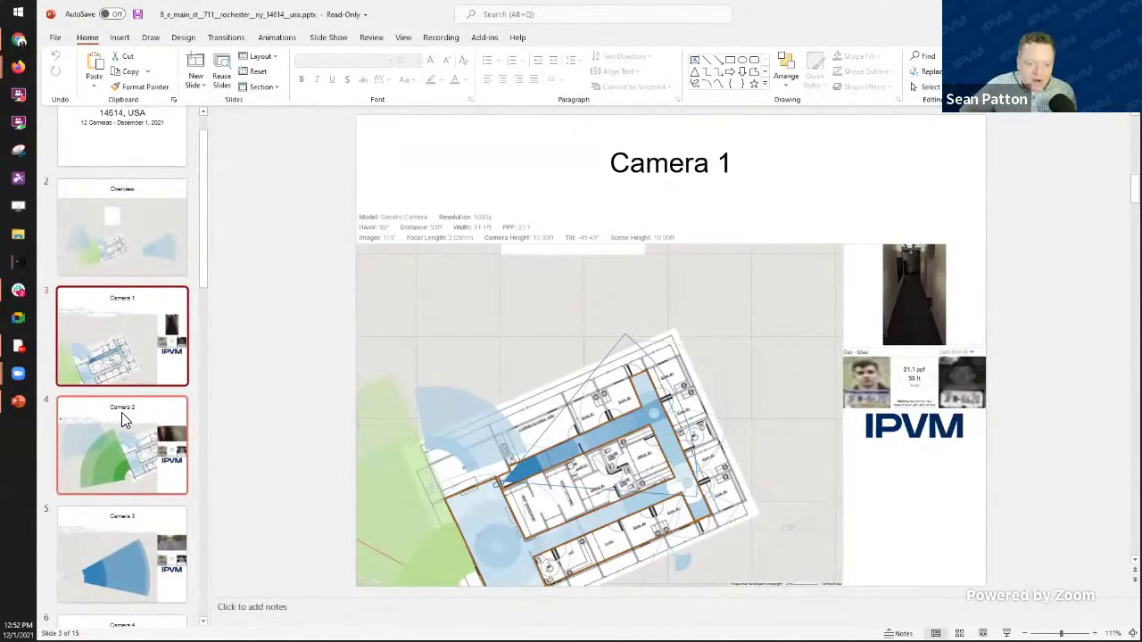
{"action": "scroll", "coordinate": [148, 415], "scroll_direction": "down", "scroll_amount": 4}
{"action": "scroll", "coordinate": [118, 410], "scroll_direction": "down", "scroll_amount": 10}
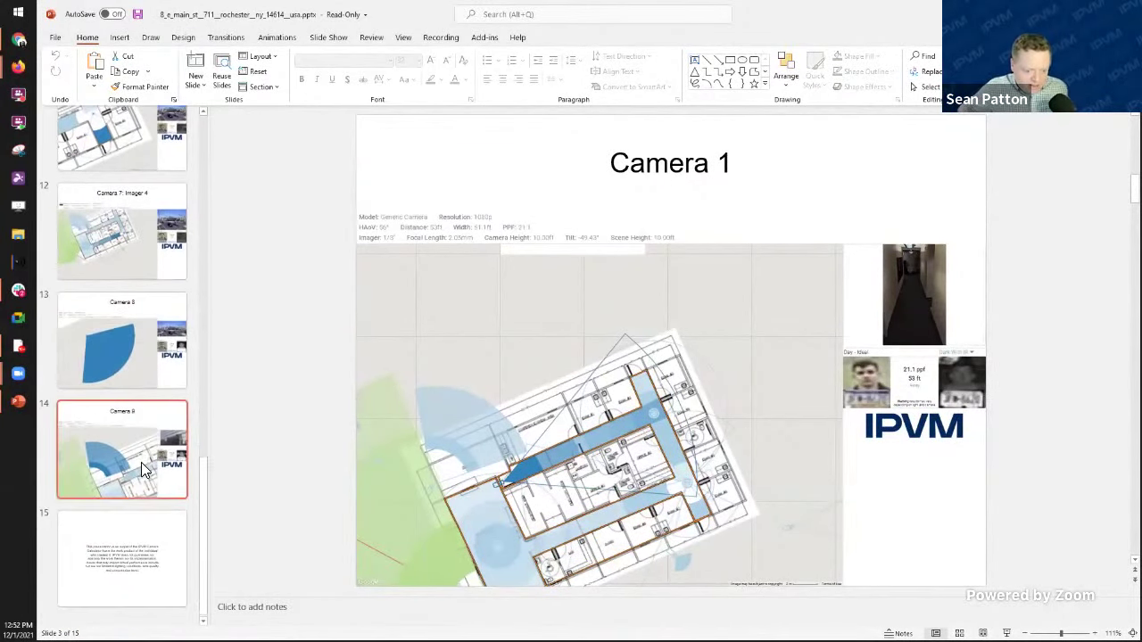
{"action": "left_click", "coordinate": [141, 462], "text": "shift"}
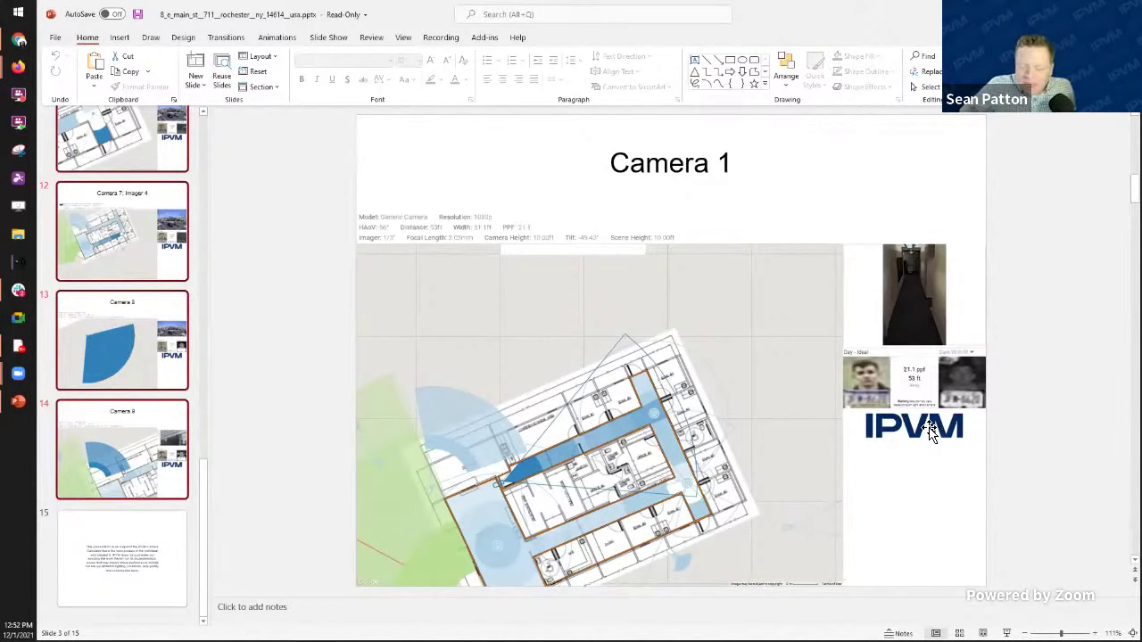
Step: Browse the Camera 2, Overview, Camera 1, Camera 2 and Camera 3 slides
{"action": "scroll", "coordinate": [928, 428], "scroll_direction": "up", "scroll_amount": 2}
{"action": "scroll", "coordinate": [446, 522], "scroll_direction": "down", "scroll_amount": 2}
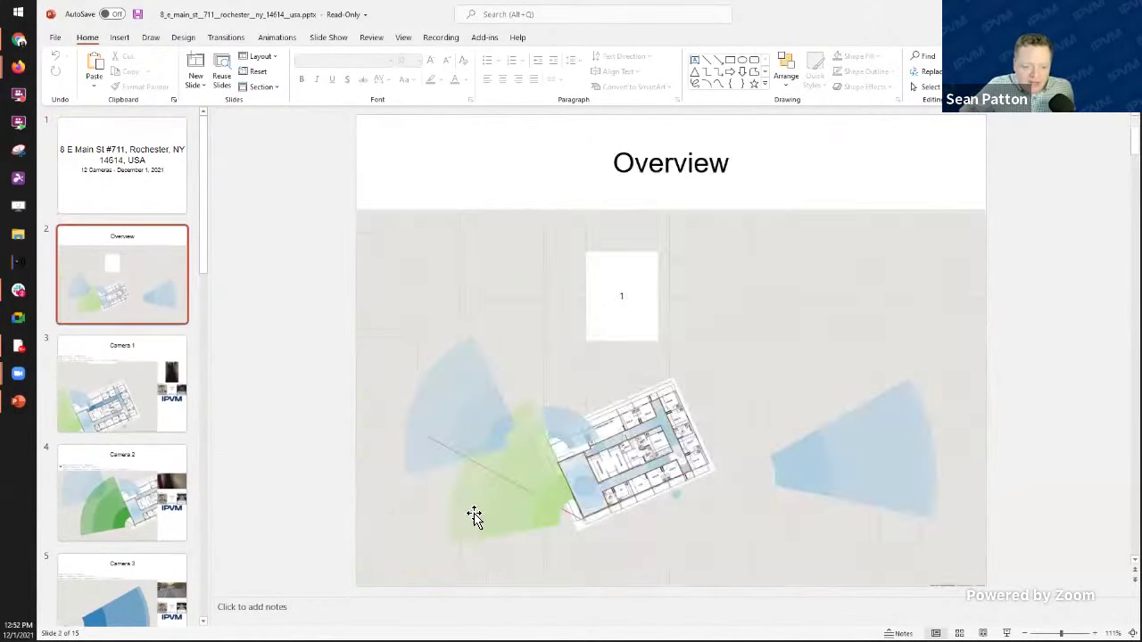
{"action": "left_click", "coordinate": [158, 457]}
{"action": "left_click", "coordinate": [127, 271]}
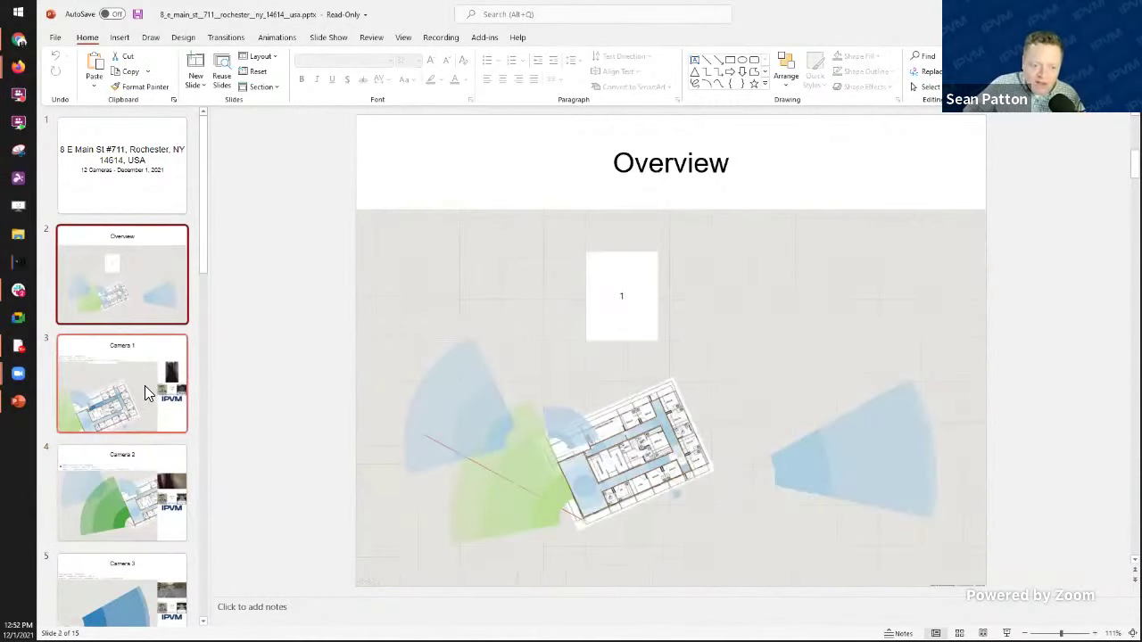
{"action": "left_click", "coordinate": [144, 386]}
{"action": "left_click", "coordinate": [121, 473]}
{"action": "scroll", "coordinate": [121, 472], "scroll_direction": "down", "scroll_amount": 1}
{"action": "left_click", "coordinate": [121, 473]}
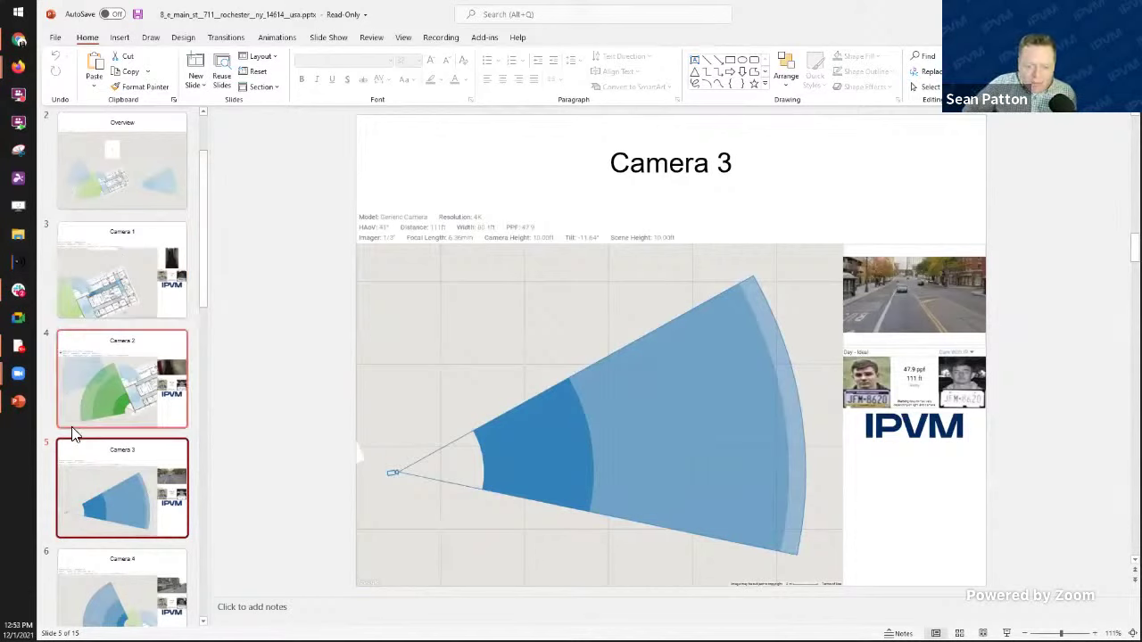
Step: View the Camera 4 and Camera 5 slides, then return to Camera 1
{"action": "scroll", "coordinate": [110, 459], "scroll_direction": "down", "scroll_amount": 1}
{"action": "scroll", "coordinate": [111, 459], "scroll_direction": "down", "scroll_amount": 1}
{"action": "left_click", "coordinate": [148, 450]}
{"action": "left_click", "coordinate": [162, 516]}
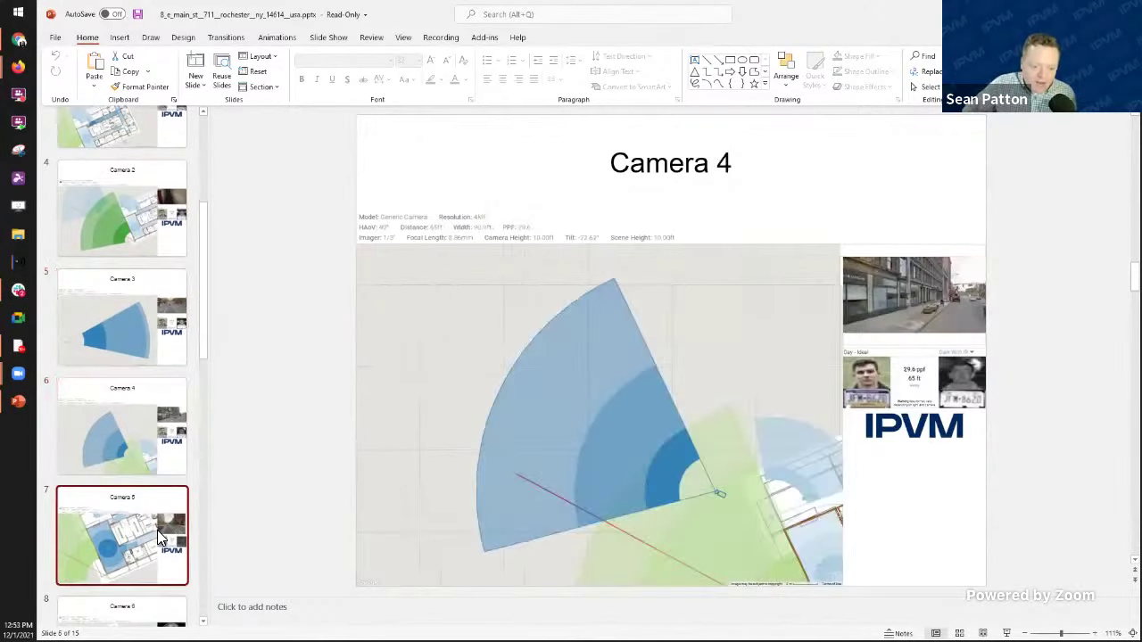
{"action": "scroll", "coordinate": [142, 361], "scroll_direction": "up", "scroll_amount": 2}
{"action": "left_click", "coordinate": [141, 334]}
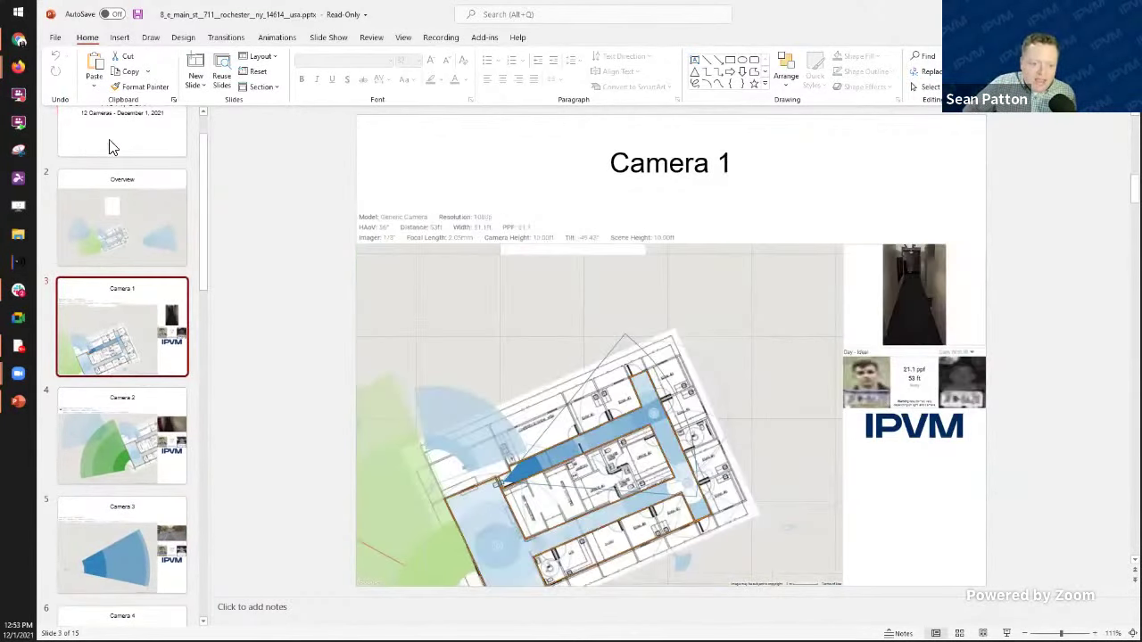
Step: Open Save As for the presentation in Temp, keeping the PowerPoint Presentation (*.pptx) type
{"action": "left_click", "coordinate": [53, 37]}
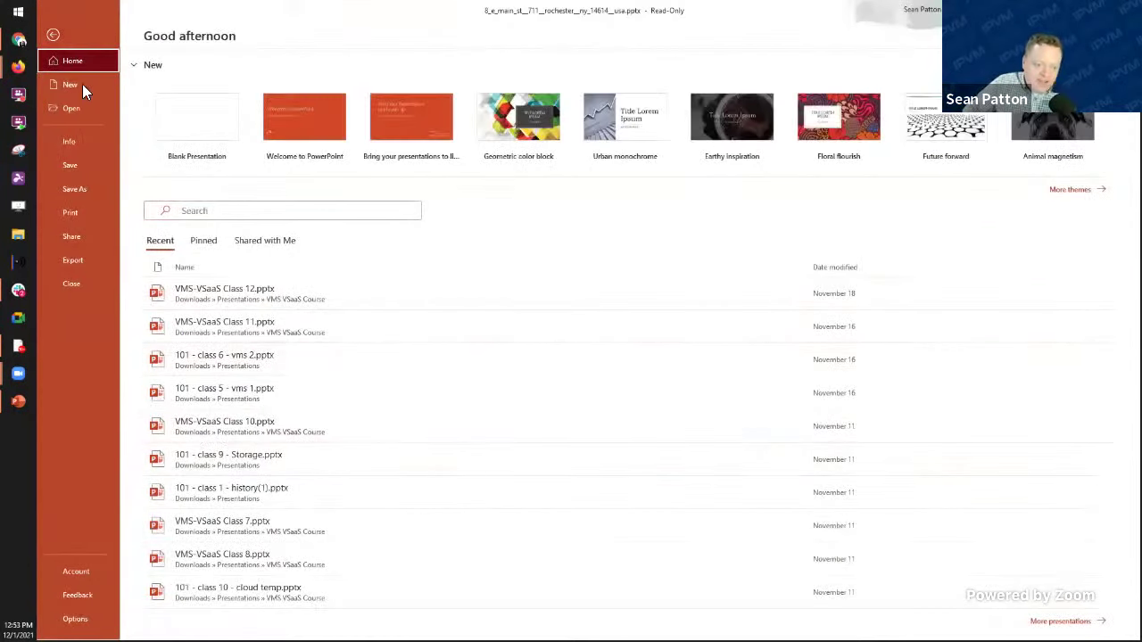
{"action": "left_click", "coordinate": [55, 185]}
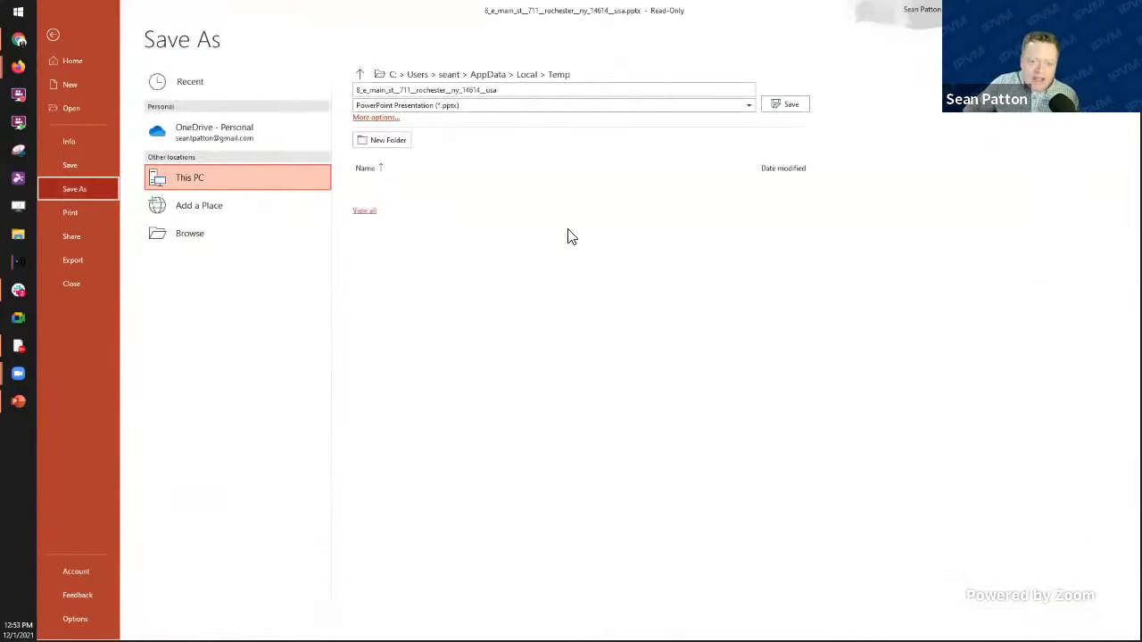
{"action": "left_click", "coordinate": [544, 107]}
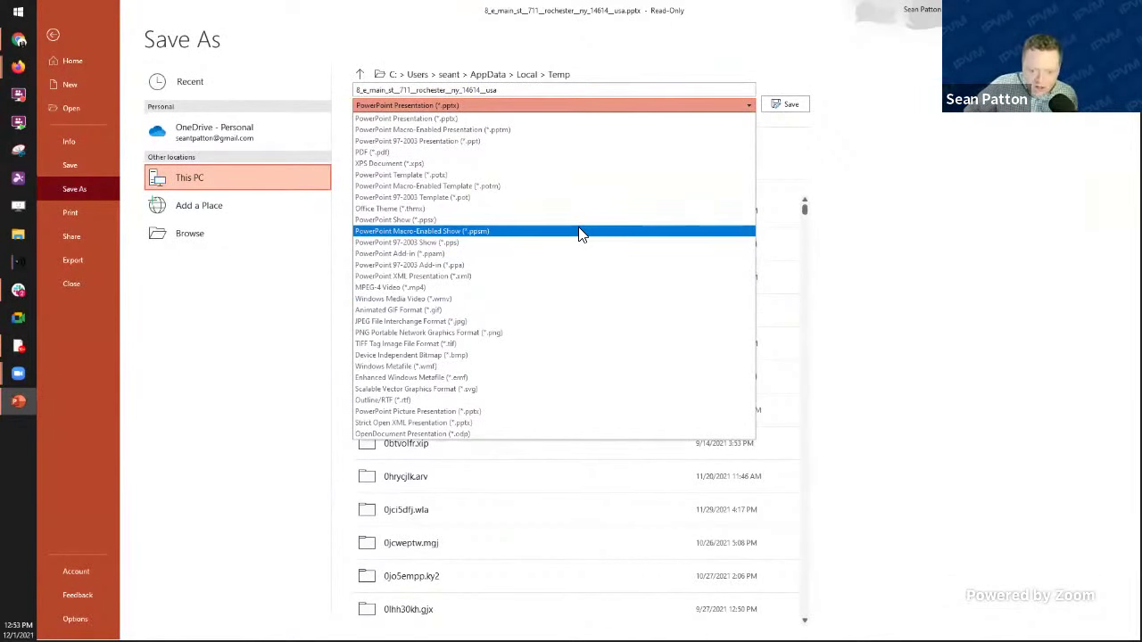
{"action": "left_click", "coordinate": [1049, 198]}
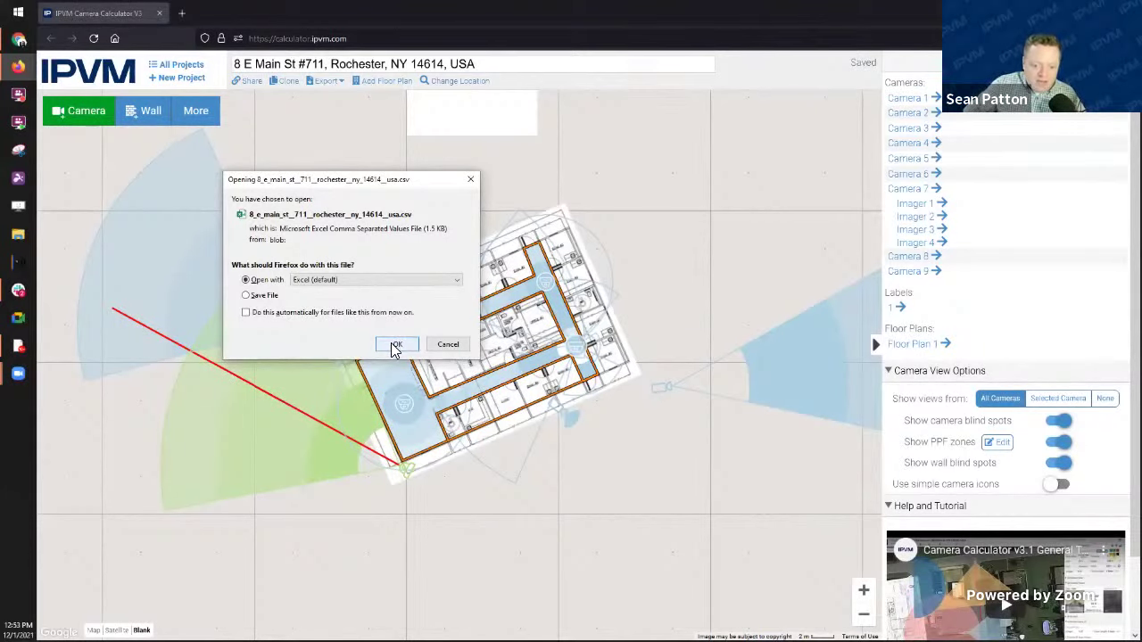
Step: Open the downloaded camera CSV export with Excel
{"action": "left_click", "coordinate": [395, 345]}
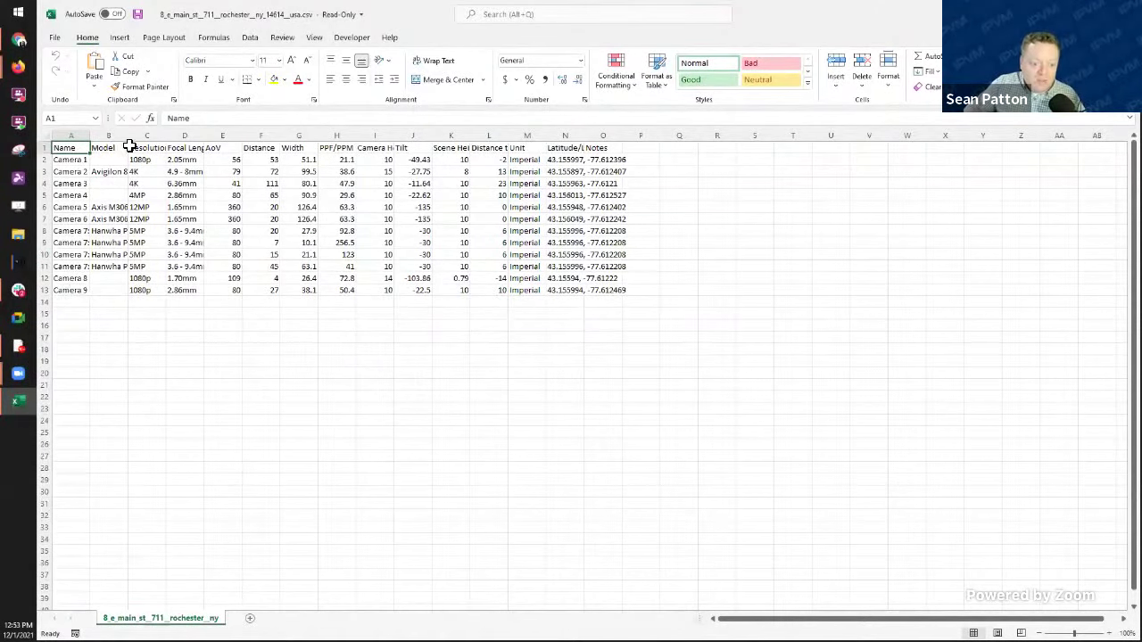
Step: Widen column B for model names and the Latitude/Longitude column
{"action": "left_click_drag", "start_coordinate": [136, 138], "coordinate": [297, 137]}
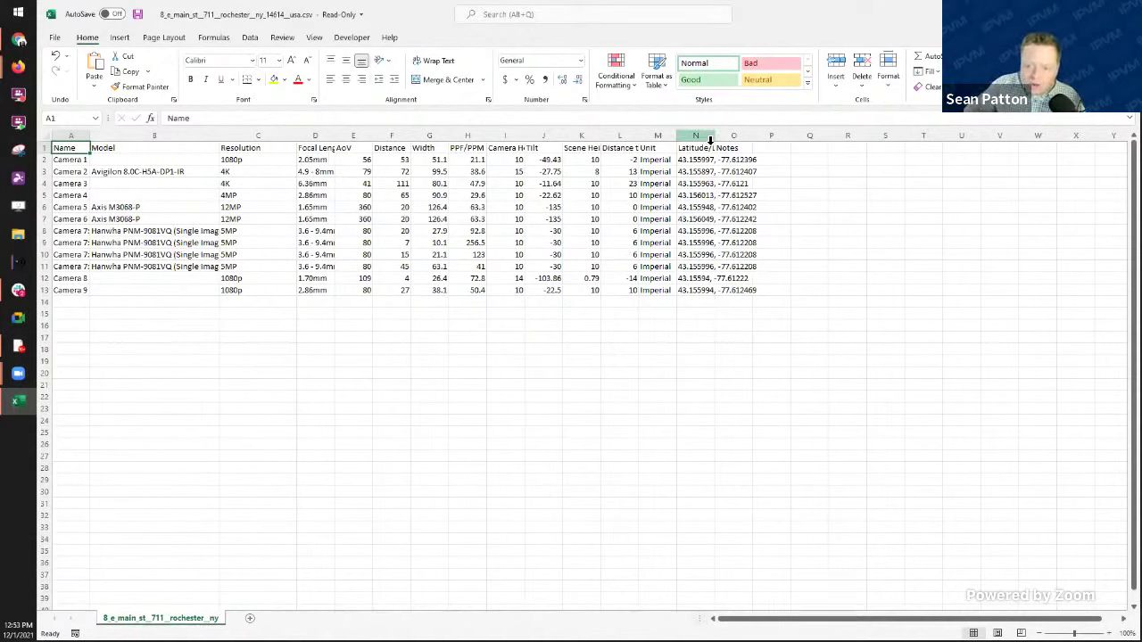
{"action": "left_click_drag", "start_coordinate": [716, 136], "coordinate": [772, 139]}
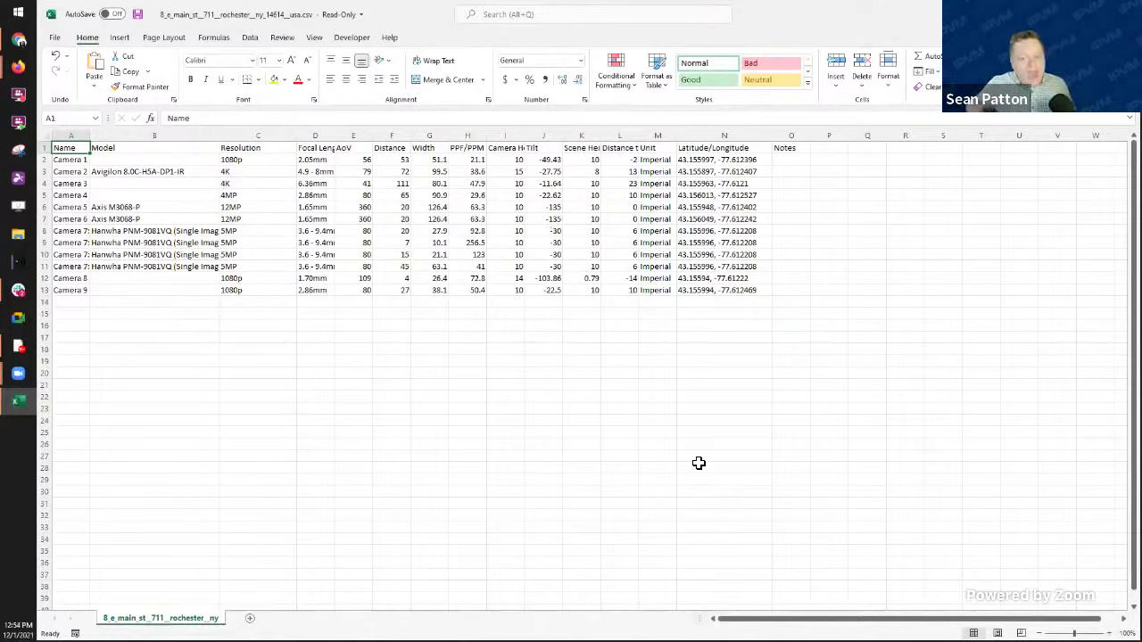
Step: Replace the Notes header in O1 with 'MAC/ S/N' and enter 'IP Address' in P1
{"action": "left_click", "coordinate": [834, 149]}
{"action": "key", "text": "Left"}
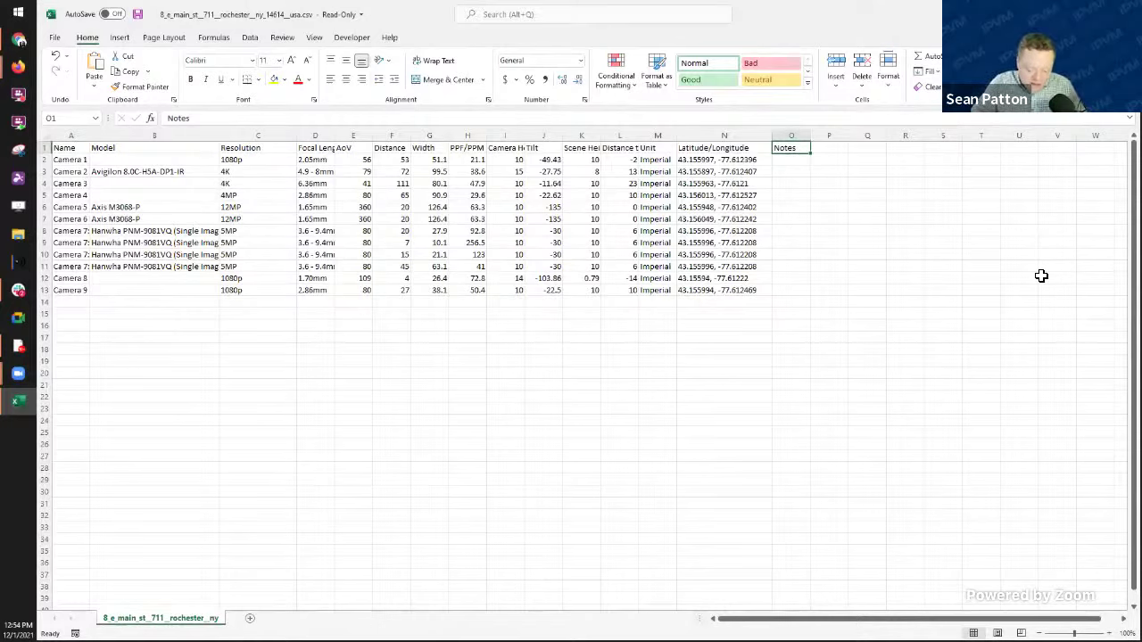
{"action": "type", "text": "MAC/ S/N"}
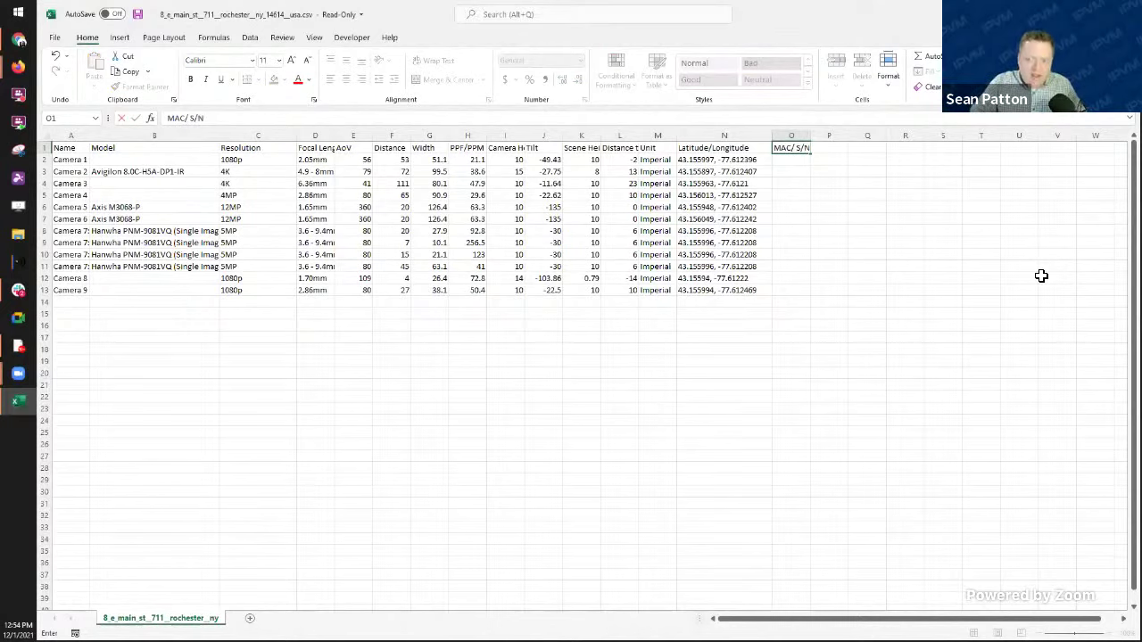
{"action": "key", "text": "Tab"}
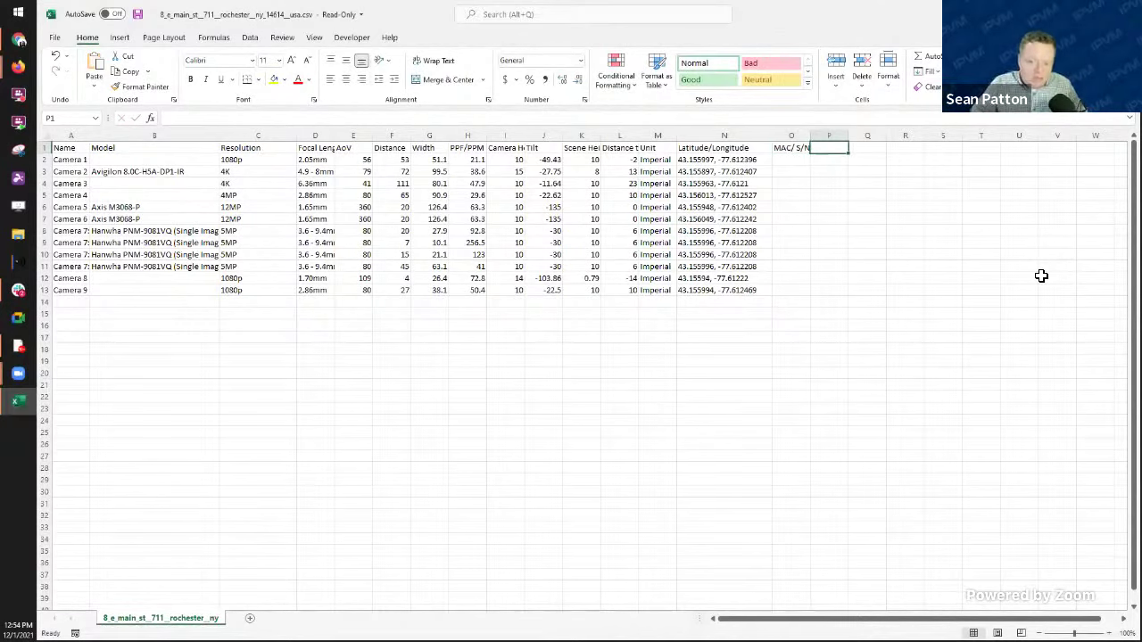
{"action": "type", "text": "IP Address"}
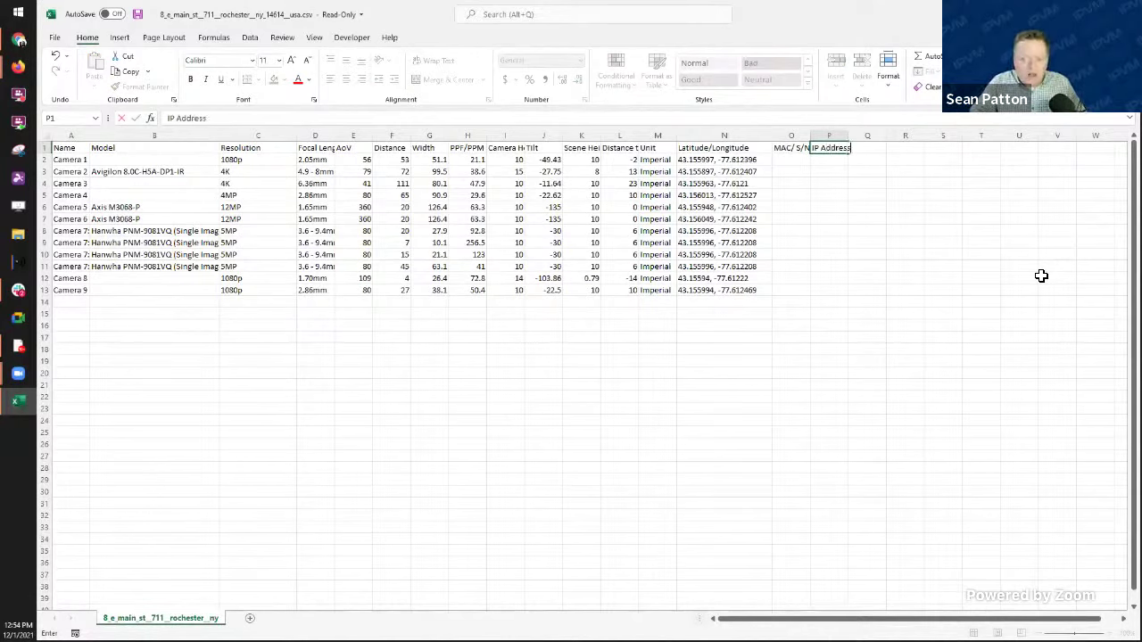
{"action": "key", "text": "Tab"}
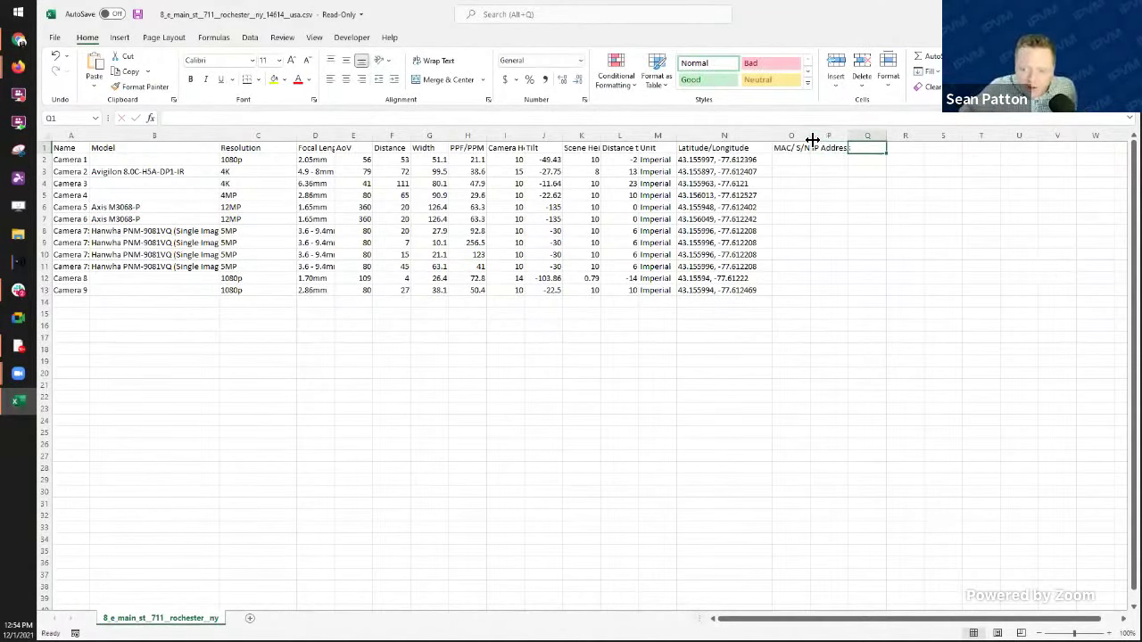
Step: Widen columns O and P, enter 'Server' in Q1, and return to the calculator
{"action": "left_click_drag", "start_coordinate": [812, 140], "coordinate": [872, 136]}
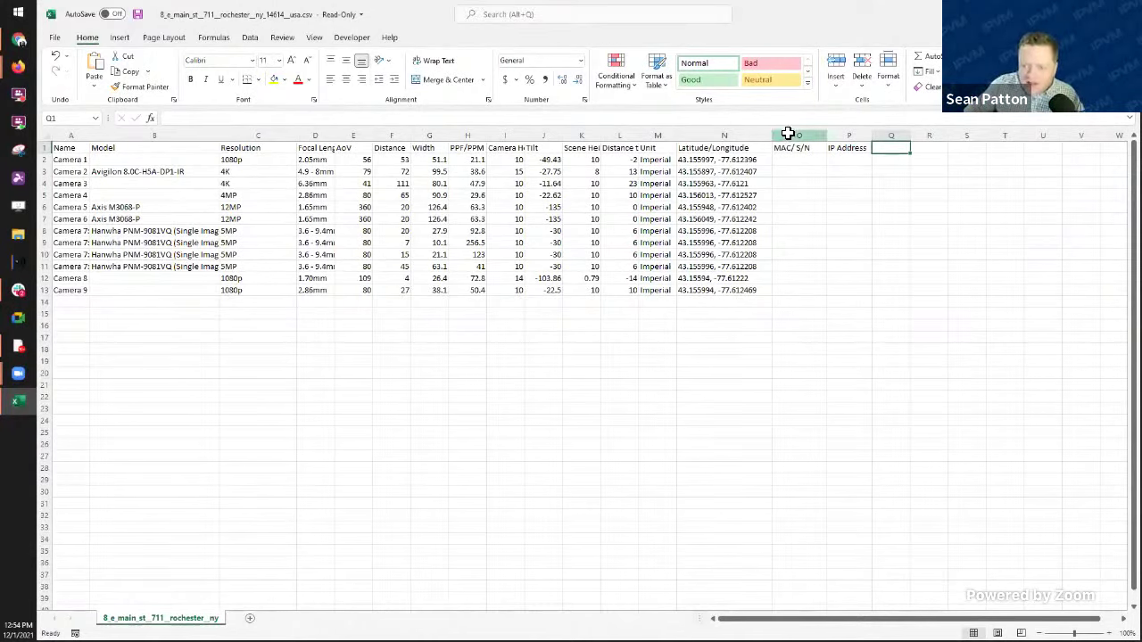
{"action": "type", "text": "5"}
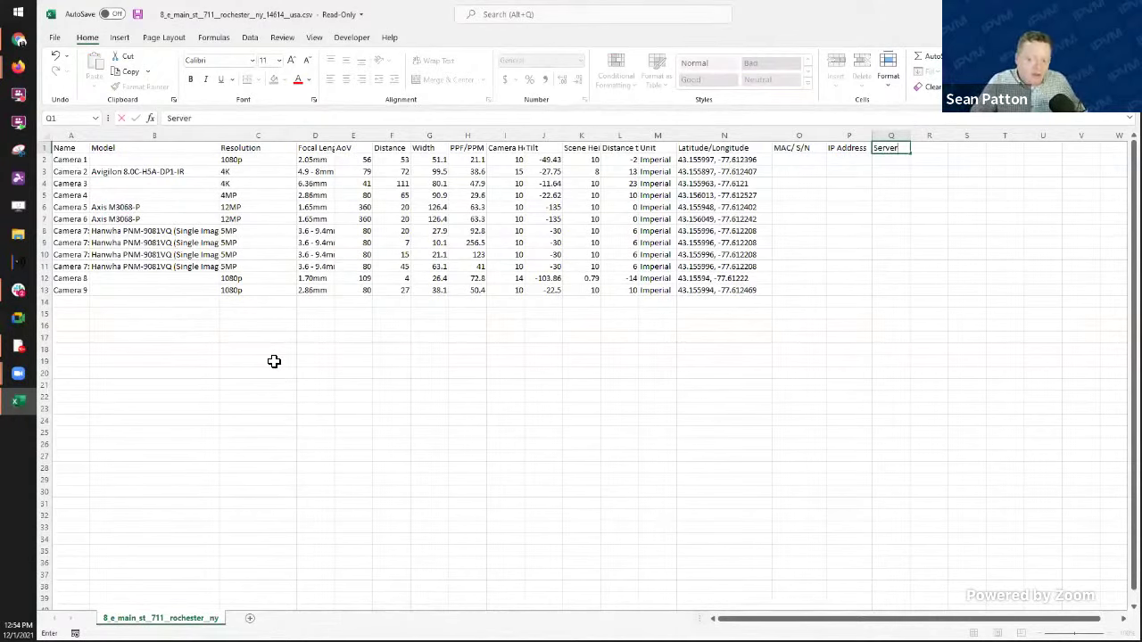
{"action": "key", "text": "Return"}
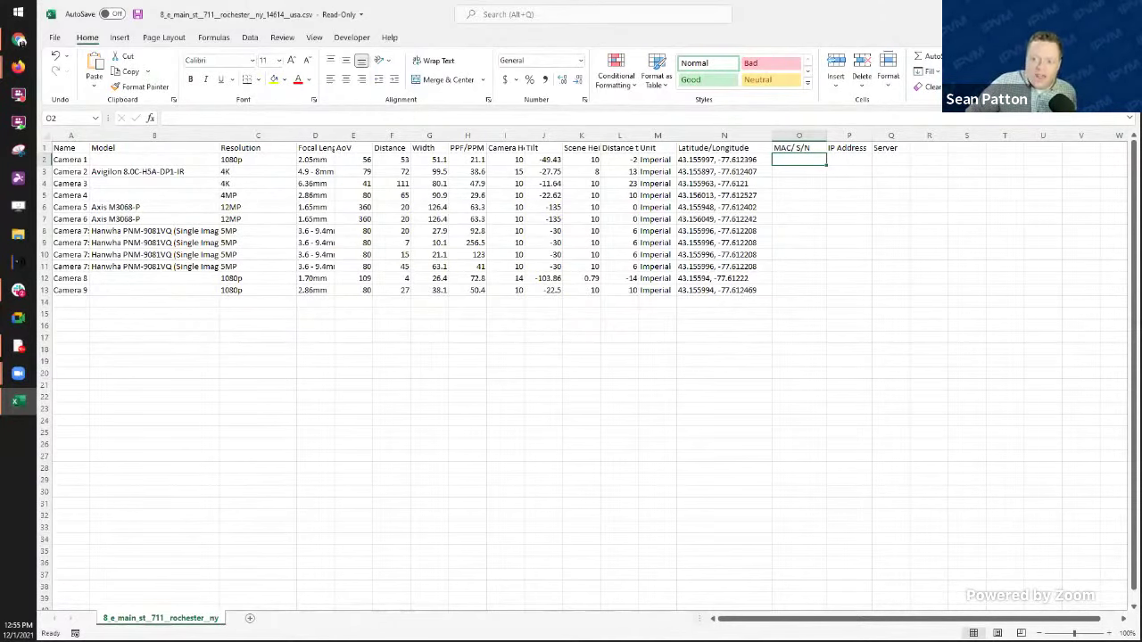
{"action": "key", "text": "alt+Tab"}
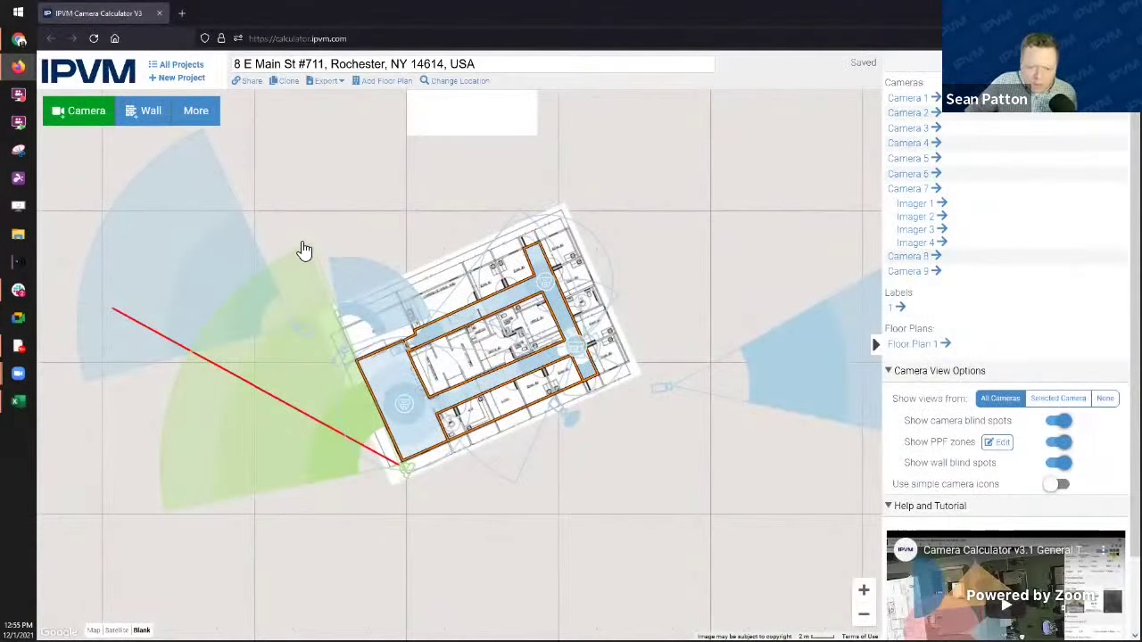
Step: Set 'Show views from' to Selected Camera
{"action": "left_click", "coordinate": [1069, 398]}
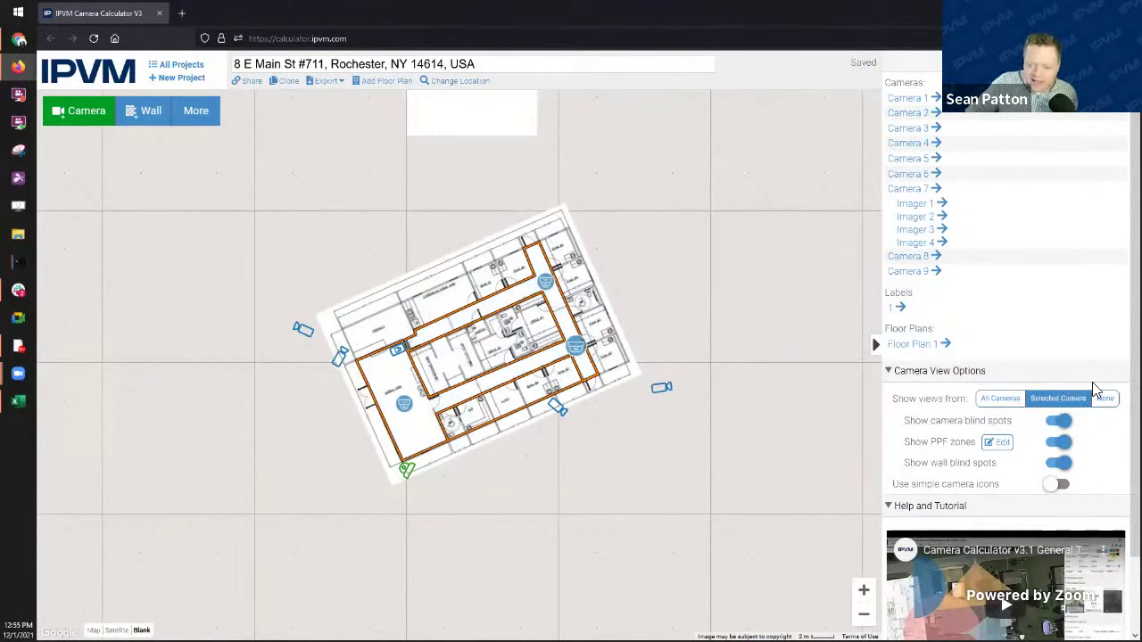
{"action": "left_click", "coordinate": [1105, 402]}
{"action": "left_click", "coordinate": [1063, 399]}
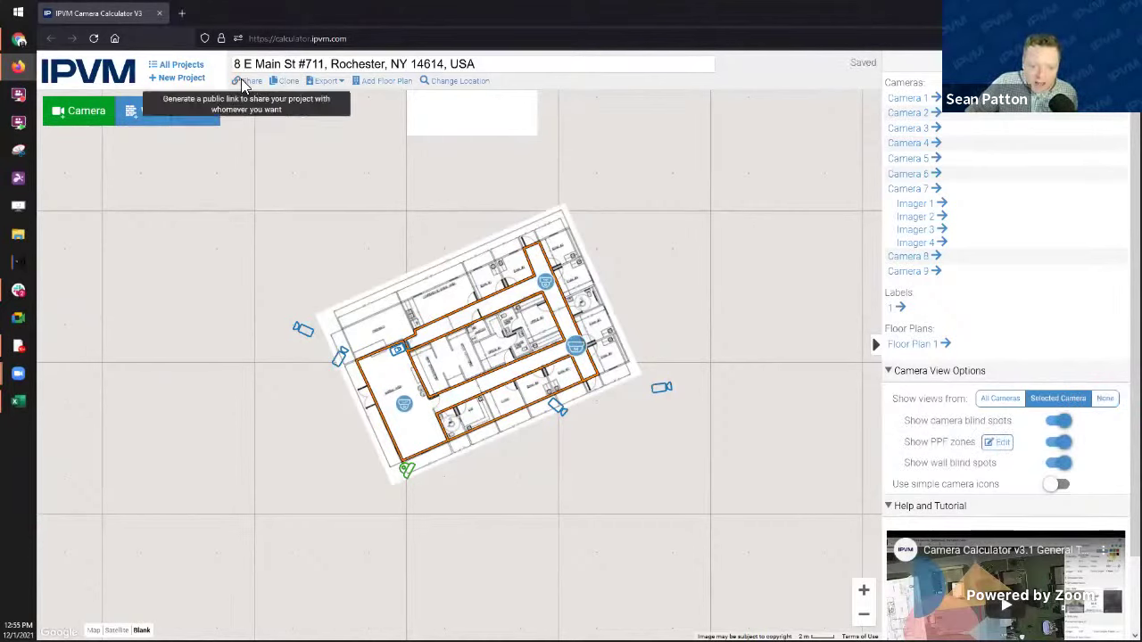
Step: Export the project as a PowerPoint presentation and open it in PowerPoint
{"action": "left_click", "coordinate": [326, 81]}
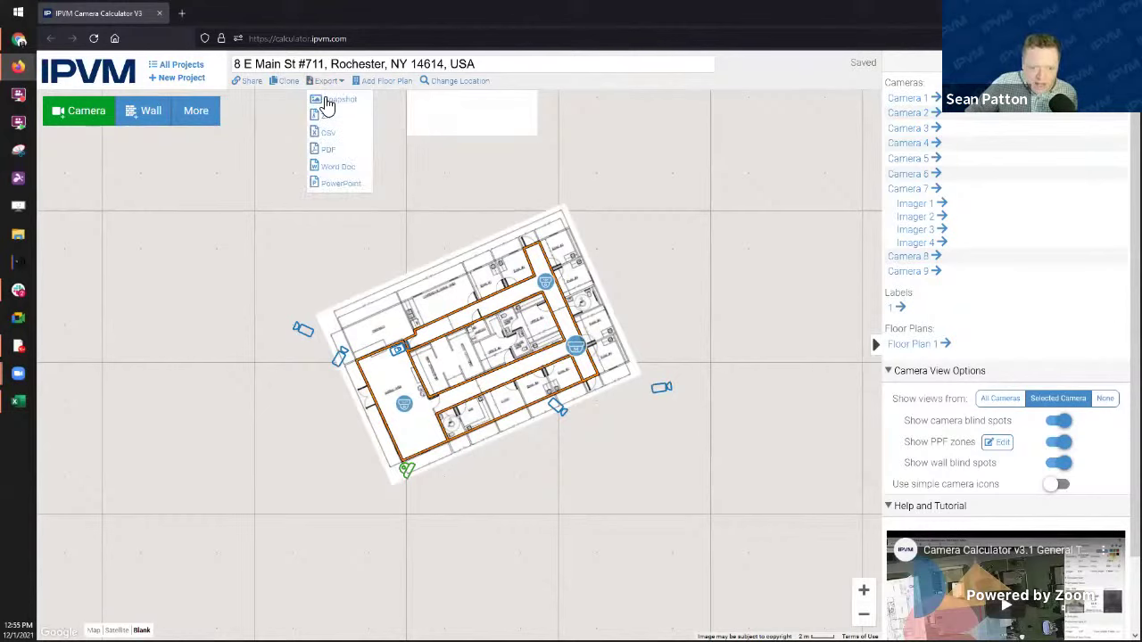
{"action": "left_click", "coordinate": [341, 183]}
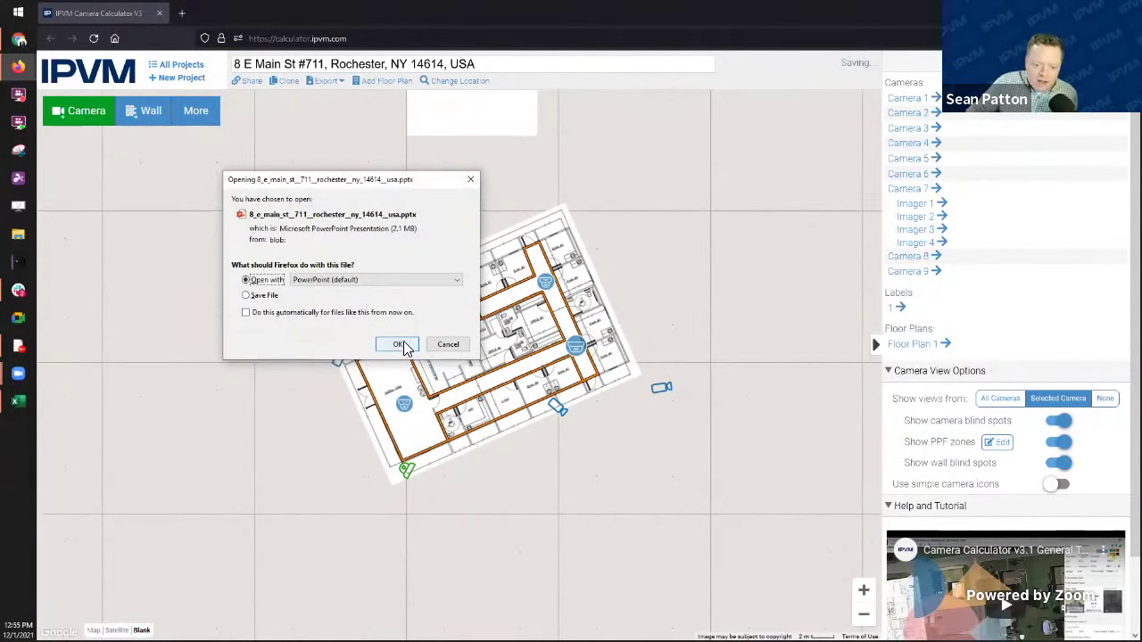
{"action": "left_click", "coordinate": [400, 345]}
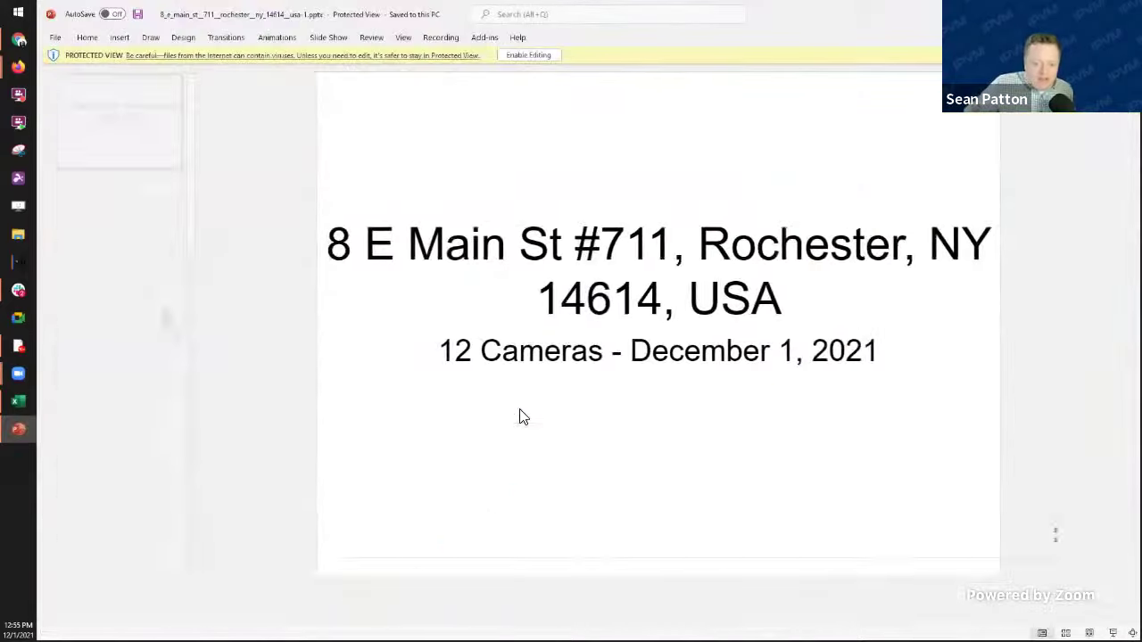
Step: Check the new export's Overview slide, then return to the camera calculator
{"action": "left_click", "coordinate": [114, 253]}
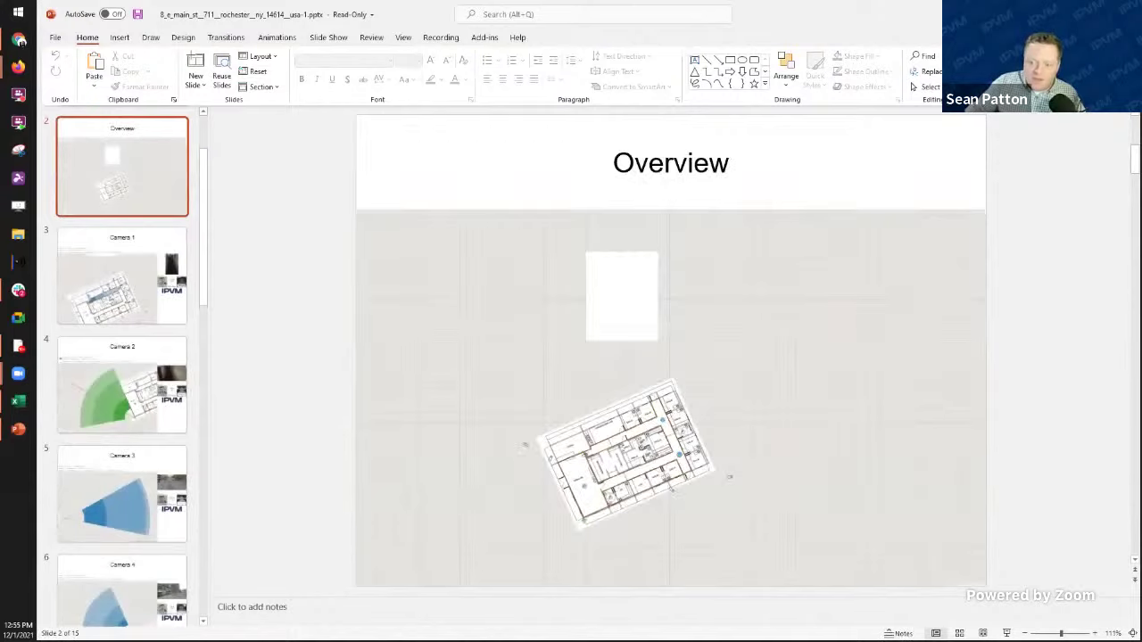
{"action": "key", "text": "alt+Tab"}
{"action": "scroll", "coordinate": [675, 327], "scroll_direction": "down", "scroll_amount": 2}
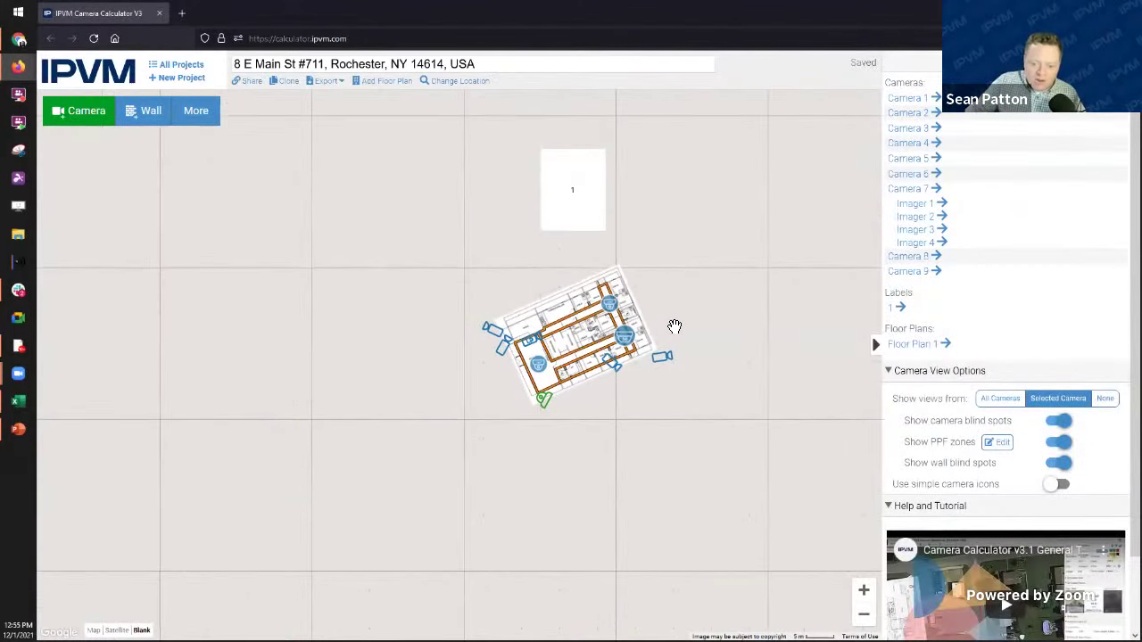
Step: Zoom in and out on the Rochester floor plan, then minimise the calculator to the desktop
{"action": "scroll", "coordinate": [674, 327], "scroll_direction": "up", "scroll_amount": 4}
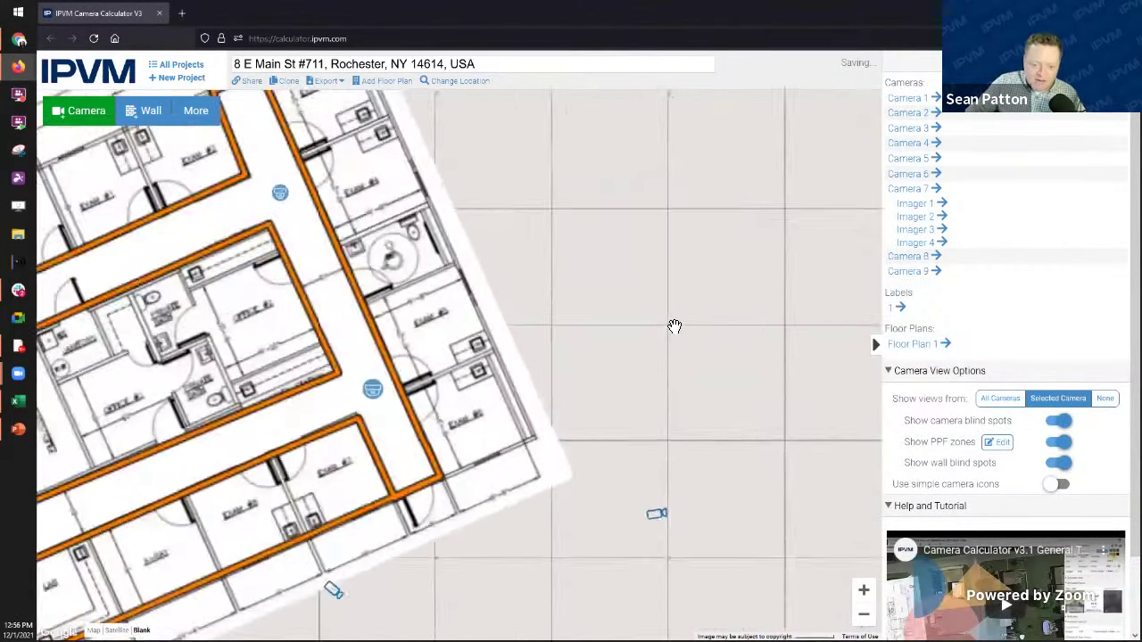
{"action": "scroll", "coordinate": [674, 327], "scroll_direction": "down", "scroll_amount": 4}
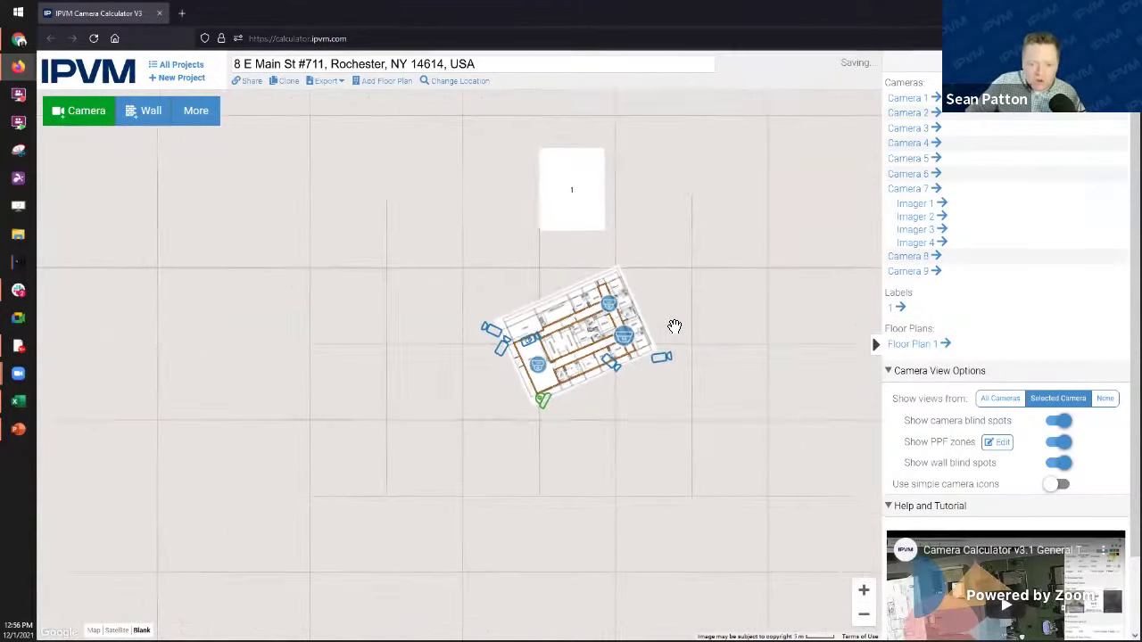
{"action": "scroll", "coordinate": [674, 326], "scroll_direction": "up", "scroll_amount": 3}
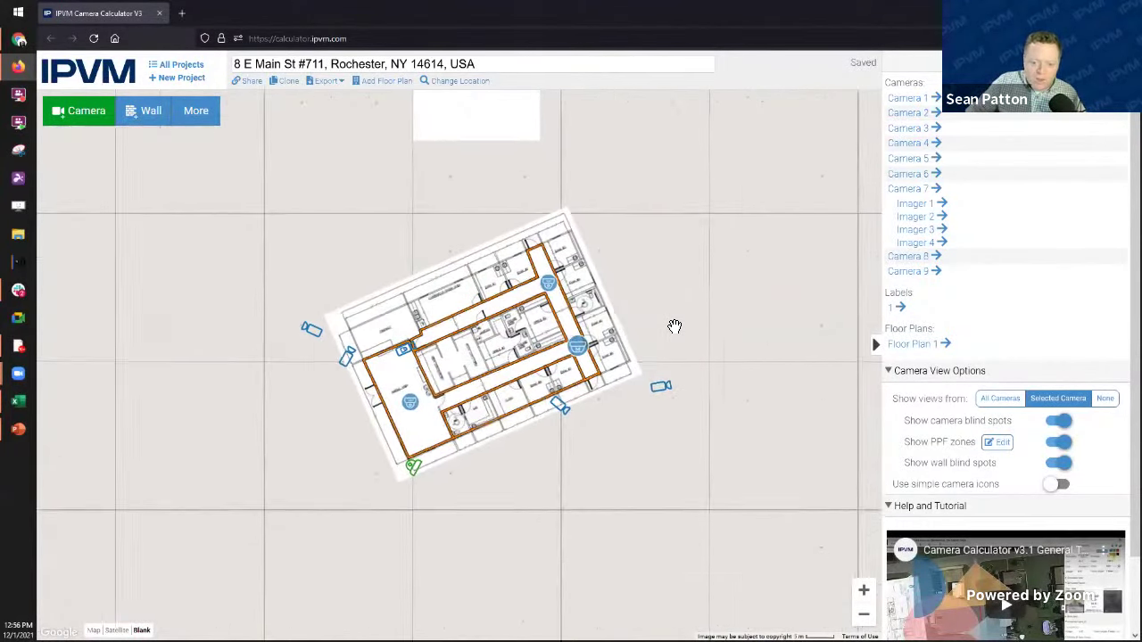
{"action": "scroll", "coordinate": [674, 327], "scroll_direction": "down", "scroll_amount": 1}
{"action": "scroll", "coordinate": [675, 327], "scroll_direction": "up", "scroll_amount": 2}
{"action": "scroll", "coordinate": [674, 327], "scroll_direction": "down", "scroll_amount": 2}
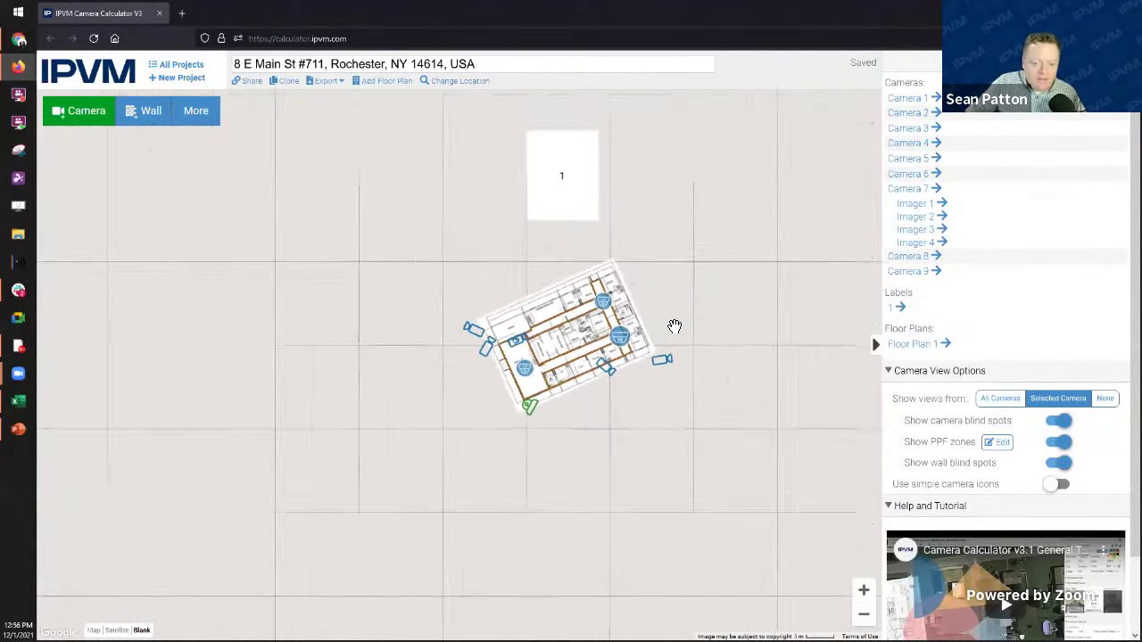
{"action": "scroll", "coordinate": [674, 327], "scroll_direction": "up", "scroll_amount": 1}
{"action": "scroll", "coordinate": [674, 326], "scroll_direction": "down", "scroll_amount": 1}
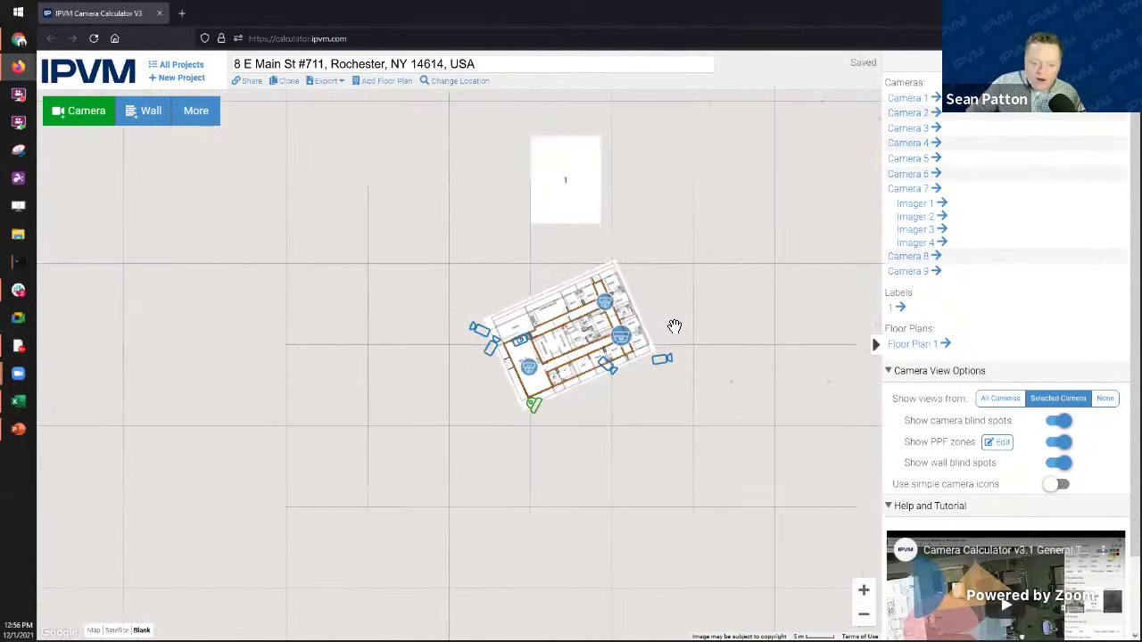
{"action": "scroll", "coordinate": [675, 327], "scroll_direction": "up", "scroll_amount": 1}
{"action": "scroll", "coordinate": [675, 326], "scroll_direction": "up", "scroll_amount": 2}
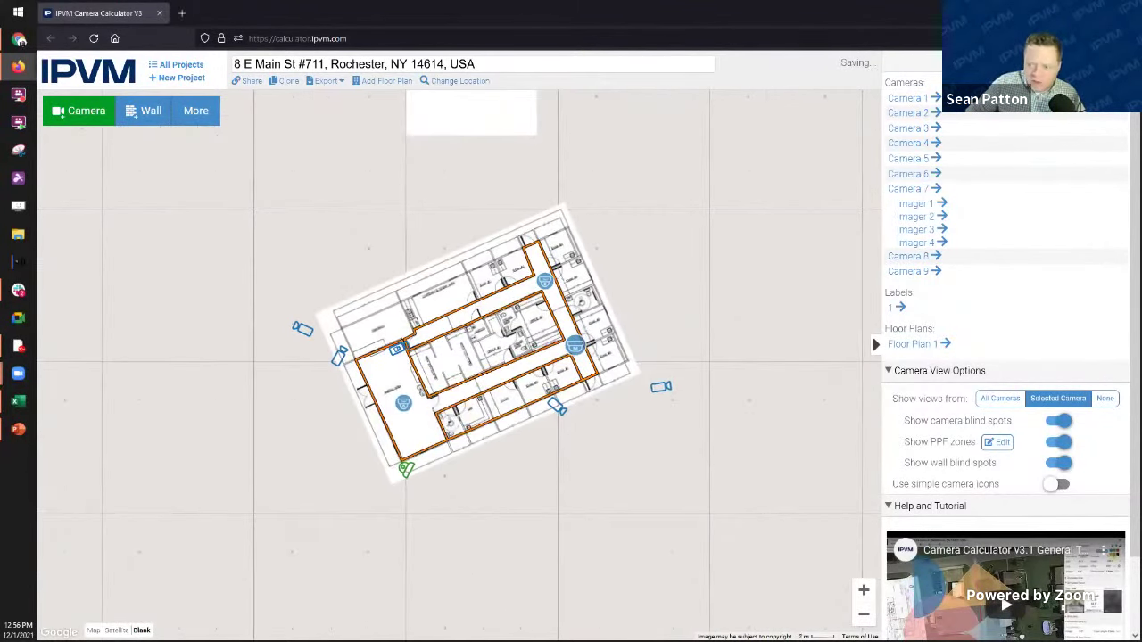
{"action": "key", "text": "super+d"}
{"action": "left_click", "coordinate": [19, 432]}
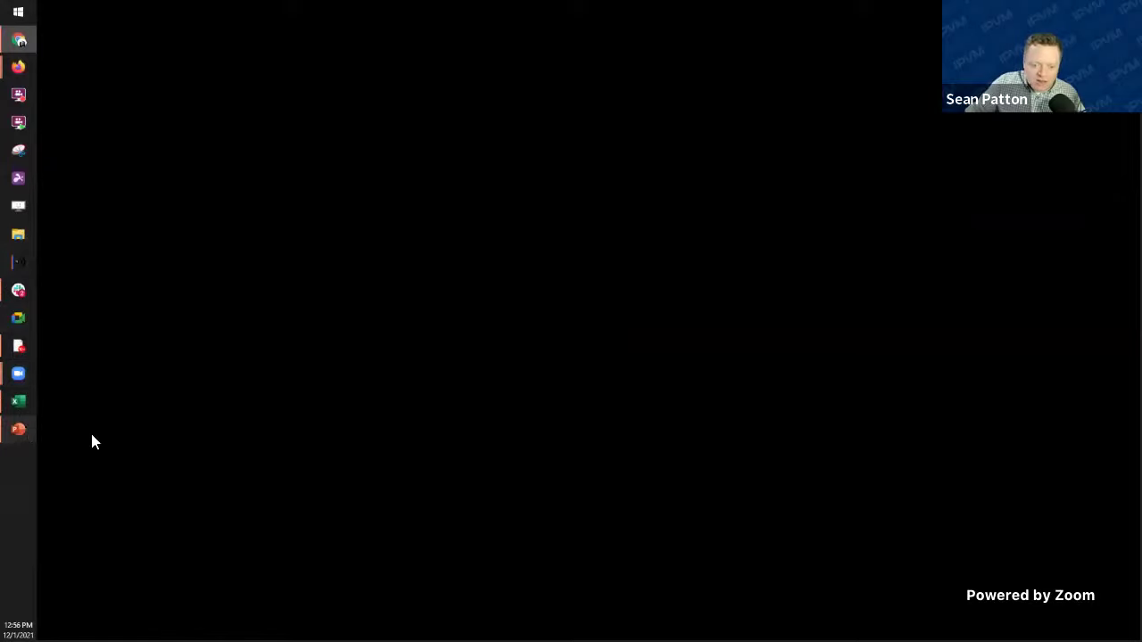
Step: Crop the blank top, right, bottom and left edges off the Overview map picture
{"action": "left_click", "coordinate": [761, 356]}
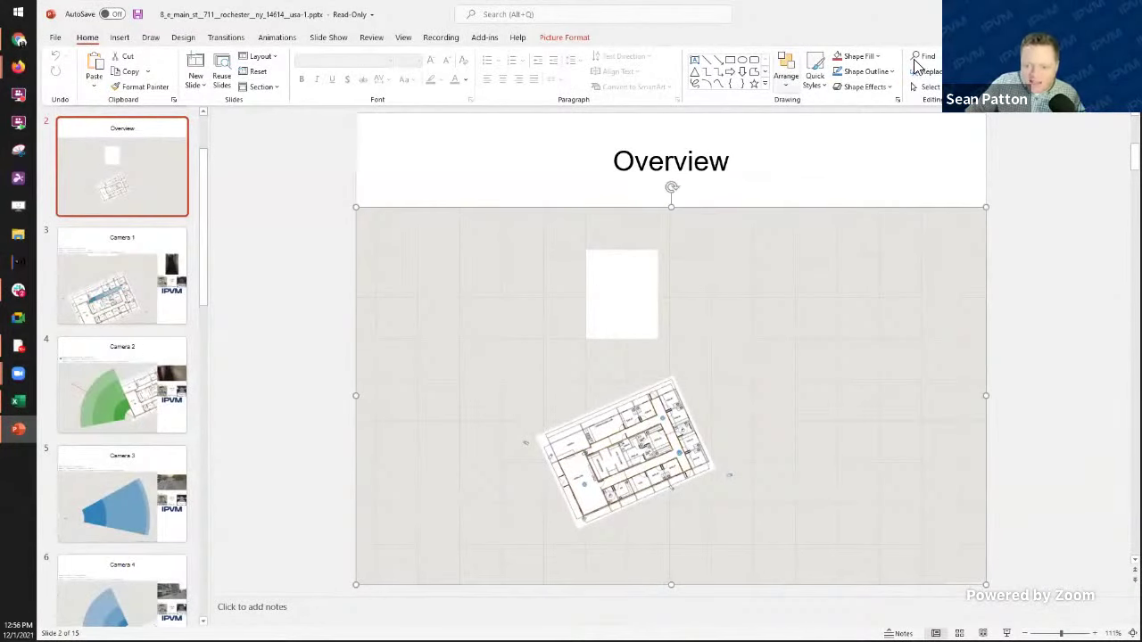
{"action": "left_click", "coordinate": [561, 40]}
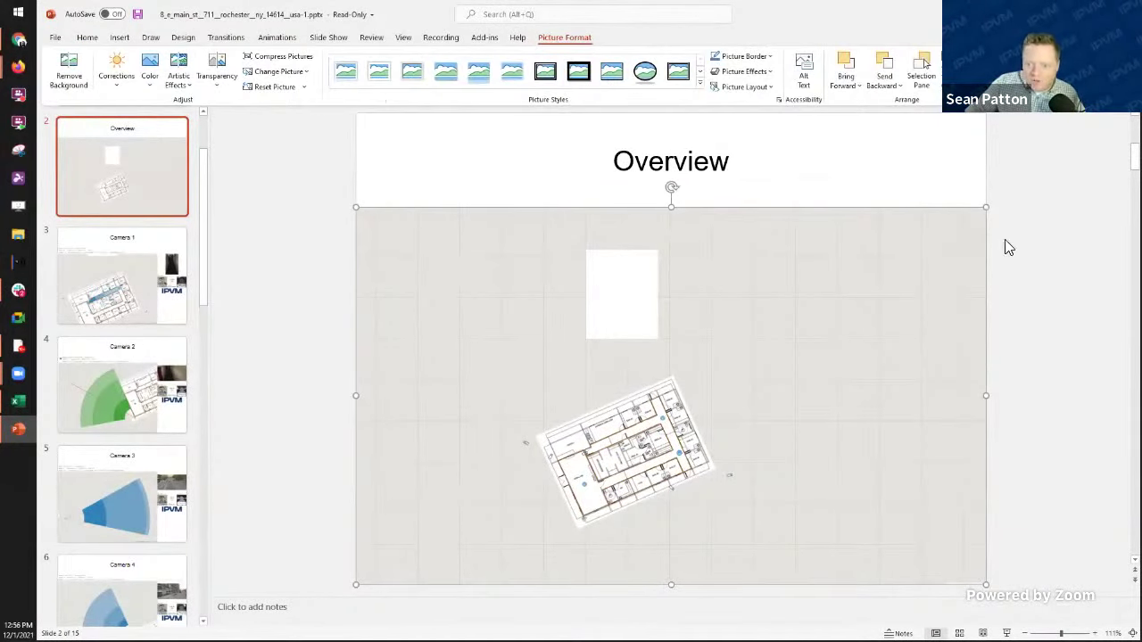
{"action": "left_click", "coordinate": [1007, 85]}
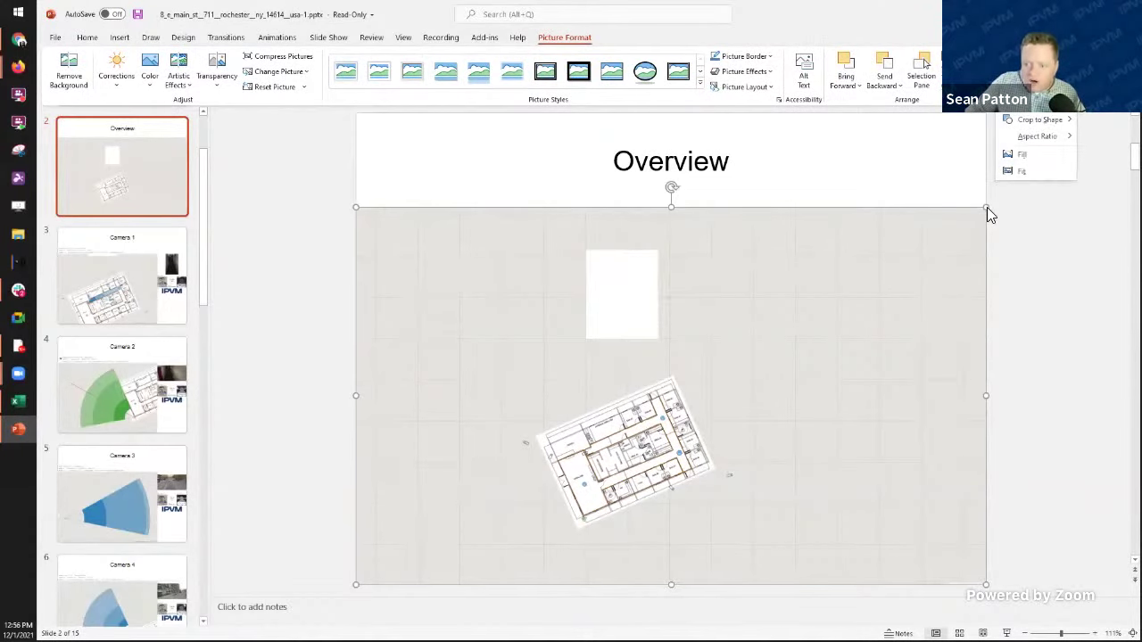
{"action": "left_click", "coordinate": [988, 212]}
{"action": "left_click_drag", "start_coordinate": [990, 209], "coordinate": [1116, 120]}
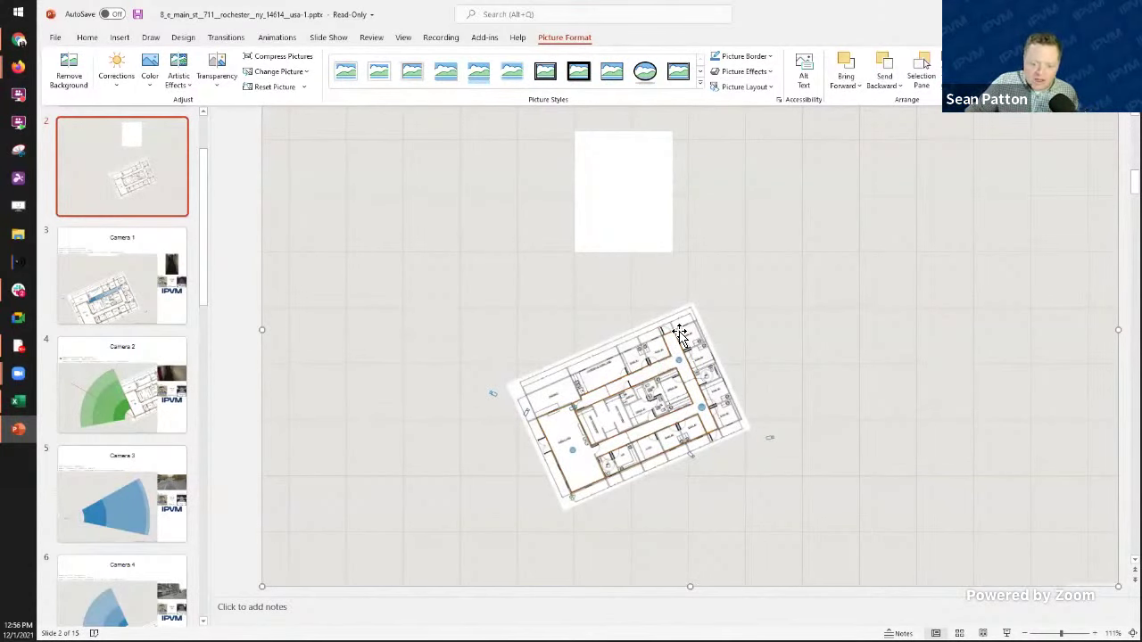
{"action": "key", "text": "ctrl+z"}
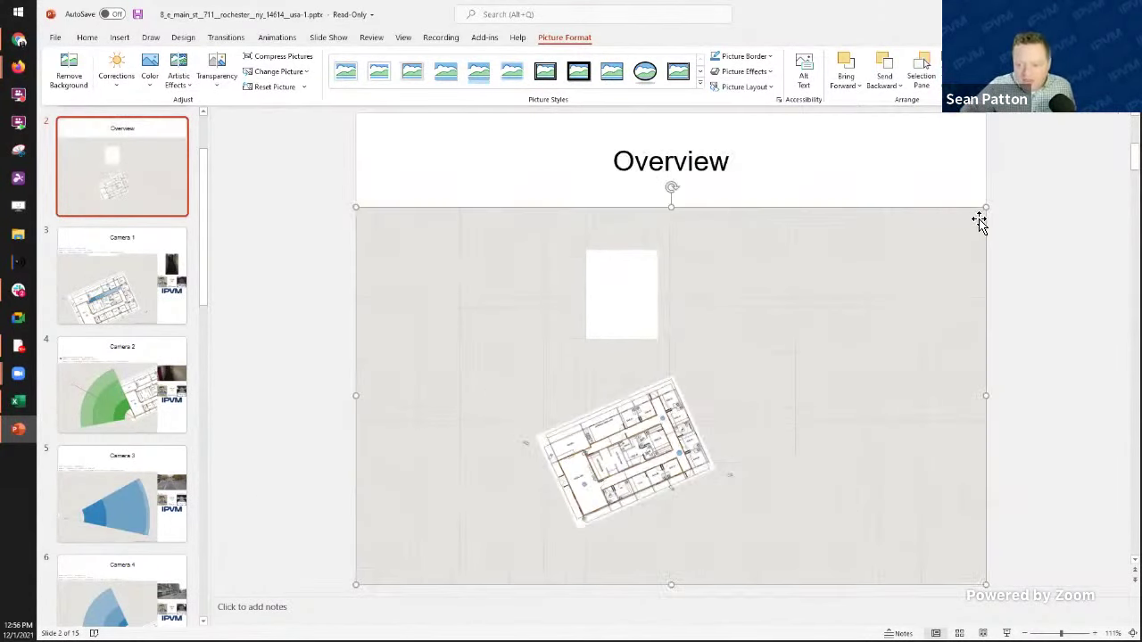
{"action": "left_click", "coordinate": [959, 72]}
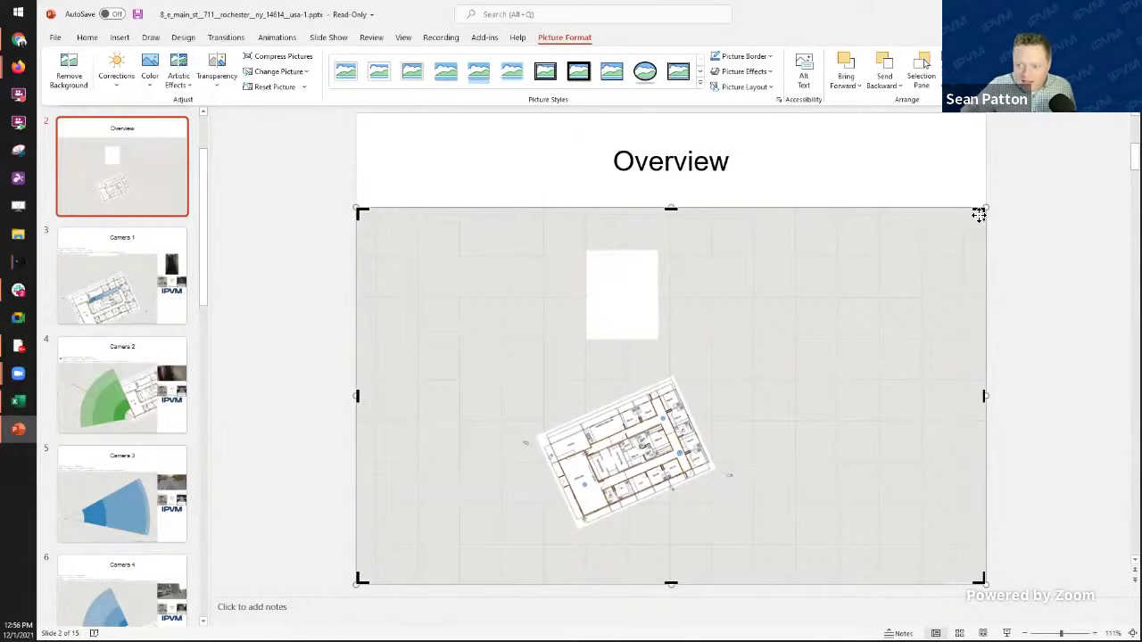
{"action": "left_click_drag", "start_coordinate": [979, 214], "coordinate": [820, 347]}
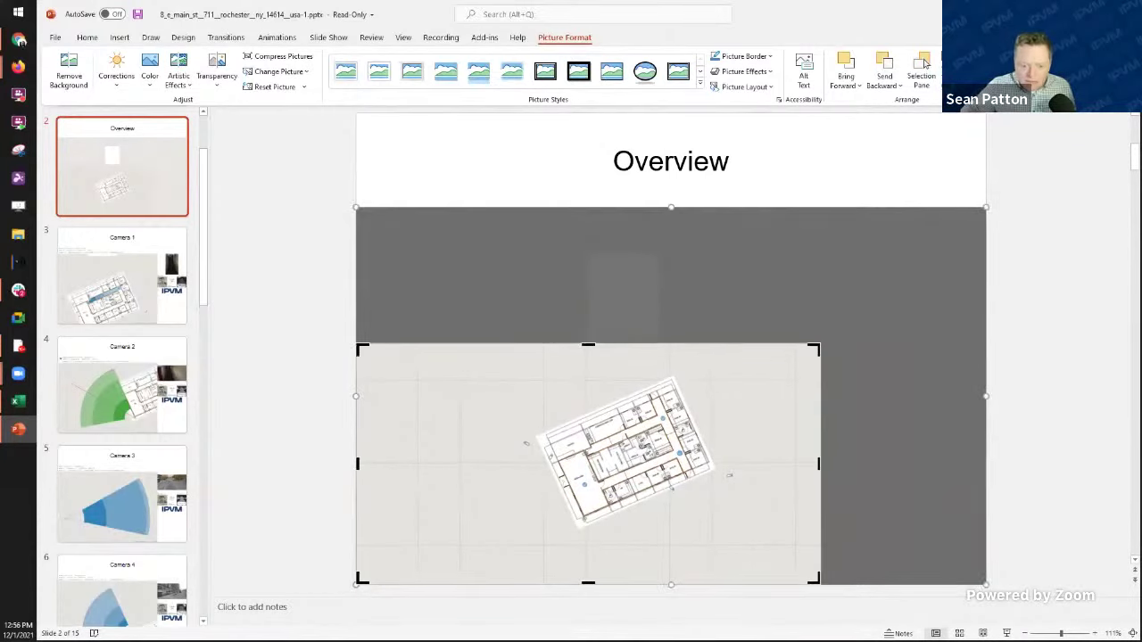
{"action": "left_click_drag", "start_coordinate": [361, 584], "coordinate": [408, 542]}
{"action": "left_click", "coordinate": [798, 148]}
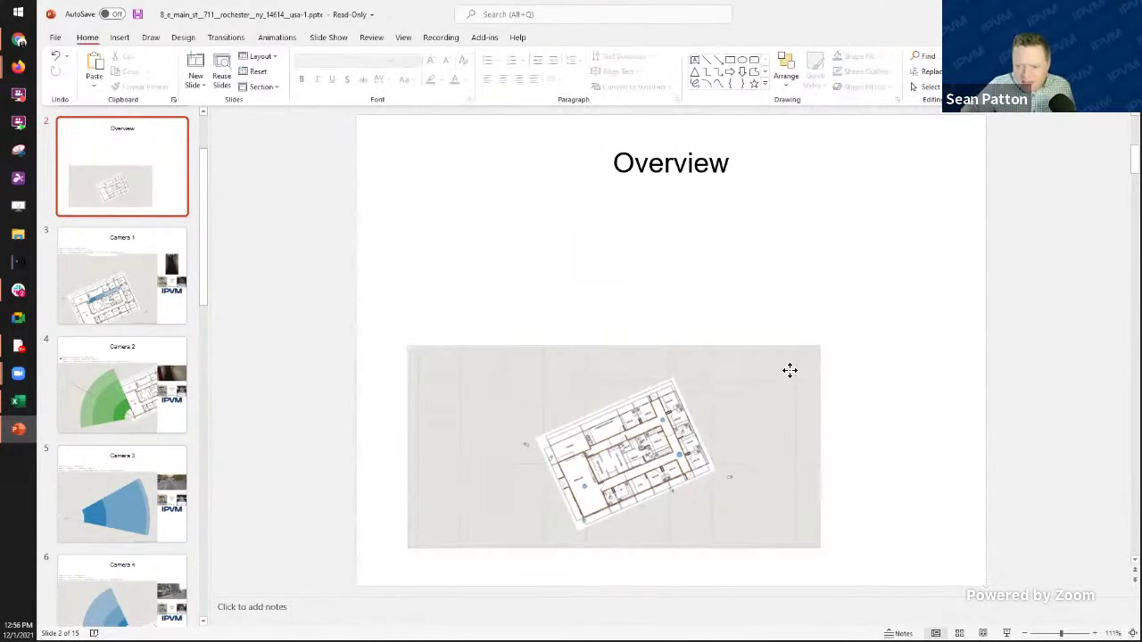
Step: Enlarge the cropped map picture up, left and right to fill the slide
{"action": "left_click", "coordinate": [788, 372]}
{"action": "left_click_drag", "start_coordinate": [822, 346], "coordinate": [987, 262]}
{"action": "left_click_drag", "start_coordinate": [400, 258], "coordinate": [373, 241]}
{"action": "left_click", "coordinate": [298, 339]}
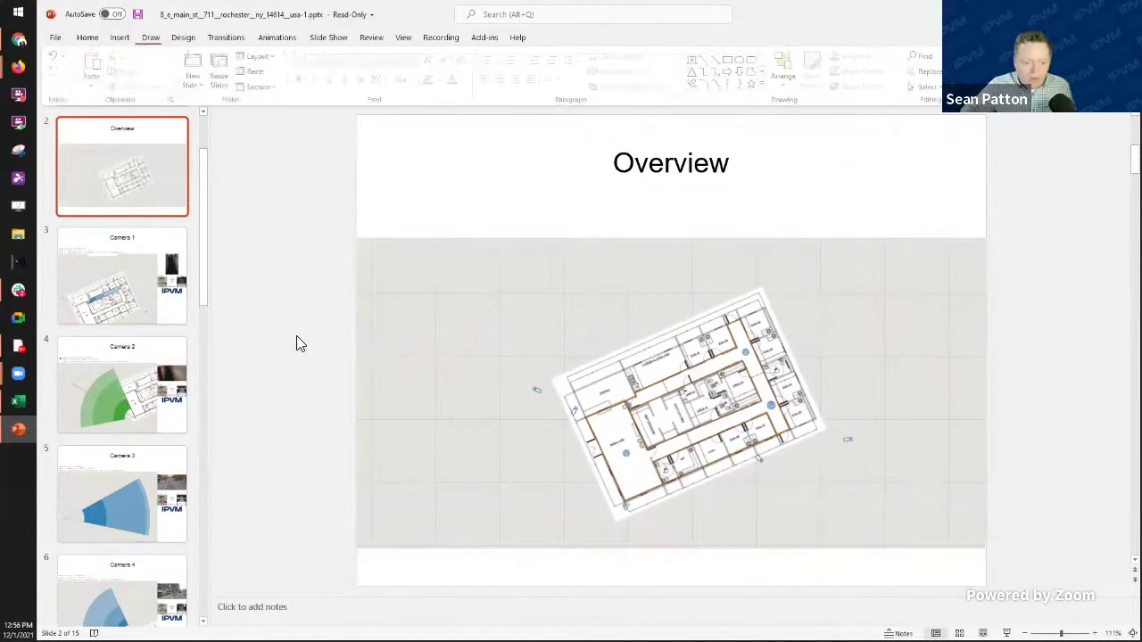
Step: Check the Camera 2 slide, then return to the Overview slide
{"action": "left_click", "coordinate": [112, 387]}
{"action": "scroll", "coordinate": [178, 446], "scroll_direction": "down", "scroll_amount": 1}
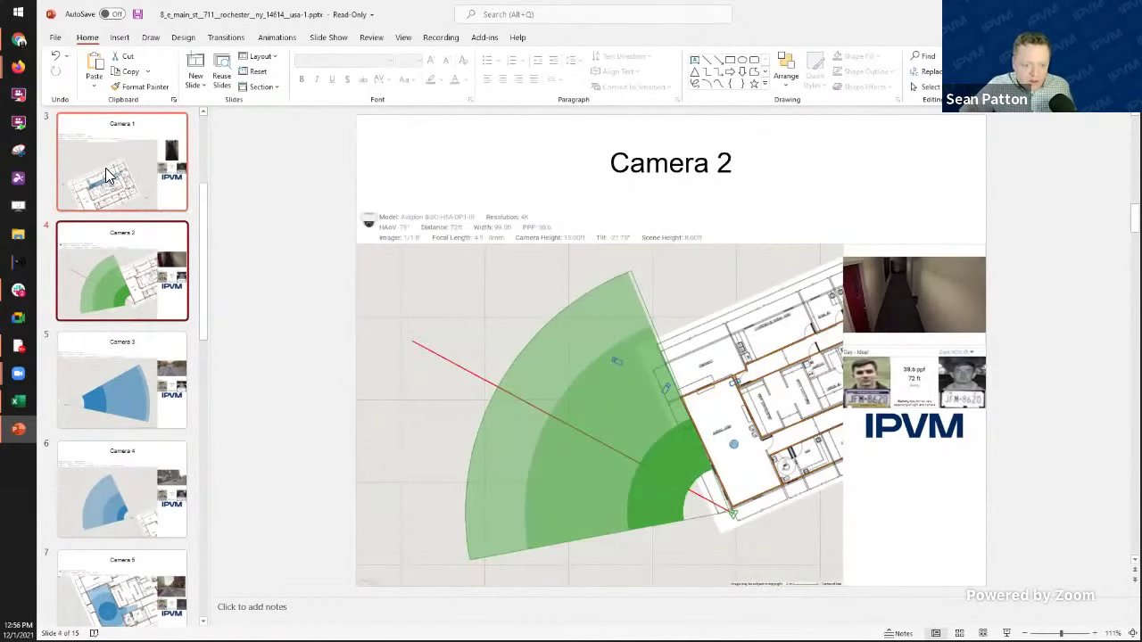
{"action": "scroll", "coordinate": [107, 179], "scroll_direction": "up", "scroll_amount": 3}
{"action": "left_click", "coordinate": [130, 282]}
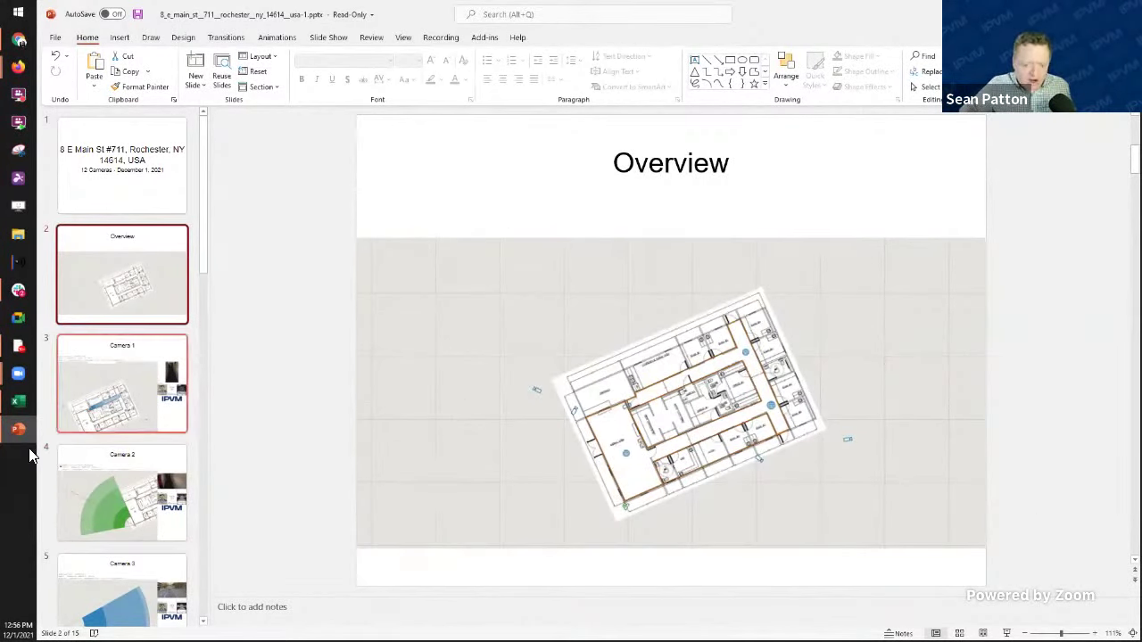
Step: Review the Camera 1 through Camera 6 slides in turn
{"action": "left_click", "coordinate": [150, 417]}
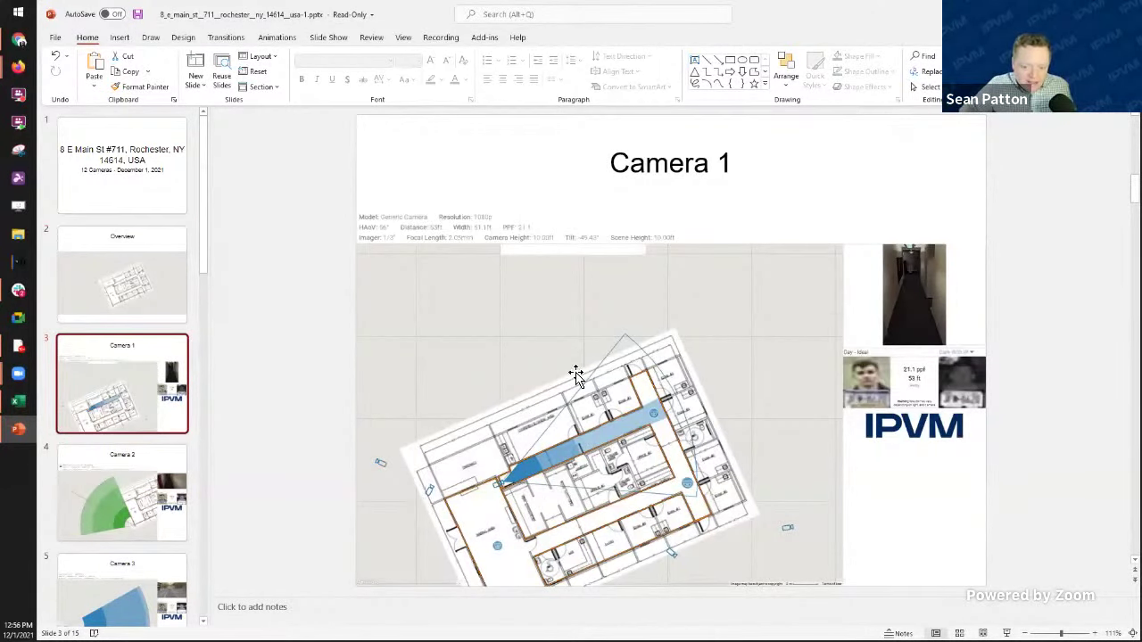
{"action": "left_click", "coordinate": [182, 526]}
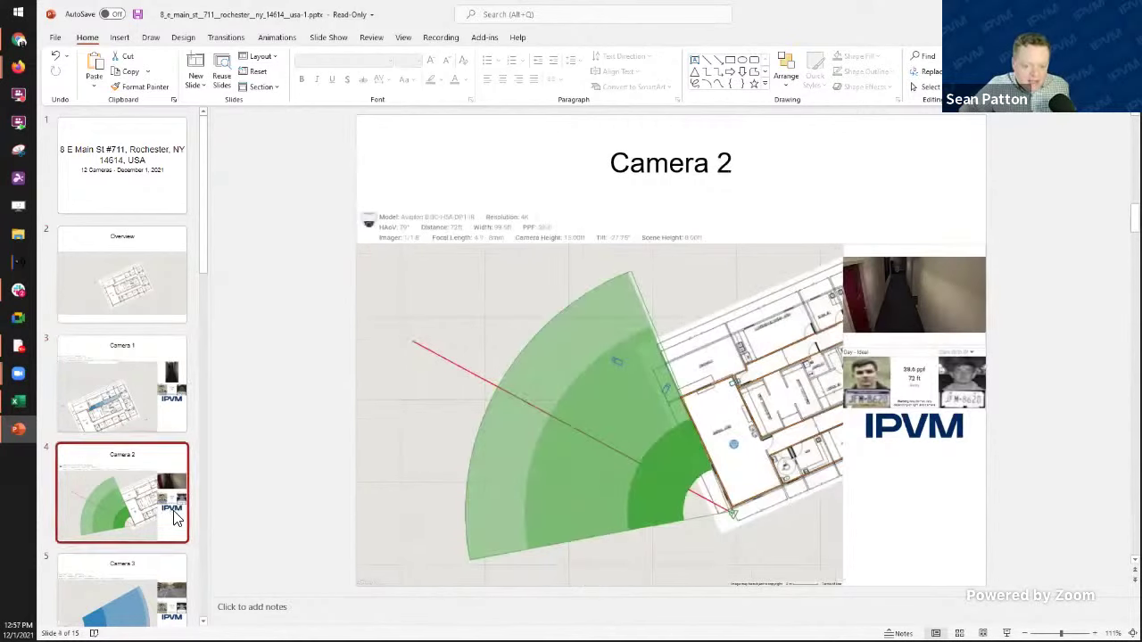
{"action": "scroll", "coordinate": [170, 541], "scroll_direction": "down", "scroll_amount": 1}
{"action": "left_click", "coordinate": [125, 542]}
{"action": "scroll", "coordinate": [127, 544], "scroll_direction": "down", "scroll_amount": 1}
{"action": "left_click", "coordinate": [116, 564]}
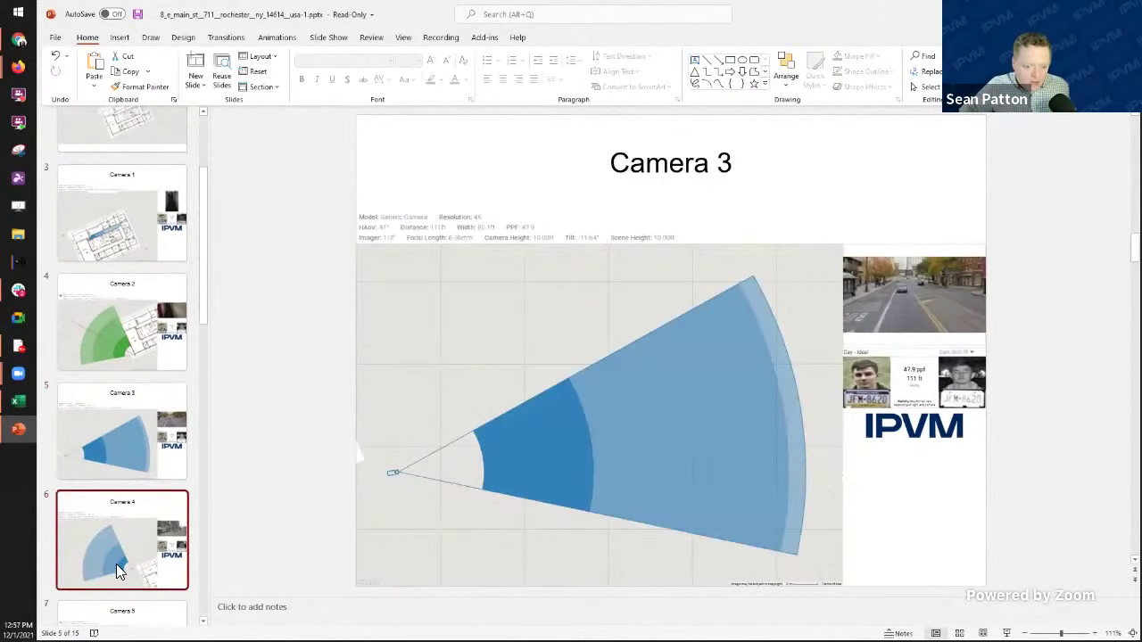
{"action": "scroll", "coordinate": [121, 569], "scroll_direction": "down", "scroll_amount": 1}
{"action": "scroll", "coordinate": [120, 564], "scroll_direction": "down", "scroll_amount": 1}
{"action": "left_click", "coordinate": [125, 526]}
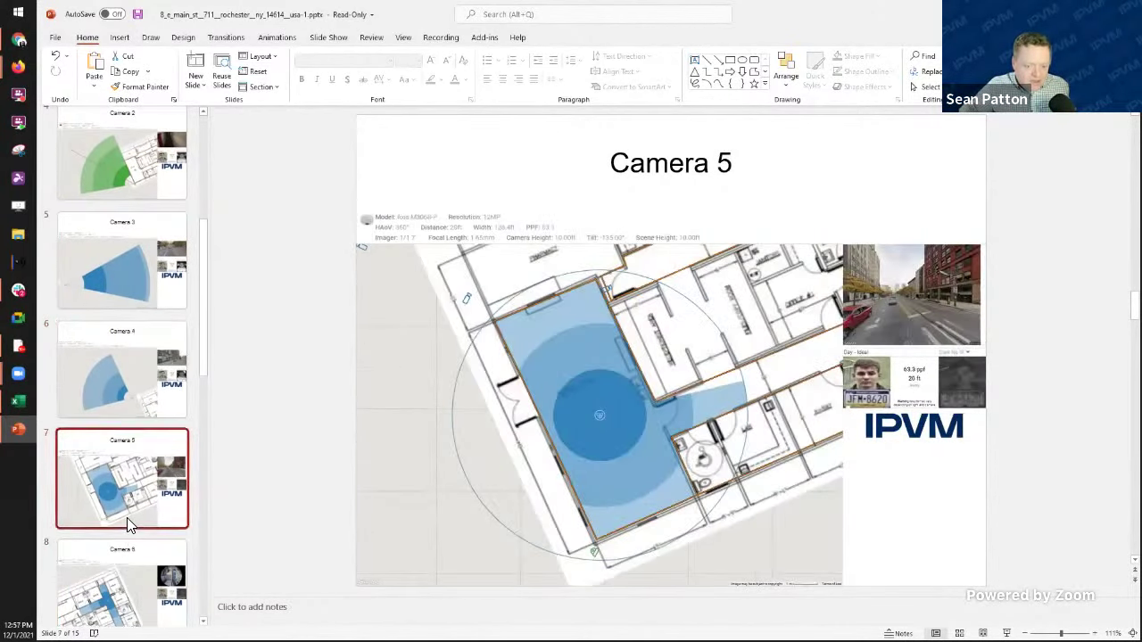
{"action": "scroll", "coordinate": [114, 525], "scroll_direction": "down", "scroll_amount": 1}
{"action": "left_click", "coordinate": [114, 525]}
Step: Review the Camera 7 slides for Imagers 1, 2, 3 and 4
{"action": "left_click", "coordinate": [107, 575]}
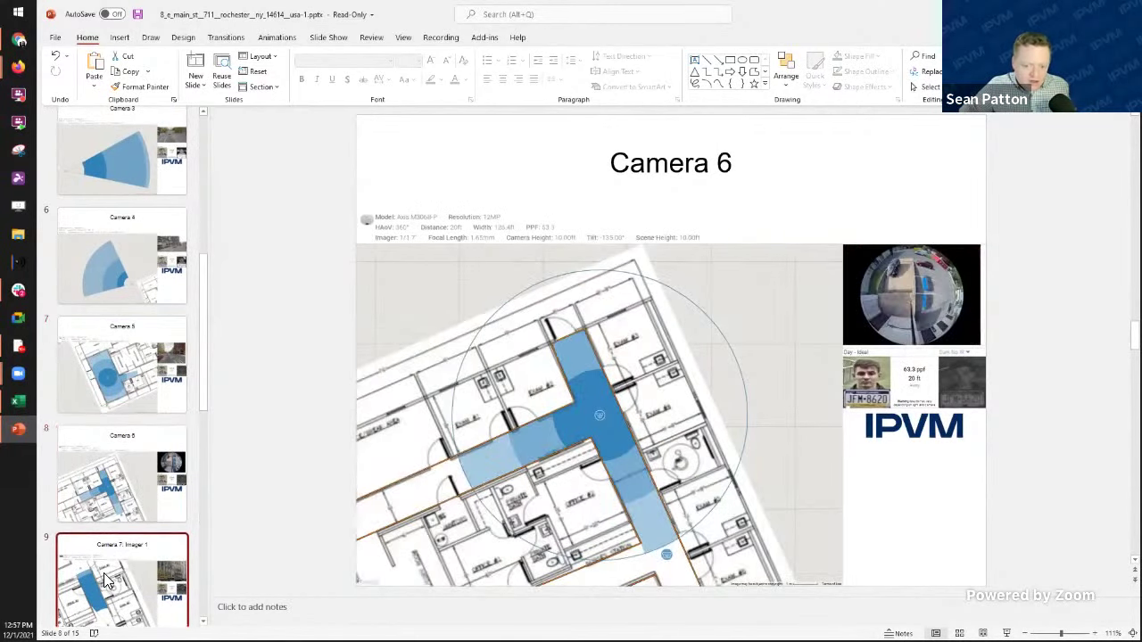
{"action": "scroll", "coordinate": [105, 580], "scroll_direction": "down", "scroll_amount": 1}
{"action": "scroll", "coordinate": [105, 580], "scroll_direction": "down", "scroll_amount": 1}
{"action": "left_click", "coordinate": [116, 482]}
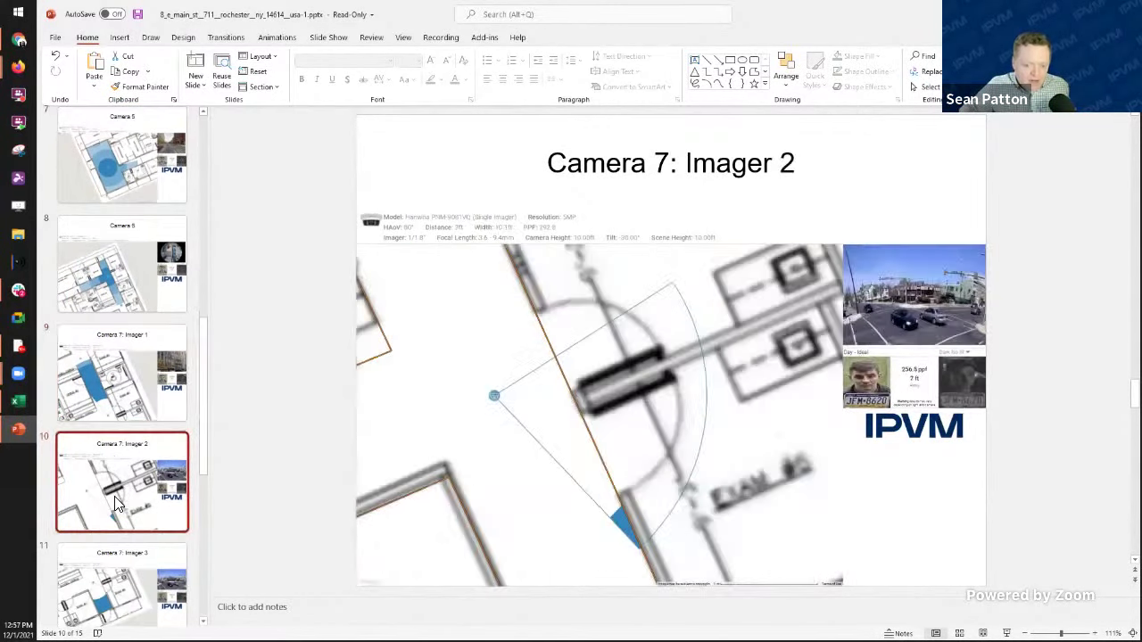
{"action": "scroll", "coordinate": [118, 508], "scroll_direction": "down", "scroll_amount": 2}
{"action": "scroll", "coordinate": [120, 510], "scroll_direction": "down", "scroll_amount": 1}
{"action": "left_click", "coordinate": [98, 411]}
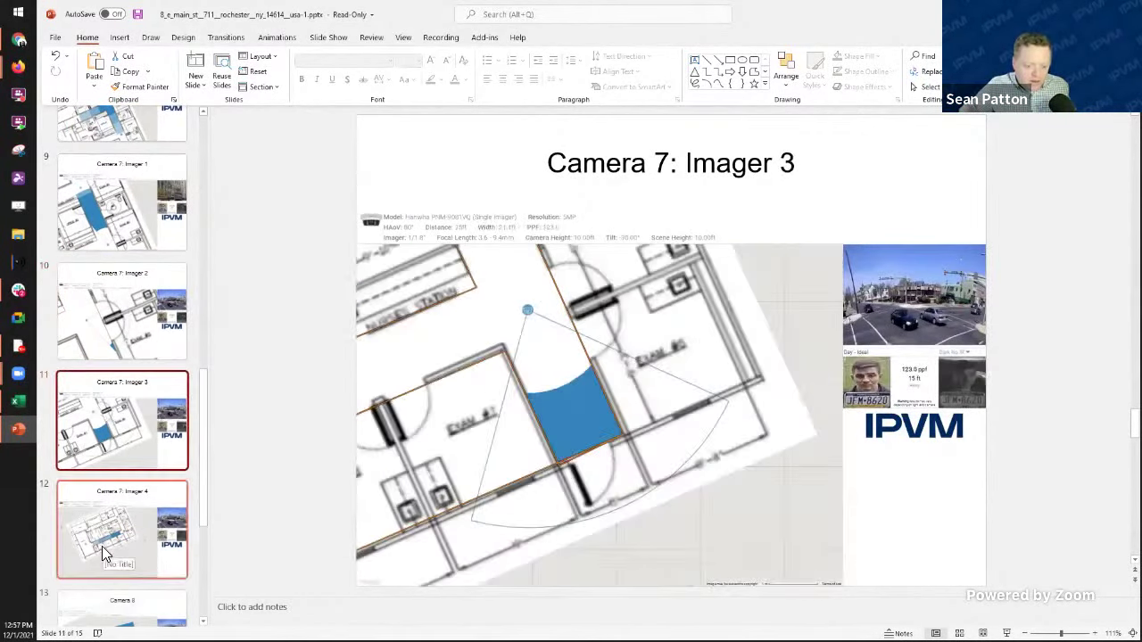
{"action": "left_click", "coordinate": [103, 553]}
Step: Review the Camera 8 and Camera 9 slides
{"action": "scroll", "coordinate": [98, 513], "scroll_direction": "down", "scroll_amount": 1}
{"action": "left_click", "coordinate": [98, 495]}
{"action": "scroll", "coordinate": [125, 529], "scroll_direction": "down", "scroll_amount": 1}
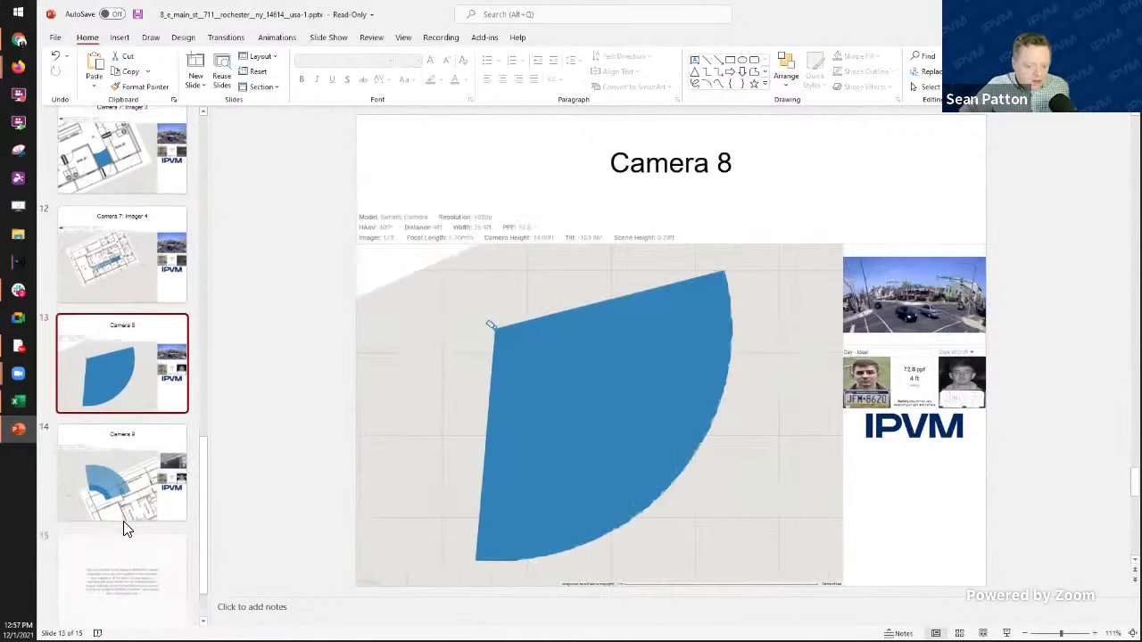
{"action": "scroll", "coordinate": [125, 529], "scroll_direction": "down", "scroll_amount": 1}
{"action": "left_click", "coordinate": [107, 460]}
{"action": "scroll", "coordinate": [107, 460], "scroll_direction": "up", "scroll_amount": 7}
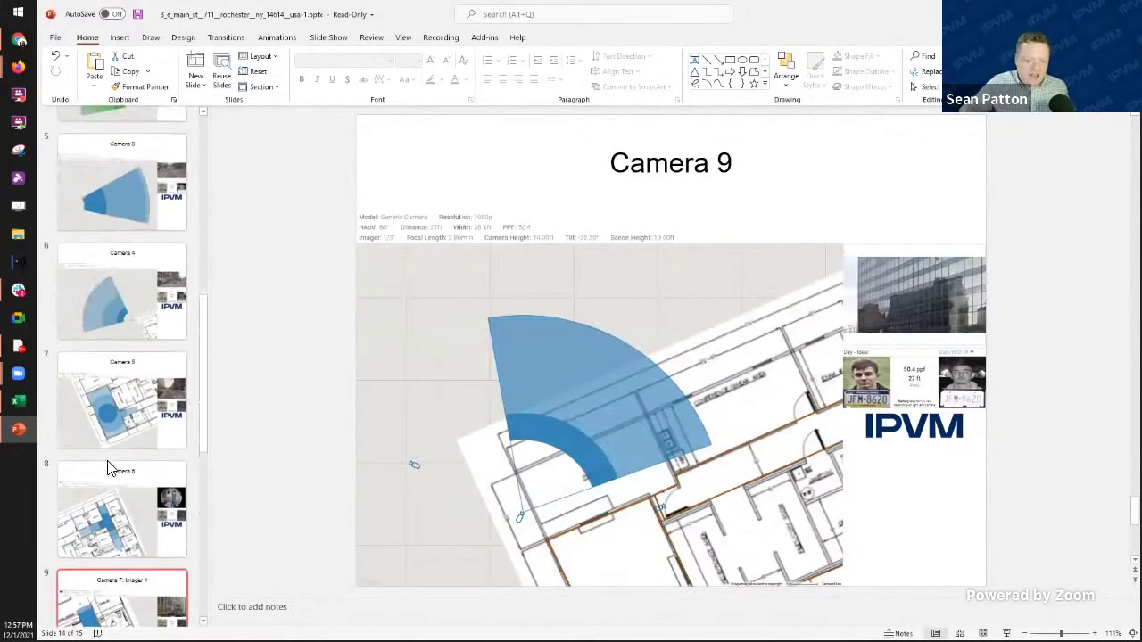
{"action": "scroll", "coordinate": [108, 464], "scroll_direction": "up", "scroll_amount": 5}
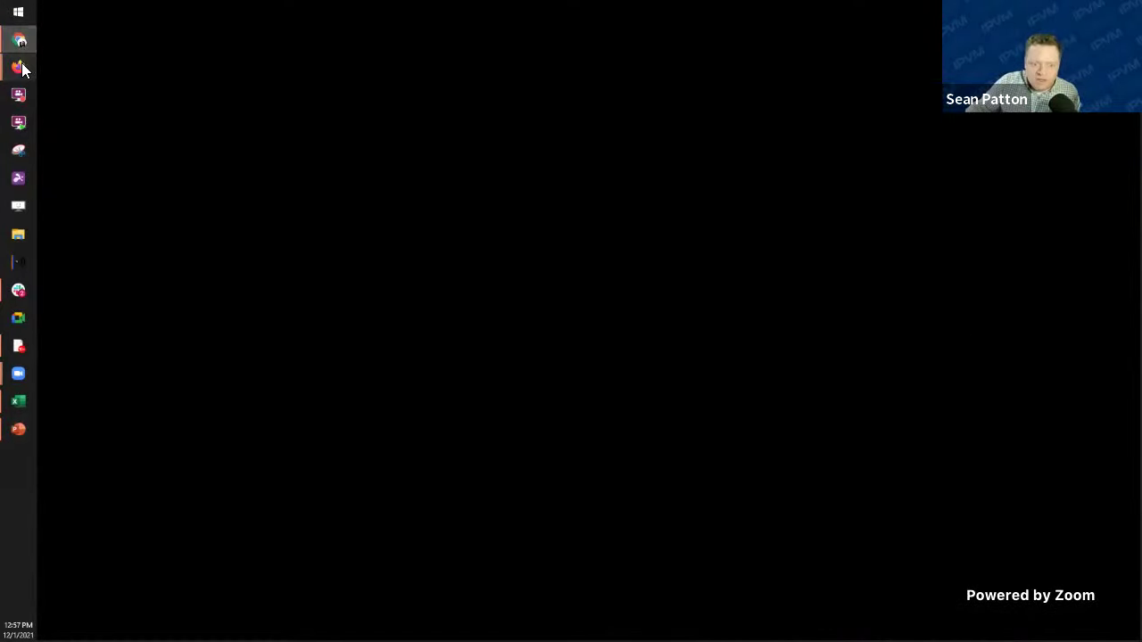
{"action": "mouse_move", "coordinate": [21, 70]}
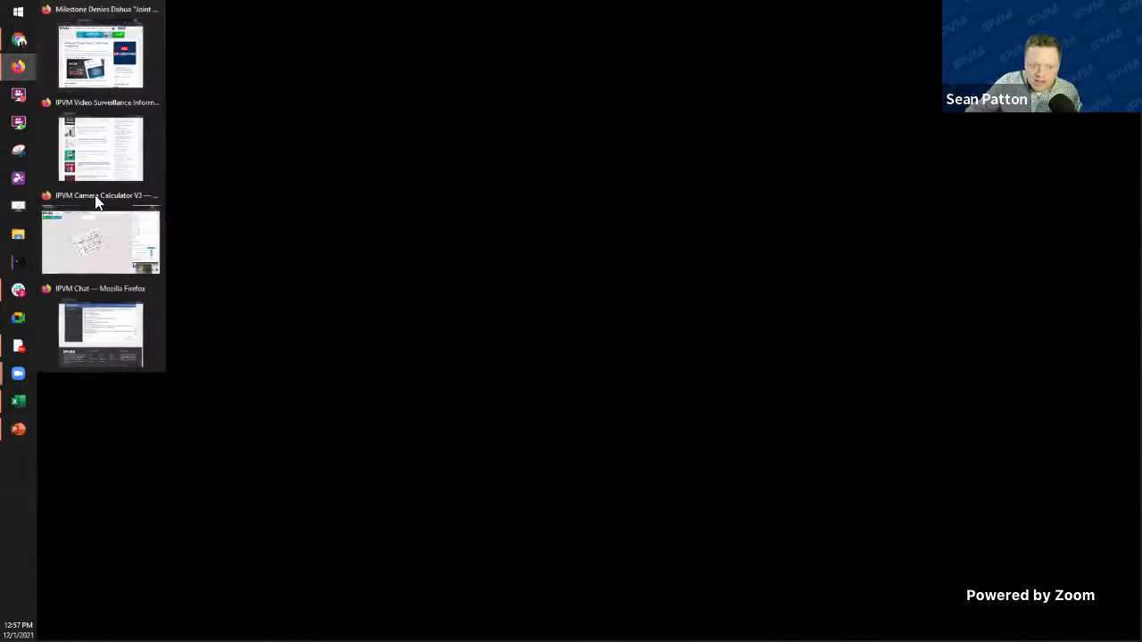
Step: Give Camera 5's simulated view the fisheye parking-lot scene and switch the map to Satellite
{"action": "left_click", "coordinate": [98, 243]}
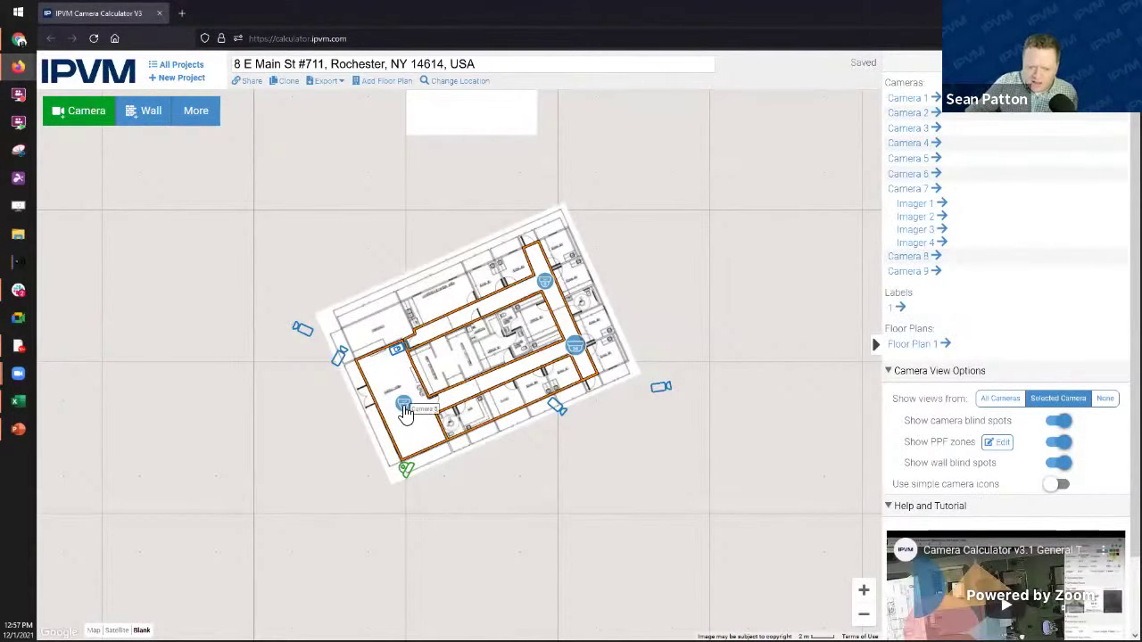
{"action": "left_click", "coordinate": [403, 406]}
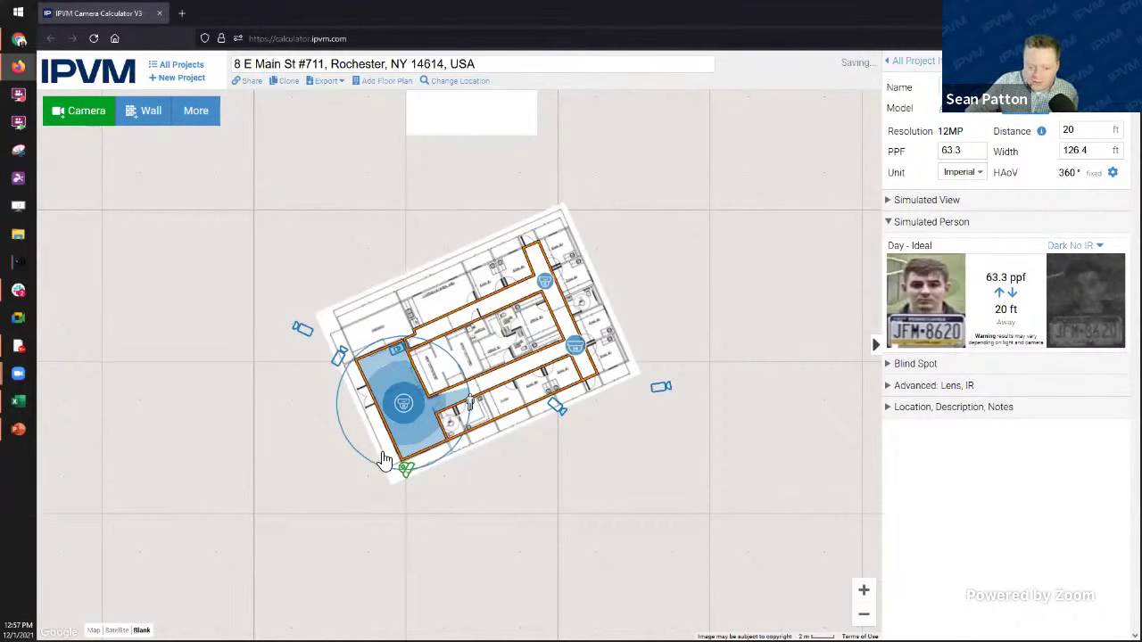
{"action": "mouse_move", "coordinate": [422, 450]}
{"action": "left_mouse_down"}
{"action": "mouse_move", "coordinate": [377, 474]}
{"action": "mouse_move", "coordinate": [357, 527]}
{"action": "mouse_move", "coordinate": [400, 467]}
{"action": "mouse_move", "coordinate": [408, 409]}
{"action": "left_mouse_up"}
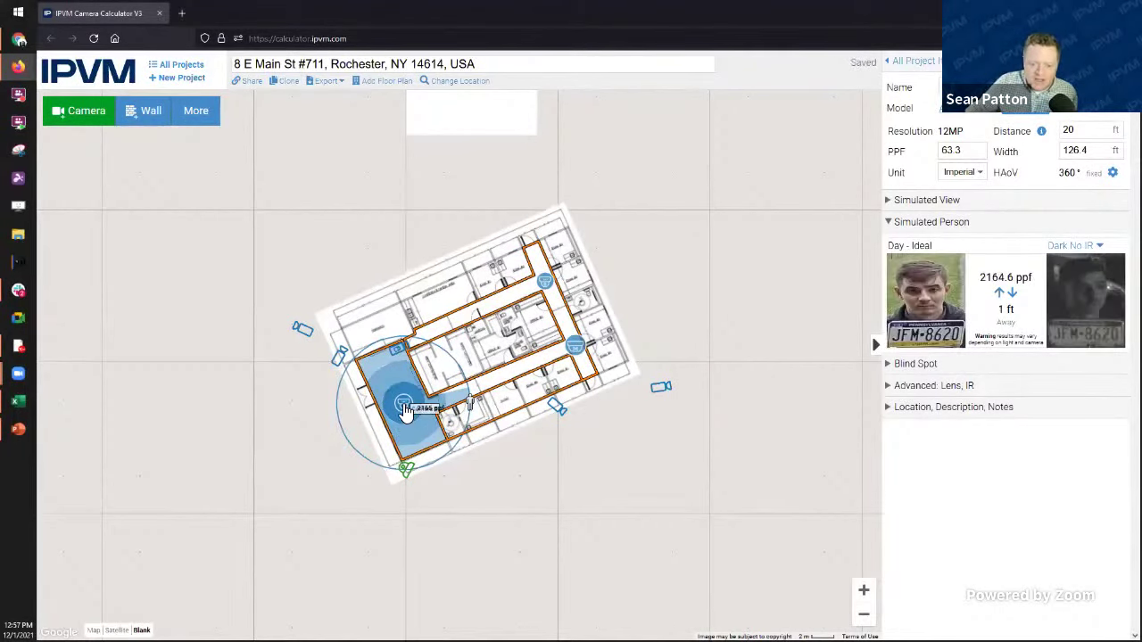
{"action": "left_click", "coordinate": [919, 200]}
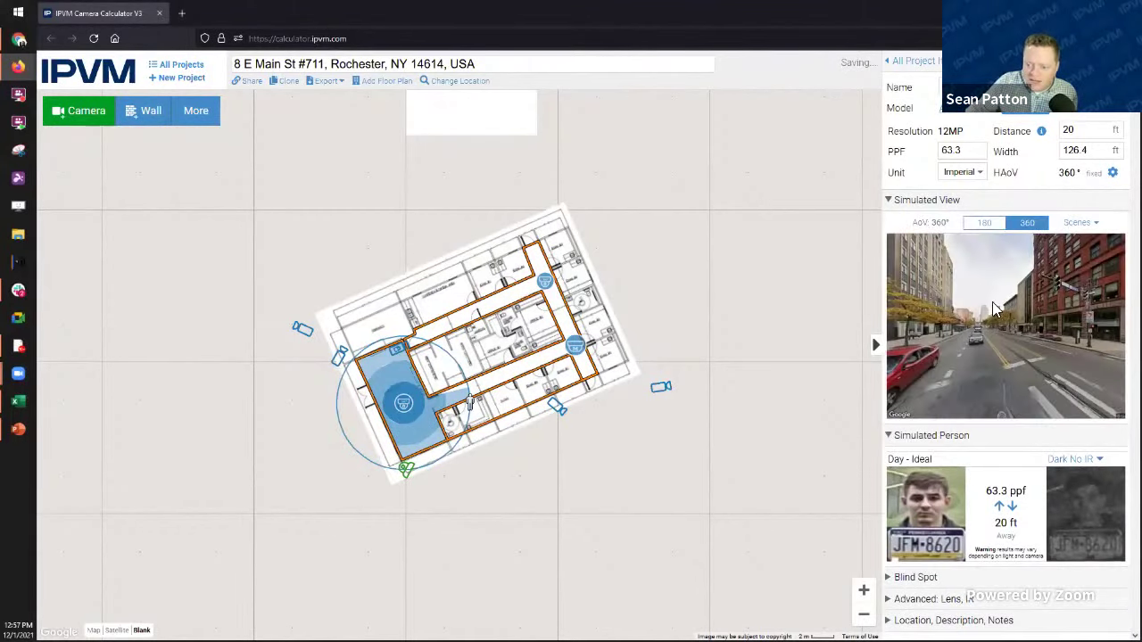
{"action": "left_click", "coordinate": [1081, 222]}
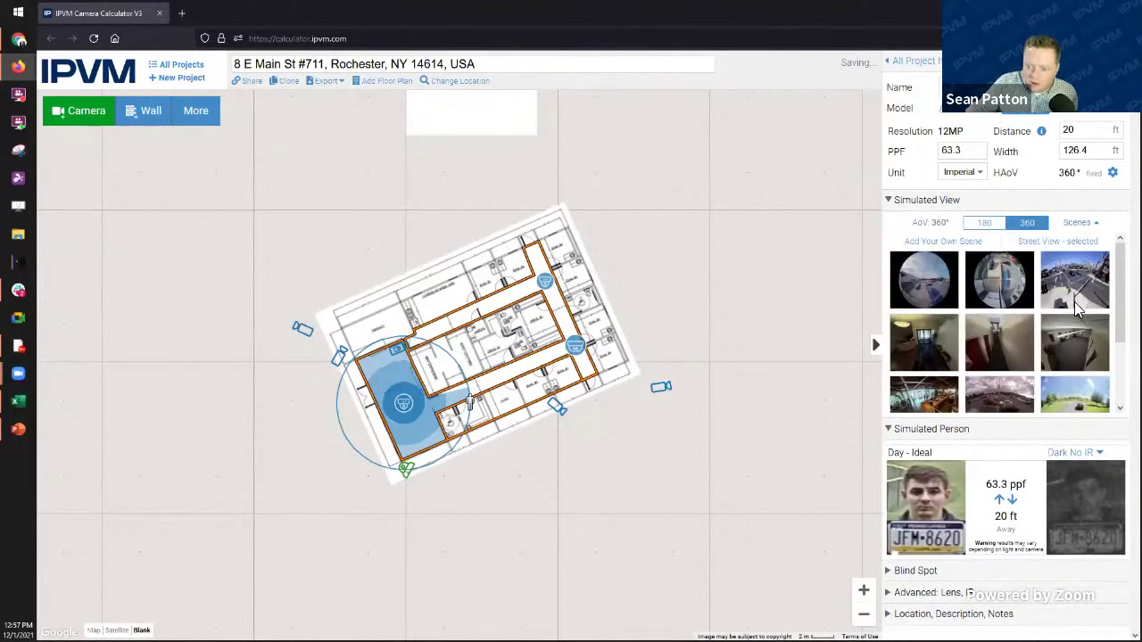
{"action": "left_click", "coordinate": [999, 283]}
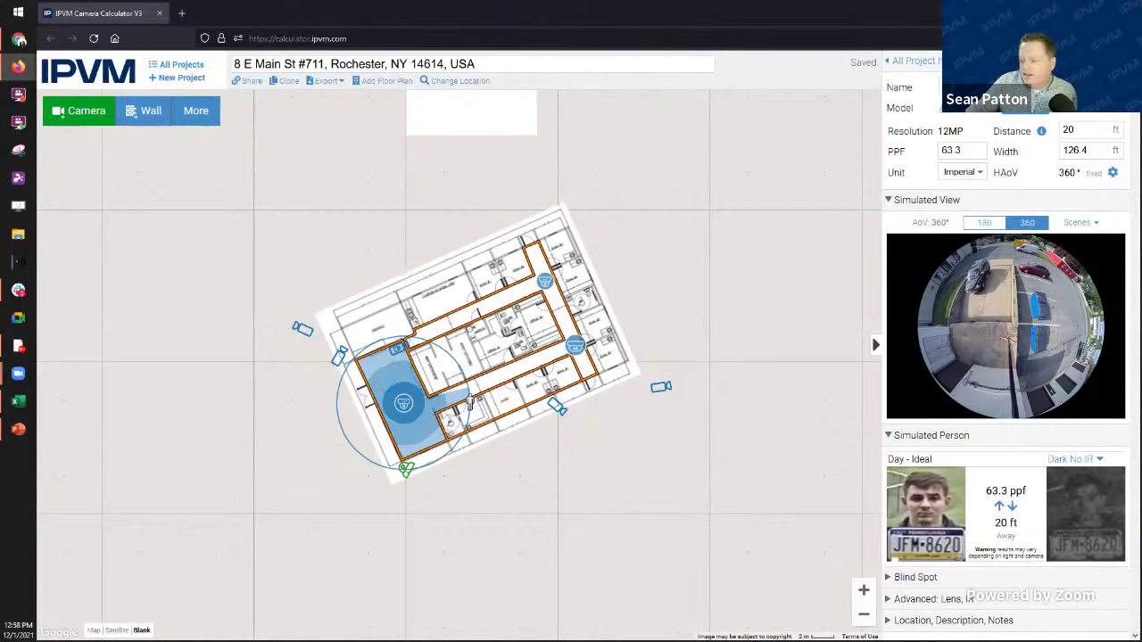
{"action": "left_click", "coordinate": [364, 370]}
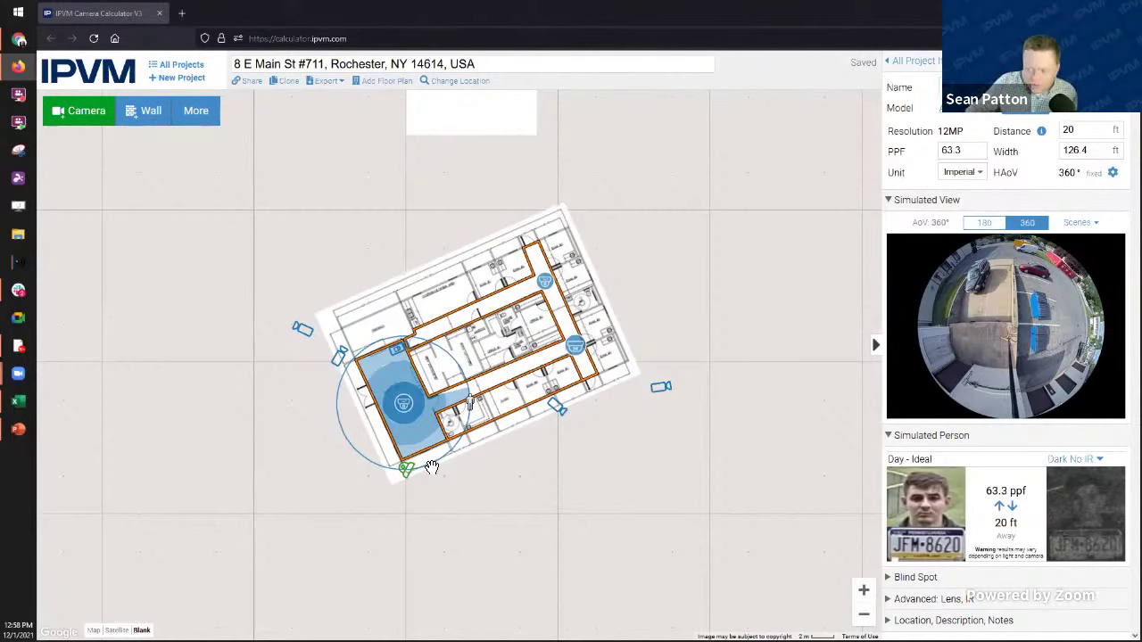
{"action": "left_click", "coordinate": [117, 630]}
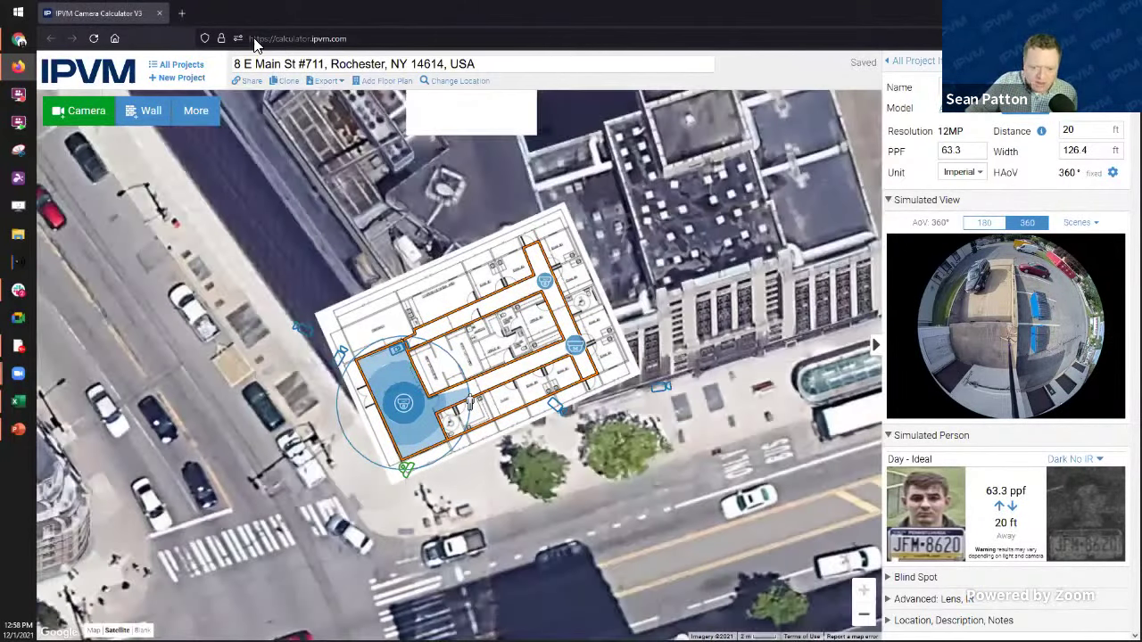
Step: Export the Rochester project as a PowerPoint .pptx and open it in PowerPoint
{"action": "left_click", "coordinate": [327, 81]}
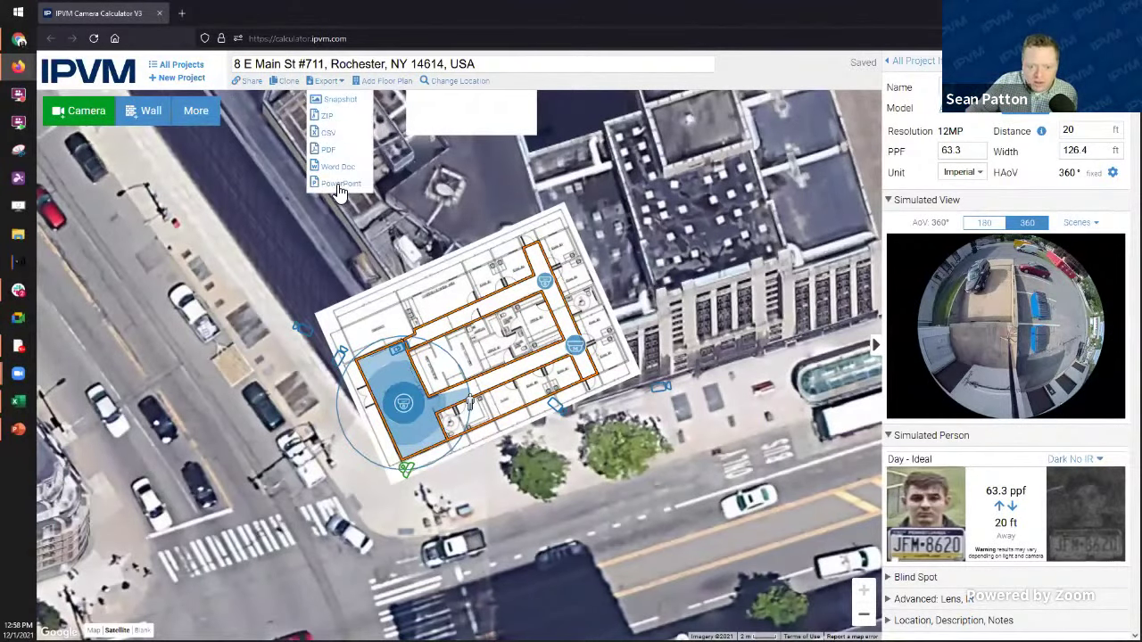
{"action": "left_click", "coordinate": [339, 184]}
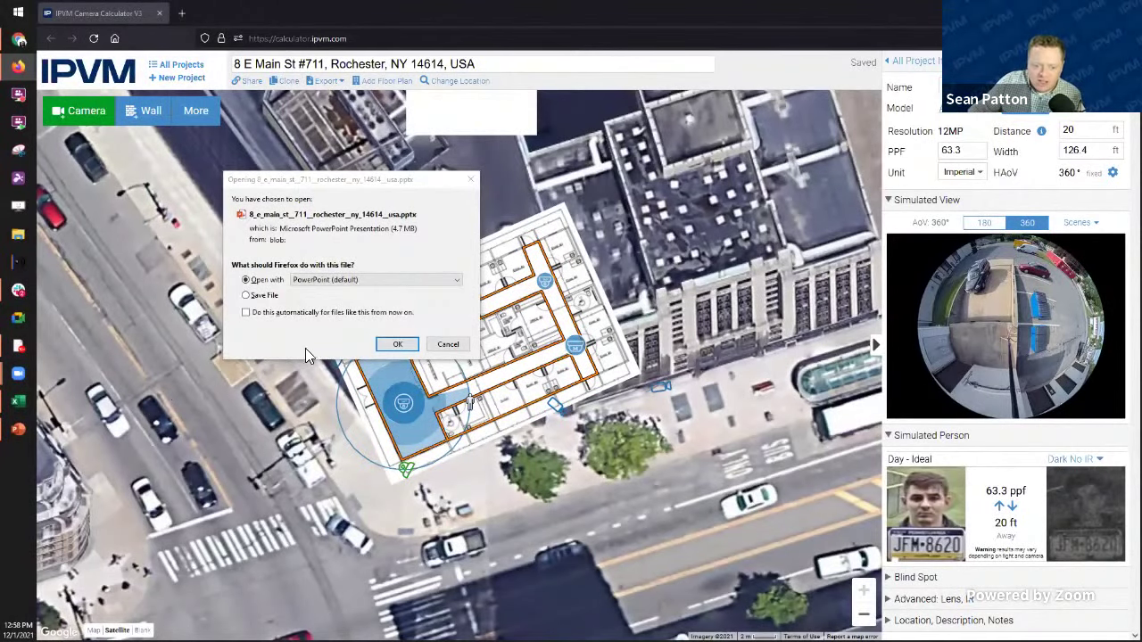
{"action": "left_click", "coordinate": [397, 344]}
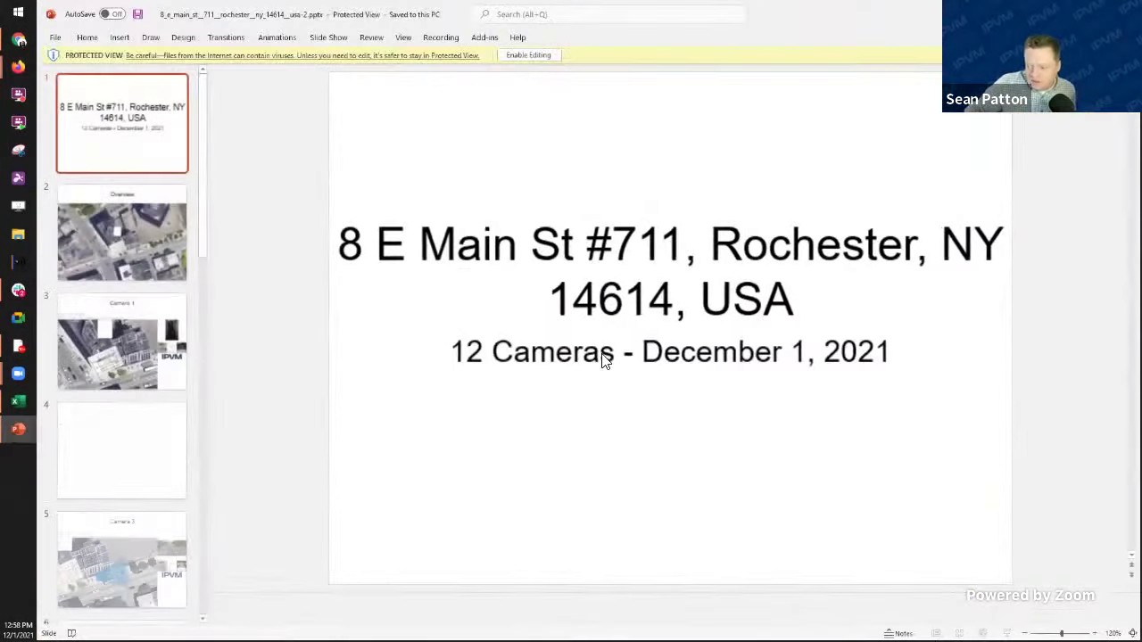
Step: Browse the Overview, Camera 3 and Camera 4 slides, enable editing, and return to the calculator
{"action": "left_click", "coordinate": [106, 352]}
{"action": "key", "text": "Up"}
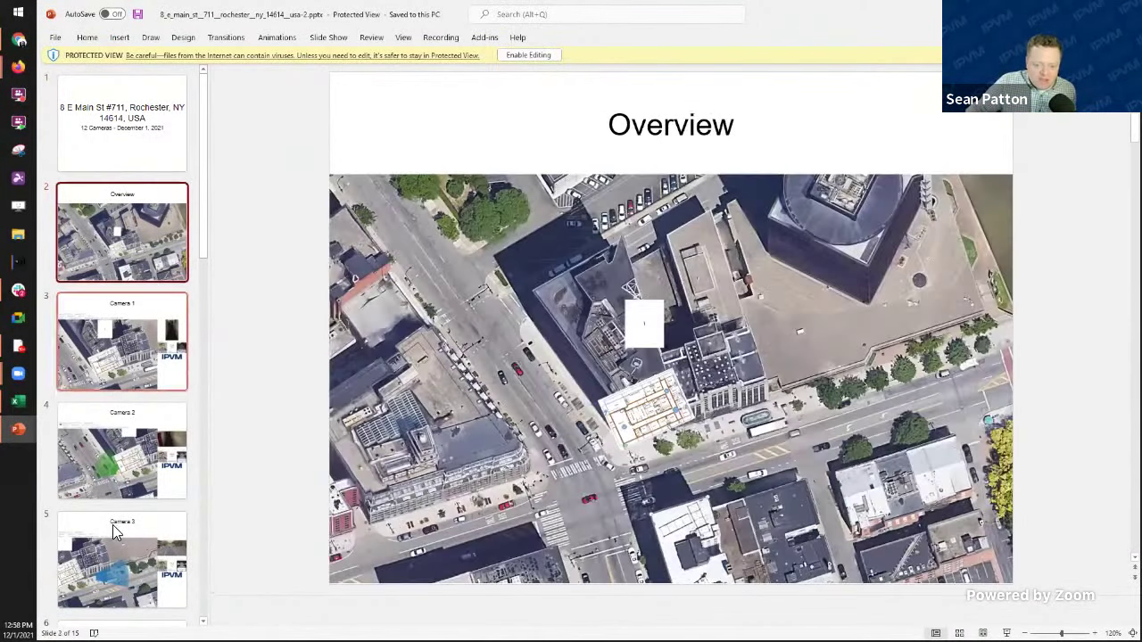
{"action": "key", "text": "Down"}
{"action": "key", "text": "Down"}
{"action": "key", "text": "Down"}
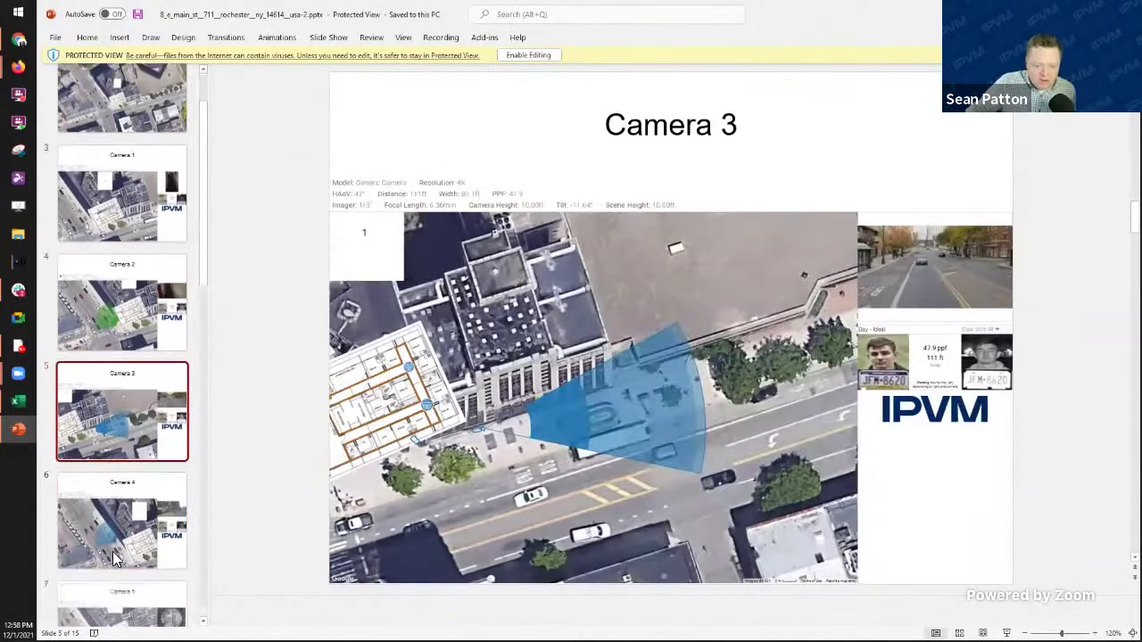
{"action": "left_click", "coordinate": [114, 557]}
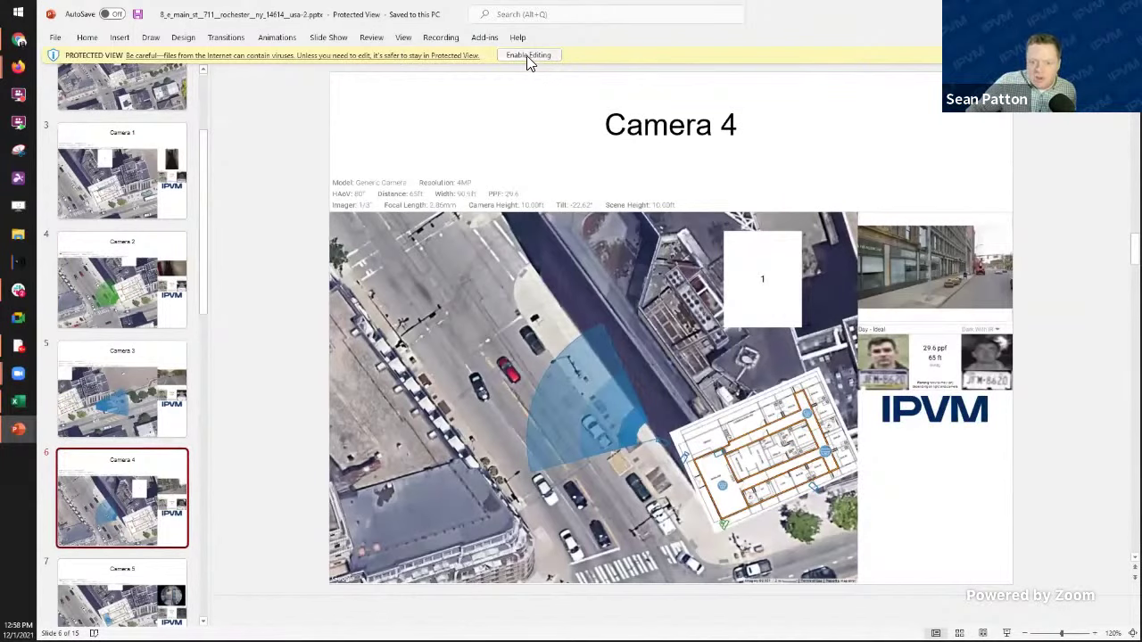
{"action": "left_click", "coordinate": [527, 56]}
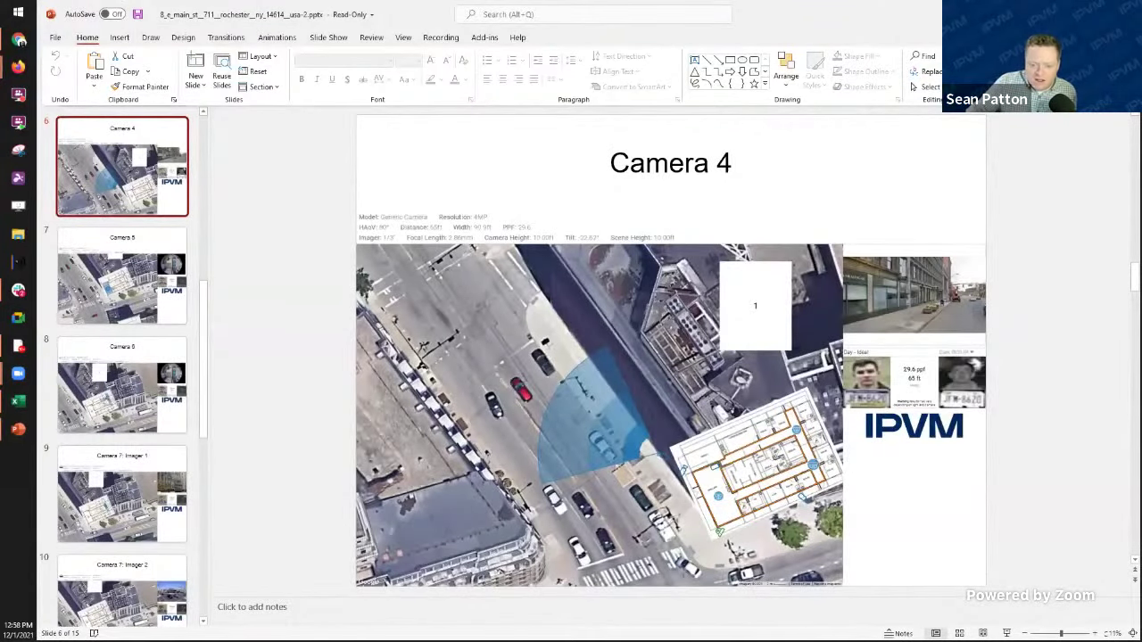
{"action": "left_click", "coordinate": [18, 66]}
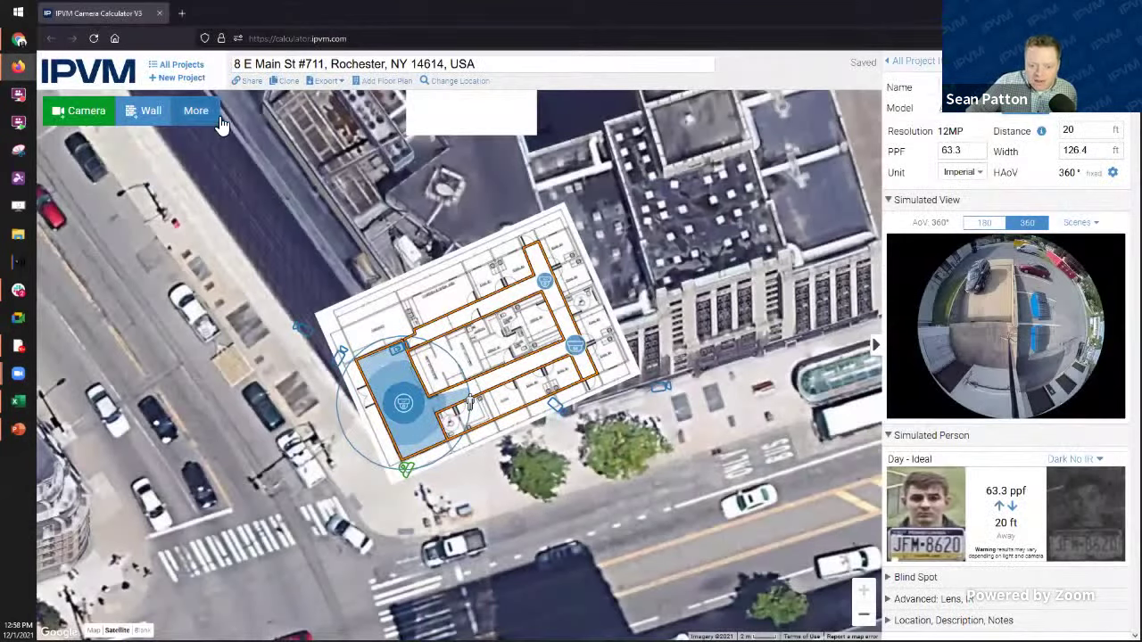
Step: Add a text label from More > Label and place it above the floor plan
{"action": "left_click", "coordinate": [193, 111]}
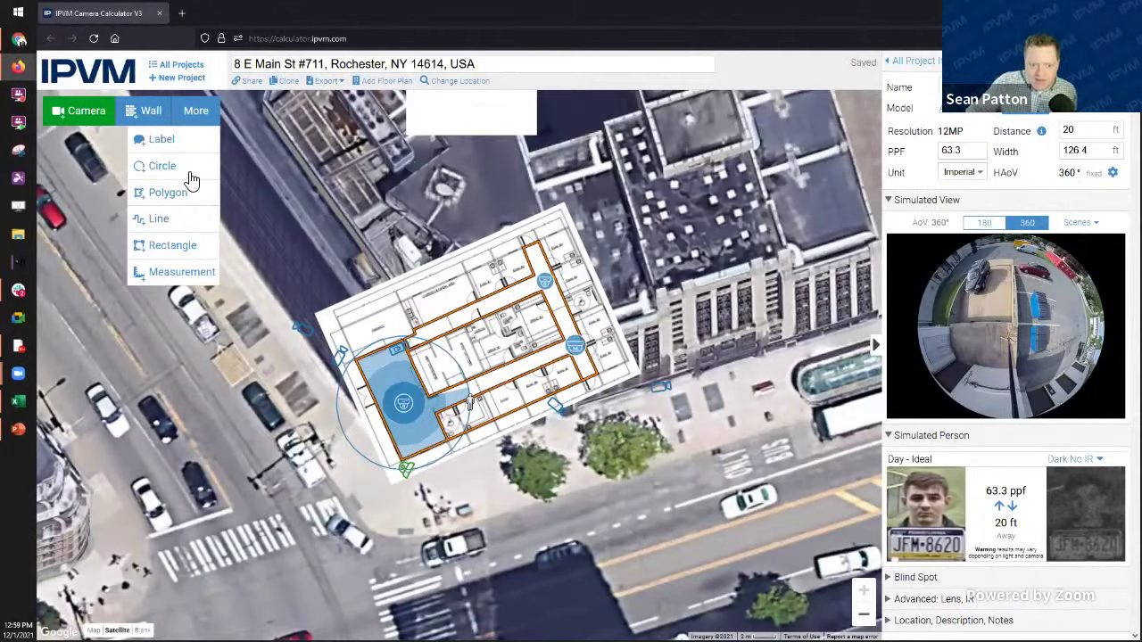
{"action": "left_click", "coordinate": [213, 145]}
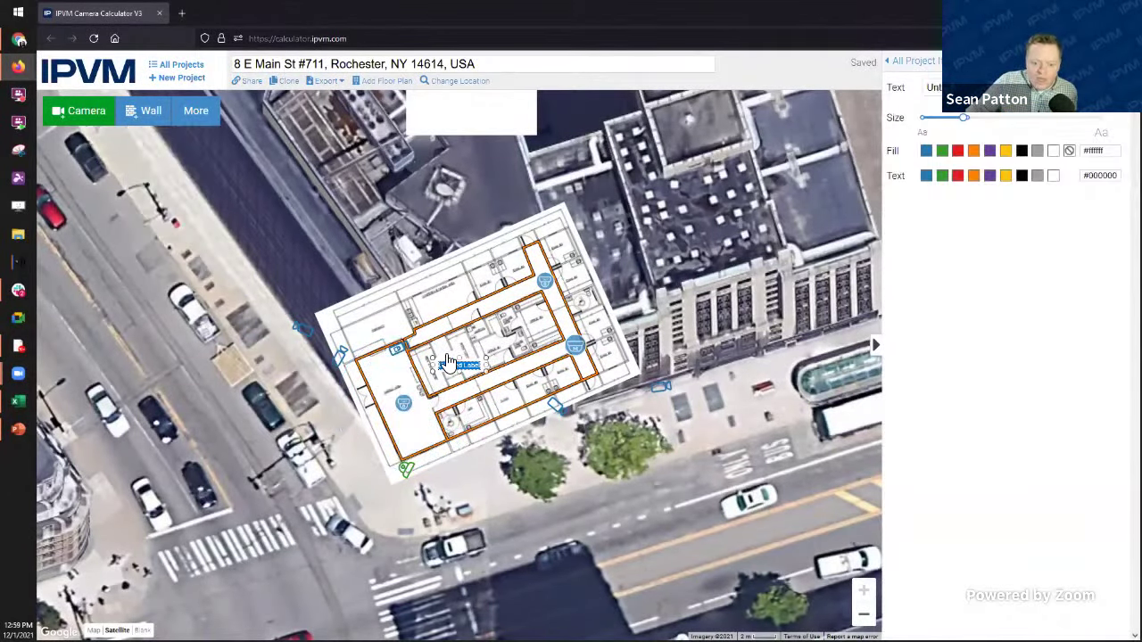
{"action": "left_click_drag", "start_coordinate": [453, 366], "coordinate": [432, 321]}
{"action": "left_click_drag", "start_coordinate": [399, 210], "coordinate": [418, 224]}
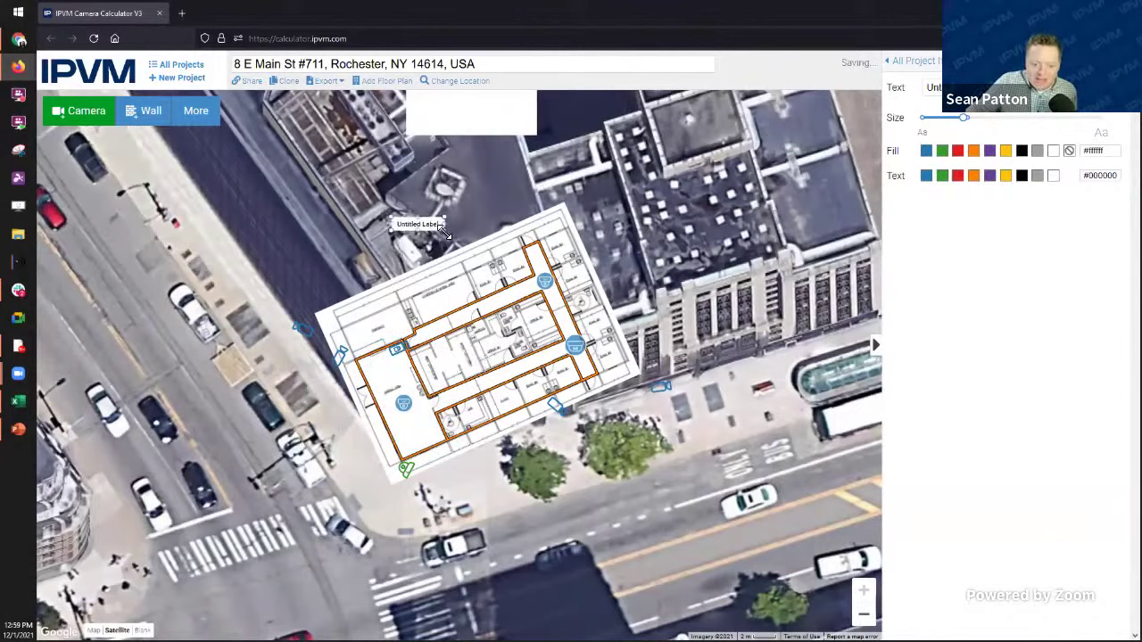
{"action": "left_click_drag", "start_coordinate": [504, 267], "coordinate": [430, 196]}
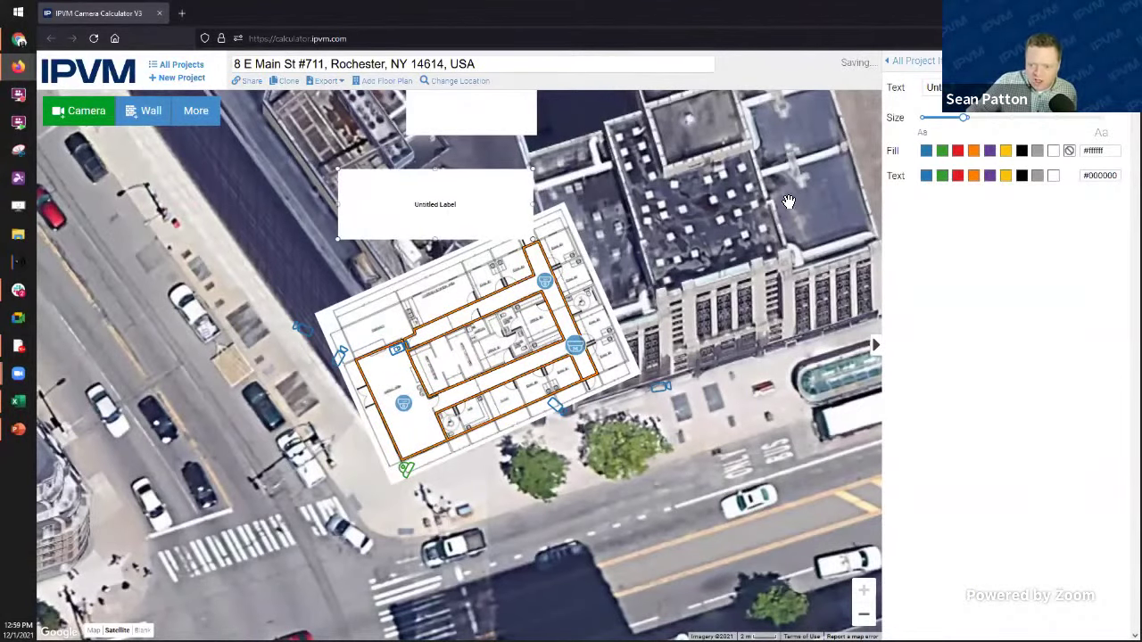
Step: Replace the label text with the contact's name and e-mail, and enlarge its size
{"action": "triple_click", "coordinate": [930, 90]}
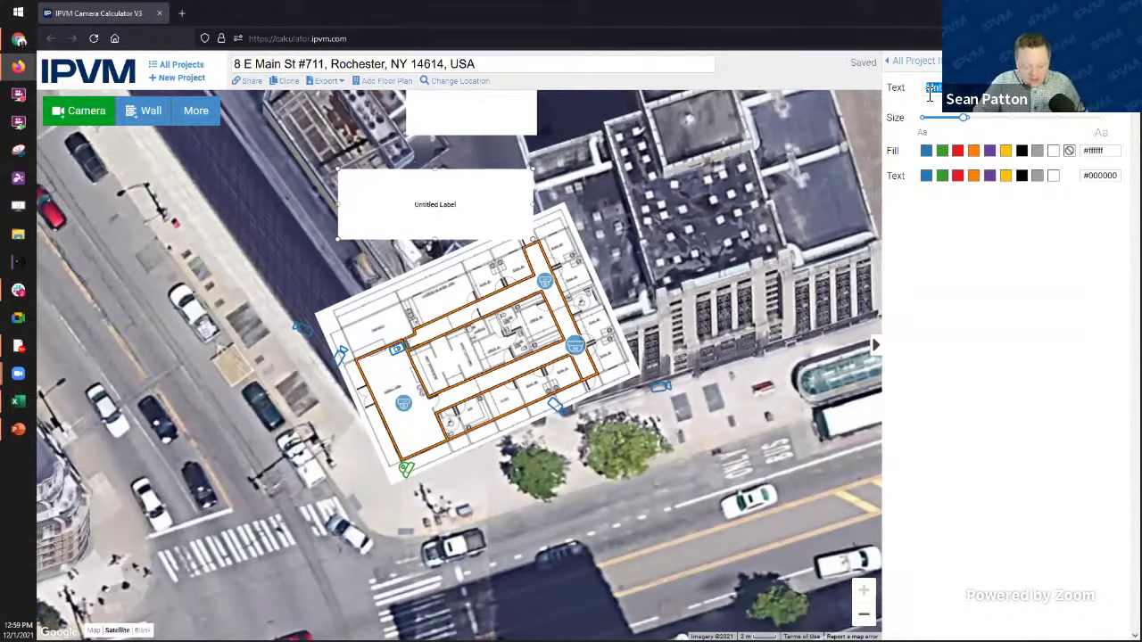
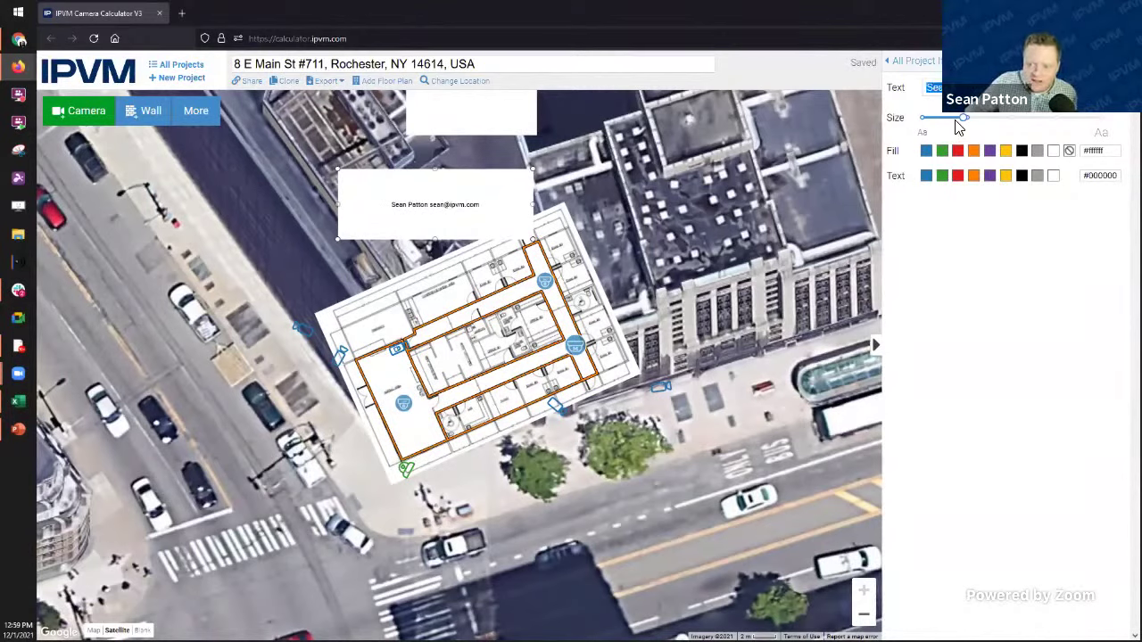
{"action": "left_click_drag", "start_coordinate": [969, 119], "coordinate": [1057, 122]}
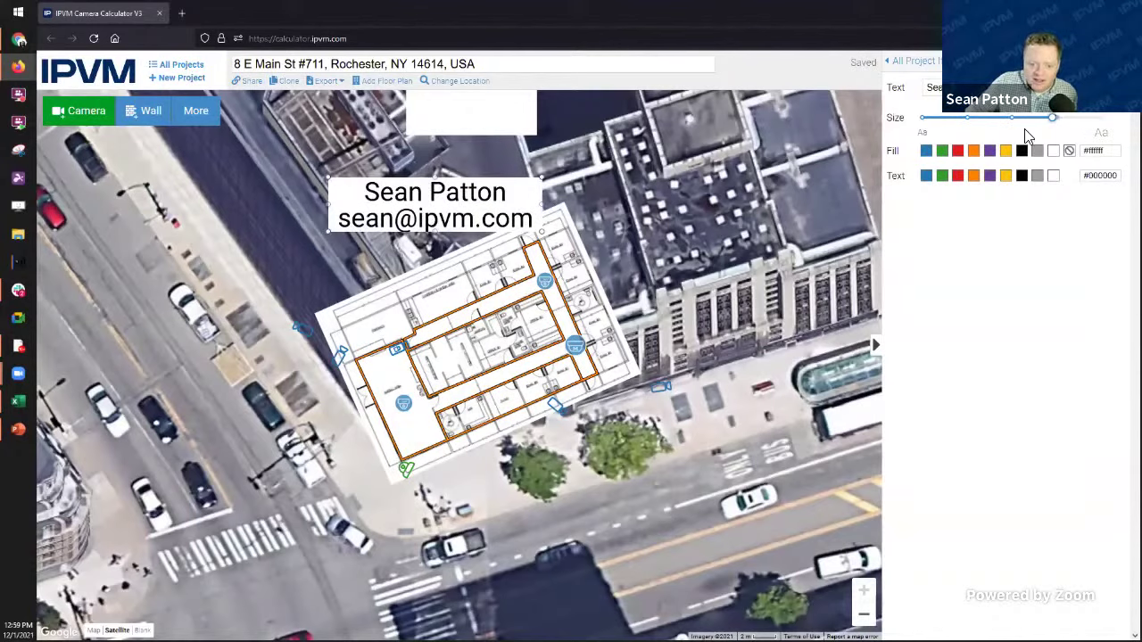
Step: Nudge the contact label slightly to the left
{"action": "left_click", "coordinate": [677, 206]}
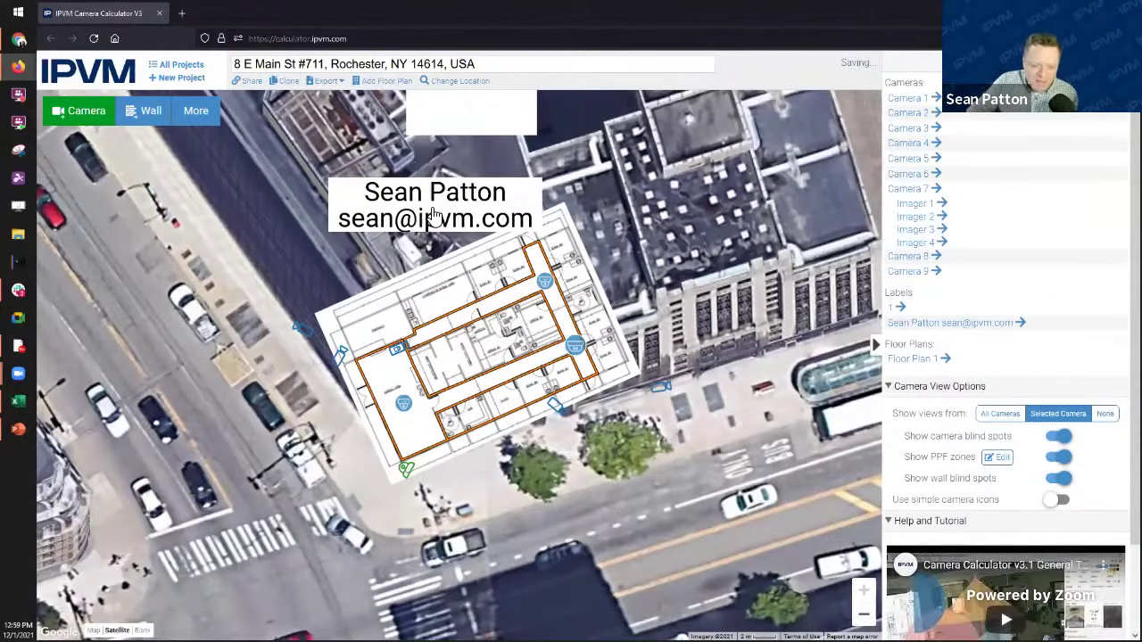
{"action": "left_click_drag", "start_coordinate": [434, 214], "coordinate": [413, 216]}
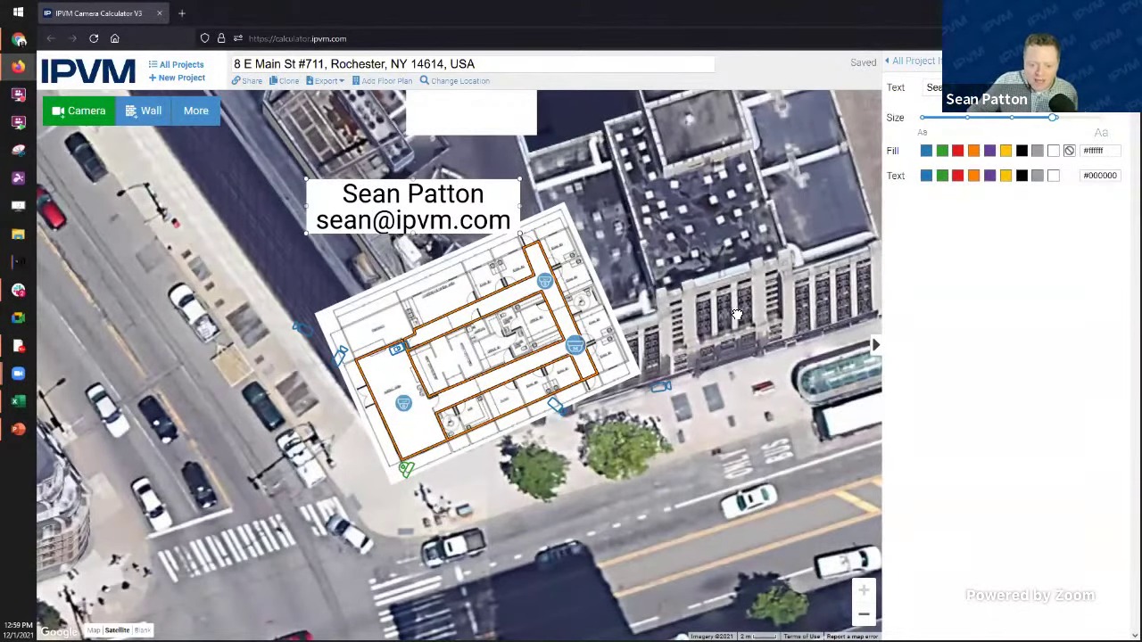
{"action": "left_click_drag", "start_coordinate": [736, 315], "coordinate": [755, 339]}
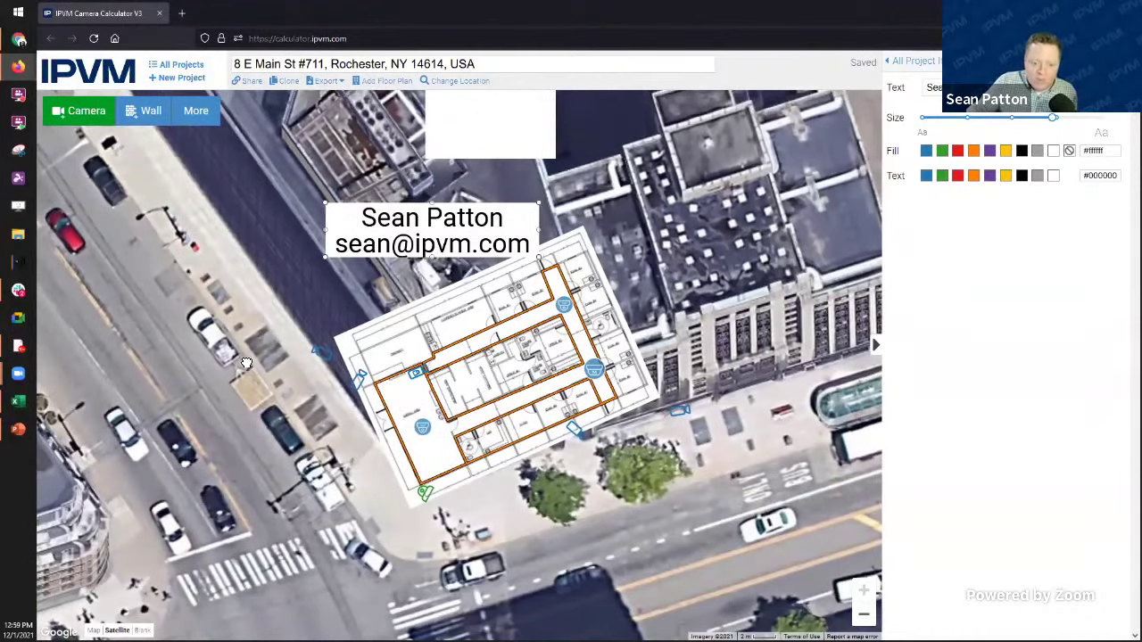
Step: Pan and zoom the satellite map to show the round-topped tower beside the floor plan
{"action": "scroll", "coordinate": [246, 363], "scroll_direction": "down", "scroll_amount": 2}
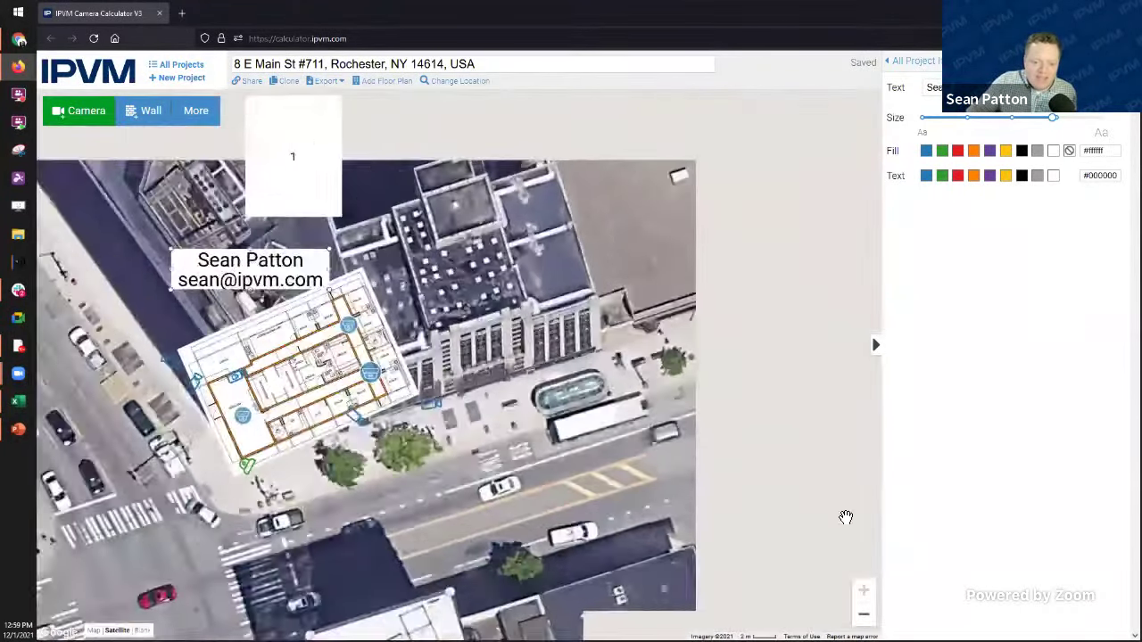
{"action": "scroll", "coordinate": [681, 254], "scroll_direction": "down", "scroll_amount": 2}
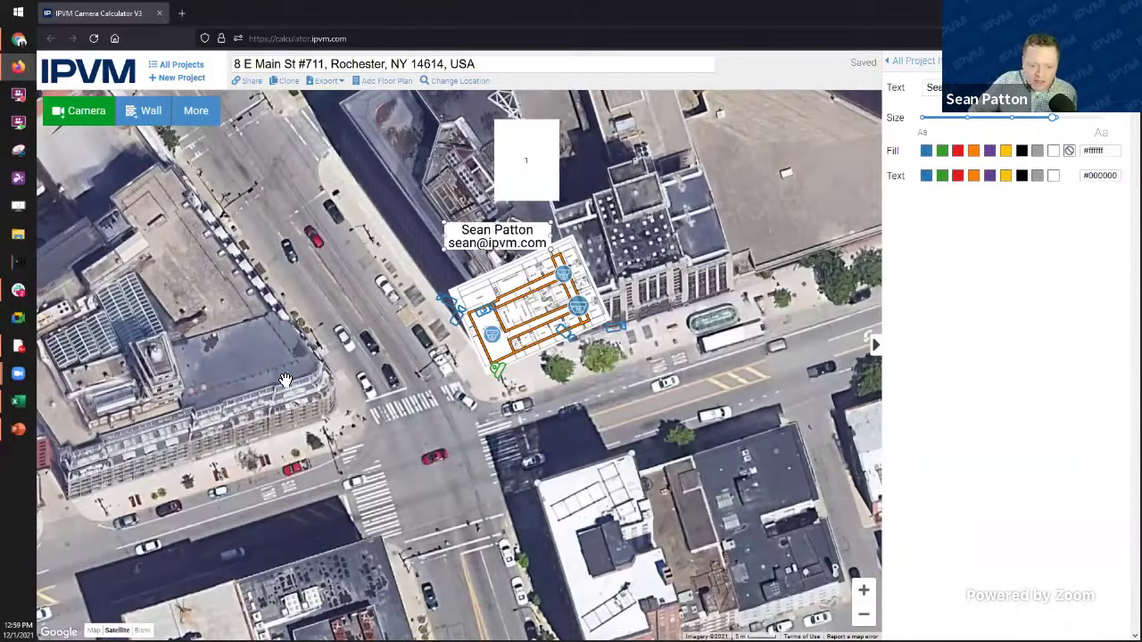
{"action": "scroll", "coordinate": [254, 468], "scroll_direction": "down", "scroll_amount": 1}
{"action": "scroll", "coordinate": [407, 453], "scroll_direction": "up", "scroll_amount": 1}
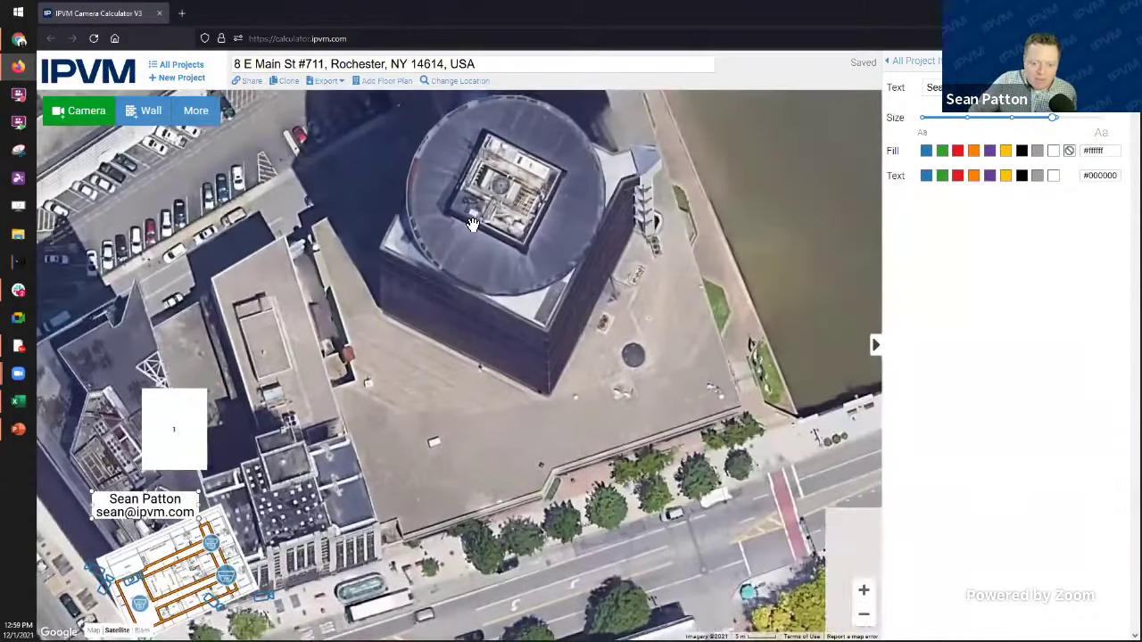
{"action": "scroll", "coordinate": [406, 453], "scroll_direction": "down", "scroll_amount": 1}
{"action": "scroll", "coordinate": [442, 292], "scroll_direction": "up", "scroll_amount": 1}
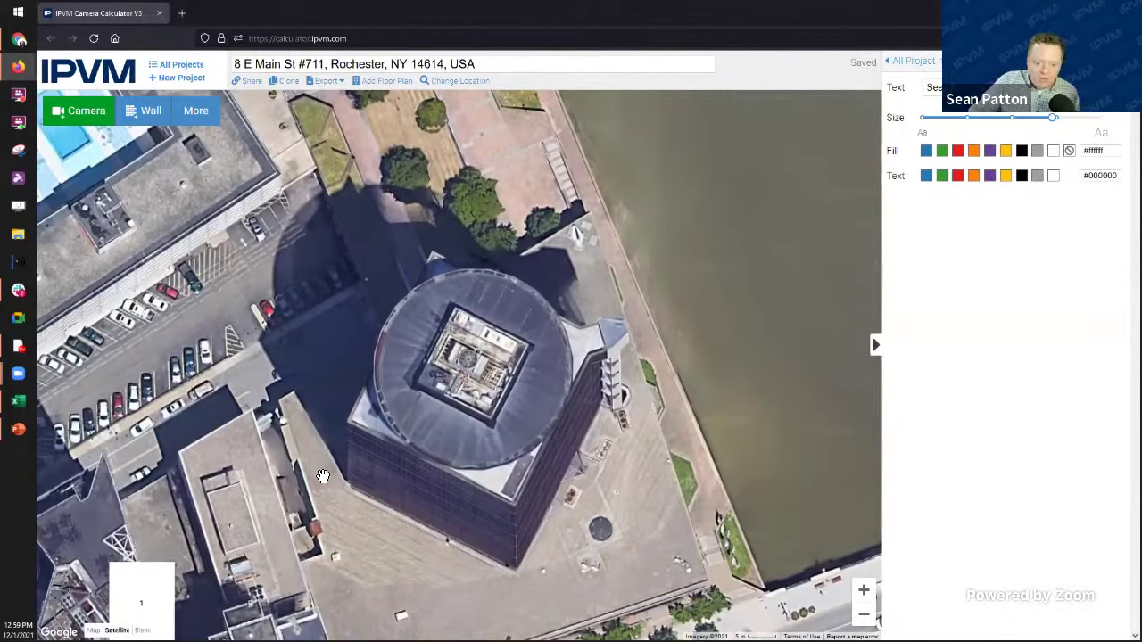
{"action": "left_click_drag", "start_coordinate": [438, 503], "coordinate": [465, 482]}
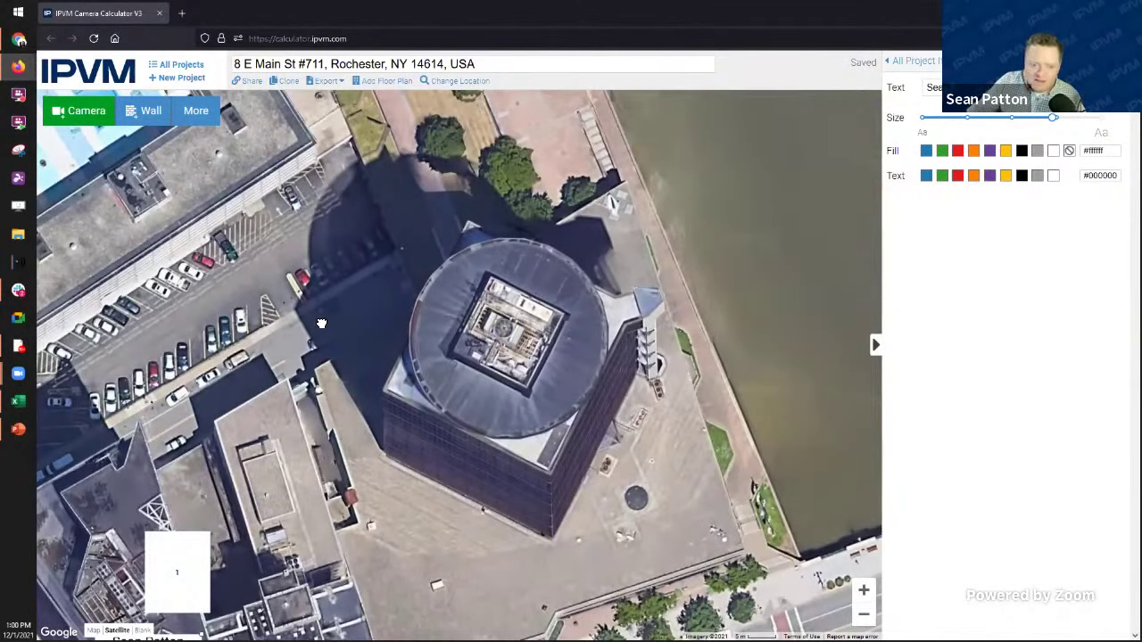
{"action": "left_click_drag", "start_coordinate": [322, 323], "coordinate": [406, 252]}
{"action": "left_click_drag", "start_coordinate": [325, 370], "coordinate": [404, 276]}
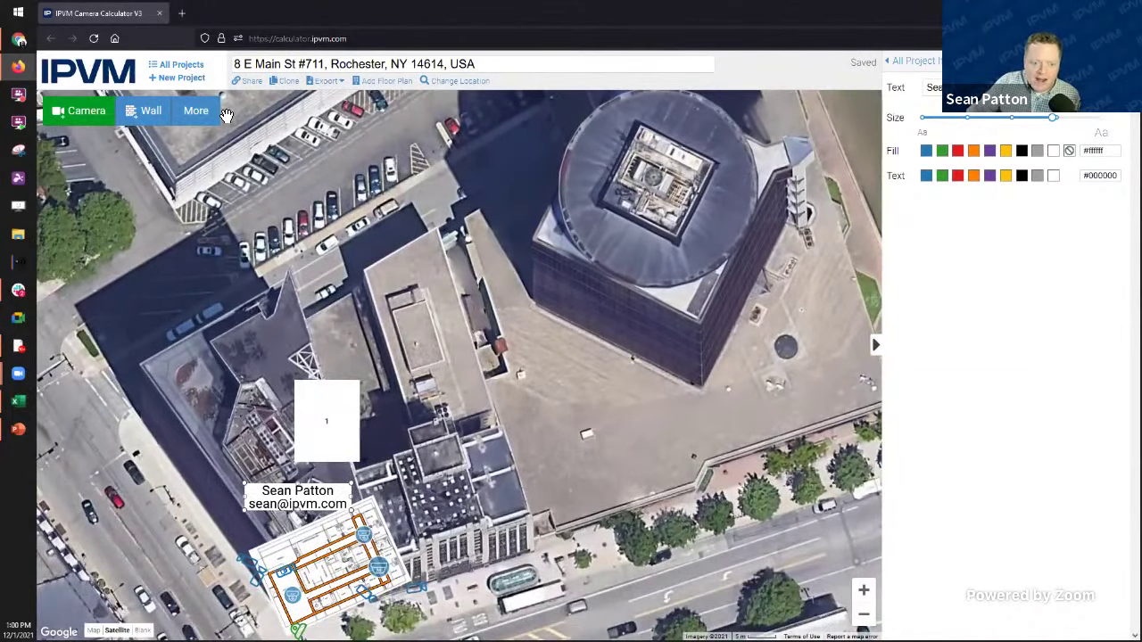
Step: Draw a circle on the flat rooftop east of the Rochester floor plan
{"action": "left_click", "coordinate": [196, 111]}
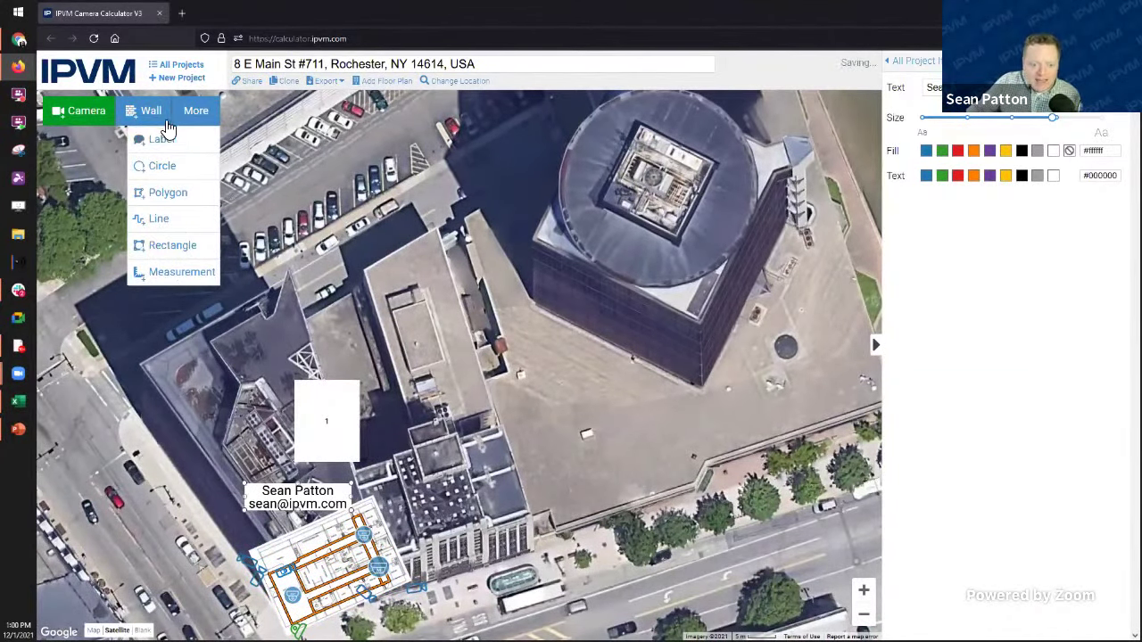
{"action": "left_click", "coordinate": [176, 245]}
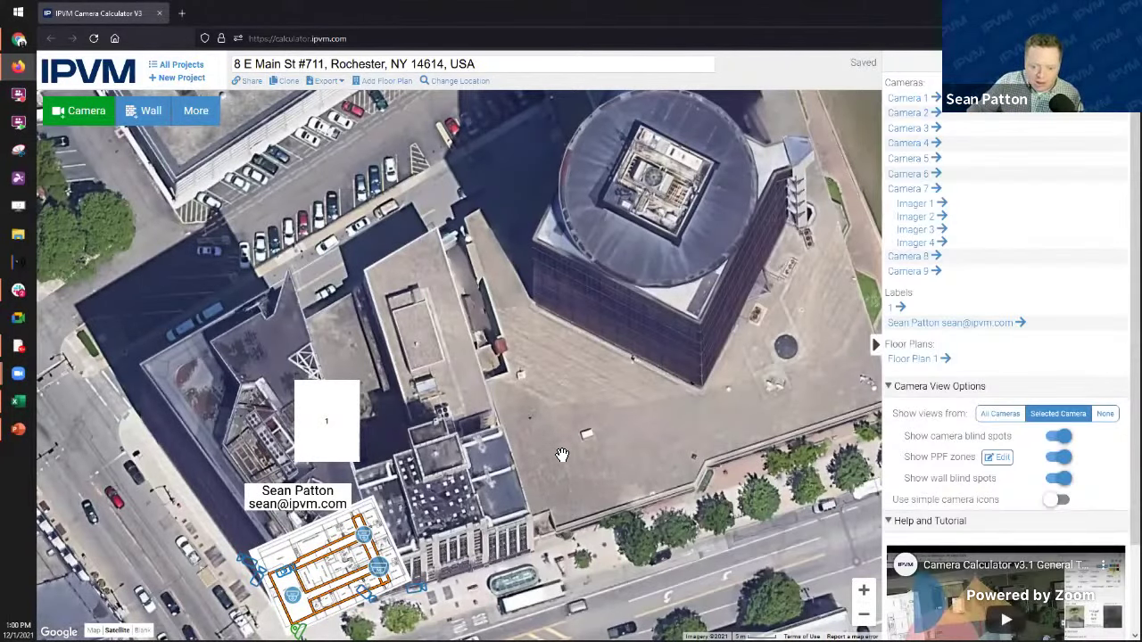
{"action": "scroll", "coordinate": [486, 428], "scroll_direction": "up", "scroll_amount": 2}
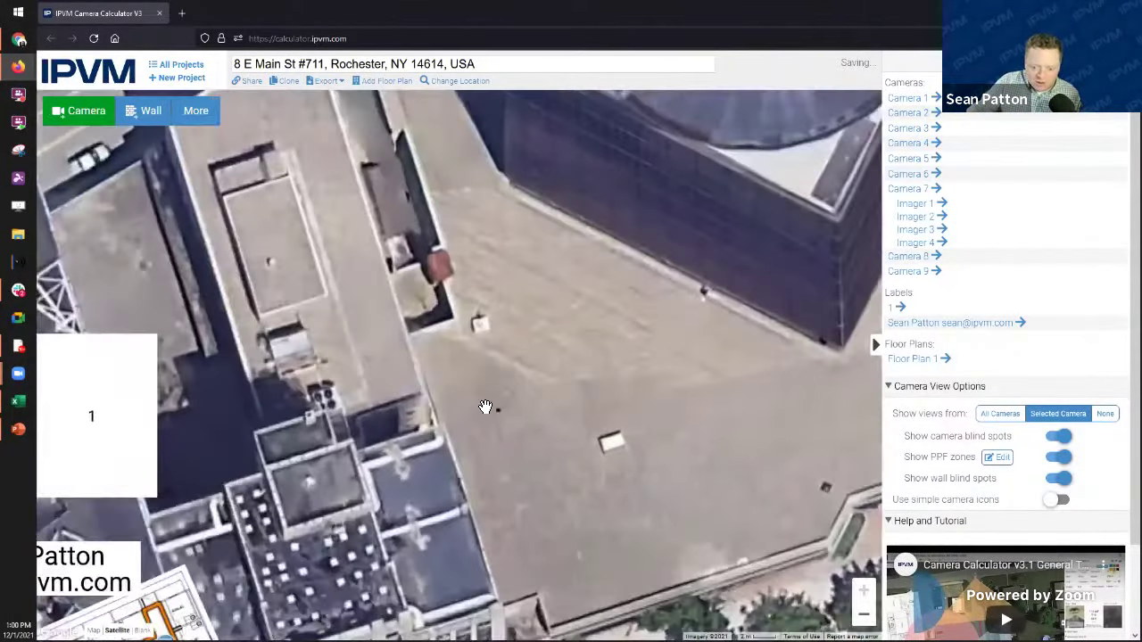
{"action": "left_click", "coordinate": [195, 111]}
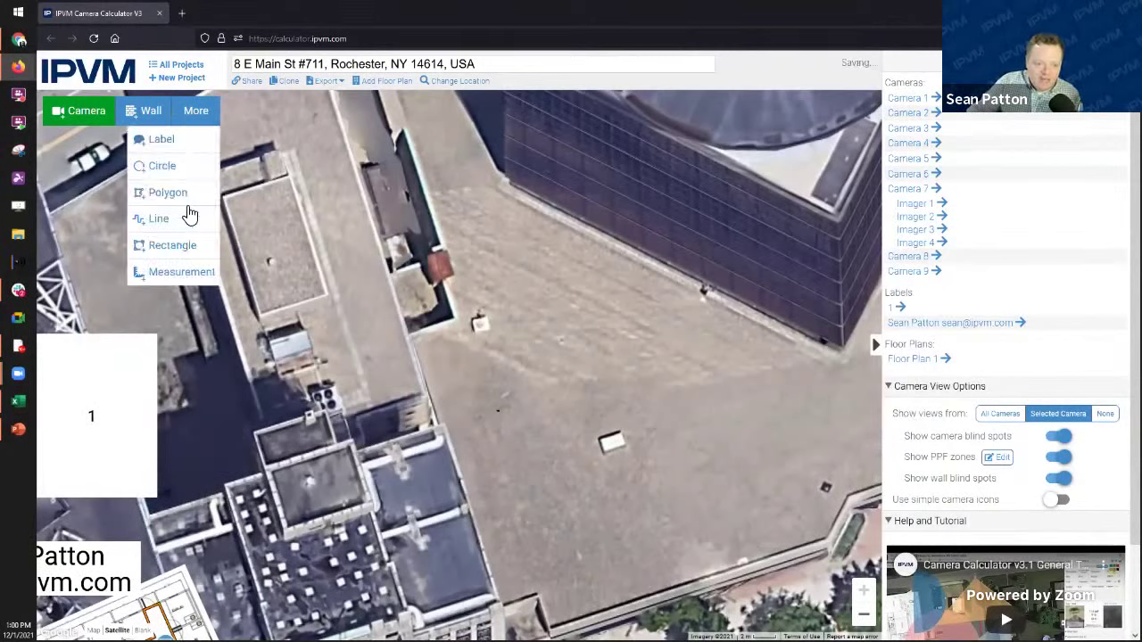
{"action": "left_click", "coordinate": [163, 167]}
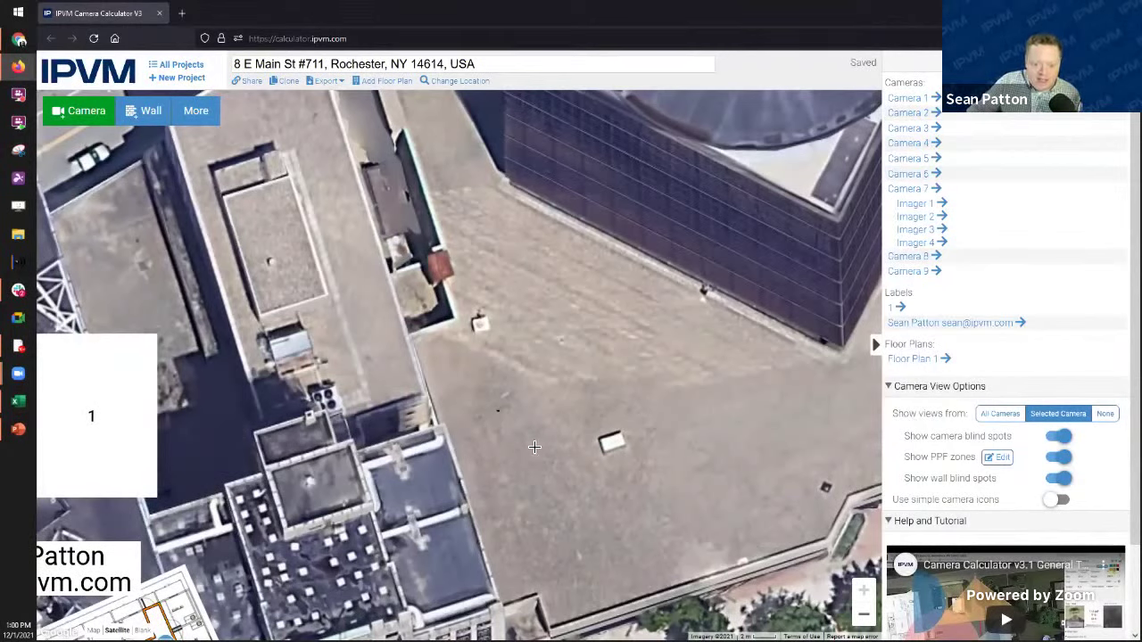
{"action": "left_click_drag", "start_coordinate": [534, 446], "coordinate": [634, 582]}
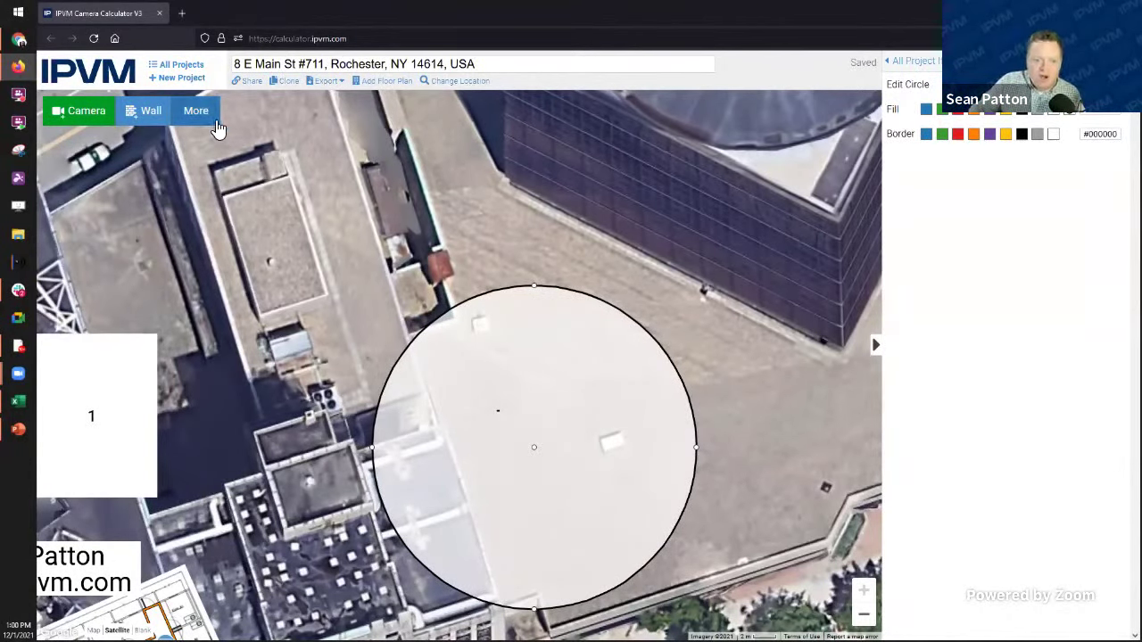
{"action": "left_click_drag", "start_coordinate": [306, 415], "coordinate": [551, 257]}
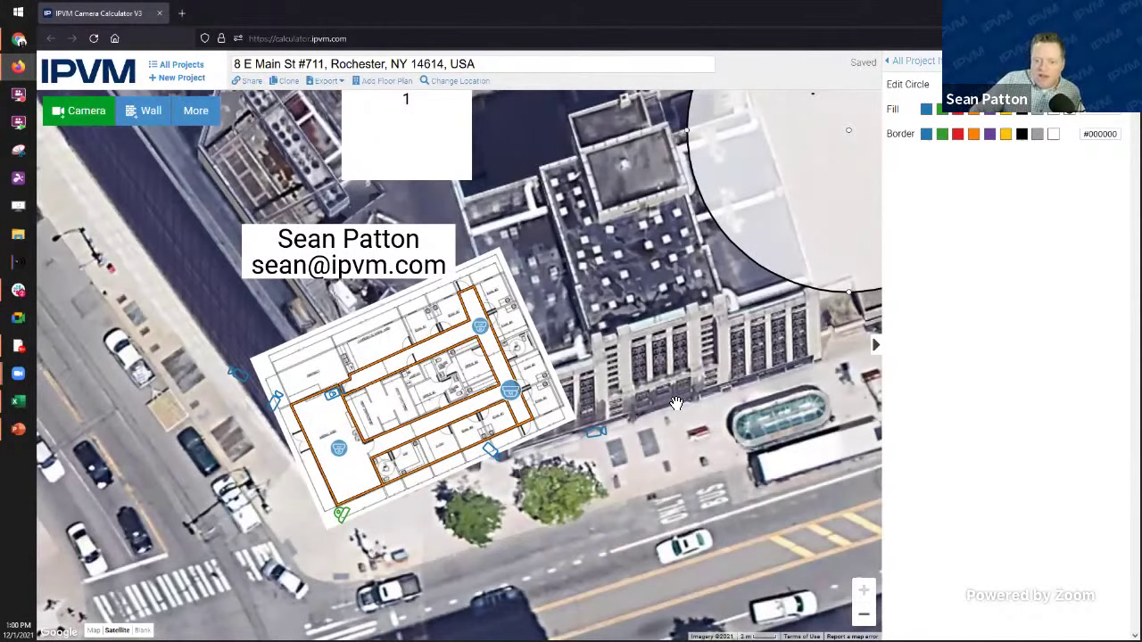
Step: Move the name and e-mail label up, then bring in the 'laser measuring tape' search tab
{"action": "left_click_drag", "start_coordinate": [685, 409], "coordinate": [710, 411]}
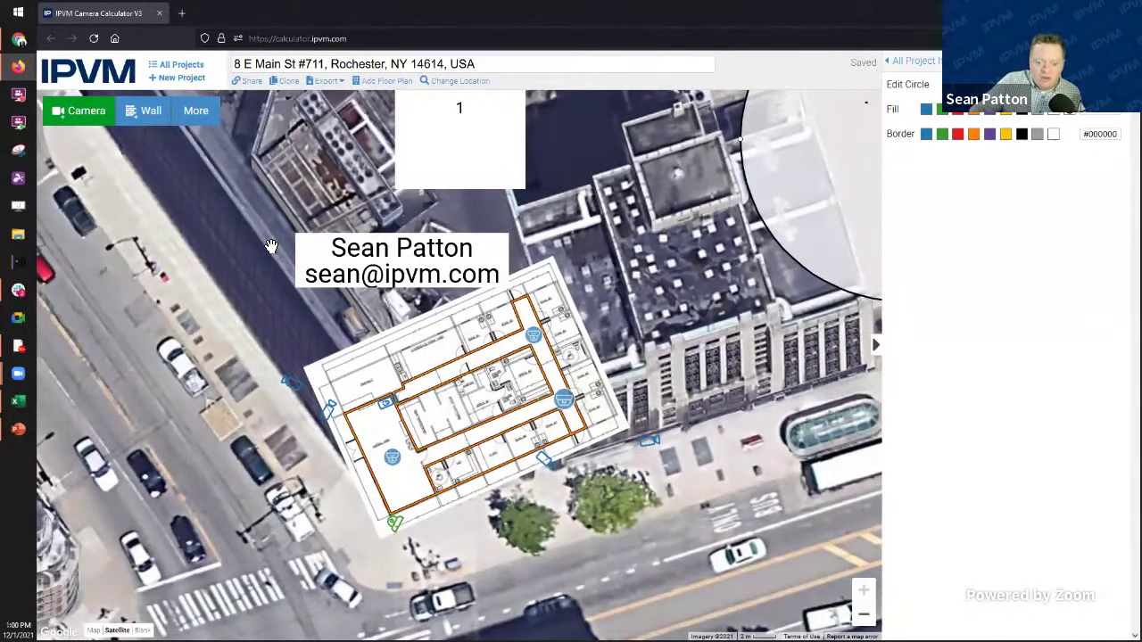
{"action": "left_click_drag", "start_coordinate": [669, 309], "coordinate": [701, 324]}
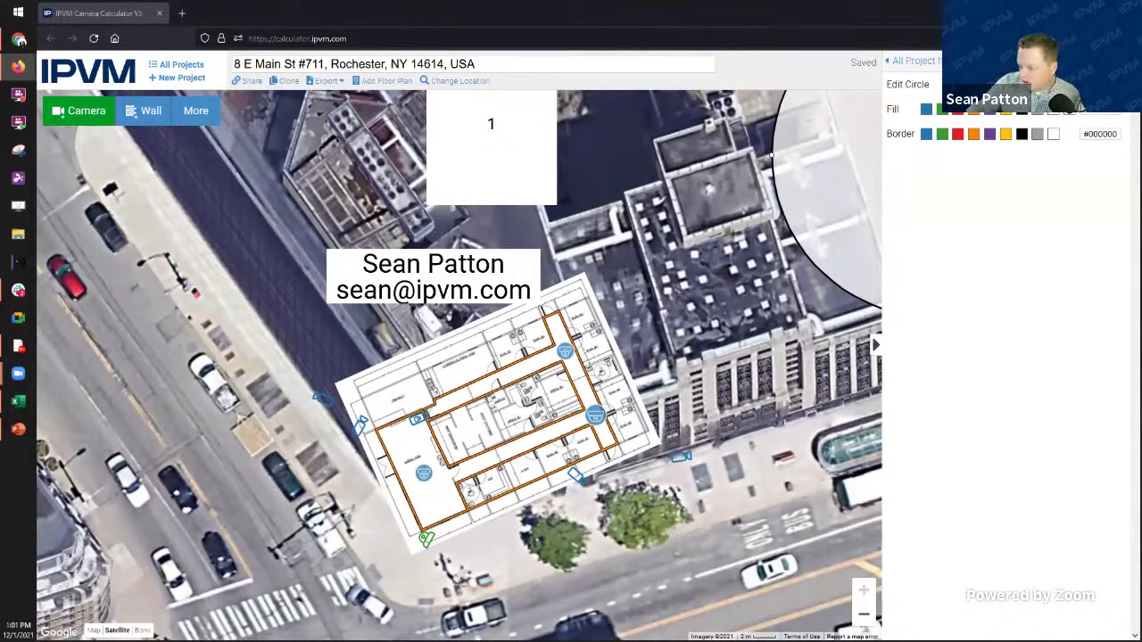
{"action": "left_click_drag", "start_coordinate": [437, 266], "coordinate": [432, 244]}
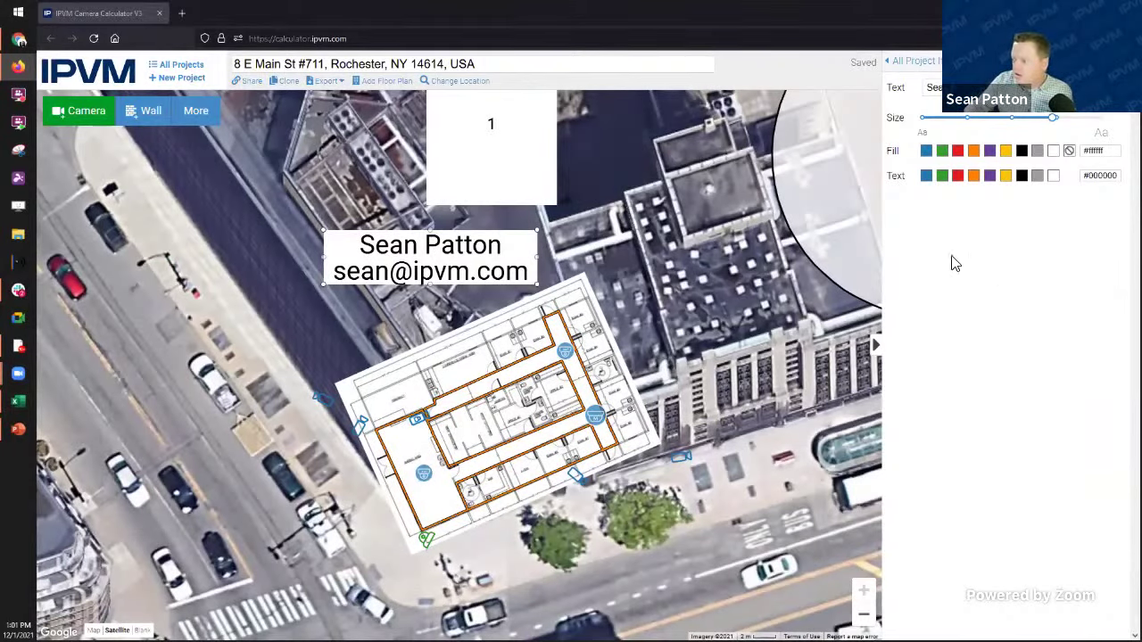
{"action": "left_click_drag", "start_coordinate": [951, 258], "coordinate": [317, 17]}
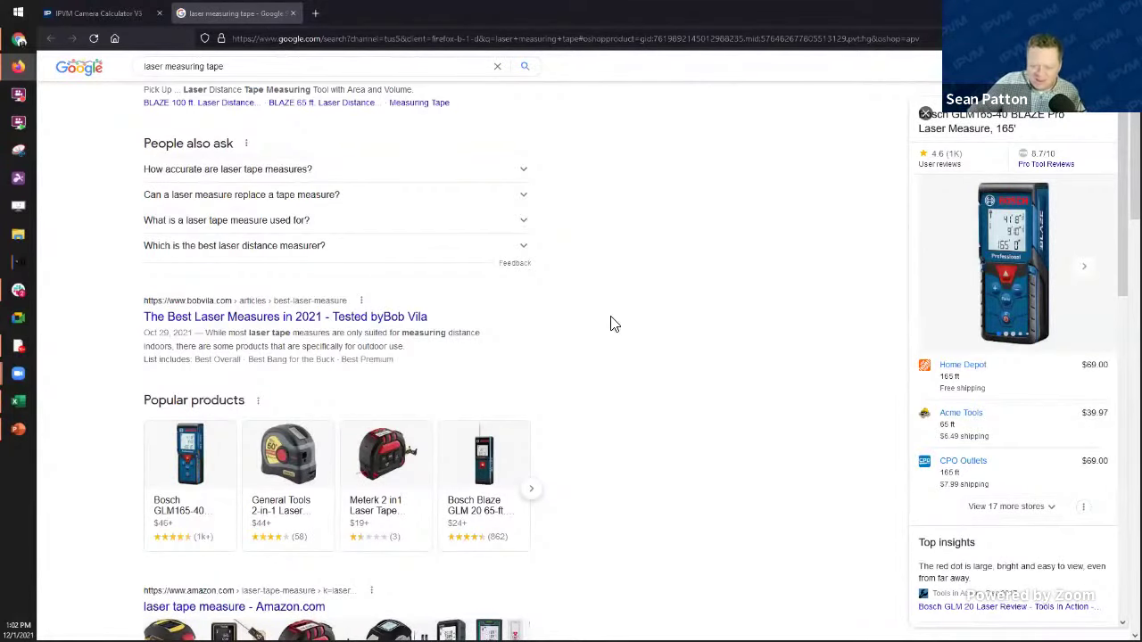
Step: Skim the laser measuring tape search results, then close that Google tab
{"action": "scroll", "coordinate": [613, 324], "scroll_direction": "down", "scroll_amount": 3}
{"action": "scroll", "coordinate": [612, 324], "scroll_direction": "down", "scroll_amount": 2}
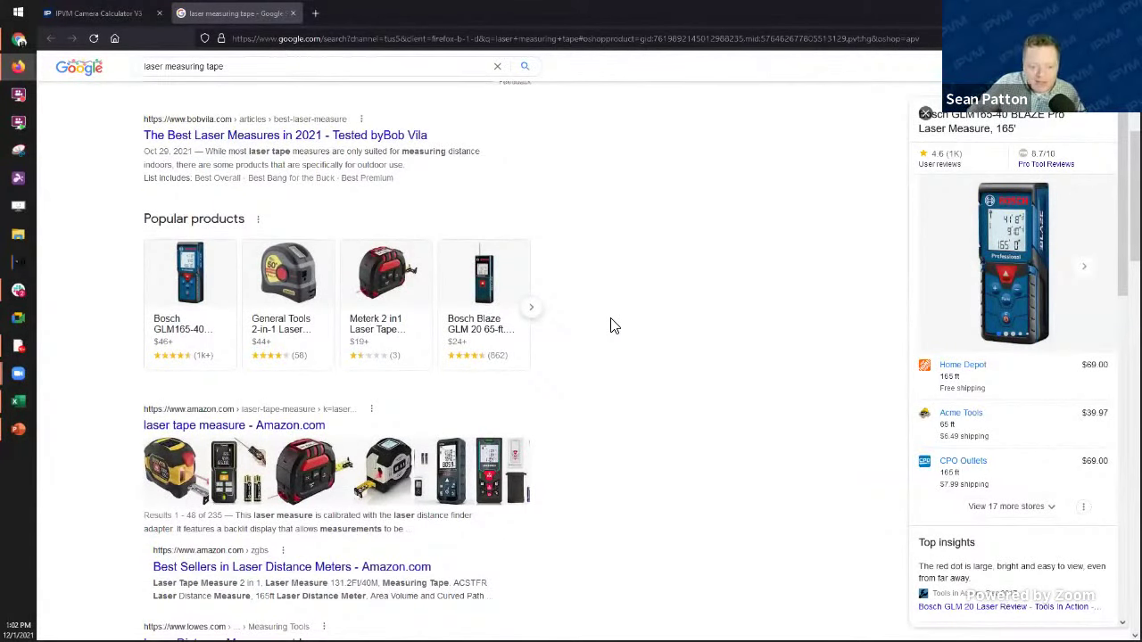
{"action": "scroll", "coordinate": [612, 327], "scroll_direction": "up", "scroll_amount": 1}
{"action": "scroll", "coordinate": [611, 326], "scroll_direction": "up", "scroll_amount": 1}
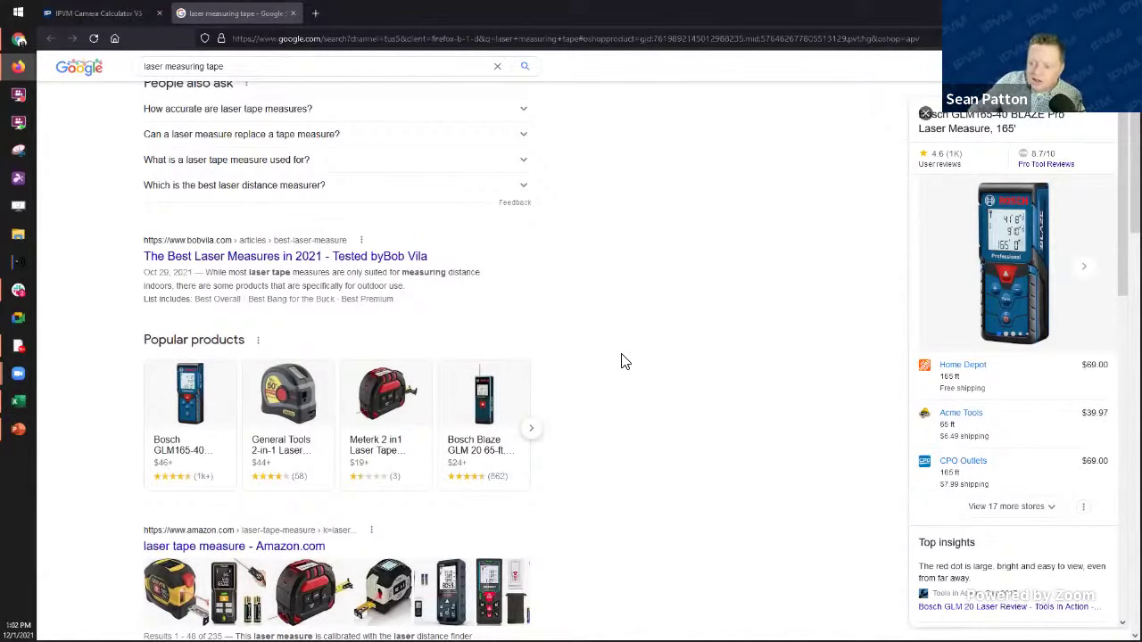
{"action": "left_click", "coordinate": [292, 13]}
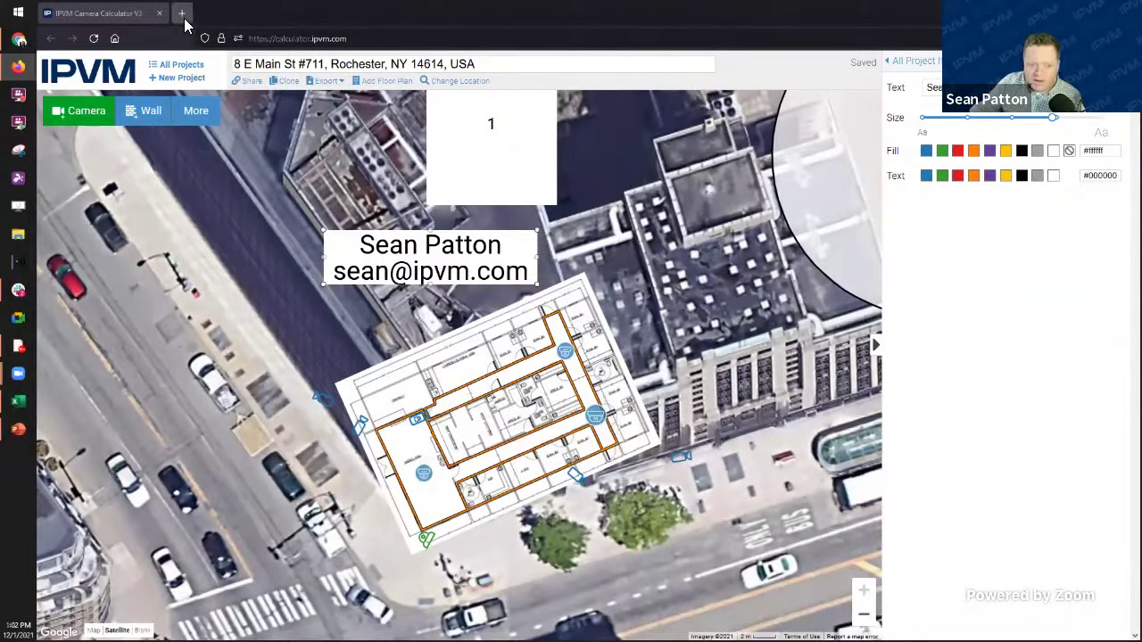
Step: Open the IPVM Multi-Imager Demo project from All Projects
{"action": "left_click", "coordinate": [181, 65]}
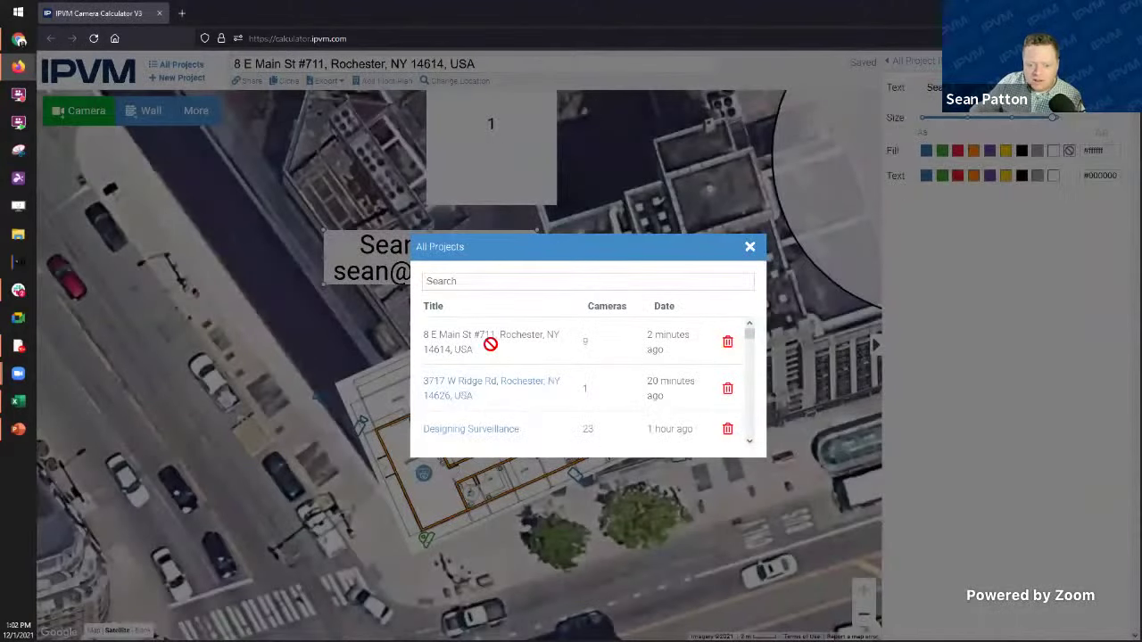
{"action": "scroll", "coordinate": [468, 408], "scroll_direction": "down", "scroll_amount": 3}
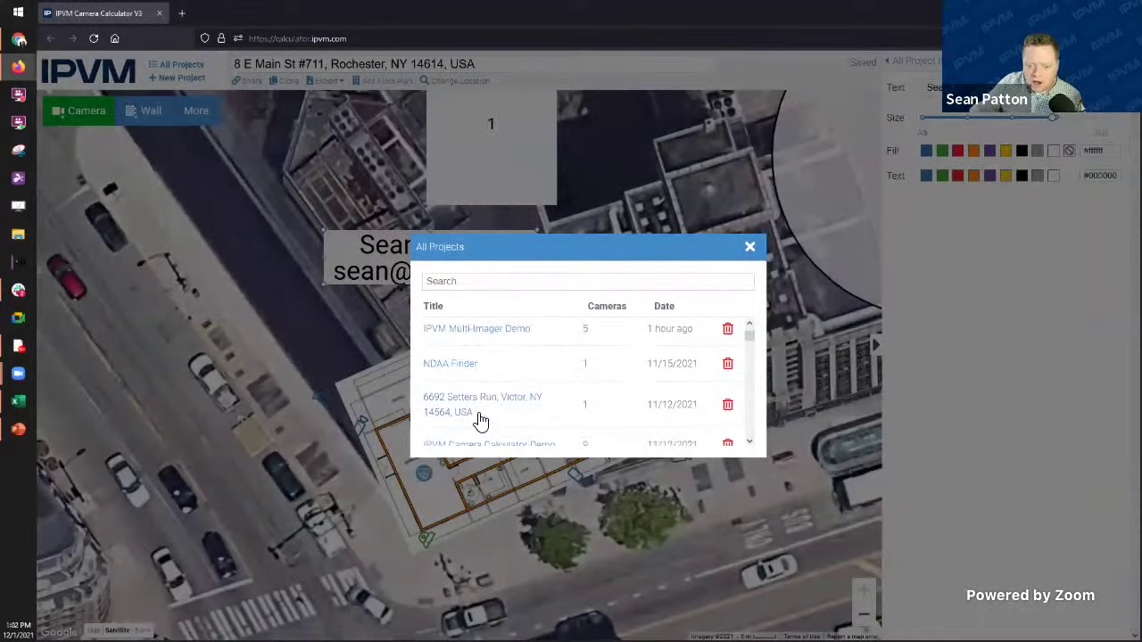
{"action": "left_click", "coordinate": [485, 337]}
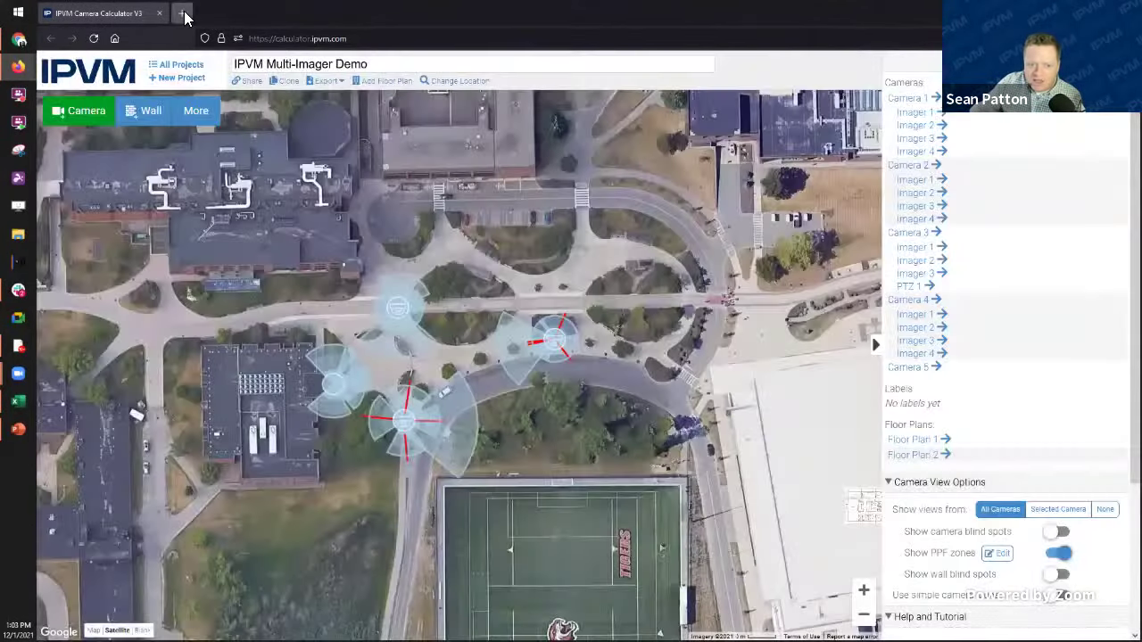
Step: In a new tab at calculator.ipvm.com, open the empty New Project from All Projects
{"action": "left_click", "coordinate": [183, 13]}
{"action": "type", "text": "calculator.ipvm.com/"}
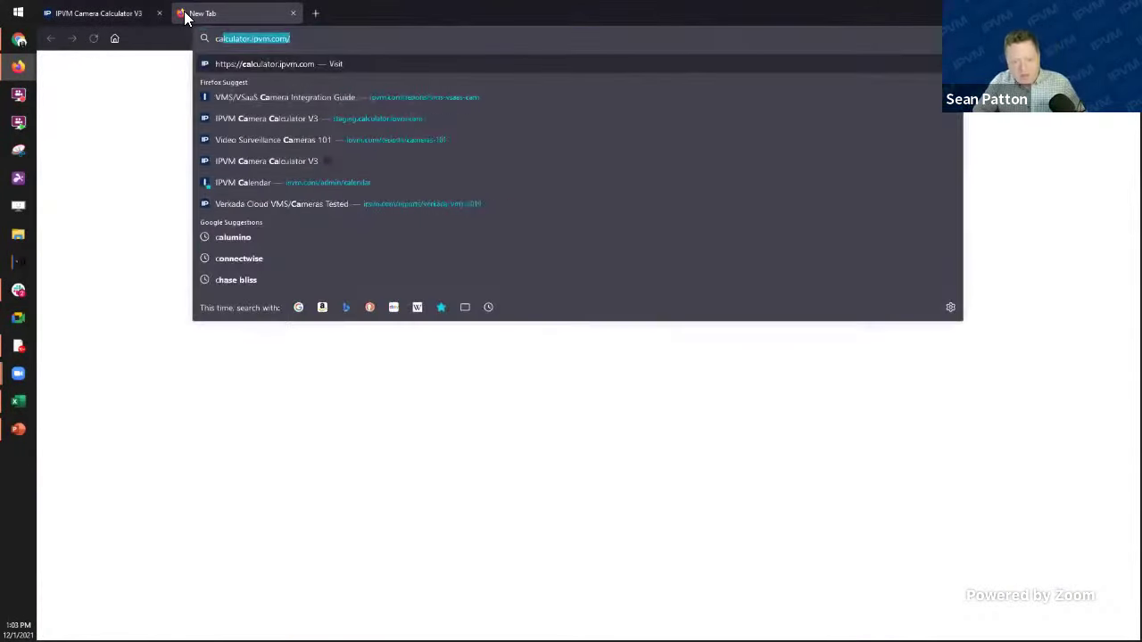
{"action": "key", "text": "Return"}
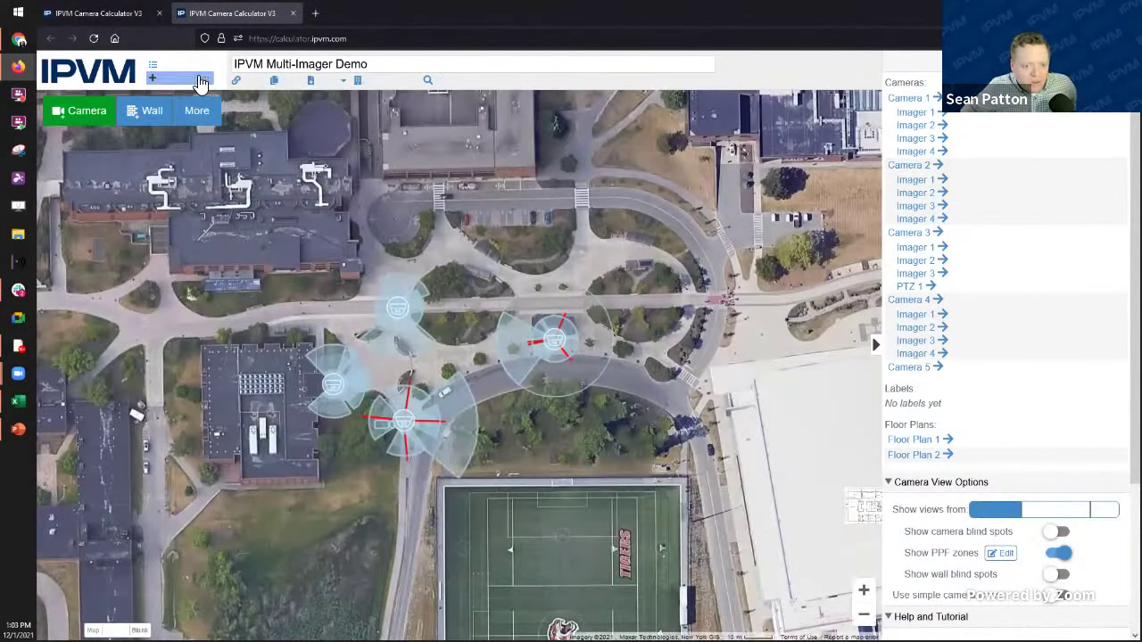
{"action": "left_click", "coordinate": [187, 65]}
{"action": "scroll", "coordinate": [486, 361], "scroll_direction": "down", "scroll_amount": 5}
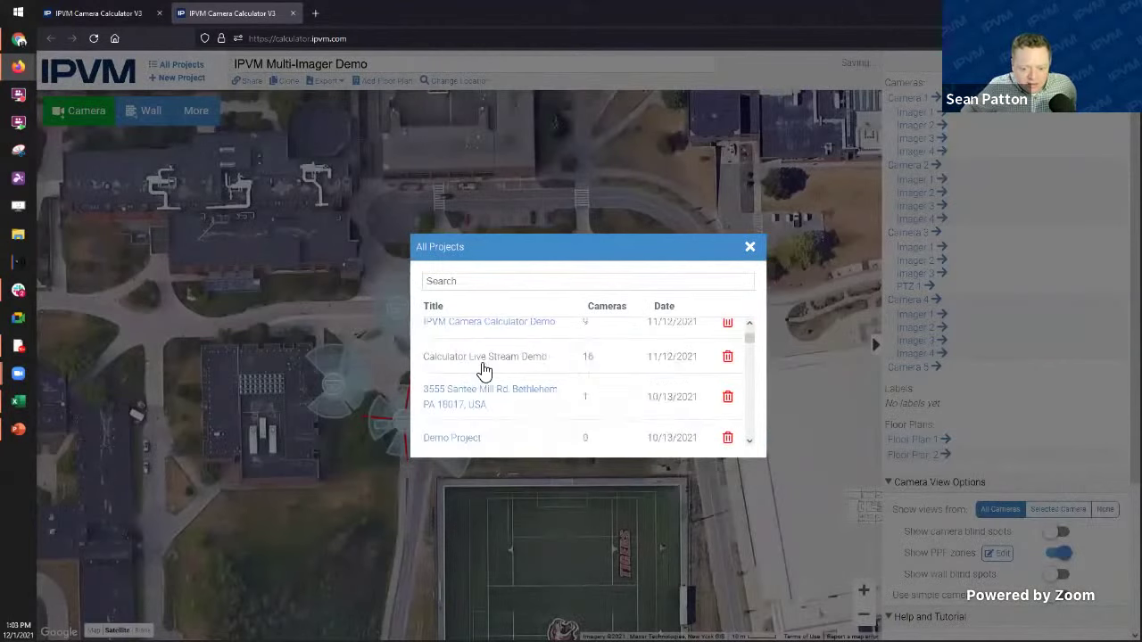
{"action": "scroll", "coordinate": [482, 423], "scroll_direction": "down", "scroll_amount": 4}
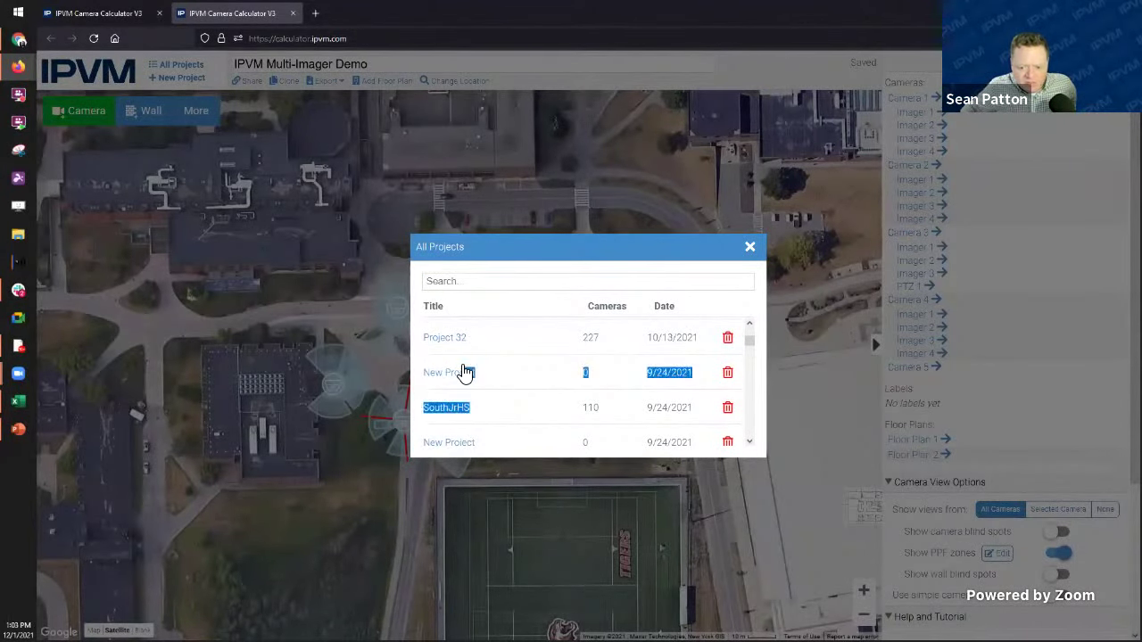
{"action": "left_click", "coordinate": [463, 374]}
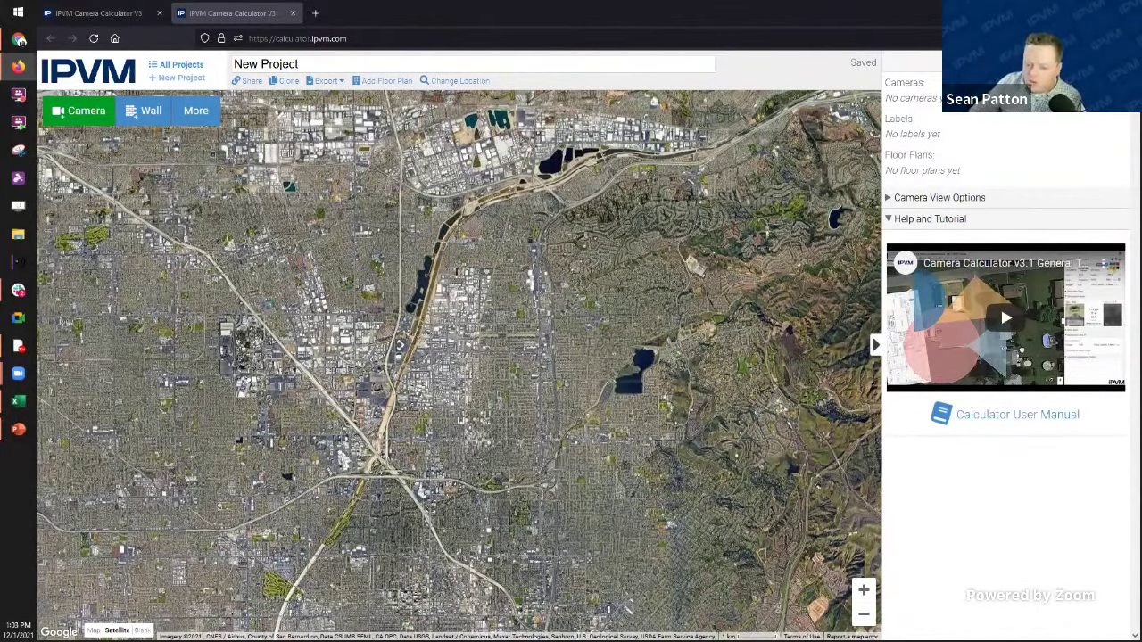
{"action": "left_click_drag", "start_coordinate": [489, 185], "coordinate": [511, 265]}
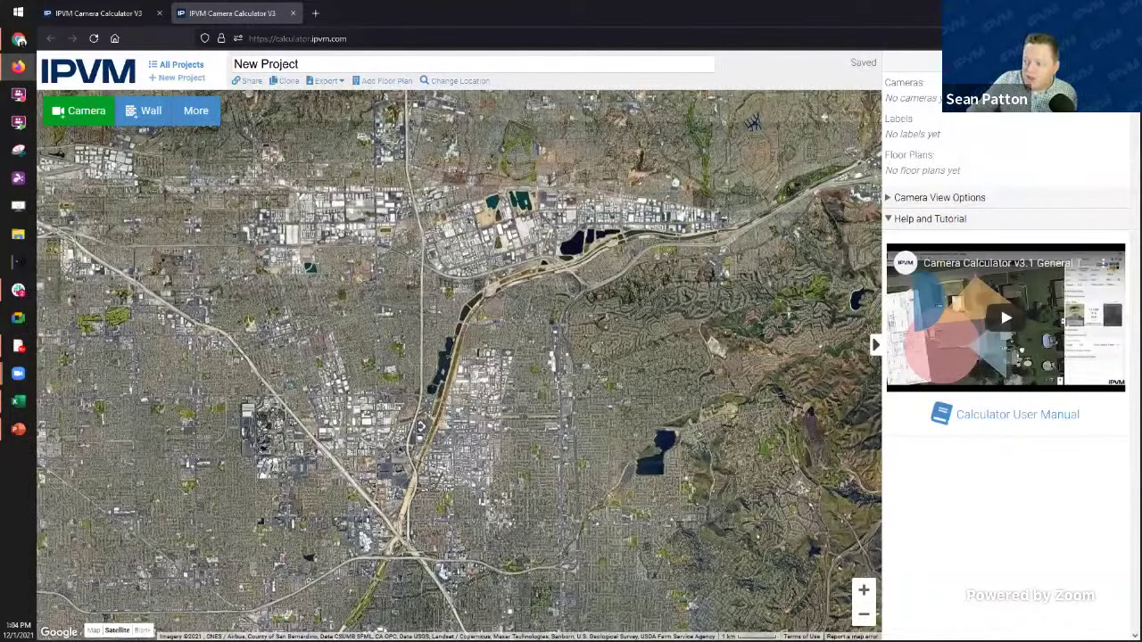
{"action": "left_click", "coordinate": [89, 16]}
{"action": "left_click", "coordinate": [188, 65]}
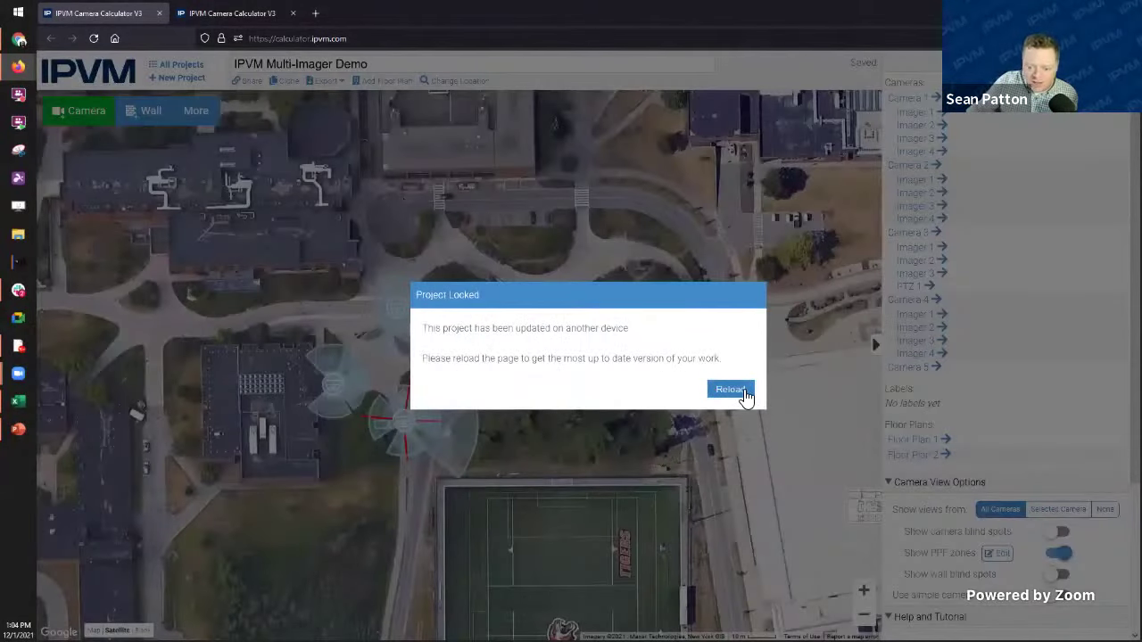
{"action": "left_click", "coordinate": [741, 390]}
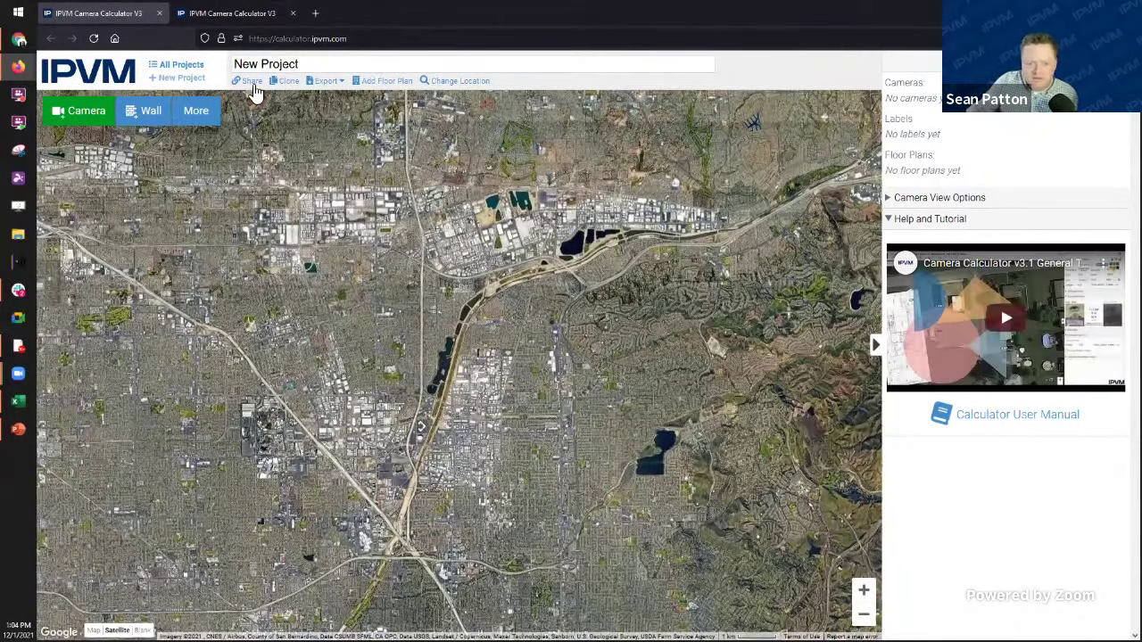
{"action": "left_click", "coordinate": [183, 68]}
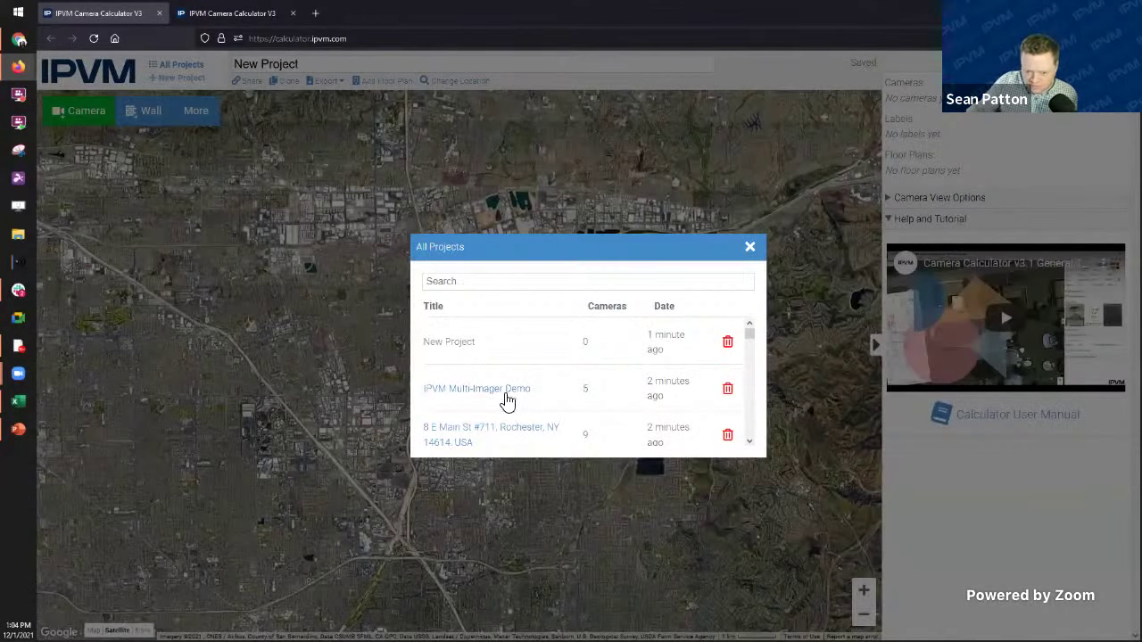
{"action": "left_click", "coordinate": [482, 428]}
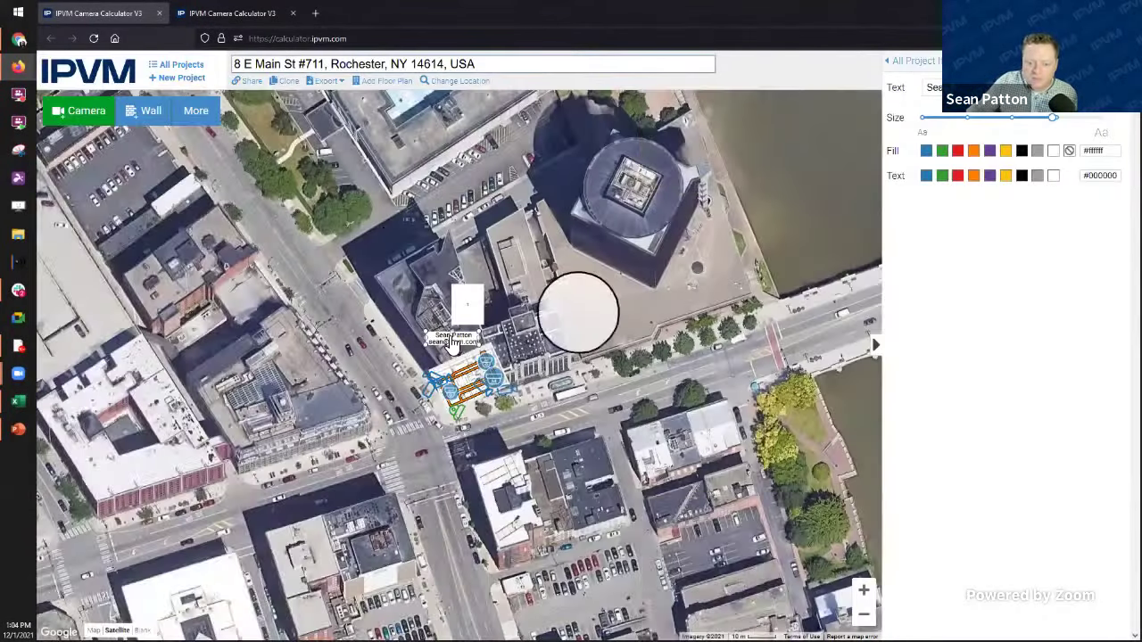
{"action": "scroll", "coordinate": [429, 337], "scroll_direction": "up", "scroll_amount": 1}
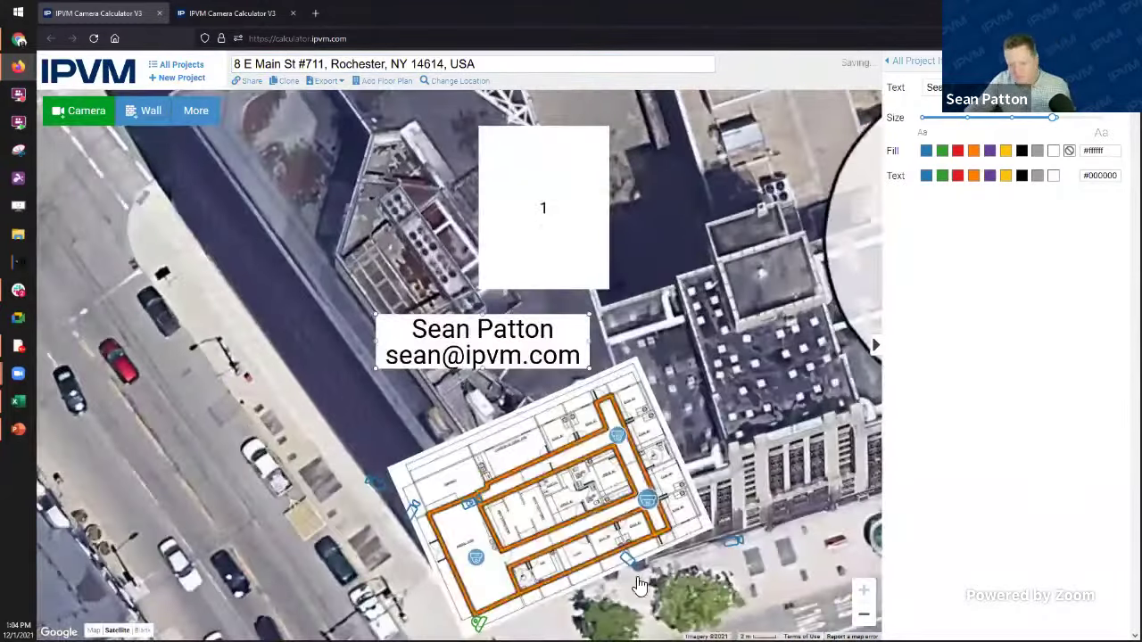